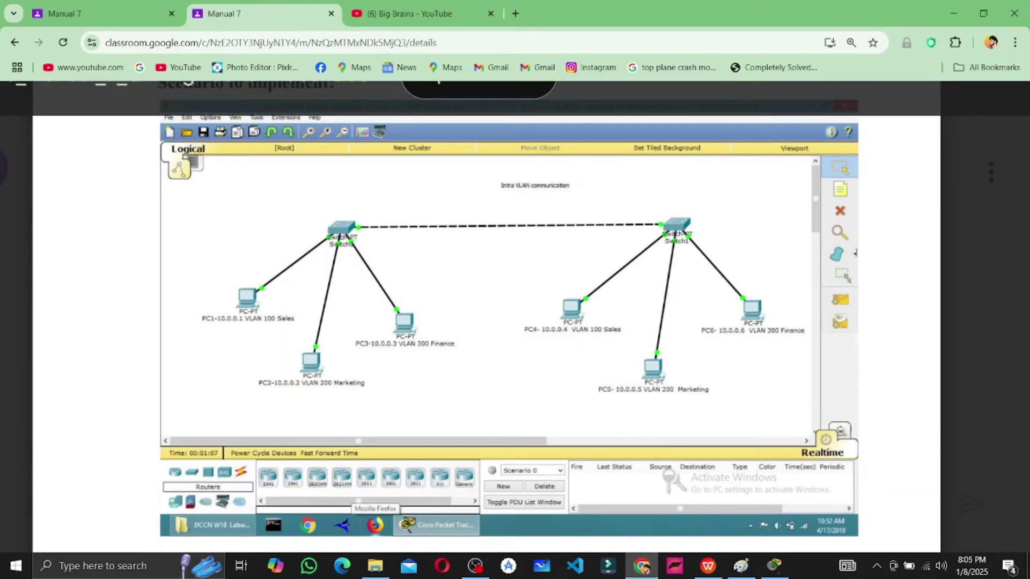
# Read the lab manual's topology, VLAN ID purpose and example use cases for VLANs 100, 200 and 300, comparing with the VLAN sketch in the presentation
pyautogui.scroll(-15, 731, 296)
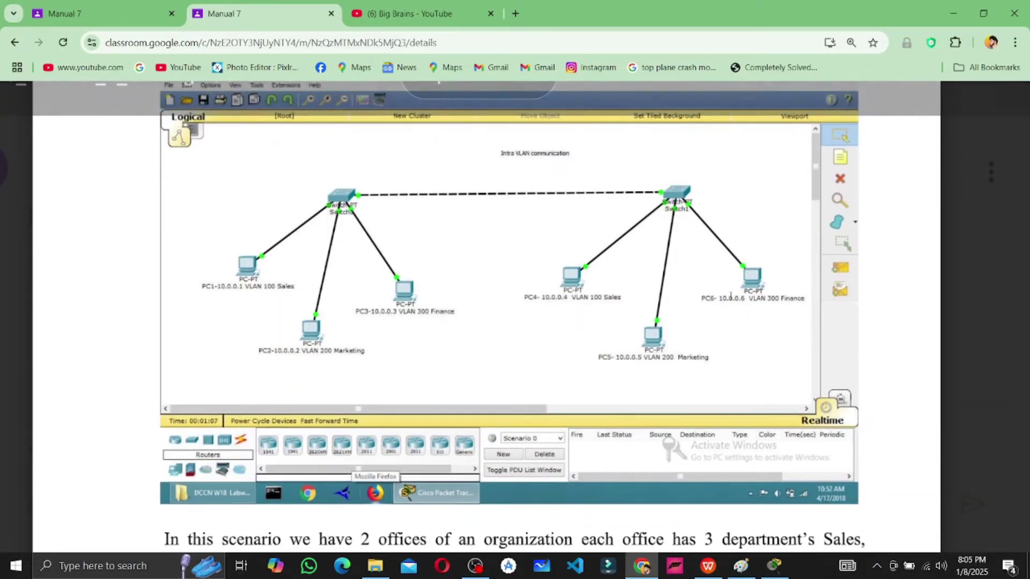
pyautogui.scroll(-5, 731, 297)
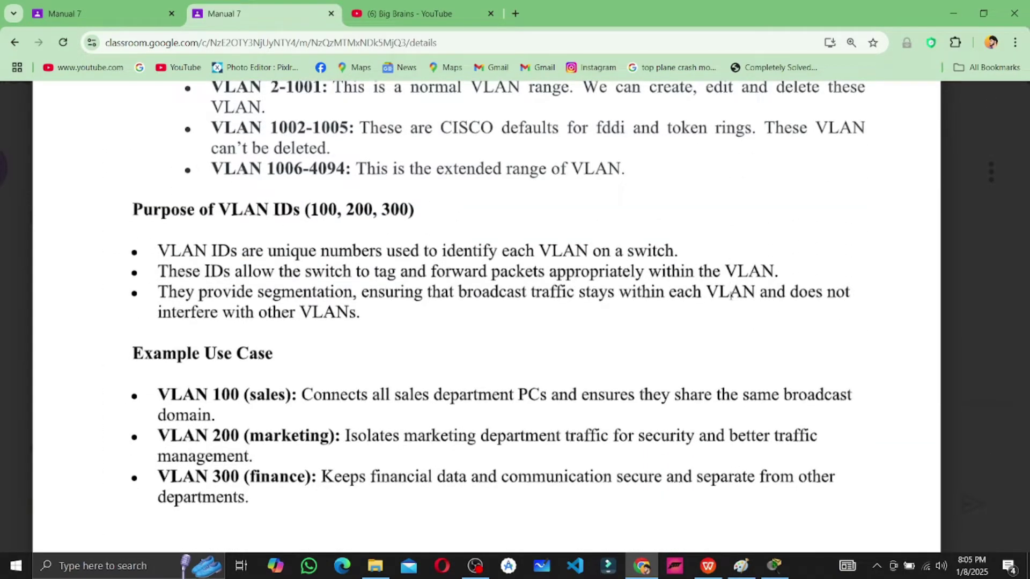
pyautogui.hotkey('alt', 'Tab')
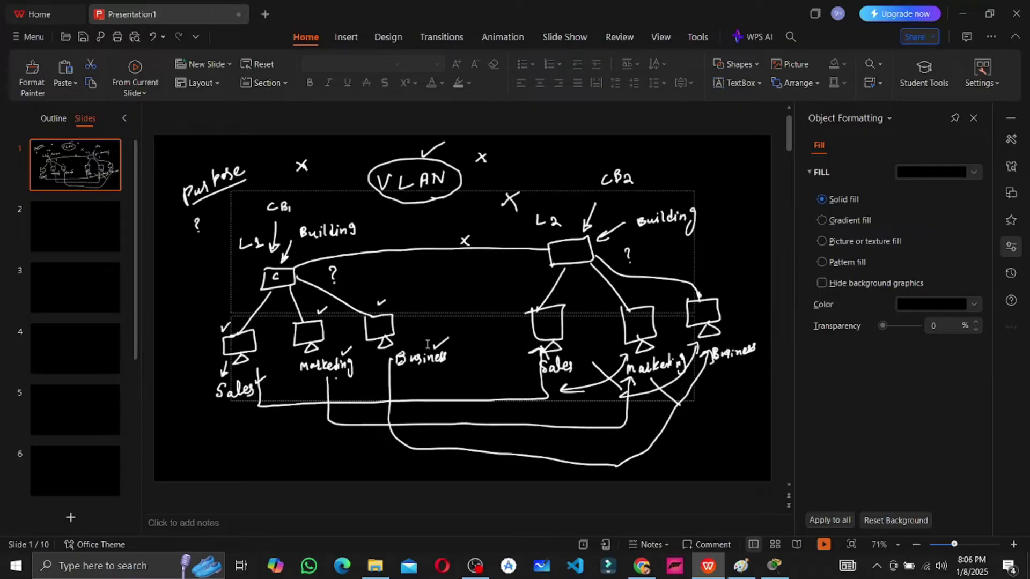
pyautogui.hotkey('alt', 'Tab')
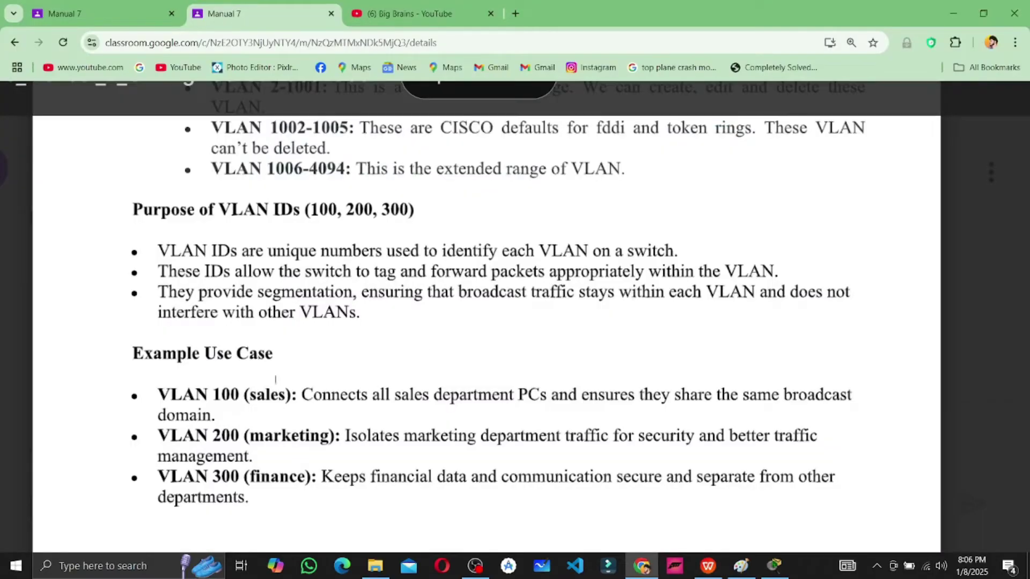
pyautogui.moveTo(156, 394); pyautogui.dragTo(239, 396)
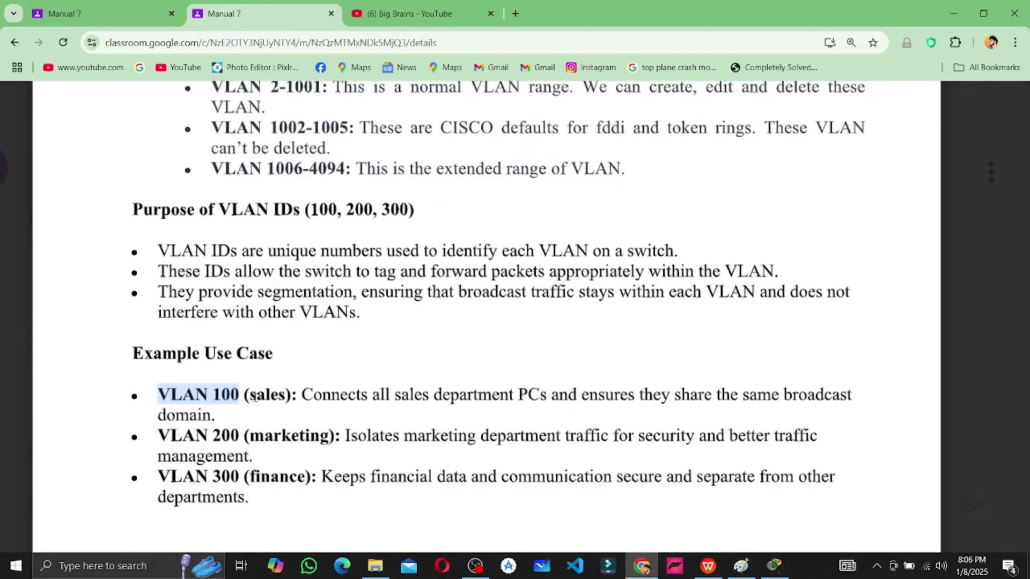
pyautogui.moveTo(247, 397); pyautogui.dragTo(283, 395)
pyautogui.moveTo(157, 436); pyautogui.dragTo(339, 436)
pyautogui.moveTo(158, 476); pyautogui.dragTo(285, 479)
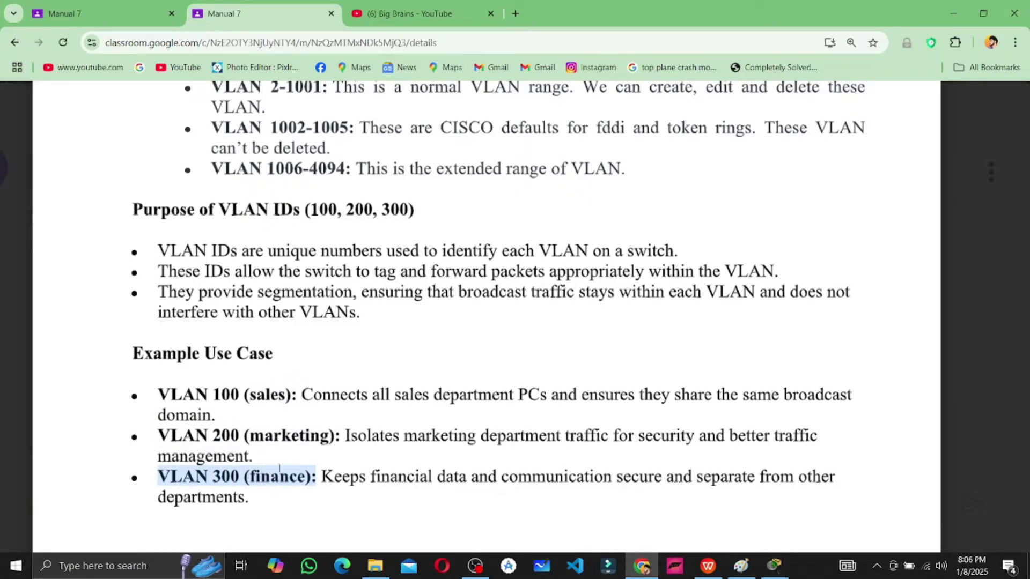
pyautogui.click(336, 464)
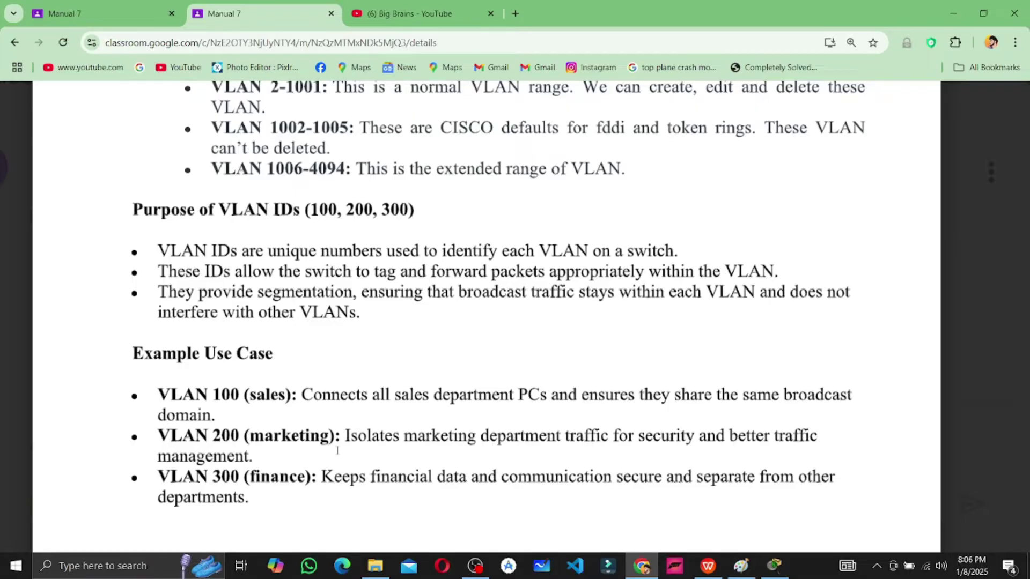
# Review the manual's scenario, switch configuration, port assignment and trunk steps through the end of Lab 07, returning to Step-01 and Step-02
pyautogui.scroll(-1, 338, 451)
pyautogui.scroll(-5, 338, 451)
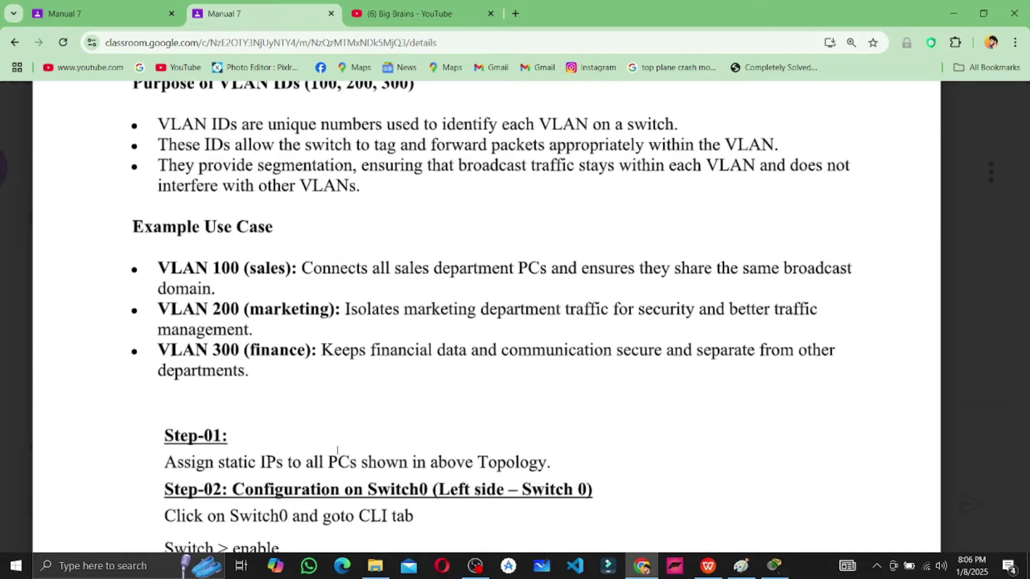
pyautogui.scroll(18, 337, 451)
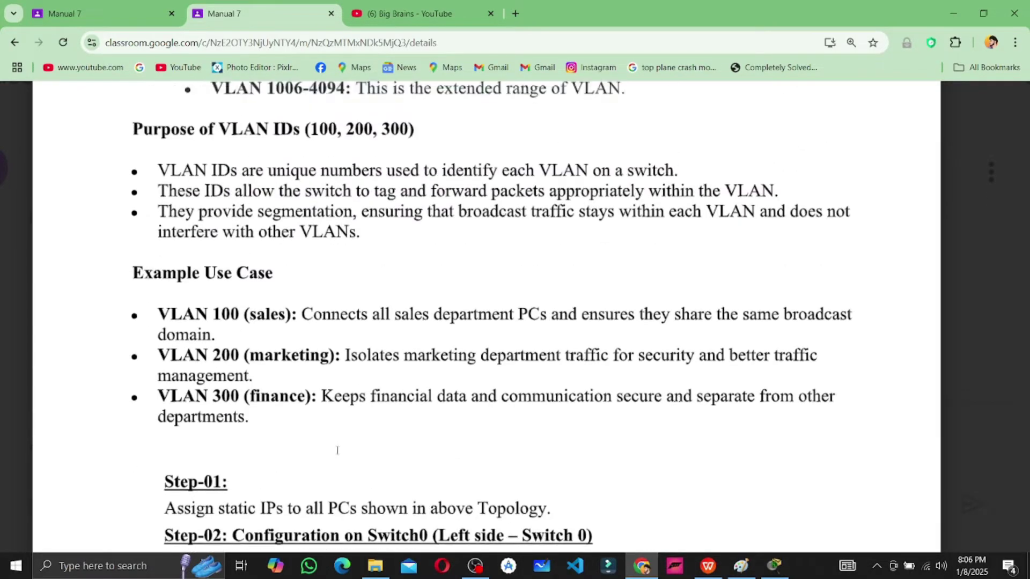
pyautogui.scroll(14, 575, 245)
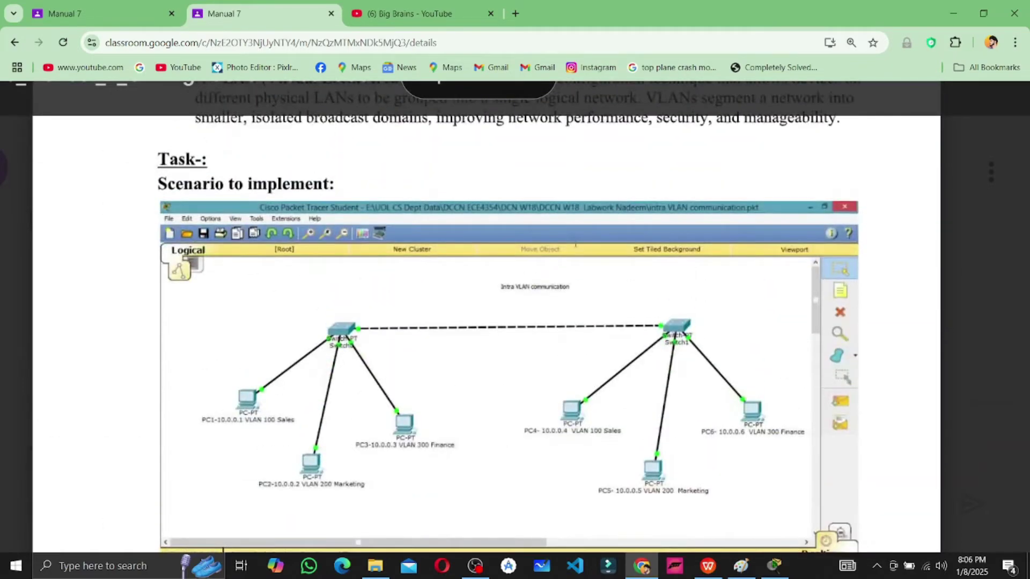
pyautogui.scroll(-9, 576, 245)
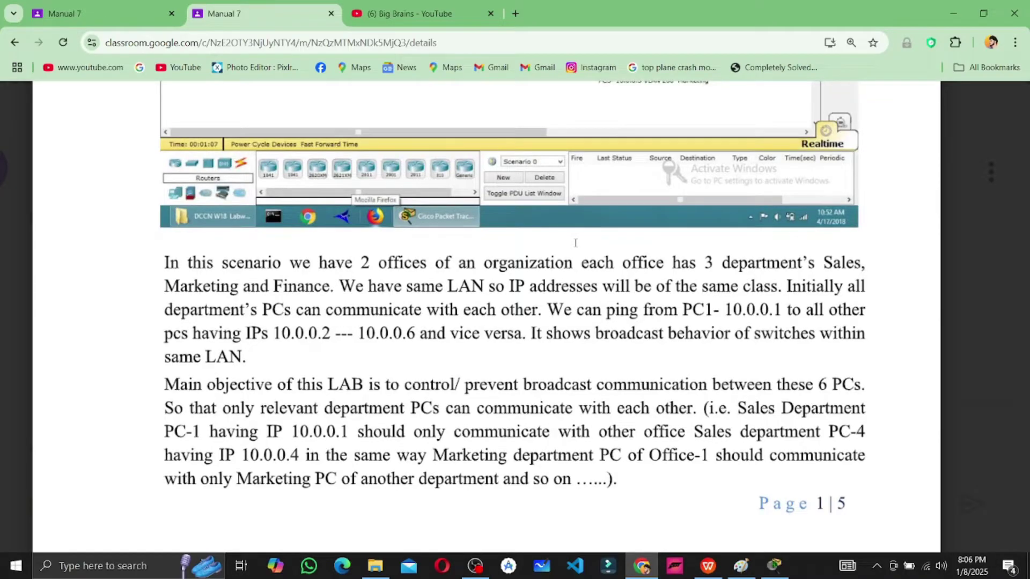
pyautogui.scroll(-18, 575, 243)
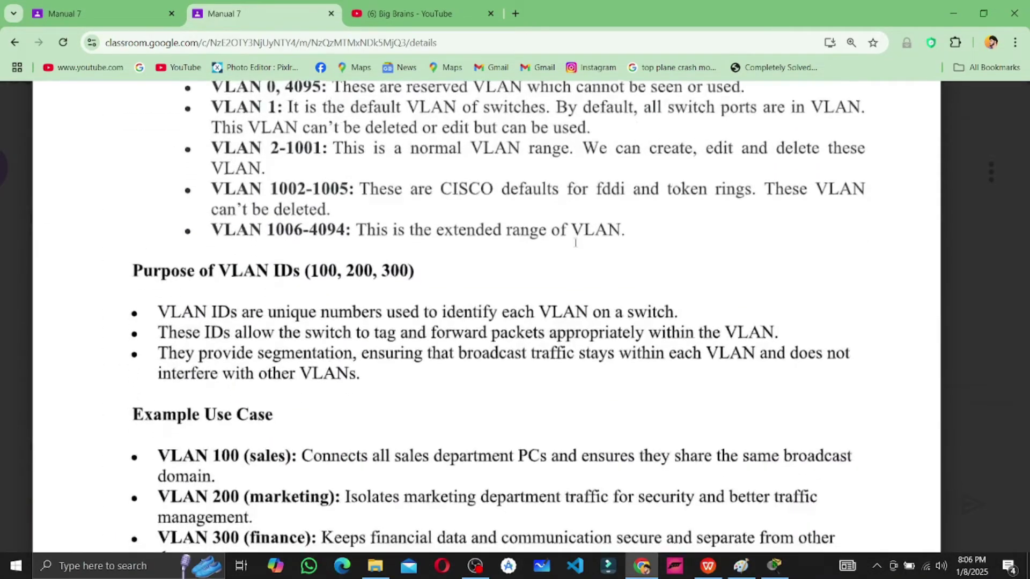
pyautogui.scroll(-14, 575, 243)
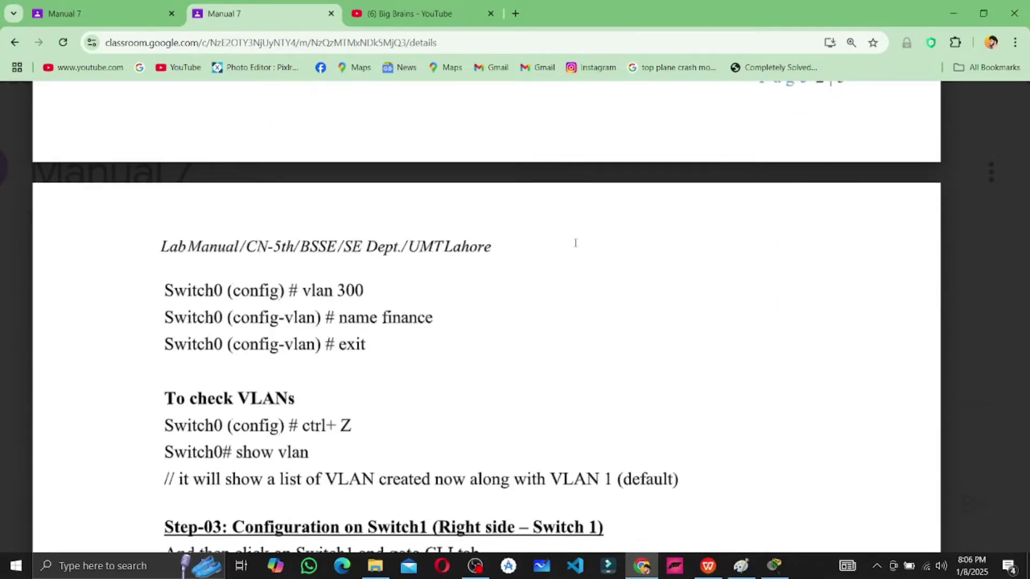
pyautogui.scroll(-20, 575, 243)
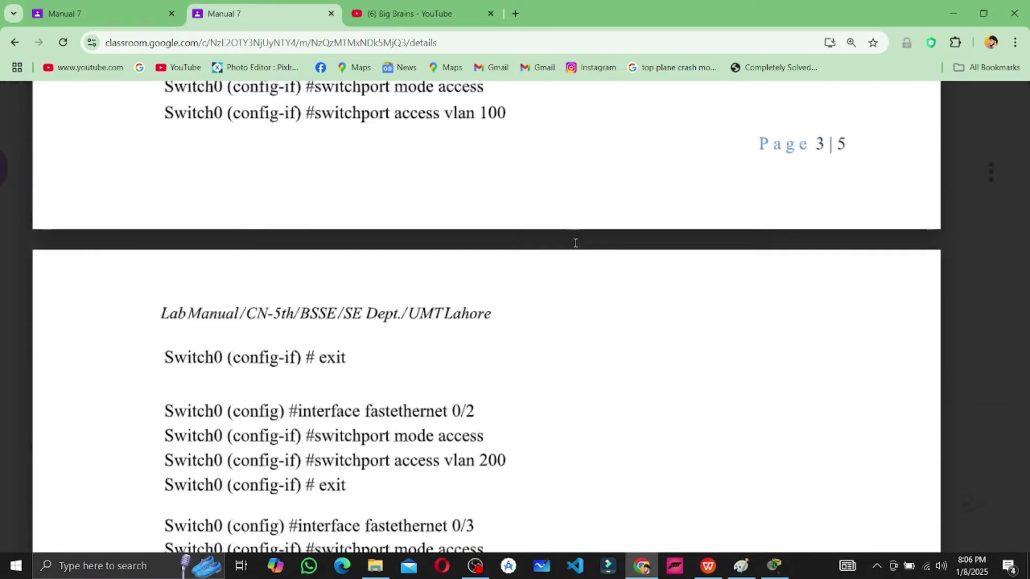
pyautogui.scroll(-10, 575, 244)
pyautogui.scroll(12, 575, 243)
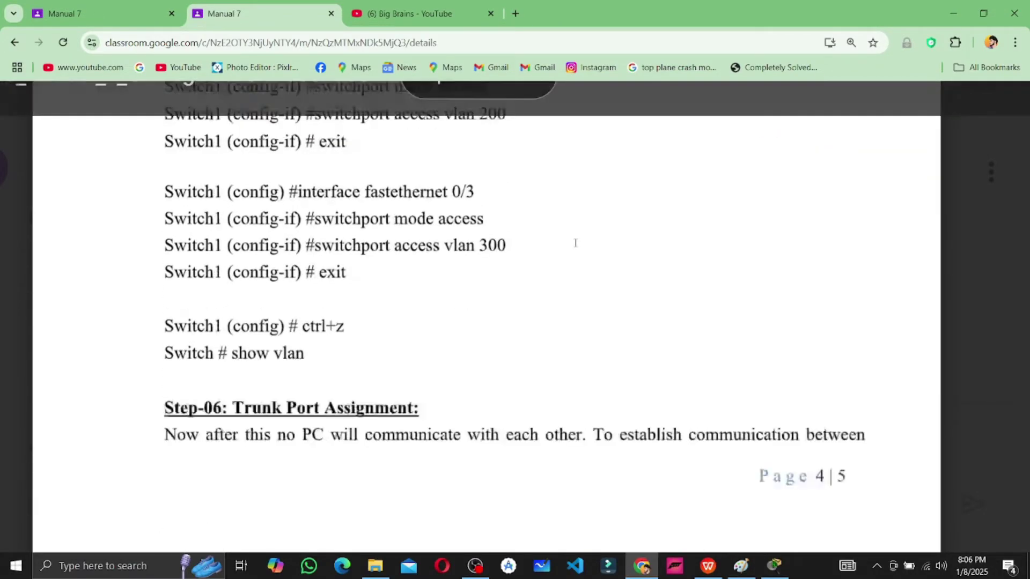
pyautogui.scroll(-14, 576, 243)
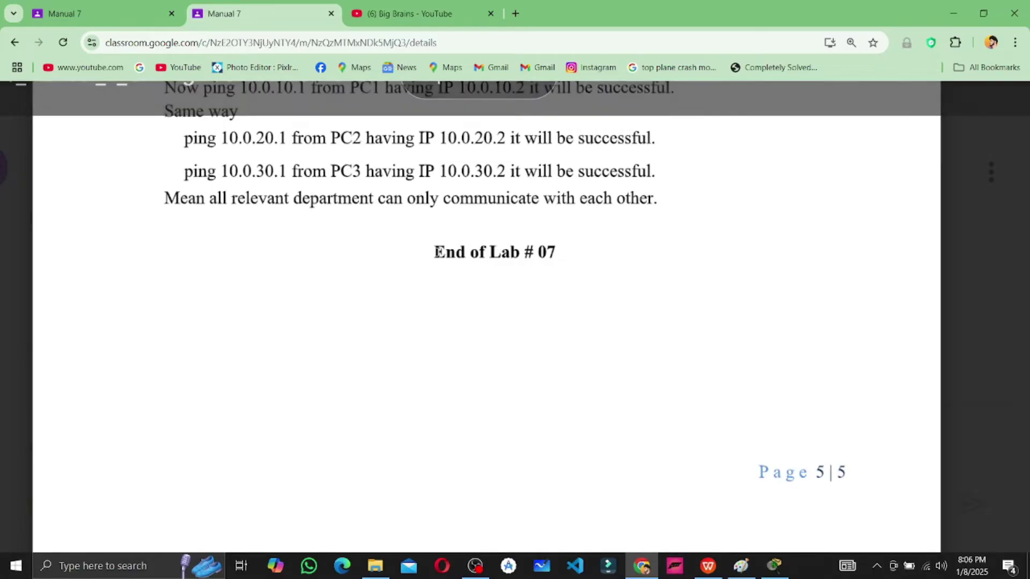
pyautogui.moveTo(440, 254)
pyautogui.mouseDown()
pyautogui.moveTo(547, 252)
pyautogui.moveTo(436, 264)
pyautogui.mouseUp()
pyautogui.click(572, 252)
pyautogui.click(586, 235)
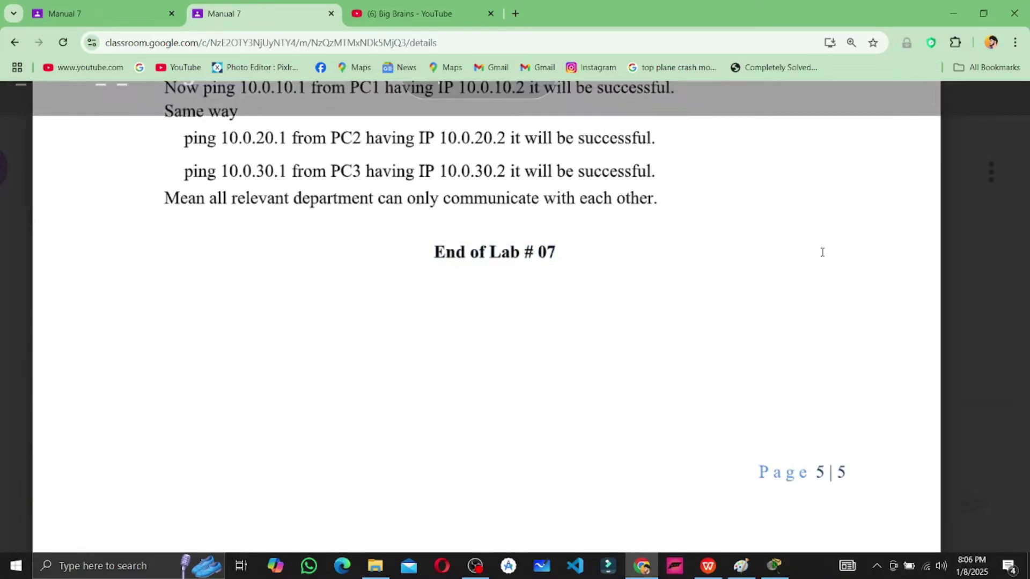
pyautogui.scroll(20, 822, 253)
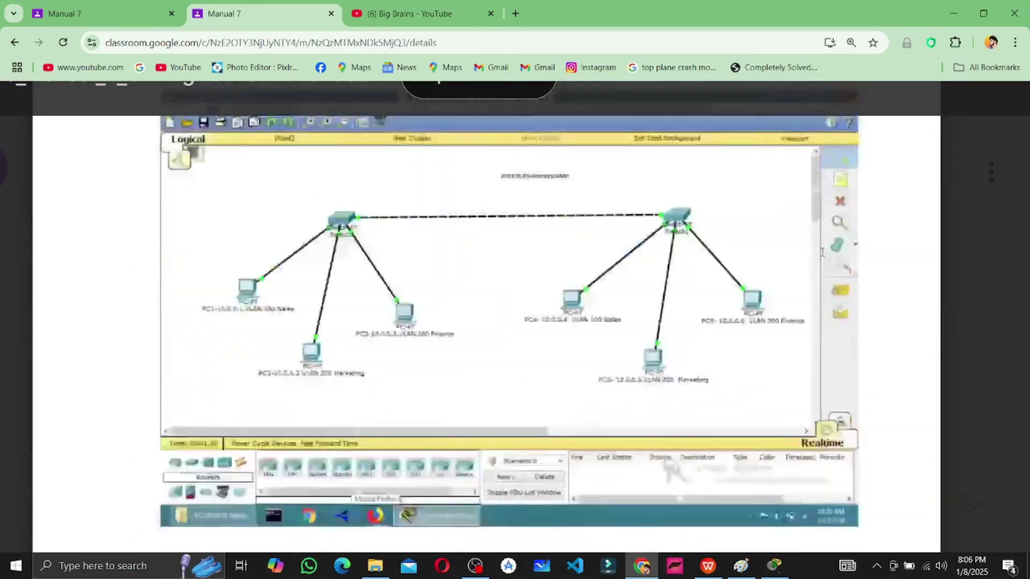
pyautogui.scroll(-10, 822, 252)
pyautogui.scroll(2, 823, 252)
pyautogui.scroll(-2, 823, 253)
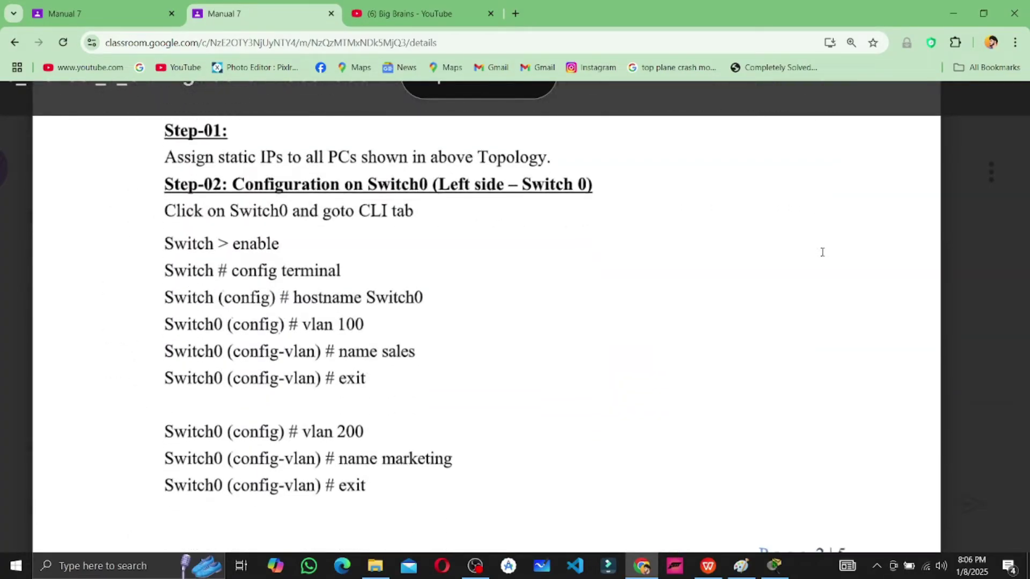
# Switch to Cisco Packet Tracer and start a new blank network without saving the open one
pyautogui.click(774, 565)
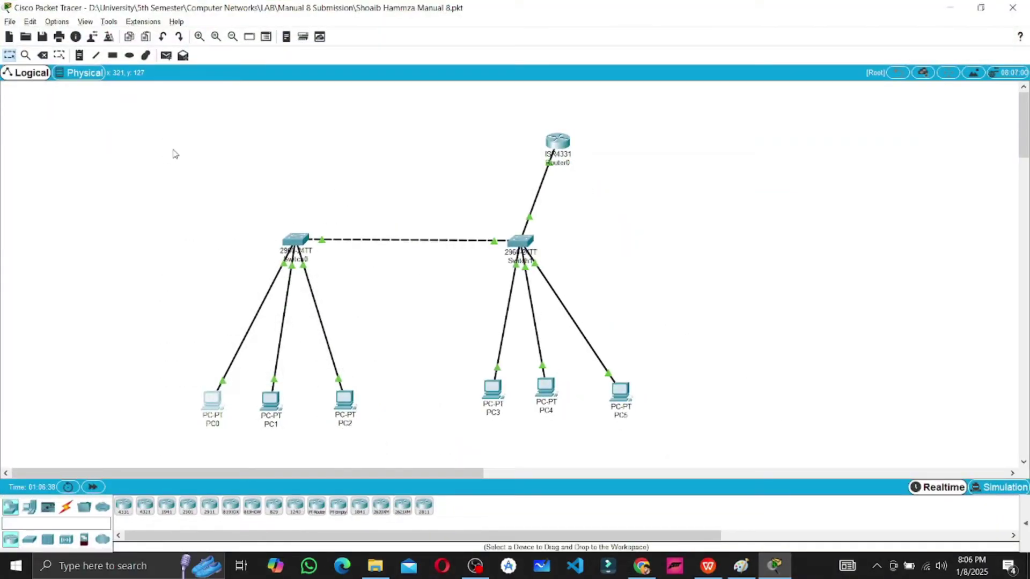
pyautogui.click(9, 21)
pyautogui.moveTo(31, 22)
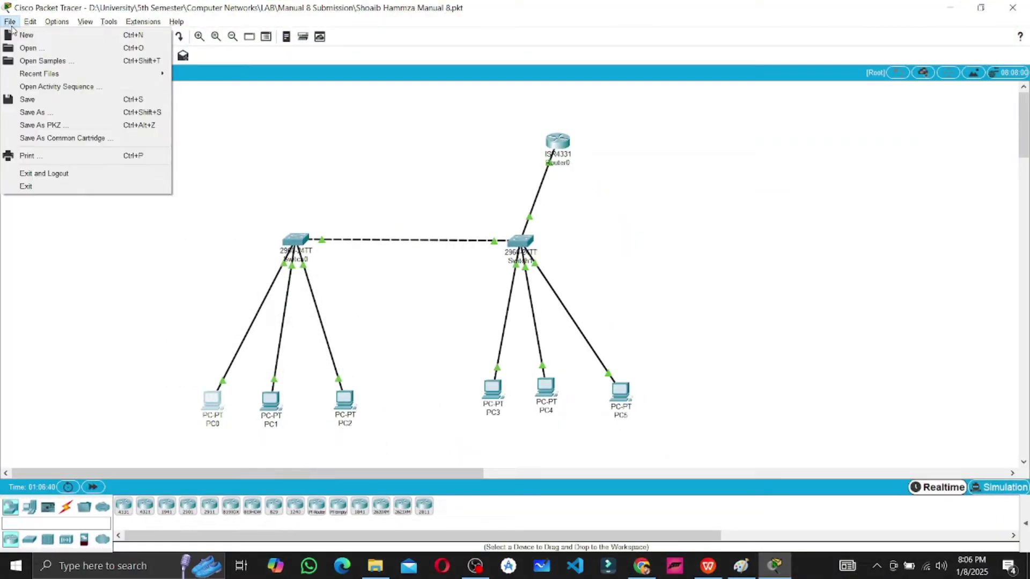
pyautogui.click(27, 33)
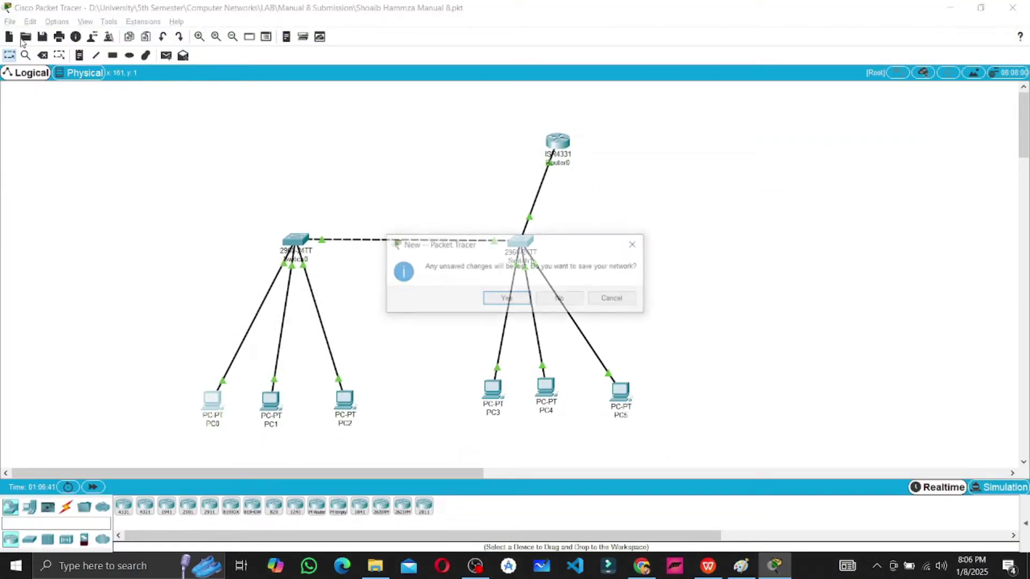
pyautogui.click(541, 301)
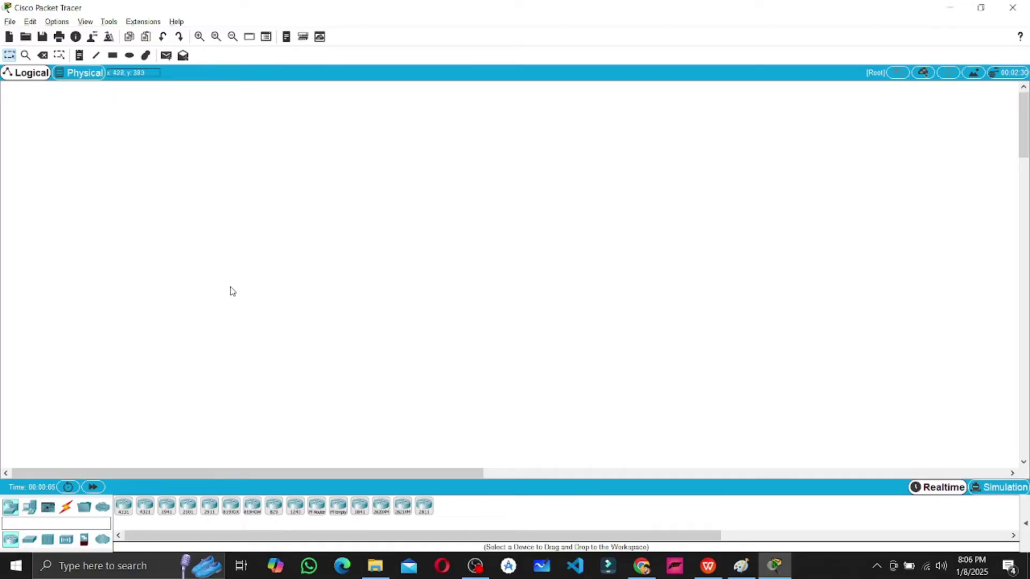
# Place two 2960-24TT switches side by side in the upper part of the logical workspace with a wide gap between them
pyautogui.click(25, 541)
pyautogui.click(252, 506)
pyautogui.click(201, 192)
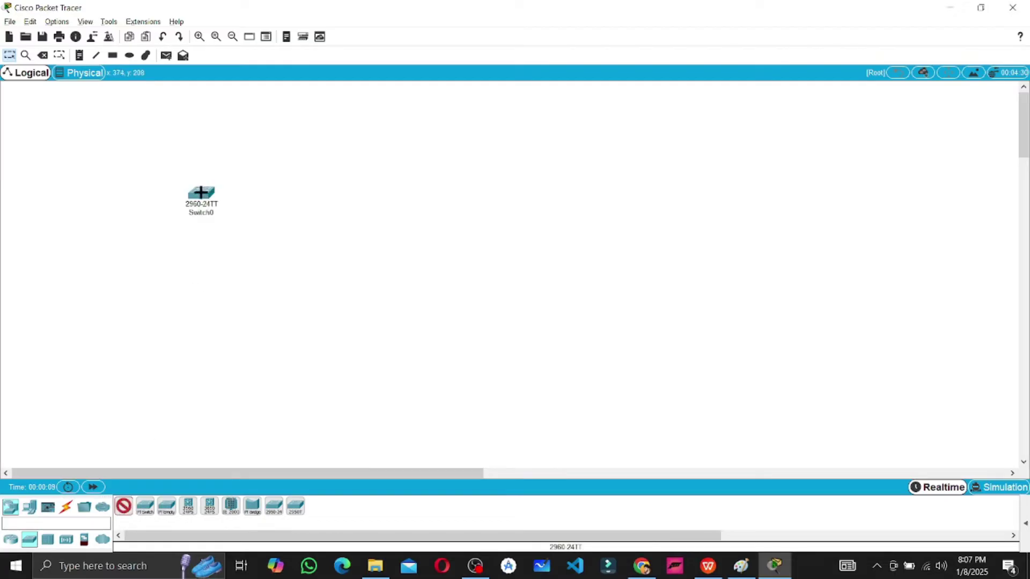
pyautogui.click(496, 187)
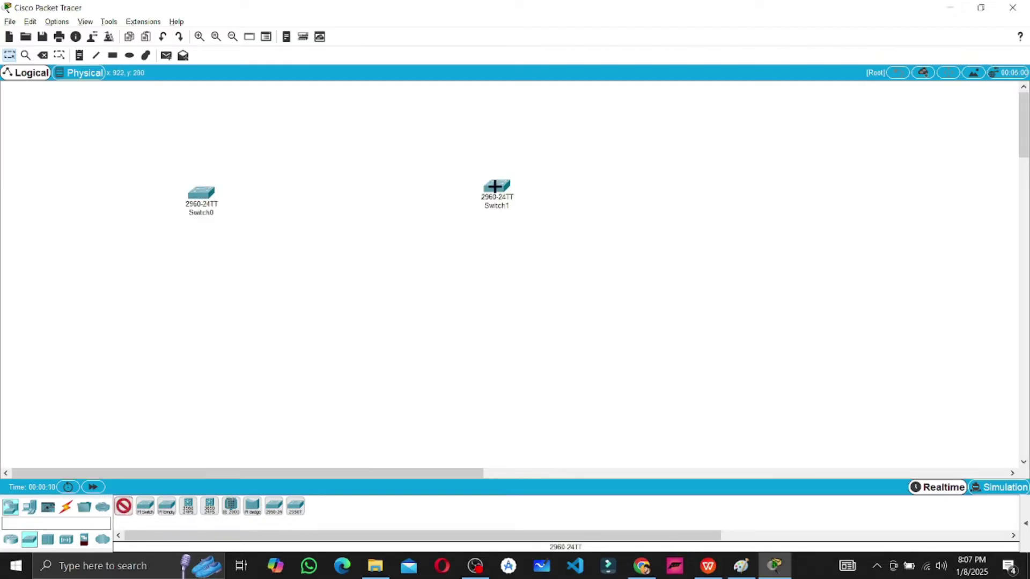
# Add six PCs to the workspace, three in a row below Switch0 and three in a row below Switch1
pyautogui.click(29, 507)
pyautogui.click(124, 505)
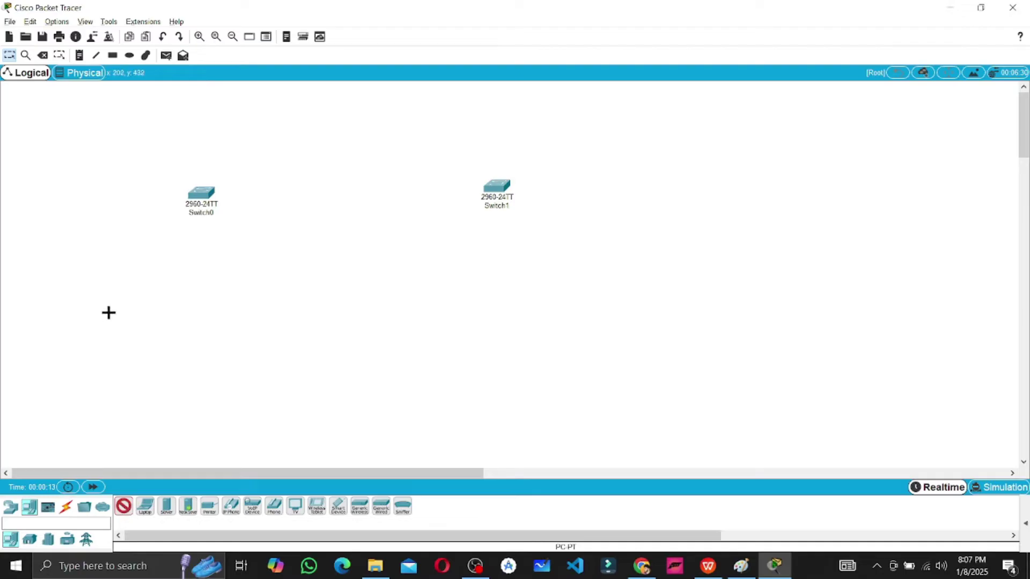
pyautogui.click(96, 310)
pyautogui.click(174, 310)
pyautogui.click(249, 311)
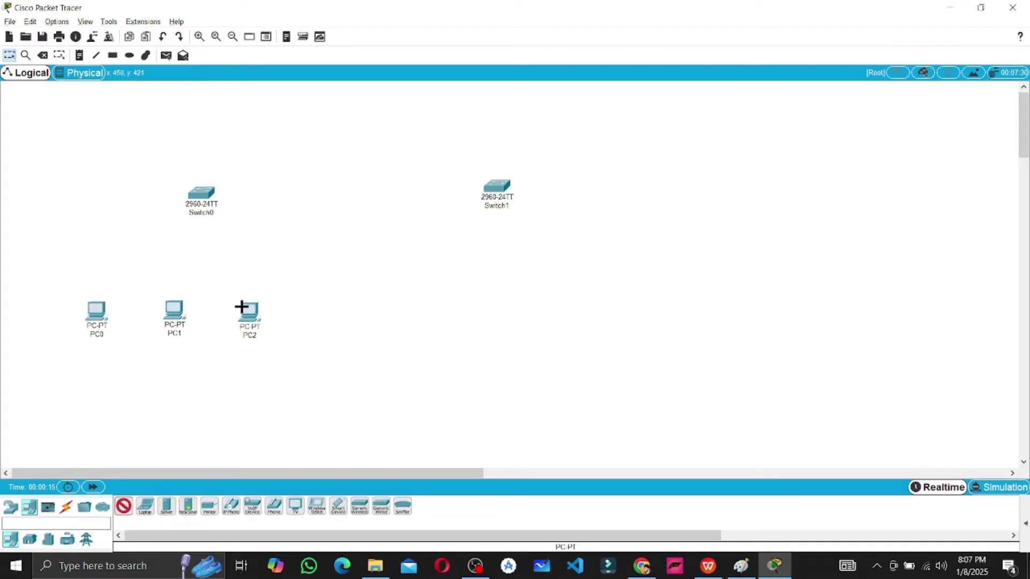
pyautogui.click(471, 298)
pyautogui.click(545, 296)
pyautogui.click(622, 295)
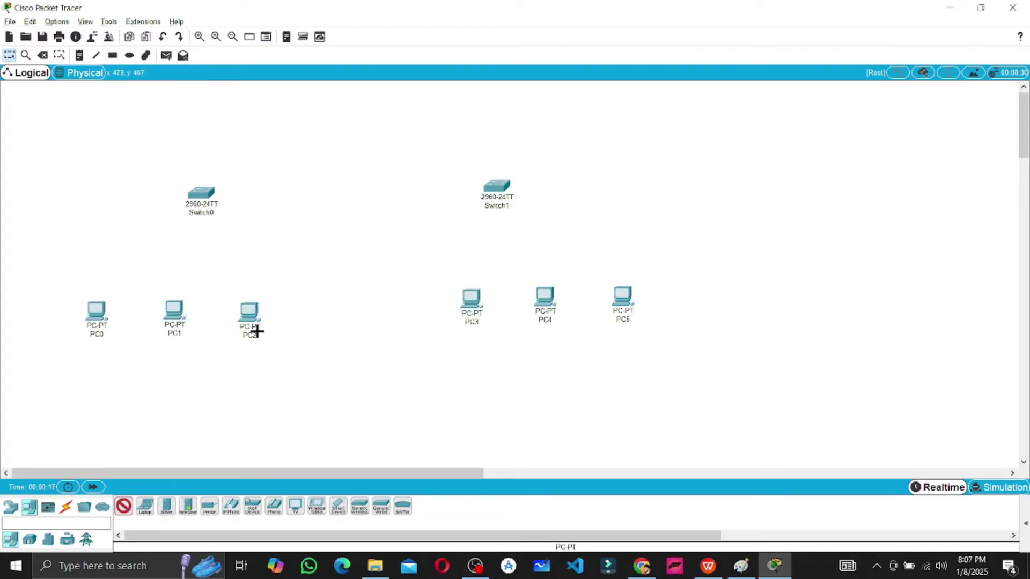
# Connect PC0, PC1 and PC2 to Switch0 in that order using the automatically chosen connection type
pyautogui.click(66, 508)
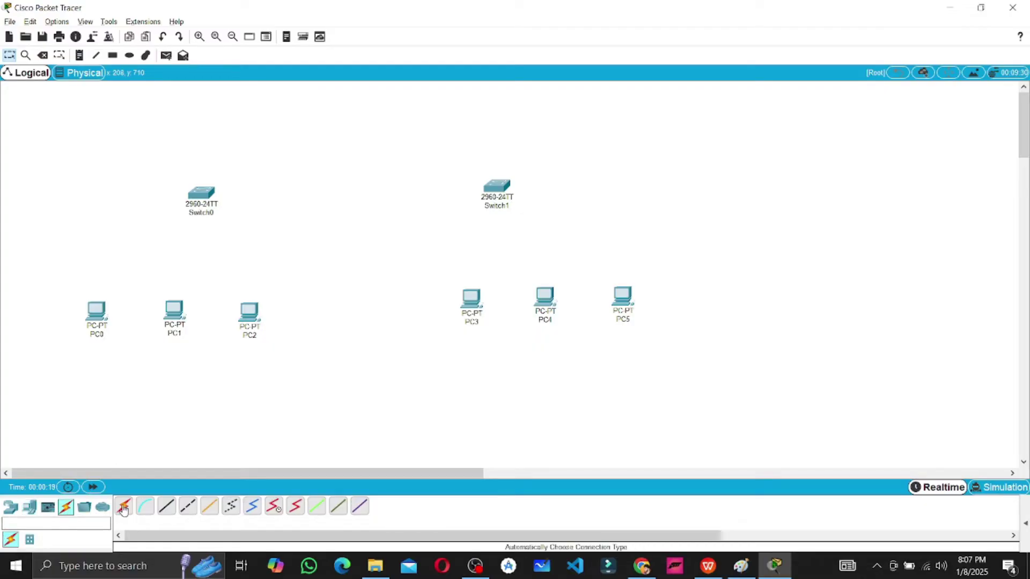
pyautogui.click(123, 507)
pyautogui.click(97, 310)
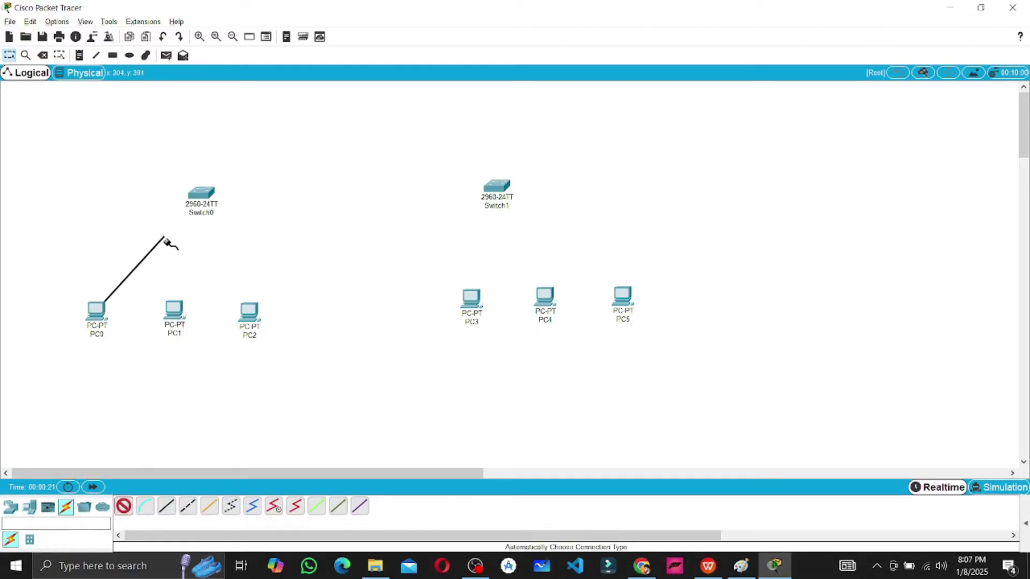
pyautogui.click(206, 195)
pyautogui.click(174, 309)
pyautogui.click(204, 194)
pyautogui.click(249, 310)
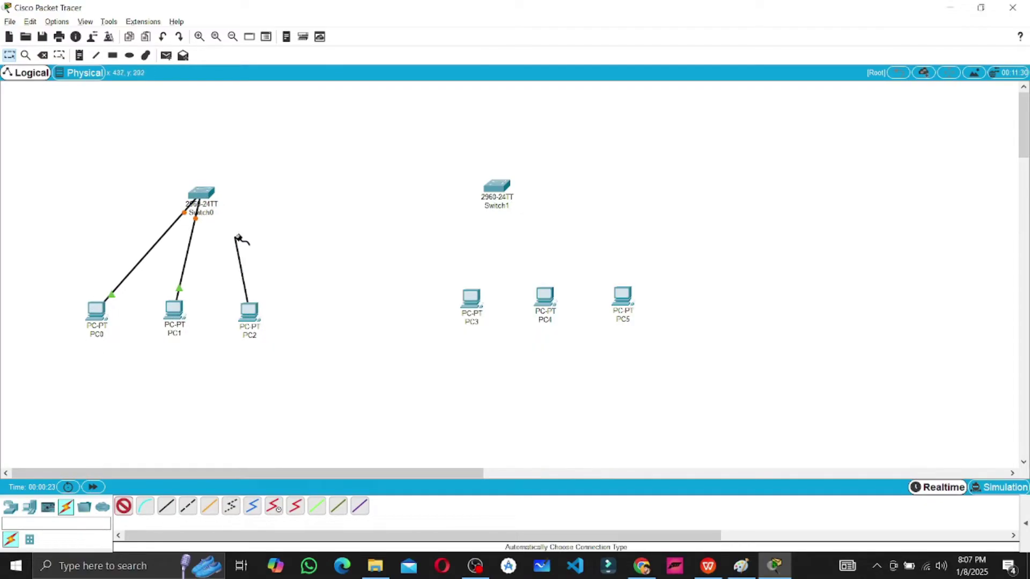
pyautogui.click(203, 193)
# Connect Switch1 to PC3, PC4 and PC5 in that order with automatically chosen cables
pyautogui.click(498, 187)
pyautogui.click(472, 301)
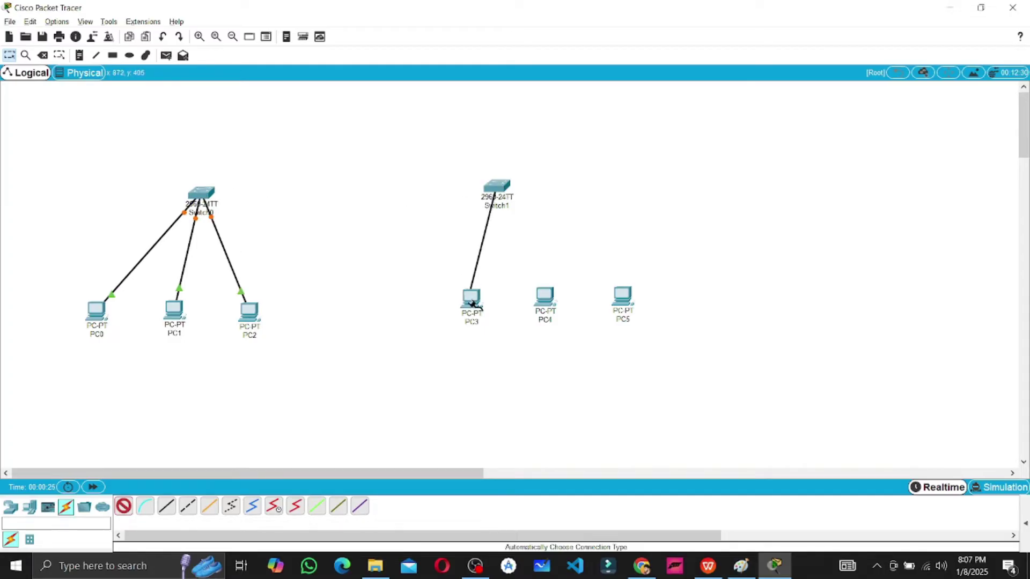
pyautogui.click(496, 187)
pyautogui.click(546, 298)
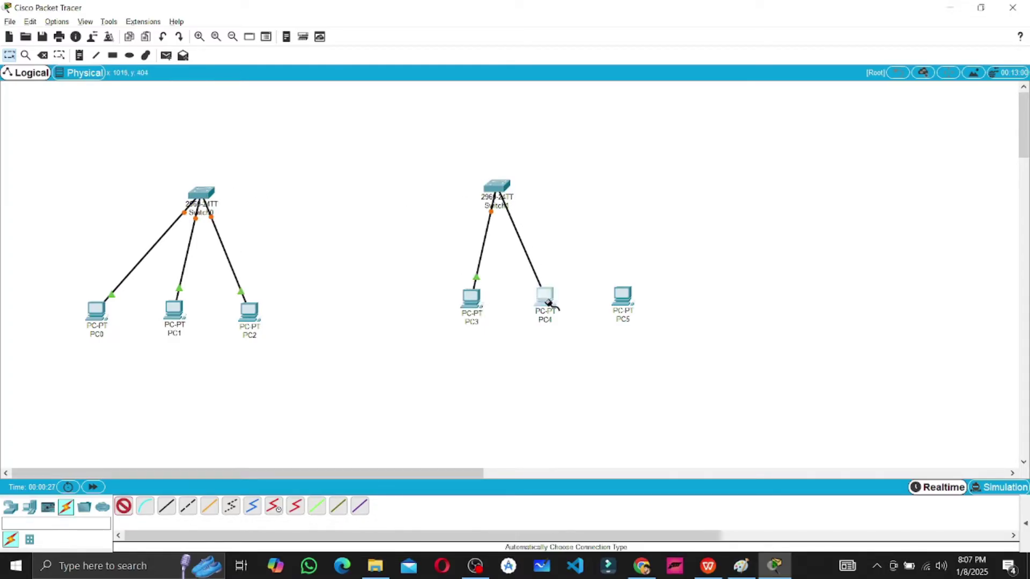
pyautogui.click(502, 188)
pyautogui.click(622, 297)
# Link Switch0 to Switch1 with an automatically chosen cable and fast-forward the simulation time
pyautogui.click(203, 194)
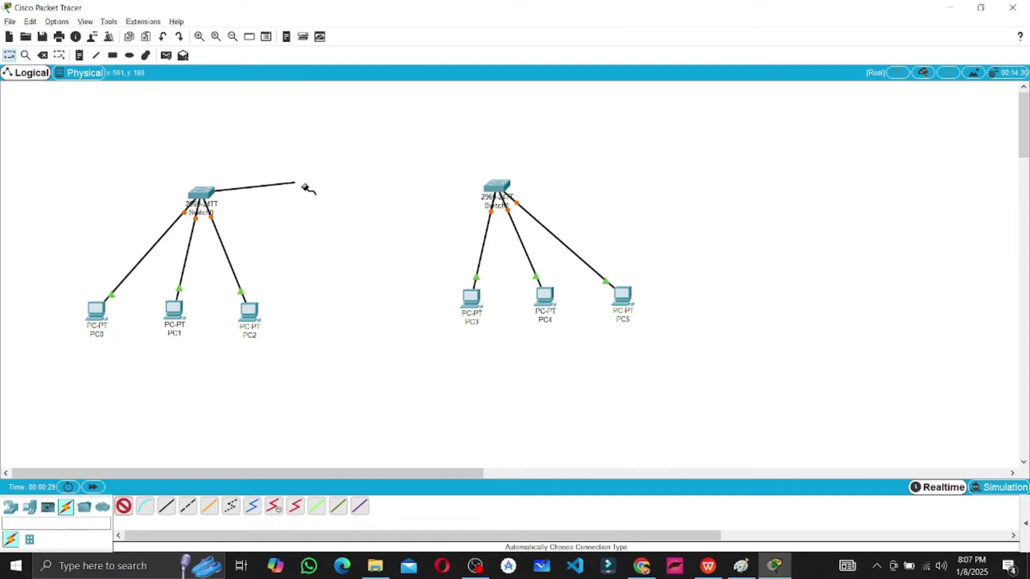
pyautogui.click(497, 186)
pyautogui.click(93, 488)
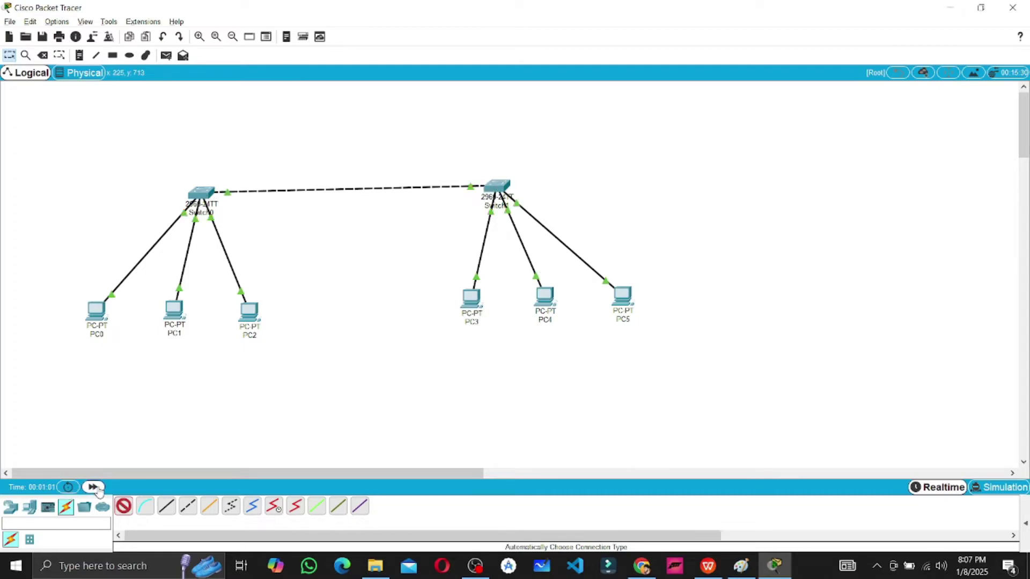
# Fast-forward the simulation time again and reposition Switch0 and Switch1 so each sits above its three PCs
pyautogui.click(93, 487)
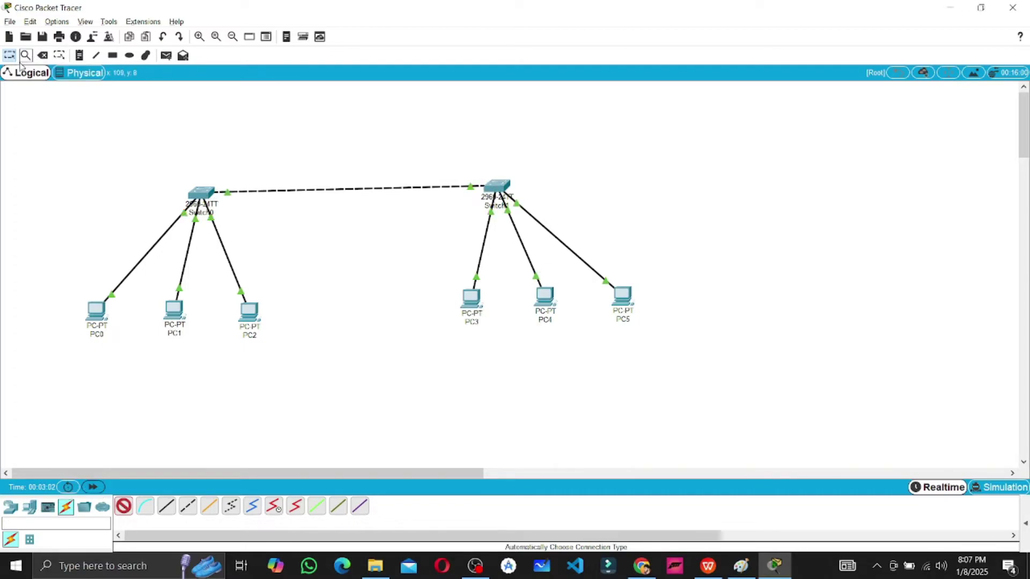
pyautogui.click(8, 54)
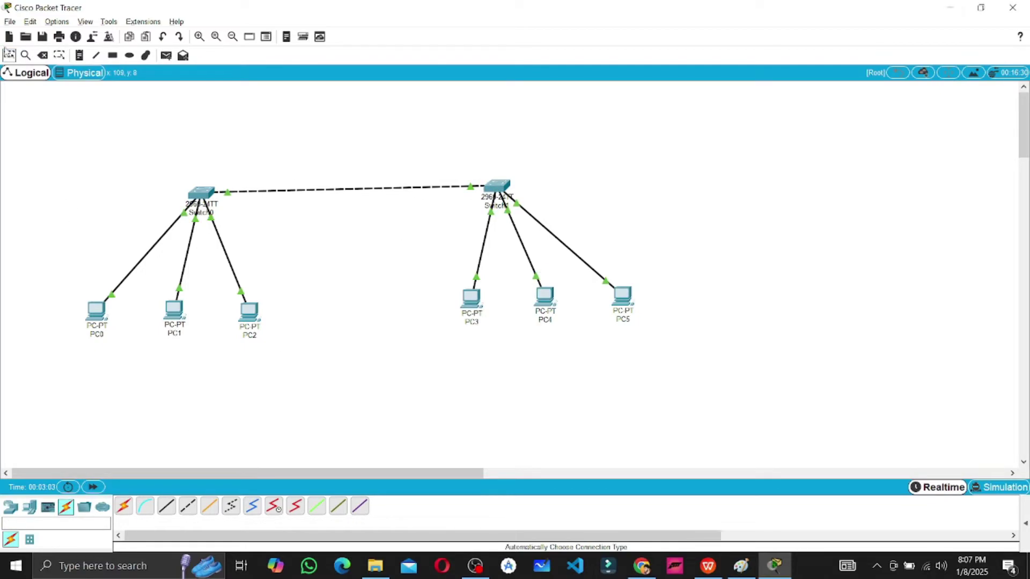
pyautogui.moveTo(204, 192); pyautogui.dragTo(198, 182)
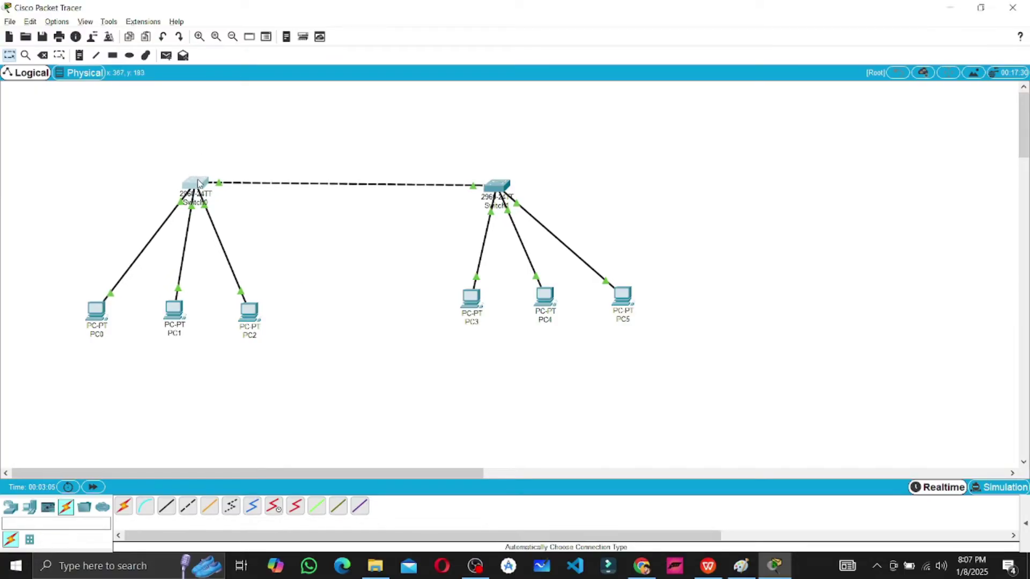
pyautogui.moveTo(501, 185); pyautogui.dragTo(551, 192)
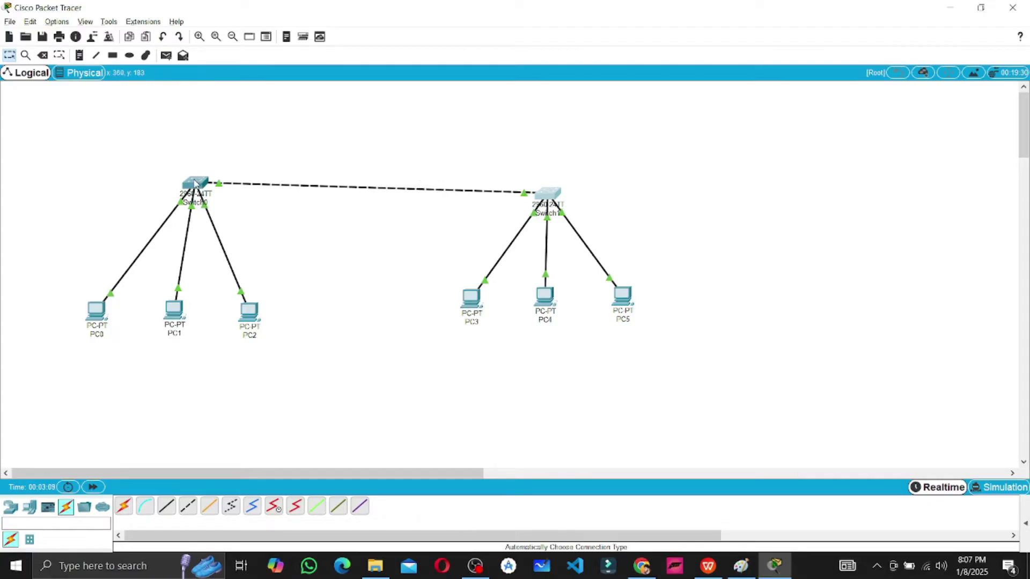
pyautogui.moveTo(195, 183); pyautogui.dragTo(188, 188)
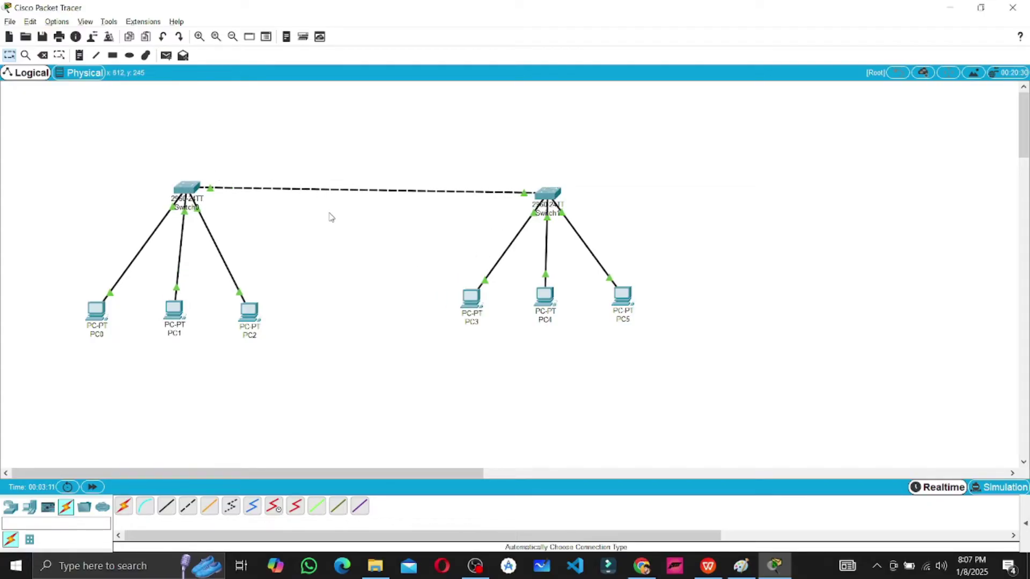
# Check the Step-02 Switch0 commands in the browser's lab manual, then shrink the Packet Tracer window so both are visible together
pyautogui.hotkey('alt', 'Tab')
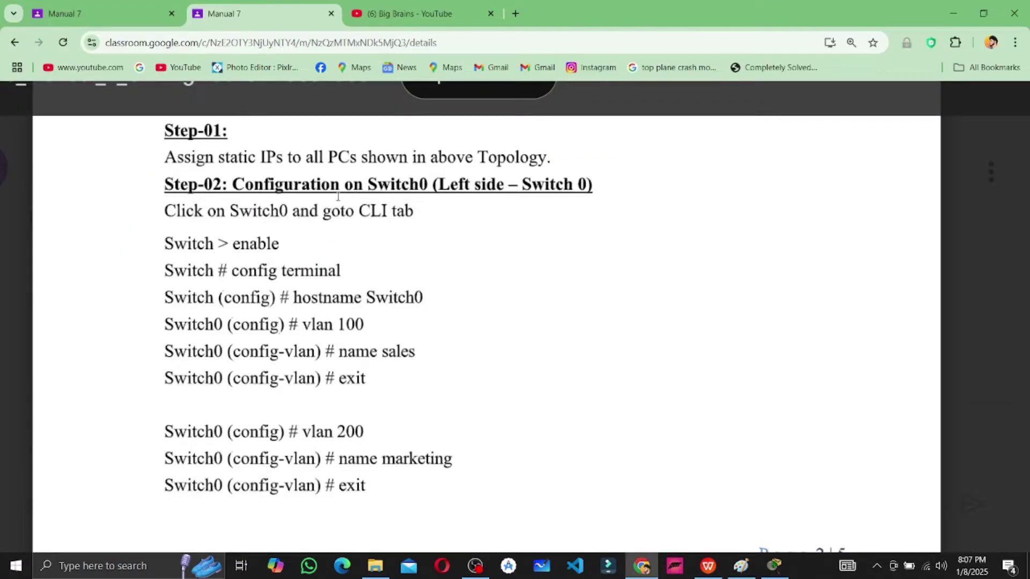
pyautogui.doubleClick(298, 187)
pyautogui.moveTo(298, 187); pyautogui.dragTo(574, 189)
pyautogui.moveTo(164, 244); pyautogui.dragTo(321, 379)
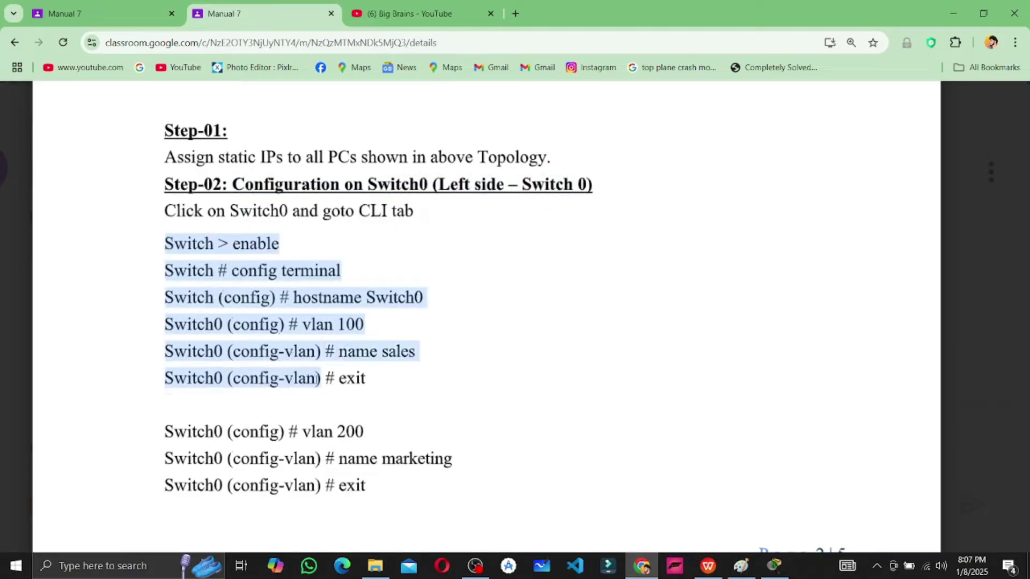
pyautogui.hotkey('alt', 'Tab')
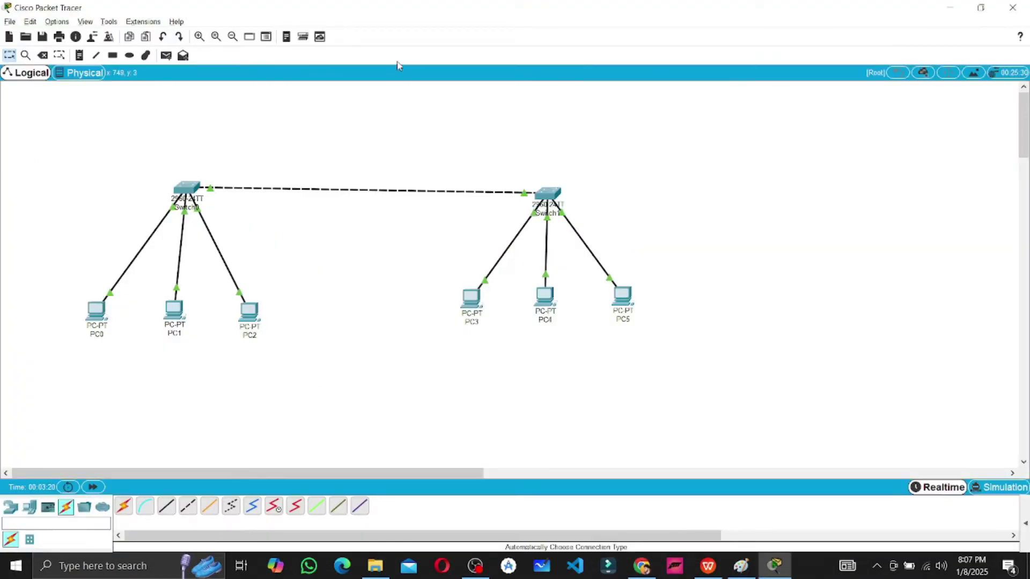
pyautogui.moveTo(349, 11); pyautogui.dragTo(747, 127)
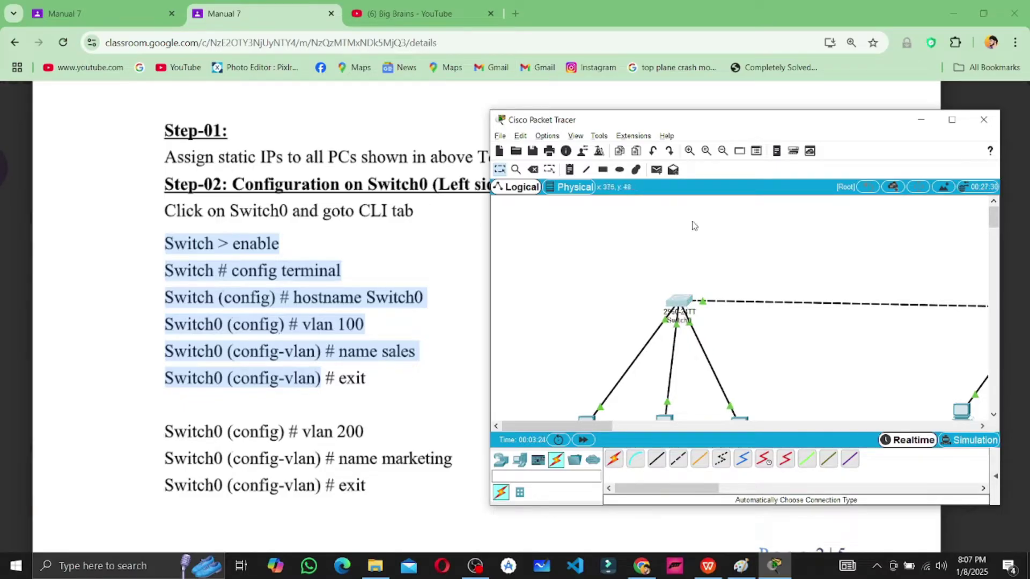
pyautogui.doubleClick(709, 120)
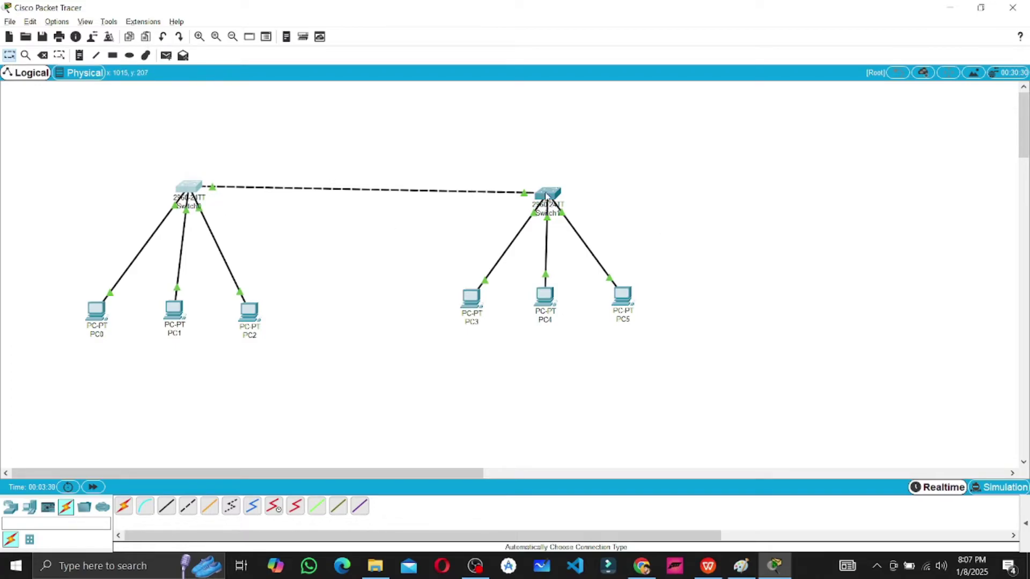
pyautogui.doubleClick(251, 12)
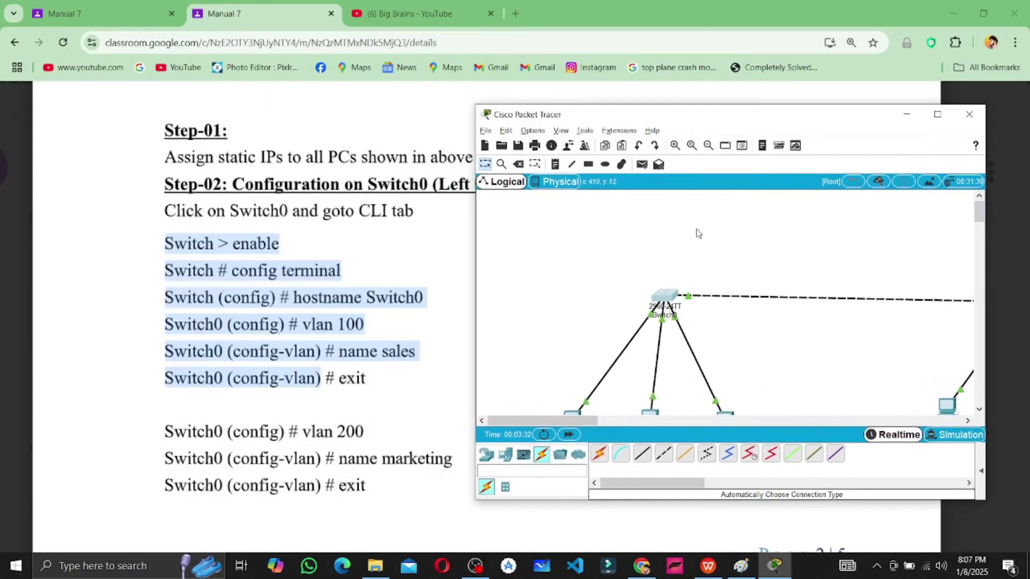
# Open Switch0's command line interface, bring up its prompt and place the window clear of the manual's commands
pyautogui.click(665, 299)
pyautogui.click(442, 138)
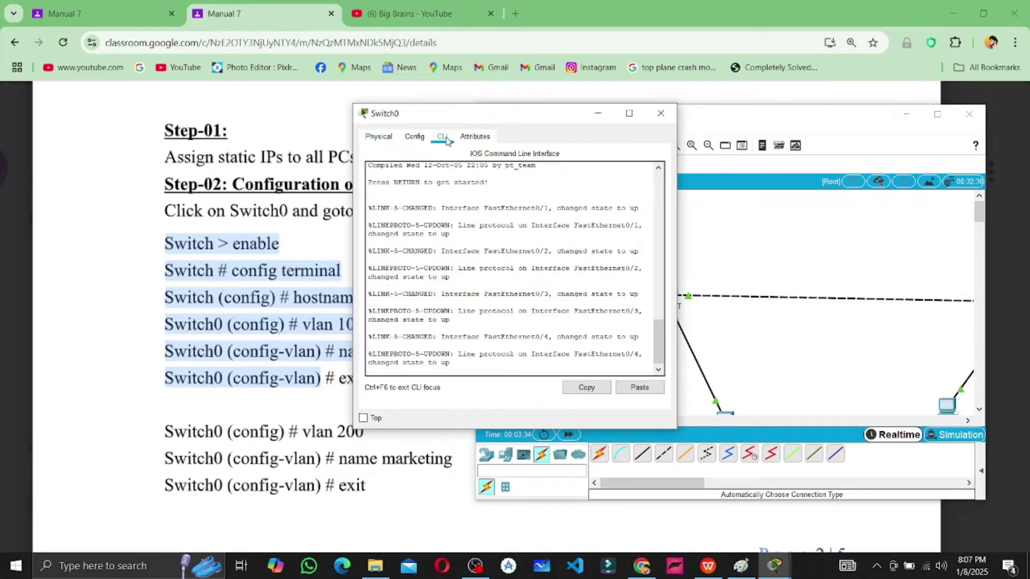
pyautogui.press('Return')
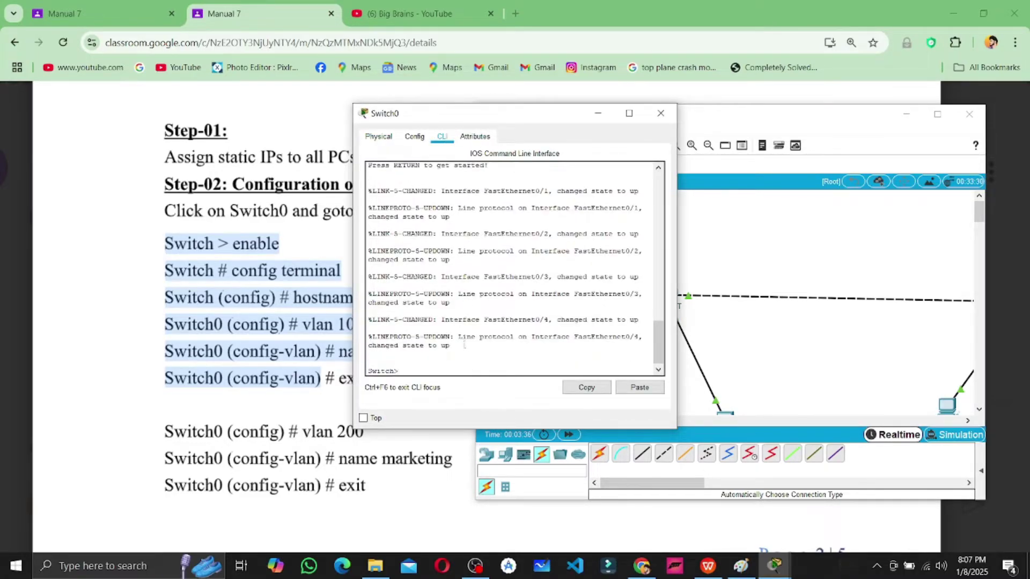
pyautogui.moveTo(456, 105); pyautogui.dragTo(681, 40)
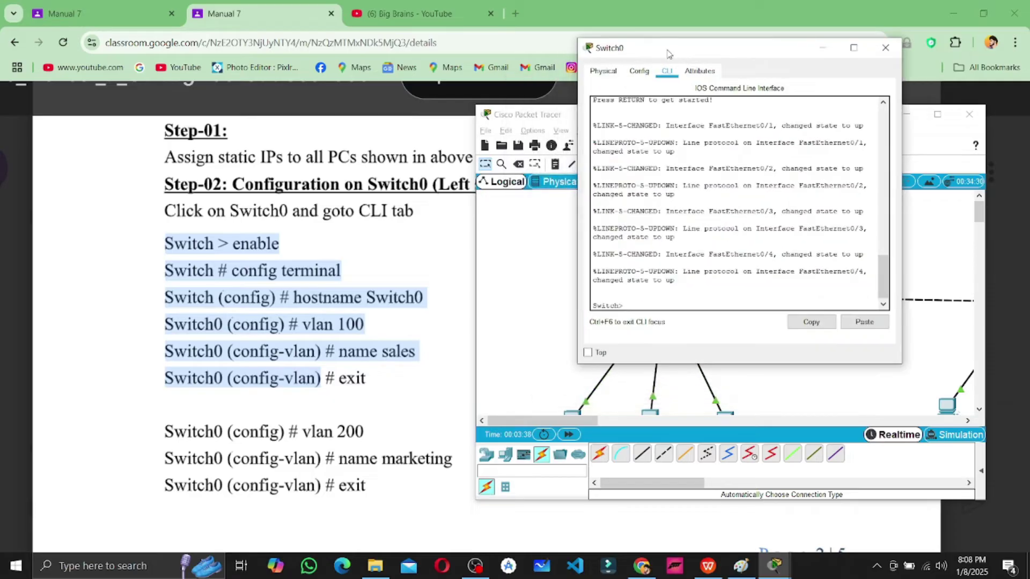
# Enter privileged and global configuration mode on Switch0 with enable and config terminal, and set the hostname to Switch0
pyautogui.moveTo(627, 305); pyautogui.dragTo(594, 303)
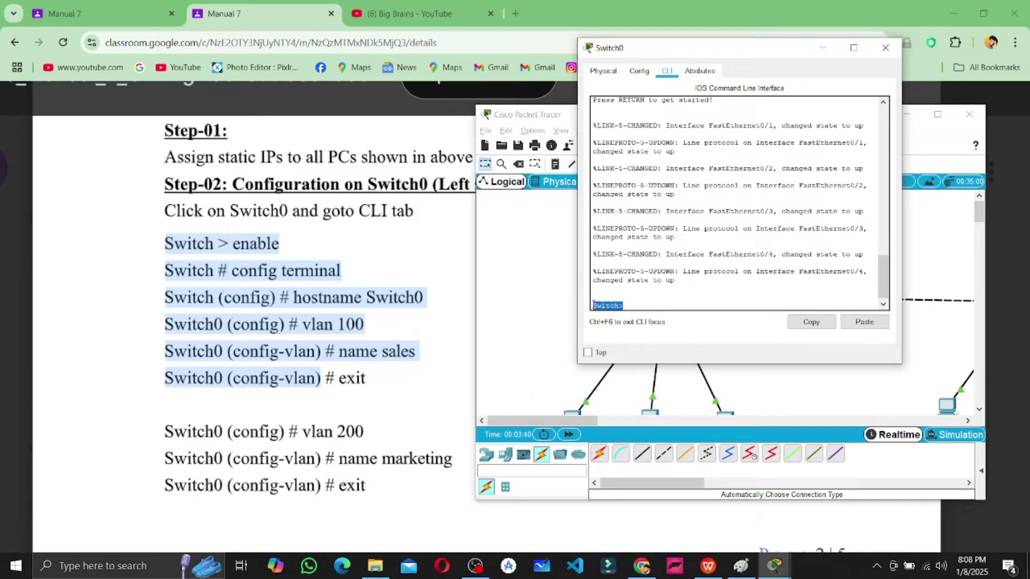
pyautogui.click(642, 306)
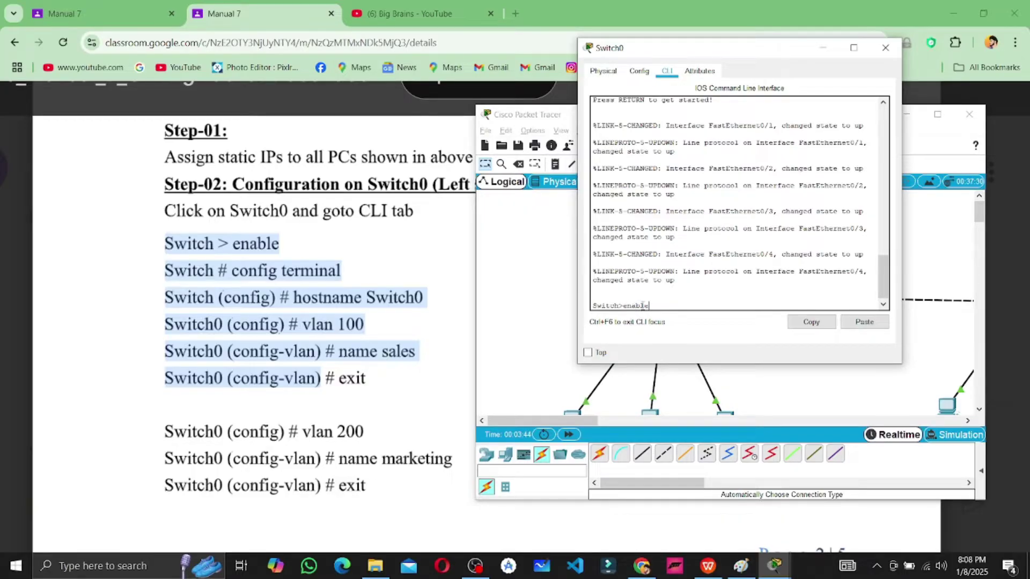
pyautogui.press('Return')
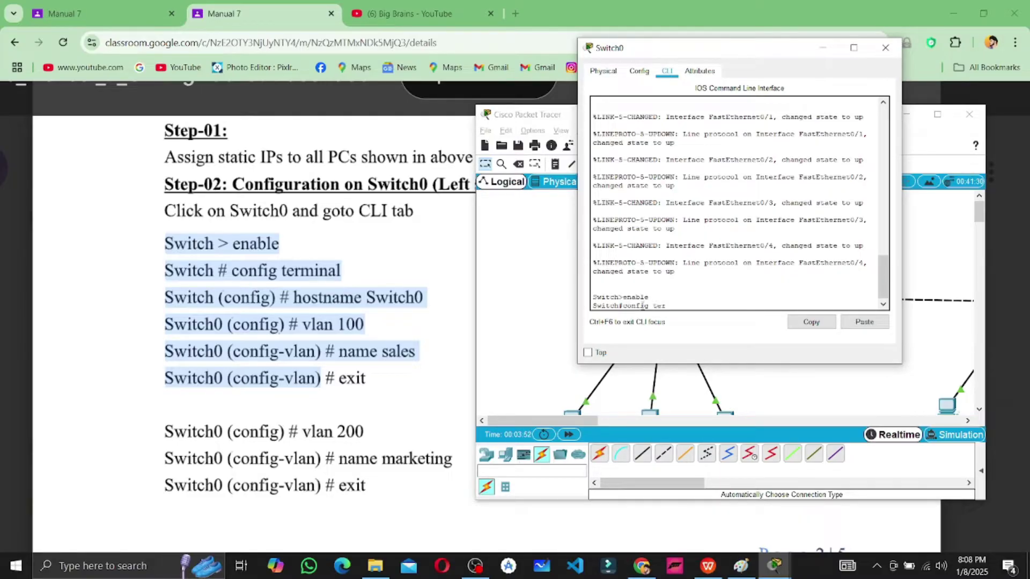
pyautogui.write('l')
pyautogui.press('Return')
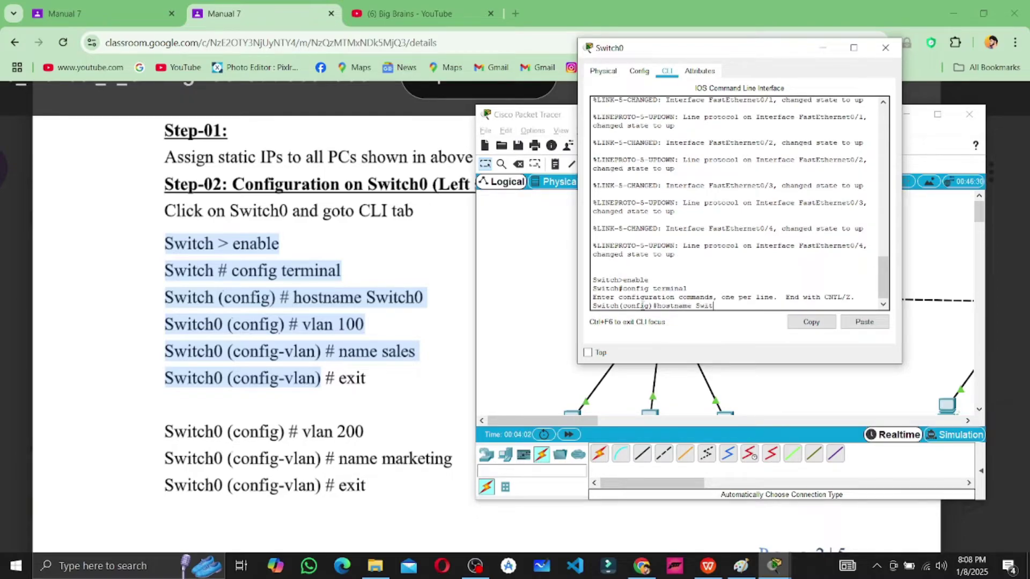
pyautogui.press('Return')
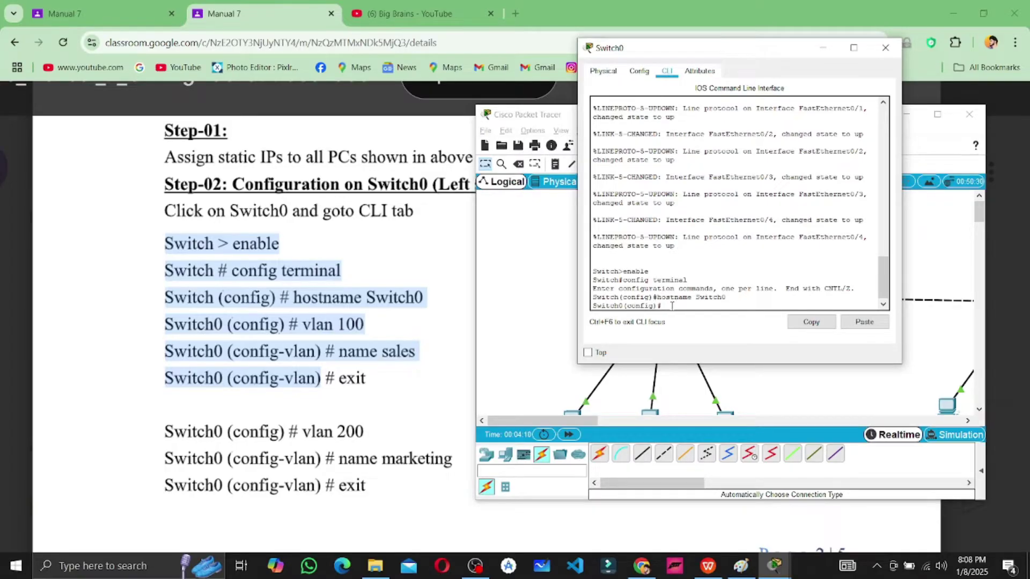
# Review the commands entered on Switch0, then examine the lab manual's commands for creating the sales, marketing and finance VLANs
pyautogui.moveTo(672, 306); pyautogui.dragTo(688, 280)
pyautogui.click(622, 271)
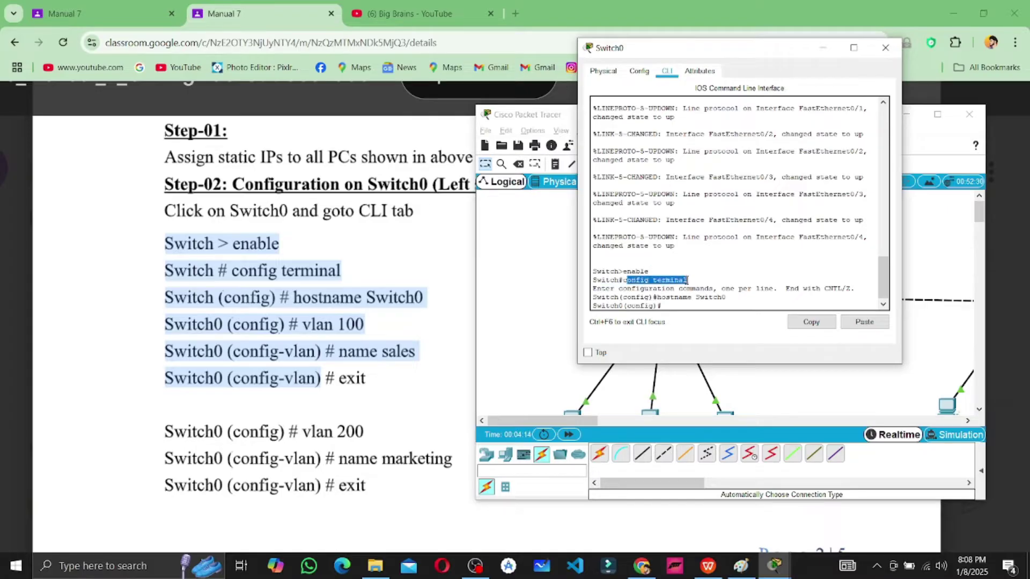
pyautogui.moveTo(654, 297); pyautogui.dragTo(727, 299)
pyautogui.click(702, 307)
pyautogui.click(397, 356)
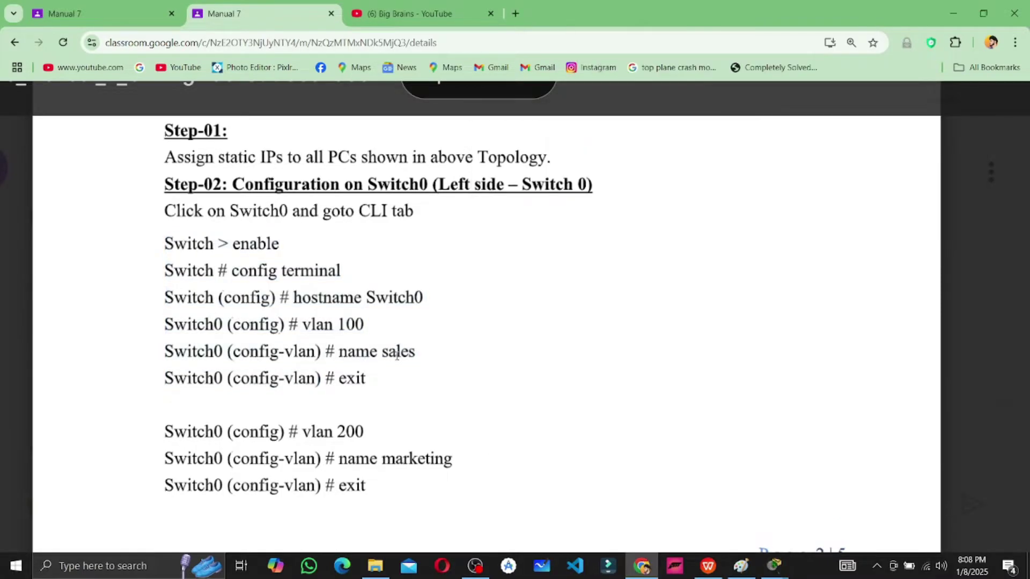
pyautogui.moveTo(164, 322); pyautogui.dragTo(377, 379)
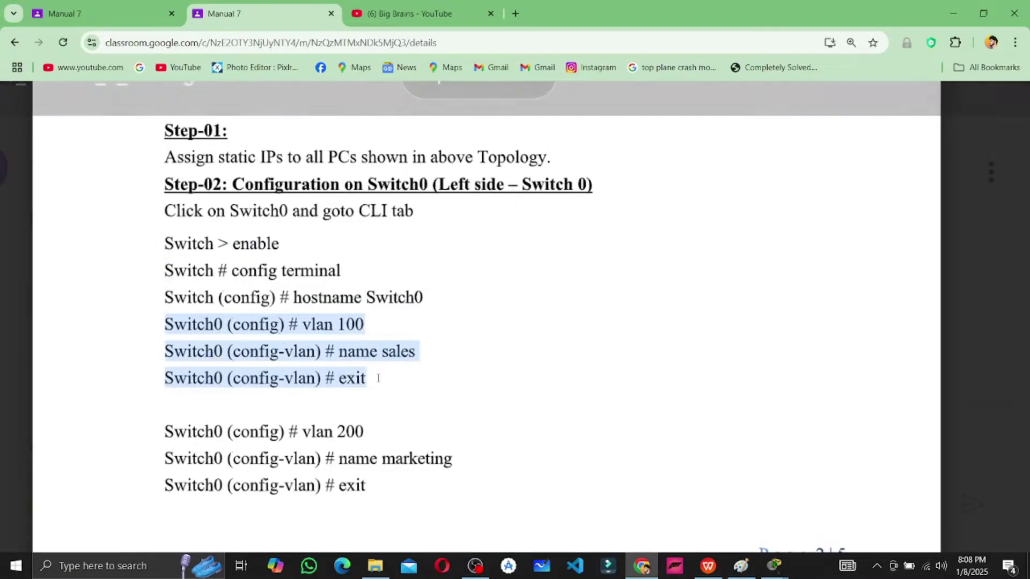
pyautogui.scroll(-1, 377, 386)
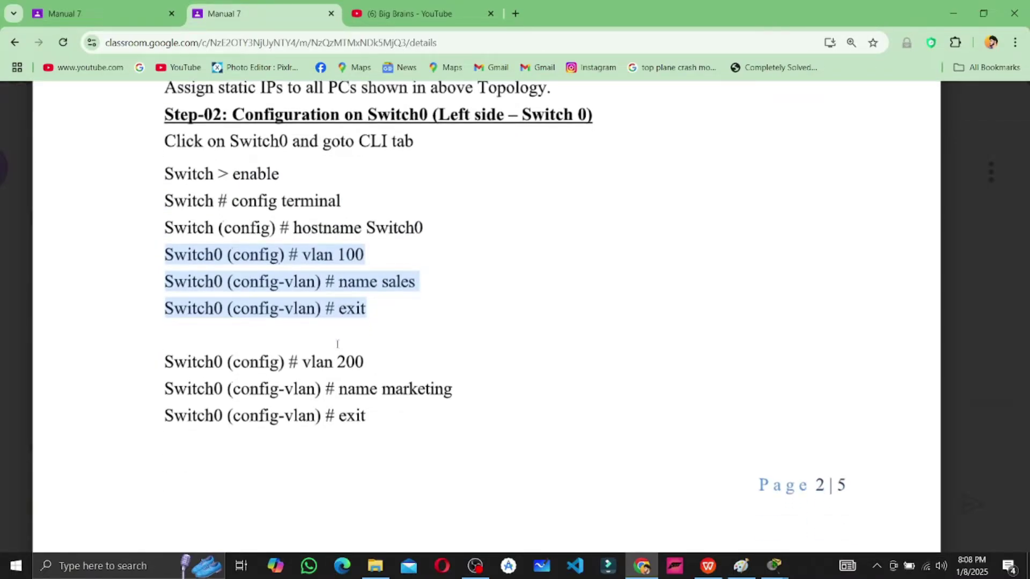
pyautogui.moveTo(164, 361); pyautogui.dragTo(375, 417)
pyautogui.scroll(-4, 377, 419)
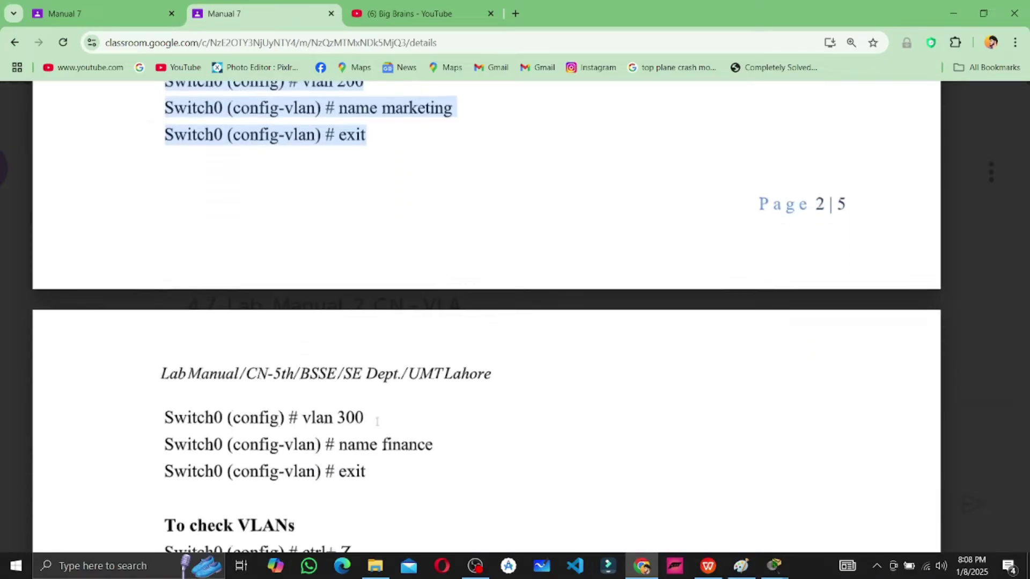
pyautogui.moveTo(163, 418); pyautogui.dragTo(367, 472)
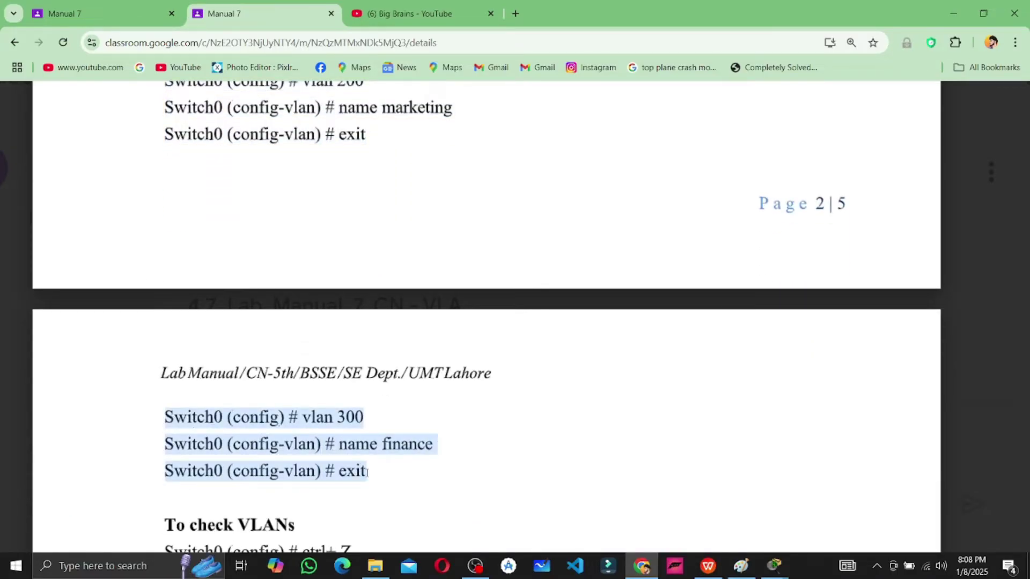
pyautogui.click(368, 471)
pyautogui.scroll(5, 374, 470)
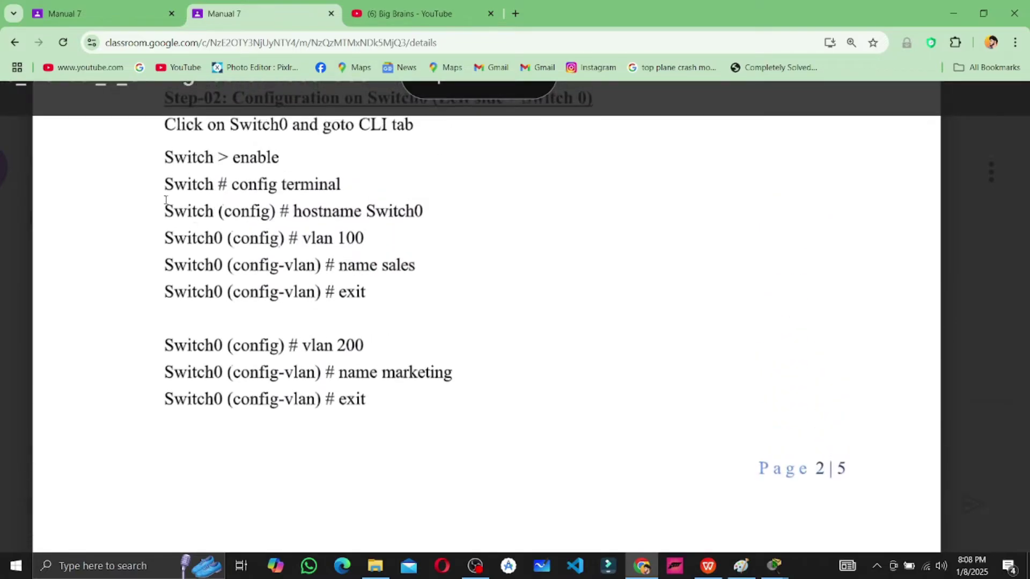
pyautogui.moveTo(164, 238); pyautogui.dragTo(367, 294)
pyautogui.scroll(1, 362, 289)
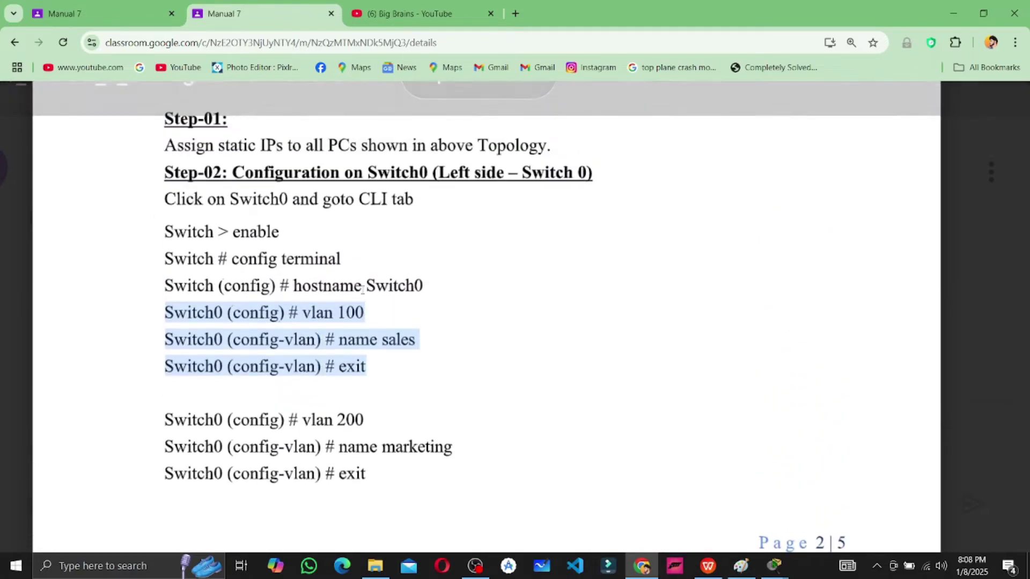
pyautogui.moveTo(217, 232); pyautogui.dragTo(400, 286)
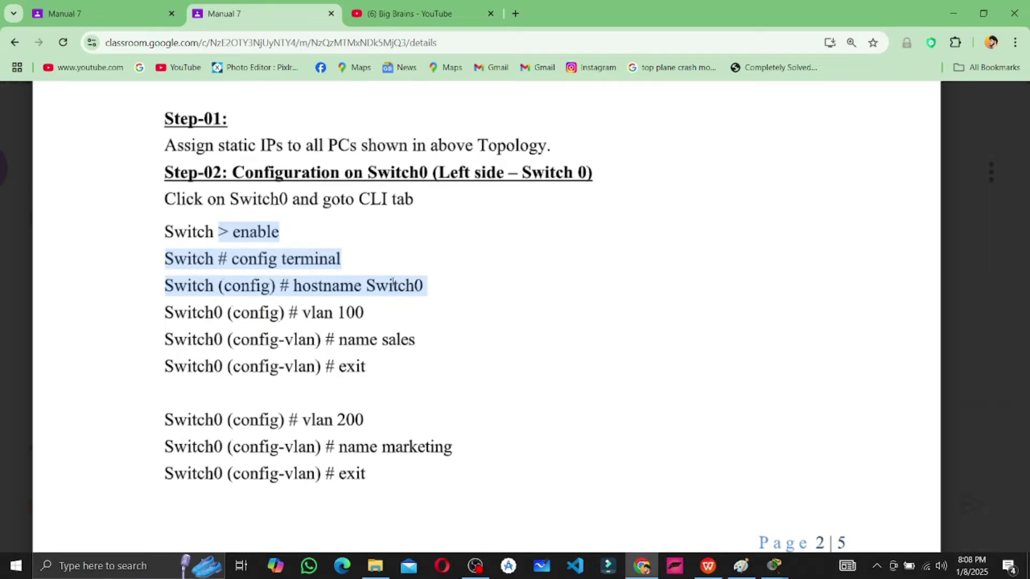
pyautogui.moveTo(161, 314); pyautogui.dragTo(371, 375)
# Return to Switch0's command line, create VLAN 100 with the name sales and exit VLAN configuration mode
pyautogui.hotkey('alt', 'Tab')
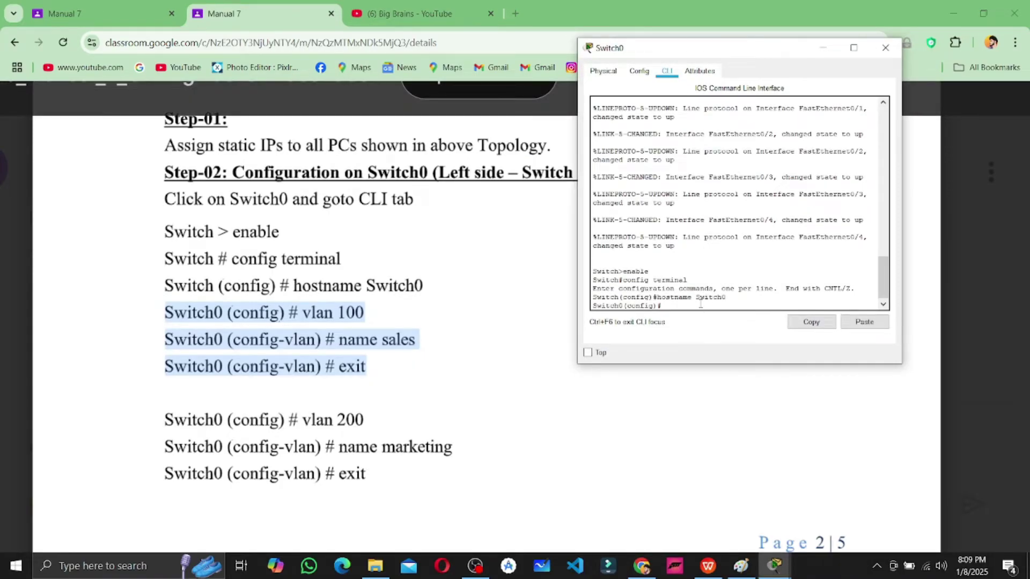
pyautogui.write('vlan 1')
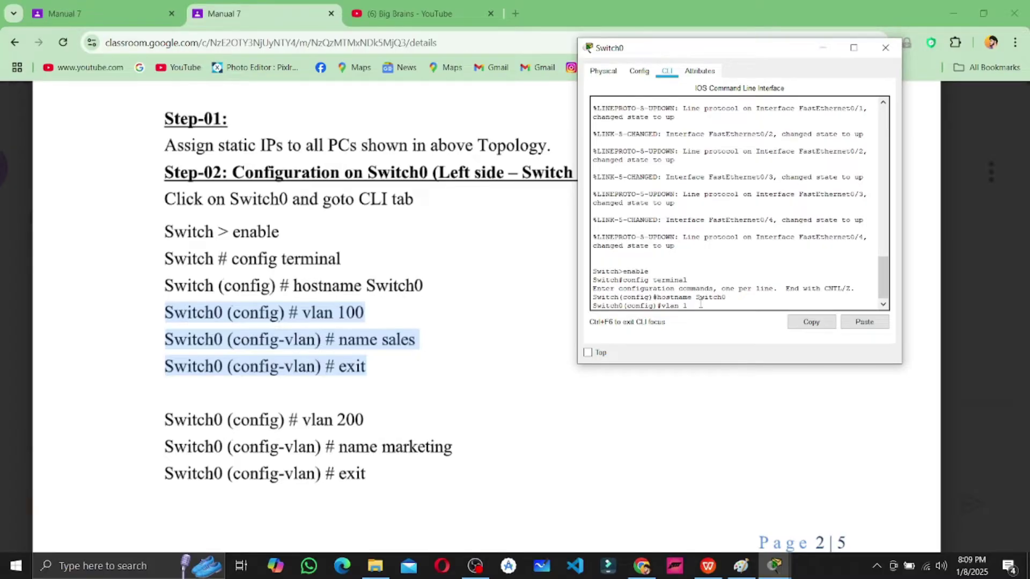
pyautogui.write('00')
pyautogui.press('Return')
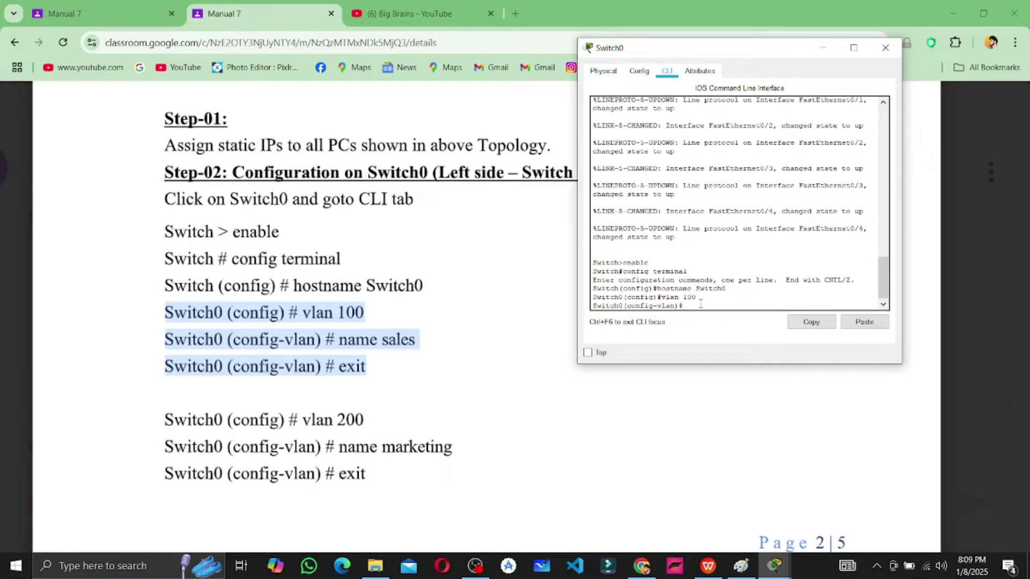
pyautogui.write('name sales')
pyautogui.press('Return')
pyautogui.write('exit')
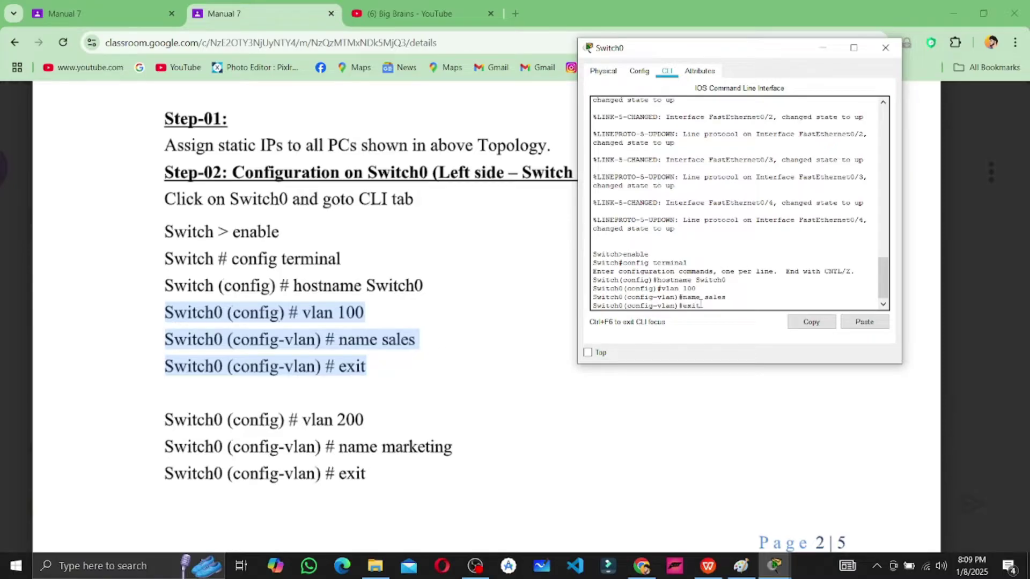
pyautogui.press('Return')
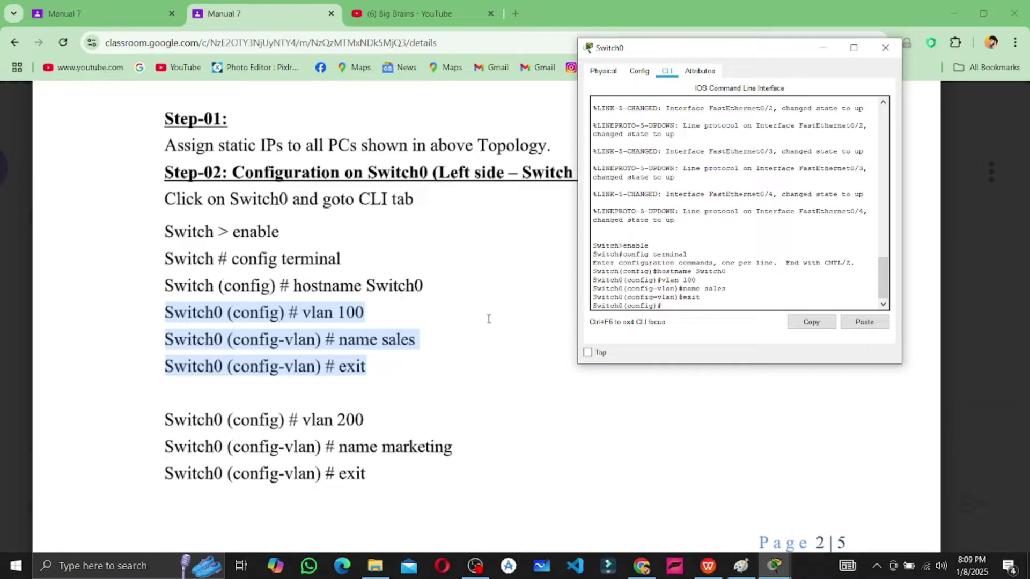
# Create VLAN 200 on Switch0 with the name marketing and exit VLAN configuration mode
pyautogui.scroll(-2, 489, 319)
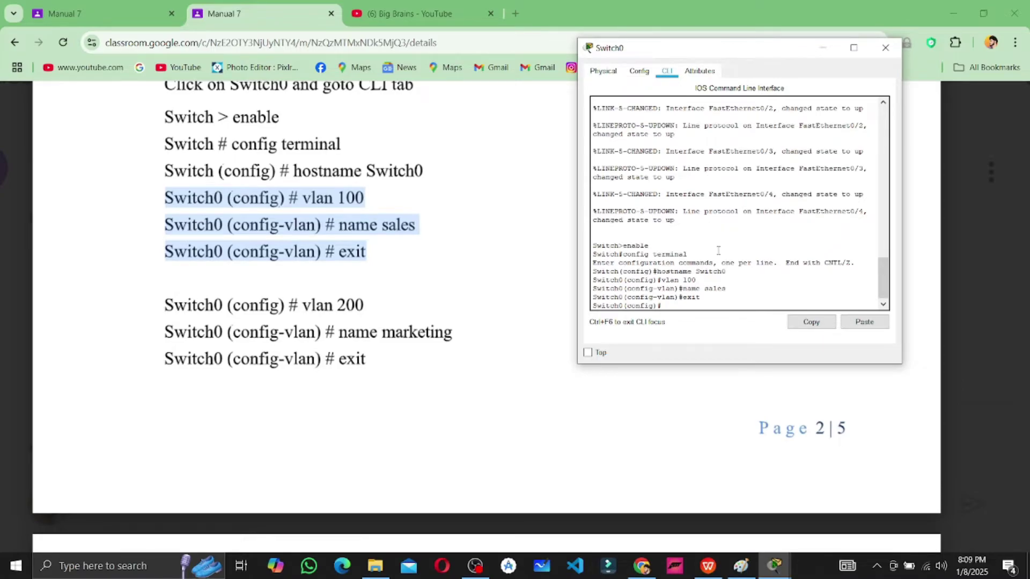
pyautogui.write('vlan 100')
pyautogui.press('BackSpace')
pyautogui.press('BackSpace')
pyautogui.write('0')
pyautogui.press('Return')
pyautogui.press('Up')
pyautogui.press('Up')
pyautogui.press('Up')
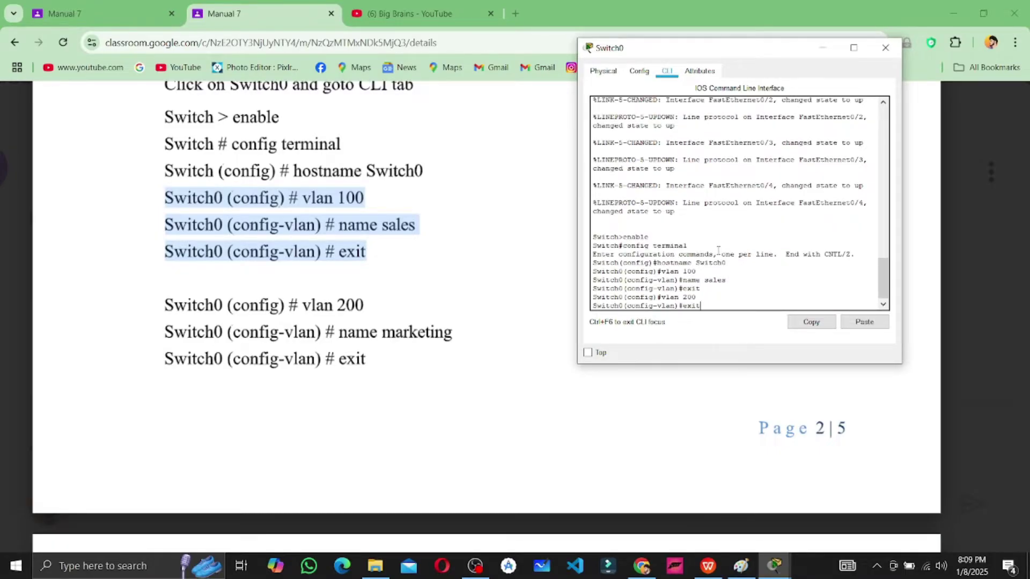
pyautogui.press('BackSpace')
pyautogui.press('BackSpace')
pyautogui.press('BackSpace')
pyautogui.press('BackSpace')
pyautogui.write('marketing')
pyautogui.press('Return')
pyautogui.write('exit')
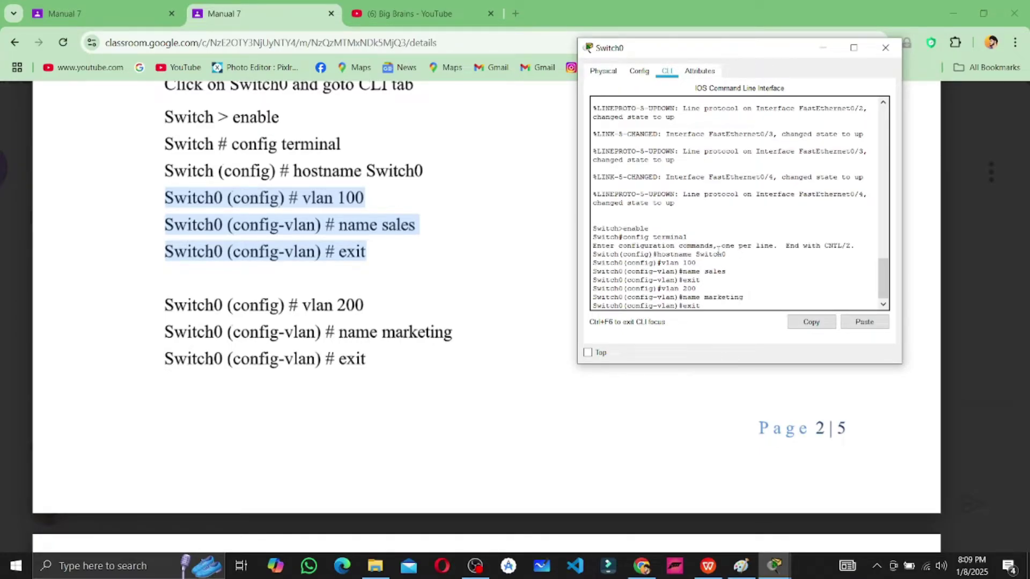
pyautogui.press('Return')
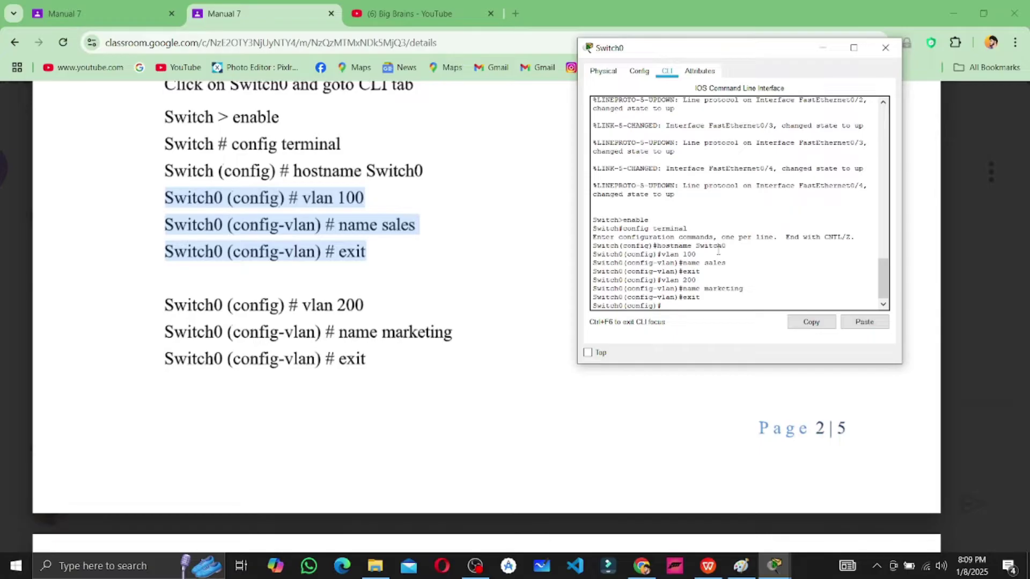
# Following the manual, create VLAN 300 on Switch0 with the name finance and exit VLAN configuration mode
pyautogui.scroll(-5, 397, 331)
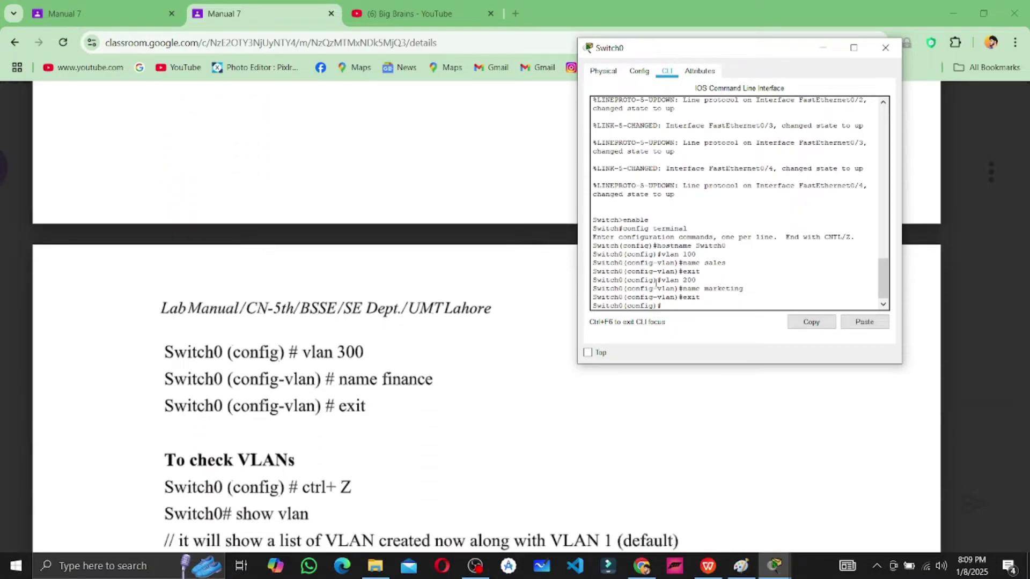
pyautogui.write('exit')
pyautogui.press('Up')
pyautogui.press('Up')
pyautogui.press('Up')
pyautogui.press('BackSpace')
pyautogui.press('BackSpace')
pyautogui.press('BackSpace')
pyautogui.write('300')
pyautogui.press('Return')
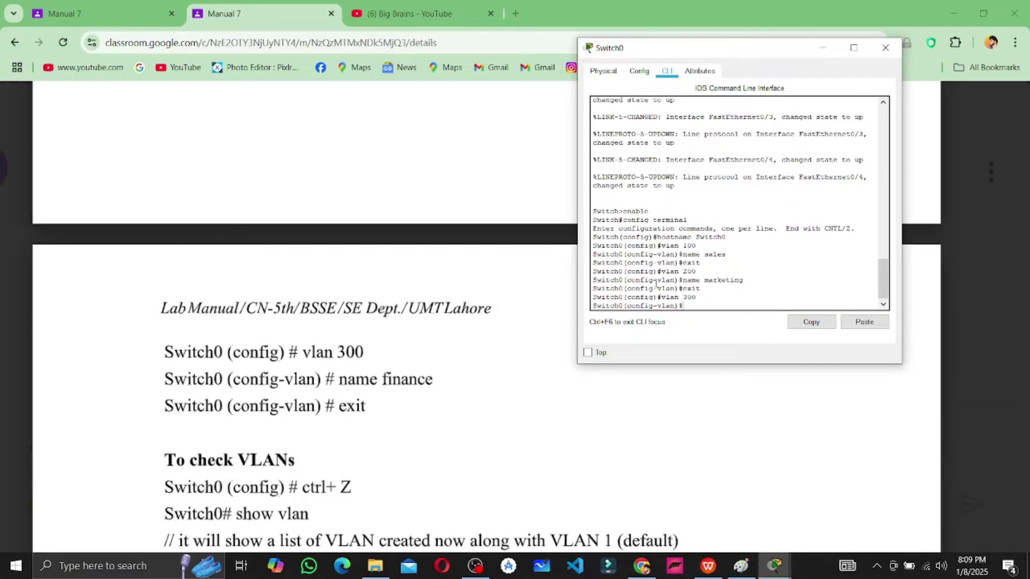
pyautogui.write('name finace')
pyautogui.press('Return')
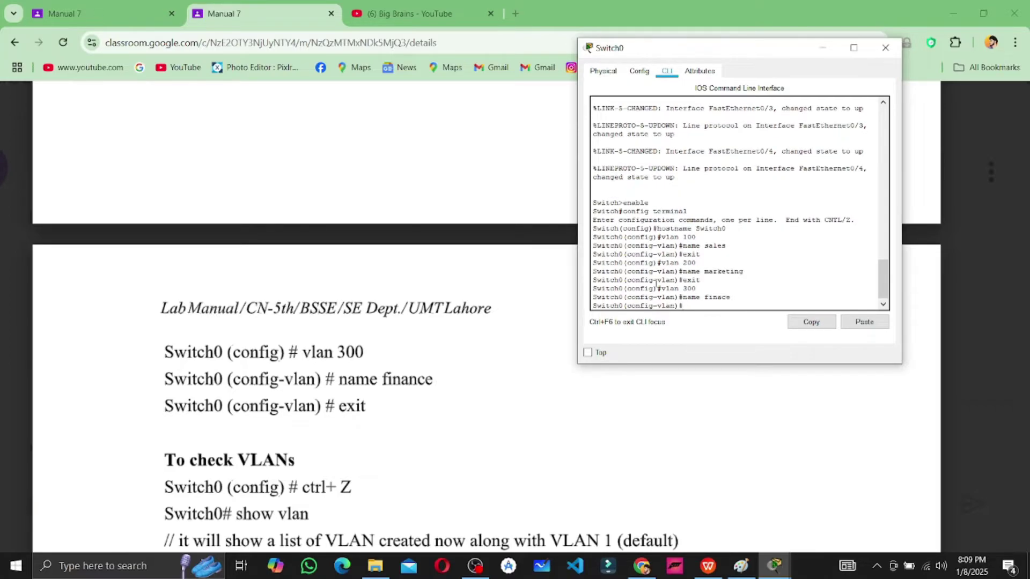
pyautogui.write('name finance')
pyautogui.press('Return')
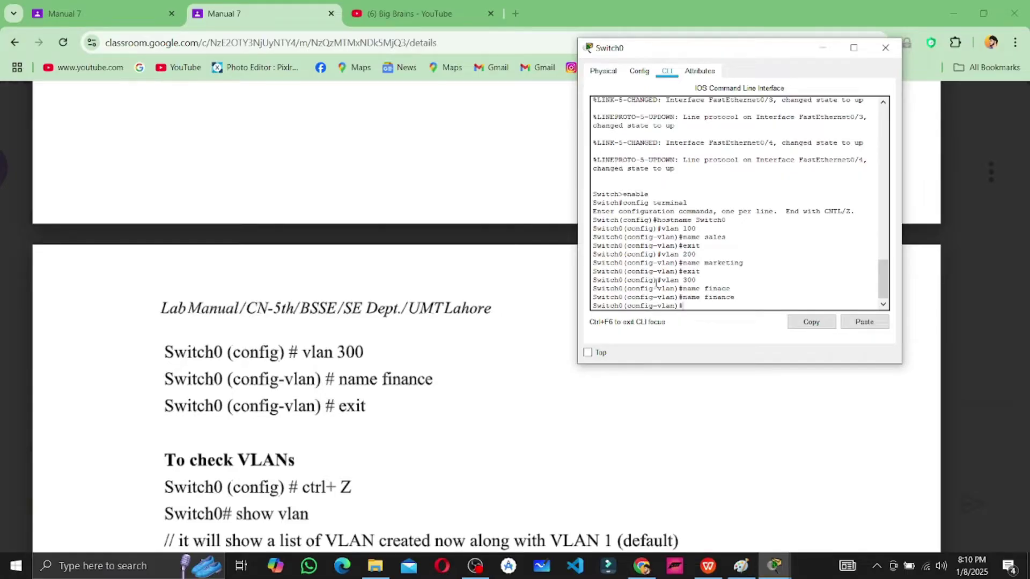
pyautogui.write('exit')
pyautogui.press('Return')
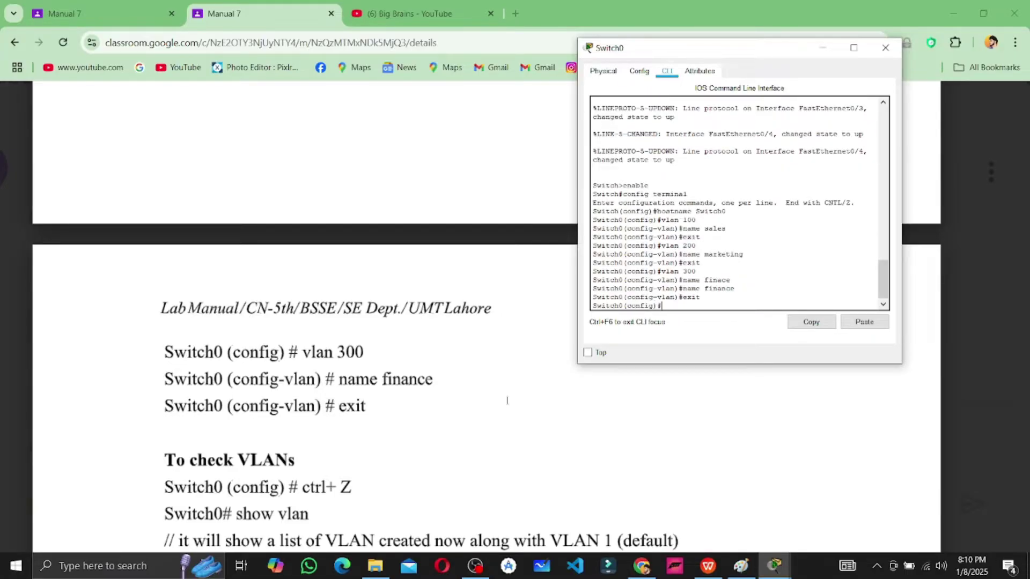
# End configuration mode on Switch0 and run show vlan to examine the created and default VLANs
pyautogui.scroll(-3, 507, 400)
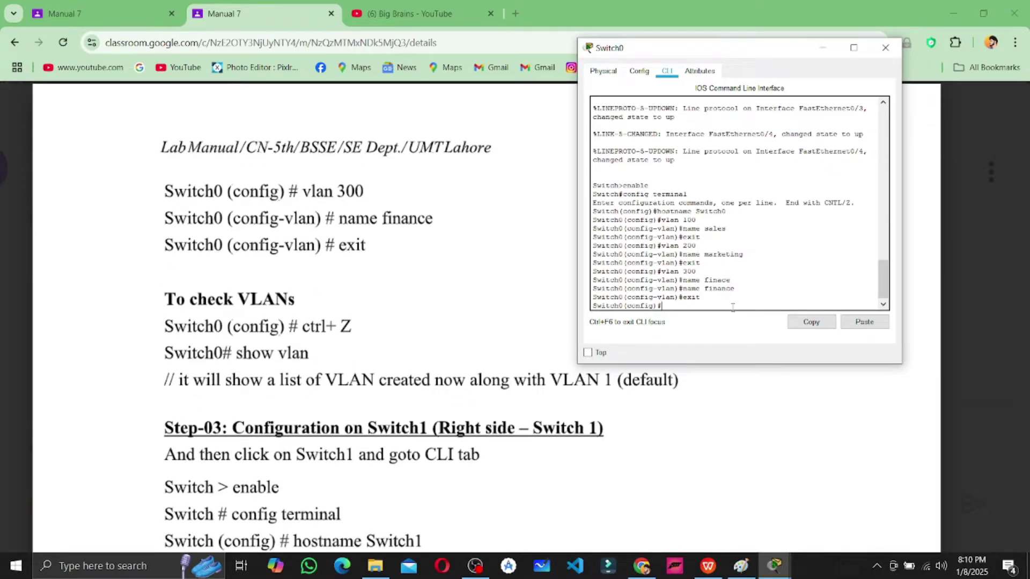
pyautogui.hotkey('ctrl', 'z')
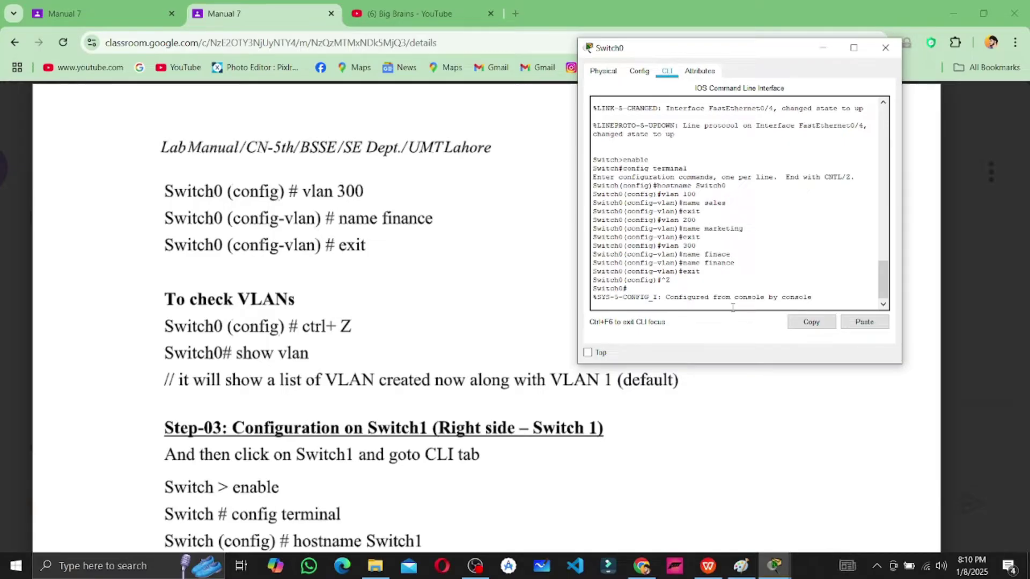
pyautogui.write('showvlan')
pyautogui.press('Return')
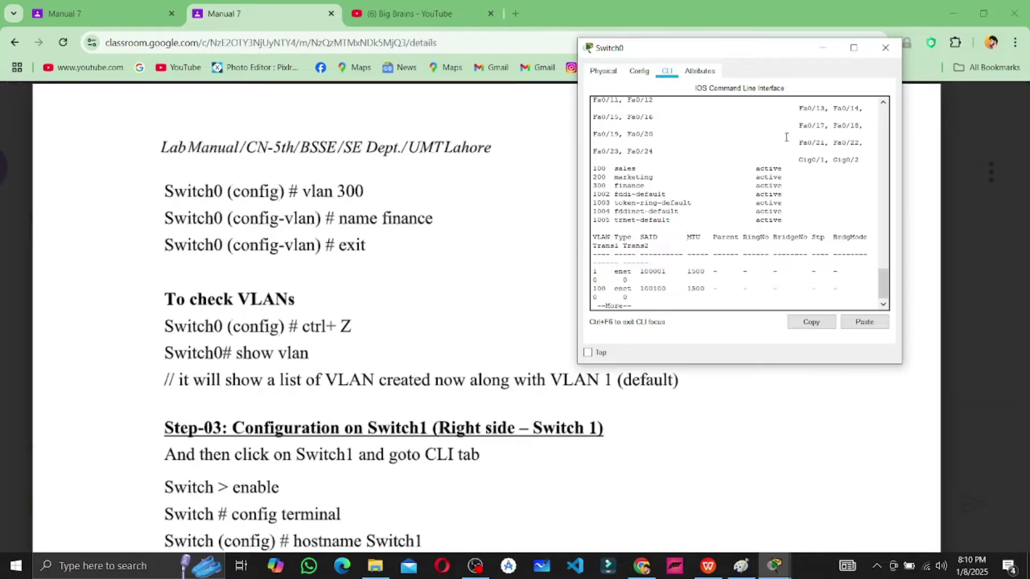
pyautogui.moveTo(773, 168); pyautogui.dragTo(798, 177)
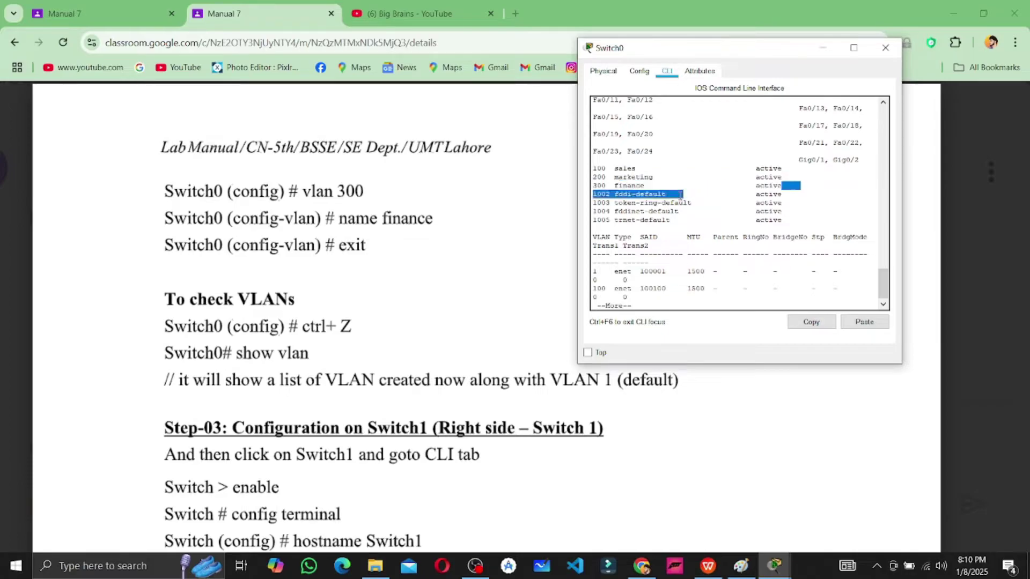
pyautogui.click(623, 194)
pyautogui.moveTo(623, 194); pyautogui.dragTo(808, 215)
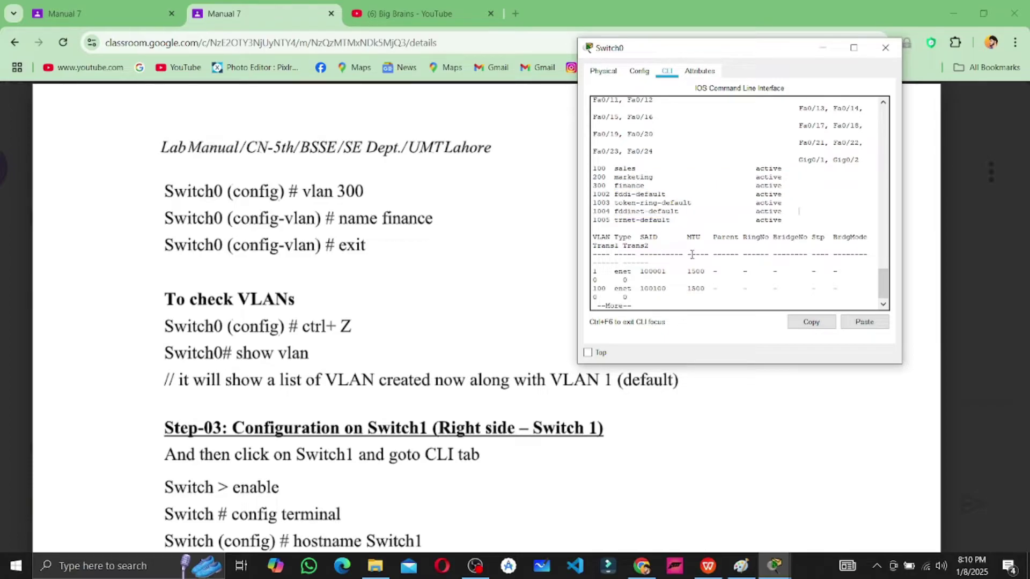
# Close Switch0's window and open Switch1's command line interface, placing it clear of the manual's Step-03 commands
pyautogui.scroll(-3, 407, 348)
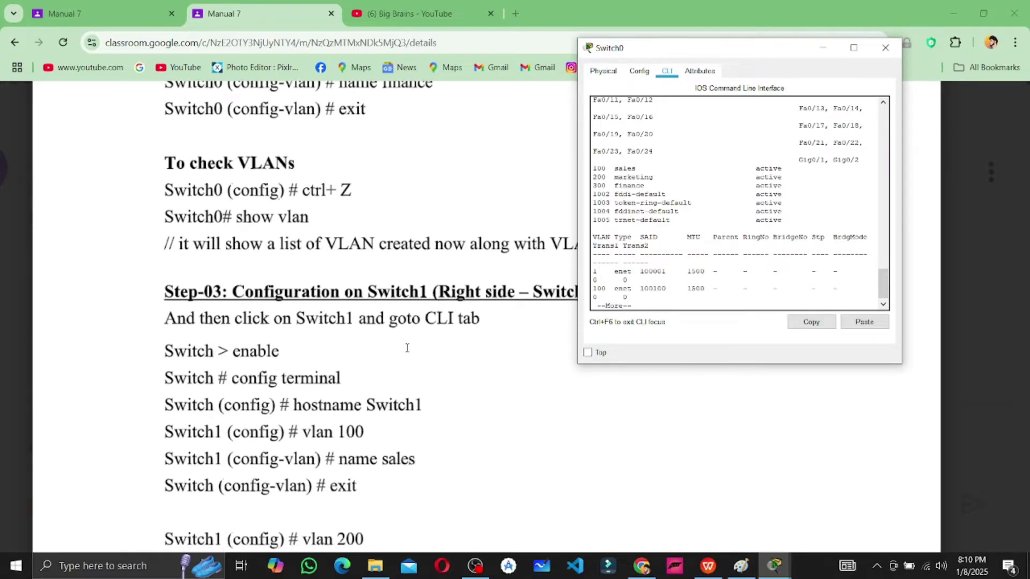
pyautogui.scroll(-1, 407, 348)
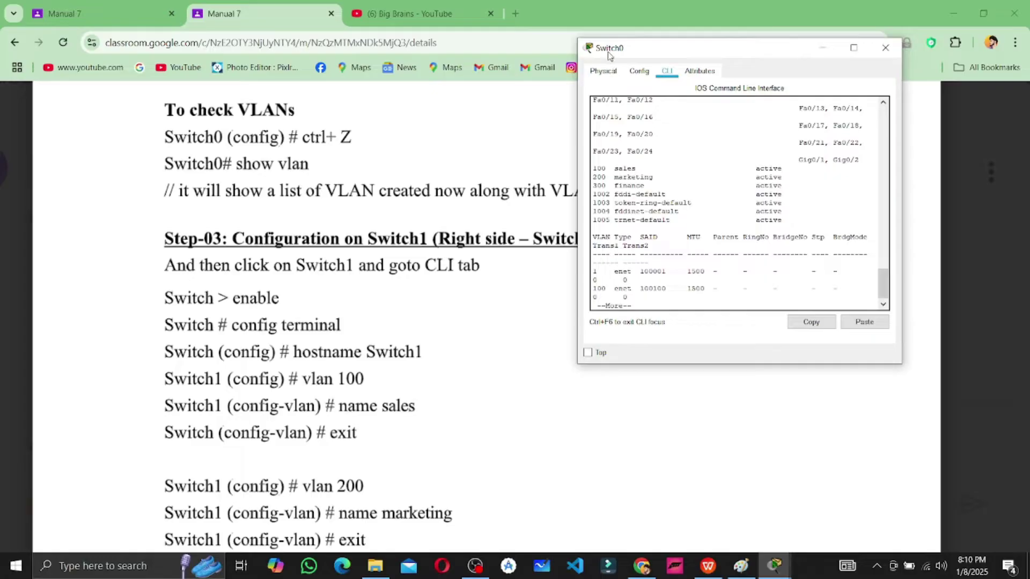
pyautogui.click(885, 45)
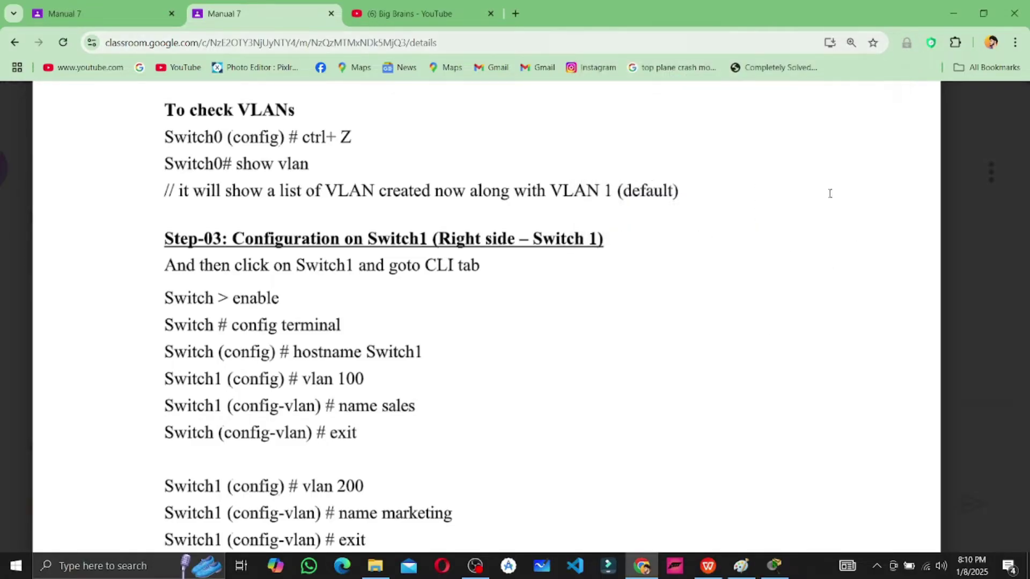
pyautogui.click(781, 569)
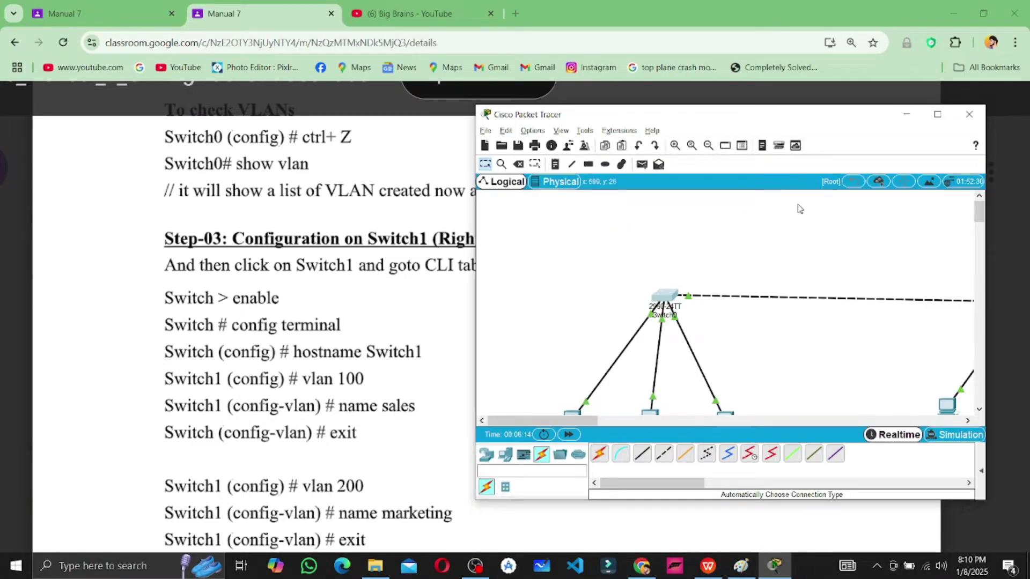
pyautogui.hscroll(5, 708, 310)
pyautogui.click(708, 310)
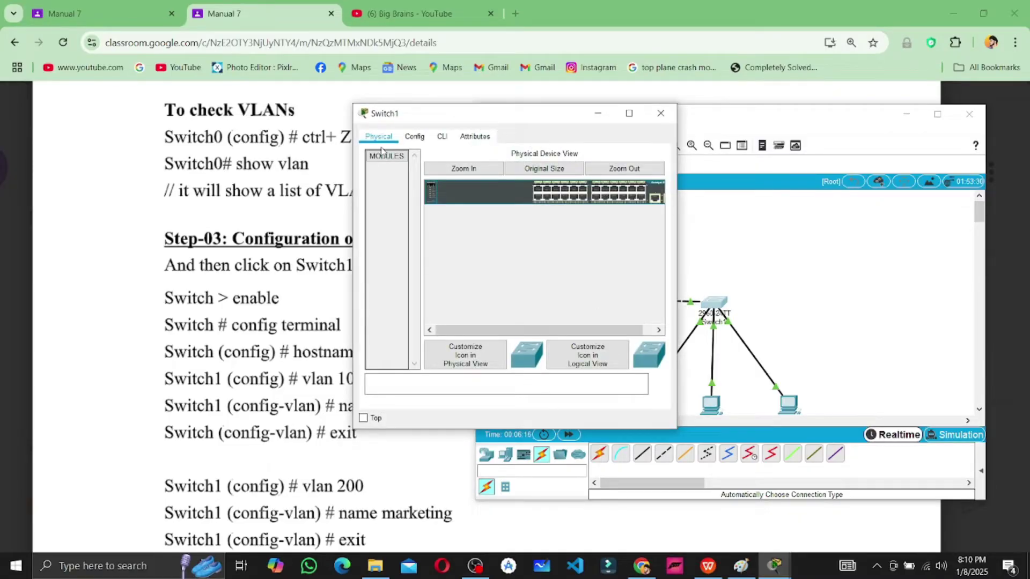
pyautogui.click(443, 135)
pyautogui.moveTo(428, 124); pyautogui.dragTo(648, 141)
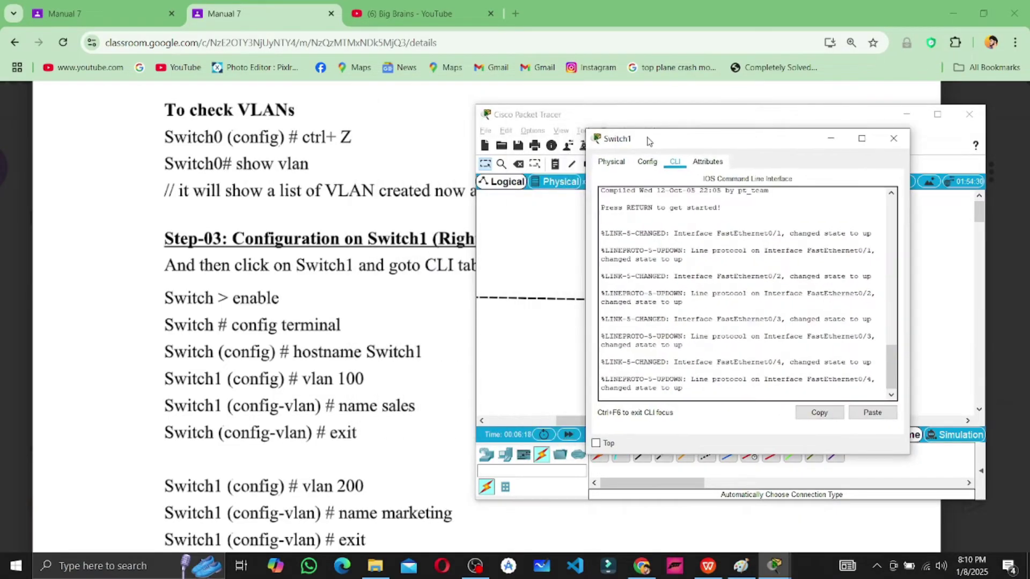
# Bring the manual's full Switch1 command list into view, then return to Switch1's command line and start its prompt
pyautogui.click(360, 289)
pyautogui.scroll(-2, 361, 288)
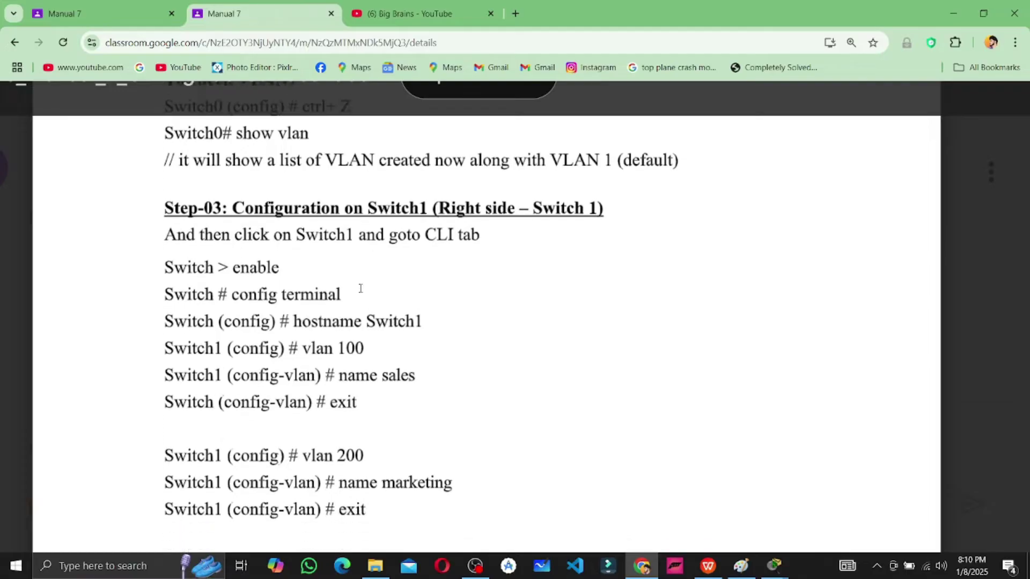
pyautogui.hotkey('alt', 'Tab')
pyautogui.hotkey('alt', 'Tab')
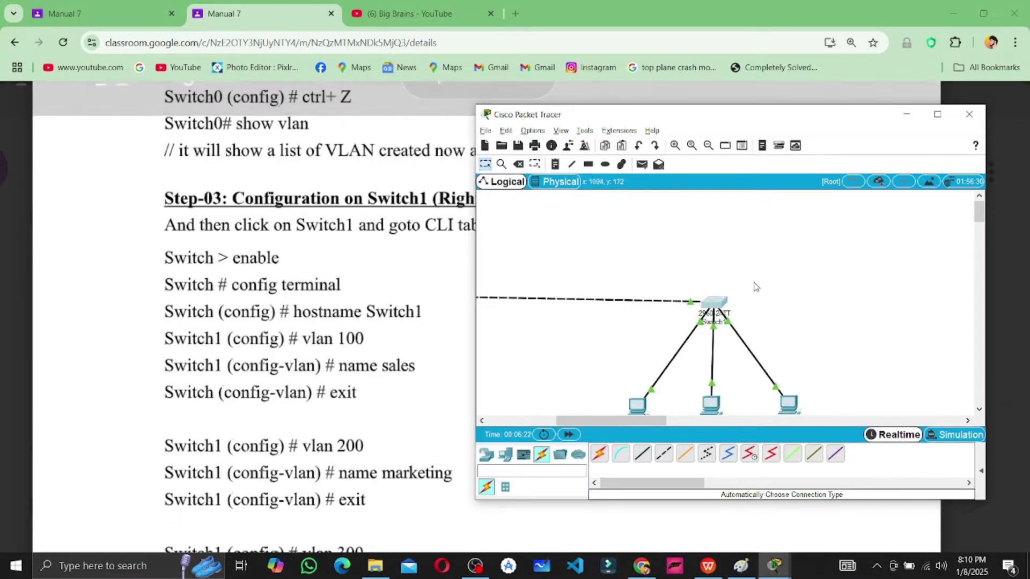
pyautogui.click(718, 304)
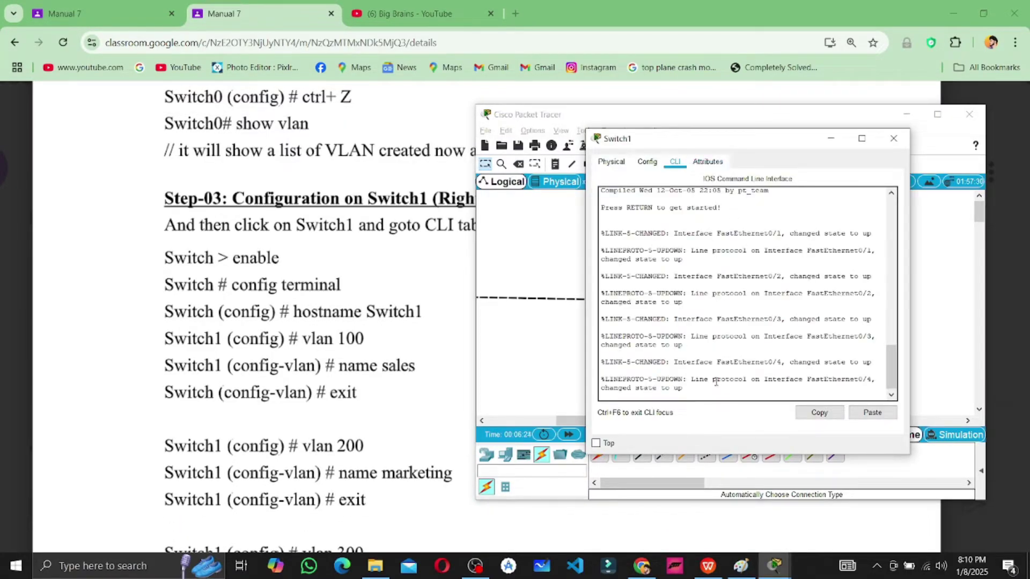
pyautogui.press('Return')
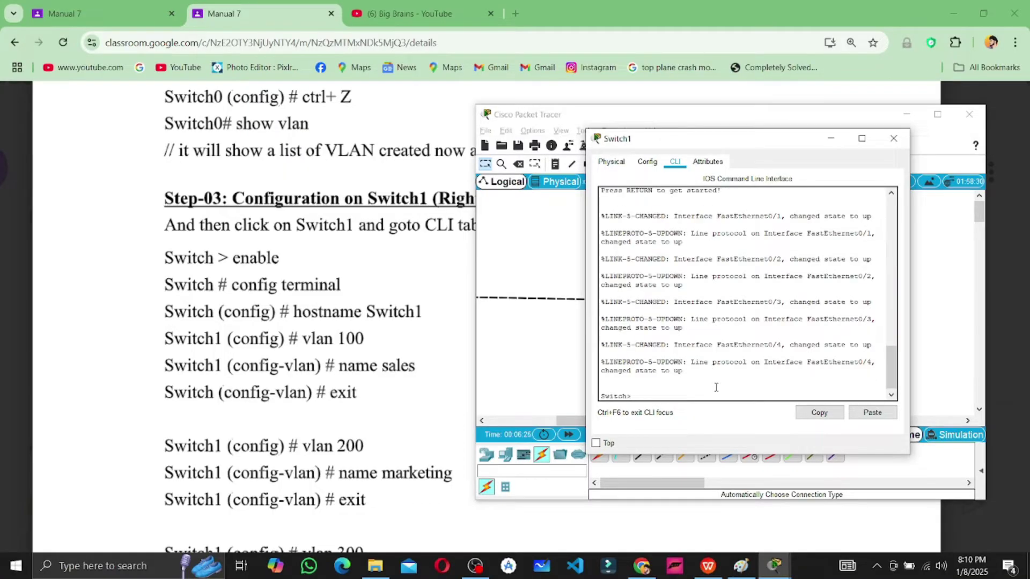
# Enter privileged and global configuration mode on Switch1 with enable and config terminal, and set the hostname to Switch1
pyautogui.write('enabkl')
pyautogui.press('BackSpace')
pyautogui.press('BackSpace')
pyautogui.write('le')
pyautogui.press('Return')
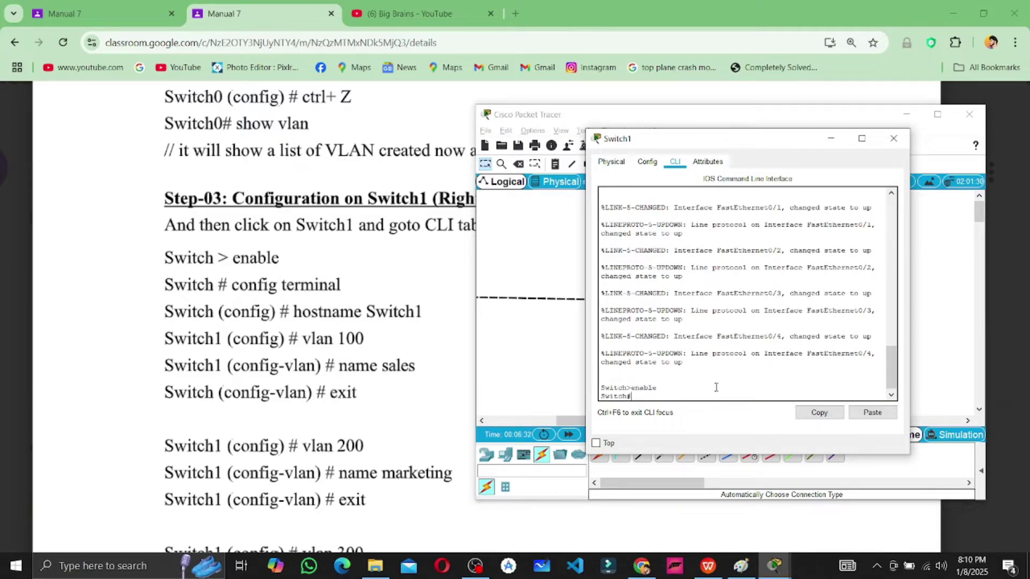
pyautogui.write('config terminal')
pyautogui.press('Return')
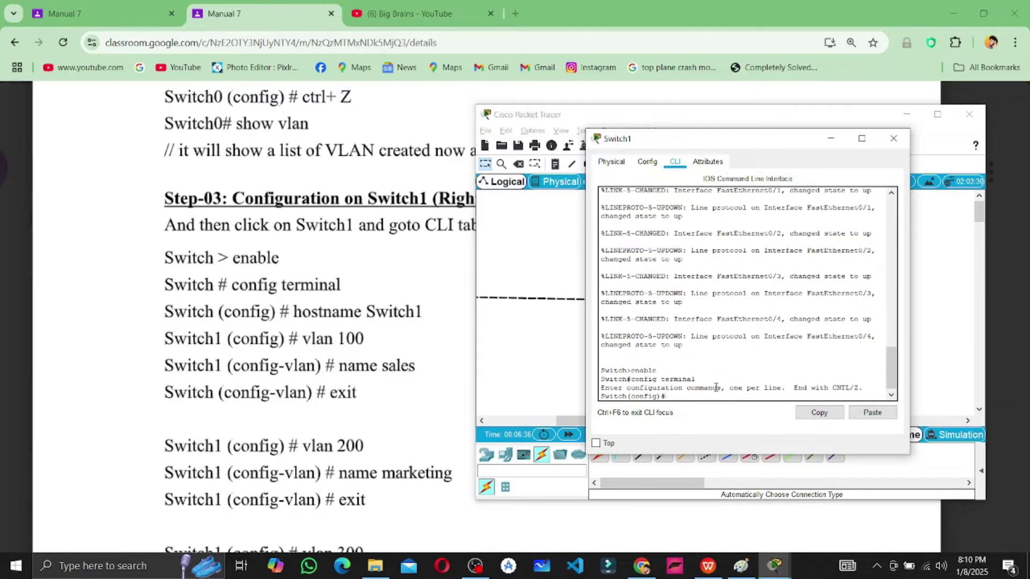
pyautogui.write('hostname Switch1')
pyautogui.press('Return')
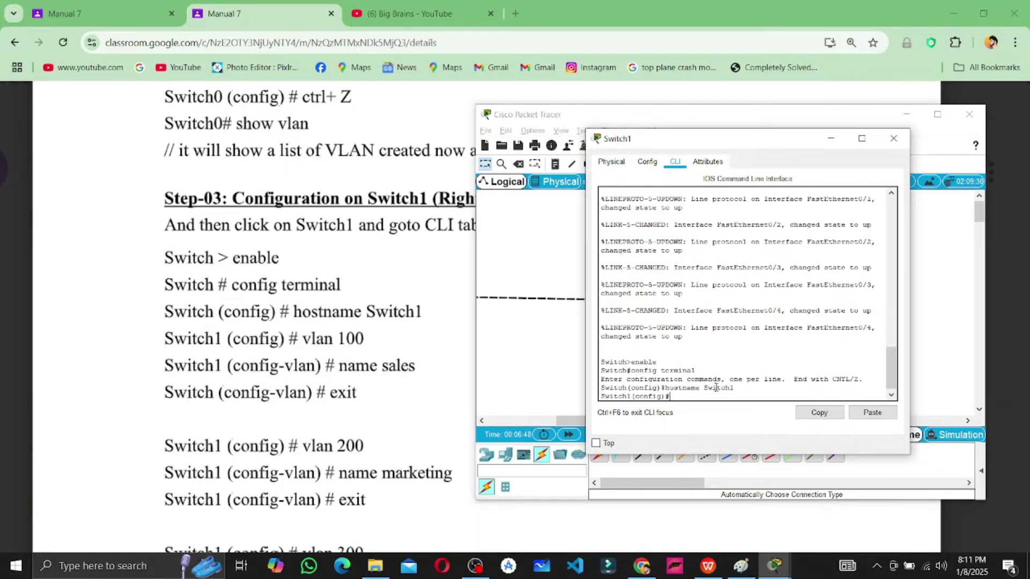
# Create VLAN 100 on Switch1 with the name sales and exit VLAN configuration mode
pyautogui.write('vlan 100')
pyautogui.press('Return')
pyautogui.write('name sales')
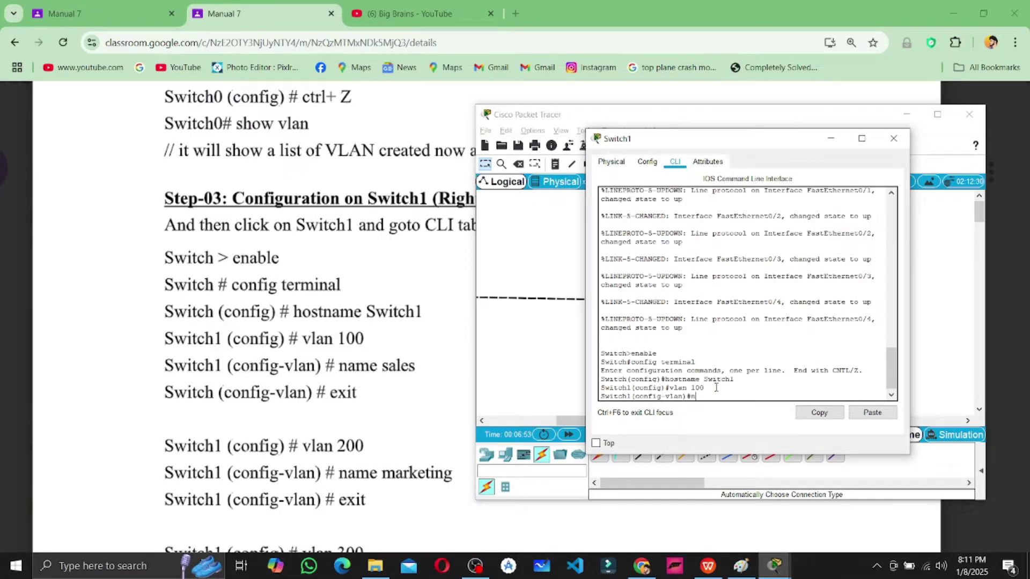
pyautogui.press('Return')
pyautogui.write('e')
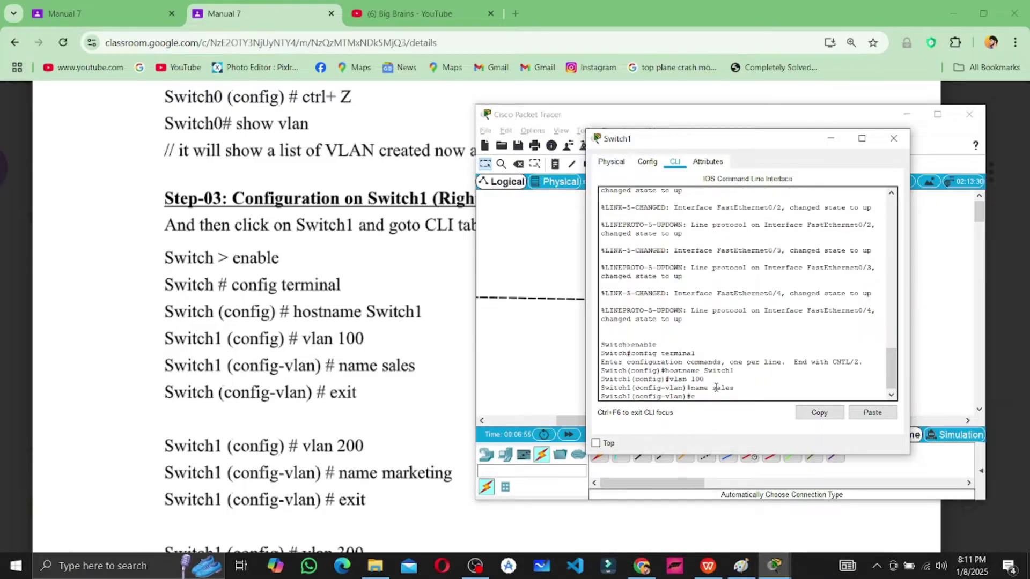
pyautogui.write('xit')
pyautogui.press('Return')
# Create VLAN 200 on Switch1 with the name marketing and exit VLAN configuration mode
pyautogui.write('vlan 100')
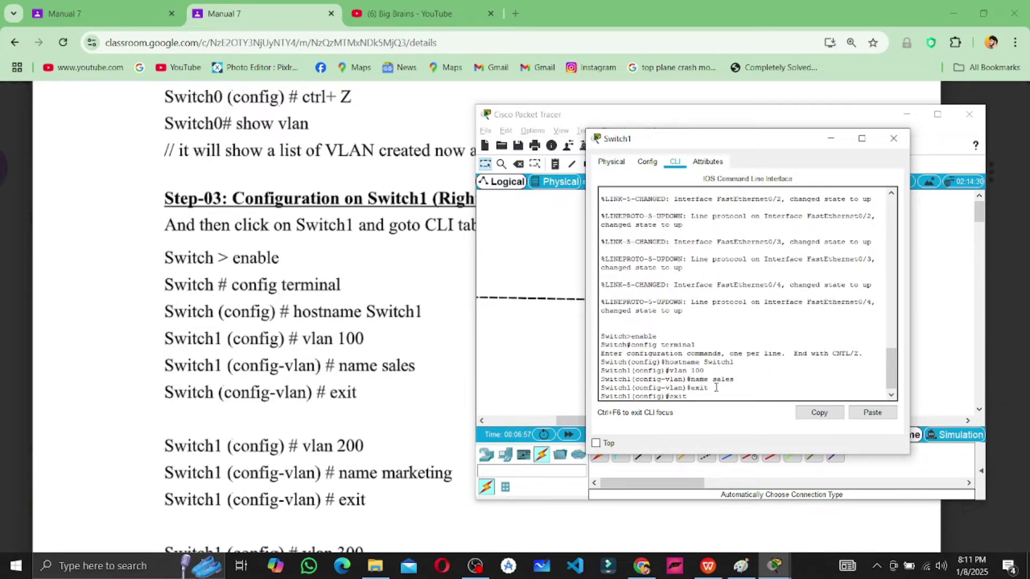
pyautogui.press('BackSpace')
pyautogui.press('BackSpace')
pyautogui.write('200')
pyautogui.press('Return')
pyautogui.write('name sales')
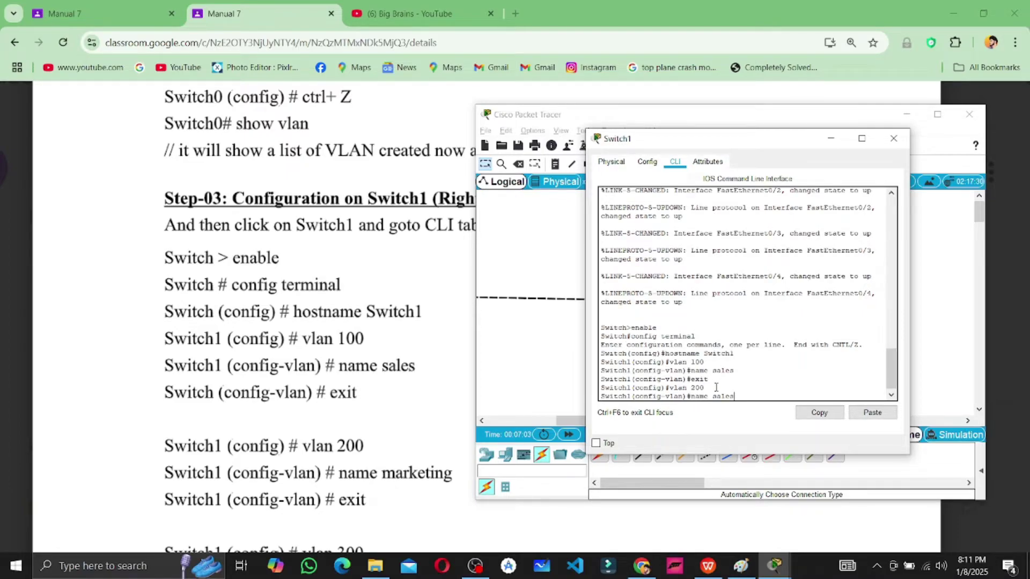
pyautogui.press('BackSpace')
pyautogui.press('BackSpace')
pyautogui.press('BackSpace')
pyautogui.write('marketing')
pyautogui.press('Return')
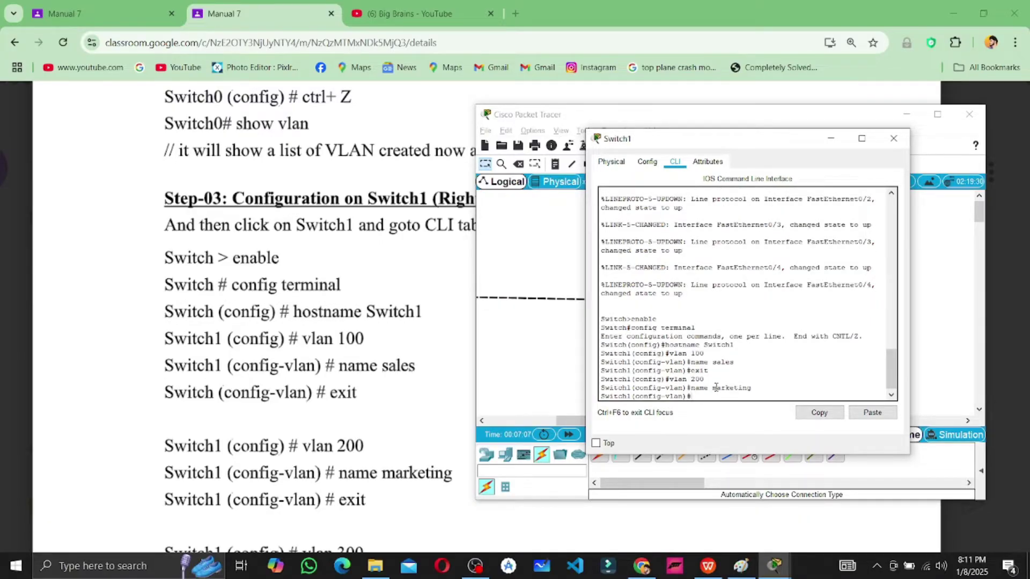
pyautogui.write('exit')
pyautogui.press('Return')
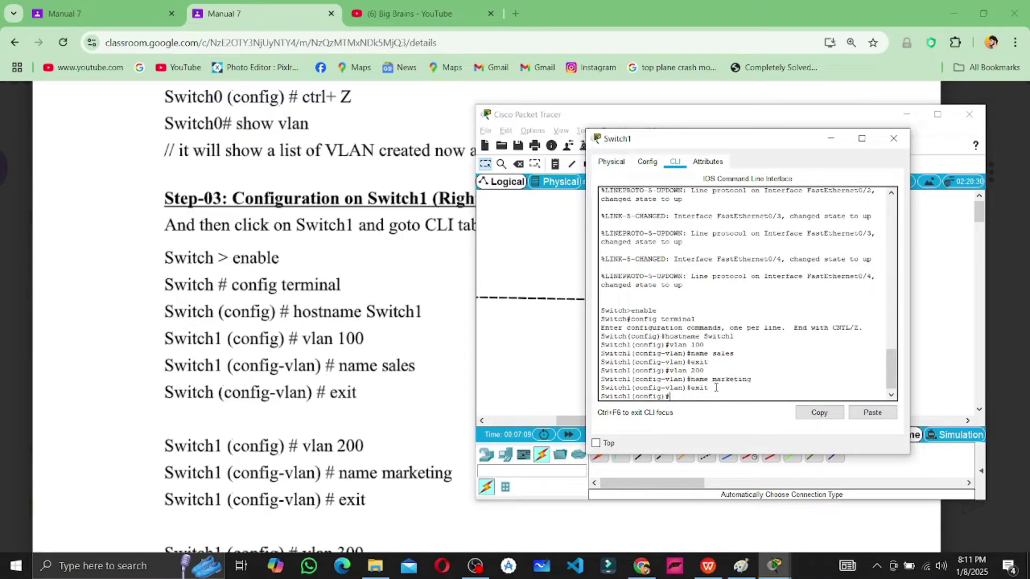
# Create VLAN 300 on Switch1 and name it finance
pyautogui.write('vlan 300')
pyautogui.press('Return')
pyautogui.write('exit')
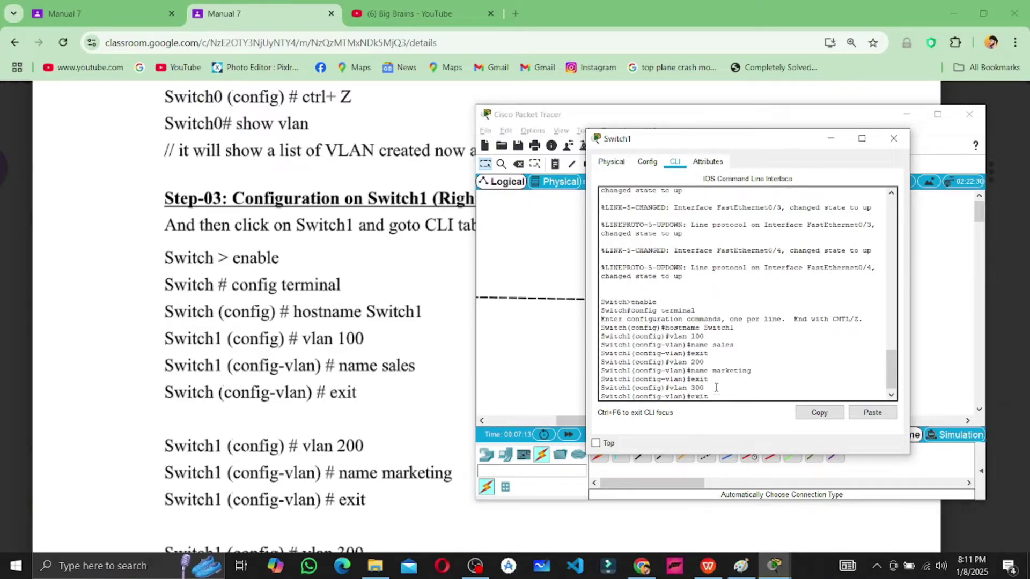
pyautogui.press('Up')
pyautogui.press('Up')
pyautogui.press('Up')
pyautogui.press('BackSpace')
pyautogui.press('BackSpace')
pyautogui.press('BackSpace')
pyautogui.press('BackSpace')
pyautogui.press('BackSpace')
pyautogui.press('BackSpace')
pyautogui.press('BackSpace')
pyautogui.press('BackSpace')
pyautogui.press('BackSpace')
pyautogui.write('finance')
pyautogui.press('Return')
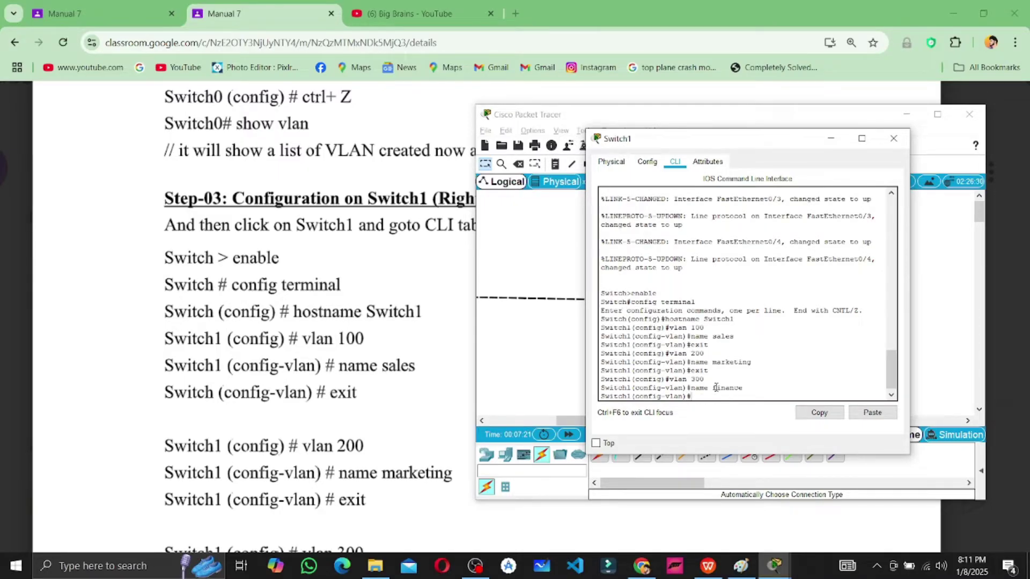
# Exit VLAN configuration mode on Switch1 and return to privileged EXEC mode
pyautogui.write('ex')
pyautogui.write('it')
pyautogui.press('Return')
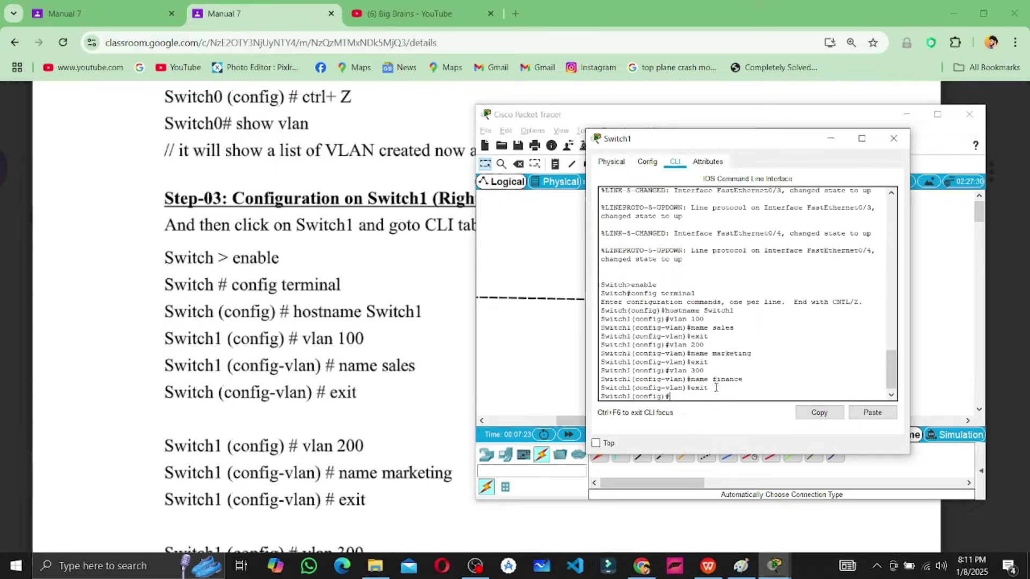
pyautogui.scroll(-6, 413, 400)
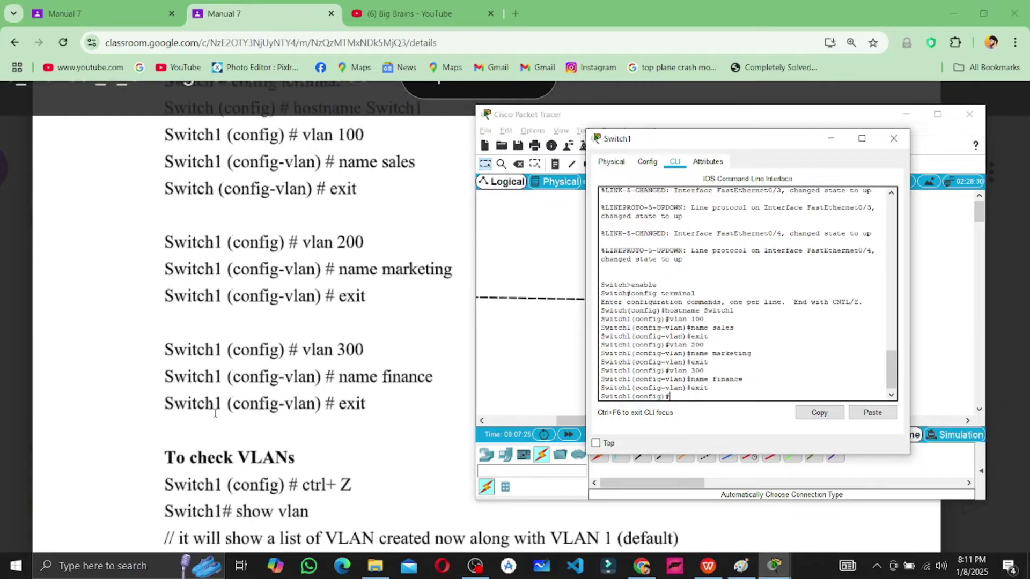
pyautogui.hotkey('ctrl', 'z')
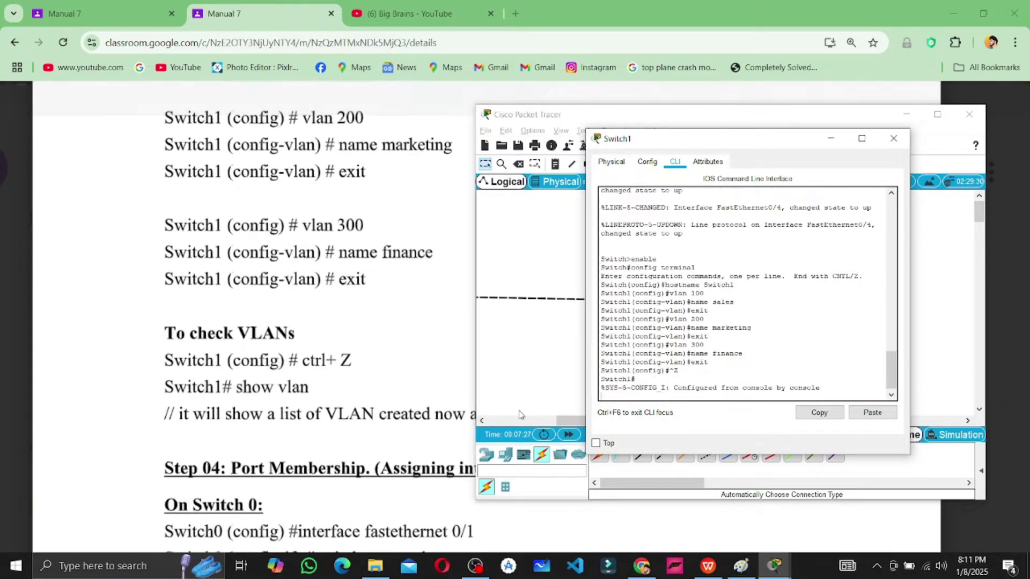
# Run show vlan on Switch1 and examine the sales, marketing and finance VLAN entries
pyautogui.write('show')
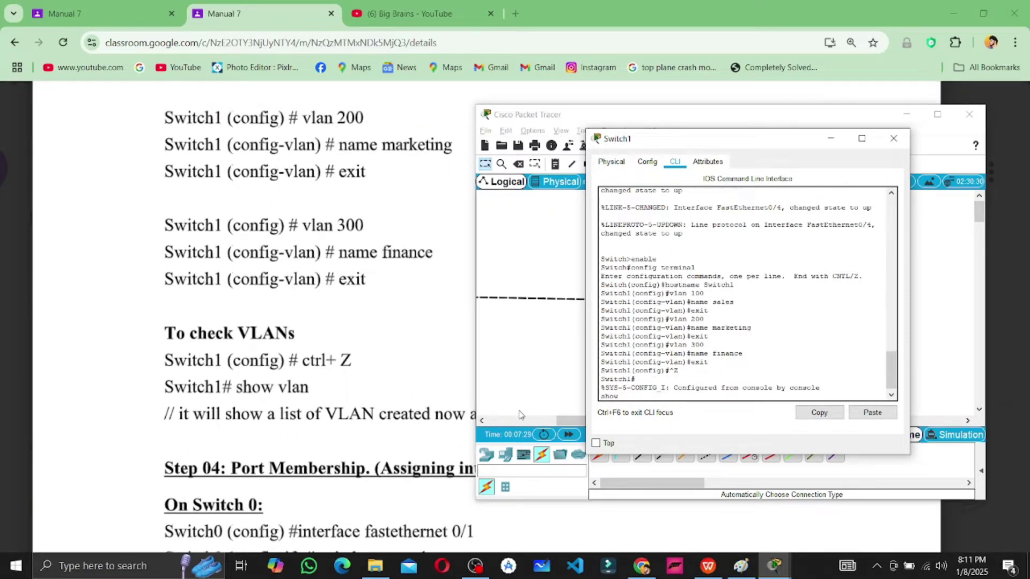
pyautogui.write(' vlan')
pyautogui.press('Return')
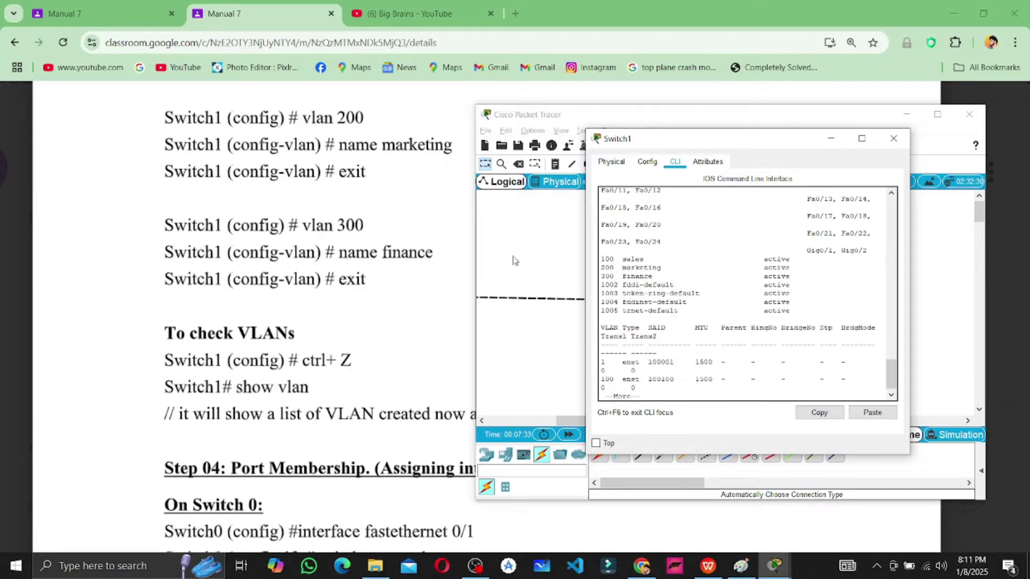
pyautogui.moveTo(617, 259); pyautogui.dragTo(728, 269)
pyautogui.click(826, 275)
pyautogui.scroll(-2, 300, 440)
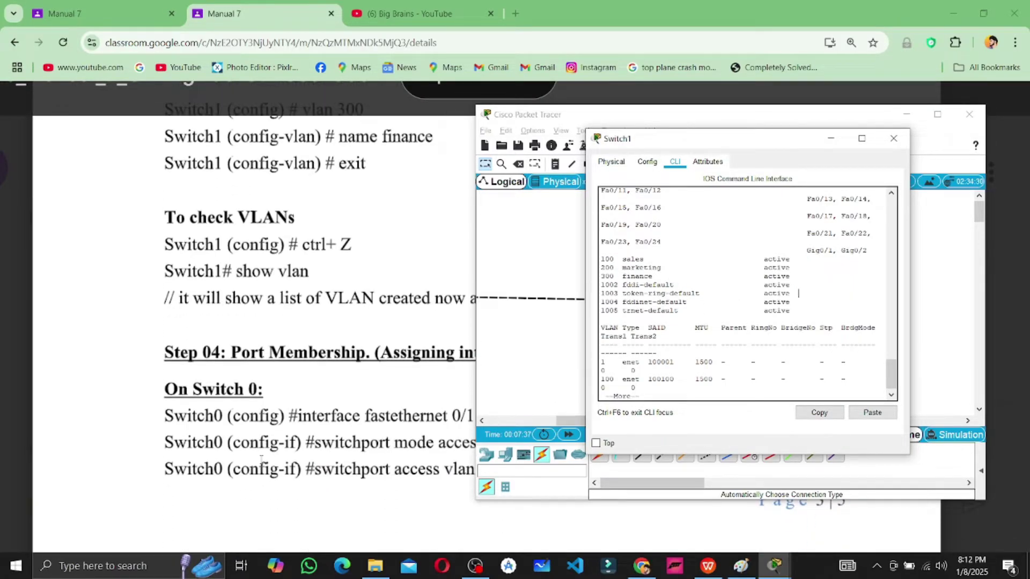
# Switch to the WPS Office presentation and examine the hand-drawn VLAN diagram of the two buildings
pyautogui.hotkey('alt', 'Tab')
pyautogui.hotkey('alt', 'Tab')
pyautogui.hotkey('alt', 'Tab')
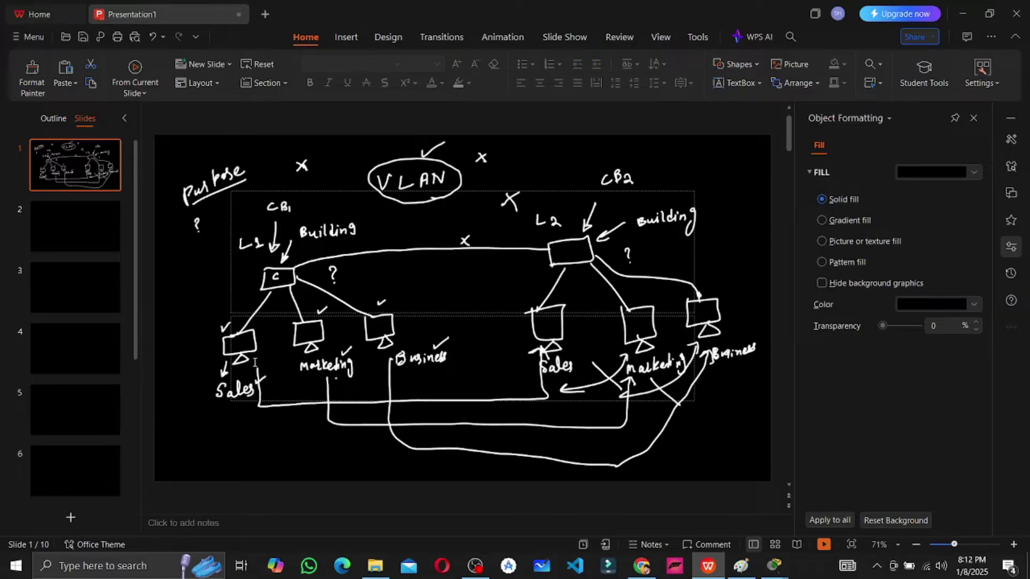
pyautogui.hotkey('alt', 'Tab')
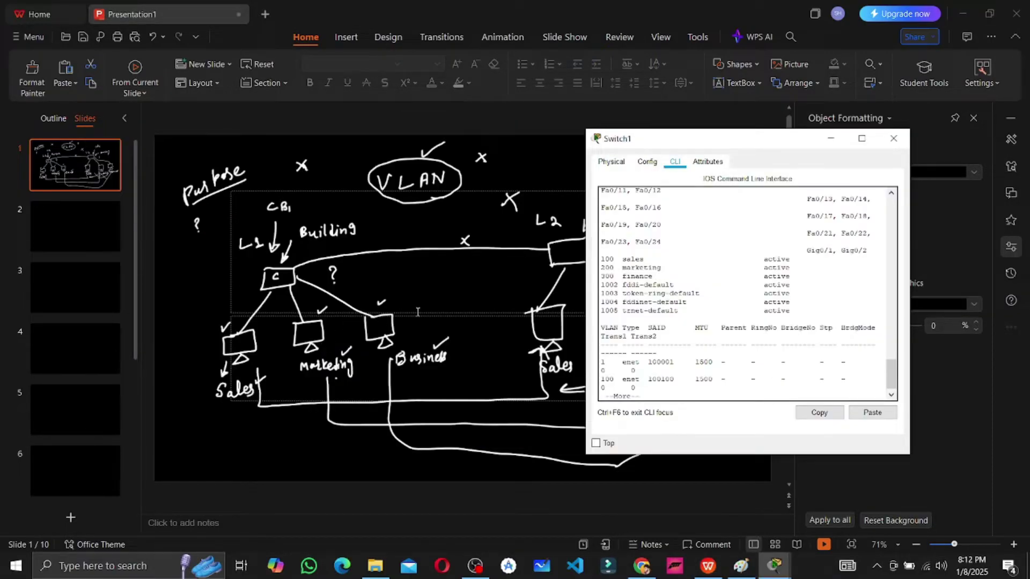
# Switch to the lab manual in Chrome and read the Step 04 Port Membership commands for Switch0
pyautogui.hotkey('alt', 'Tab')
pyautogui.press('Tab')
pyautogui.hotkey('alt', 'Tab')
pyautogui.press('Tab')
pyautogui.press('Tab')
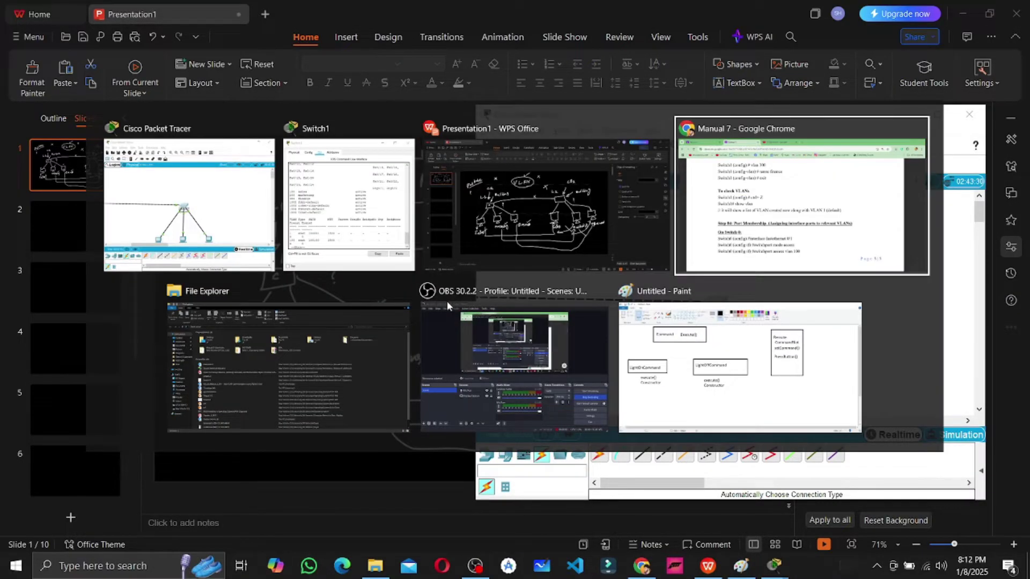
pyautogui.scroll(-1, 457, 335)
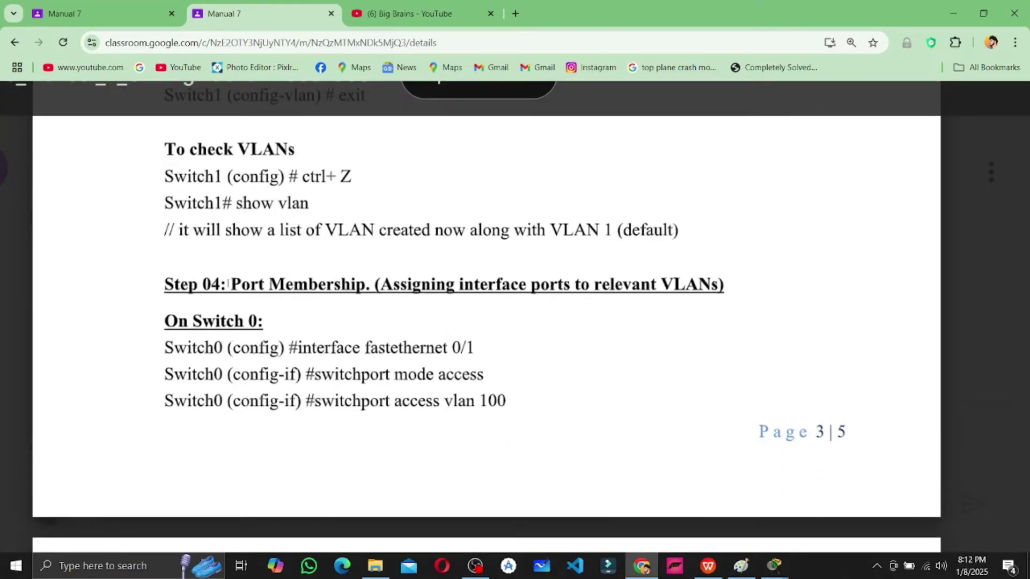
pyautogui.moveTo(228, 283); pyautogui.dragTo(370, 285)
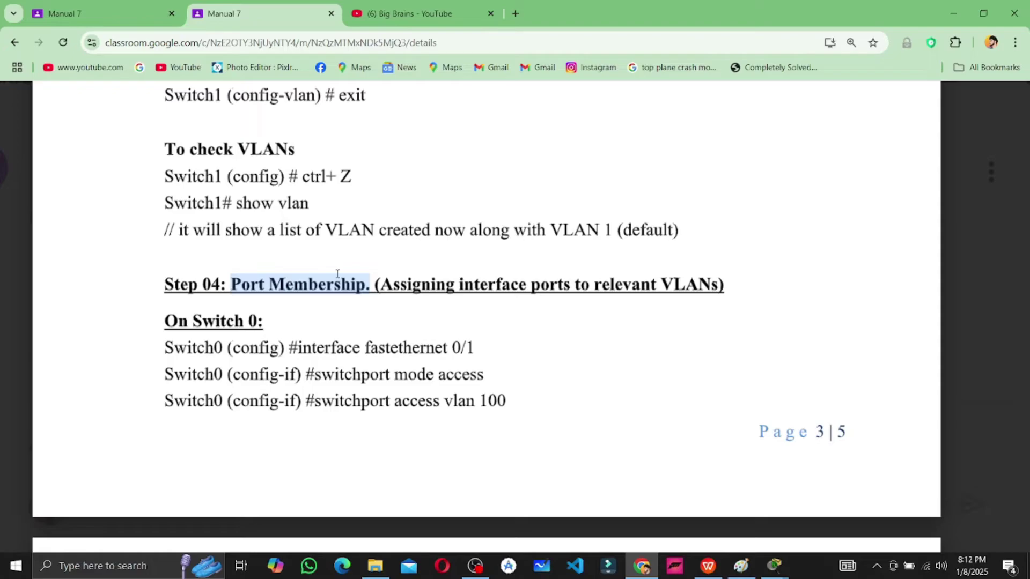
pyautogui.moveTo(165, 348); pyautogui.dragTo(339, 478)
pyautogui.scroll(-5, 532, 397)
pyautogui.scroll(-5, 338, 478)
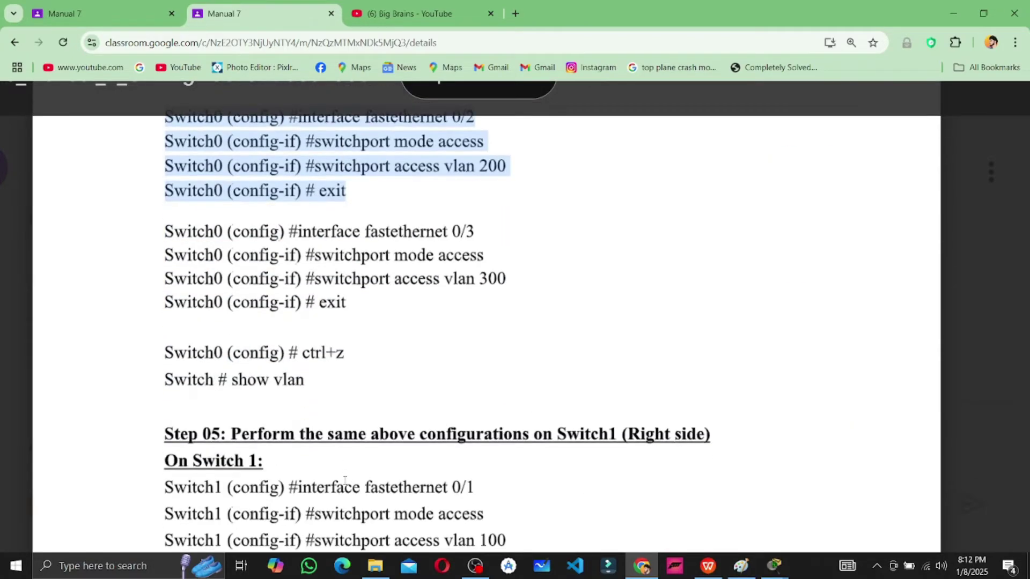
pyautogui.scroll(7, 338, 478)
pyautogui.scroll(-4, 345, 480)
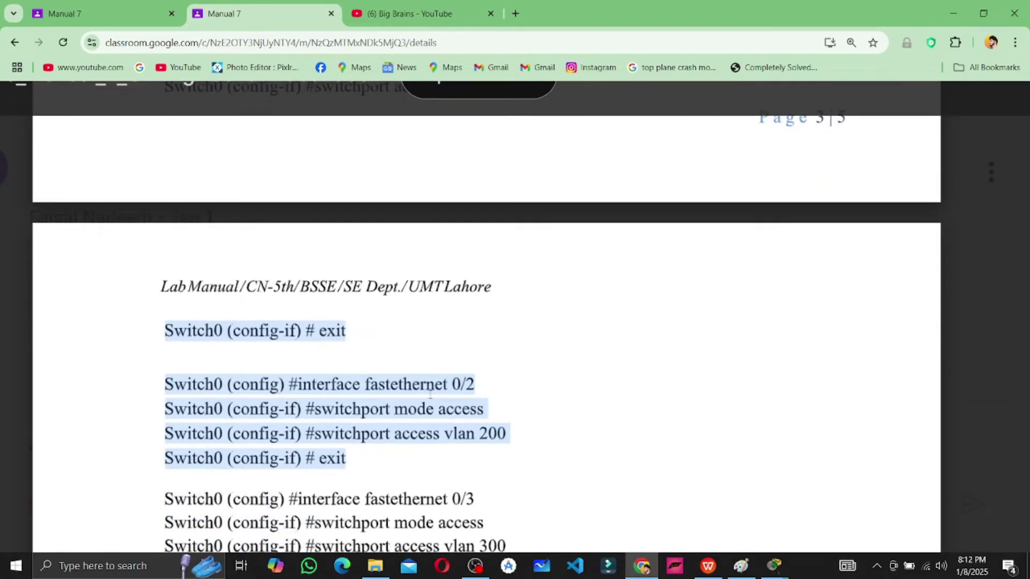
pyautogui.scroll(5, 430, 395)
pyautogui.moveTo(164, 284); pyautogui.dragTo(503, 345)
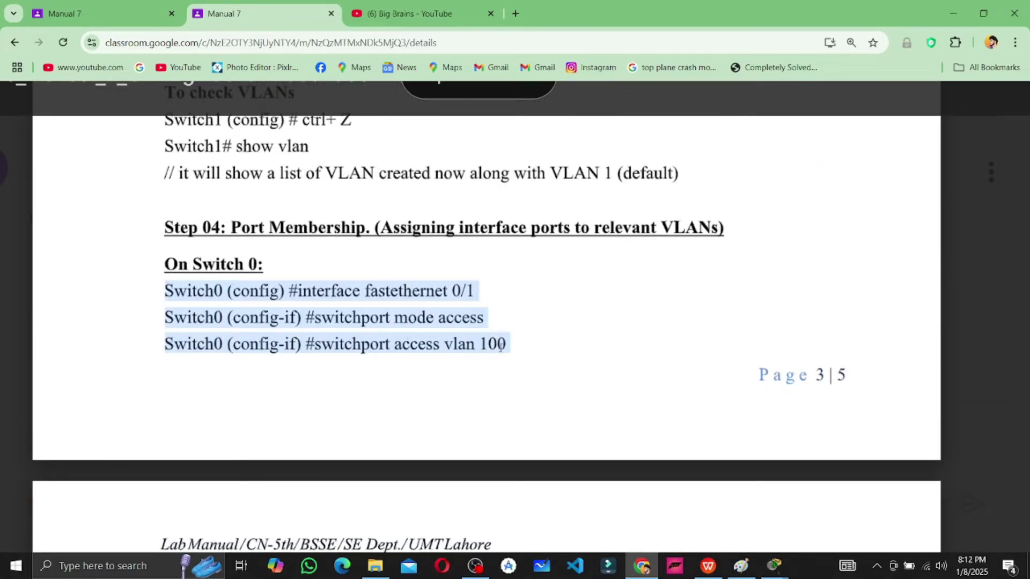
pyautogui.click(503, 345)
pyautogui.scroll(-20, 503, 344)
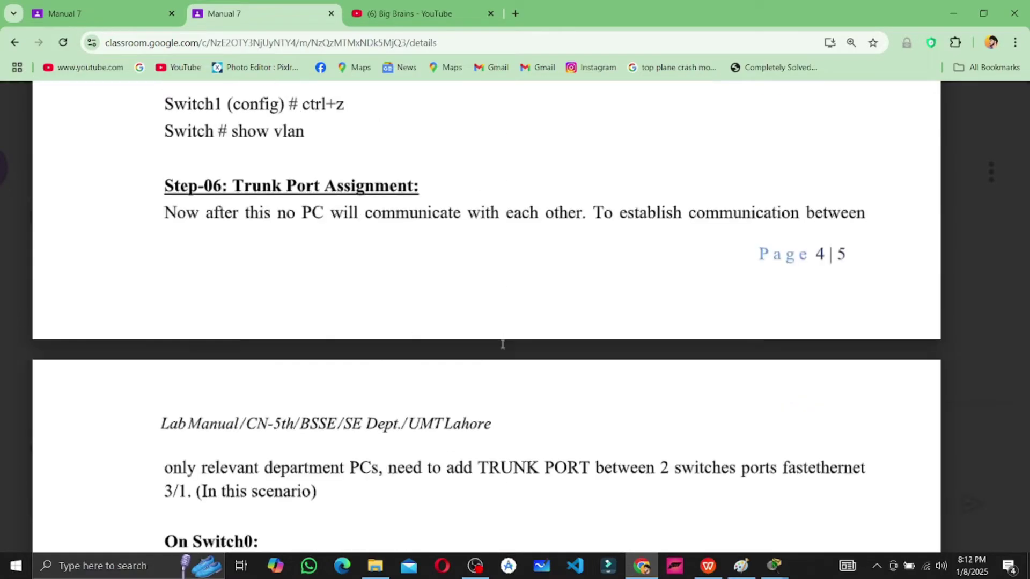
pyautogui.scroll(20, 503, 344)
pyautogui.scroll(20, 502, 344)
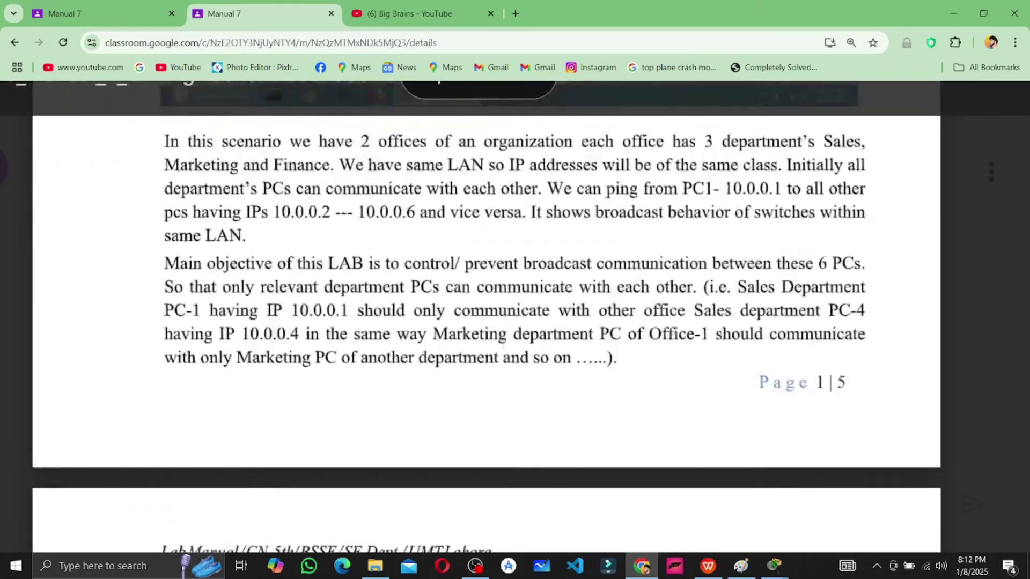
pyautogui.scroll(-15, 503, 344)
pyautogui.scroll(-15, 503, 344)
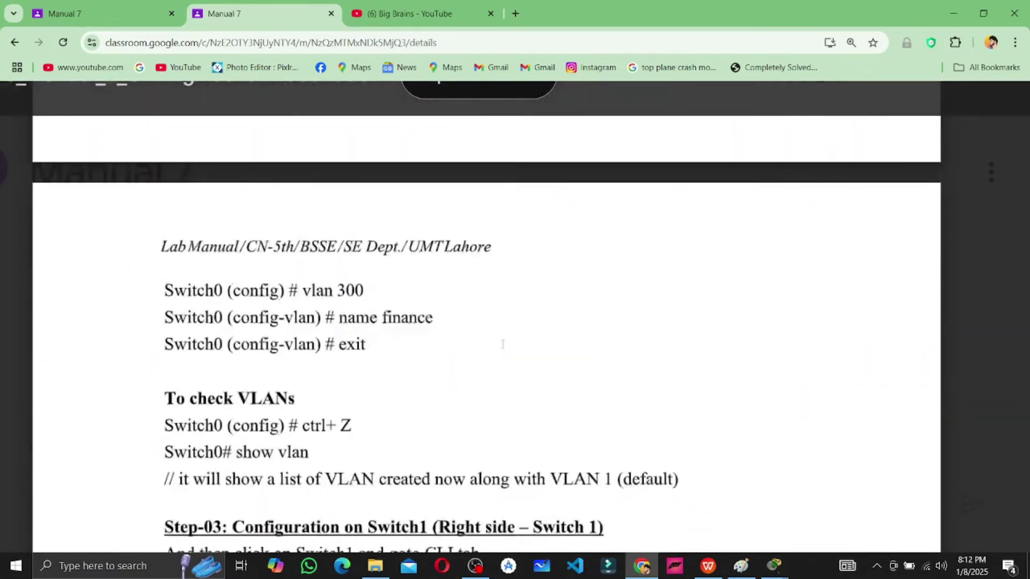
pyautogui.scroll(12, 503, 344)
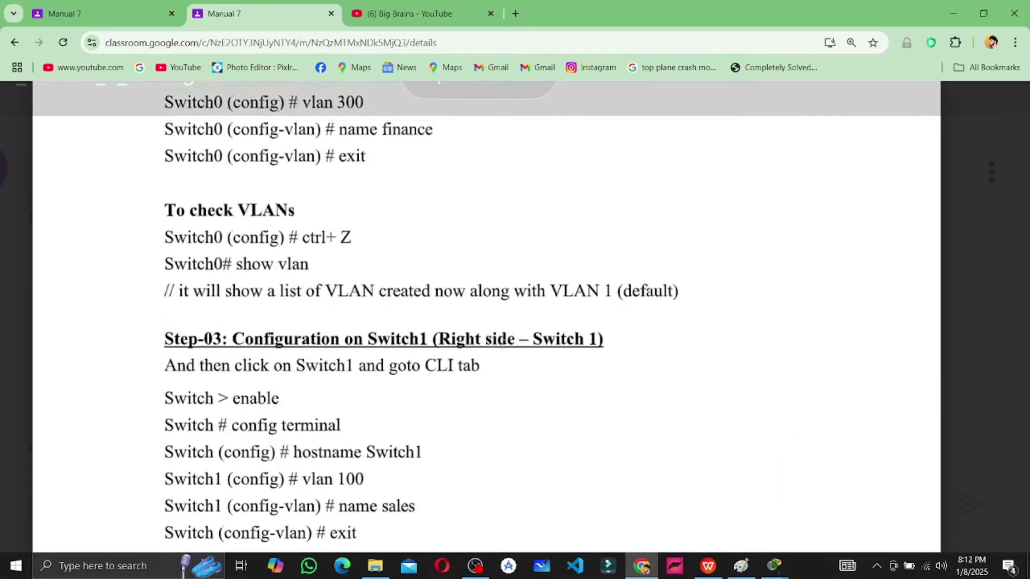
pyautogui.scroll(-11, 503, 345)
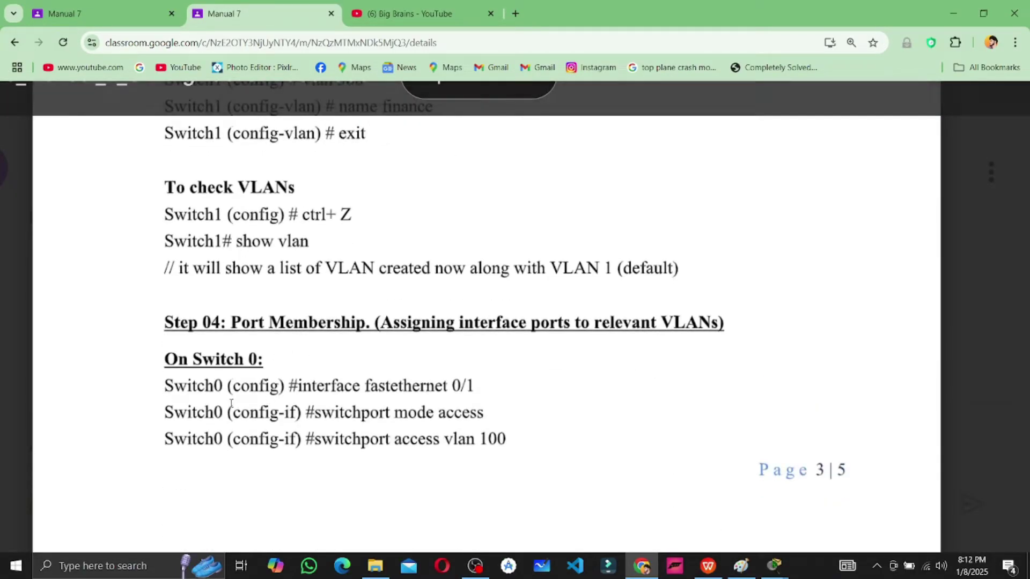
pyautogui.scroll(1, 231, 403)
pyautogui.scroll(-2, 231, 403)
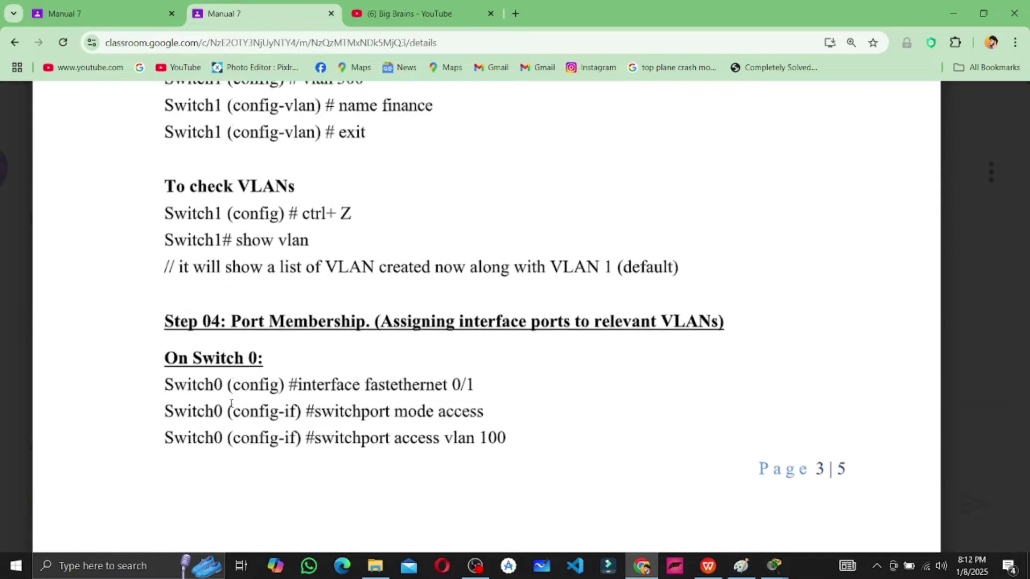
pyautogui.scroll(1, 231, 403)
pyautogui.scroll(-1, 232, 403)
pyautogui.scroll(4, 231, 403)
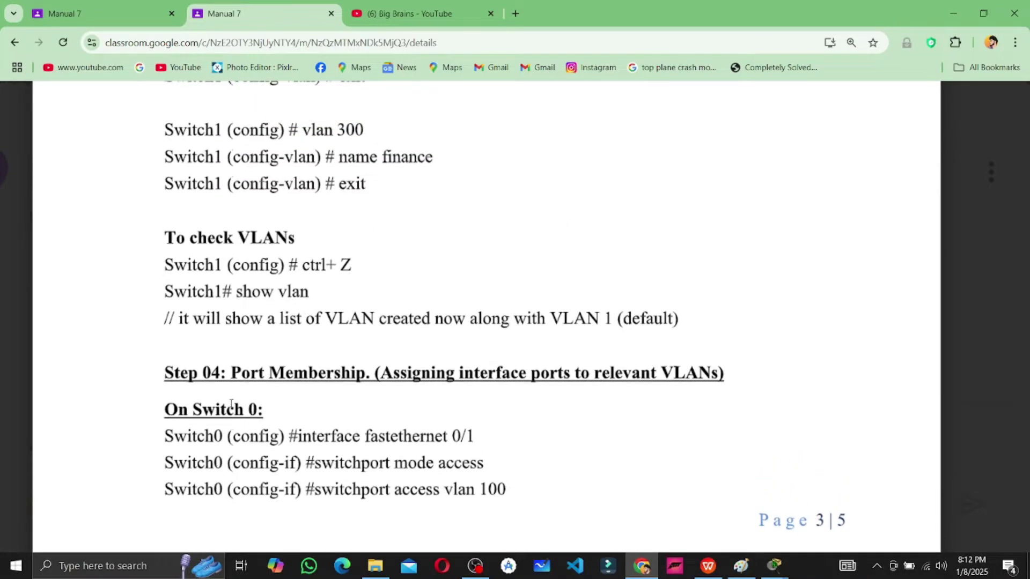
pyautogui.scroll(-4, 232, 403)
pyautogui.scroll(-3, 231, 403)
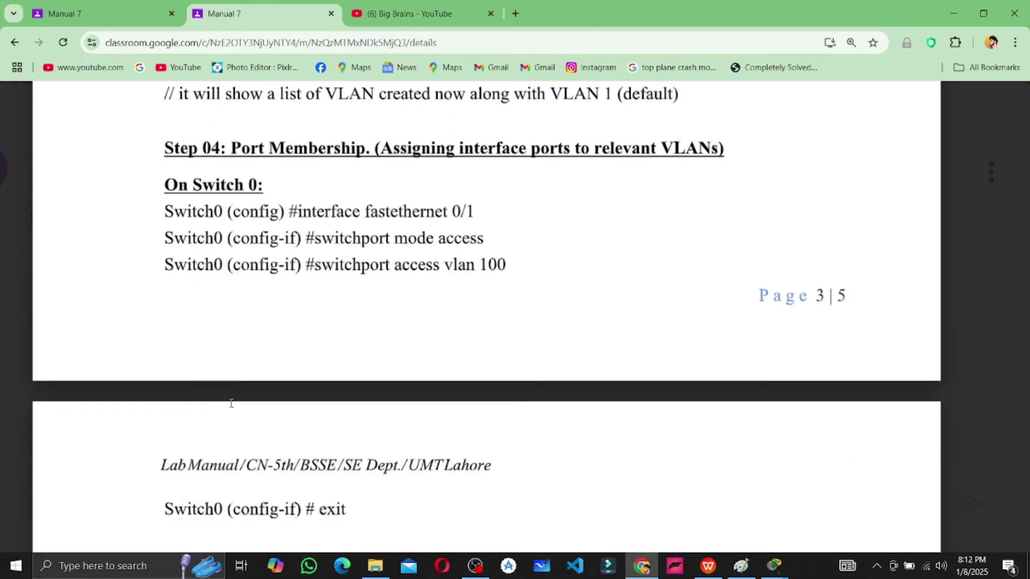
# Examine the manual's Switch0 command blocks assigning fastethernet 0/1, 0/2 and 0/3 to VLANs 100, 200 and 300
pyautogui.moveTo(164, 208); pyautogui.dragTo(347, 507)
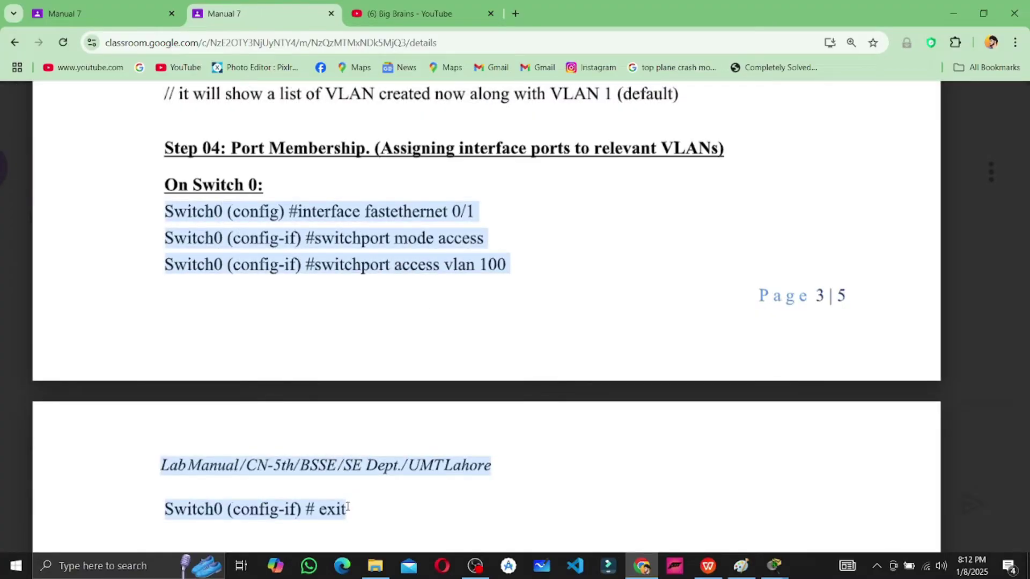
pyautogui.scroll(-4, 347, 507)
pyautogui.moveTo(216, 296); pyautogui.dragTo(354, 405)
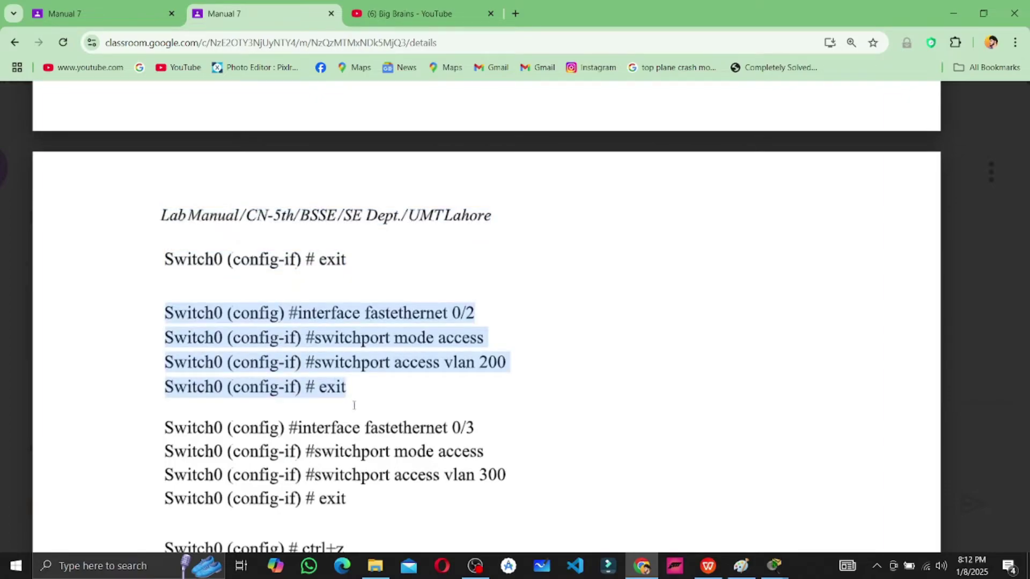
pyautogui.doubleClick(496, 365)
pyautogui.scroll(-2, 496, 365)
pyautogui.moveTo(367, 397); pyautogui.dragTo(238, 324)
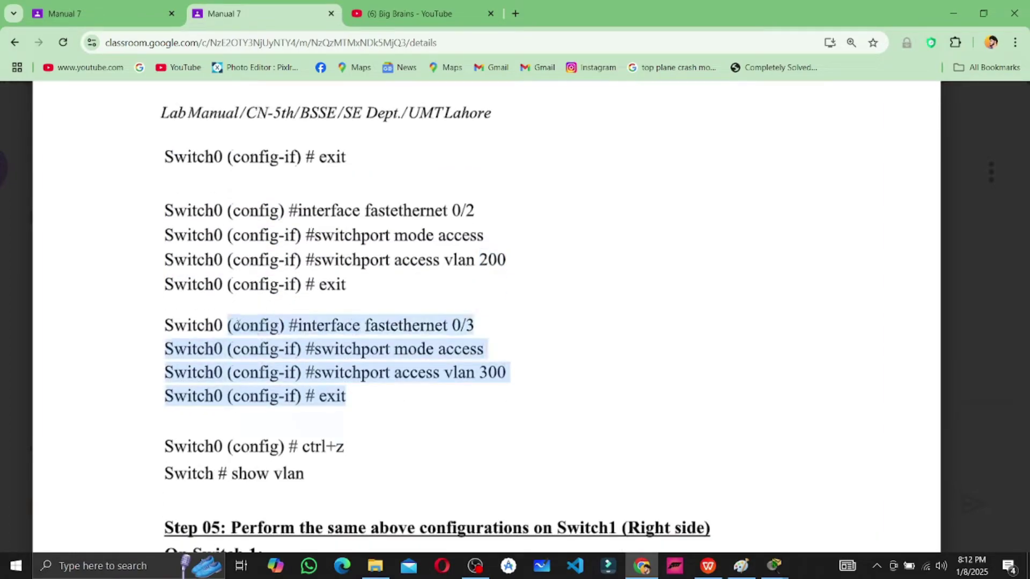
pyautogui.scroll(7, 419, 367)
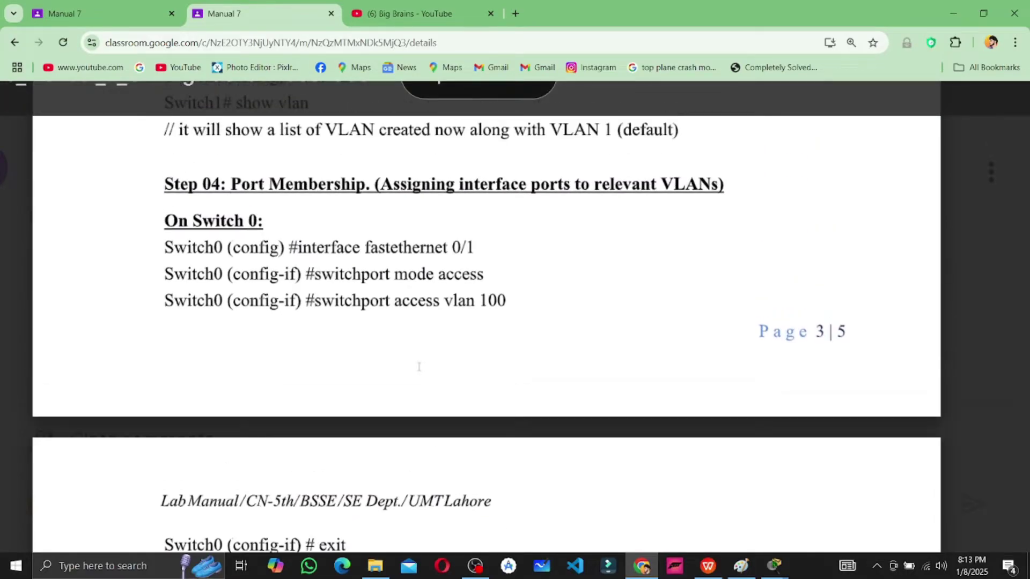
# Switch to Packet Tracer, open Switch0's command line and arrange it so the manual's Step 04 commands stay readable
pyautogui.hotkey('alt', 'Tab')
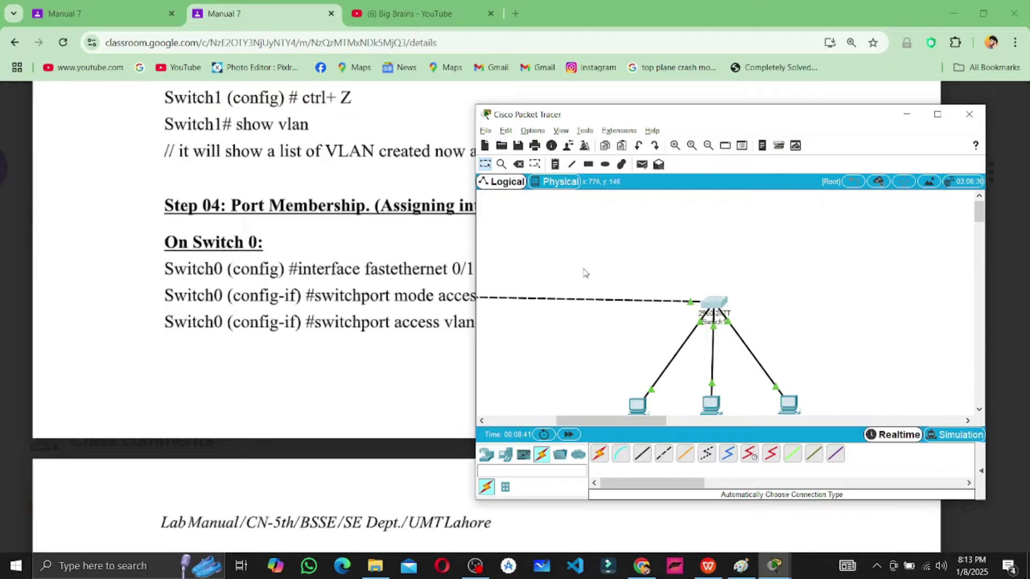
pyautogui.hscroll(-5, 590, 273)
pyautogui.click(665, 296)
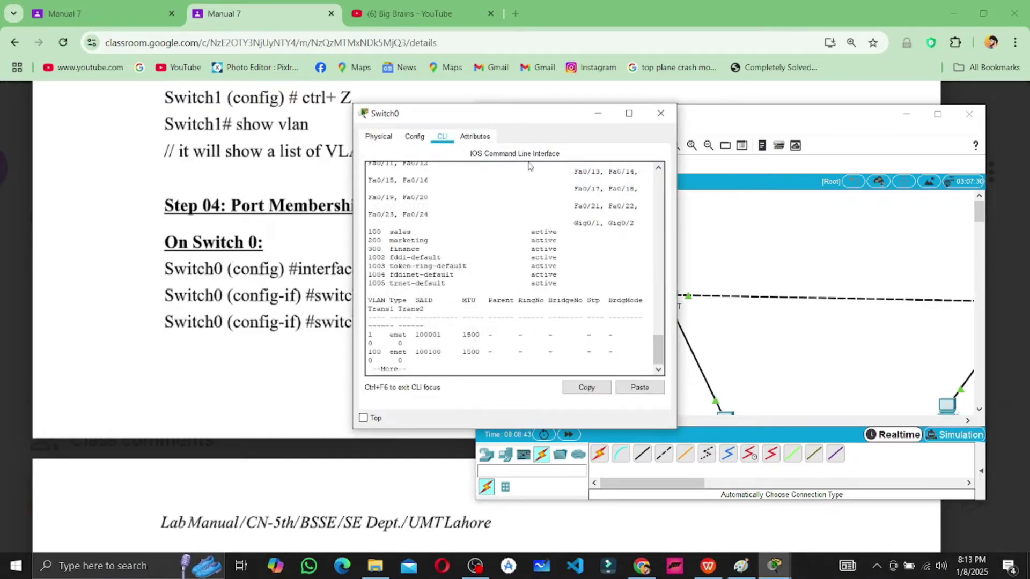
pyautogui.moveTo(402, 119); pyautogui.dragTo(618, 118)
pyautogui.hscroll(3, 321, 261)
pyautogui.scroll(-1, 321, 261)
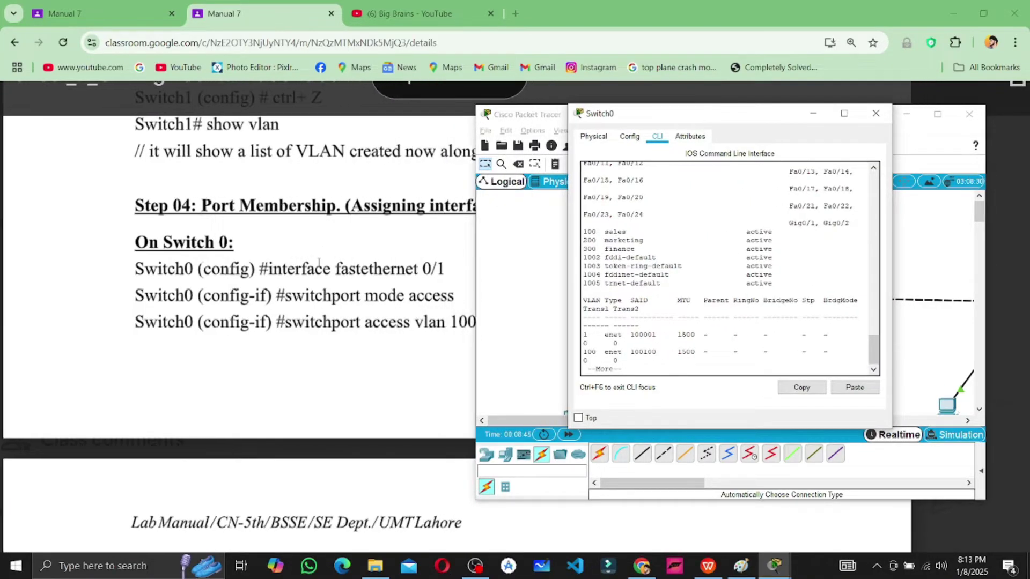
pyautogui.hscroll(1, 319, 262)
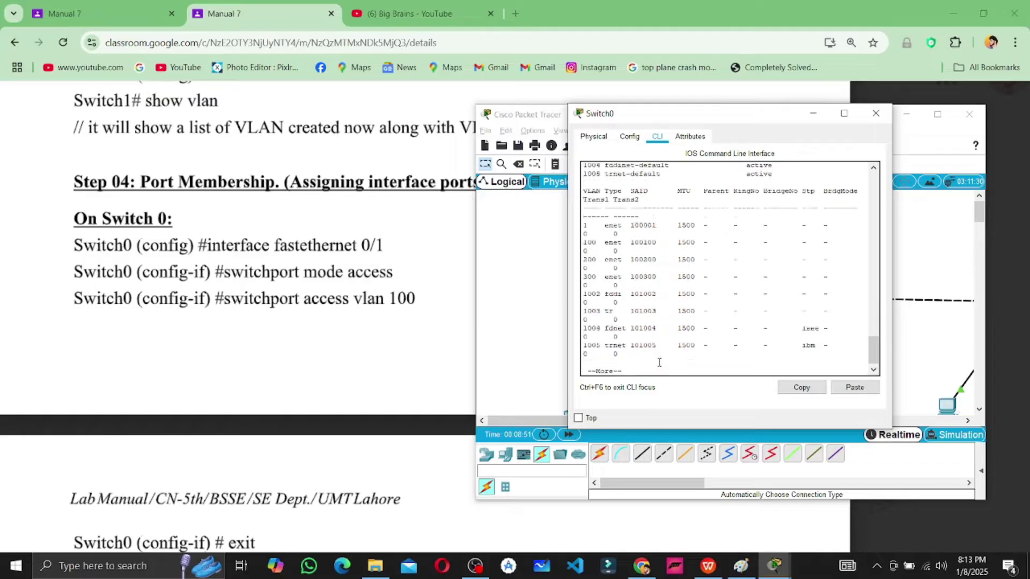
# Page through the rest of Switch0's VLAN listing and enter global configuration mode with enable and config terminal
pyautogui.press('space')
pyautogui.press('Return')
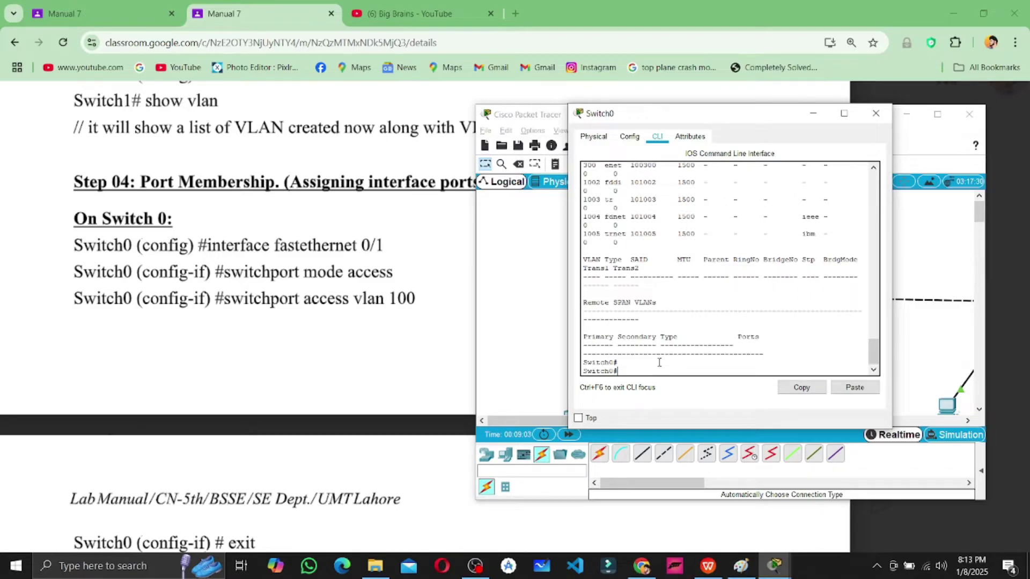
pyautogui.write('able')
pyautogui.press('Return')
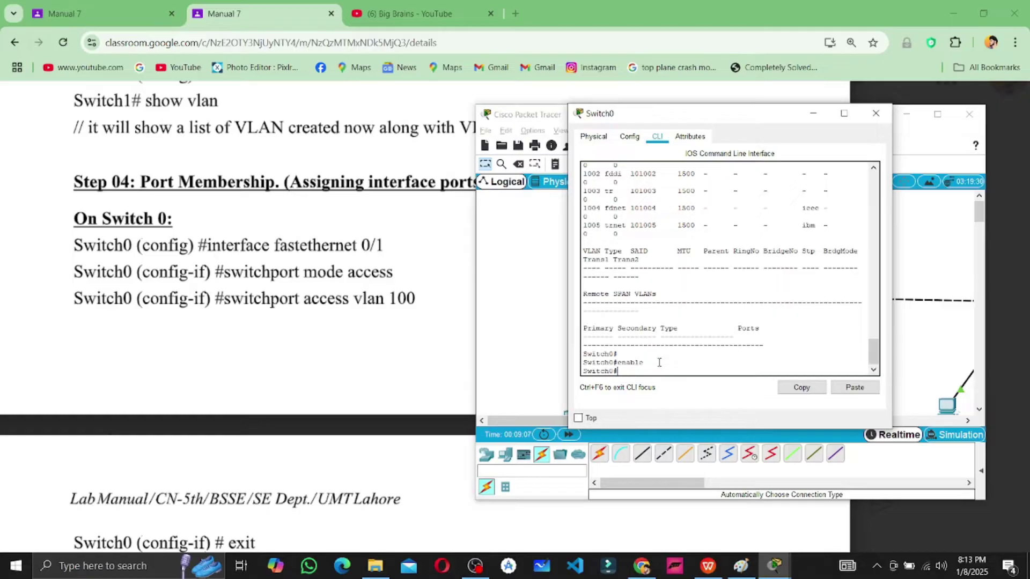
pyautogui.write('config terminal')
pyautogui.press('Return')
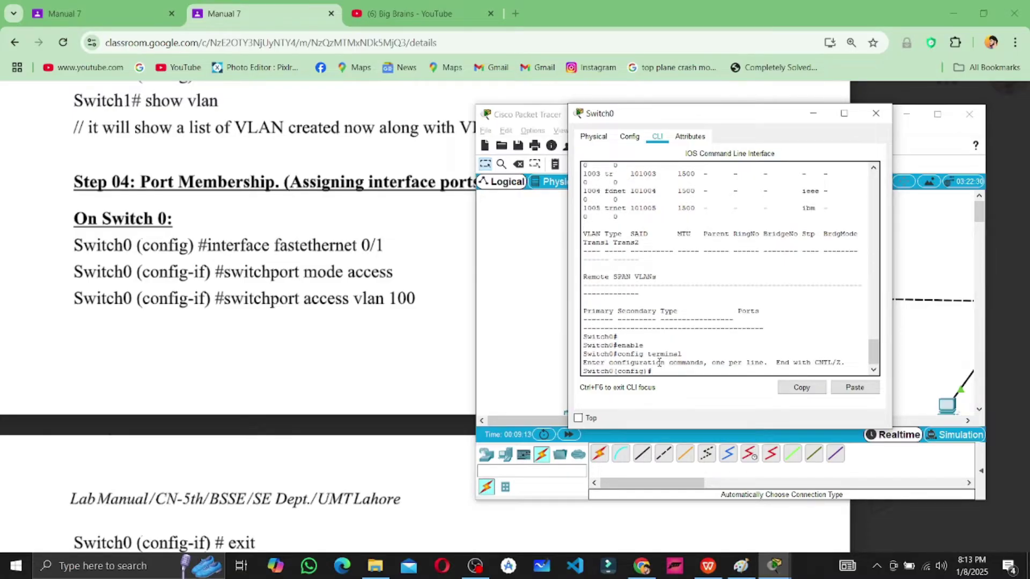
# Enter interface fastethernet 0/1 on Switch0 and set it to access mode with switchport mode access
pyautogui.write('interfac')
pyautogui.write('e faste')
pyautogui.write('thernet')
pyautogui.write(' 0/')
pyautogui.write(' 0')
pyautogui.write('1')
pyautogui.press('Return')
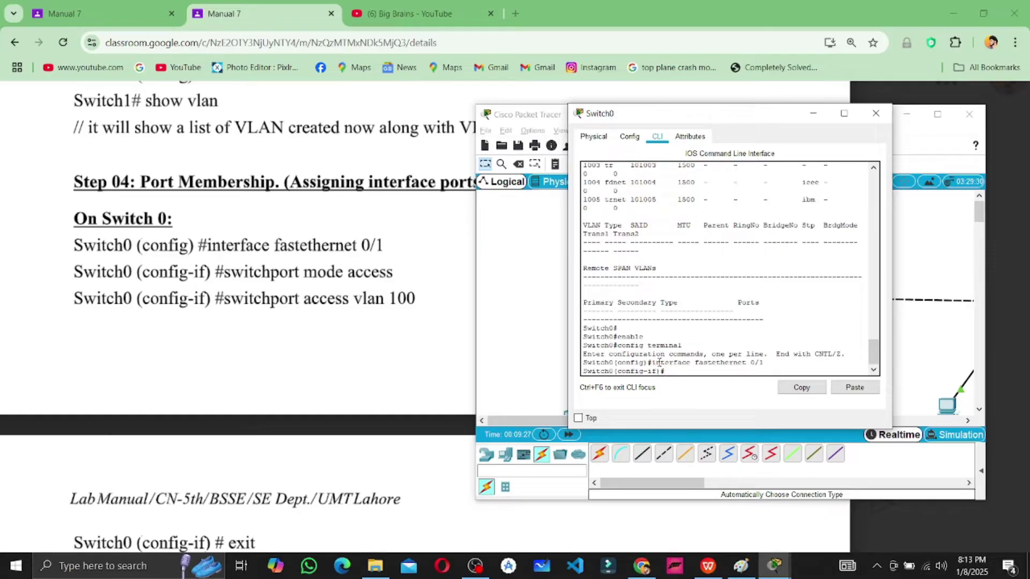
pyautogui.write('switchport mode access')
pyautogui.press('Return')
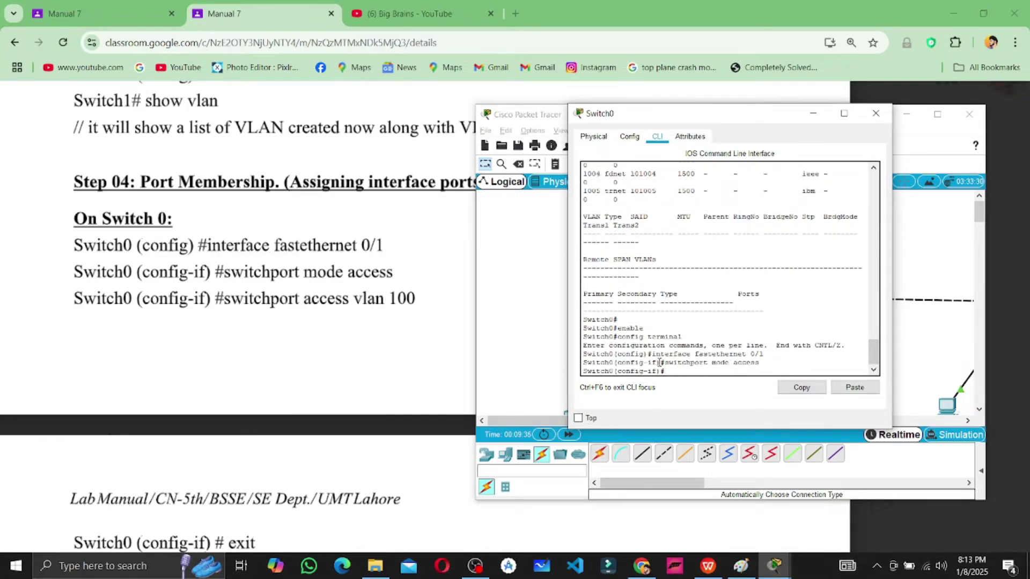
# Assign Switch0's fastethernet 0/1 to VLAN 100 with switchport access vlan 100, and exit the interface configuration
pyautogui.write('switchport access vlan 100')
pyautogui.press('Return')
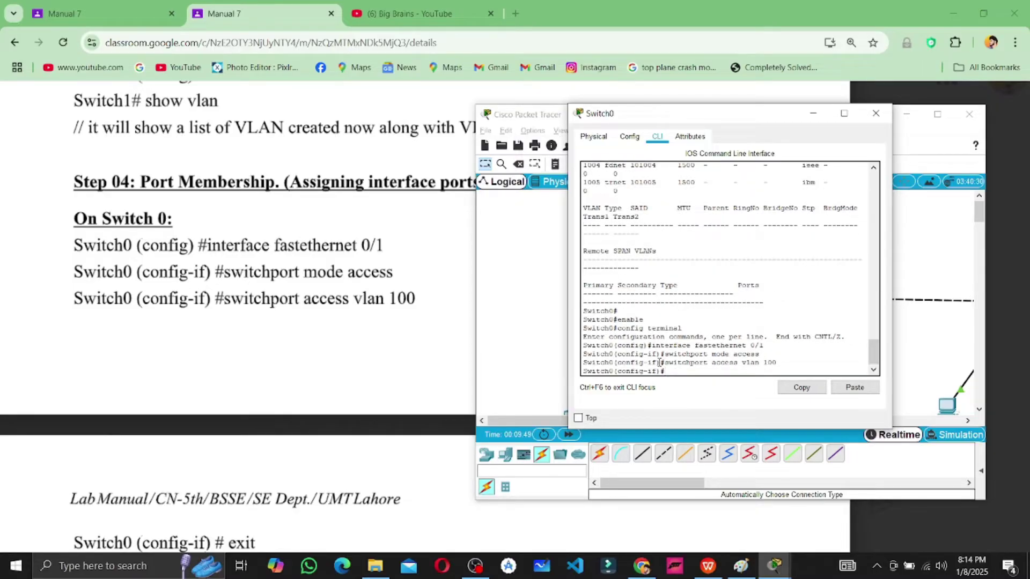
pyautogui.write('exit')
pyautogui.press('Return')
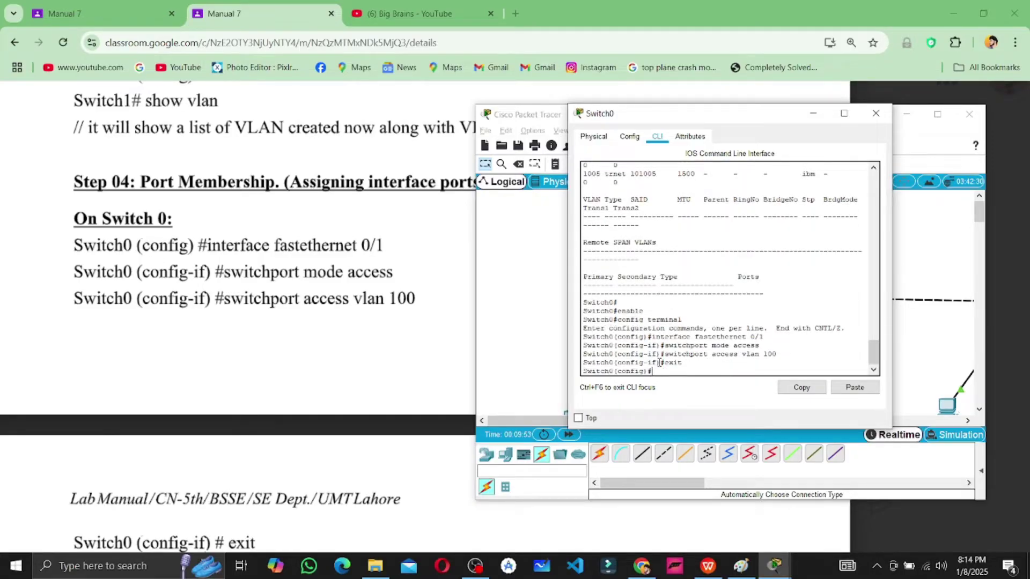
# Following the manual's second command block, enter interface fastethernet 0/2 on Switch0 and set it to access mode with switchport mode access
pyautogui.scroll(-6, 284, 366)
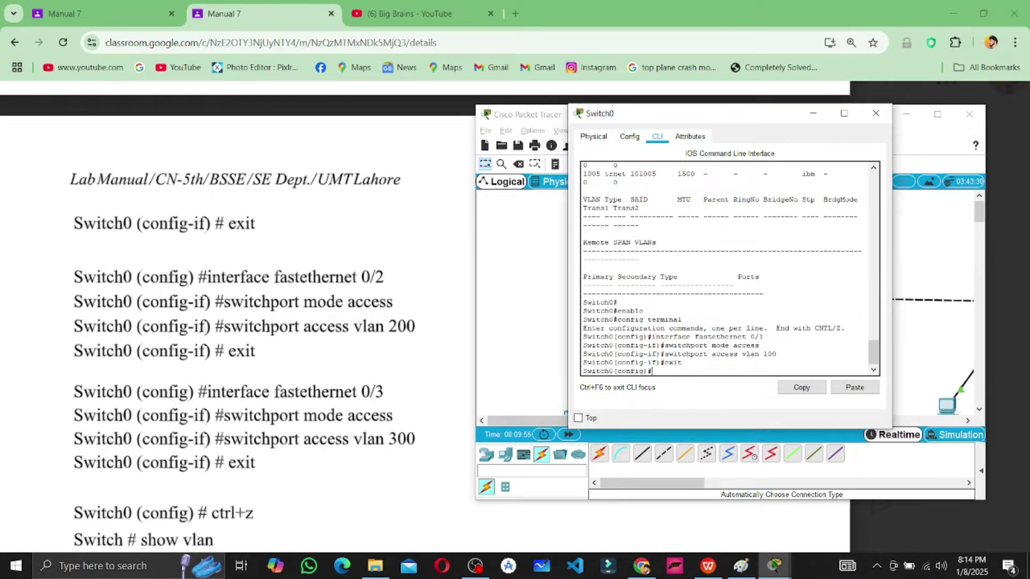
pyautogui.moveTo(74, 277); pyautogui.dragTo(276, 352)
pyautogui.hotkey('alt', 'Tab')
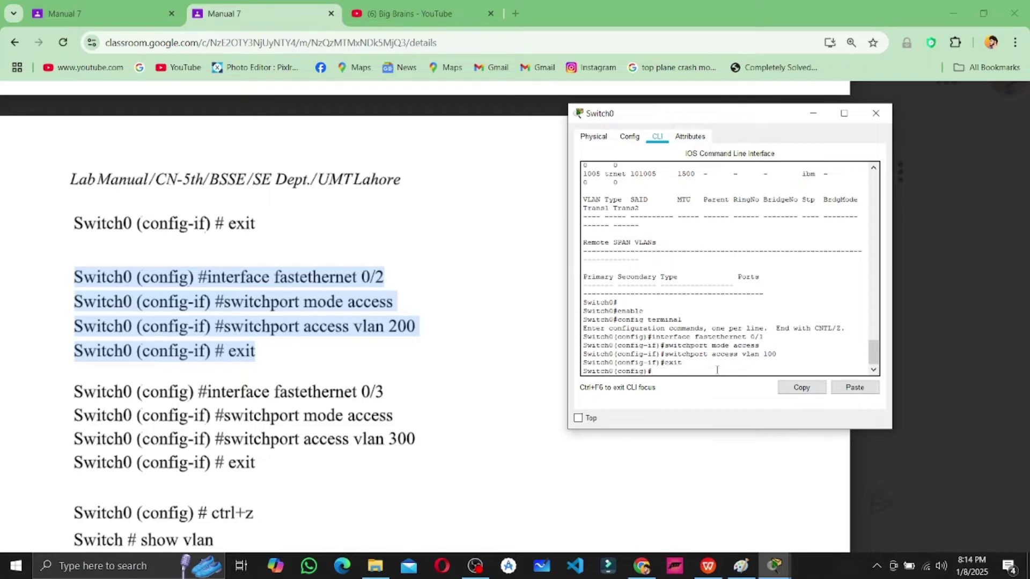
pyautogui.write('interface fastethernet 0/1')
pyautogui.press('Return')
pyautogui.press('Up')
pyautogui.press('Up')
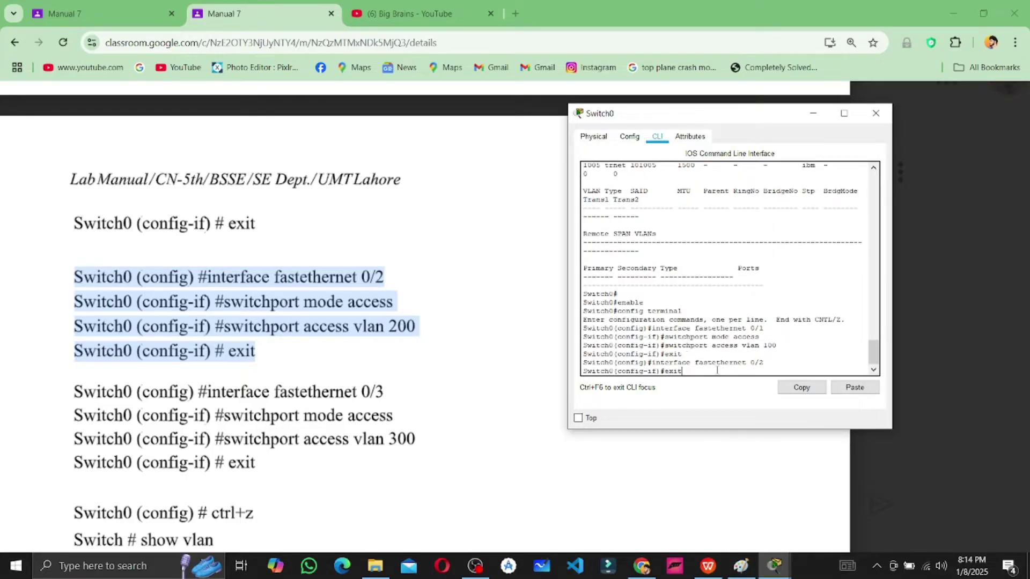
pyautogui.press('Up')
pyautogui.press('Return')
# Assign Switch0's fastethernet 0/2 to VLAN 200 with switchport access vlan 200, and exit the interface configuration
pyautogui.press('Up')
pyautogui.press('Up')
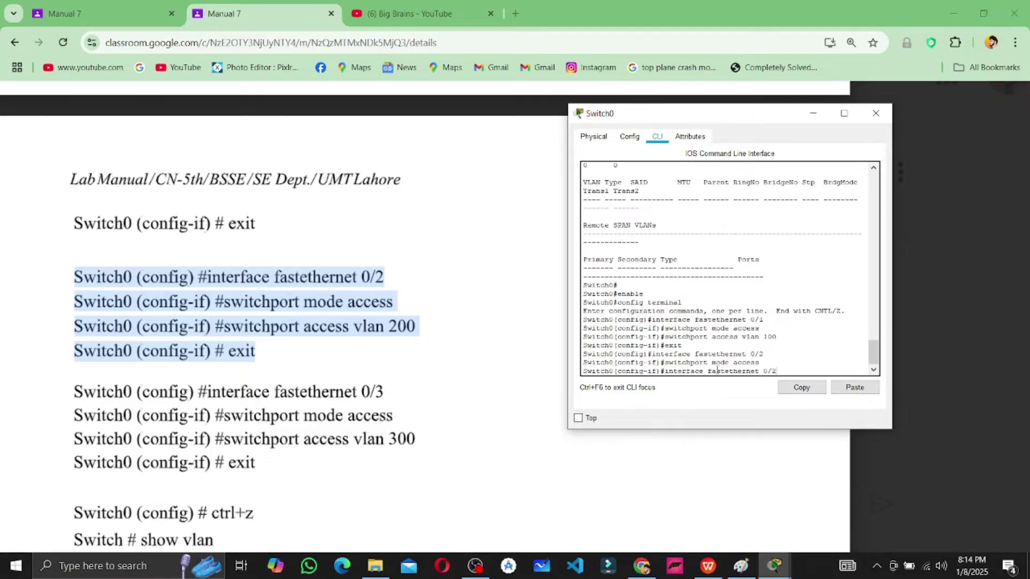
pyautogui.press('Up')
pyautogui.press('Up')
pyautogui.press('BackSpace')
pyautogui.press('BackSpace')
pyautogui.press('BackSpace')
pyautogui.write('200')
pyautogui.press('Return')
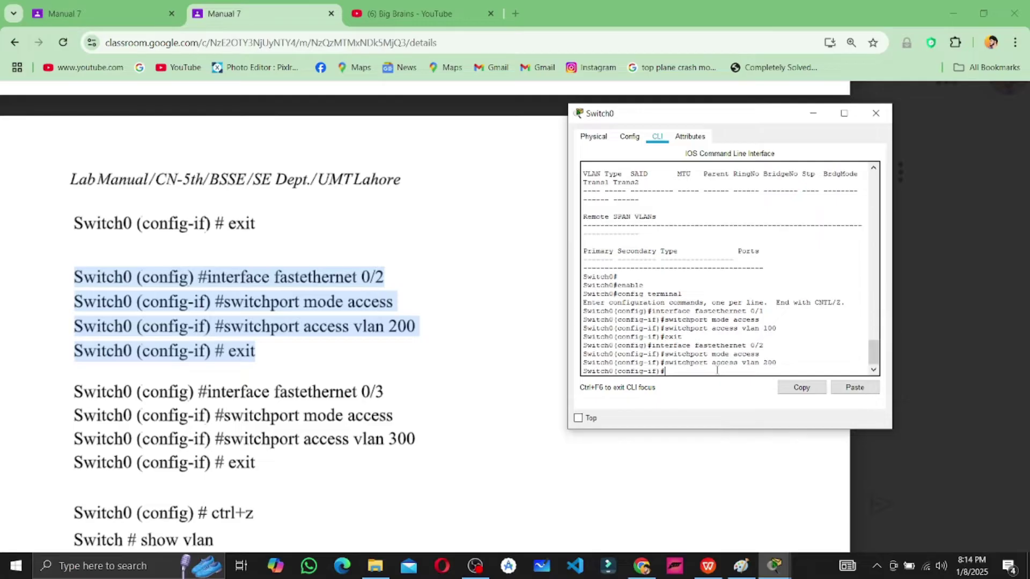
pyautogui.write('exit')
pyautogui.press('Return')
# Enter interface fastethernet 0/3 on Switch0 and set it to access mode with switchport mode access
pyautogui.press('Up')
pyautogui.press('Up')
pyautogui.press('Up')
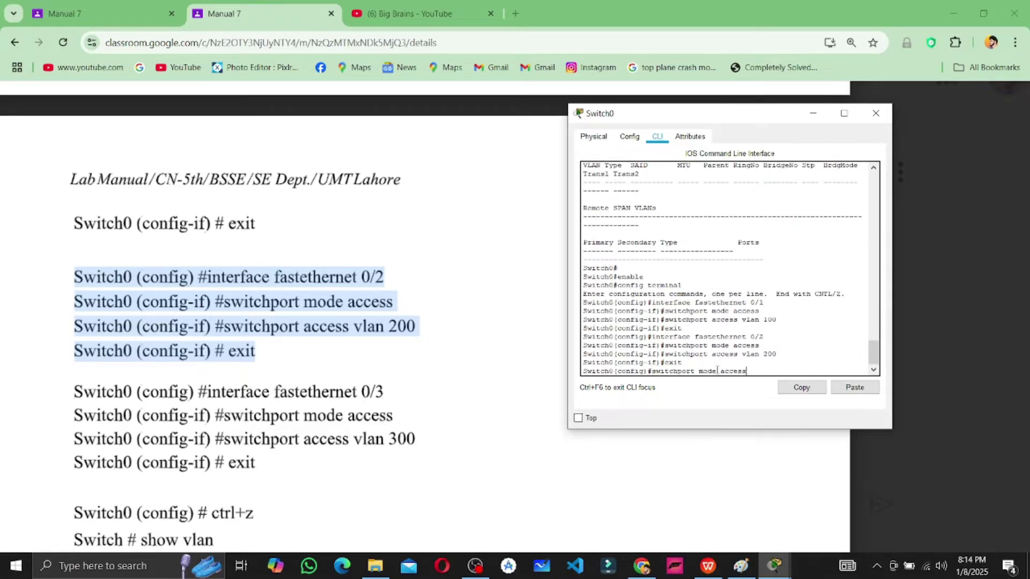
pyautogui.press('Up')
pyautogui.press('Return')
pyautogui.press('Up')
pyautogui.press('Up')
pyautogui.press('Up')
pyautogui.press('Up')
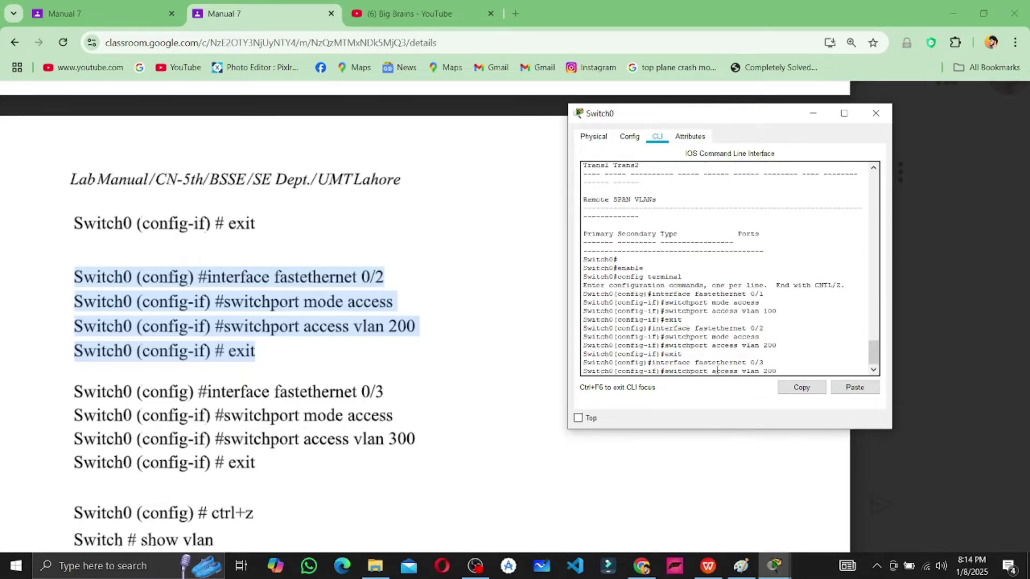
pyautogui.press('Return')
# Assign Switch0's fastethernet 0/3 to VLAN 300 with switchport access vlan 300, and exit the interface configuration
pyautogui.press('Up')
pyautogui.press('Up')
pyautogui.press('Up')
pyautogui.press('Up')
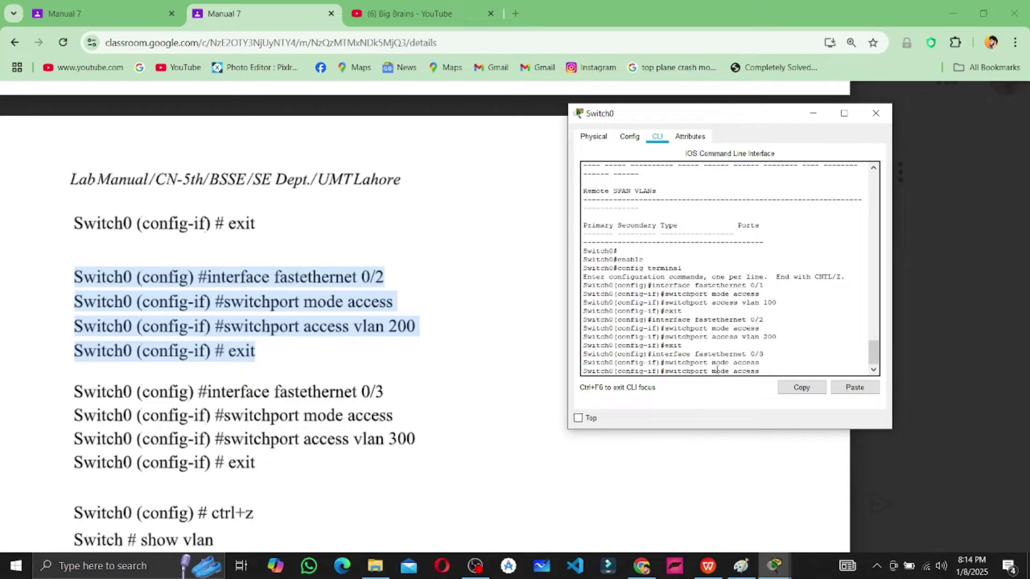
pyautogui.press('BackSpace')
pyautogui.press('BackSpace')
pyautogui.press('BackSpace')
pyautogui.write('300')
pyautogui.press('Return')
pyautogui.write('exit')
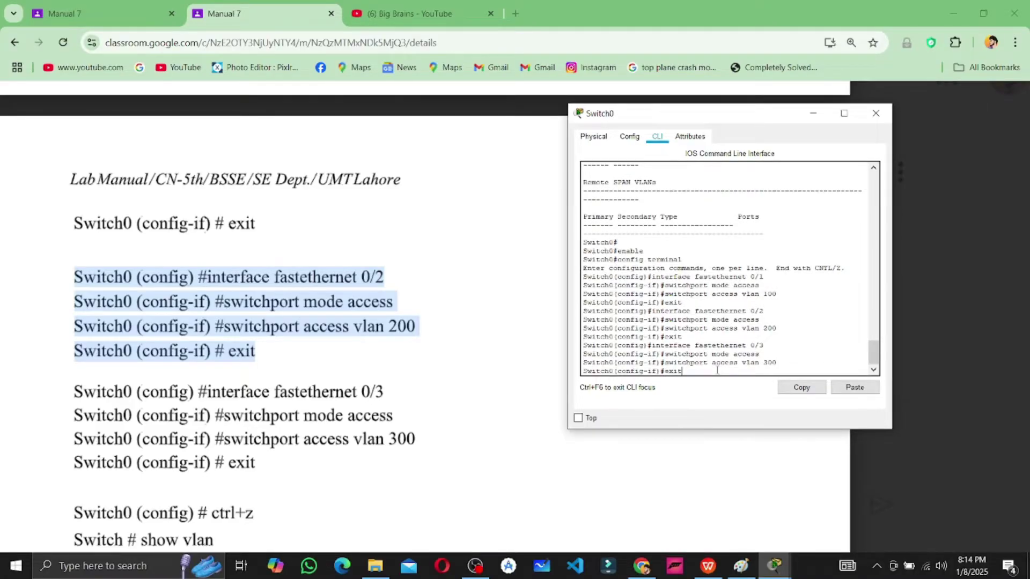
pyautogui.press('Return')
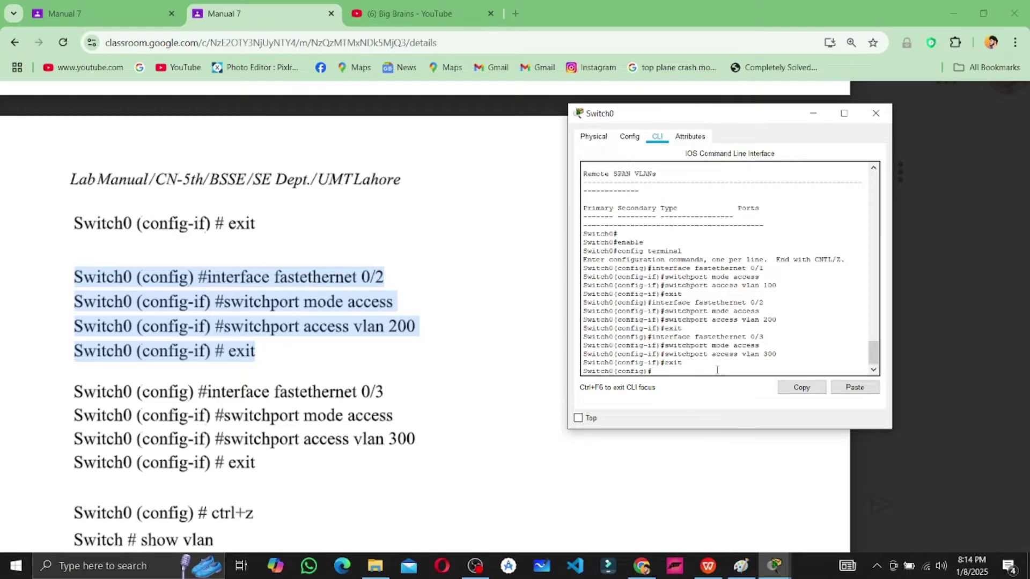
# Leave global configuration mode on Switch0 and list its VLANs with show vlan
pyautogui.scroll(-1, 404, 371)
pyautogui.hotkey('ctrl', 'z')
pyautogui.write('s')
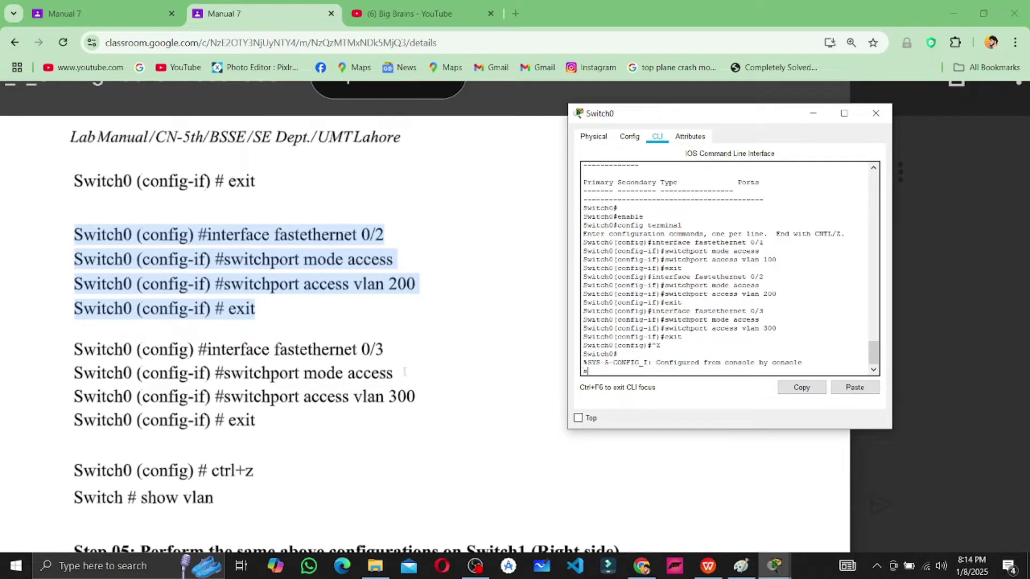
pyautogui.write('how')
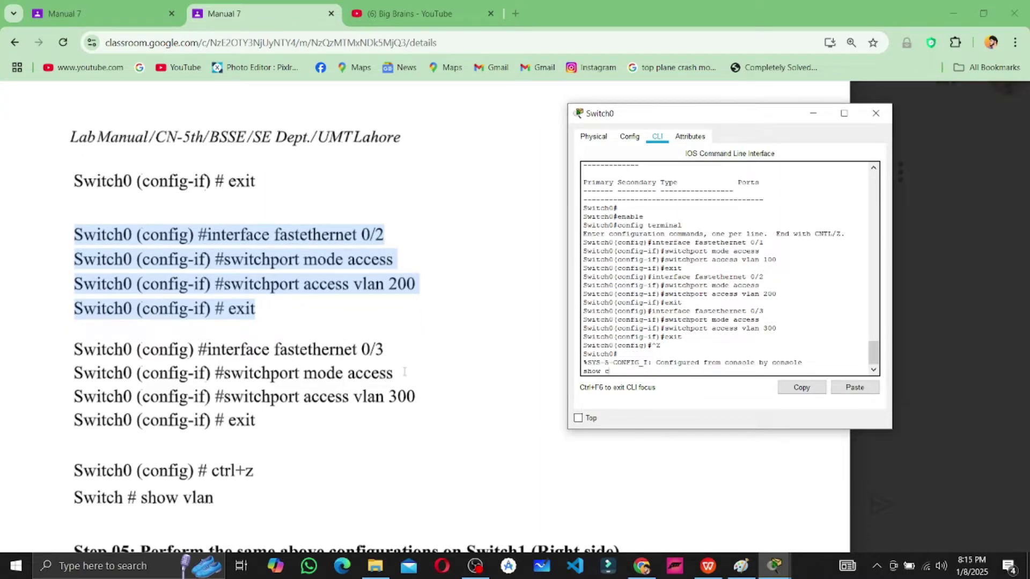
pyautogui.write(' vlan')
pyautogui.press('Return')
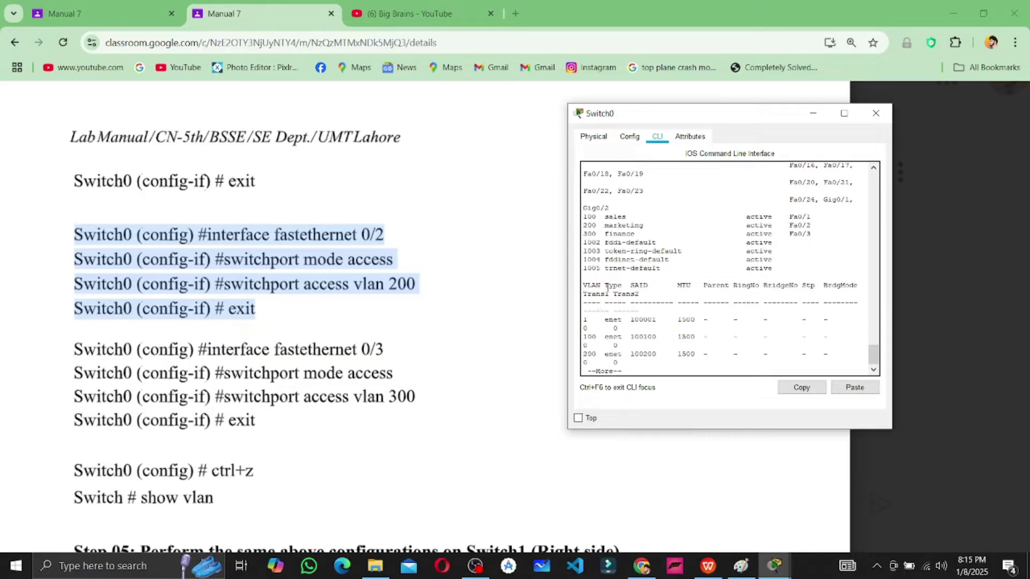
# Examine the sales, marketing and finance rows of Switch0's VLAN listing, checking their numbers, status and assigned ports
pyautogui.moveTo(811, 217); pyautogui.dragTo(583, 225)
pyautogui.click(813, 226)
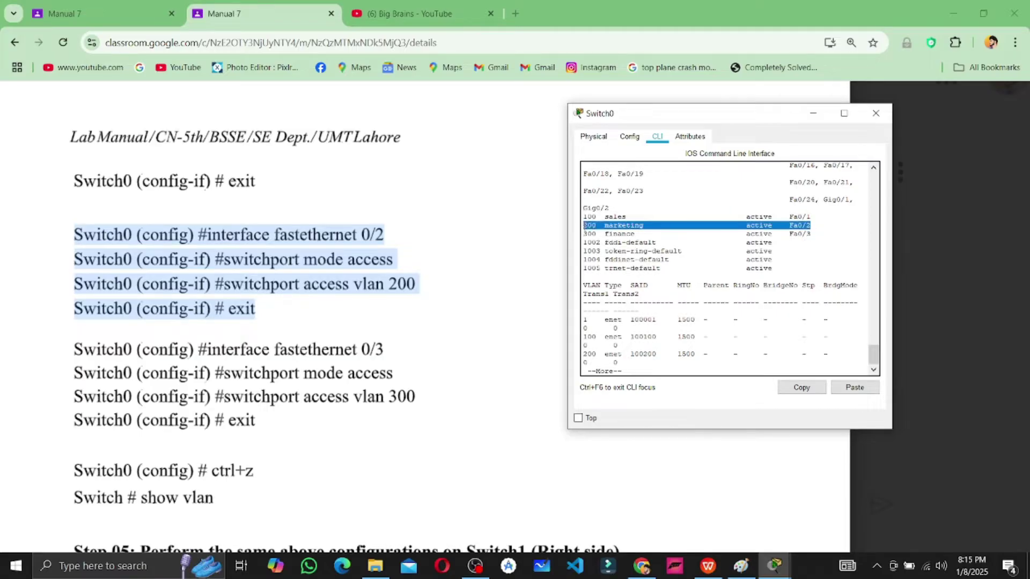
pyautogui.click(585, 218)
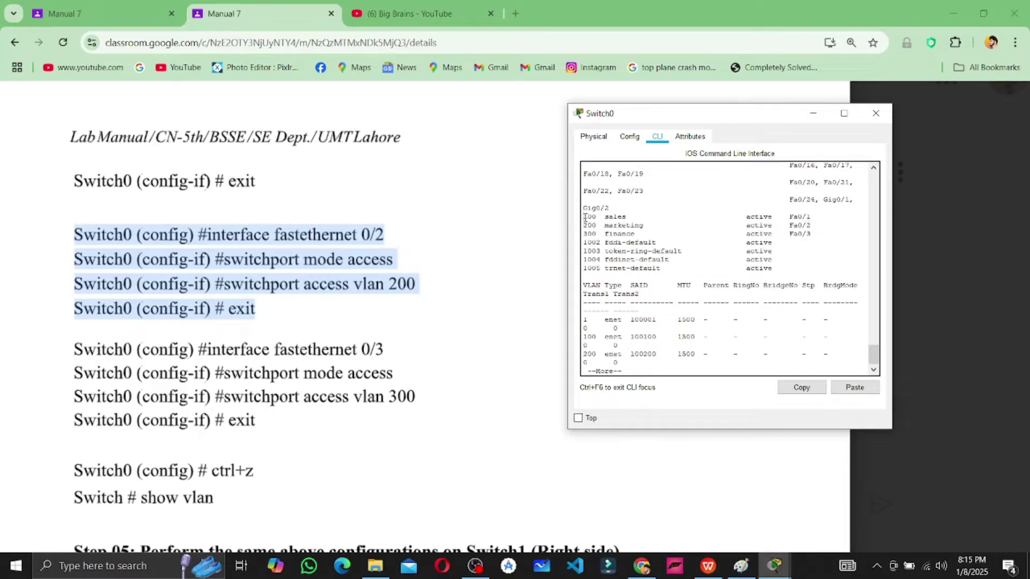
pyautogui.doubleClick(590, 226)
pyautogui.doubleClick(590, 234)
pyautogui.tripleClick(615, 217)
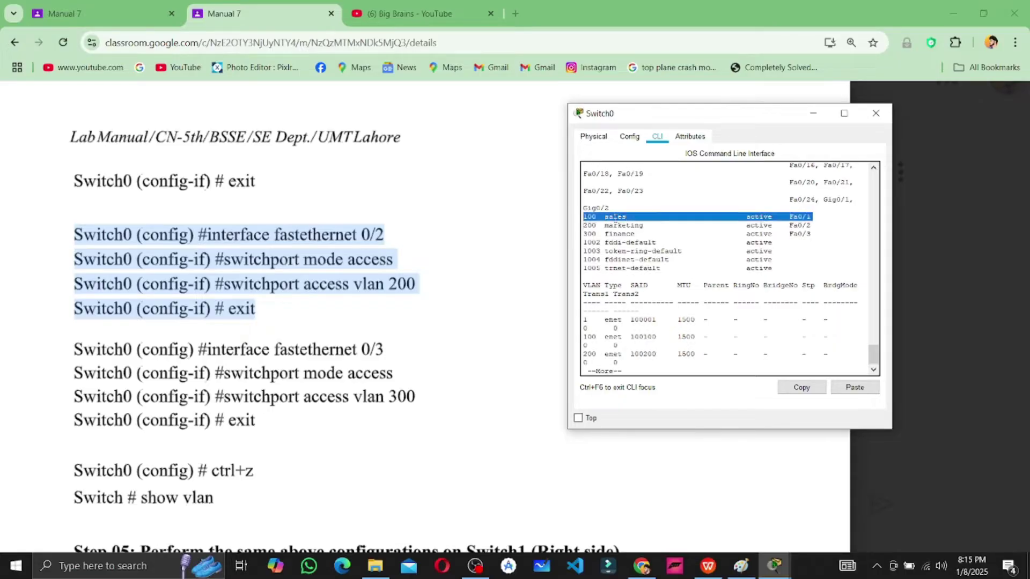
pyautogui.click(617, 220)
pyautogui.doubleClick(622, 225)
pyautogui.click(623, 234)
pyautogui.doubleClick(622, 234)
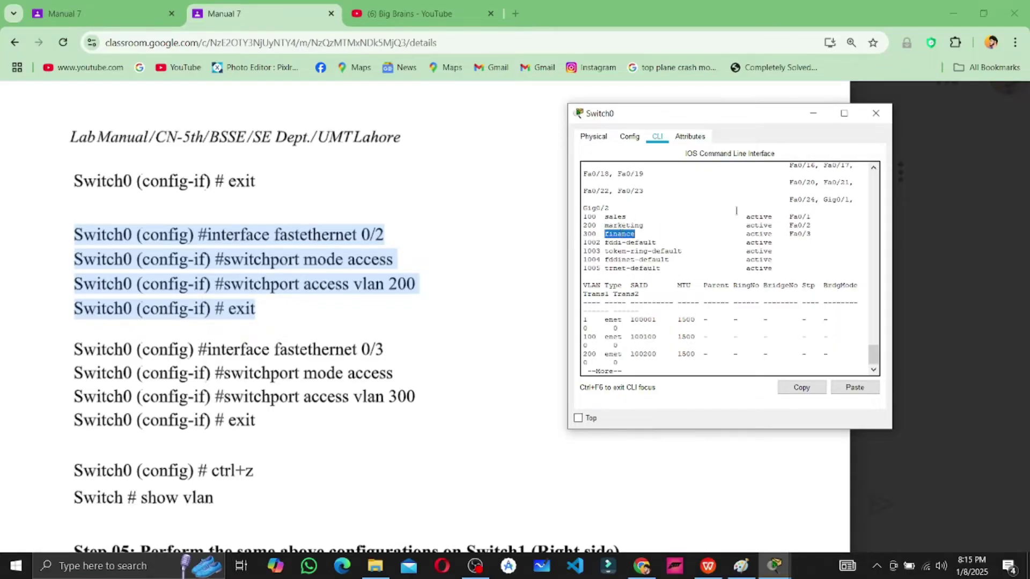
pyautogui.doubleClick(758, 216)
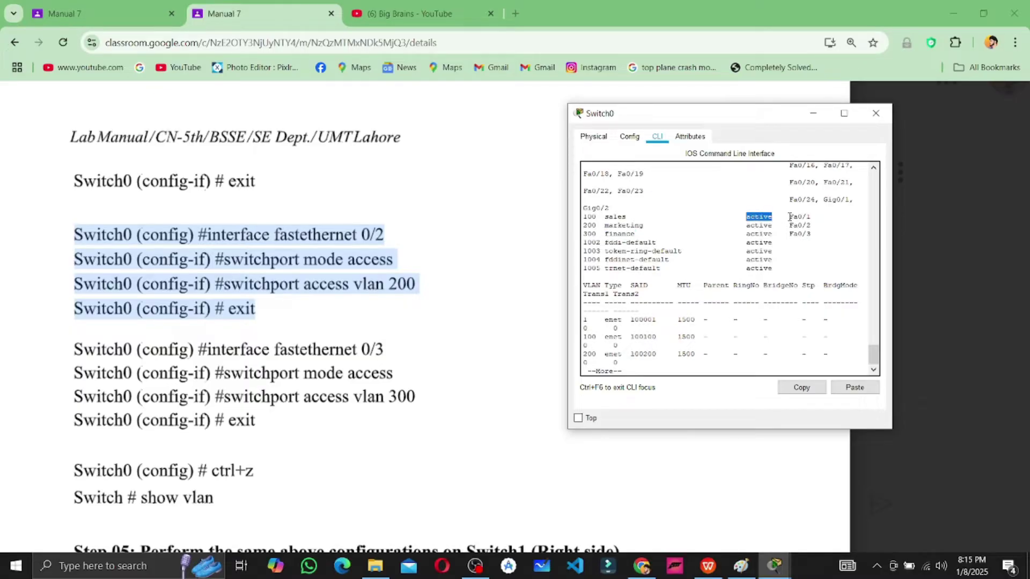
pyautogui.moveTo(789, 216)
pyautogui.mouseDown()
pyautogui.moveTo(811, 218)
pyautogui.moveTo(791, 227)
pyautogui.mouseUp()
pyautogui.moveTo(584, 217); pyautogui.dragTo(822, 232)
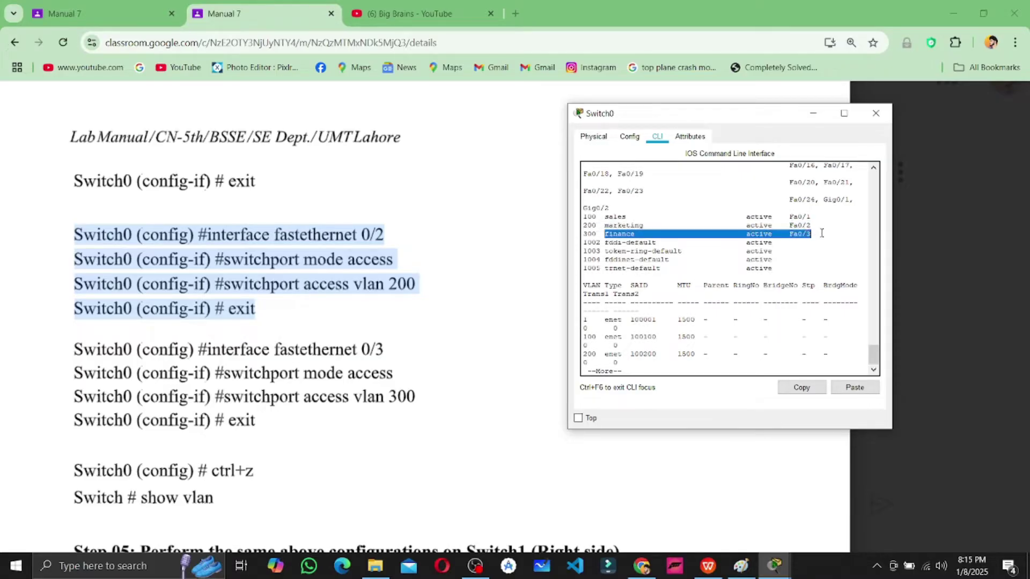
pyautogui.click(822, 233)
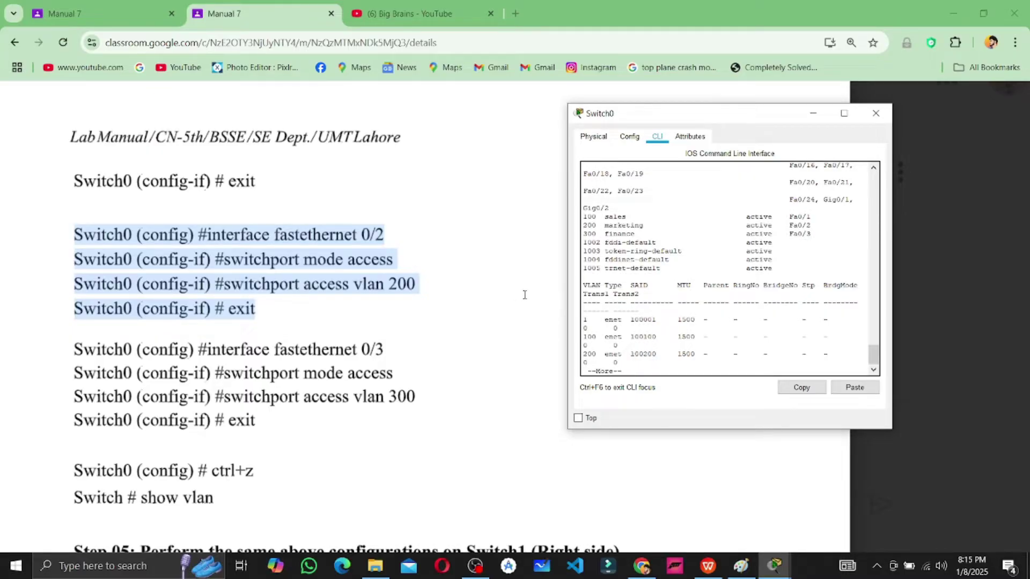
# Examine the manual's Step 05 command blocks for assigning Switch1's ports to the VLANs
pyautogui.scroll(5, 525, 294)
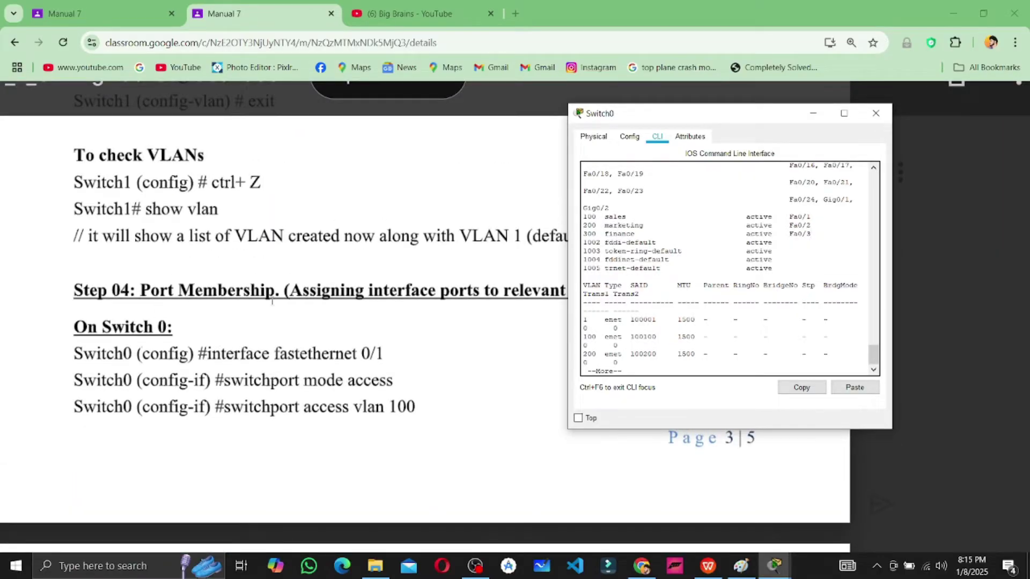
pyautogui.scroll(-4, 505, 354)
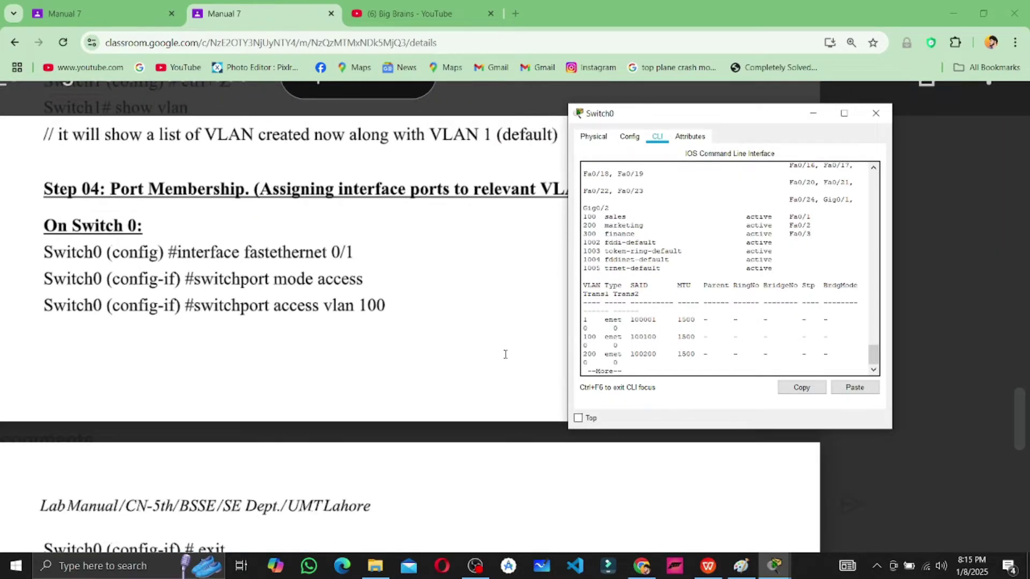
pyautogui.scroll(-9, 505, 354)
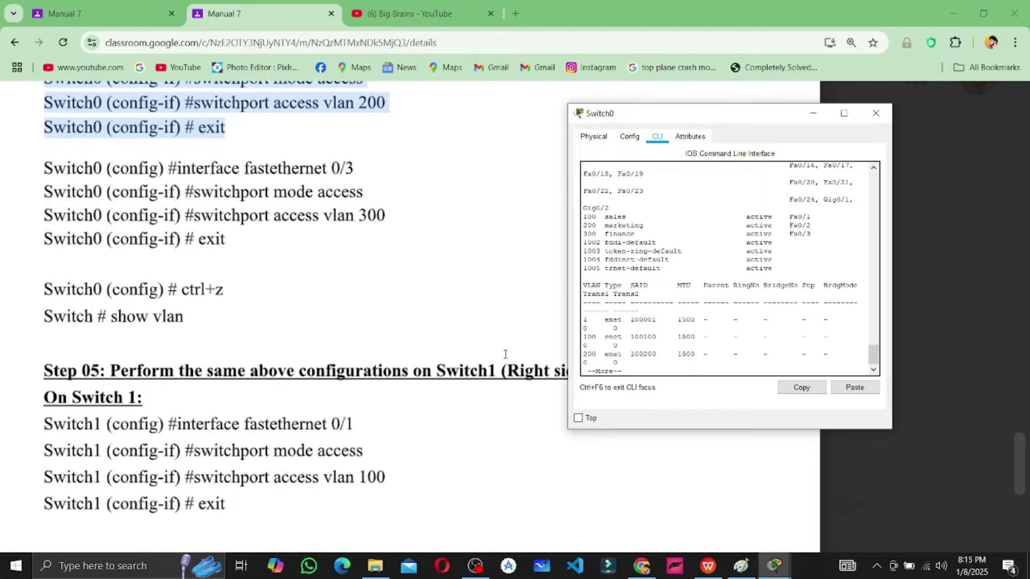
pyautogui.scroll(-2, 365, 371)
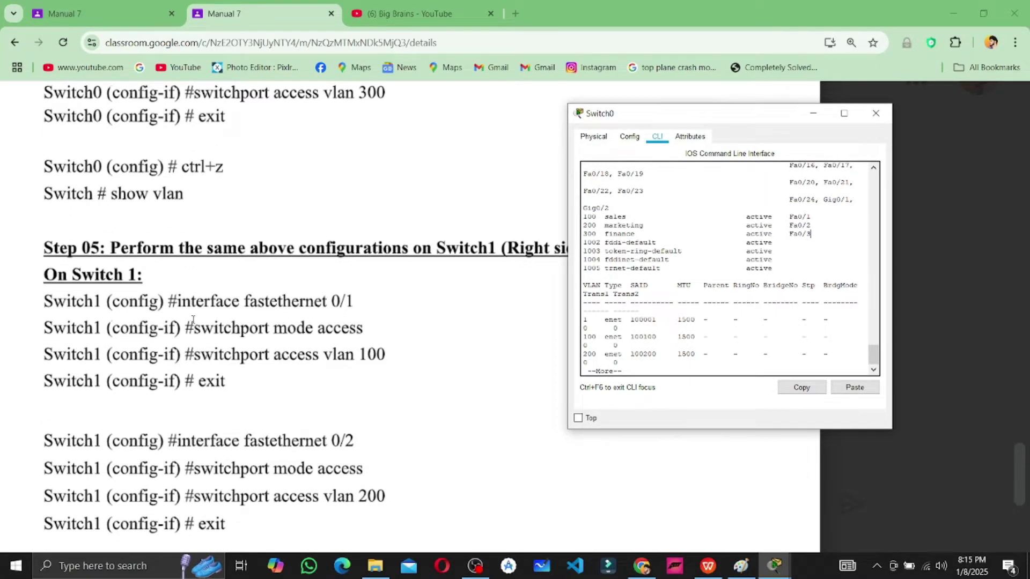
pyautogui.click(271, 270)
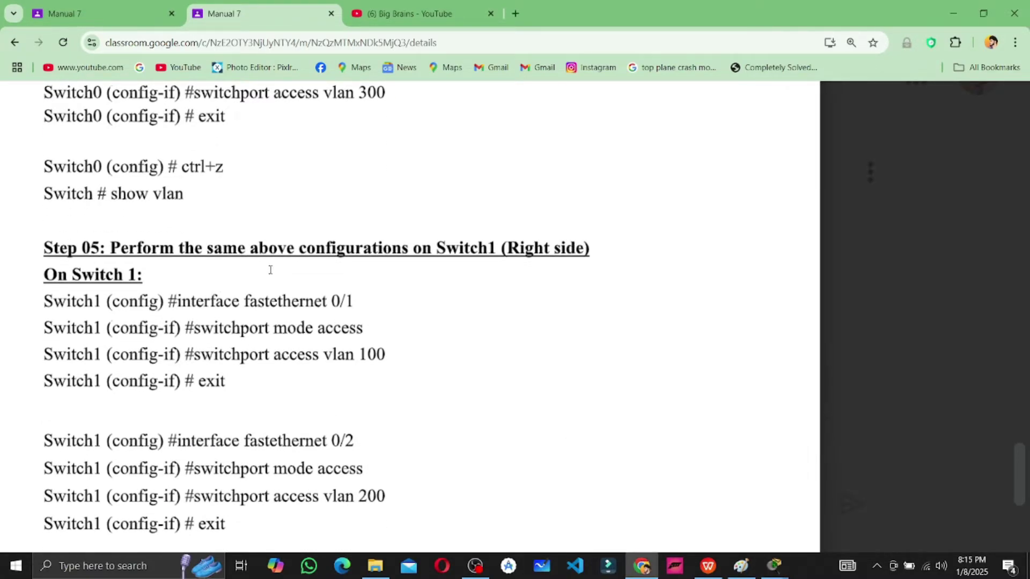
pyautogui.scroll(1, 270, 270)
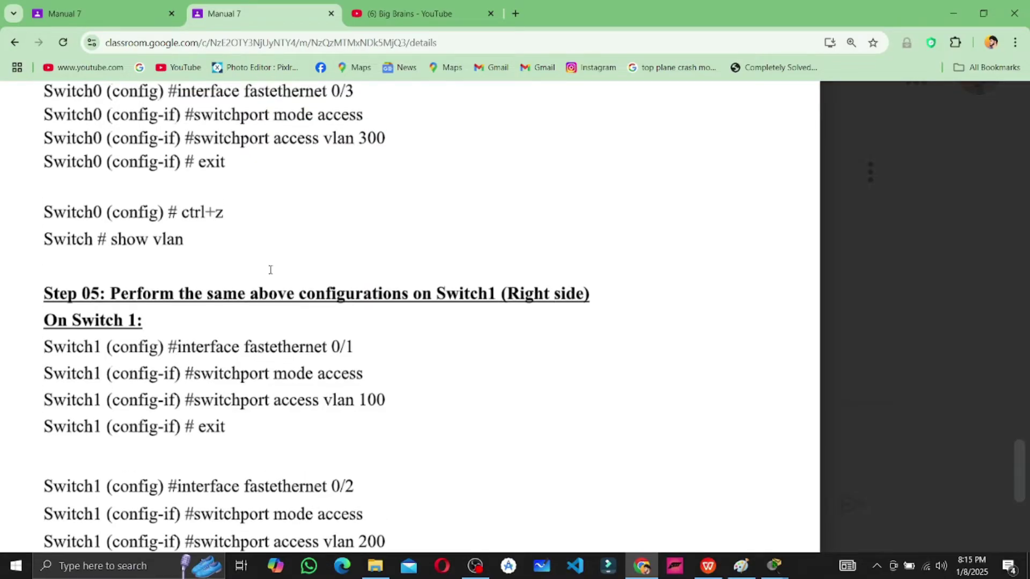
pyautogui.scroll(-2, 270, 270)
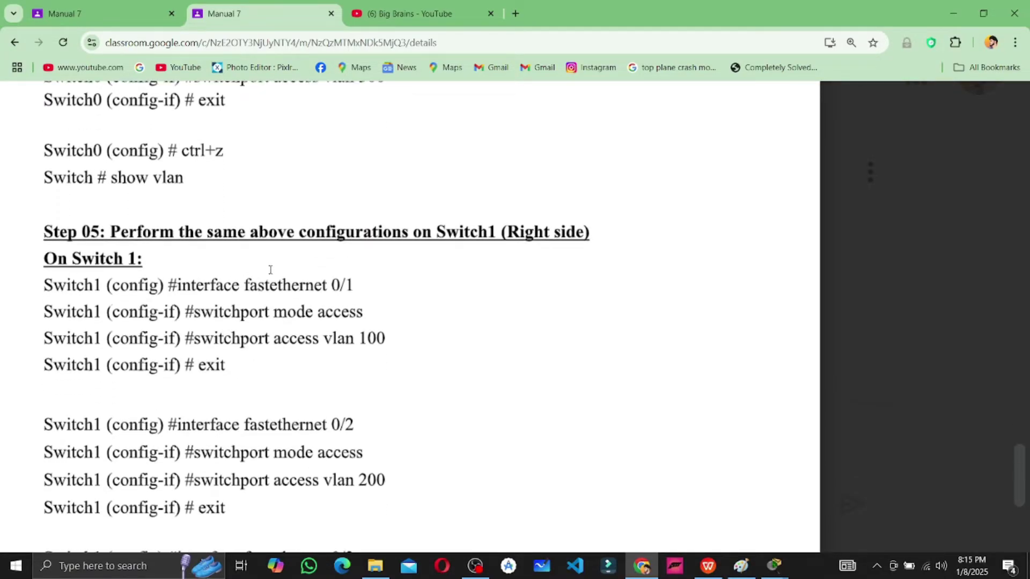
# Switch to Packet Tracer and open Switch1's command line beside the manual's Step 05 commands
pyautogui.hotkey('alt', 'Tab')
pyautogui.hotkey('alt', 'Tab')
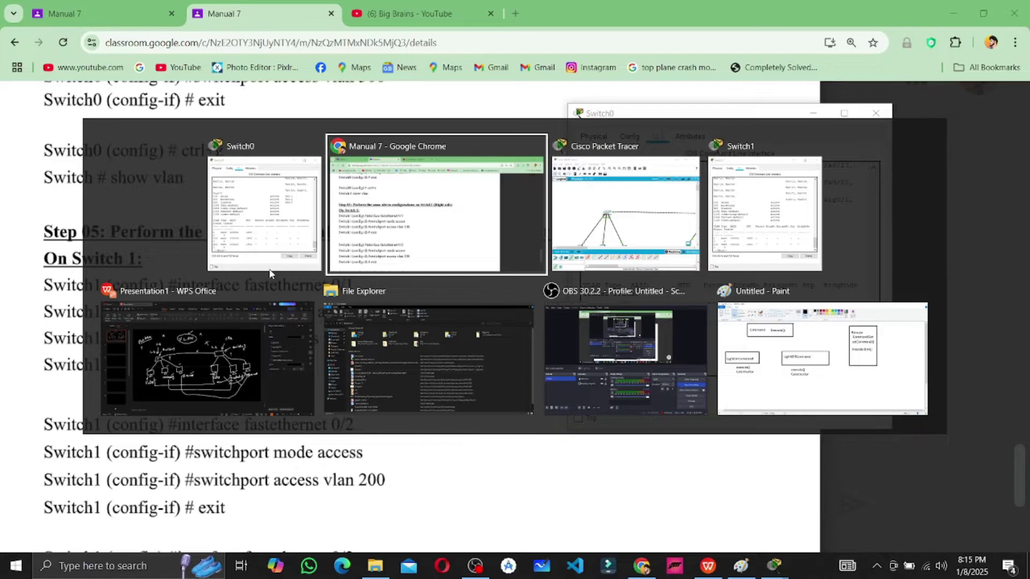
pyautogui.hotkey('alt', 'Tab')
pyautogui.press('Tab')
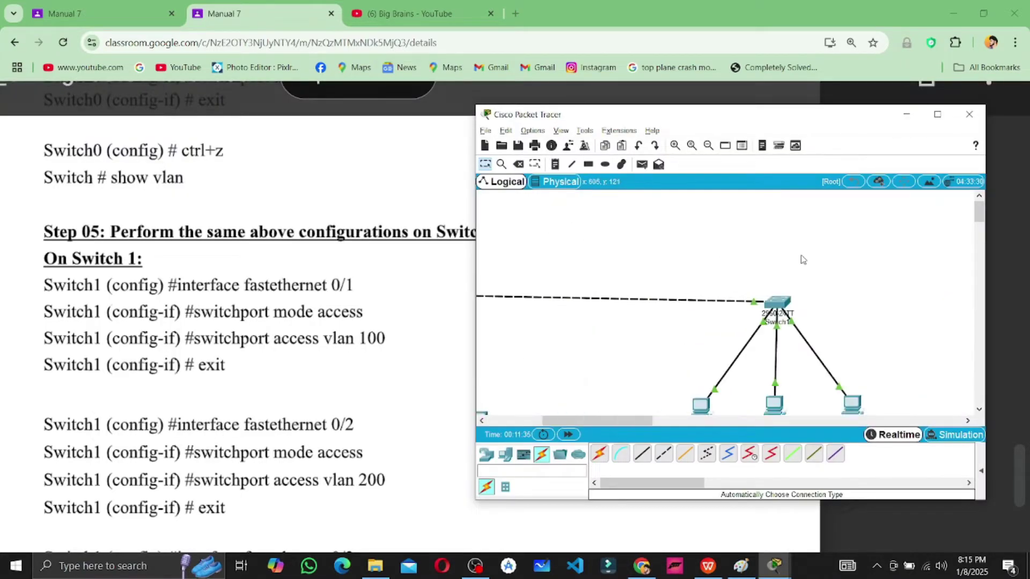
pyautogui.click(609, 304)
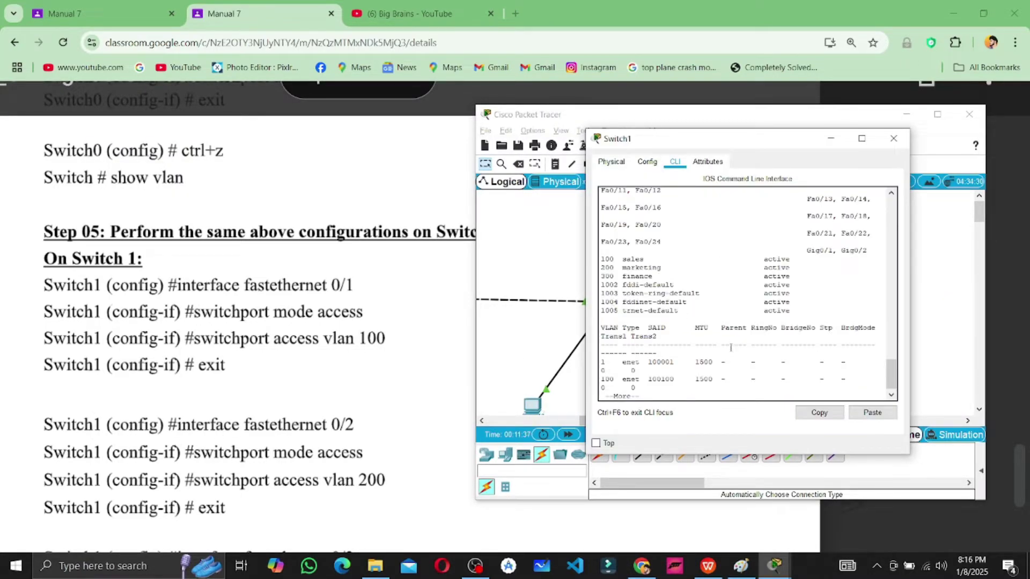
# Page through the rest of Switch1's VLAN listing to return to the command prompt
pyautogui.press('Return')
pyautogui.press('Return')
pyautogui.press('Return')
pyautogui.press('Return')
pyautogui.press('Return')
pyautogui.press('Return')
pyautogui.press('Return')
pyautogui.press('Return')
pyautogui.press('Return')
pyautogui.press('Return')
pyautogui.press('Return')
pyautogui.press('Return')
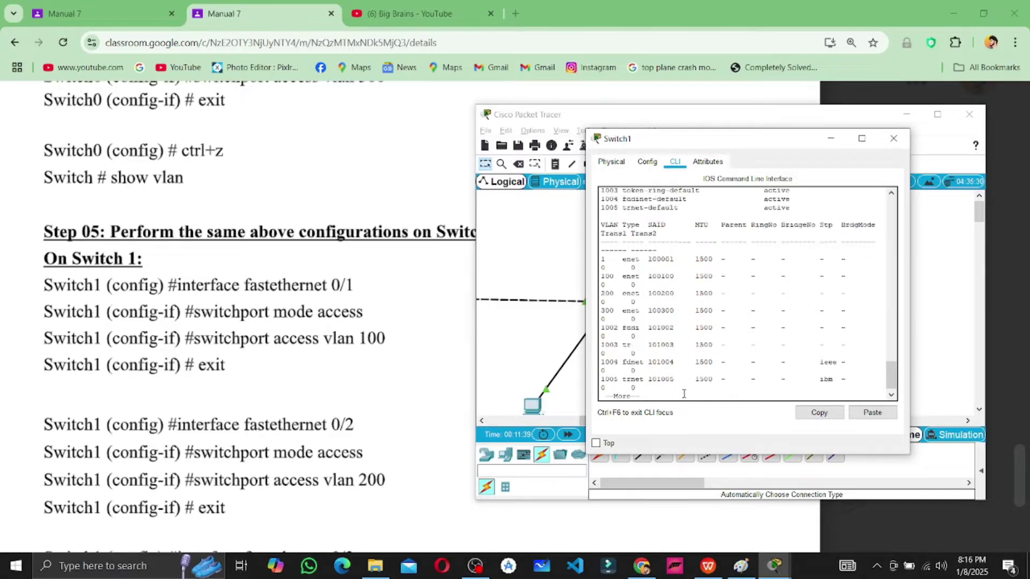
pyautogui.press('Return')
pyautogui.press('Return')
pyautogui.press('Return')
pyautogui.press('Return')
pyautogui.press('Return')
pyautogui.press('Return')
pyautogui.press('Return')
pyautogui.press('Return')
pyautogui.press('Return')
pyautogui.press('Return')
pyautogui.press('Return')
pyautogui.press('Return')
pyautogui.press('Return')
pyautogui.press('Return')
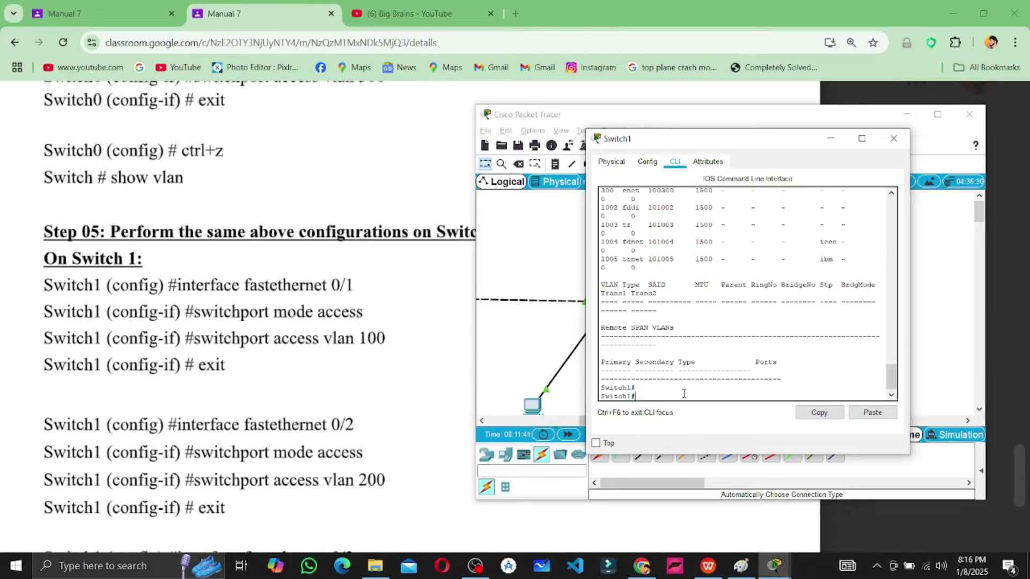
# Enter global configuration mode on Switch1 with the enable and config terminal commands
pyautogui.write('enable')
pyautogui.press('Return')
pyautogui.write('co')
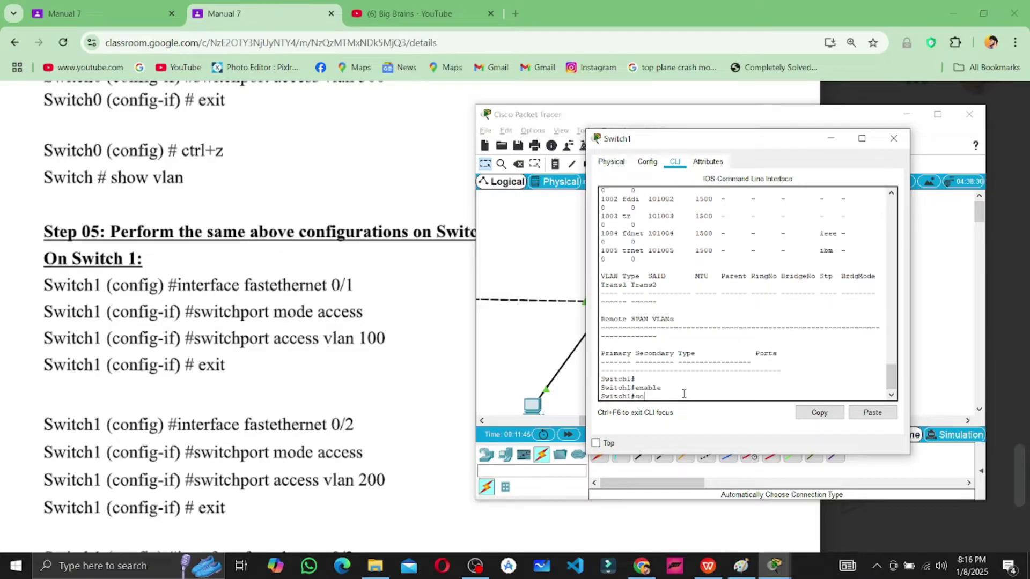
pyautogui.write('nfig terminal')
pyautogui.press('Return')
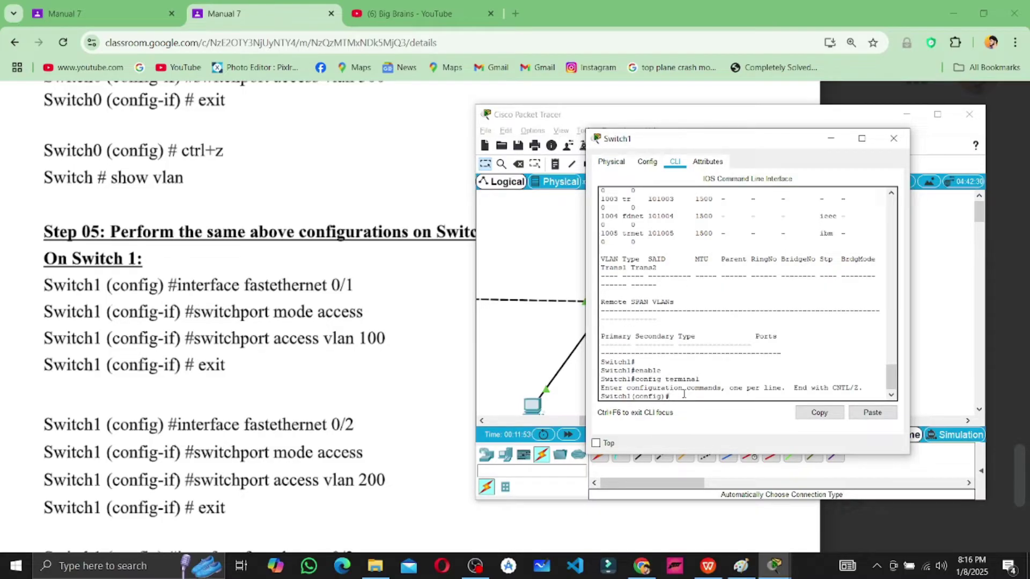
# Enter interface configuration for fastethernet 0/1 on Switch1, correcting the misspelled interface name
pyautogui.write('interface fastethernwt 0/1')
pyautogui.press('Return')
pyautogui.press('Up')
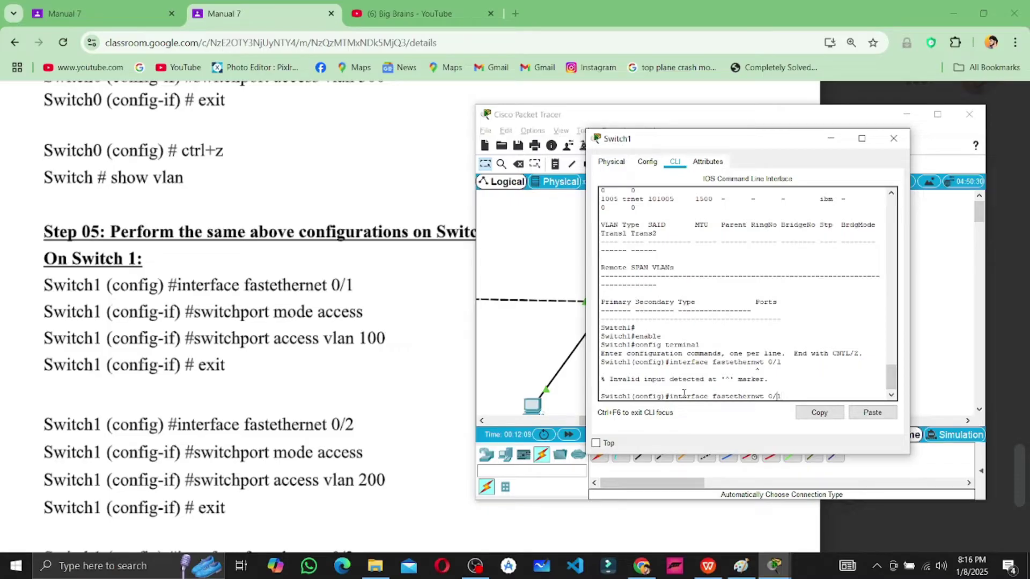
pyautogui.press('Left')
pyautogui.press('Left')
pyautogui.press('Left')
pyautogui.press('Left')
pyautogui.press('Left')
pyautogui.press('BackSpace')
pyautogui.write('e')
pyautogui.press('Return')
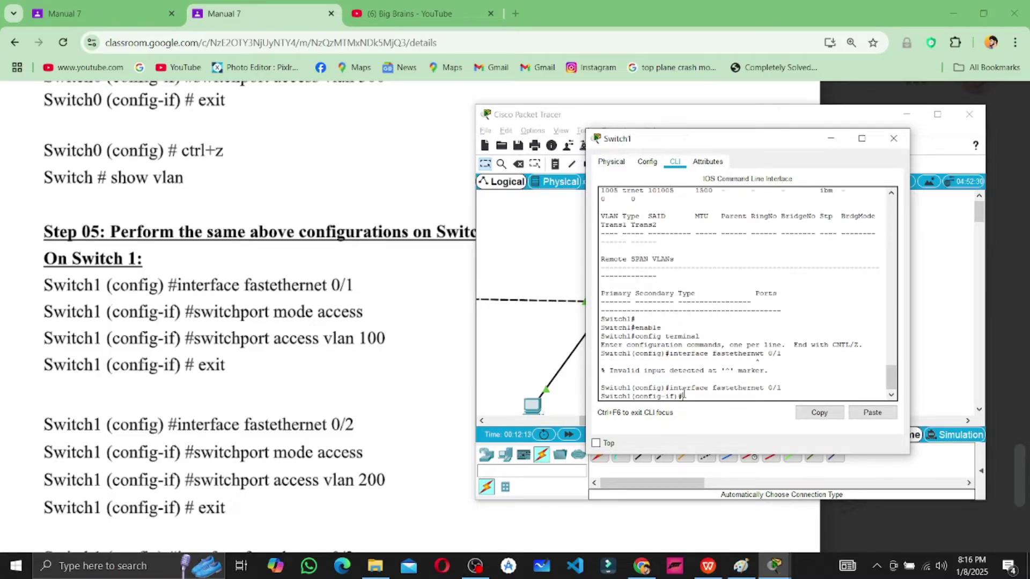
# Set Switch1's fastethernet 0/1 to access mode in VLAN 100 and exit the interface configuration
pyautogui.write('switchport mode access')
pyautogui.press('Return')
pyautogui.write('switch')
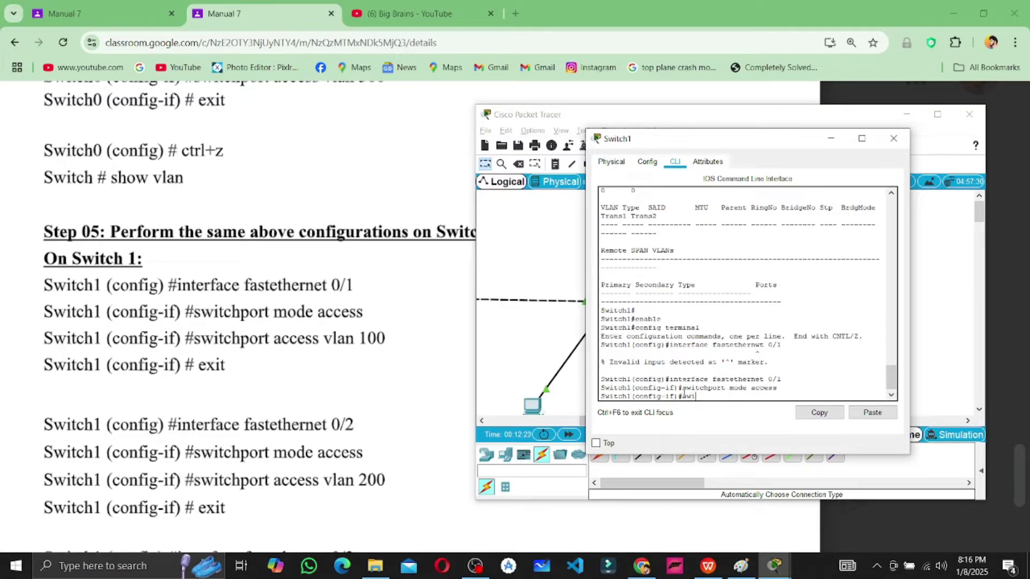
pyautogui.write('port access vlan 100')
pyautogui.moveTo(782, 379); pyautogui.dragTo(760, 397)
pyautogui.click(799, 396)
pyautogui.press('Return')
pyautogui.write('e')
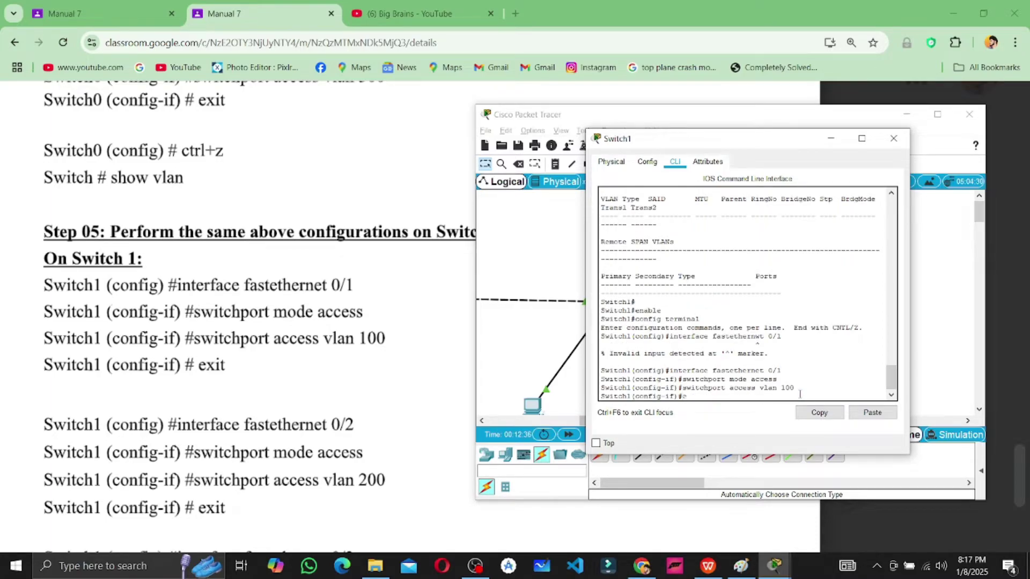
pyautogui.write('xit')
pyautogui.press('Return')
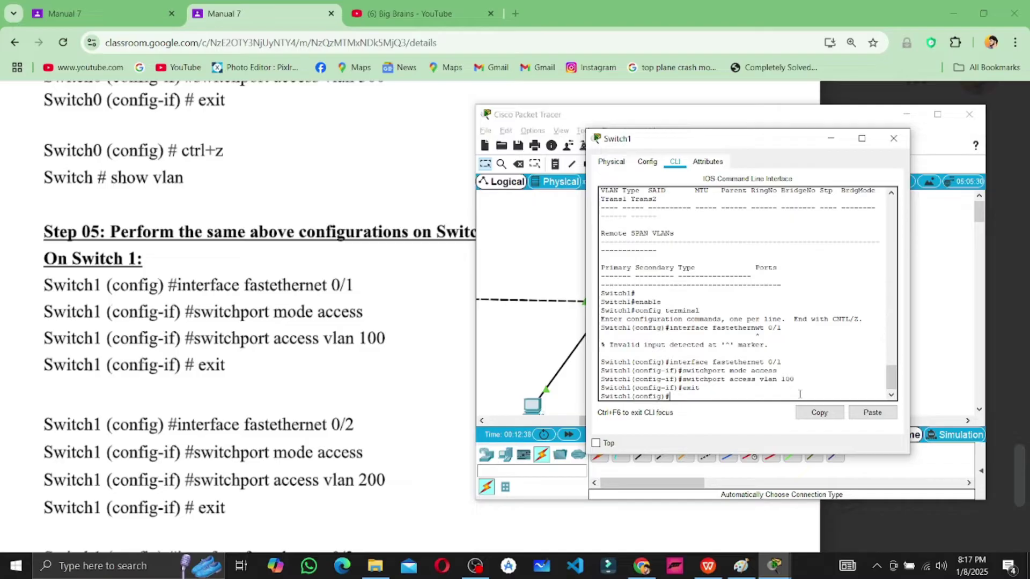
# Enter interface configuration for fastethernet 0/2 on Switch1 and set the port to access mode
pyautogui.write('interface fastethernet 0/1')
pyautogui.press('BackSpace')
pyautogui.write('2')
pyautogui.press('Return')
pyautogui.write('switchport mode access')
pyautogui.press('Return')
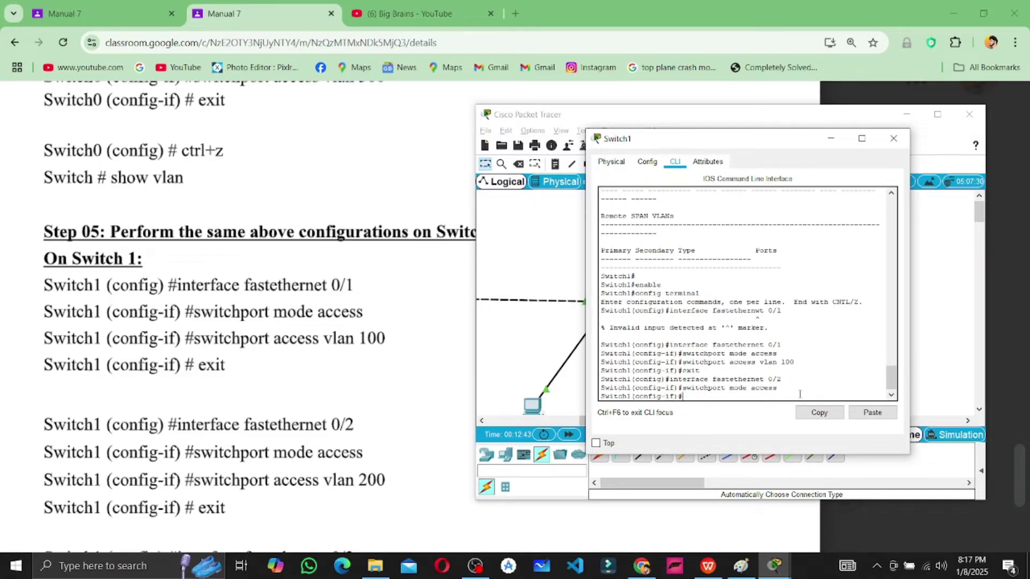
# Assign Switch1's fastethernet 0/2 to VLAN 200 and exit the interface configuration
pyautogui.press('Up')
pyautogui.press('Up')
pyautogui.press('Up')
pyautogui.press('Up')
pyautogui.press('Return')
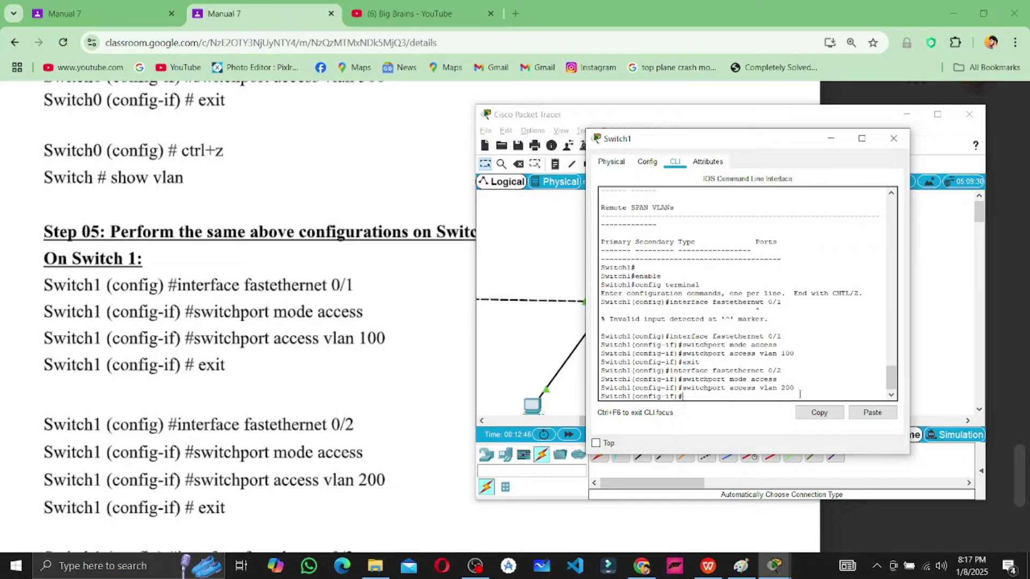
pyautogui.press('Up')
pyautogui.press('Up')
pyautogui.press('Up')
pyautogui.press('Up')
pyautogui.press('Return')
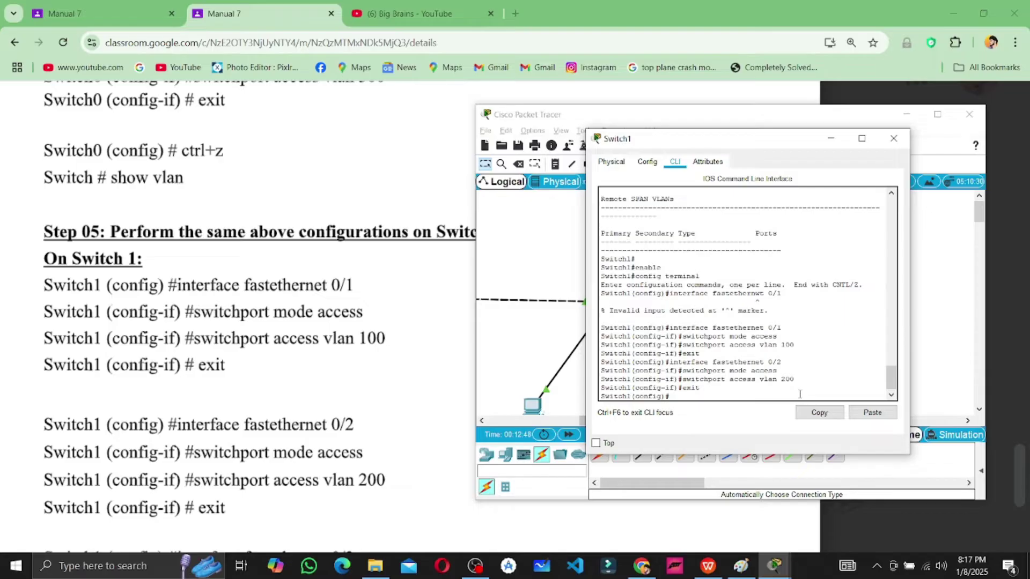
# Enter interface configuration for fastethernet 0/3 on Switch1 and set the port to access mode
pyautogui.press('Up')
pyautogui.press('Up')
pyautogui.press('Up')
pyautogui.press('Up')
pyautogui.write('3')
pyautogui.press('Return')
pyautogui.press('Up')
pyautogui.press('Up')
pyautogui.press('Up')
pyautogui.press('Up')
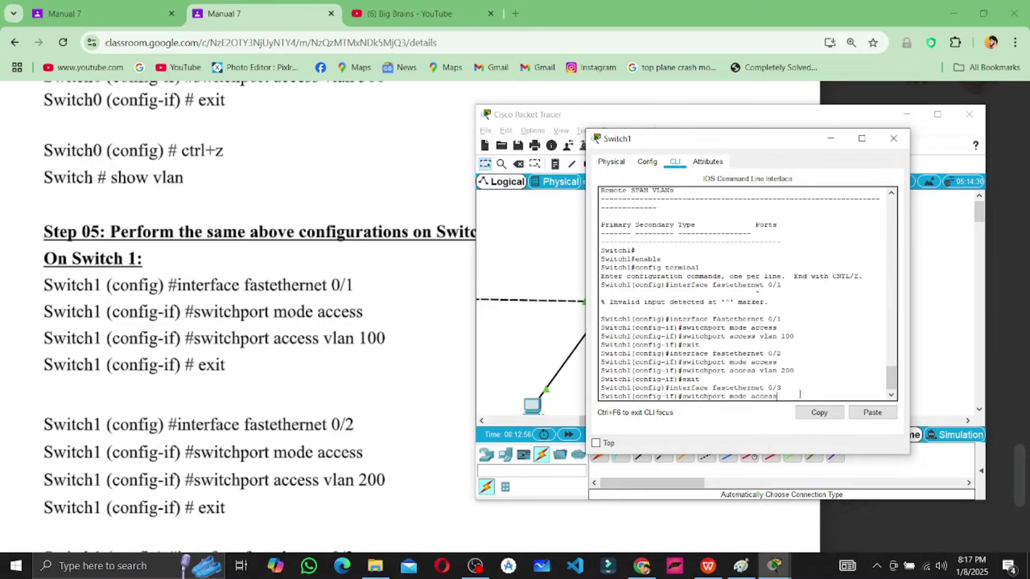
pyautogui.press('Return')
# Assign Switch1's fastethernet 0/3 to VLAN 300 and exit the interface configuration
pyautogui.press('Up')
pyautogui.press('Up')
pyautogui.press('Up')
pyautogui.press('Up')
pyautogui.press('BackSpace')
pyautogui.write('3')
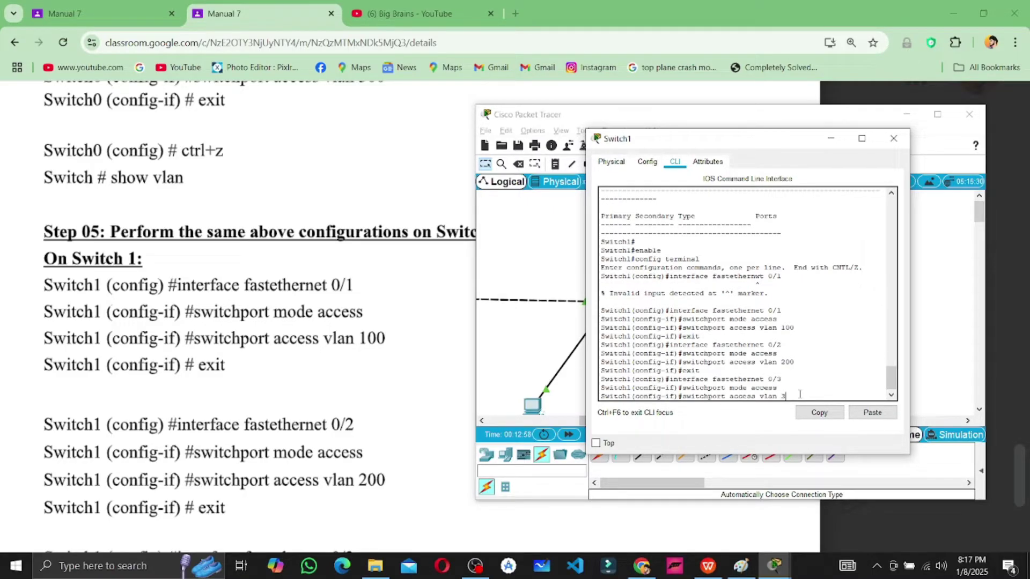
pyautogui.write('00')
pyautogui.press('Return')
pyautogui.press('Up')
pyautogui.press('Up')
pyautogui.press('Up')
pyautogui.press('Up')
pyautogui.press('Return')
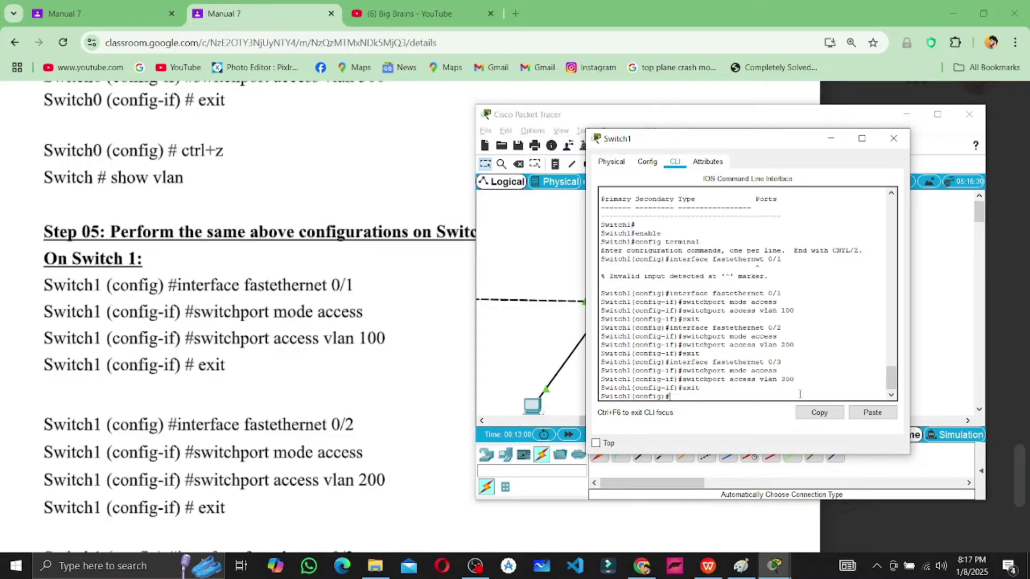
# End configuration mode and run show vlan on Switch1, checking the ports listed for sales, marketing and finance
pyautogui.scroll(-4, 8, 310)
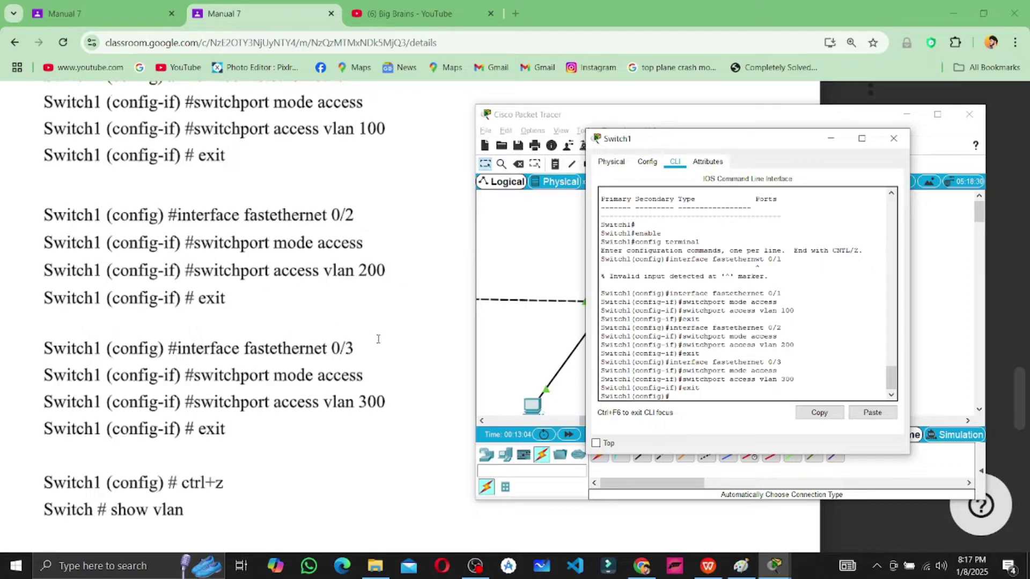
pyautogui.hotkey('ctrl', 'z')
pyautogui.write('sh')
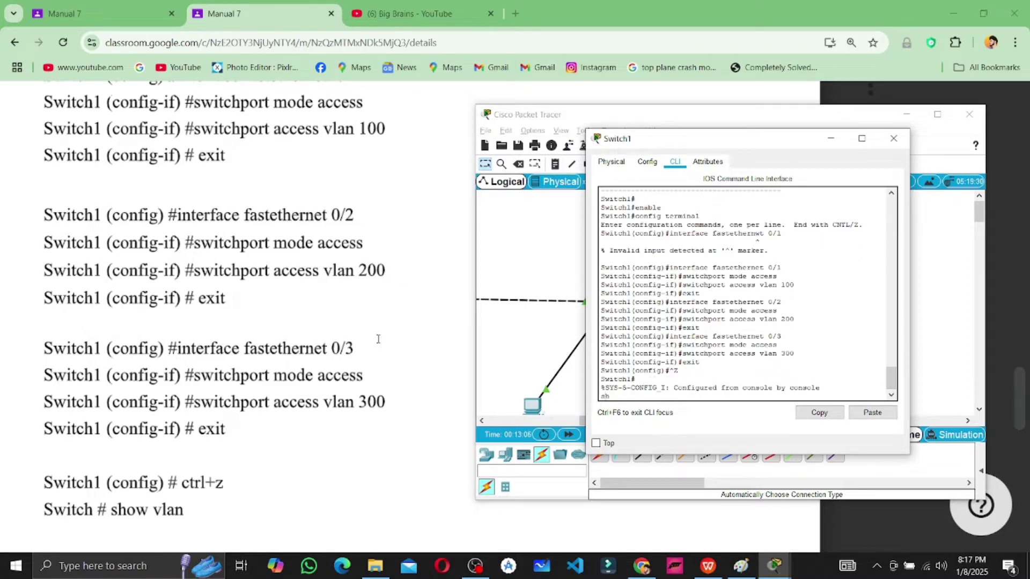
pyautogui.write('ow vlan')
pyautogui.press('Return')
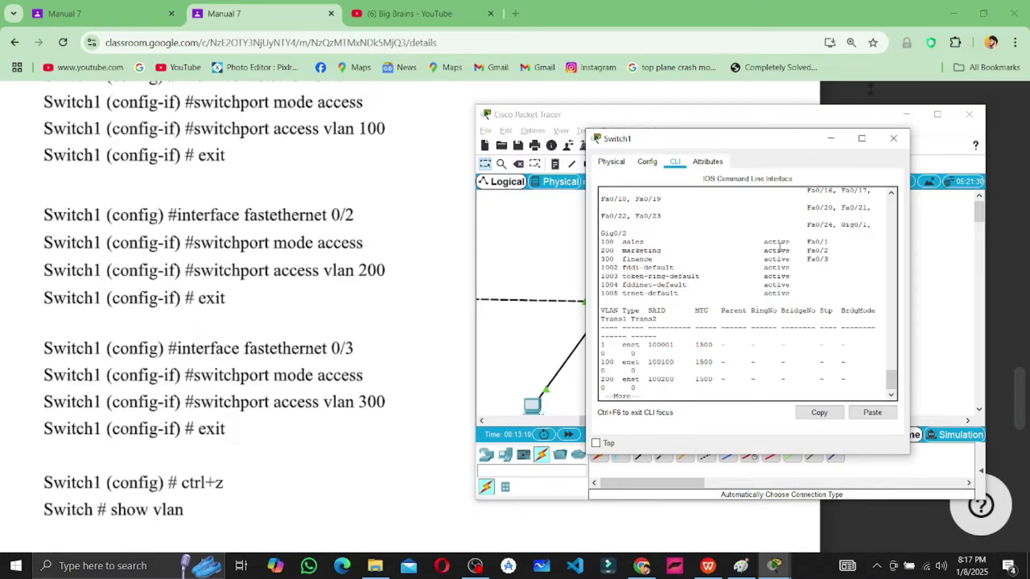
pyautogui.moveTo(830, 243); pyautogui.dragTo(624, 250)
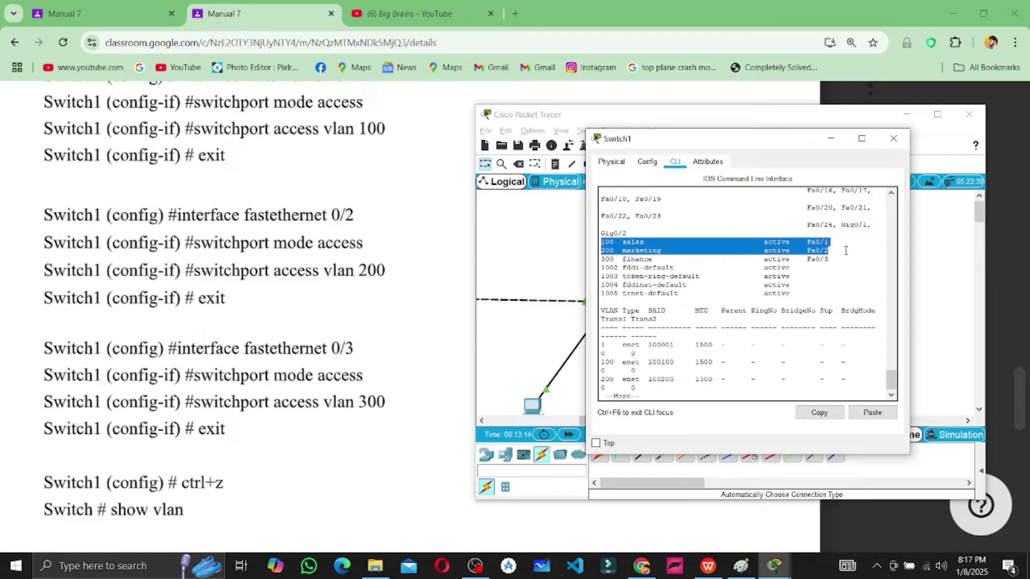
pyautogui.moveTo(838, 259); pyautogui.dragTo(602, 259)
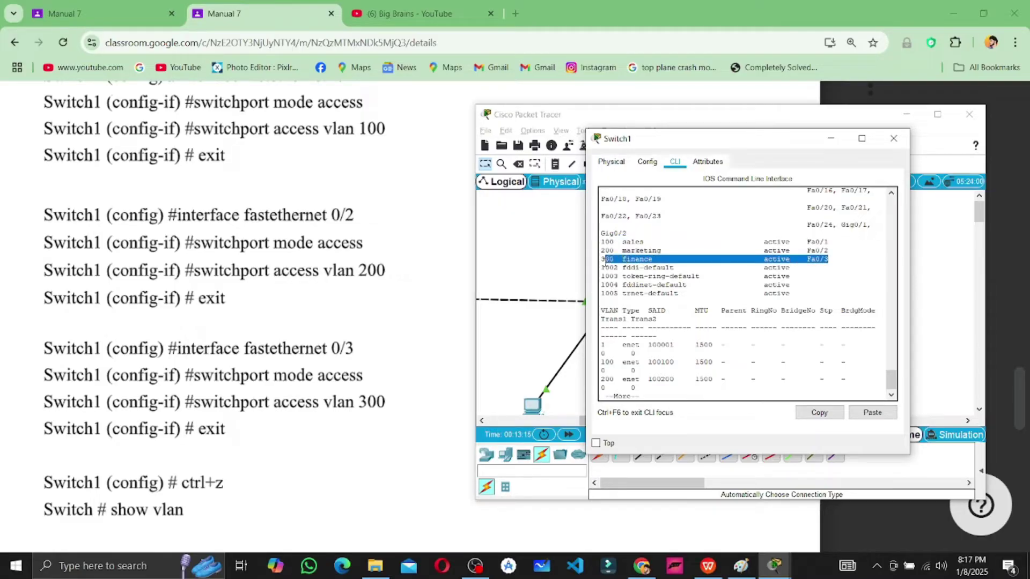
# Switch back to the lab manual and find its Step-06 Trunk Port Assignment section
pyautogui.click(321, 417)
pyautogui.scroll(-2, 320, 424)
pyautogui.scroll(-3, 312, 425)
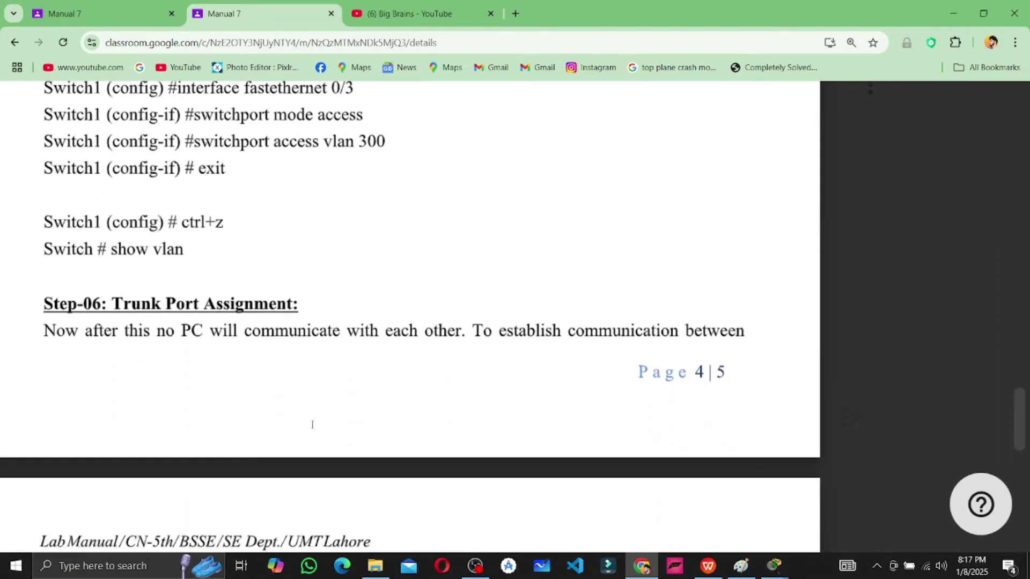
pyautogui.scroll(-1, 312, 425)
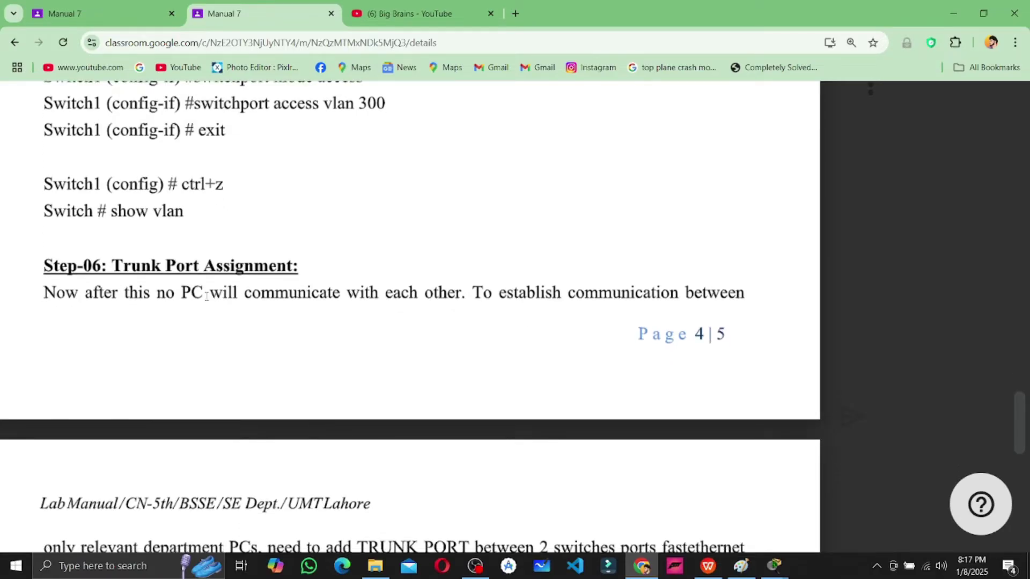
pyautogui.moveTo(44, 268); pyautogui.dragTo(282, 265)
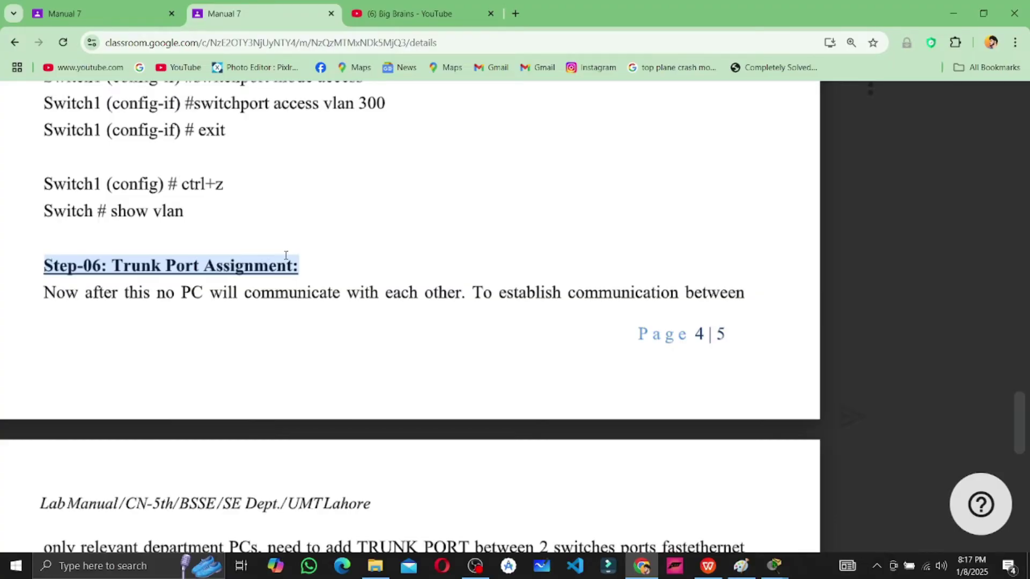
pyautogui.scroll(1, 322, 306)
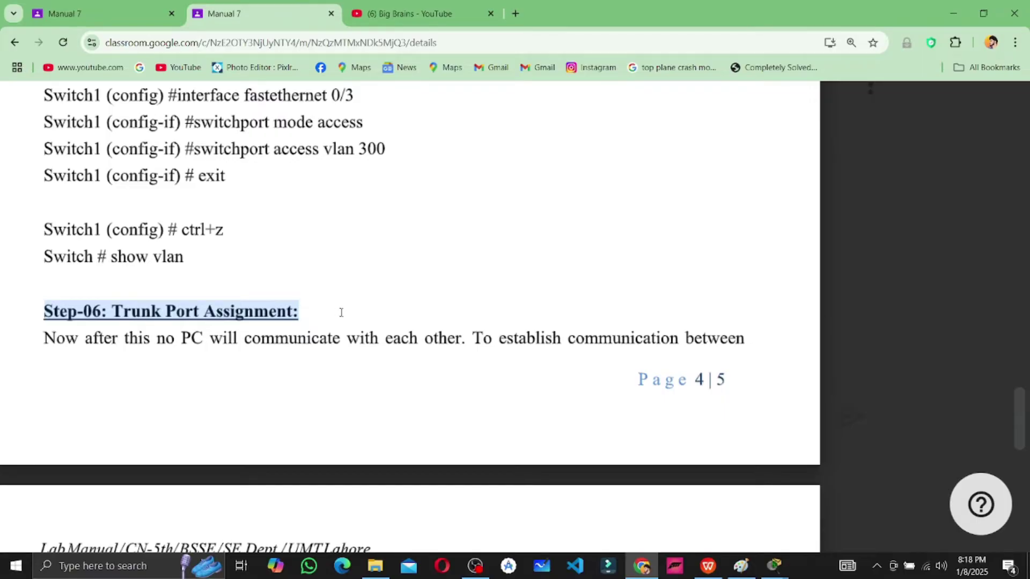
pyautogui.click(348, 311)
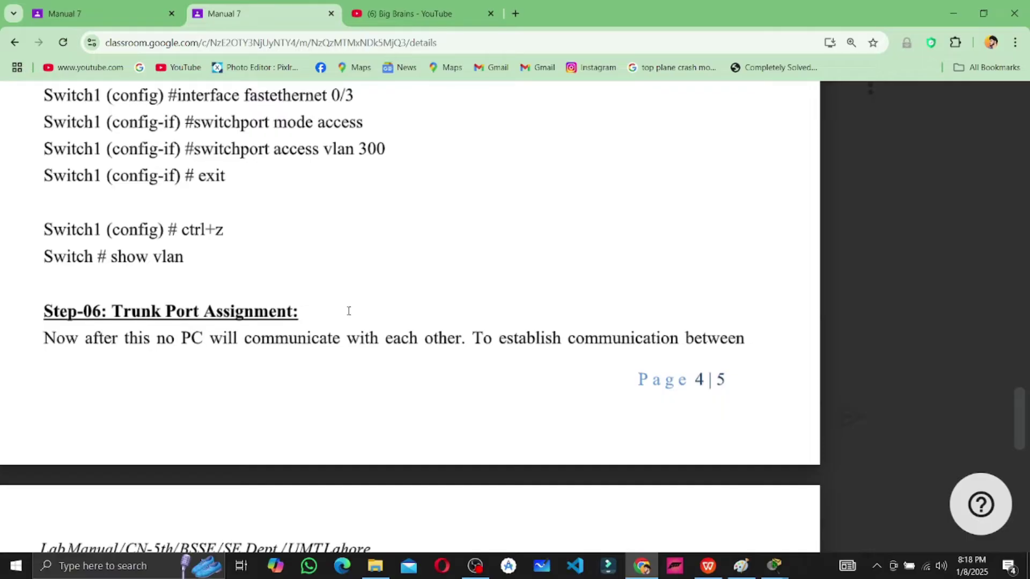
pyautogui.scroll(-2, 354, 309)
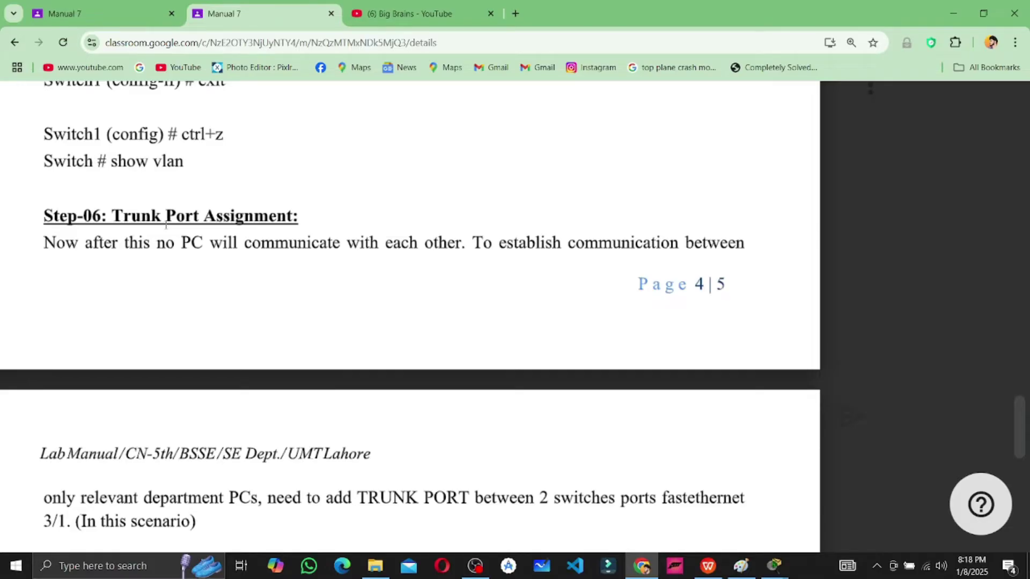
pyautogui.moveTo(112, 216); pyautogui.dragTo(298, 216)
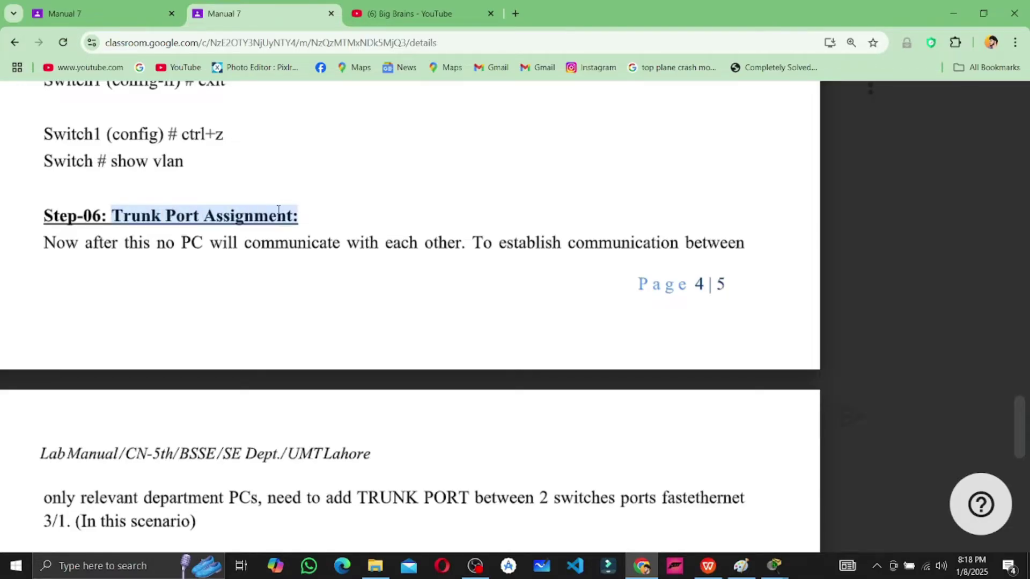
# Review the manual's earlier VLAN creation and port membership steps up to the Step-06 trunk section
pyautogui.scroll(2, 283, 209)
pyautogui.scroll(9, 284, 209)
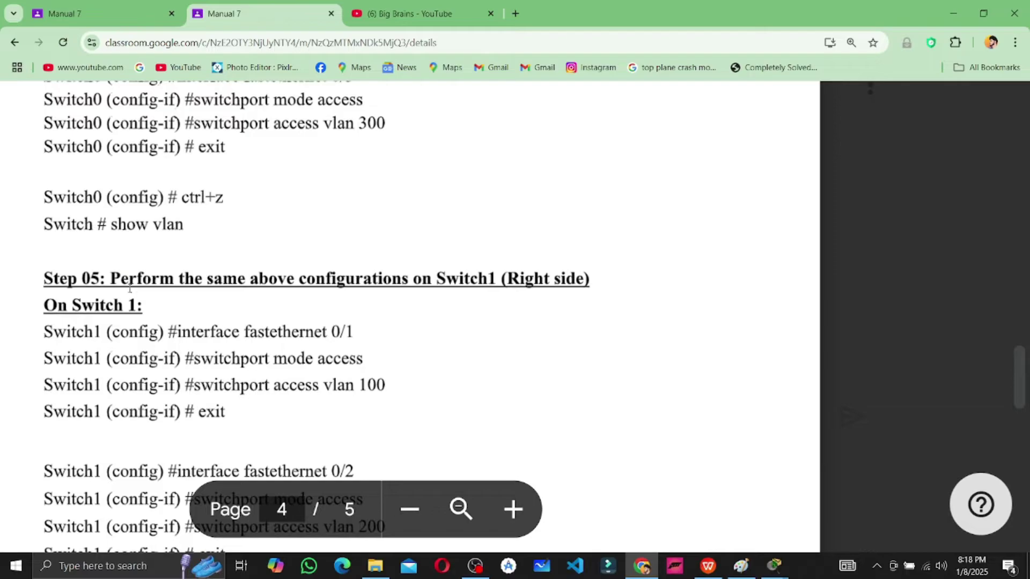
pyautogui.scroll(5, 140, 282)
pyautogui.scroll(12, 140, 282)
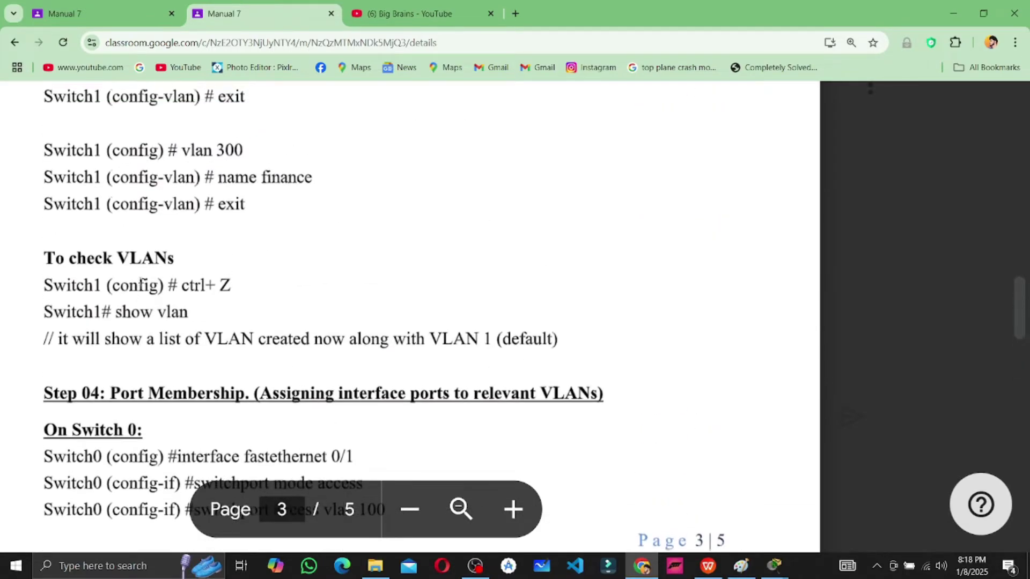
pyautogui.scroll(-18, 177, 387)
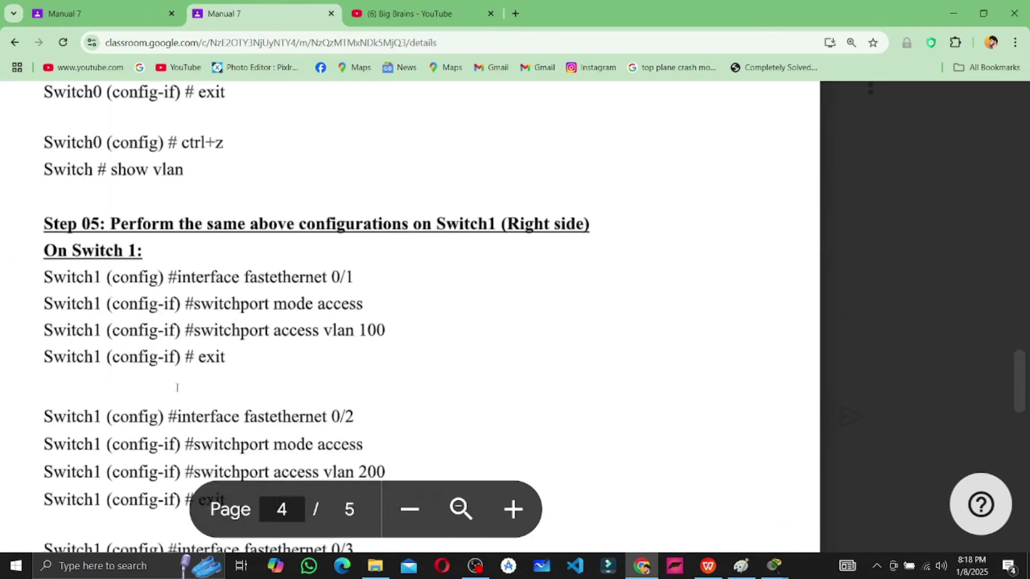
pyautogui.scroll(-1, 177, 388)
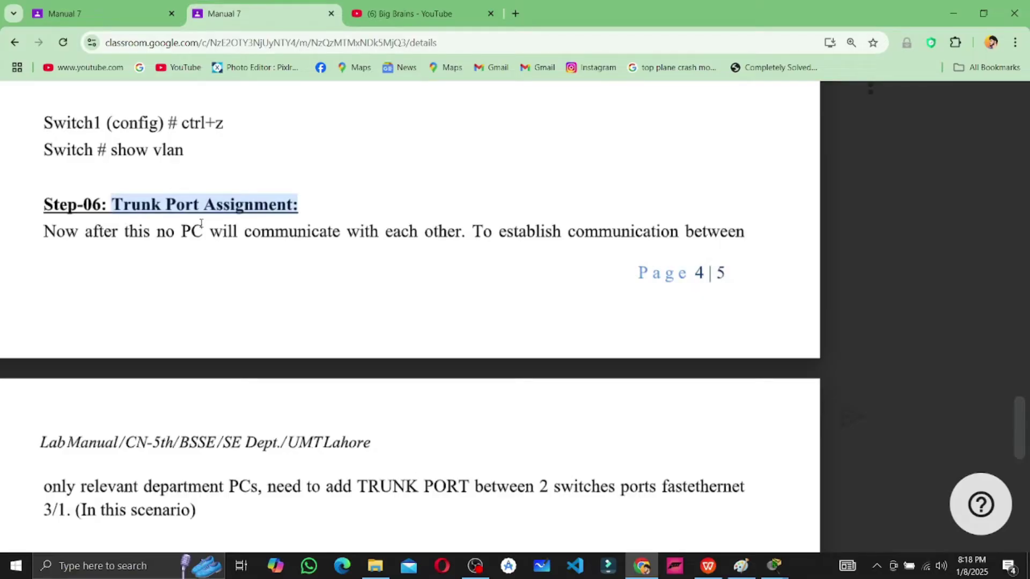
pyautogui.scroll(-6, 274, 236)
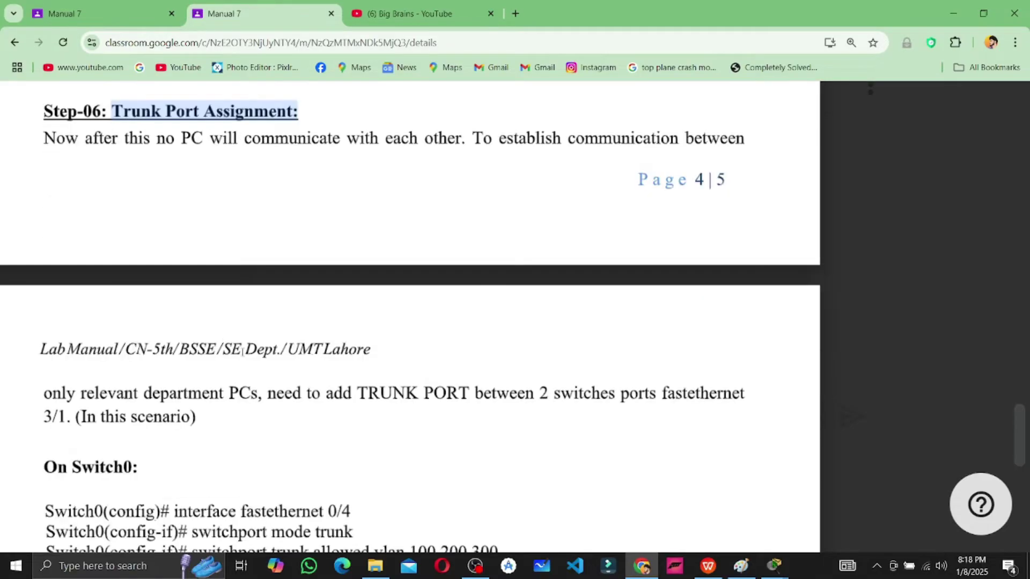
# Examine the Step-06 explanation of why a trunk port is needed between the two switches
pyautogui.scroll(1, 85, 276)
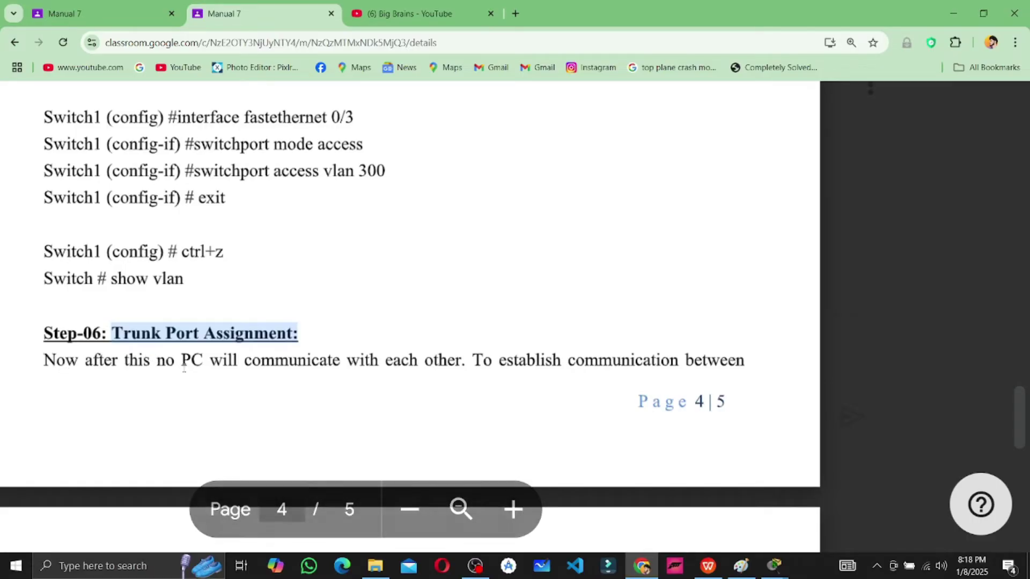
pyautogui.moveTo(465, 360); pyautogui.dragTo(67, 365)
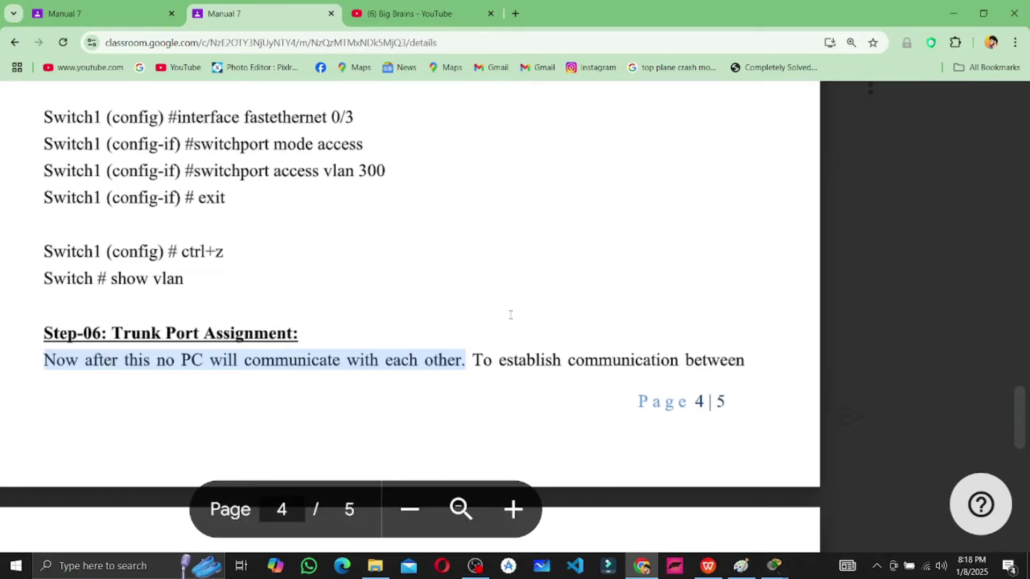
pyautogui.scroll(-1, 508, 315)
pyautogui.moveTo(568, 311); pyautogui.dragTo(767, 309)
pyautogui.scroll(-3, 561, 347)
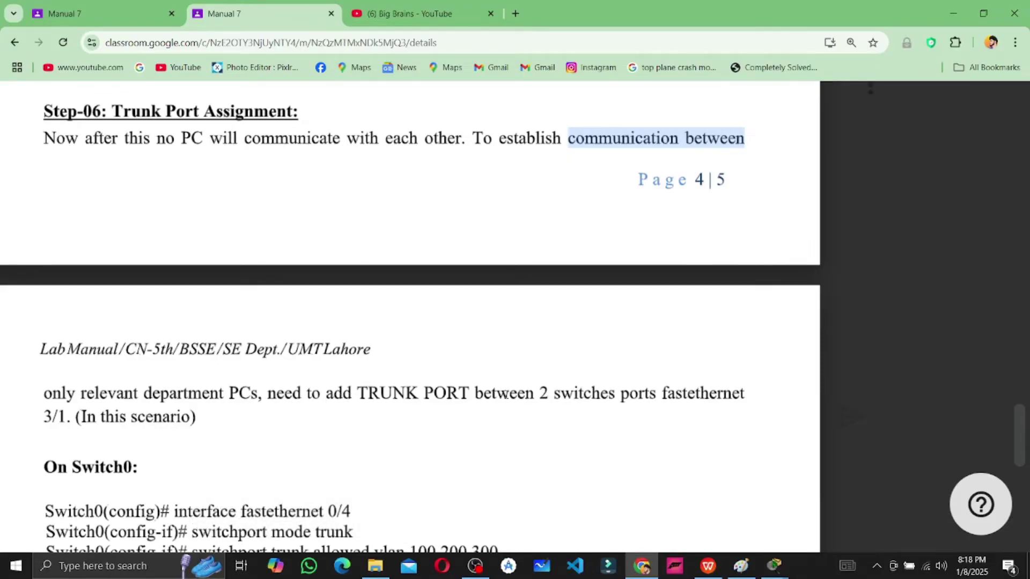
# Switch to Packet Tracer and examine Switch0, its PCs and the link between the two switches
pyautogui.hotkey('alt', 'Tab')
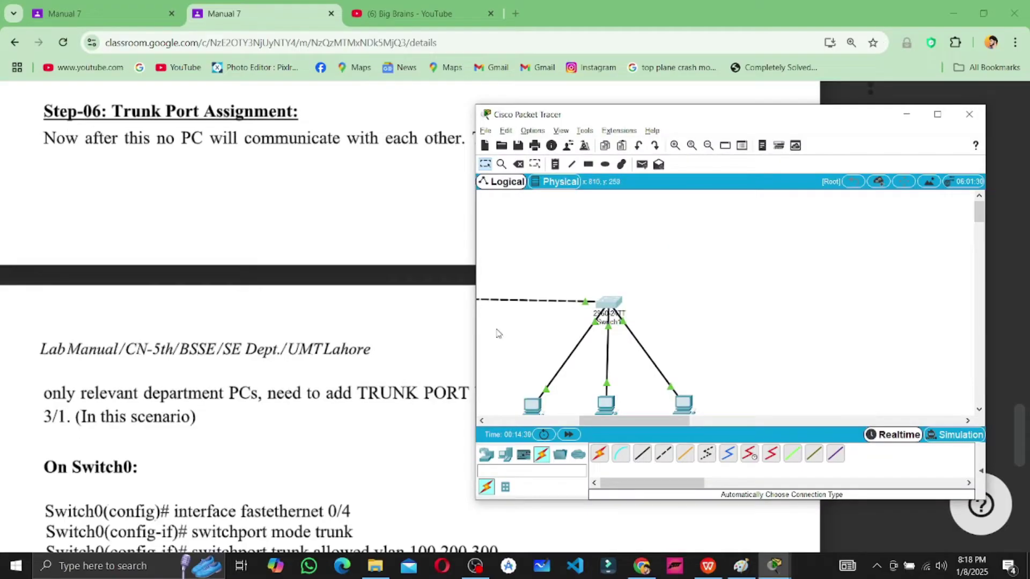
pyautogui.hscroll(-10, 501, 330)
pyautogui.scroll(-2, 502, 330)
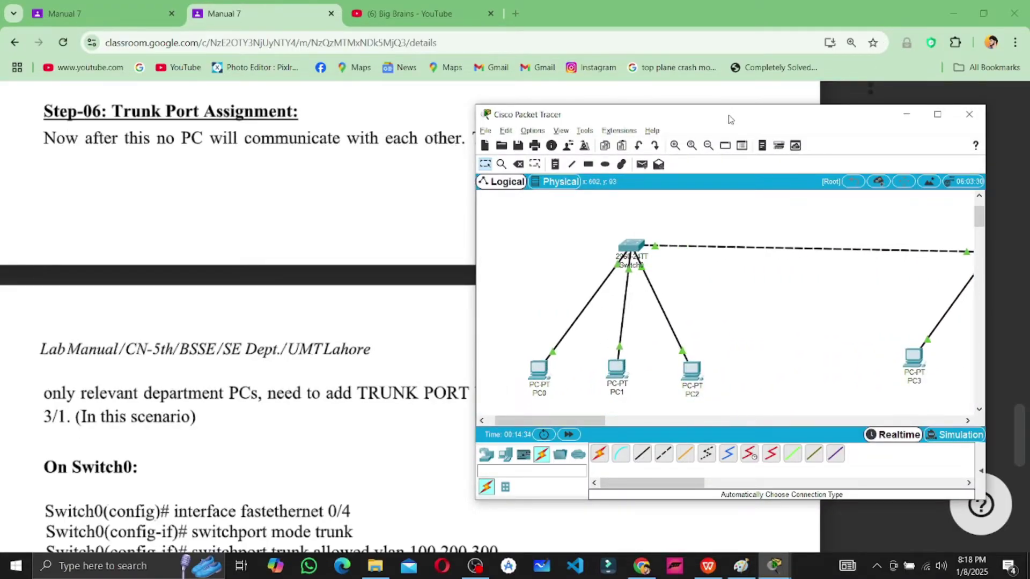
# Examine the PCs attached to both switches, and return to the opening sentence of the manual's Step-06 Trunk Port Assignment
pyautogui.click(531, 375)
pyautogui.click(663, 110)
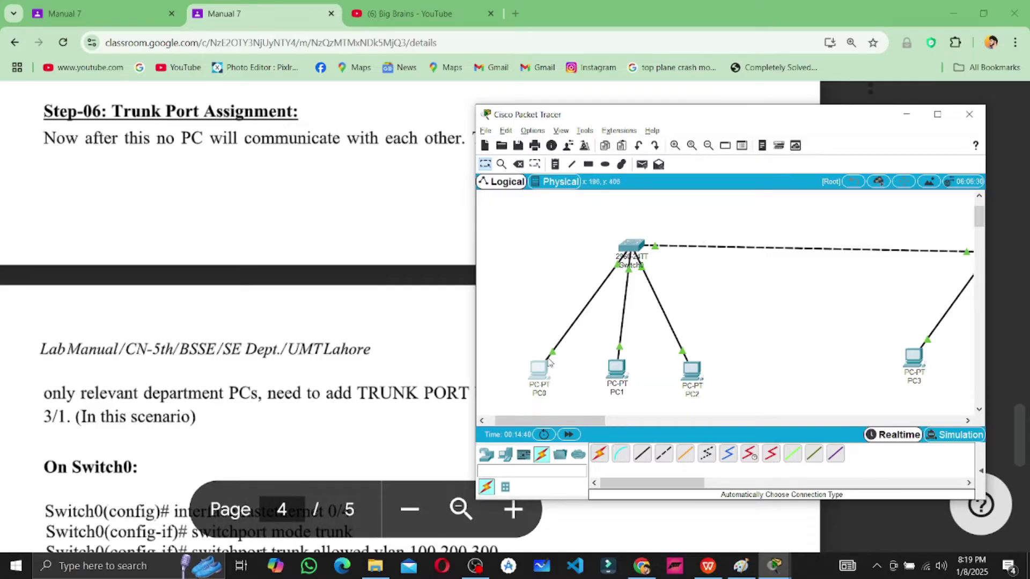
pyautogui.hscroll(5, 690, 356)
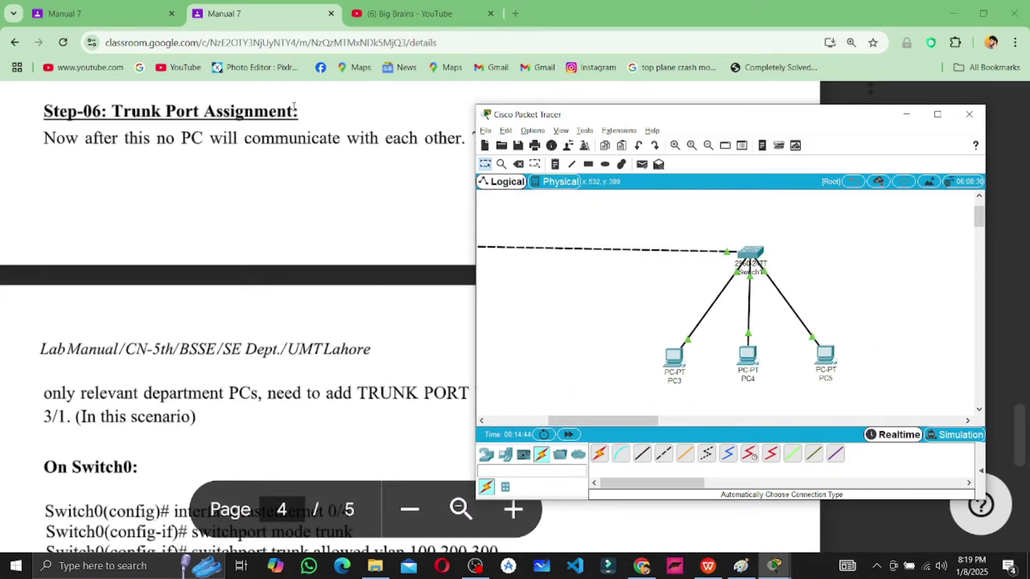
pyautogui.moveTo(45, 138); pyautogui.dragTo(340, 138)
pyautogui.moveTo(255, 134); pyautogui.dragTo(610, 140)
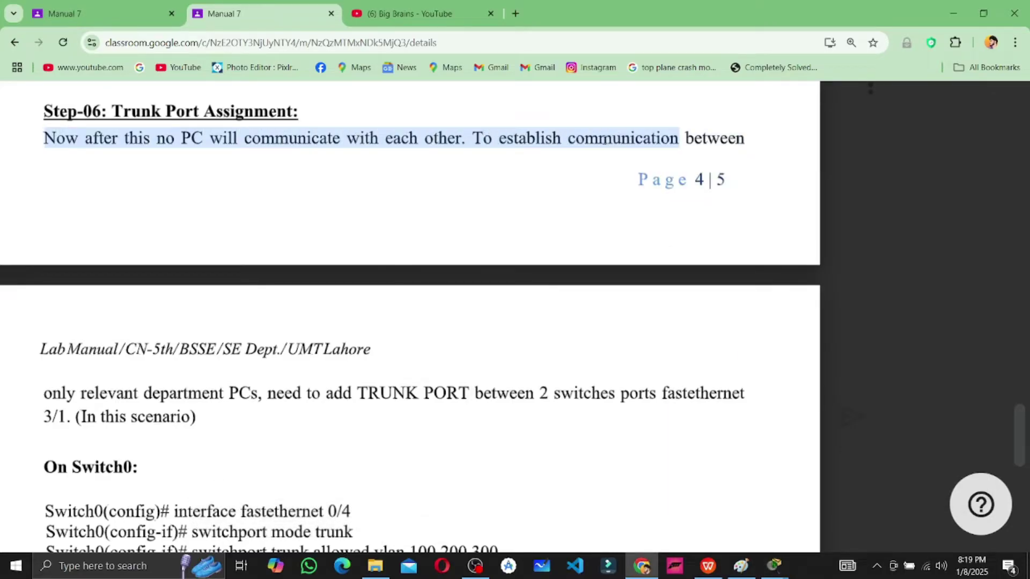
# Switch to the WPS presentation to review the hand-drawn VLAN diagram of the two buildings' departments, and return to the manual
pyautogui.hotkey('alt', 'Tab')
pyautogui.hotkey('alt', 'Tab')
pyautogui.hotkey('alt', 'Tab')
pyautogui.hotkey('alt', 'Tab')
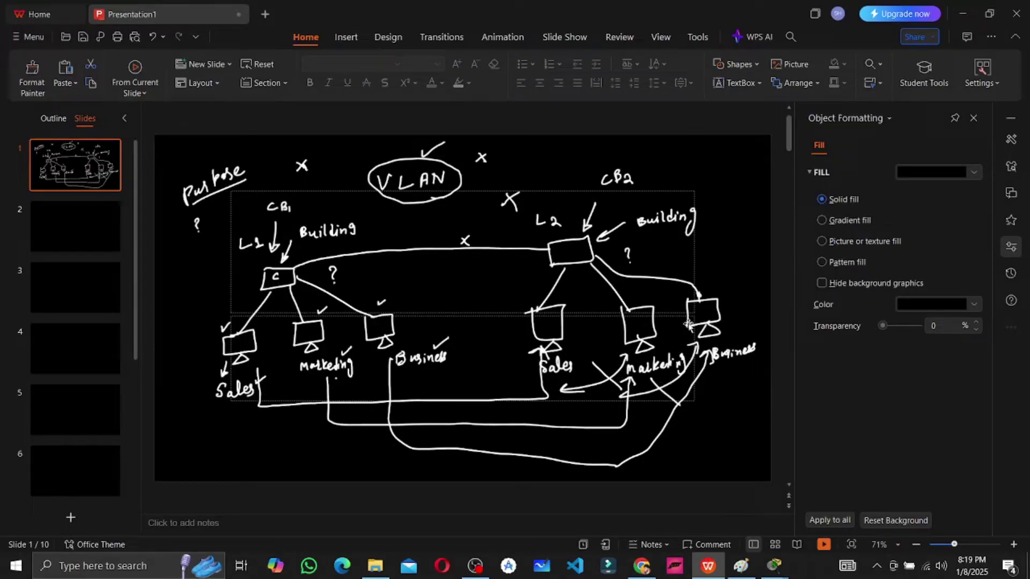
pyautogui.hotkey('alt', 'Tab')
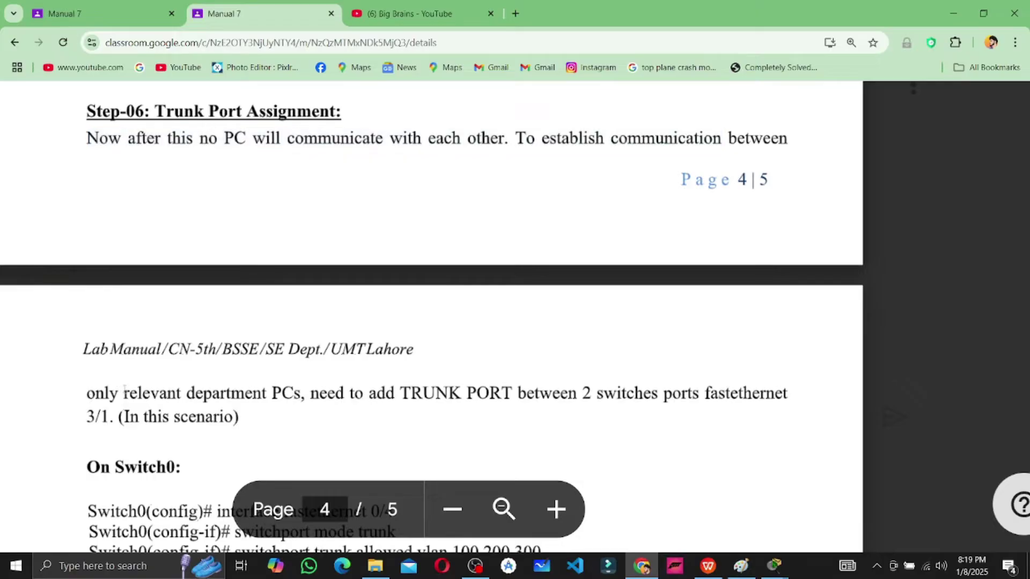
# Read the manual's trunk port requirement and the trunk commands listed for Switch0 and Switch1
pyautogui.moveTo(129, 394); pyautogui.dragTo(403, 393)
pyautogui.click(495, 390)
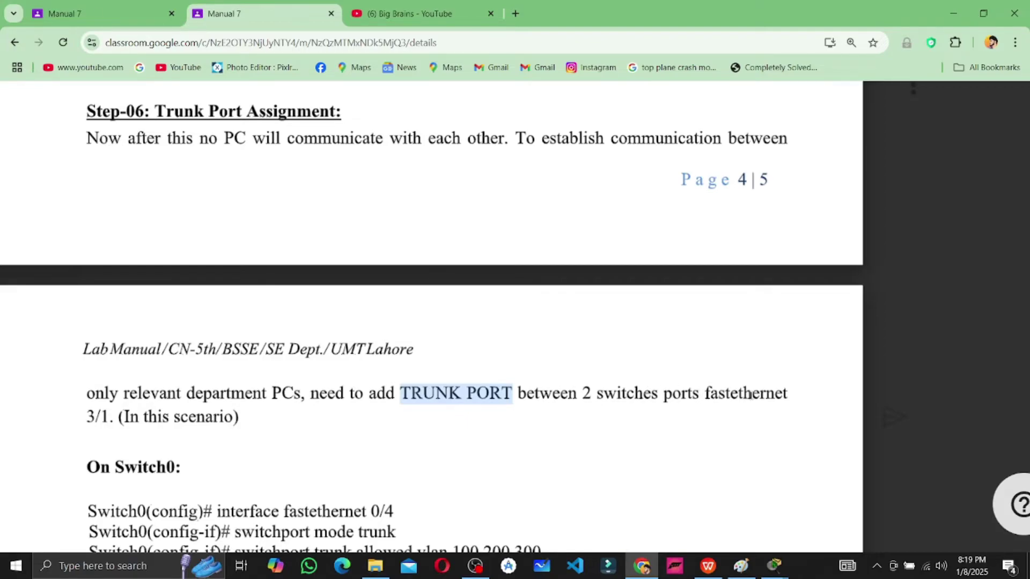
pyautogui.scroll(-4, 293, 410)
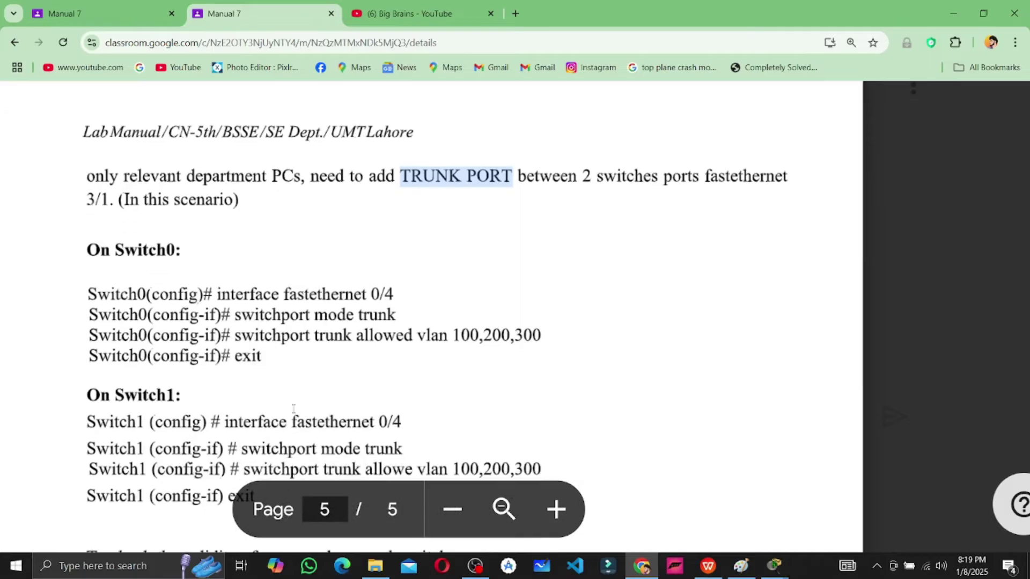
pyautogui.moveTo(88, 278); pyautogui.dragTo(229, 317)
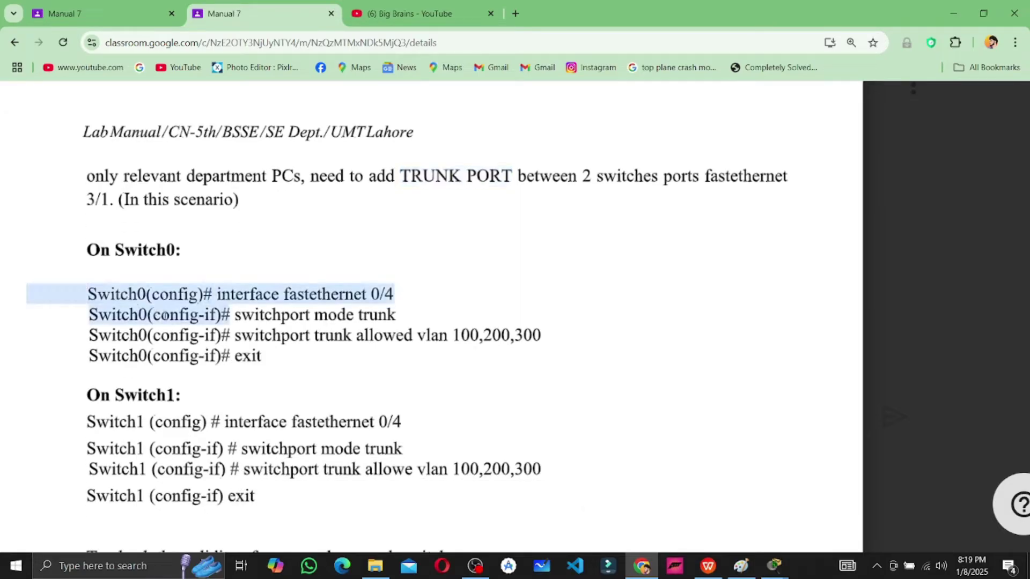
pyautogui.moveTo(165, 316); pyautogui.dragTo(289, 357)
pyautogui.scroll(-1, 288, 356)
pyautogui.moveTo(86, 344); pyautogui.dragTo(286, 434)
# Switch to Packet Tracer and inspect Switch0's physical view and its list of interfaces
pyautogui.hotkey('alt', 'Tab')
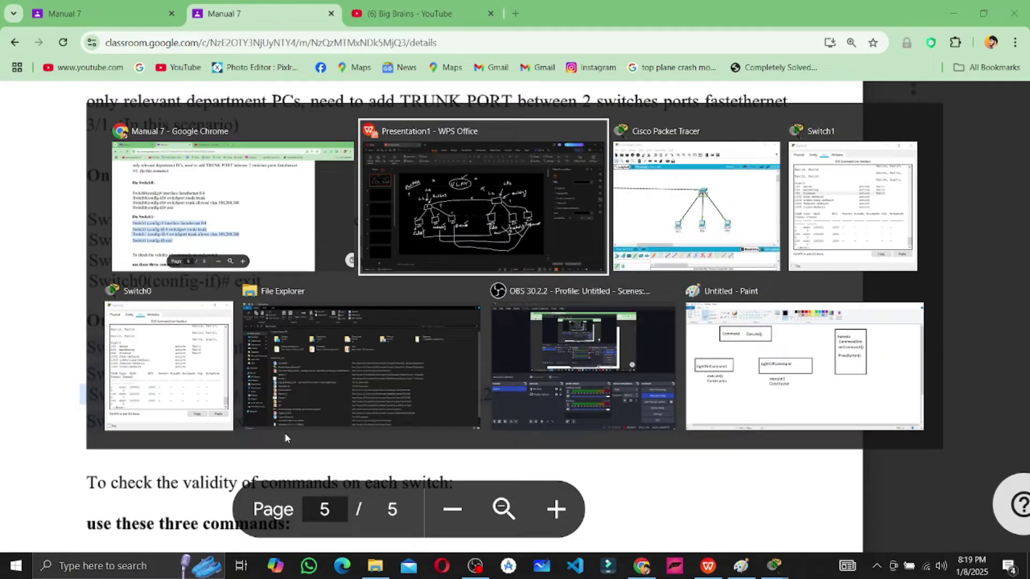
pyautogui.hotkey('alt', 'Tab')
pyautogui.hotkey('alt', 'Tab')
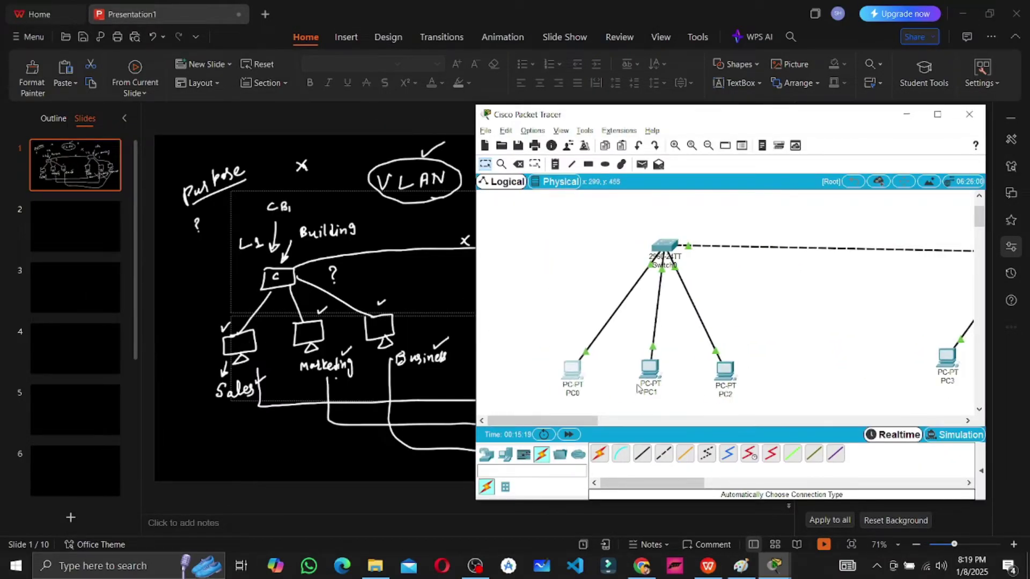
pyautogui.click(578, 375)
pyautogui.click(660, 115)
pyautogui.click(665, 247)
pyautogui.click(593, 137)
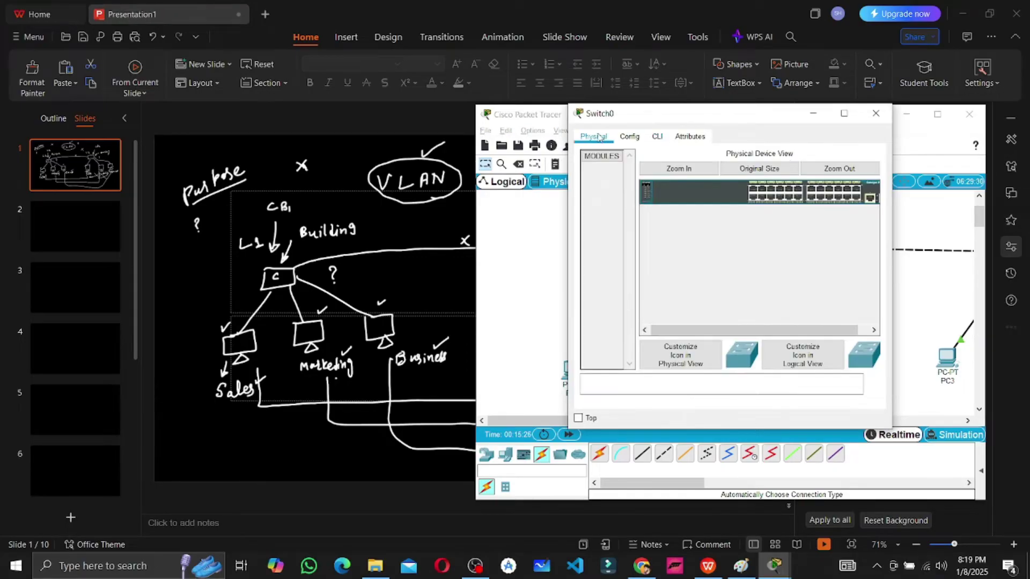
pyautogui.click(629, 137)
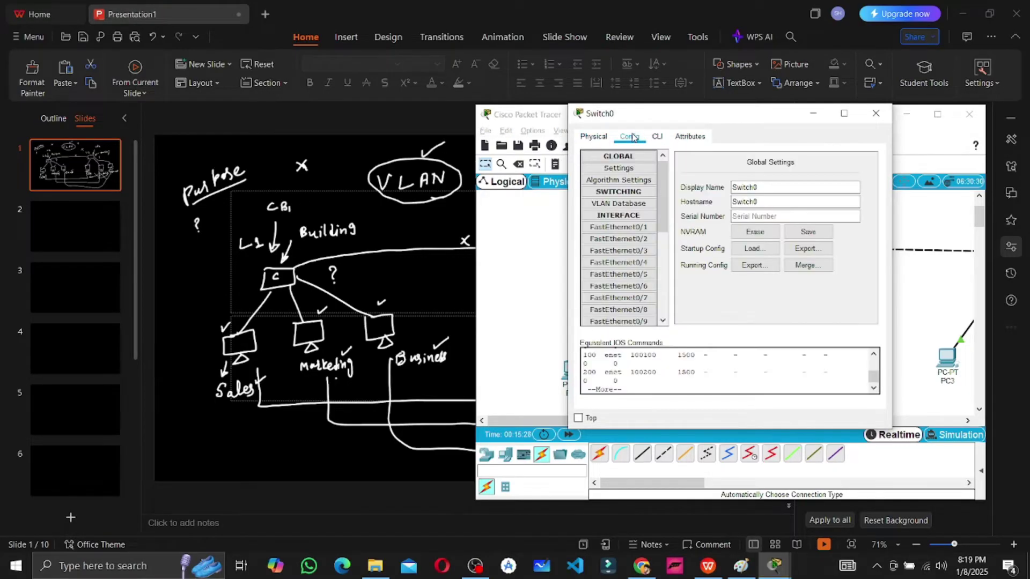
pyautogui.scroll(-5, 626, 241)
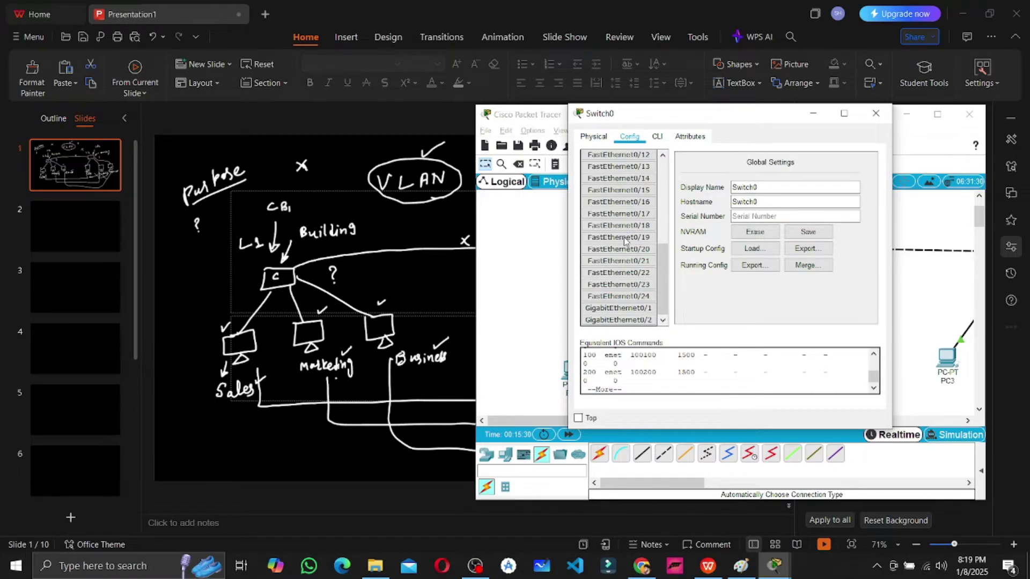
pyautogui.scroll(5, 624, 241)
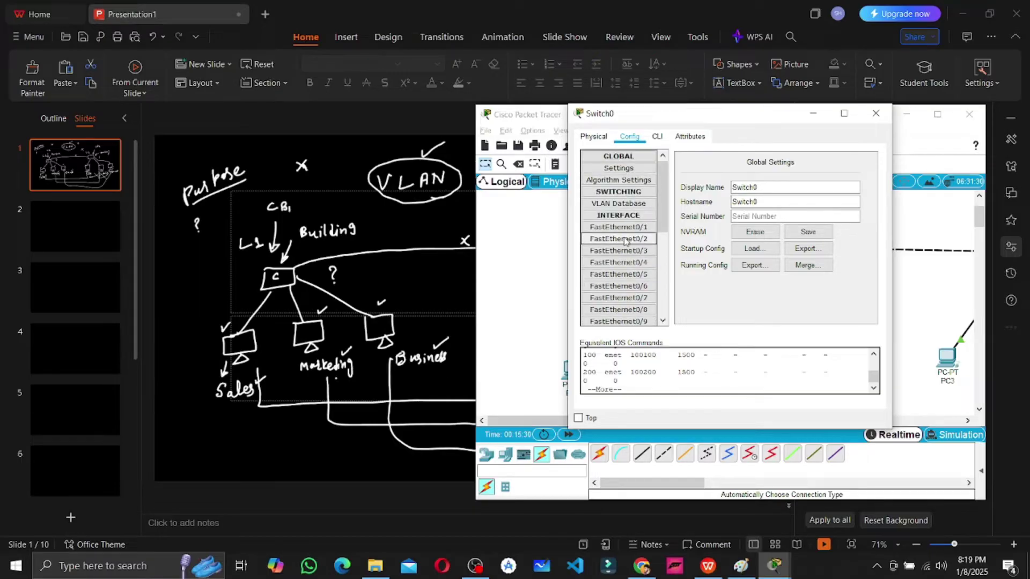
pyautogui.click(602, 141)
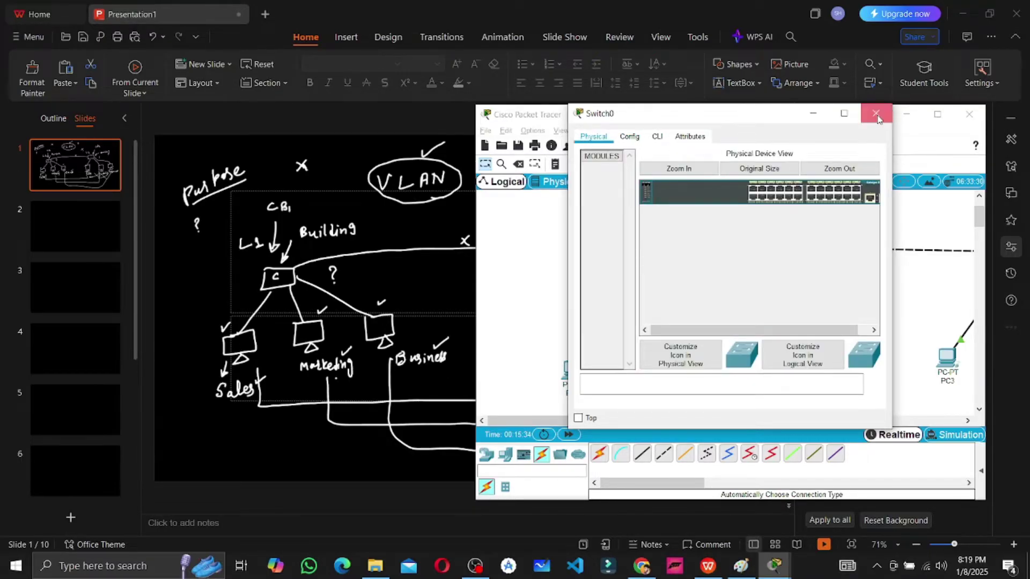
pyautogui.click(877, 114)
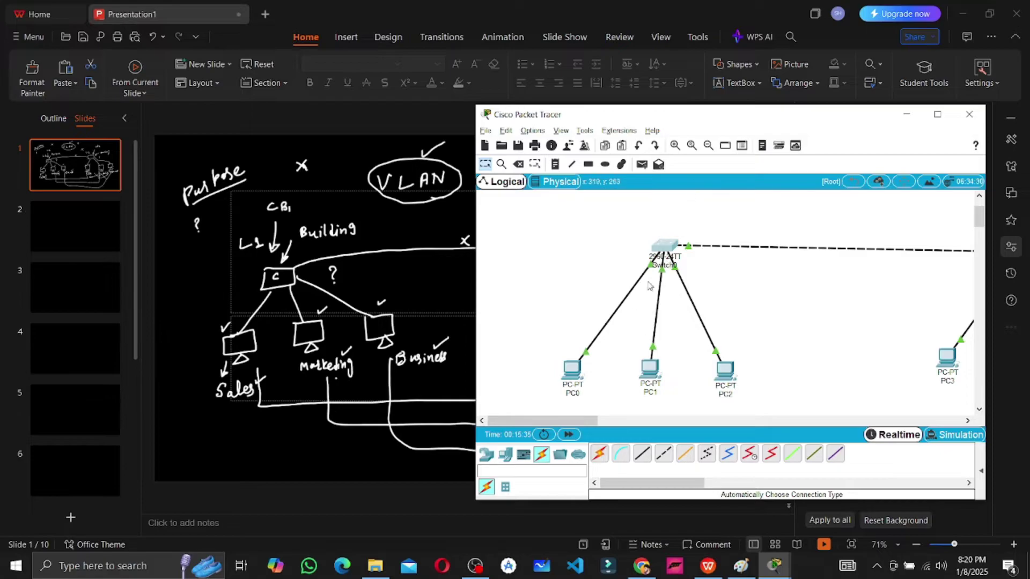
# Examine the link between Switch0 and Switch1 in the logical topology
pyautogui.hscroll(3, 696, 270)
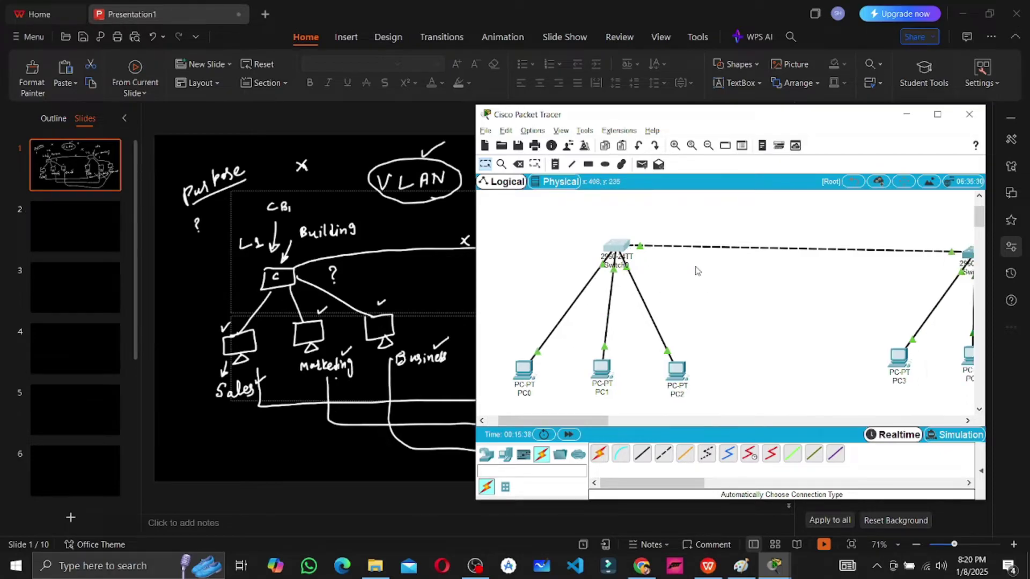
pyautogui.hscroll(4, 696, 270)
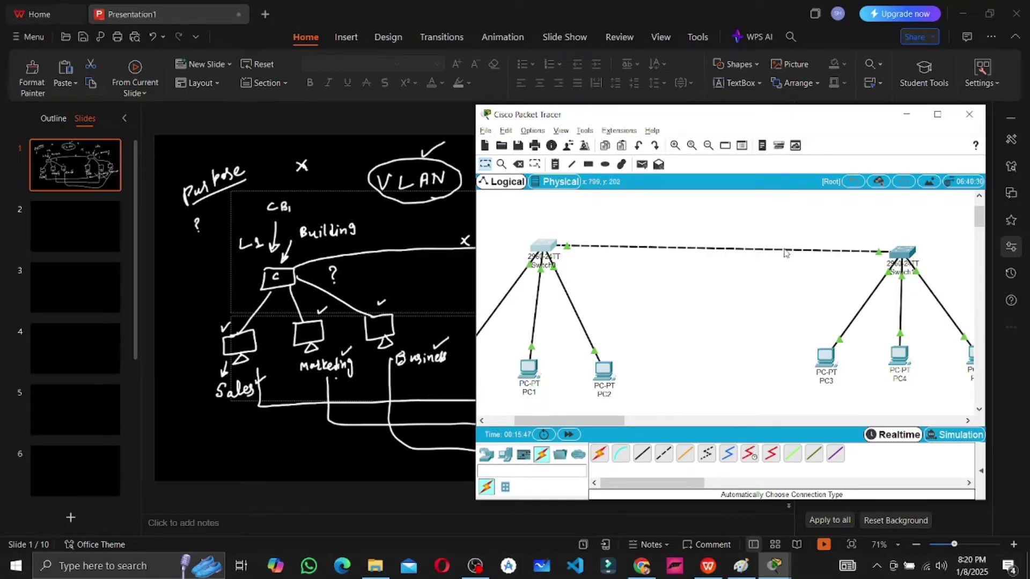
pyautogui.hscroll(-3, 758, 262)
# Switch to the lab manual and review both switches' trunk commands, including the allowed VLAN list 100,200,300
pyautogui.hotkey('alt', 'Tab')
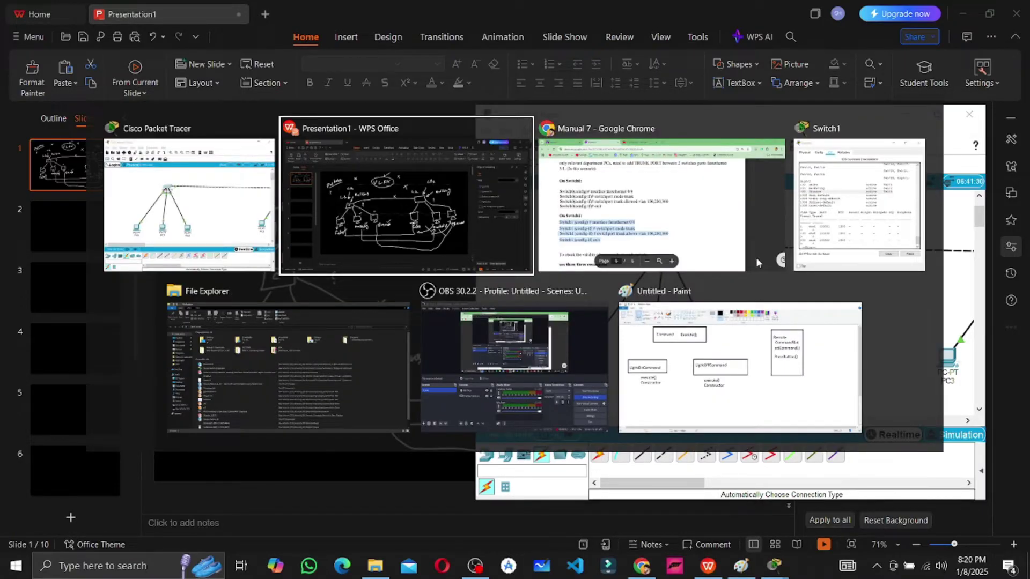
pyautogui.hotkey('alt', 'Tab')
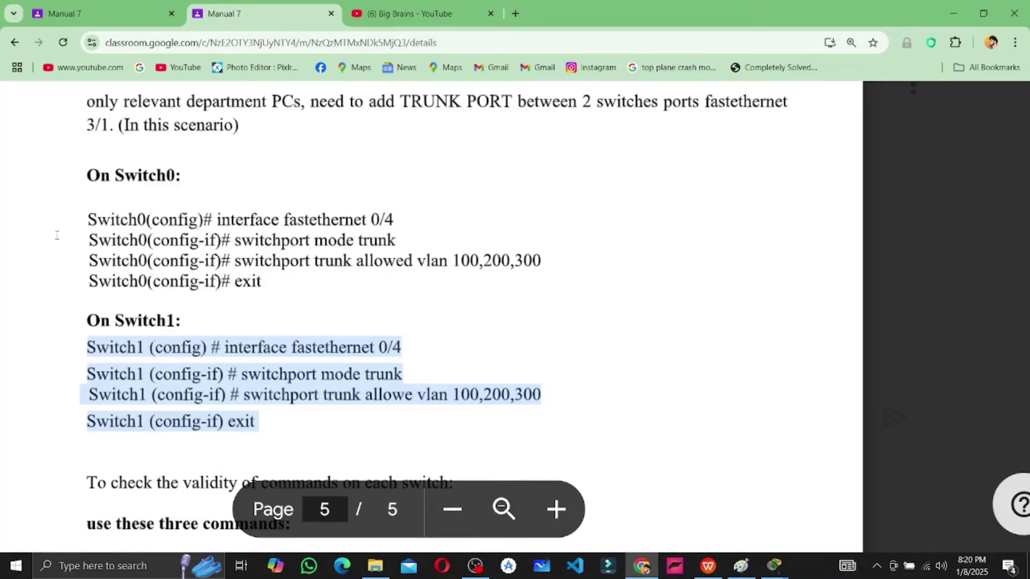
pyautogui.moveTo(86, 215); pyautogui.dragTo(274, 290)
pyautogui.doubleClick(117, 354)
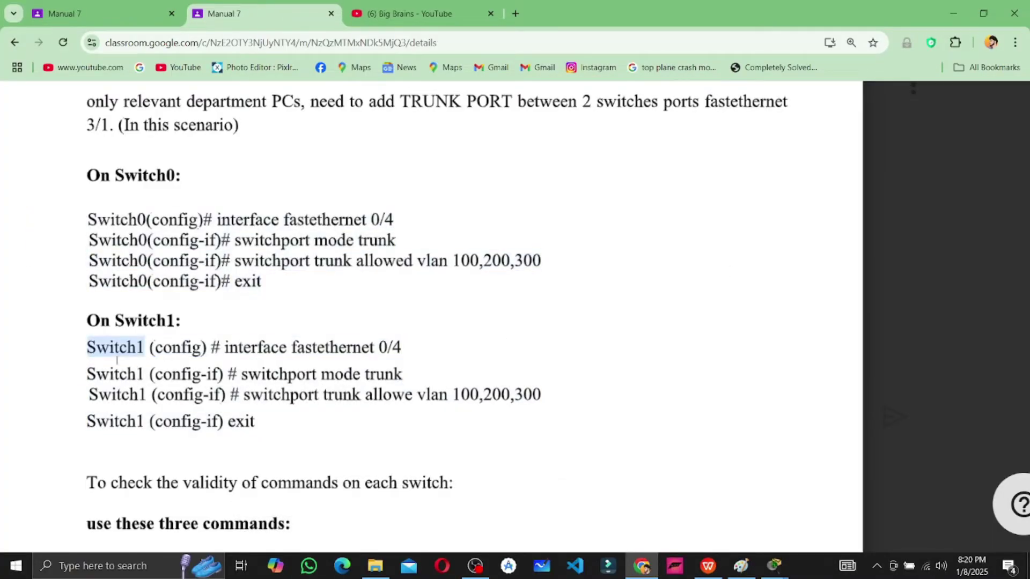
pyautogui.moveTo(117, 360); pyautogui.dragTo(268, 424)
pyautogui.click(268, 422)
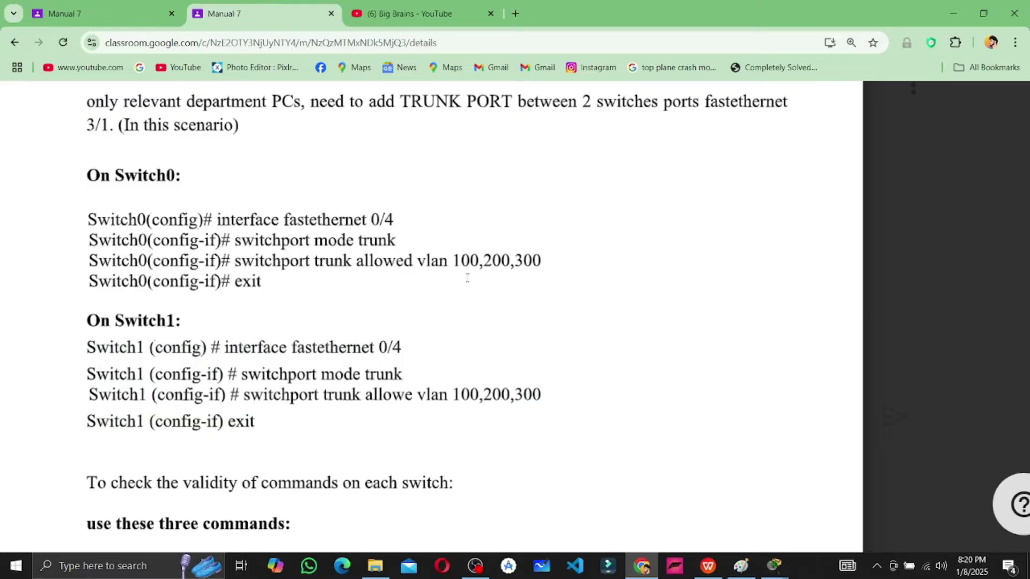
pyautogui.doubleClick(479, 261)
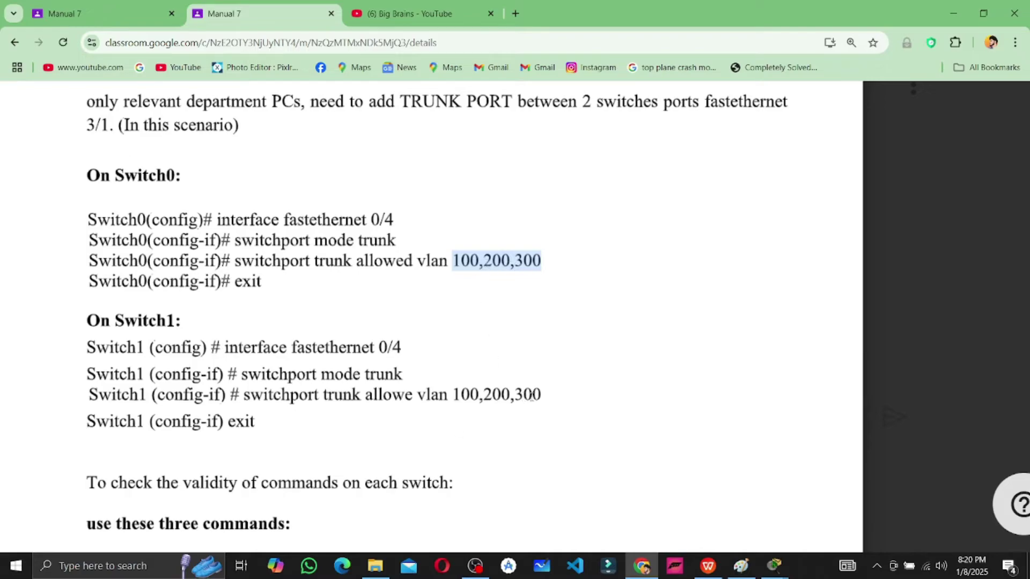
pyautogui.click(547, 395)
# Switch to Packet Tracer, open Switch0's command line and page through the pending VLAN listing to reach the prompt
pyautogui.hotkey('alt', 'Tab')
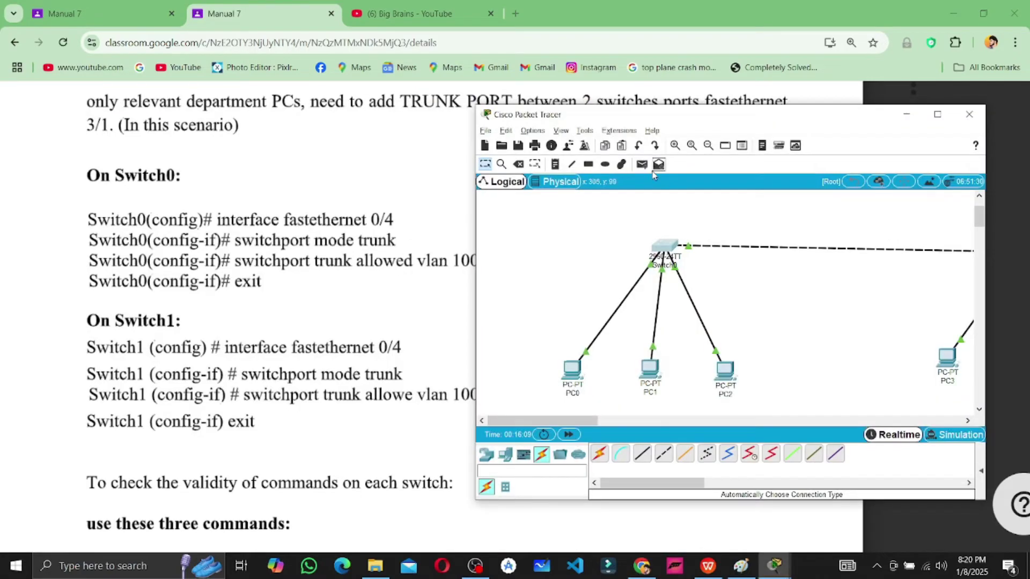
pyautogui.click(663, 244)
pyautogui.click(442, 136)
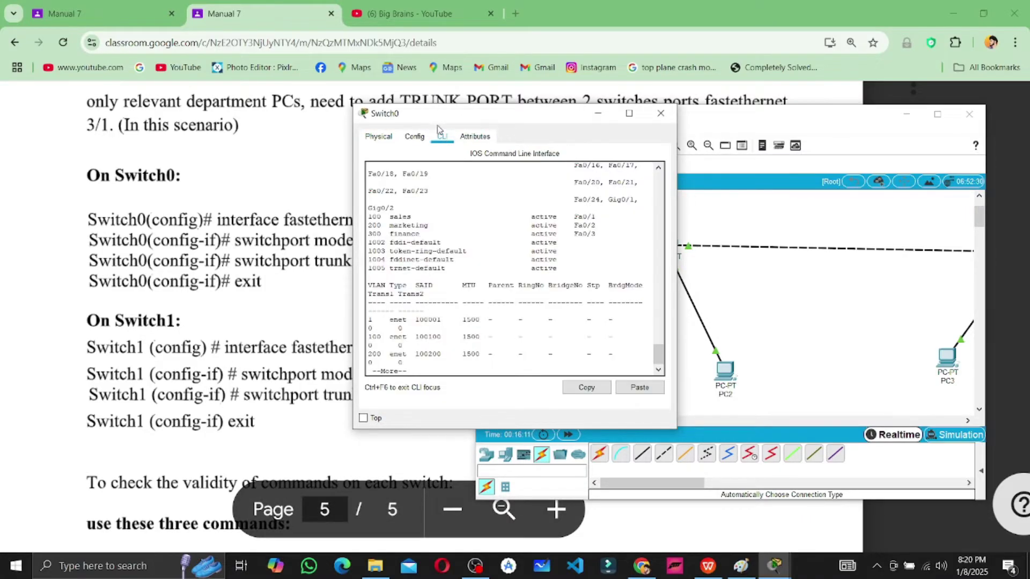
pyautogui.moveTo(437, 114); pyautogui.dragTo(599, 122)
pyautogui.press('space')
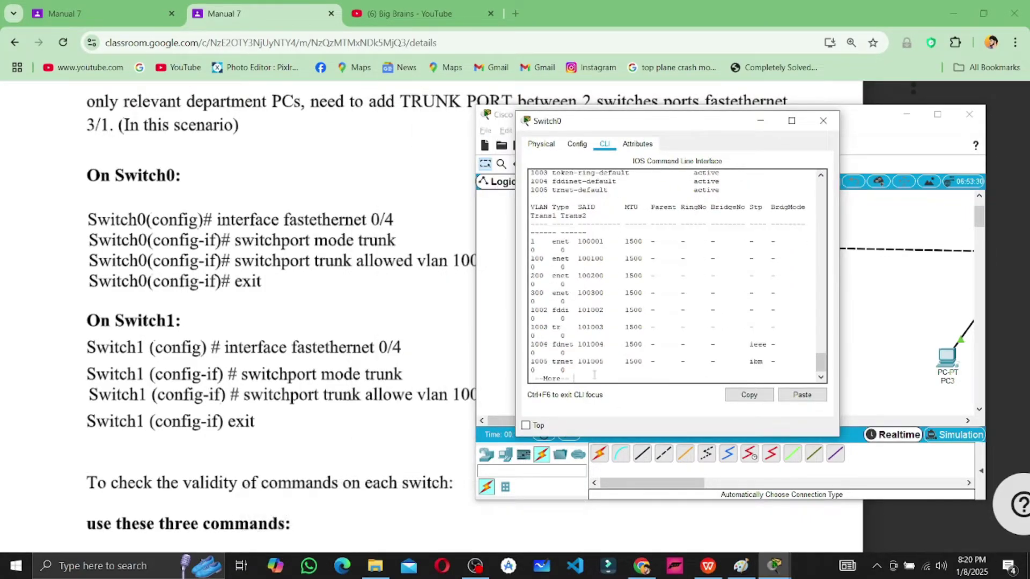
pyautogui.press('Return')
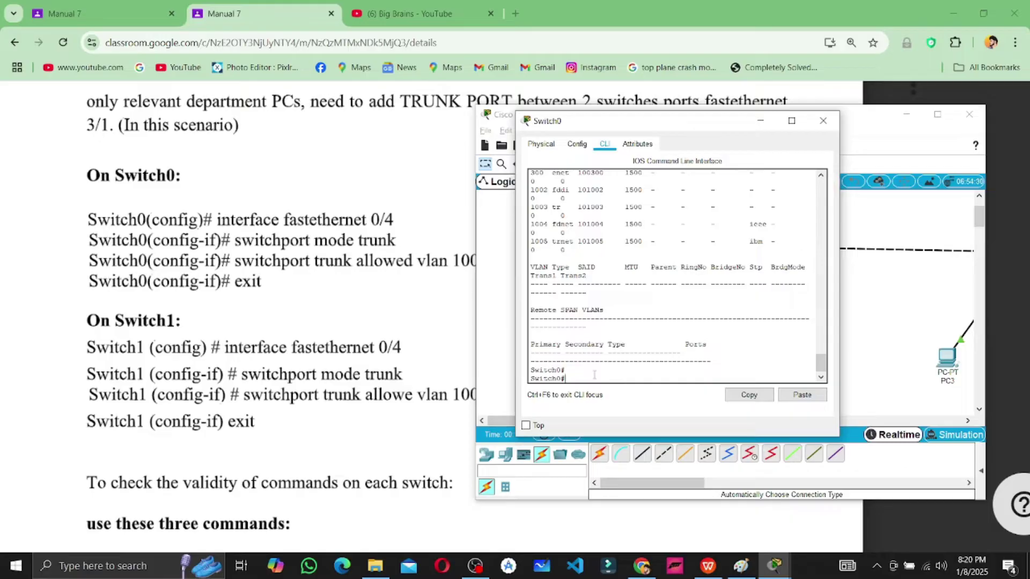
# Enter Switch0's global configuration mode with enable and config terminal, and select interface fastethernet 0/4
pyautogui.write('enable')
pyautogui.press('Return')
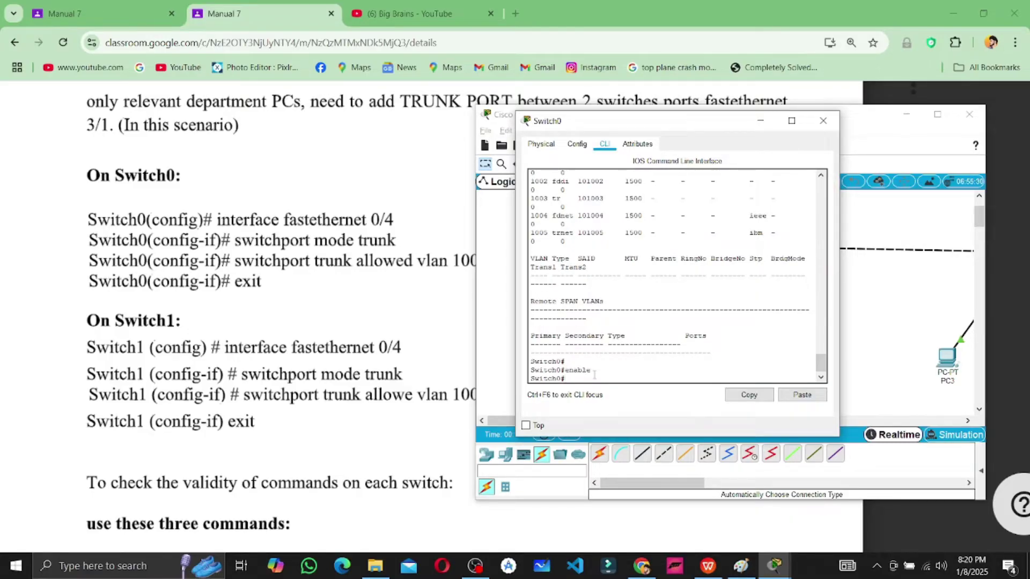
pyautogui.write('config terminal')
pyautogui.press('Return')
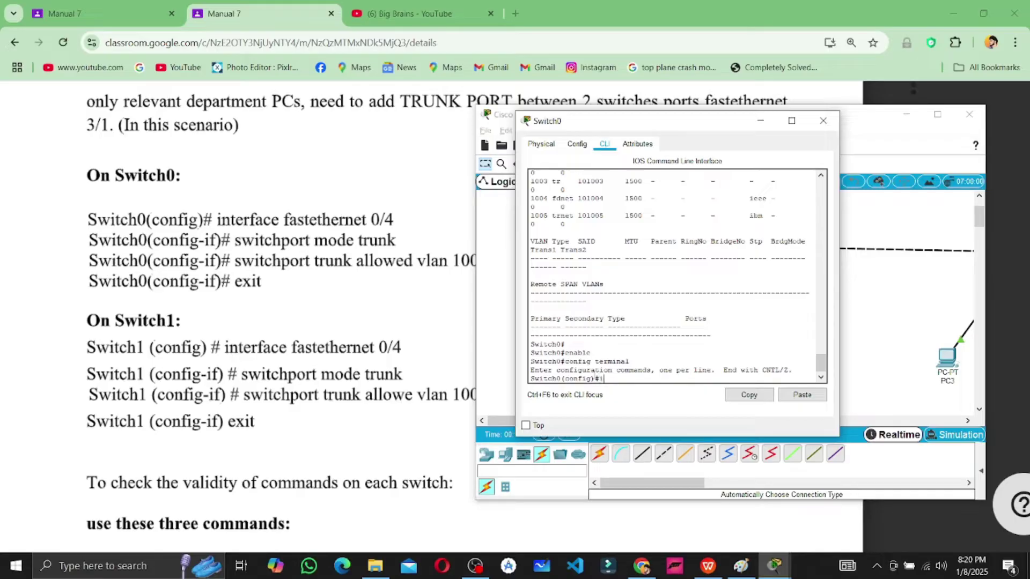
pyautogui.write('interface fastethernet 0')
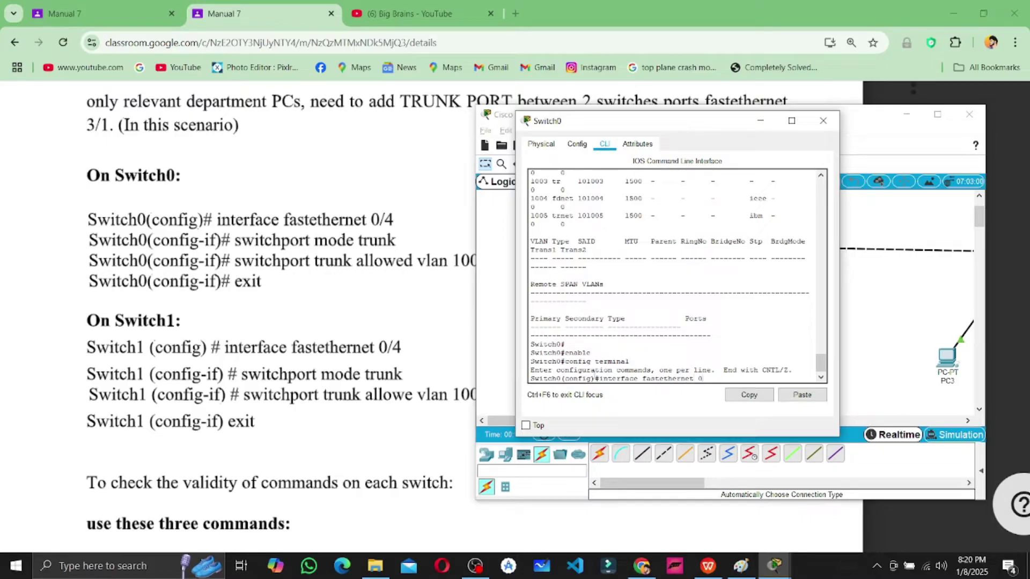
pyautogui.write('/4')
pyautogui.press('Return')
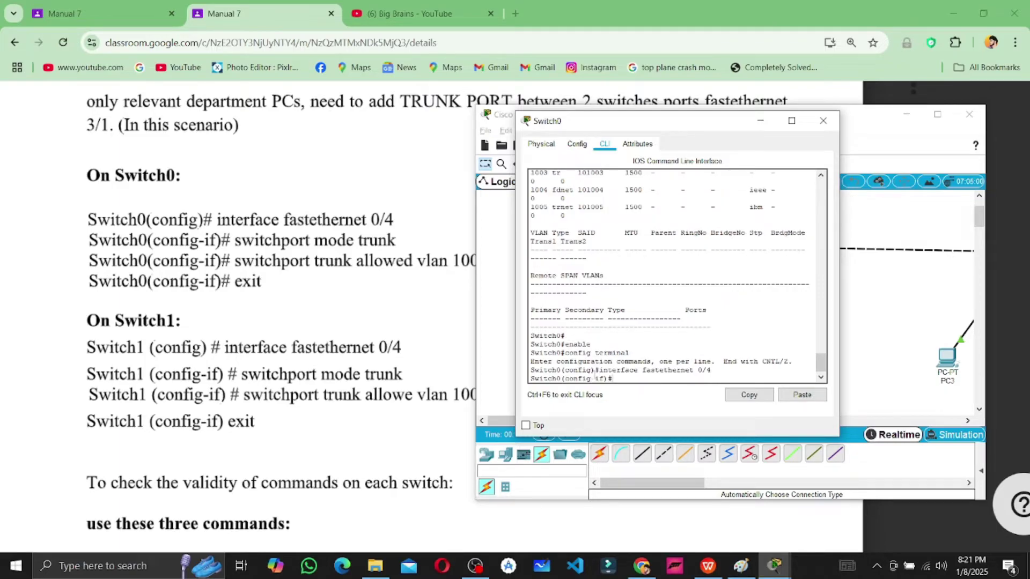
# Put Switch0's FastEthernet 0/4 into trunk mode with the command switchport mode trunk
pyautogui.write('swi')
pyautogui.write('tchpor')
pyautogui.write('t mode')
pyautogui.write(' trun')
pyautogui.write('k')
pyautogui.press('Return')
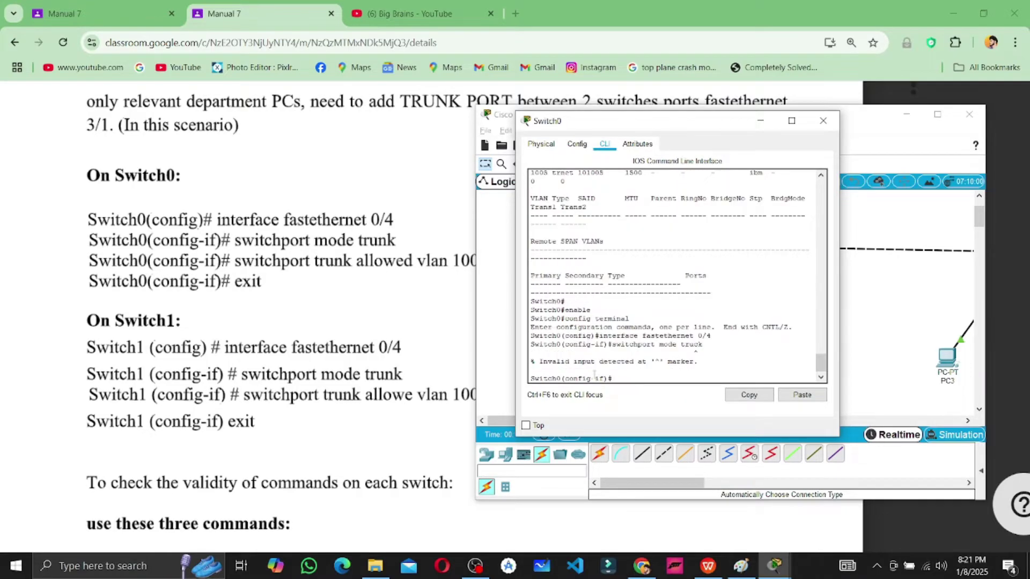
pyautogui.press('Up')
pyautogui.press('BackSpace')
pyautogui.write('n')
pyautogui.press('Return')
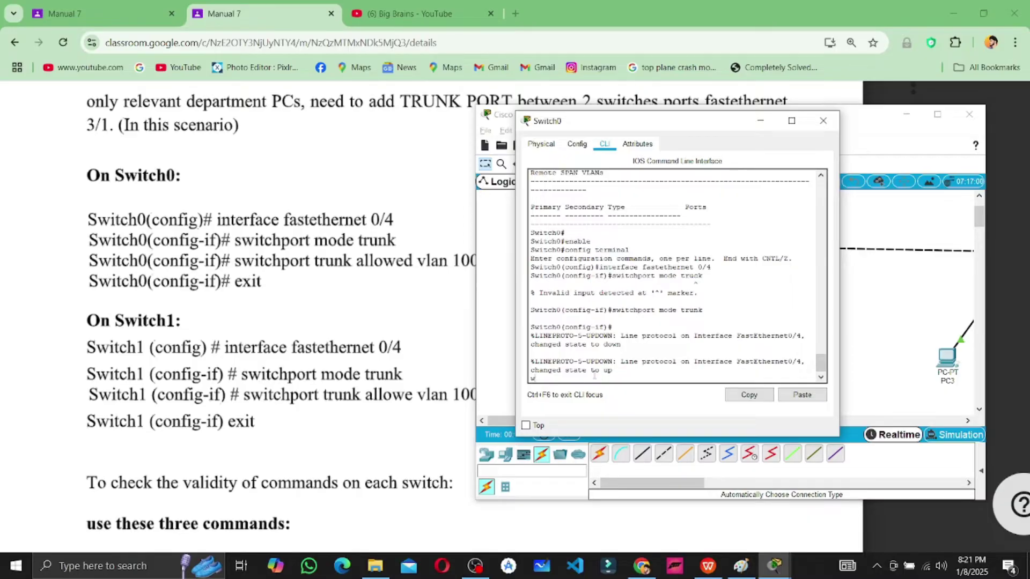
# Allow VLANs 100, 200 and 300 on Switch0's trunk with switchport trunk allowed vlan 100,200,300
pyautogui.write('itchport trunk allowed vlan 100')
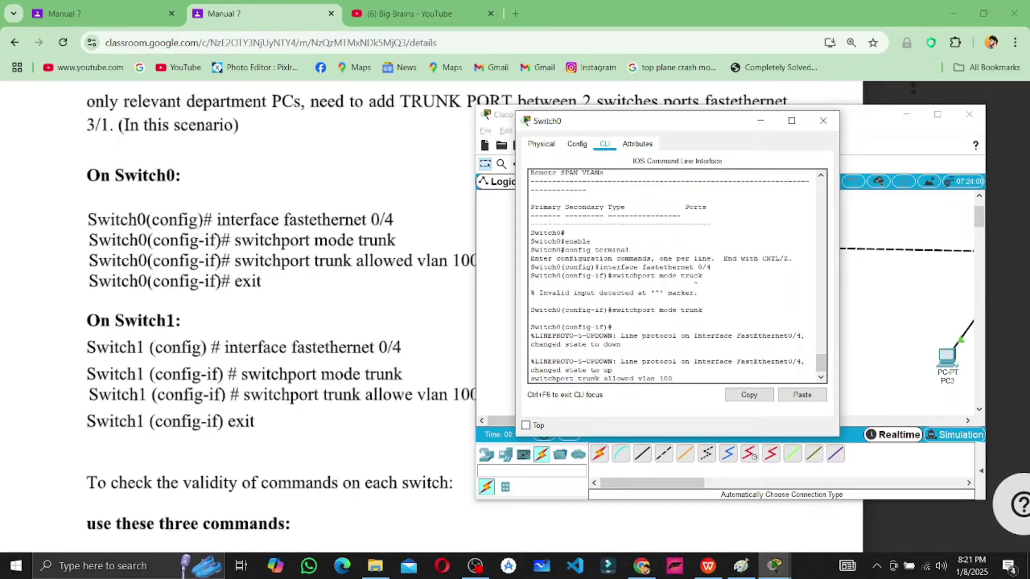
pyautogui.write(',200,300')
pyautogui.press('Return')
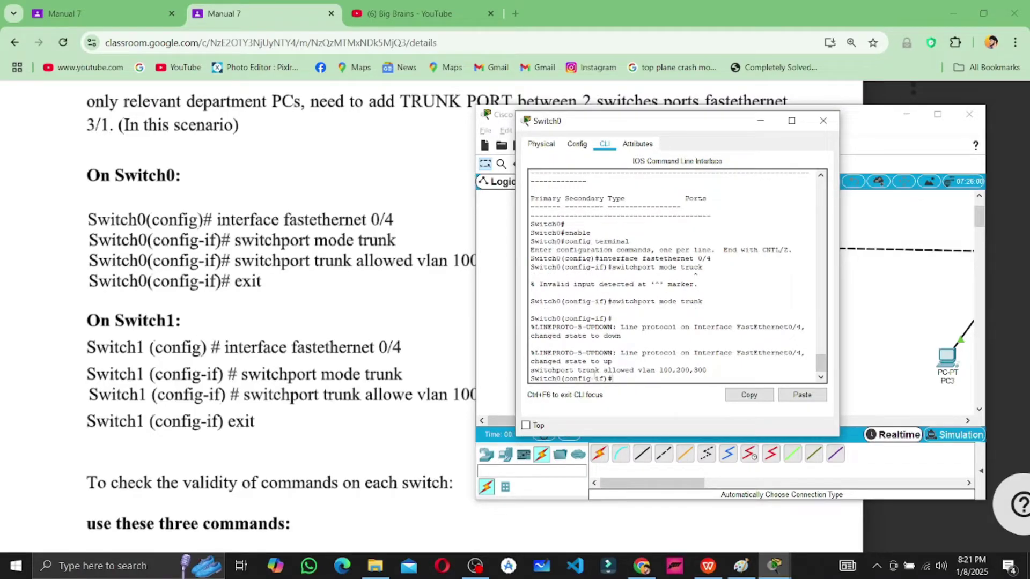
# Leave the FastEthernet 0/4 interface mode on Switch0 with exit and close the switch's window
pyautogui.write('exit')
pyautogui.press('Return')
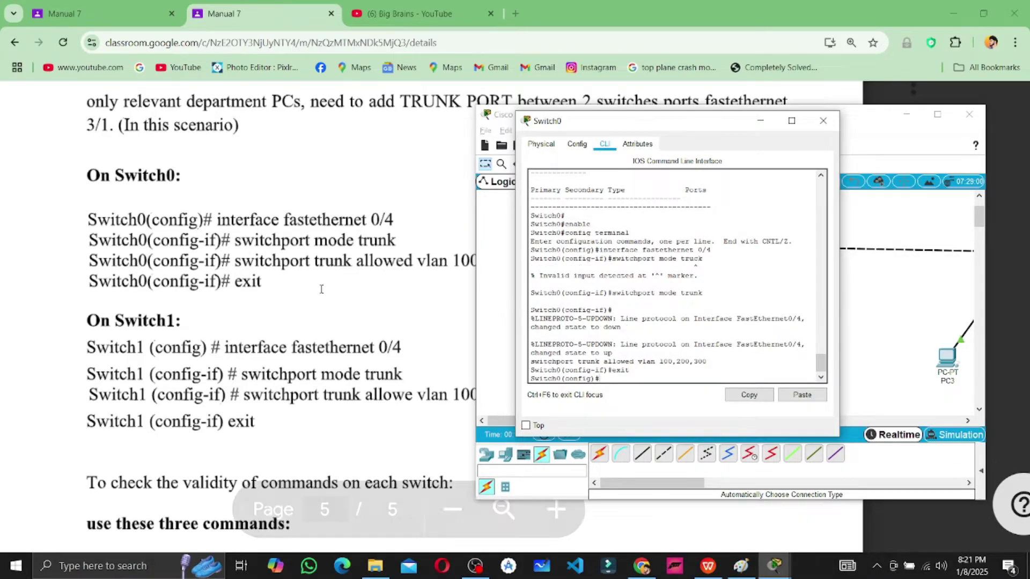
pyautogui.hscroll(-3, 391, 303)
pyautogui.hscroll(5, 391, 303)
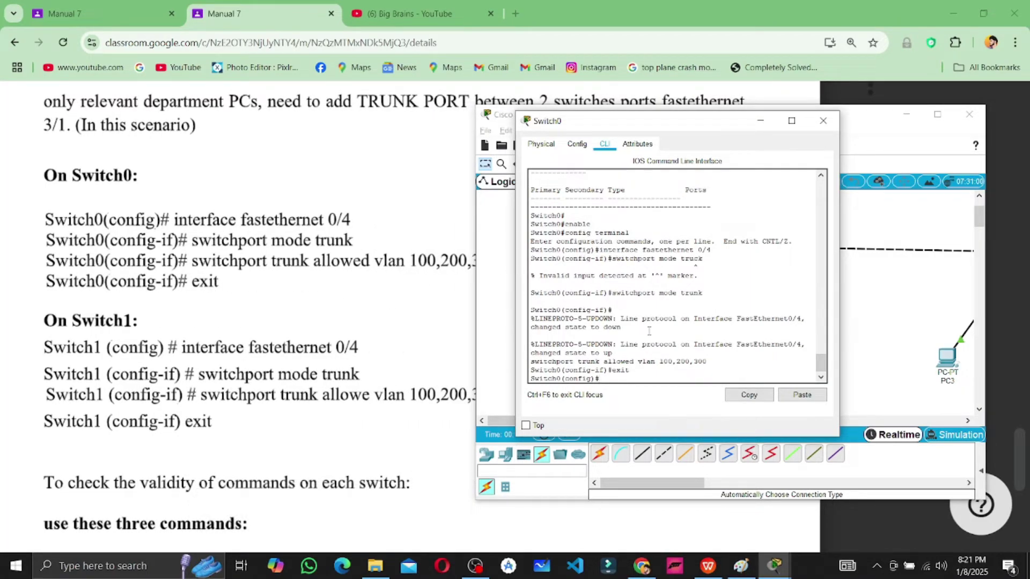
pyautogui.click(823, 120)
pyautogui.hscroll(5, 689, 262)
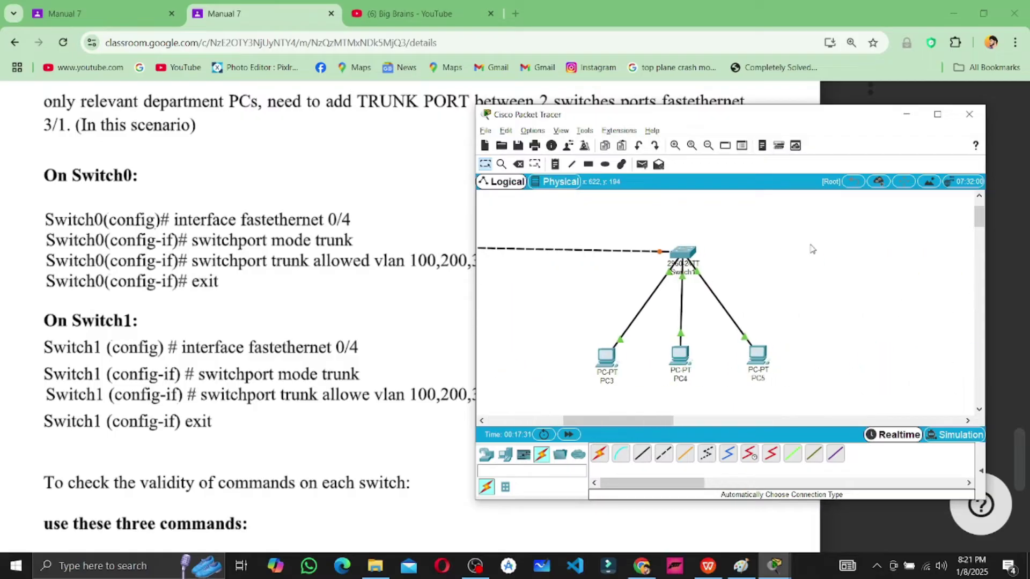
# Open Switch1's command line and page through the pending VLAN listing to reach the prompt
pyautogui.click(683, 253)
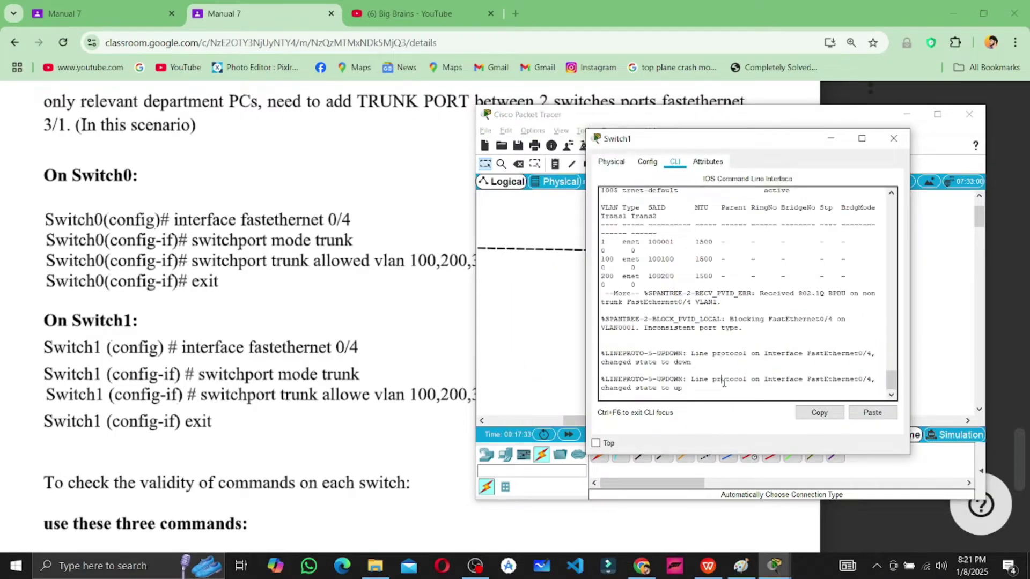
pyautogui.press('space')
pyautogui.press('space')
pyautogui.press('Return')
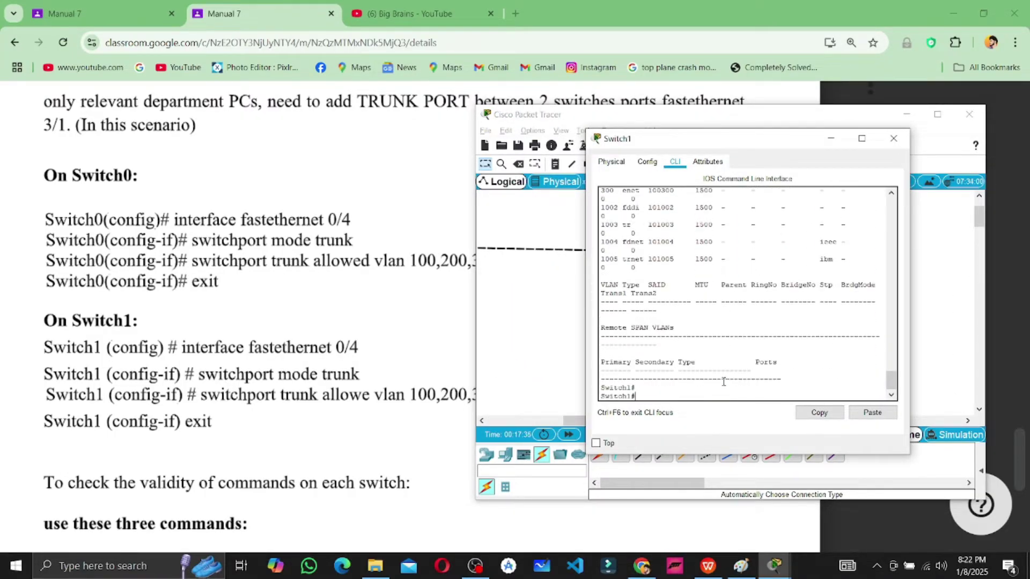
# Enter Switch1's global configuration mode with enable and config terminal, and select interface fastethernet 0/4
pyautogui.write('enable')
pyautogui.press('Return')
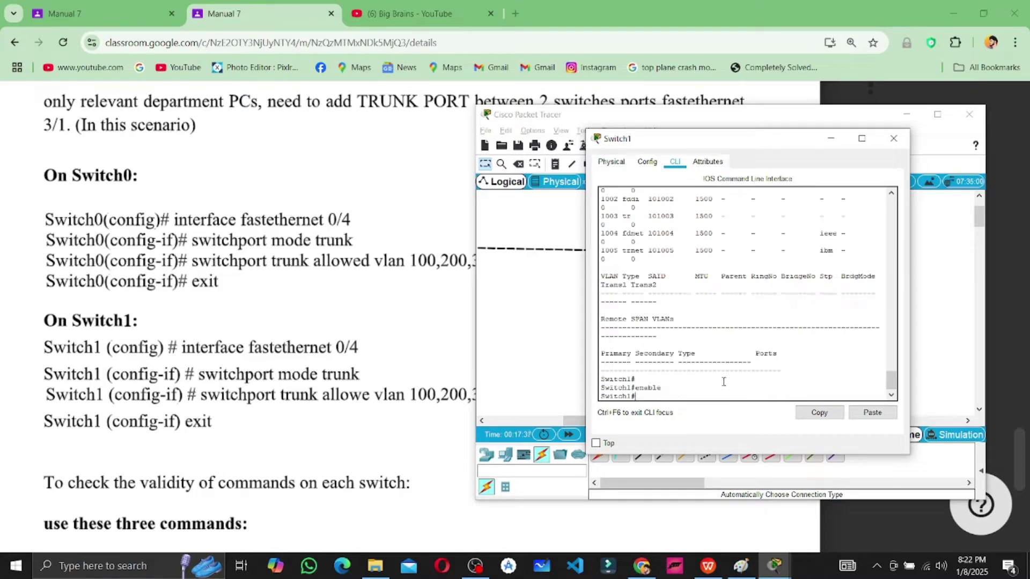
pyautogui.write('config terminal')
pyautogui.press('Return')
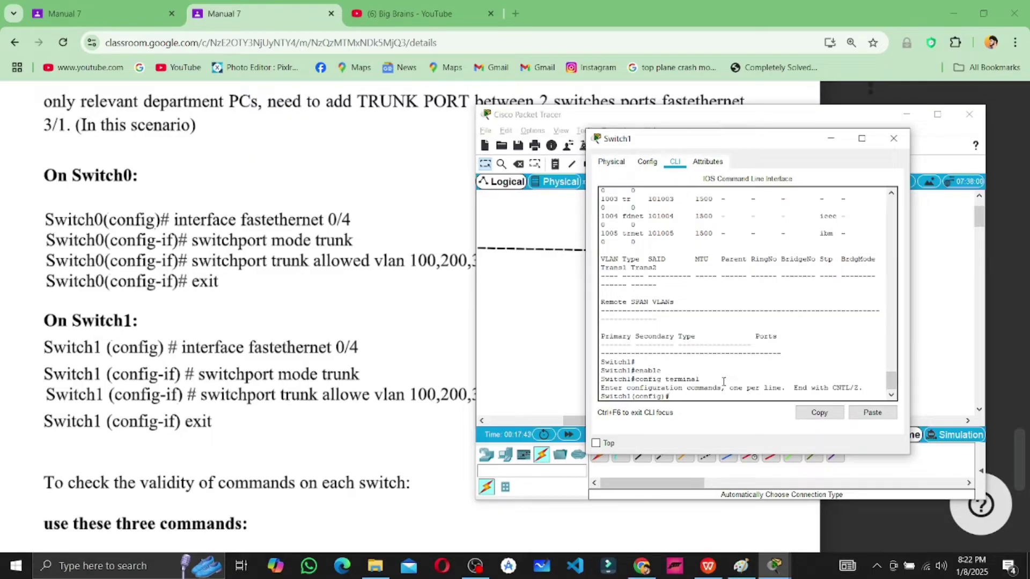
pyautogui.write('interface fastethernet 0/4')
pyautogui.press('Return')
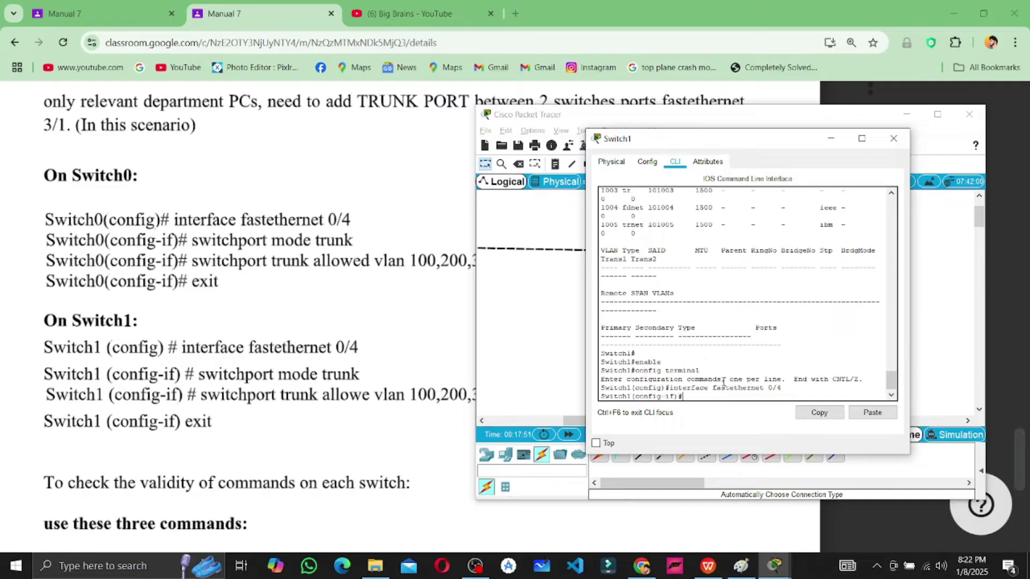
# Put Switch1's FastEthernet 0/4 into trunk mode with the command switchport mode trunk
pyautogui.write('switchport')
pyautogui.write(' mode')
pyautogui.write(' trun')
pyautogui.write('n')
pyautogui.write('k')
pyautogui.press('Return')
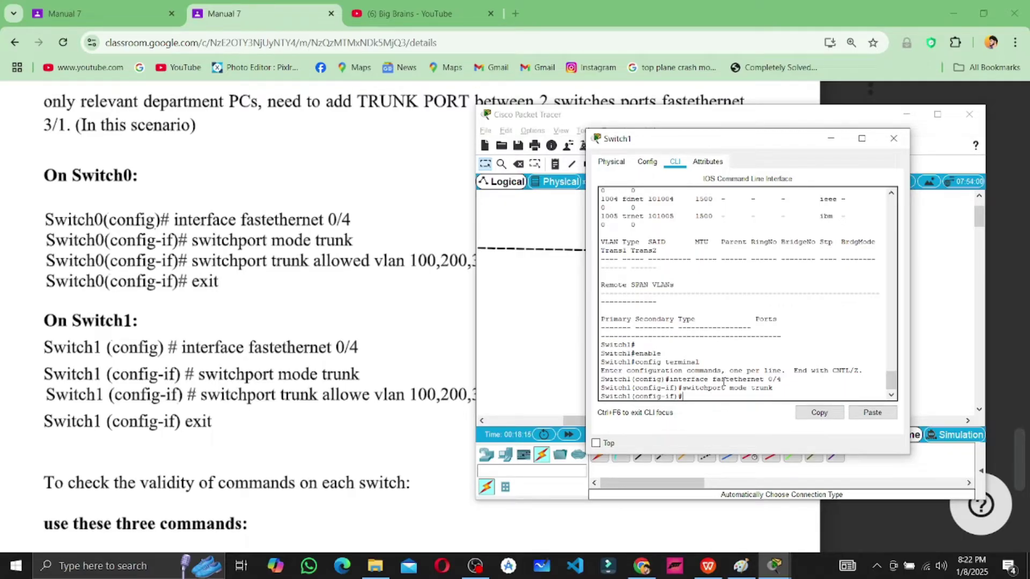
# Allow VLANs 100, 200 and 300 on Switch1's trunk with switchport trunk allowed vlan 100,200,300, and exit the interface mode
pyautogui.write('switchport trunk allowed vlan 10')
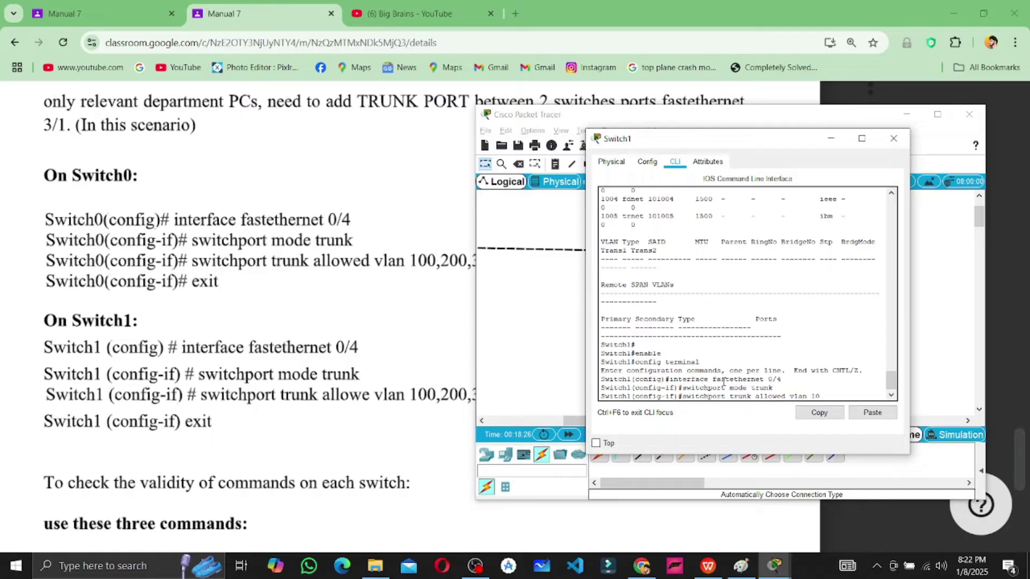
pyautogui.write('0,200,300')
pyautogui.press('Return')
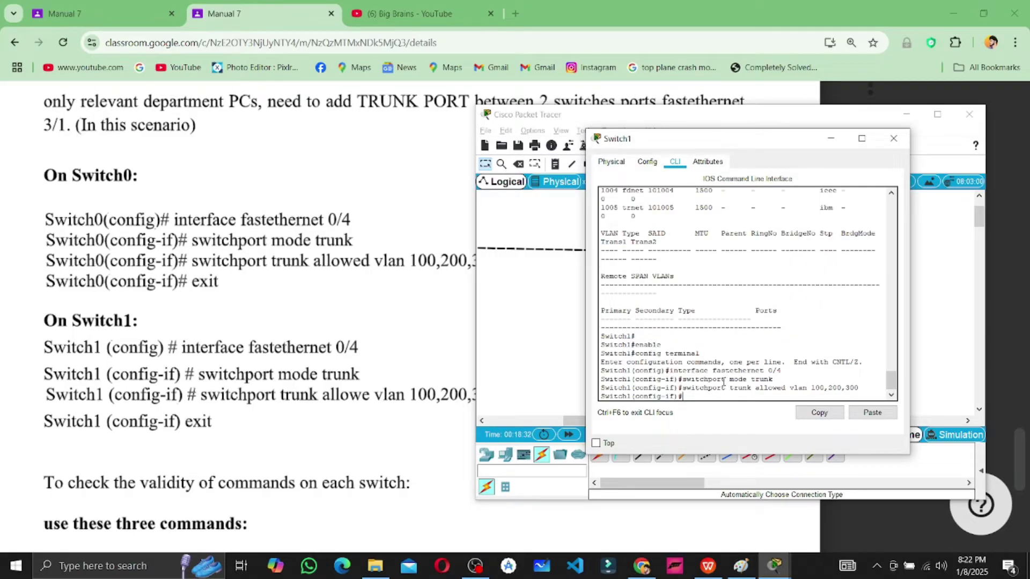
pyautogui.write('exit')
pyautogui.press('Return')
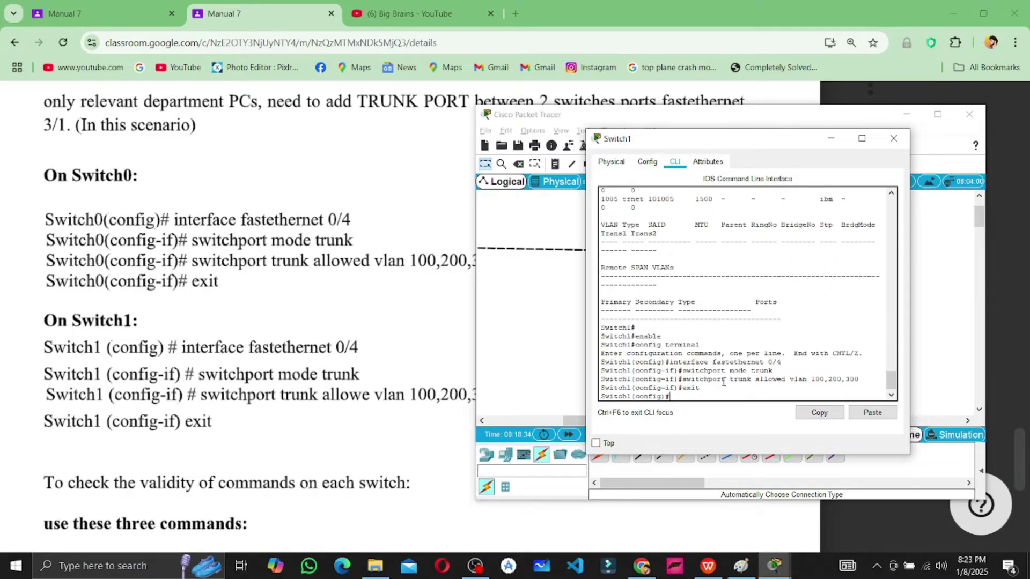
# Try to list Switch1's VLANs from global configuration mode with the manual's show vlan brief command
pyautogui.scroll(-4, 121, 303)
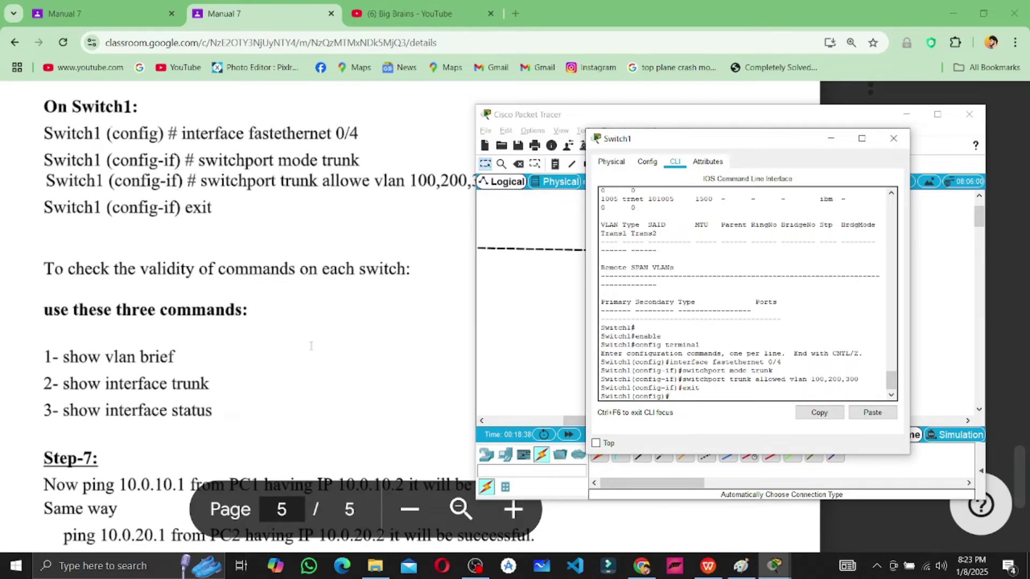
pyautogui.write('show')
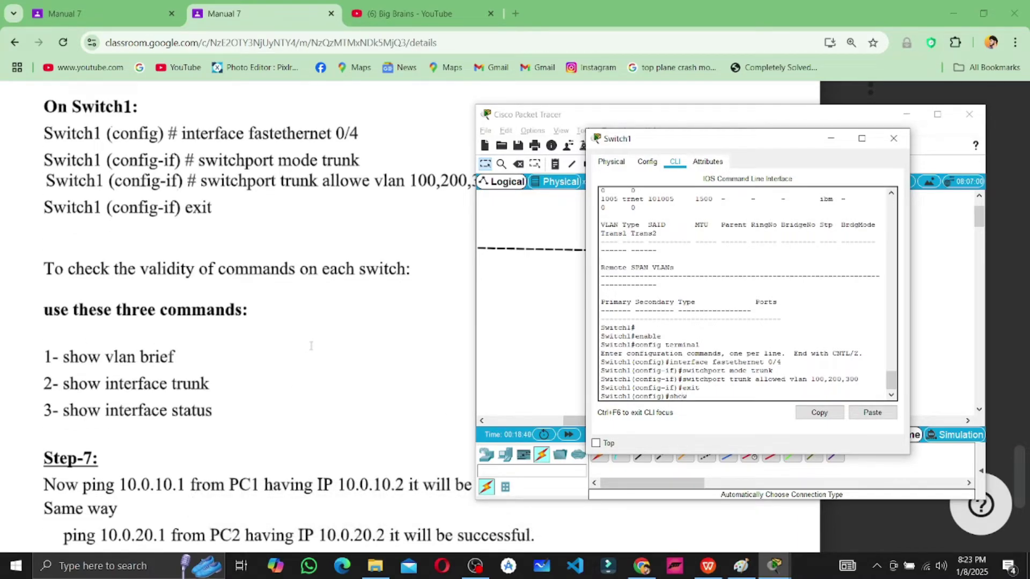
pyautogui.write(' vlan brief')
pyautogui.press('Return')
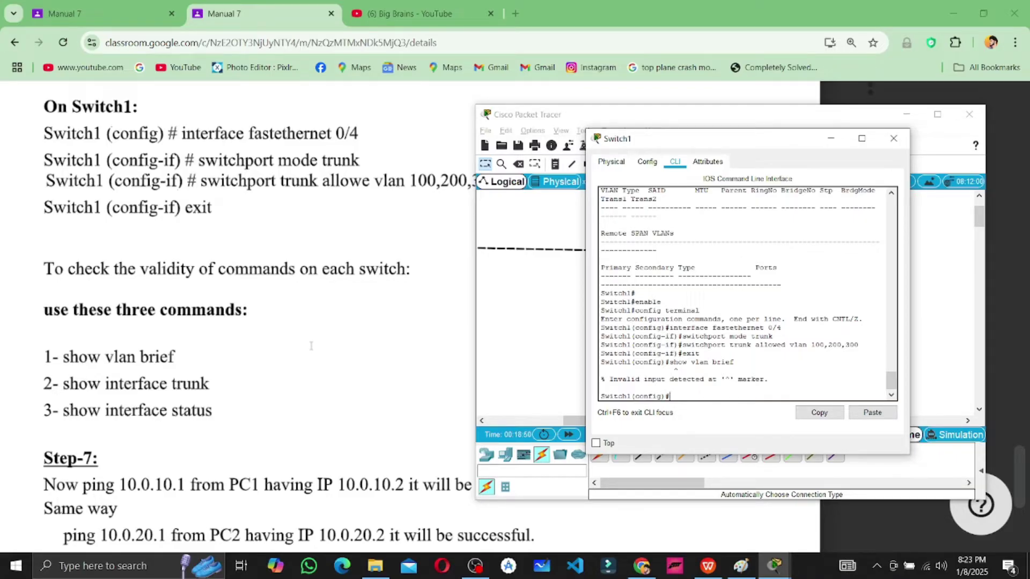
# Recall show vlan brief from Switch1's command history and run it again at the configuration prompt
pyautogui.press('Up')
pyautogui.press('BackSpace')
pyautogui.press('BackSpace')
pyautogui.press('BackSpace')
pyautogui.press('BackSpace')
pyautogui.press('BackSpace')
pyautogui.press('BackSpace')
pyautogui.press('BackSpace')
pyautogui.press('BackSpace')
pyautogui.press('BackSpace')
pyautogui.press('BackSpace')
pyautogui.press('BackSpace')
pyautogui.press('BackSpace')
pyautogui.press('BackSpace')
pyautogui.press('BackSpace')
pyautogui.press('Up')
pyautogui.press('Up')
pyautogui.press('Up')
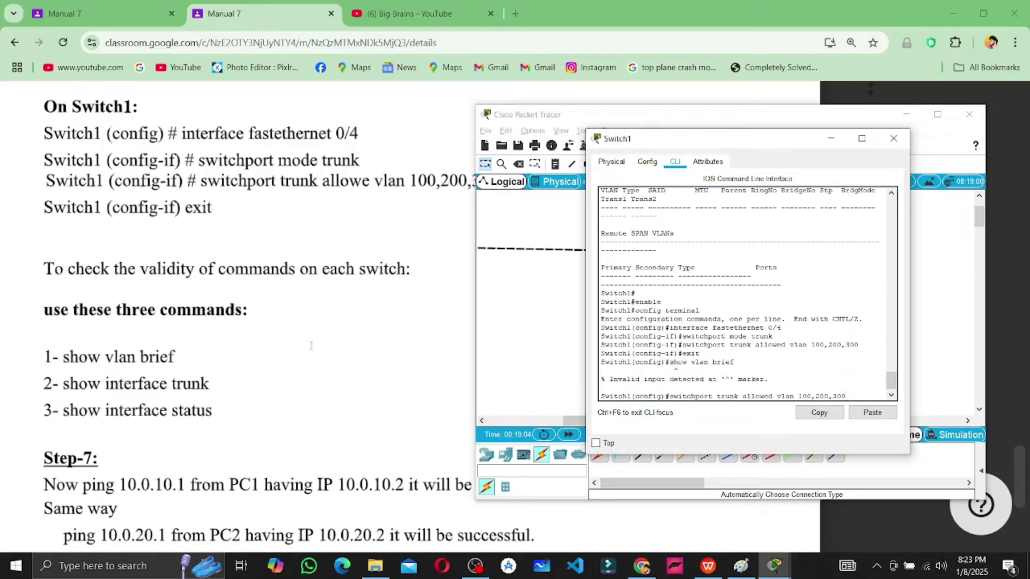
pyautogui.press('Down')
pyautogui.press('Down')
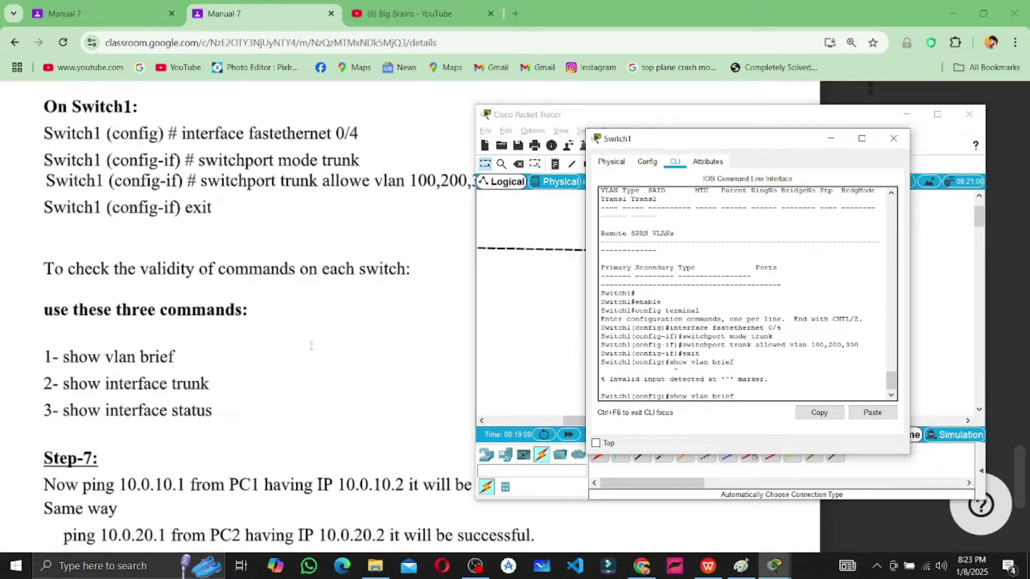
pyautogui.press('Return')
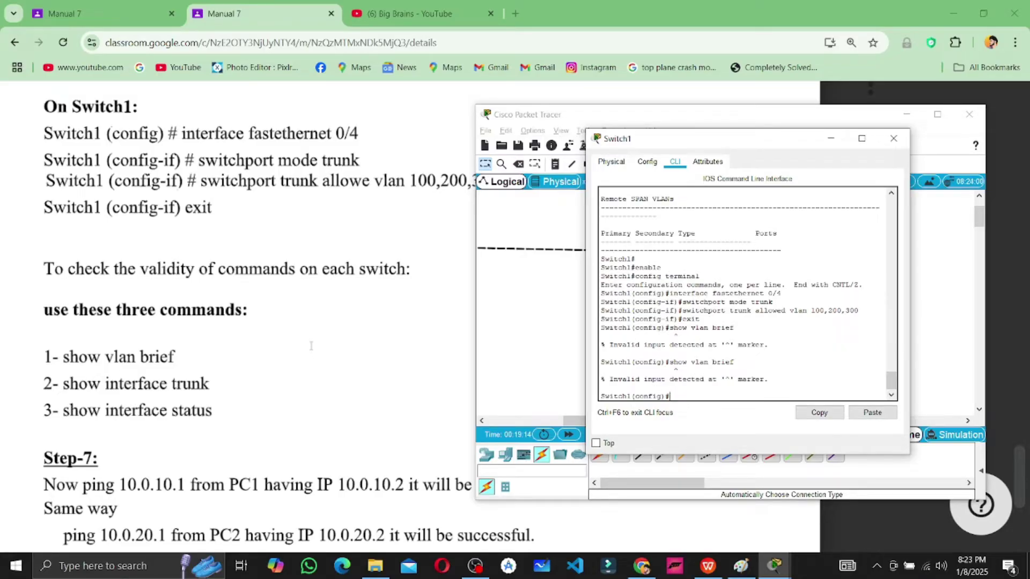
# Switch to the lab manual in the browser and examine the Step-7 ping instructions and IP addresses
pyautogui.scroll(-1, 389, 412)
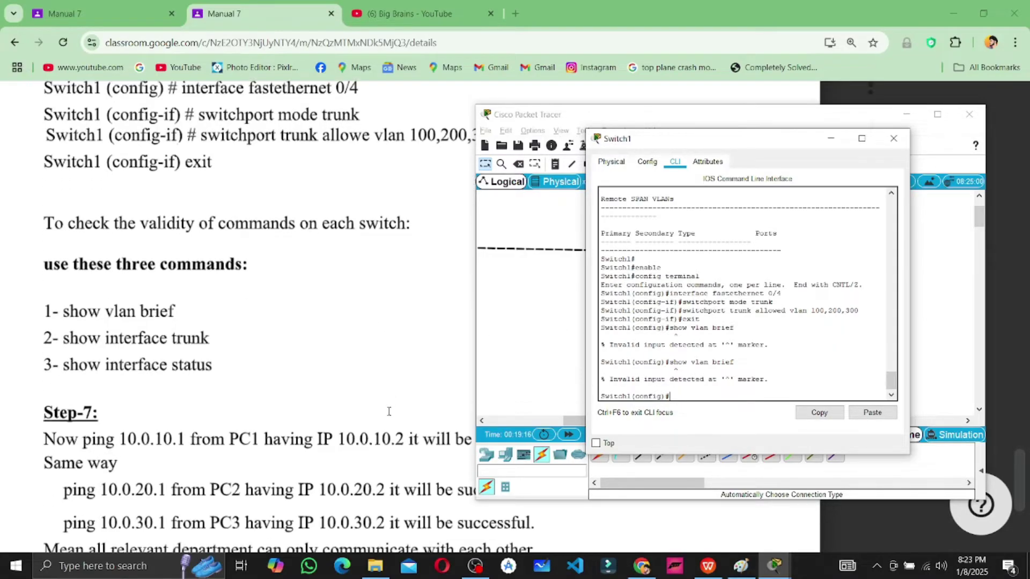
pyautogui.scroll(-2, 389, 412)
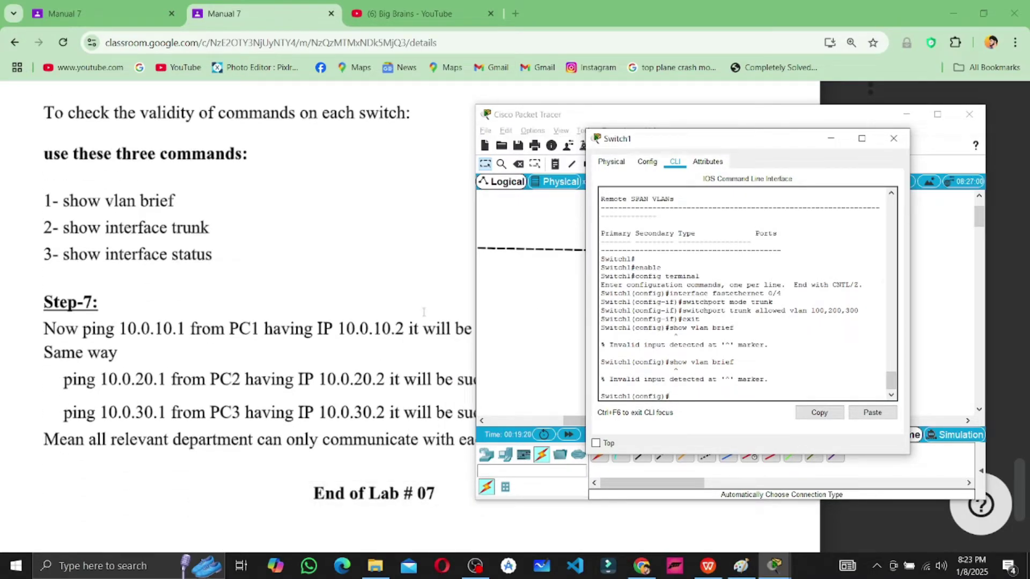
pyautogui.click(205, 327)
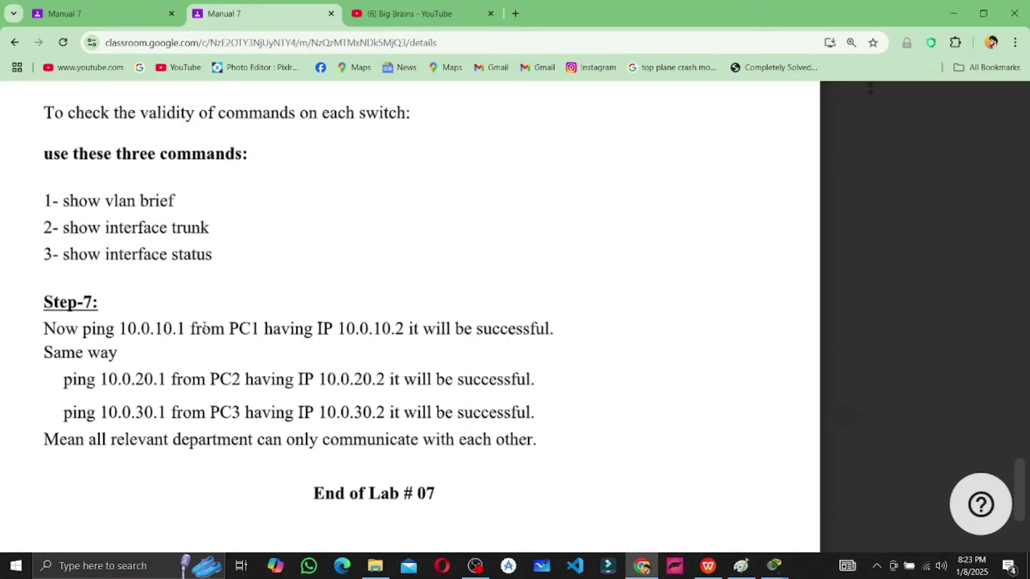
pyautogui.moveTo(84, 337); pyautogui.dragTo(432, 321)
pyautogui.click(432, 321)
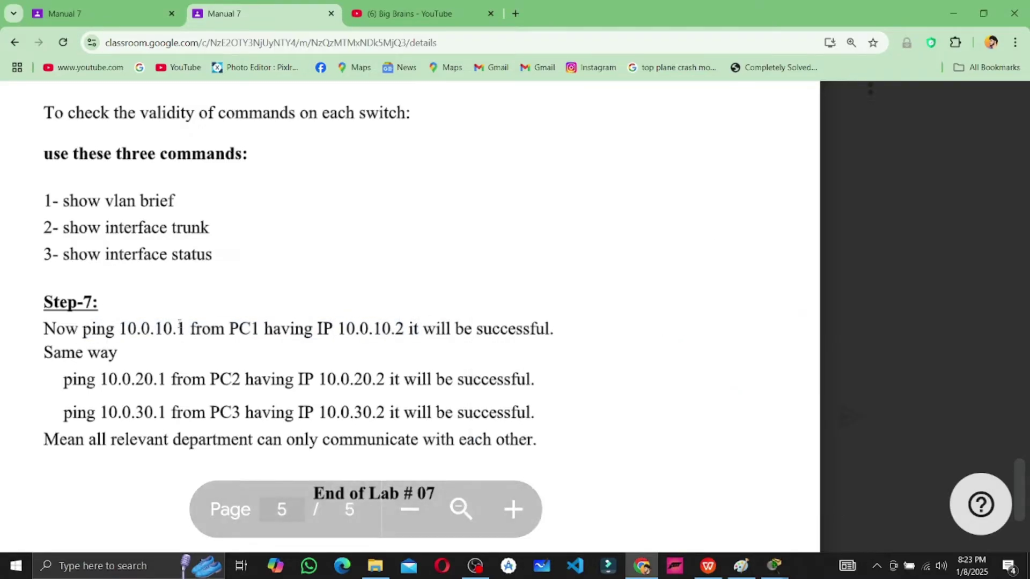
pyautogui.moveTo(83, 329); pyautogui.dragTo(187, 328)
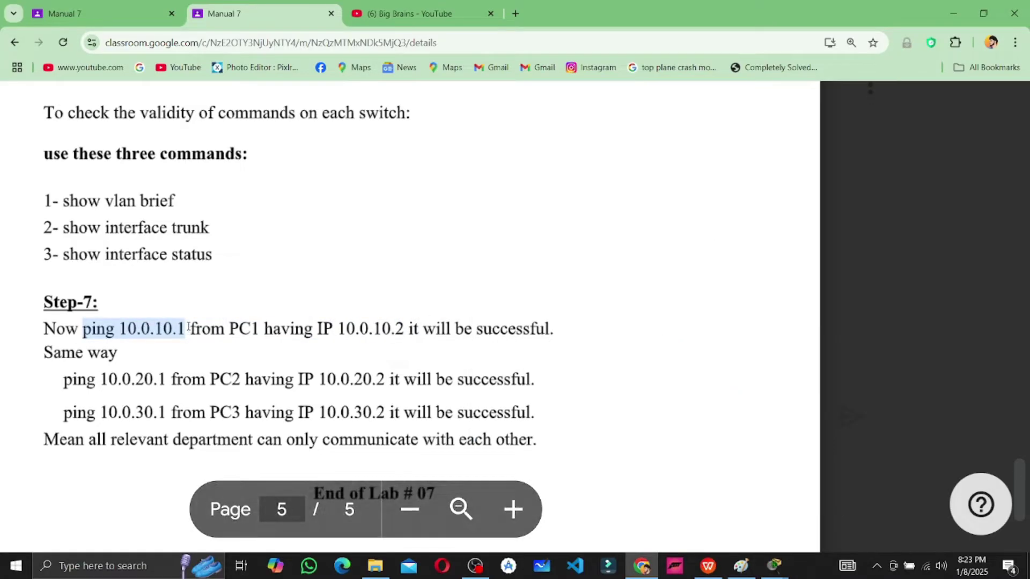
pyautogui.moveTo(317, 328); pyautogui.dragTo(404, 328)
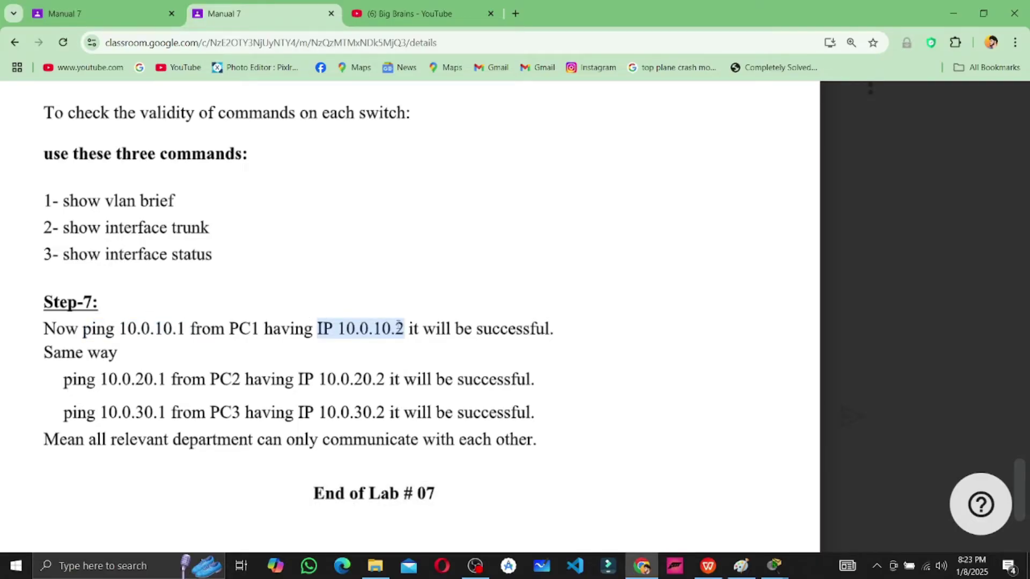
# Switch to Packet Tracer, set PC0's static IP address to 10.0.10.1 in its IP configuration, and close the PC0 window
pyautogui.hotkey('alt', 'Tab')
pyautogui.hotkey('alt', 'Tab')
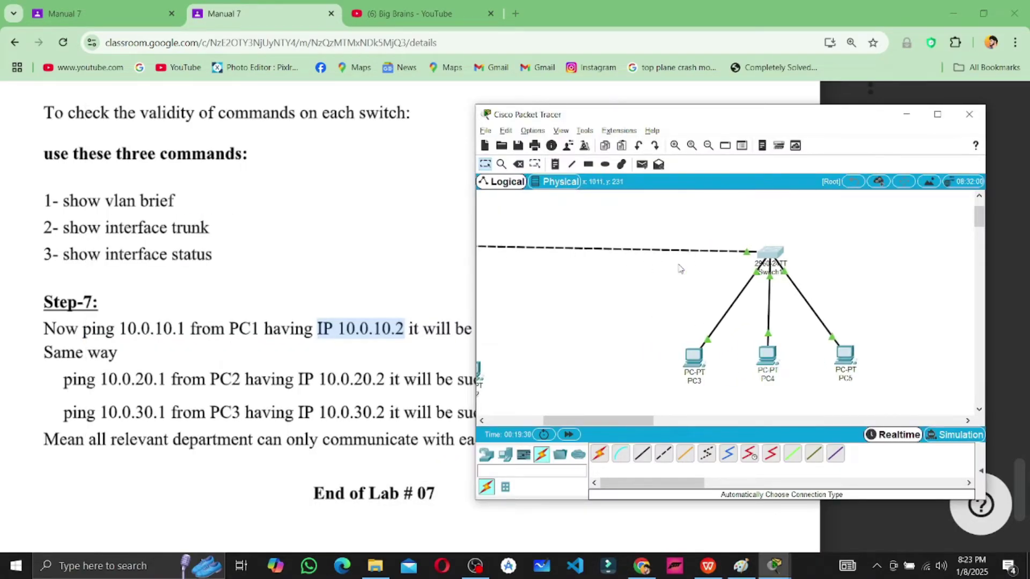
pyautogui.hscroll(-3, 680, 269)
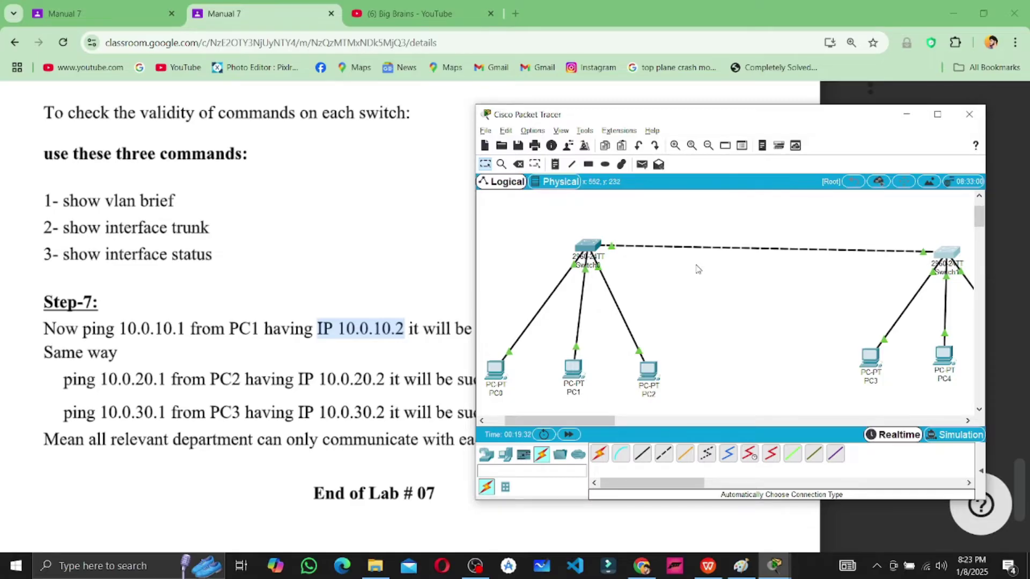
pyautogui.click(495, 373)
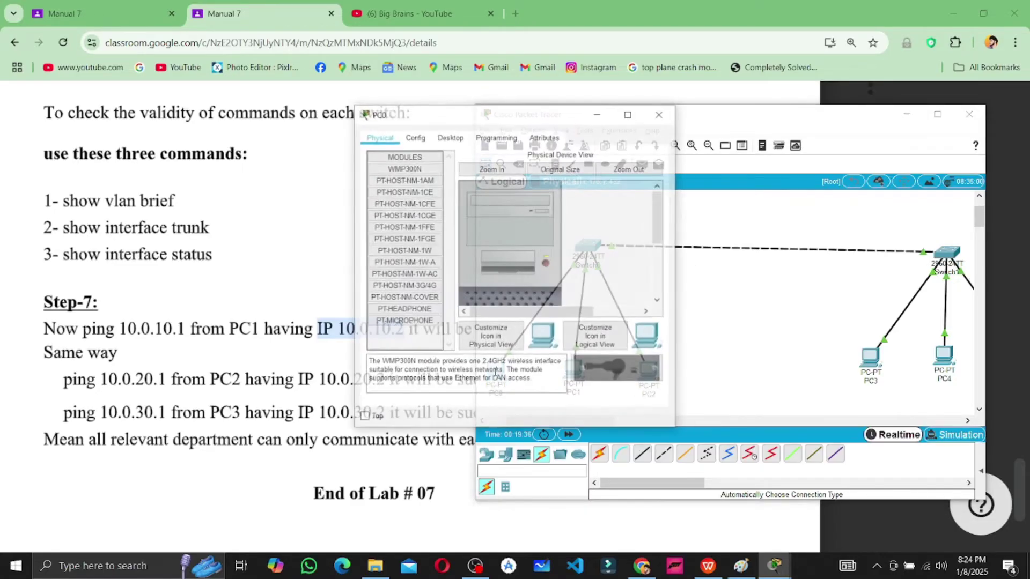
pyautogui.click(617, 123)
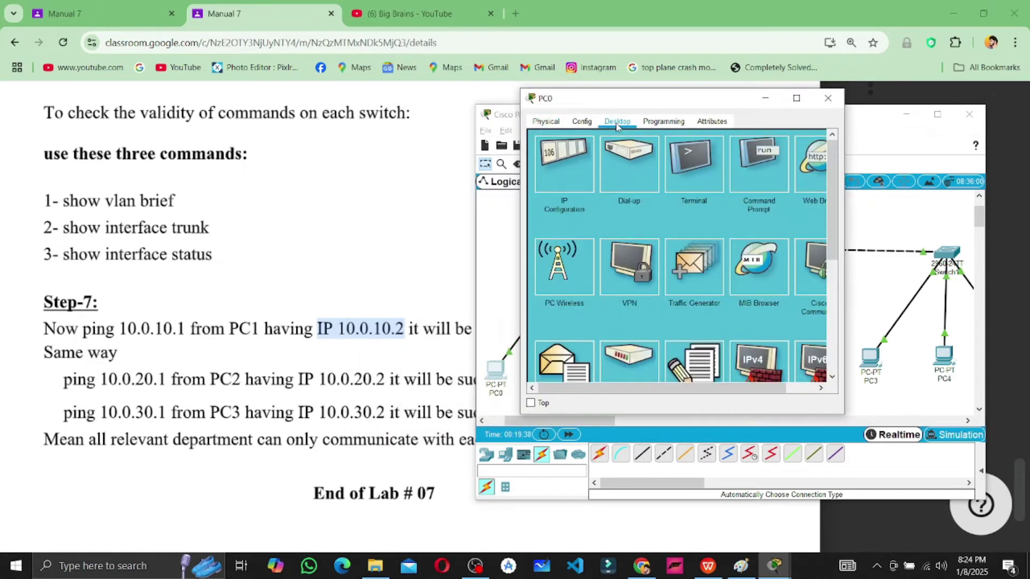
pyautogui.click(591, 155)
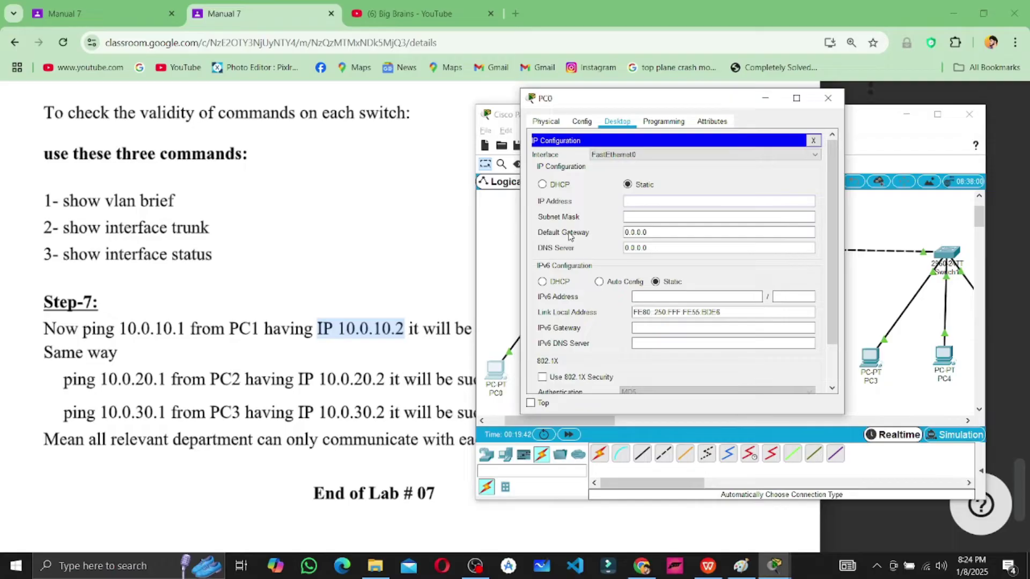
pyautogui.write('10.1.10.1')
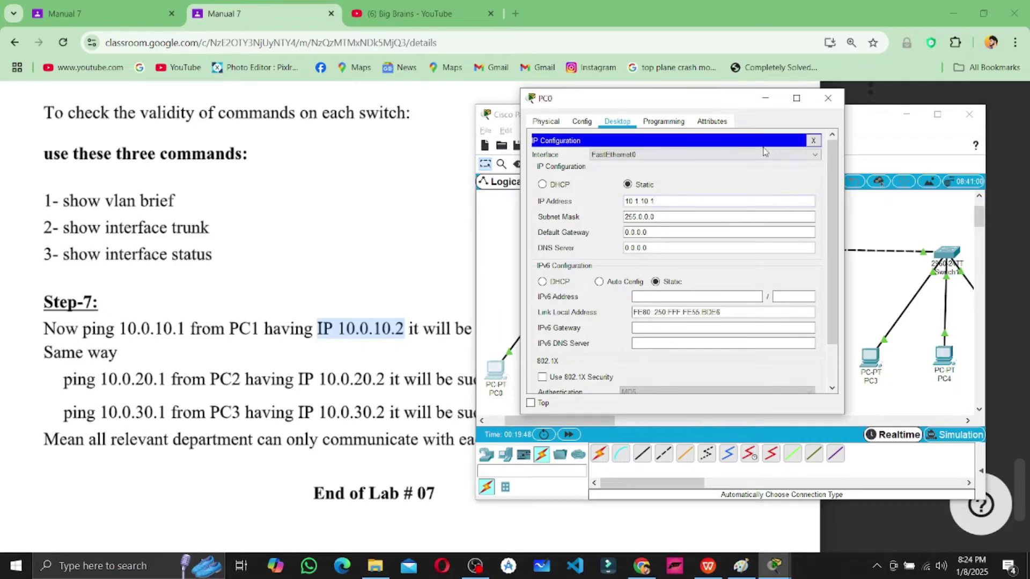
pyautogui.click(637, 201)
pyautogui.press('BackSpace')
pyautogui.write('0.')
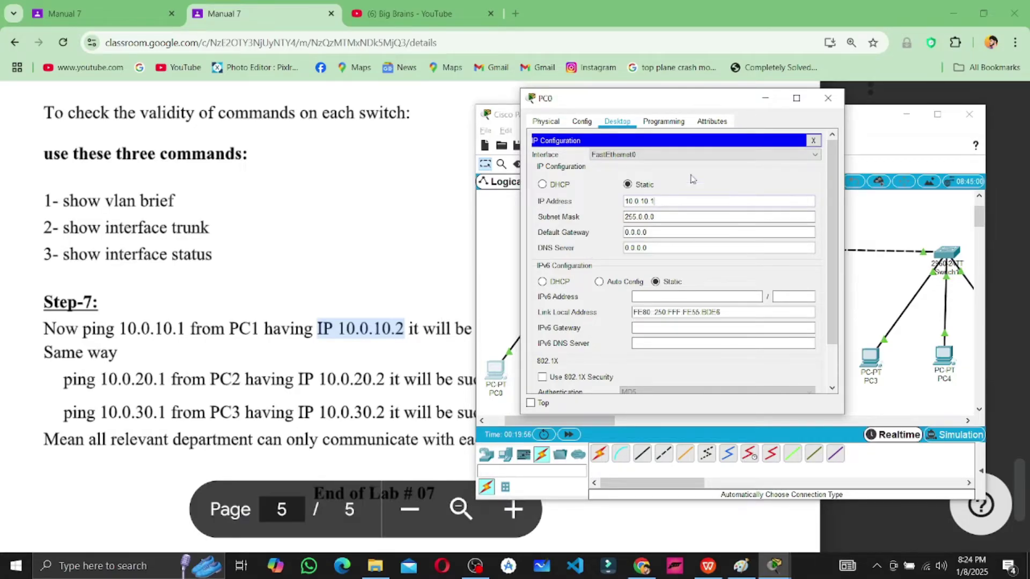
pyautogui.moveTo(659, 203); pyautogui.dragTo(619, 205)
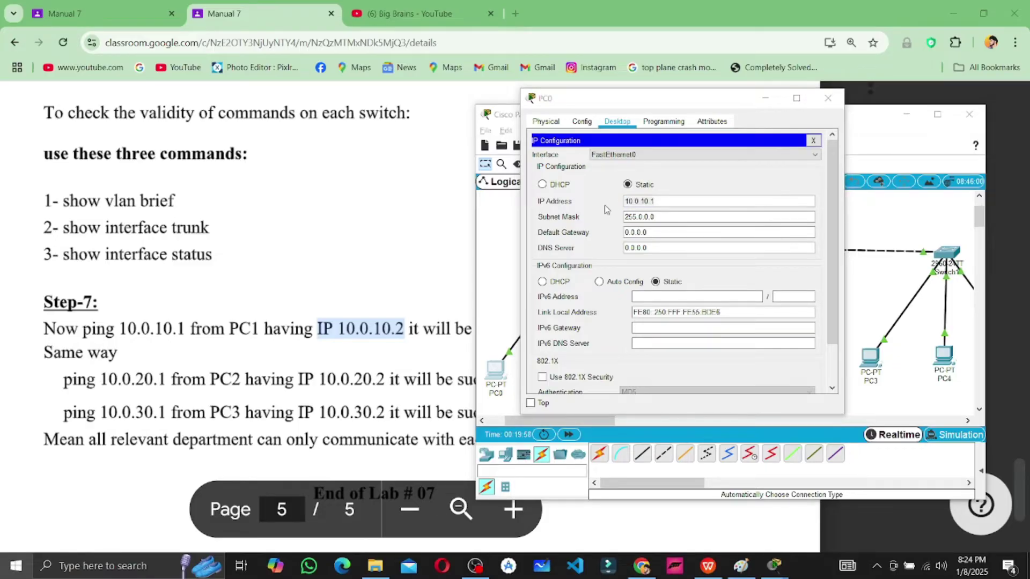
pyautogui.press('super')
pyautogui.press('super')
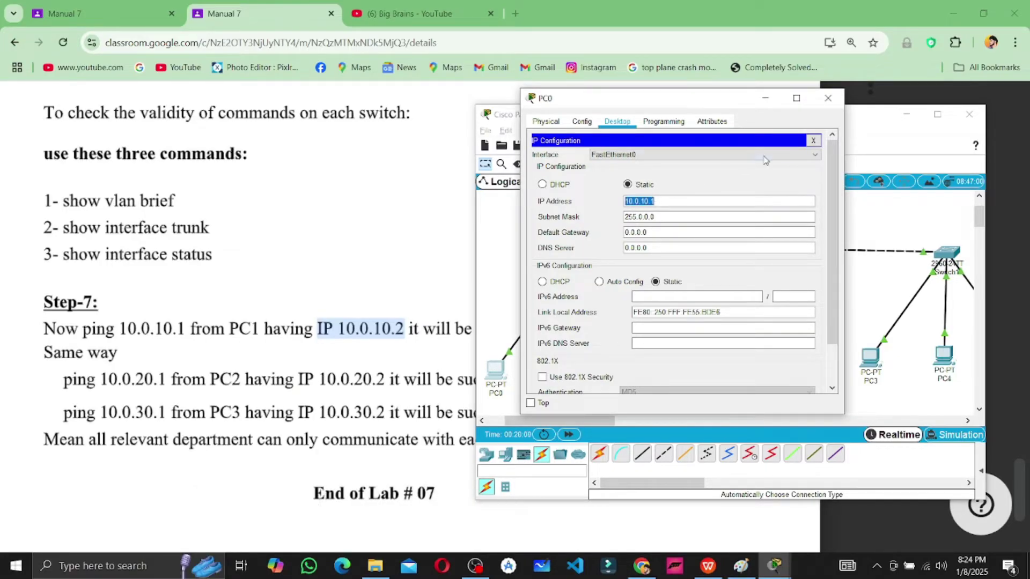
pyautogui.click(829, 106)
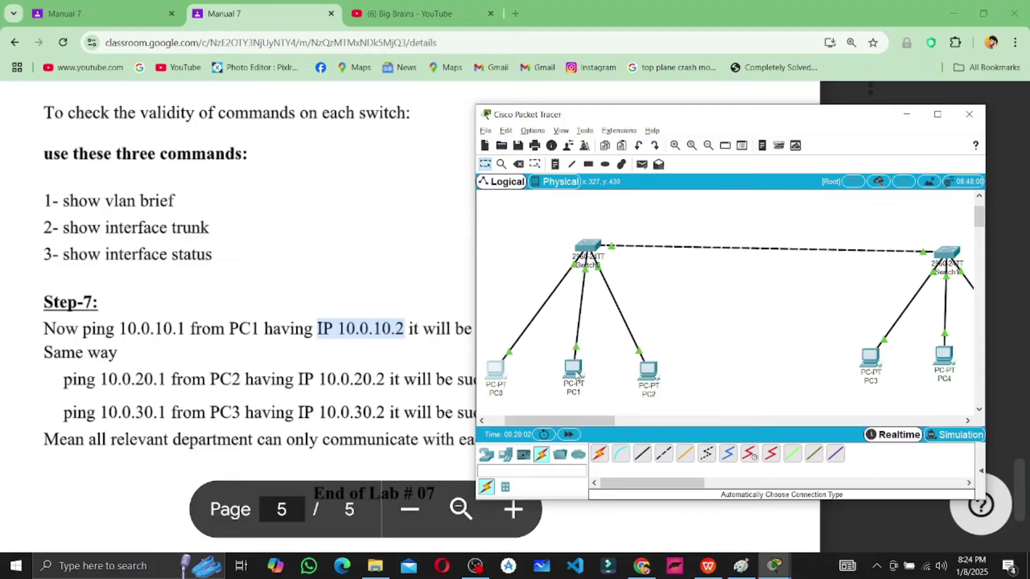
# Set PC1's static IP address to 10.0.20.1 in its IP configuration, fill in the default subnet mask, and close the PC1 window
pyautogui.click(577, 374)
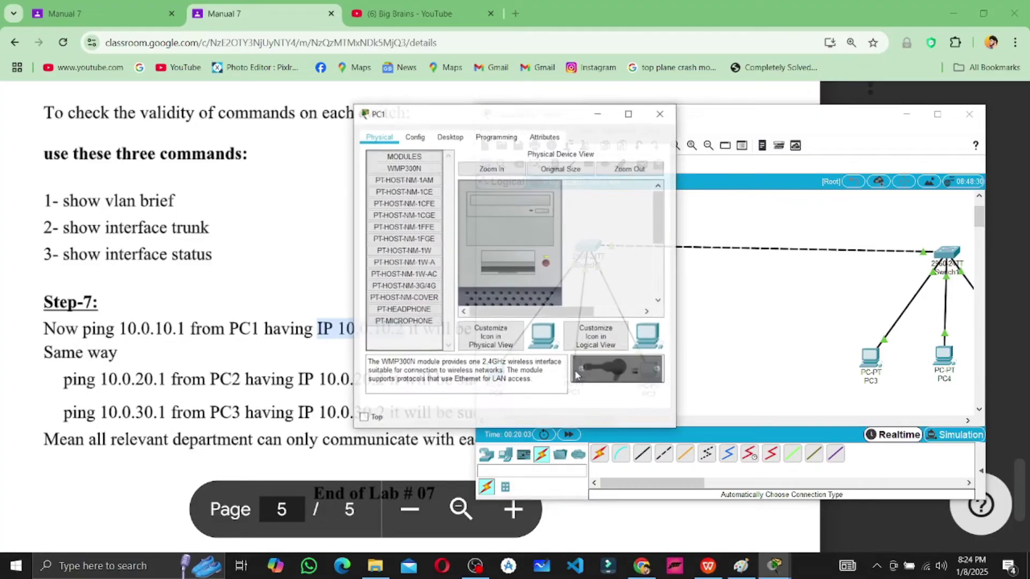
pyautogui.click(421, 140)
pyautogui.click(442, 141)
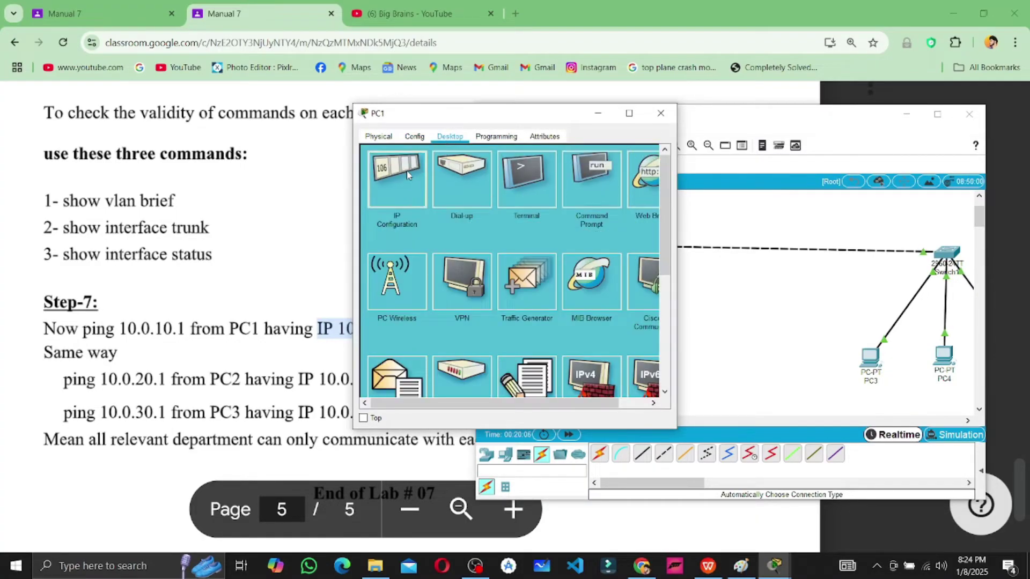
pyautogui.click(386, 171)
pyautogui.moveTo(420, 114); pyautogui.dragTo(596, 103)
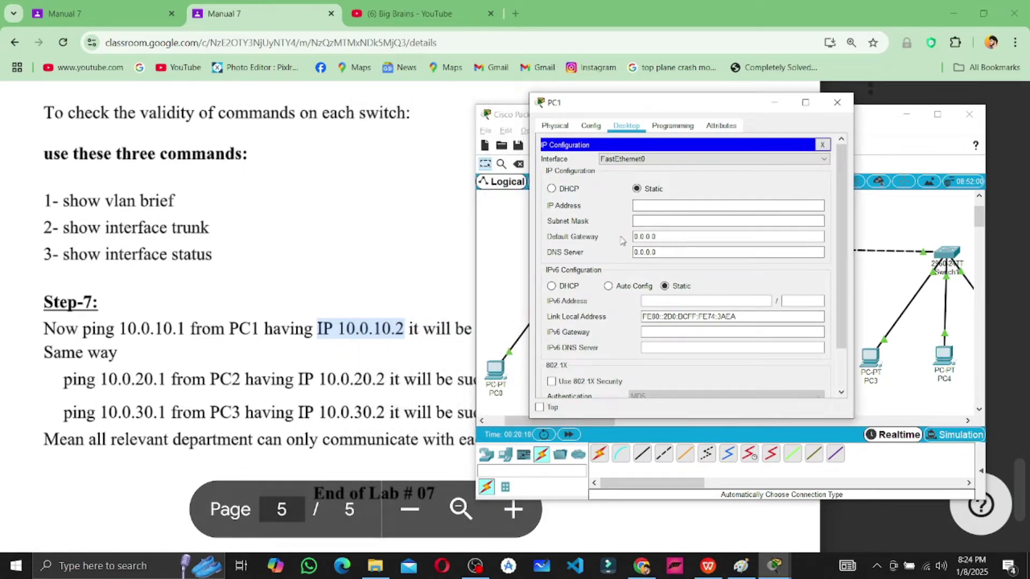
pyautogui.click(661, 206)
pyautogui.write('10.0.10.1')
pyautogui.click(652, 206)
pyautogui.press('BackSpace')
pyautogui.write('2')
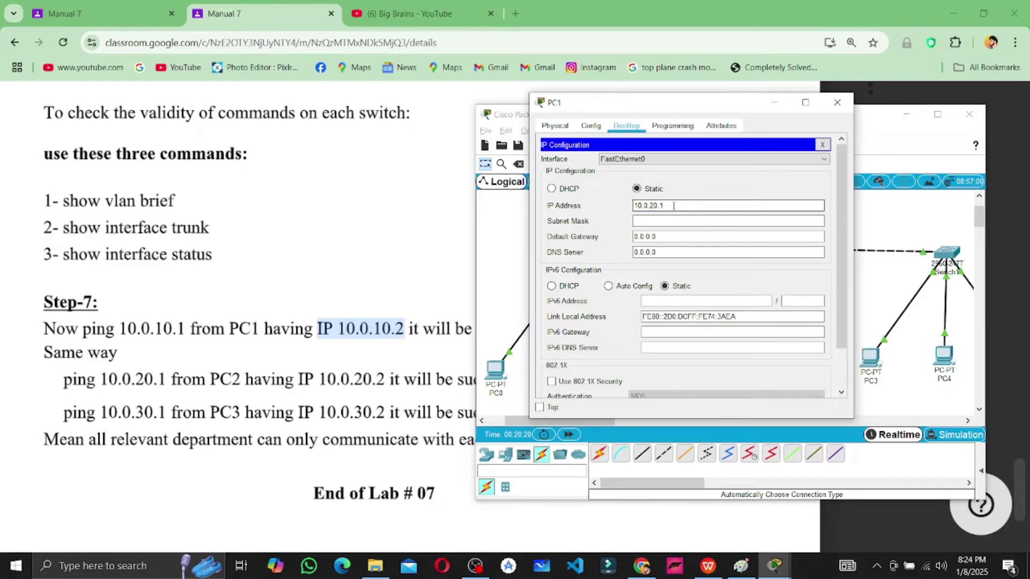
pyautogui.press('Tab')
pyautogui.click(837, 102)
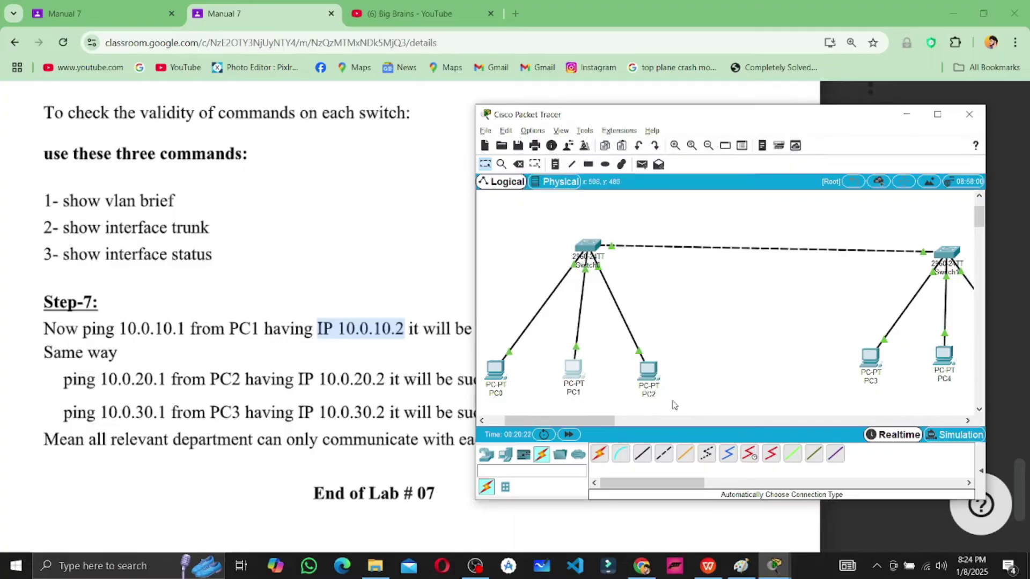
# Set PC2's static IP address to 10.0.30.1 in its IP configuration, fill in the default subnet mask, and close the PC2 window
pyautogui.click(648, 370)
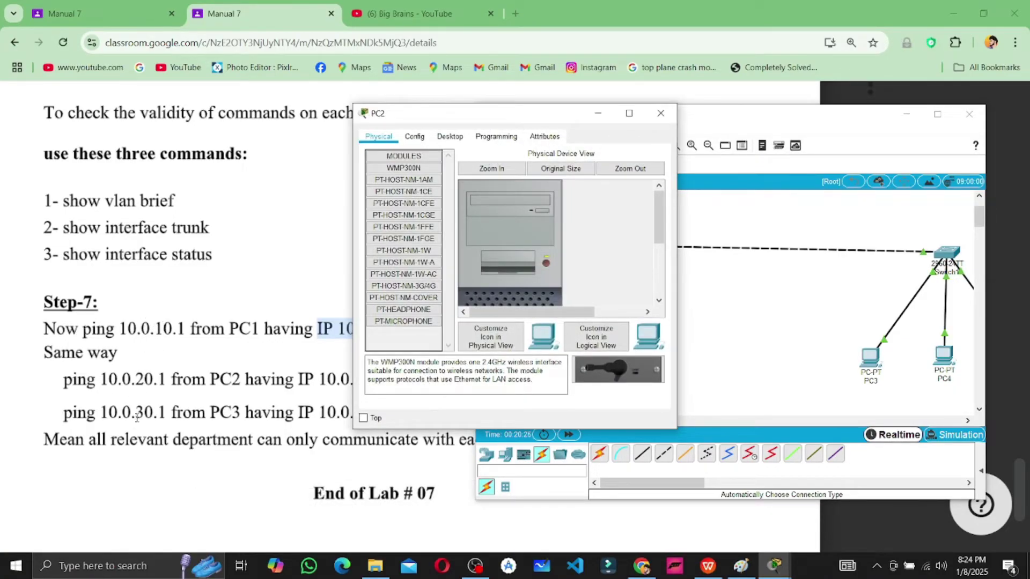
pyautogui.click(442, 135)
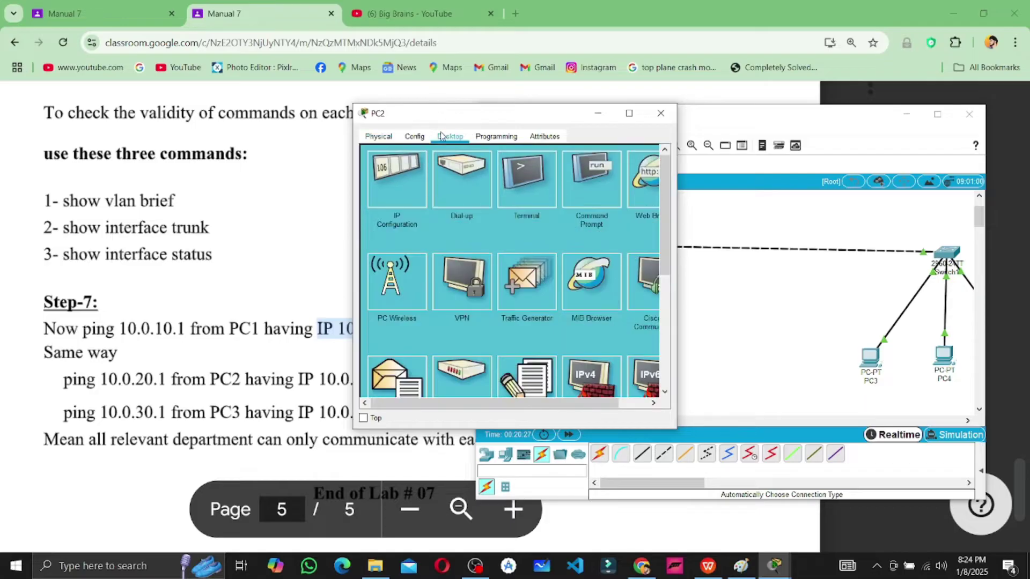
pyautogui.click(395, 188)
pyautogui.click(477, 215)
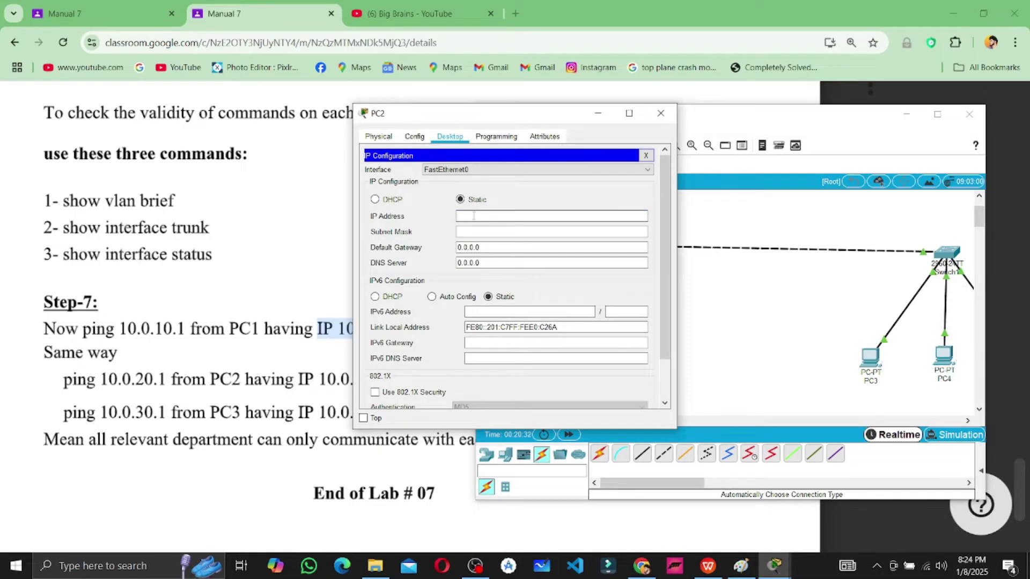
pyautogui.write('10.0.10.1')
pyautogui.press('Left')
pyautogui.press('Left')
pyautogui.press('Left')
pyautogui.press('BackSpace')
pyautogui.write('3')
pyautogui.press('Tab')
pyautogui.click(661, 113)
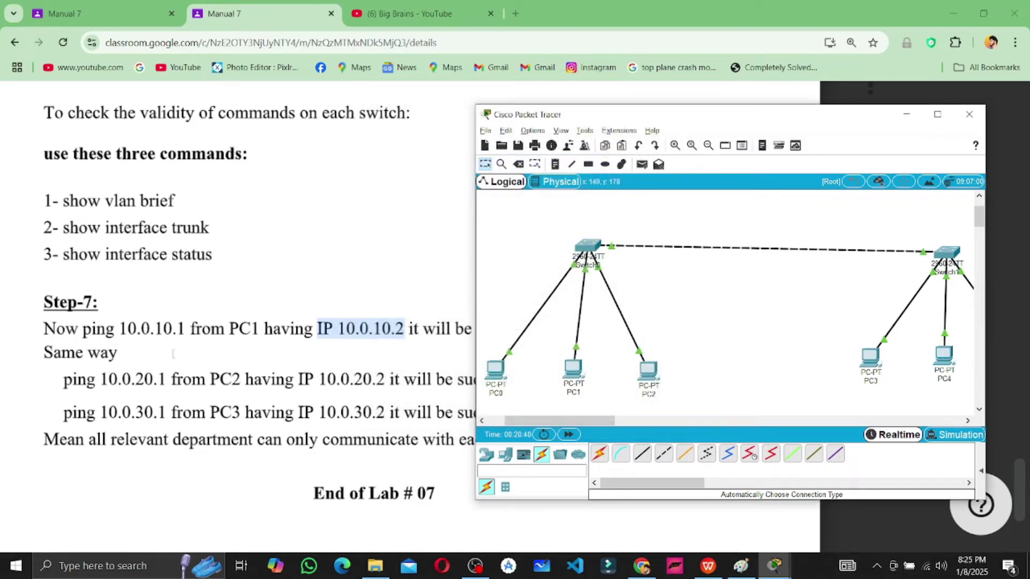
# Highlight 10.0.10.1 in the lab manual's Step-7, and start the blank WPS presentation slide as a slide show with a white Watercolor Brush
pyautogui.click(401, 328)
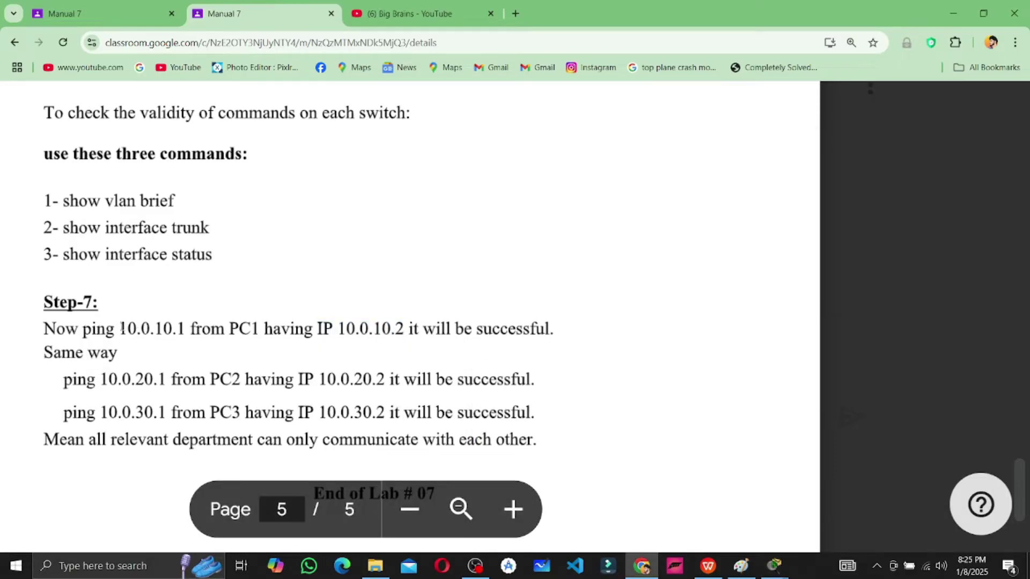
pyautogui.moveTo(119, 328); pyautogui.dragTo(182, 328)
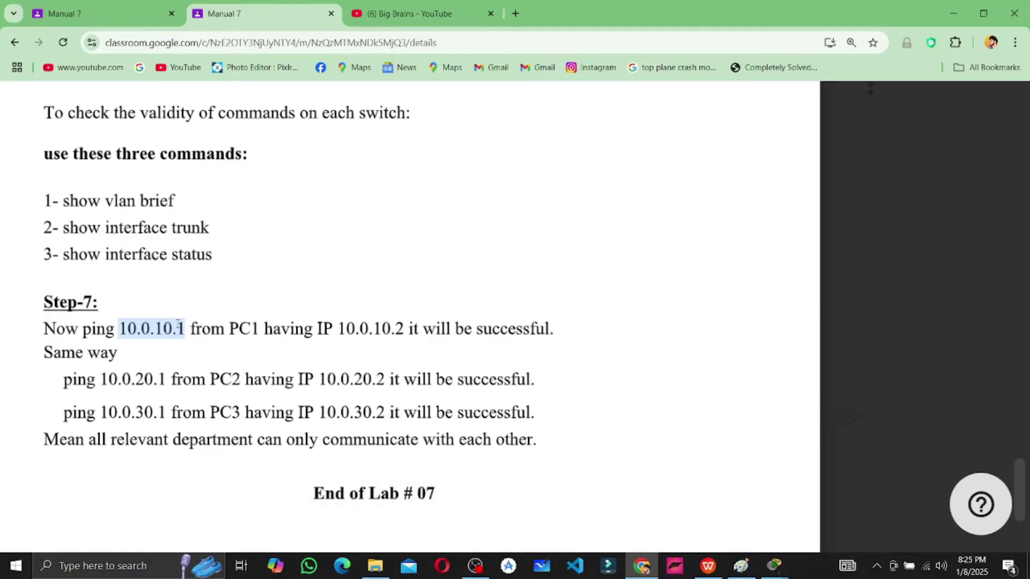
pyautogui.click(708, 567)
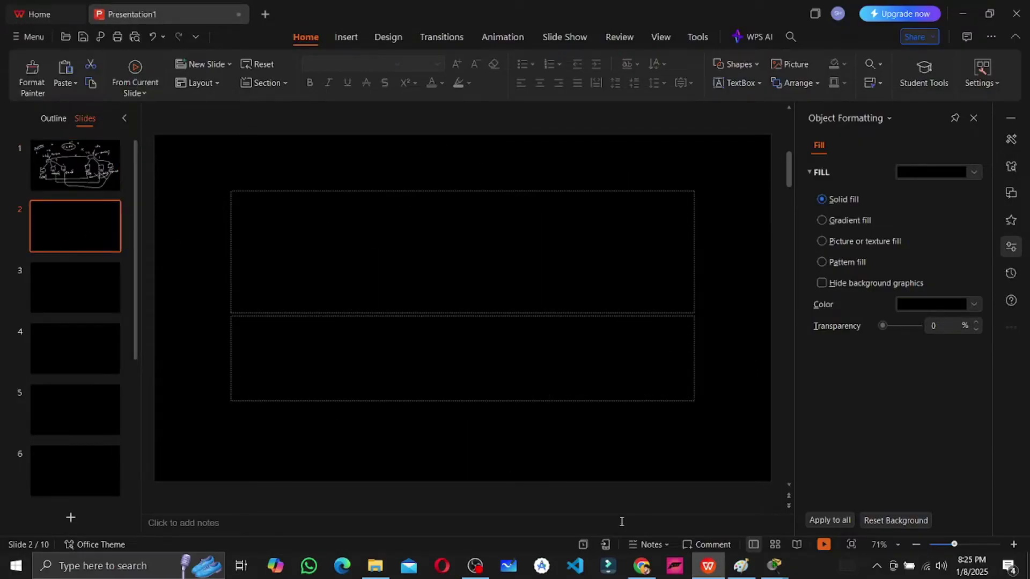
pyautogui.click(824, 544)
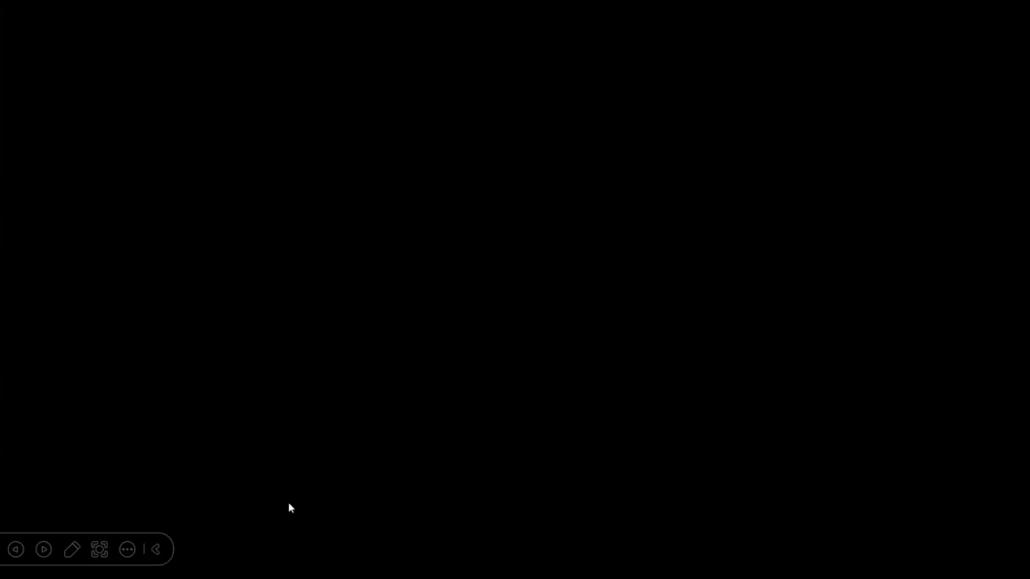
pyautogui.click(68, 551)
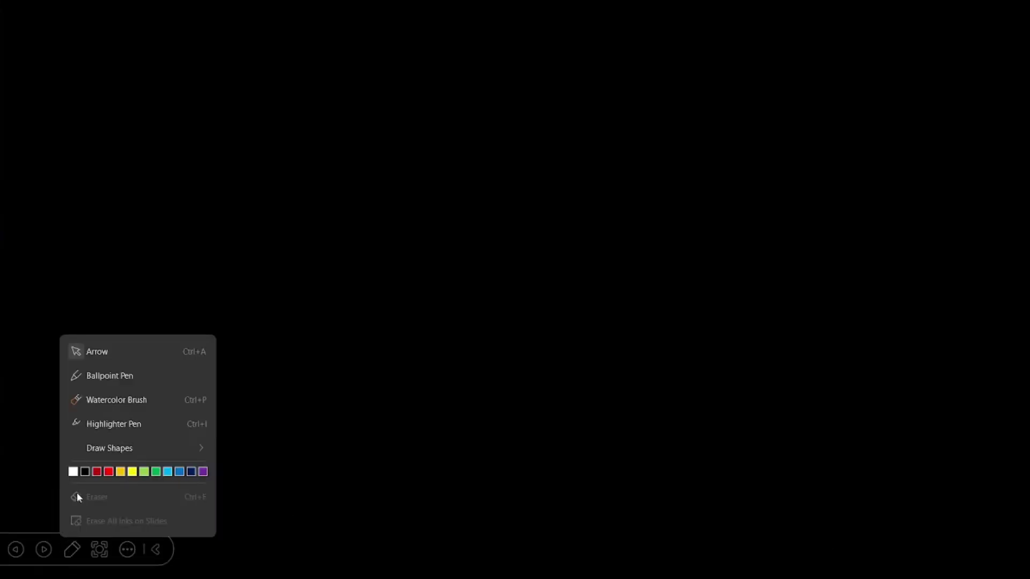
pyautogui.click(115, 400)
pyautogui.click(71, 550)
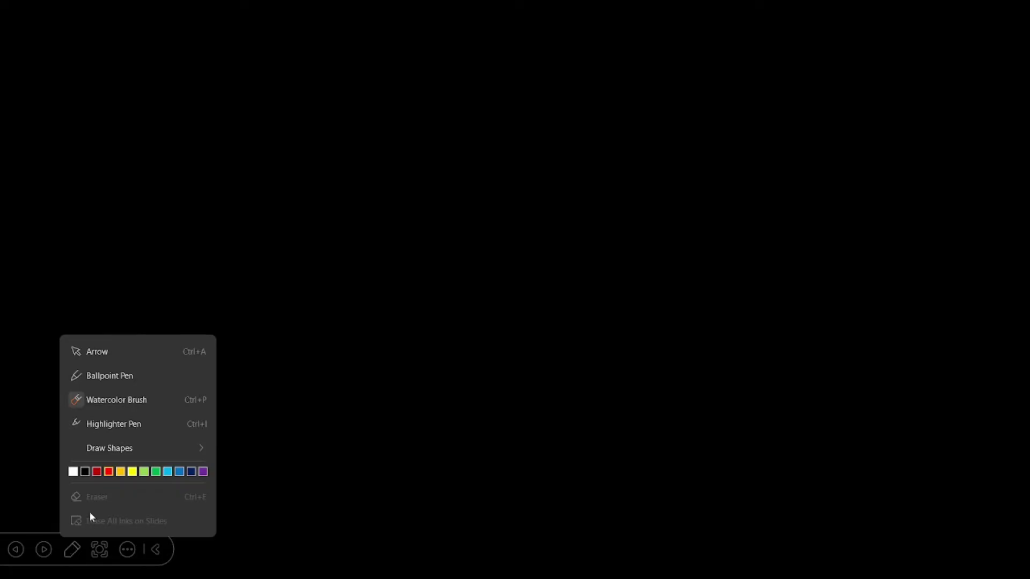
pyautogui.click(73, 472)
# Handwrite the heading "IP Address" on the blank slide with the example address 192.168.10.1 beneath it
pyautogui.moveTo(417, 75); pyautogui.dragTo(433, 103)
pyautogui.moveTo(436, 92)
pyautogui.mouseDown()
pyautogui.moveTo(535, 90)
pyautogui.moveTo(544, 78)
pyautogui.moveTo(603, 68)
pyautogui.mouseUp()
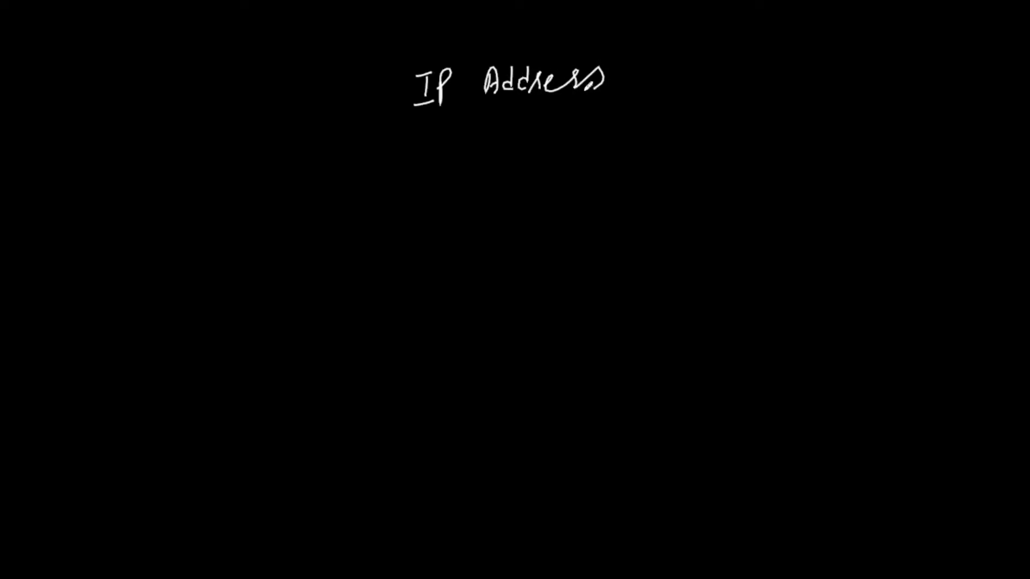
pyautogui.moveTo(398, 161)
pyautogui.mouseDown()
pyautogui.moveTo(394, 197)
pyautogui.moveTo(444, 163)
pyautogui.moveTo(466, 190)
pyautogui.mouseUp()
pyautogui.moveTo(479, 151)
pyautogui.mouseDown()
pyautogui.moveTo(475, 189)
pyautogui.moveTo(534, 172)
pyautogui.mouseUp()
pyautogui.moveTo(588, 152); pyautogui.dragTo(586, 183)
pyautogui.moveTo(608, 162)
pyautogui.mouseDown()
pyautogui.moveTo(601, 175)
pyautogui.moveTo(609, 161)
pyautogui.moveTo(648, 181)
pyautogui.mouseUp()
pyautogui.click(625, 172)
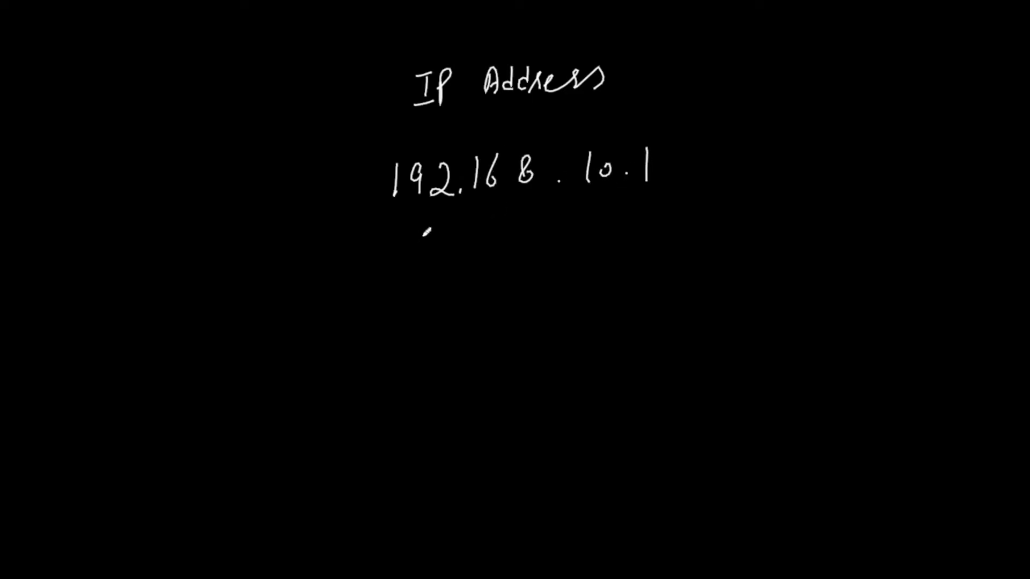
# Draw two arrows branching downward from the example address and handwrite "Ho" beneath the arrow that starts under 10.1
pyautogui.moveTo(428, 233)
pyautogui.mouseDown()
pyautogui.moveTo(357, 305)
pyautogui.moveTo(387, 294)
pyautogui.mouseUp()
pyautogui.moveTo(585, 233)
pyautogui.mouseDown()
pyautogui.moveTo(677, 302)
pyautogui.moveTo(645, 299)
pyautogui.mouseUp()
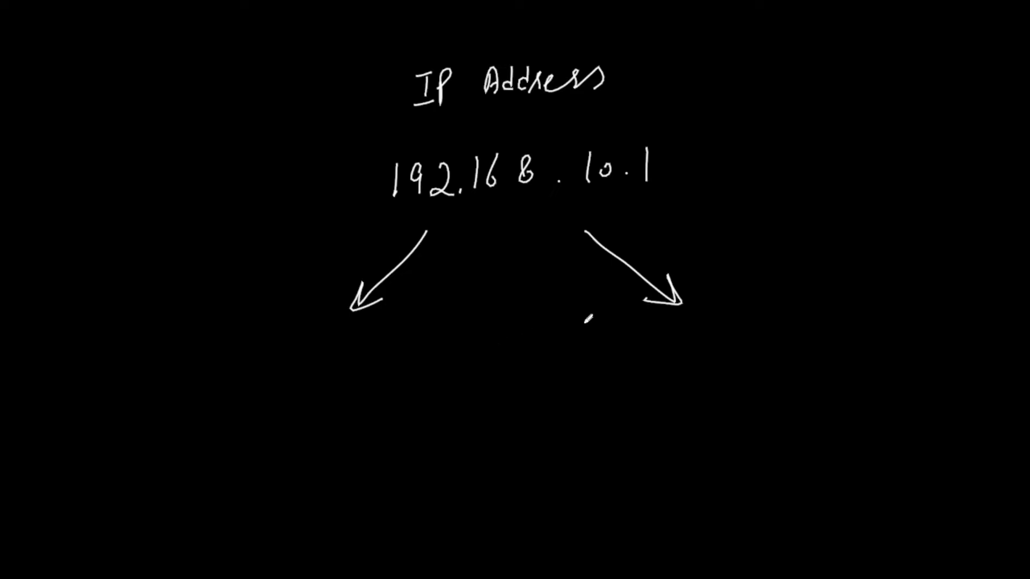
pyautogui.moveTo(693, 343); pyautogui.dragTo(690, 376)
pyautogui.moveTo(692, 361)
pyautogui.mouseDown()
pyautogui.moveTo(709, 357)
pyautogui.moveTo(712, 372)
pyautogui.mouseUp()
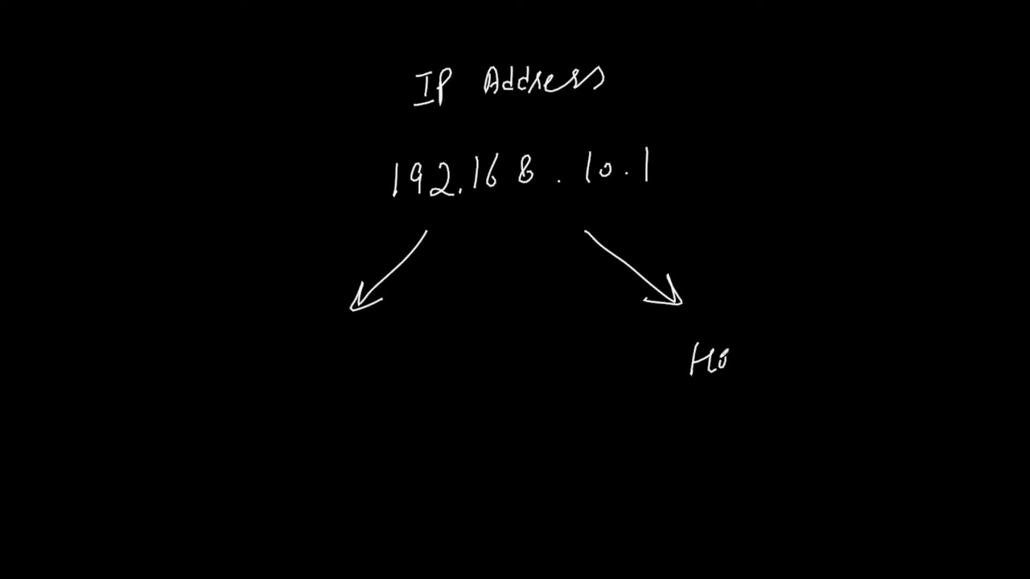
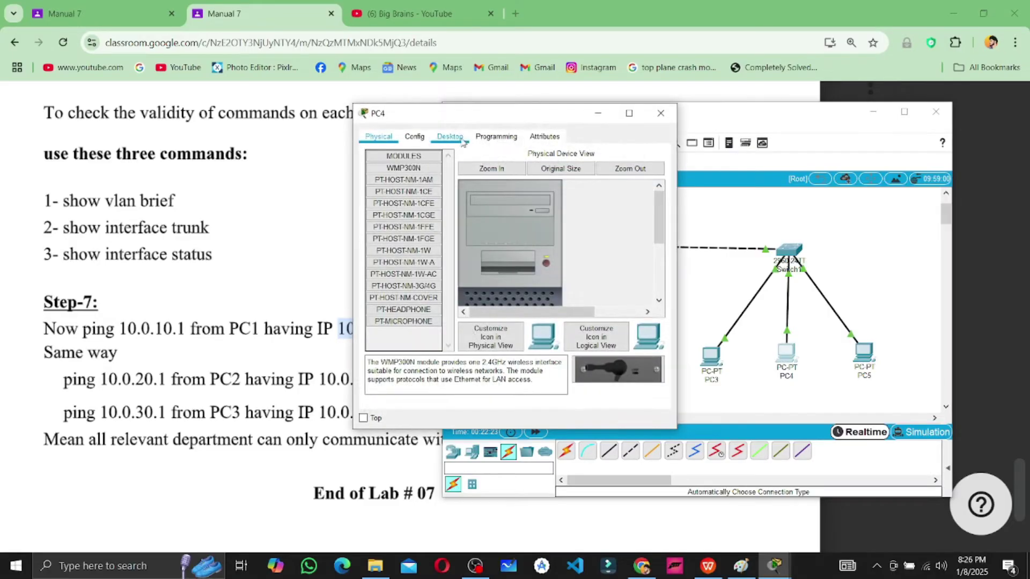
# Set PC4's static IP address to 10.0.20.2 with subnet mask 255.0.0.0 in its IP configuration, and close the PC4 window
pyautogui.click(452, 139)
pyautogui.click(423, 195)
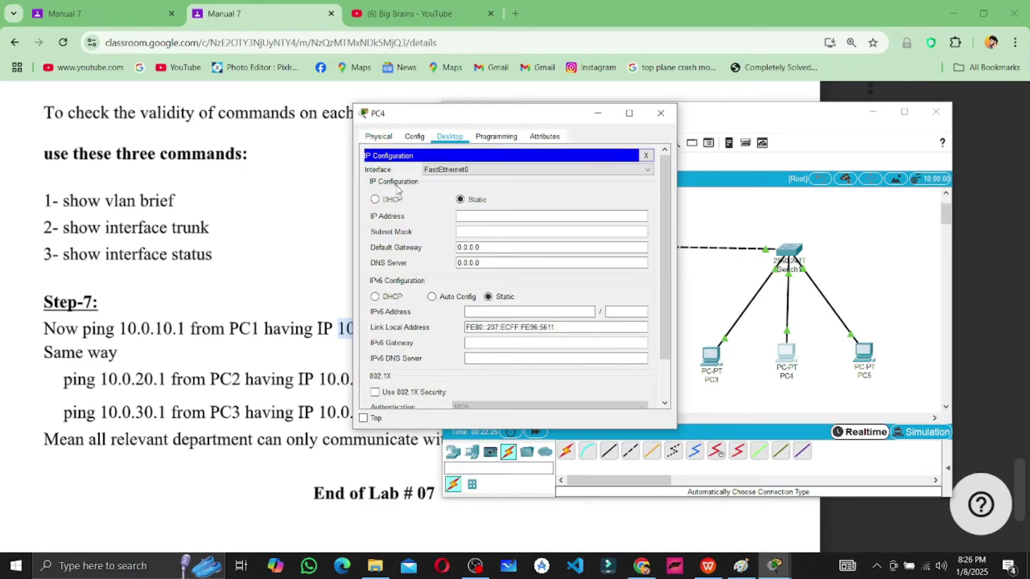
pyautogui.click(484, 215)
pyautogui.write('10.0.10.1')
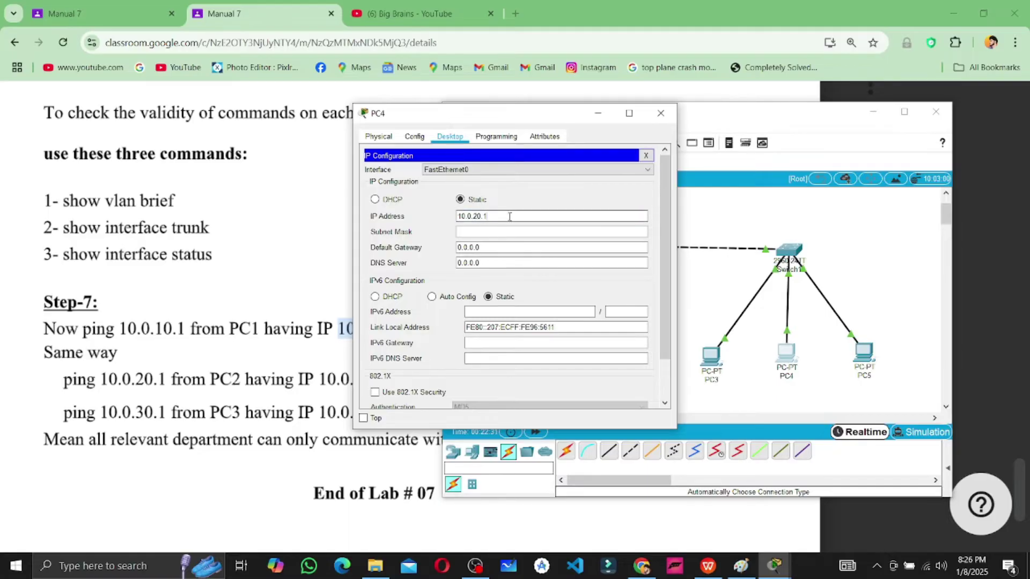
pyautogui.press('BackSpace')
pyautogui.write('2')
pyautogui.press('Tab')
pyautogui.click(660, 113)
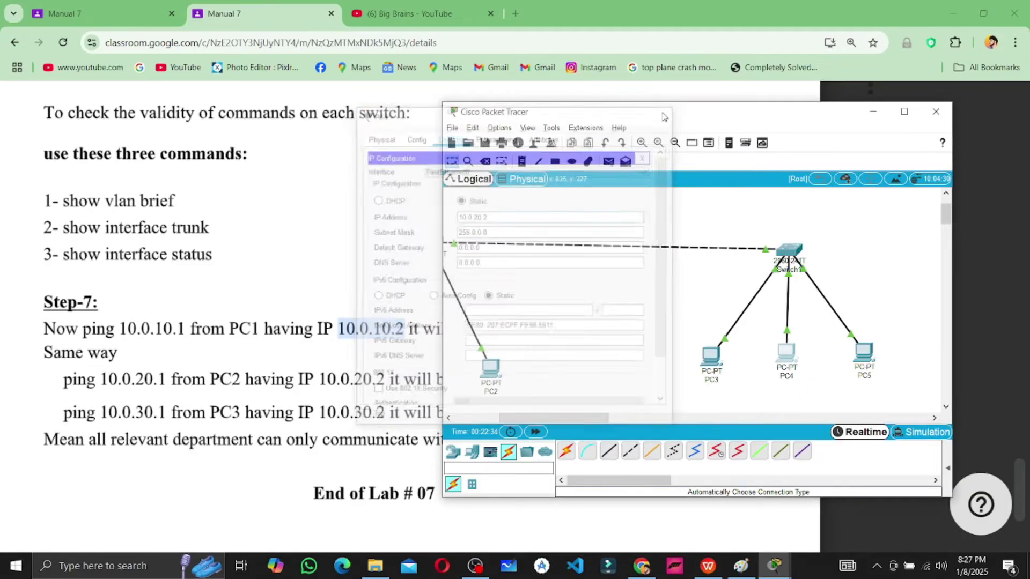
# Set PC5's static IP address to 10.0.30.2 with subnet mask 255.0.0.0 in its IP configuration, and close the PC5 window
pyautogui.click(863, 353)
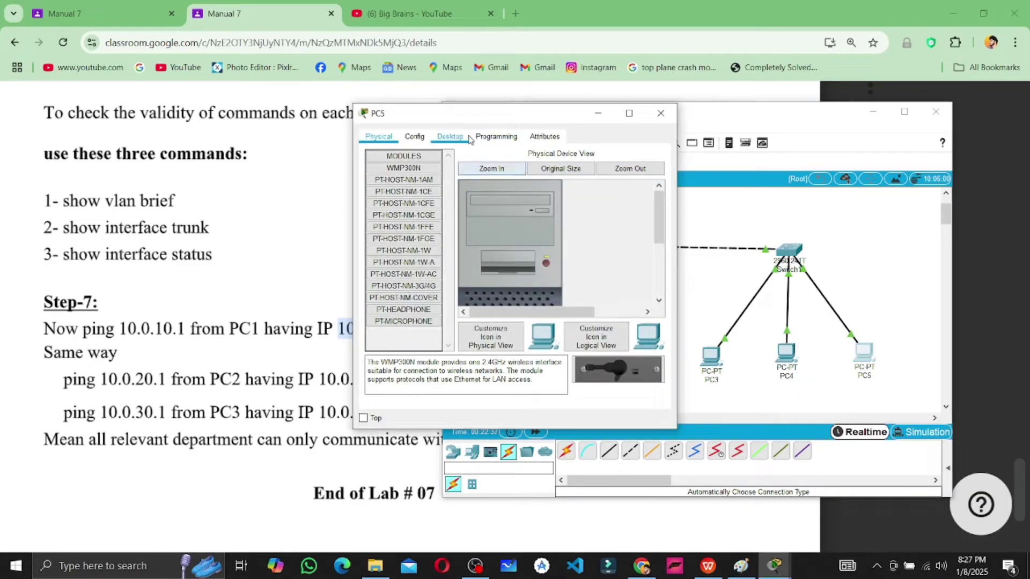
pyautogui.click(450, 136)
pyautogui.click(397, 177)
pyautogui.click(483, 216)
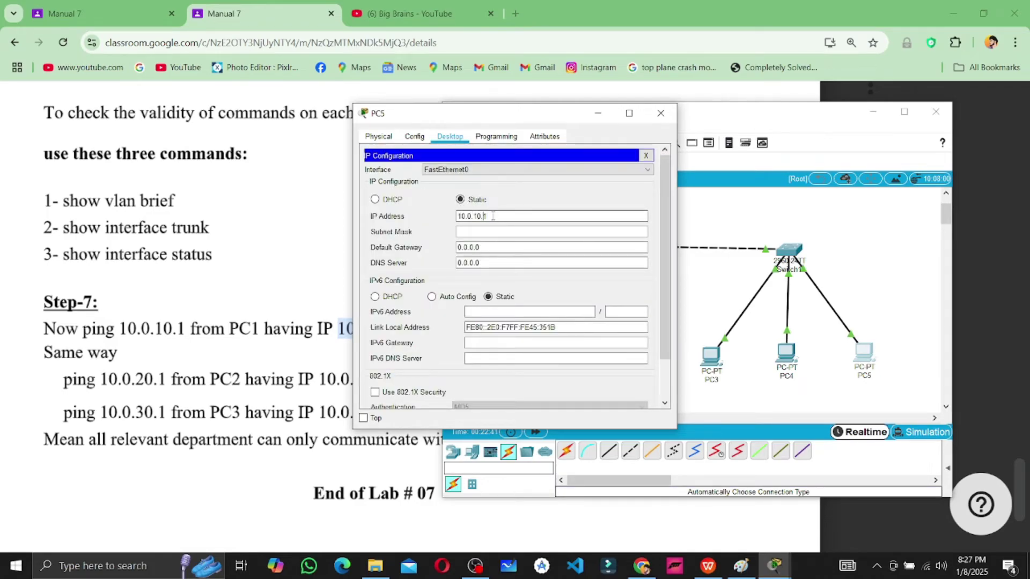
pyautogui.press('Left')
pyautogui.press('BackSpace')
pyautogui.press('Return')
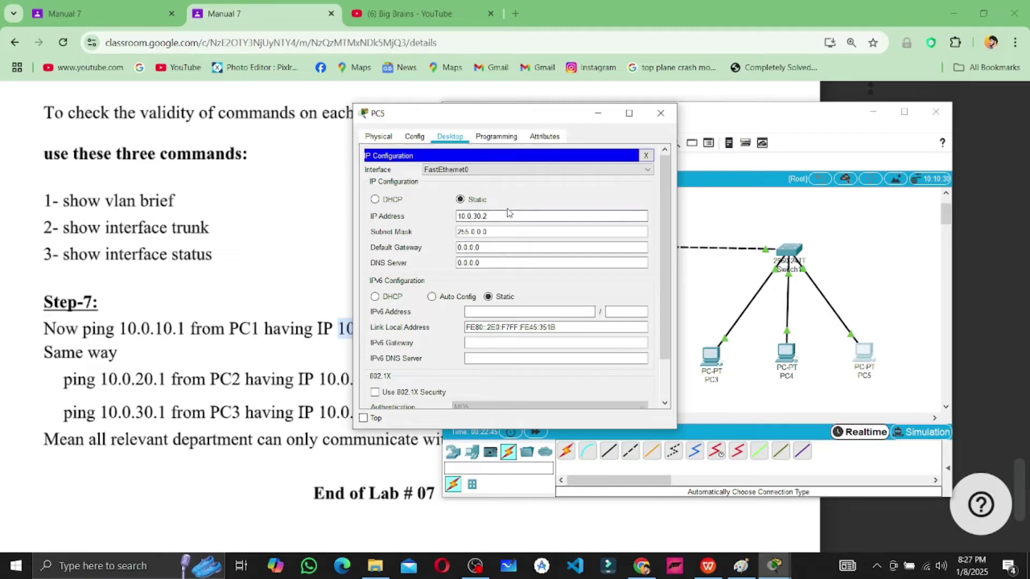
pyautogui.click(661, 113)
# Switch to the lab manual and examine the source and target IP address pairs of the three Step-7 pings
pyautogui.doubleClick(268, 412)
pyautogui.scroll(-1, 350, 411)
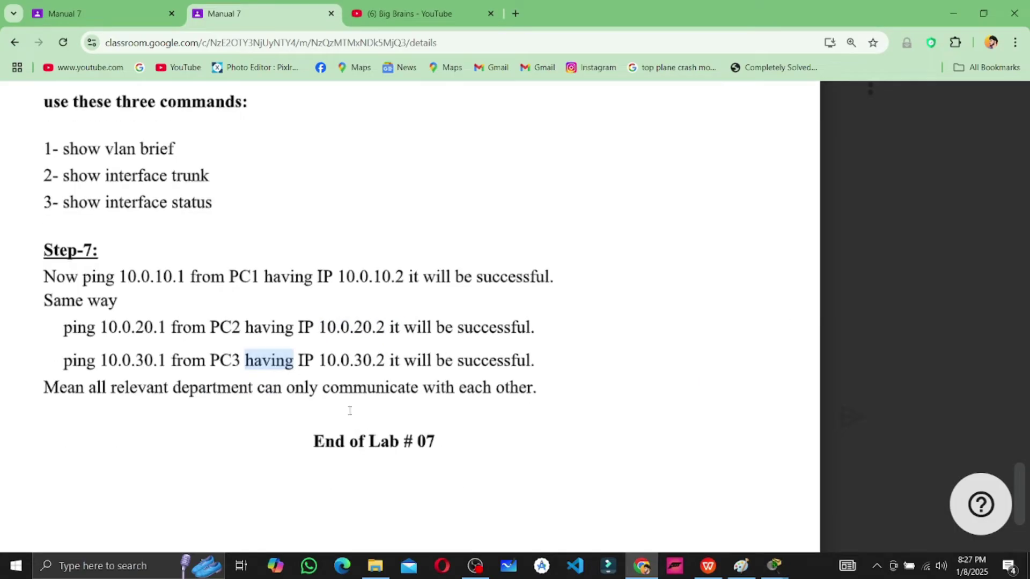
pyautogui.moveTo(80, 328); pyautogui.dragTo(153, 325)
pyautogui.click(153, 325)
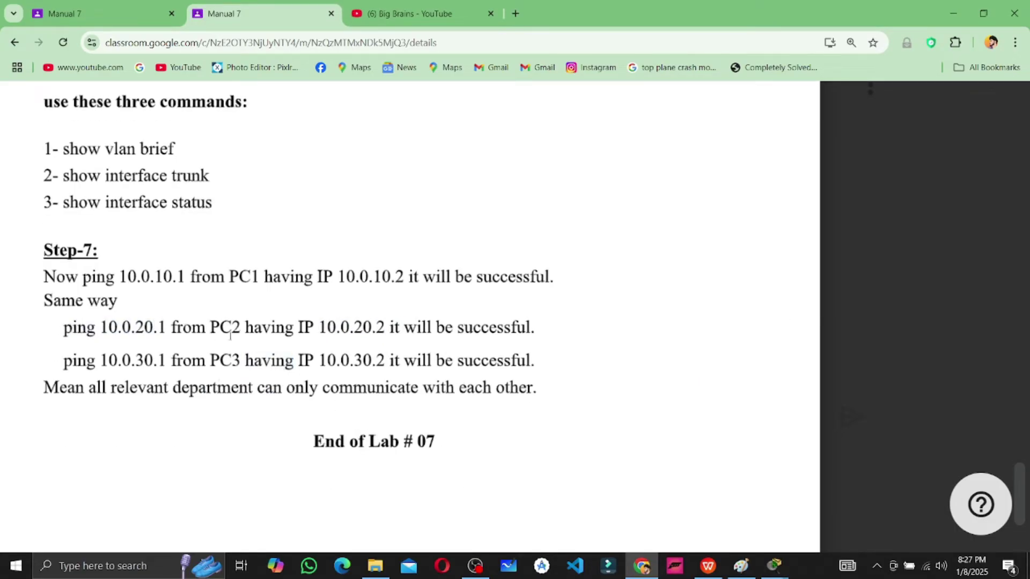
pyautogui.moveTo(385, 328); pyautogui.dragTo(319, 328)
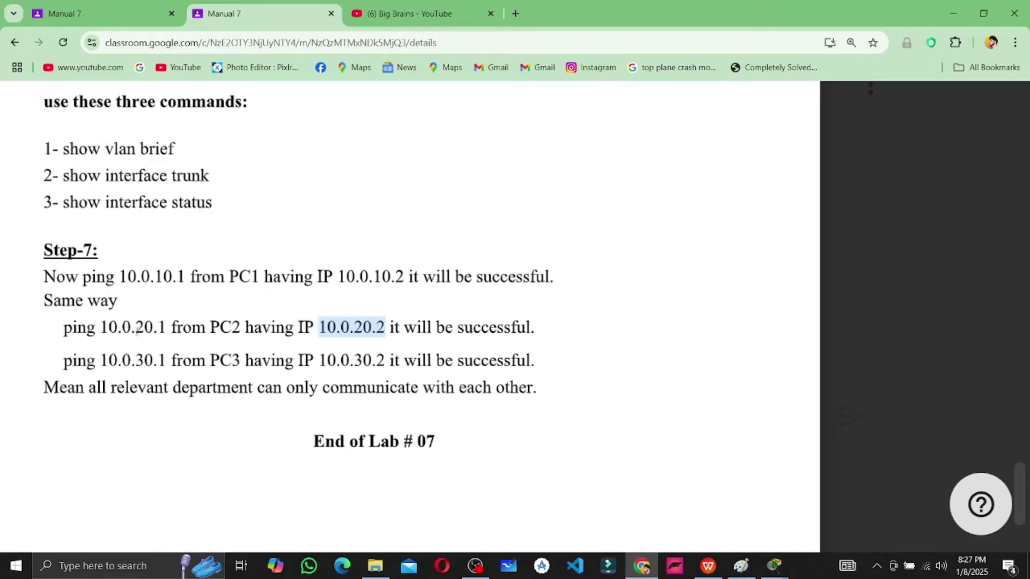
pyautogui.moveTo(104, 328); pyautogui.dragTo(134, 325)
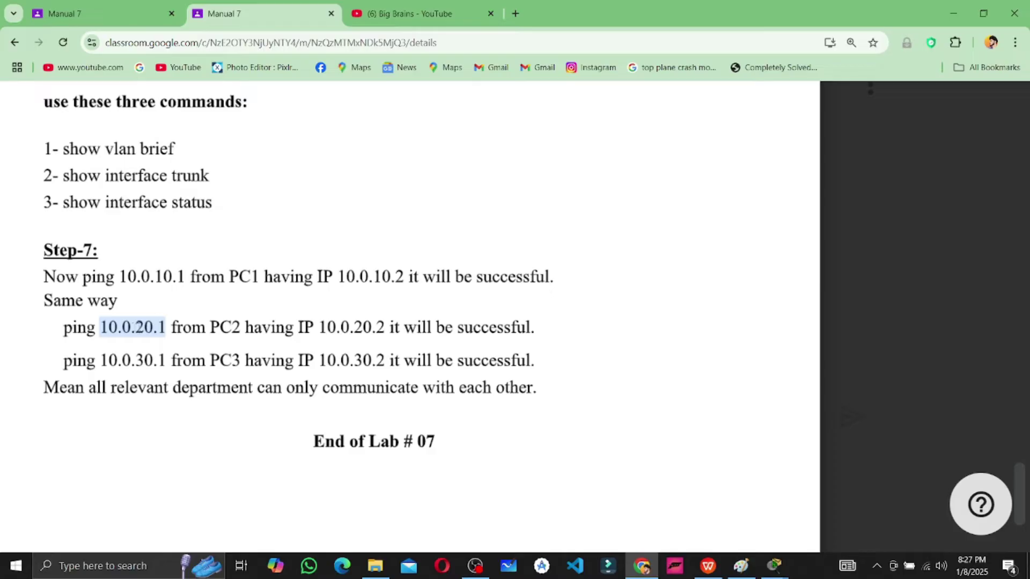
pyautogui.doubleClick(327, 329)
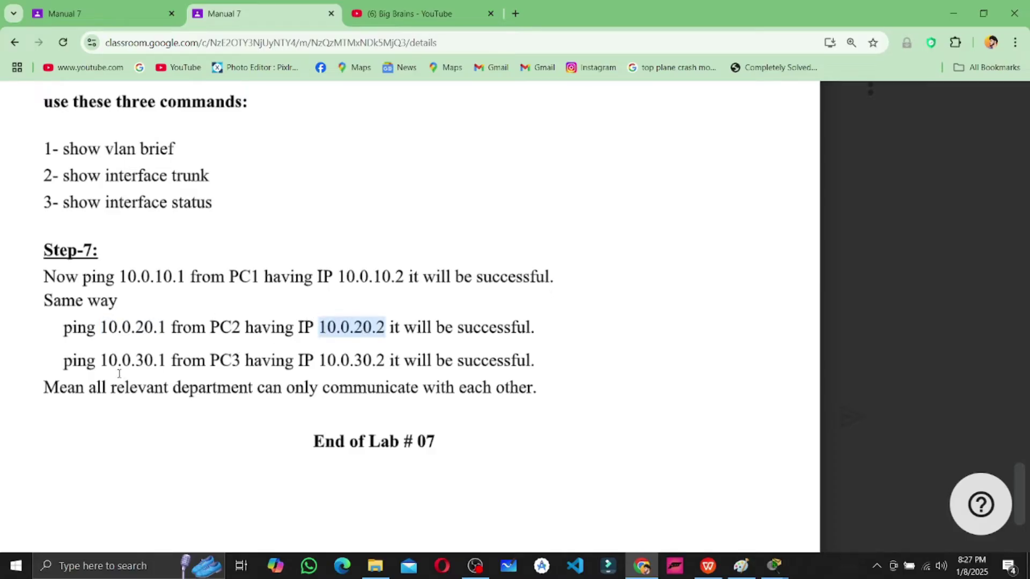
pyautogui.doubleClick(103, 361)
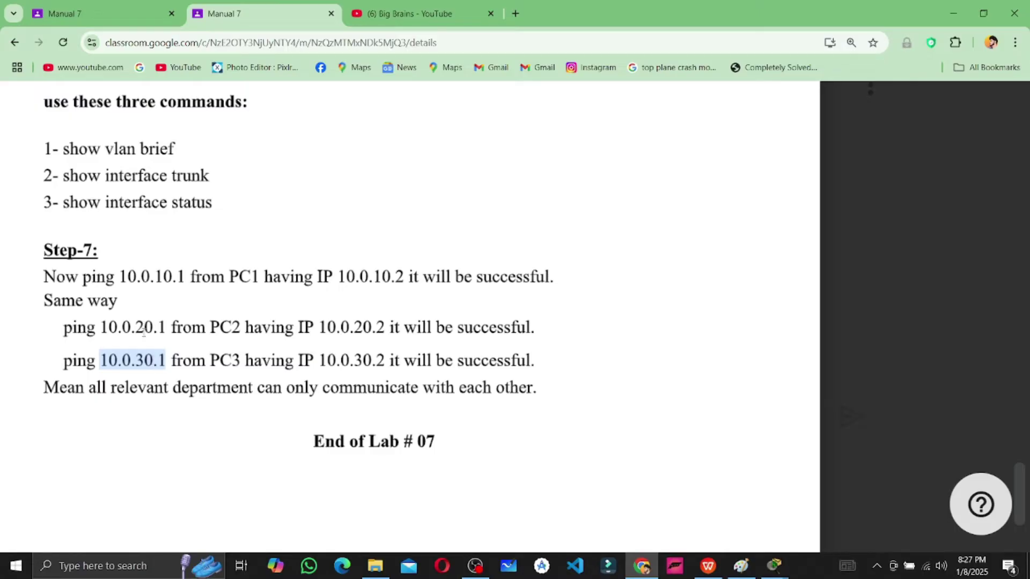
pyautogui.doubleClick(123, 274)
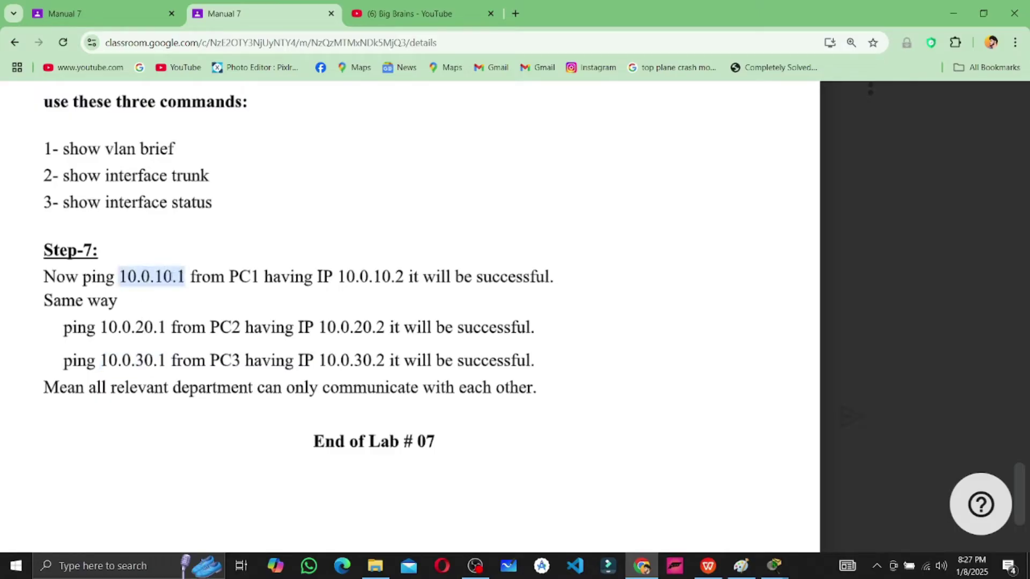
pyautogui.doubleClick(104, 328)
pyautogui.doubleClick(106, 361)
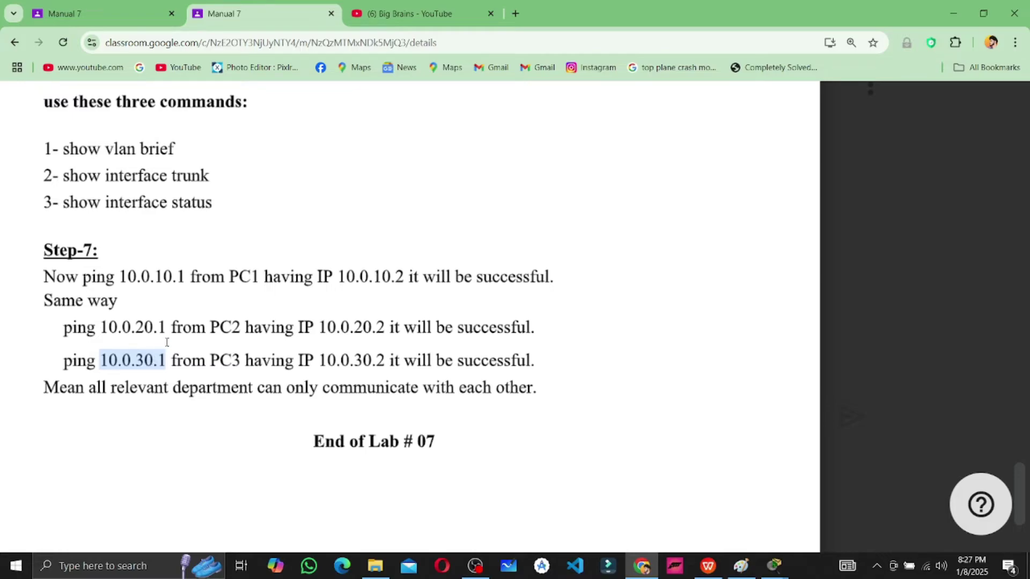
# Switch to Packet Tracer, check PC3's IP address in its IP configuration, and close the PC3 window
pyautogui.hotkey('alt', 'Tab')
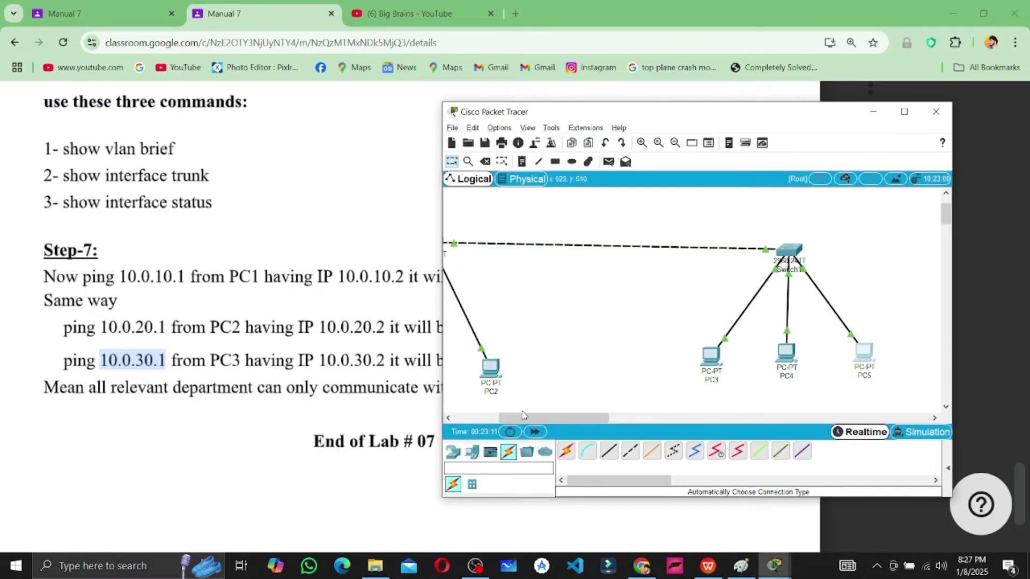
pyautogui.moveTo(523, 415)
pyautogui.mouseDown()
pyautogui.moveTo(488, 409)
pyautogui.moveTo(514, 413)
pyautogui.mouseUp()
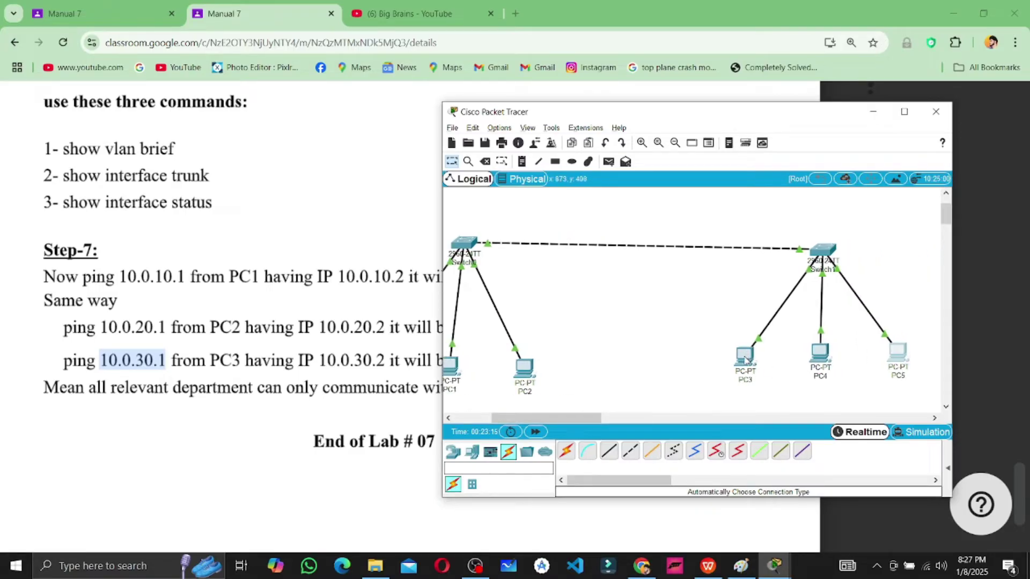
pyautogui.click(745, 358)
pyautogui.click(395, 181)
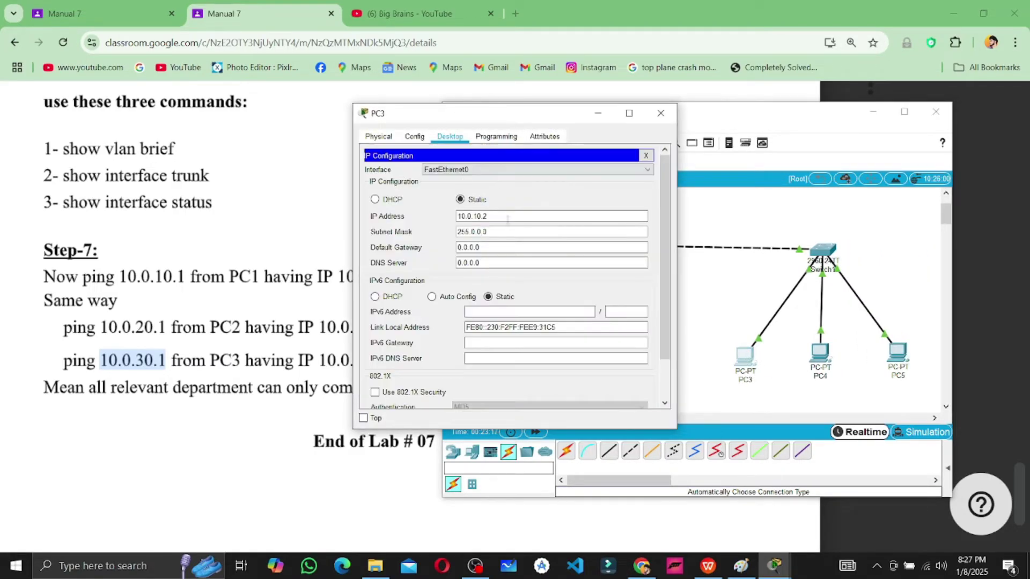
pyautogui.moveTo(507, 218); pyautogui.dragTo(453, 217)
pyautogui.click(661, 112)
# Open PC0's Command Prompt and enter the command ping 10.0.10.2
pyautogui.moveTo(569, 418); pyautogui.dragTo(547, 420)
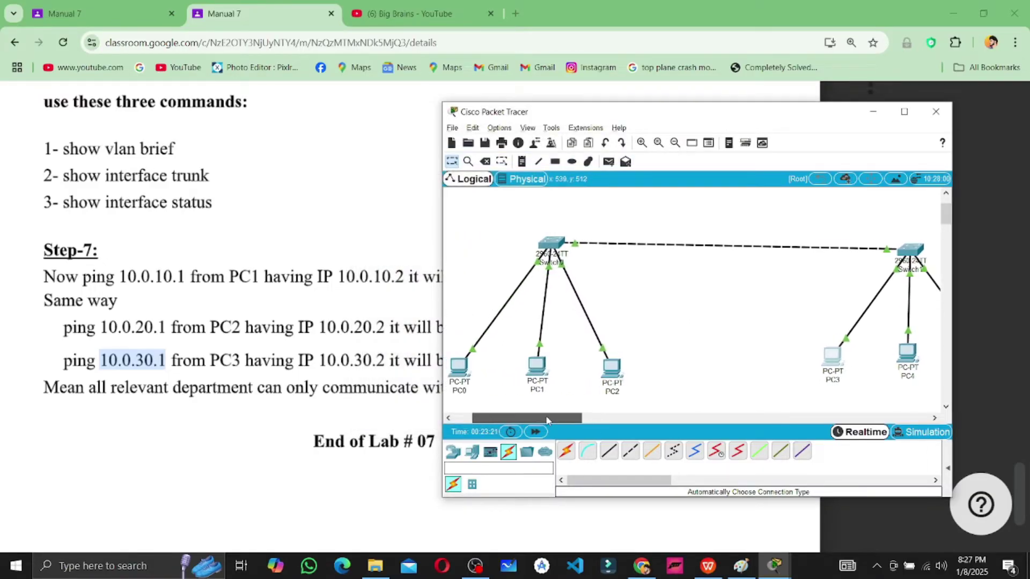
pyautogui.click(459, 368)
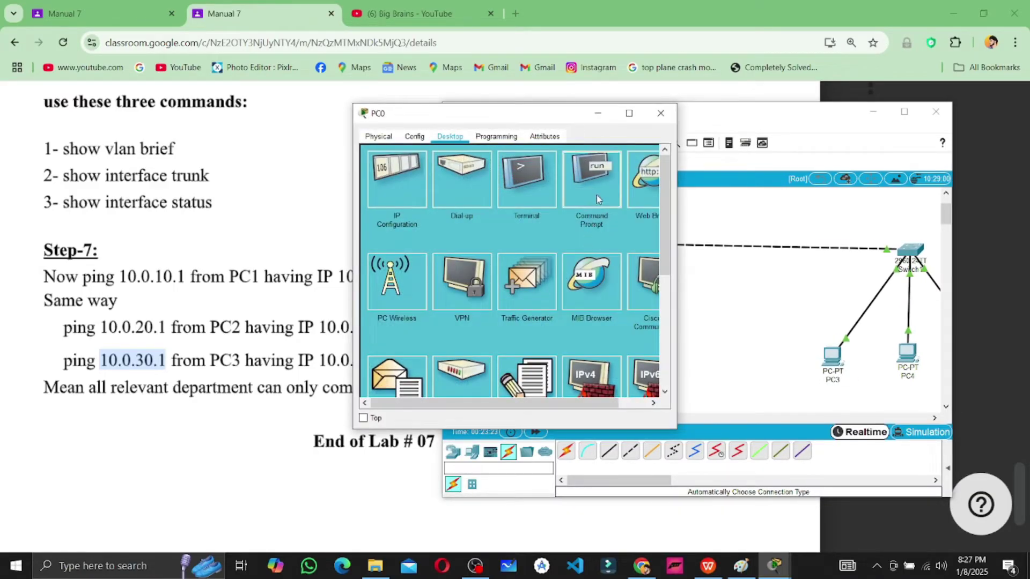
pyautogui.click(598, 199)
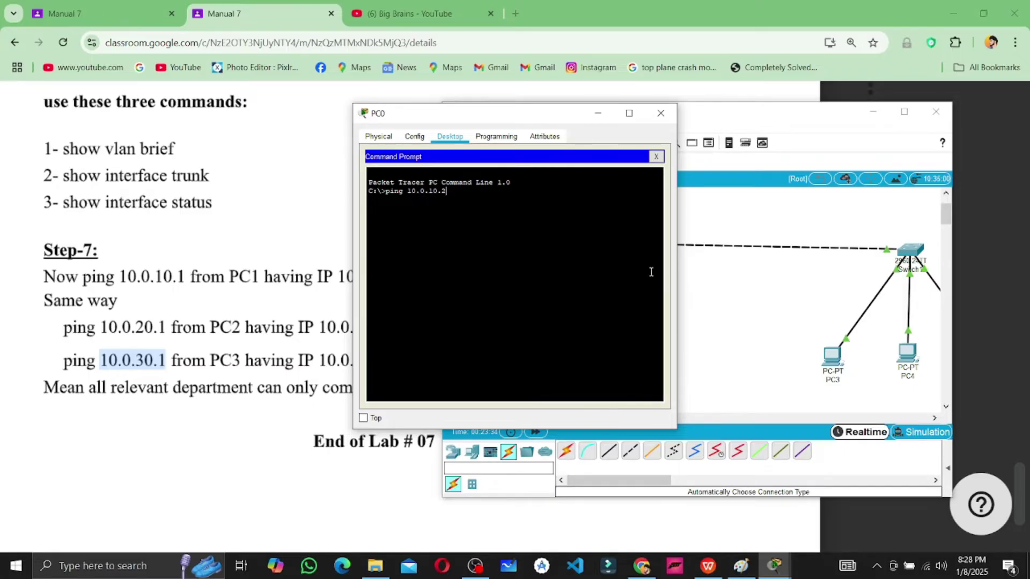
# Move the PC0 window clear of the network topology and run ping 10.0.10.2 from its command prompt
pyautogui.moveTo(550, 118); pyautogui.dragTo(308, 139)
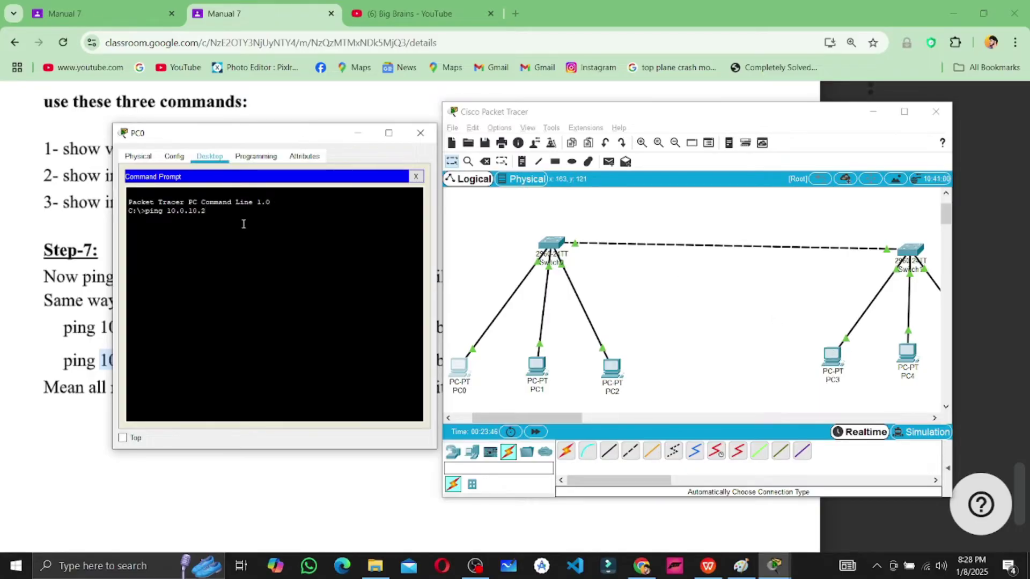
pyautogui.press('Return')
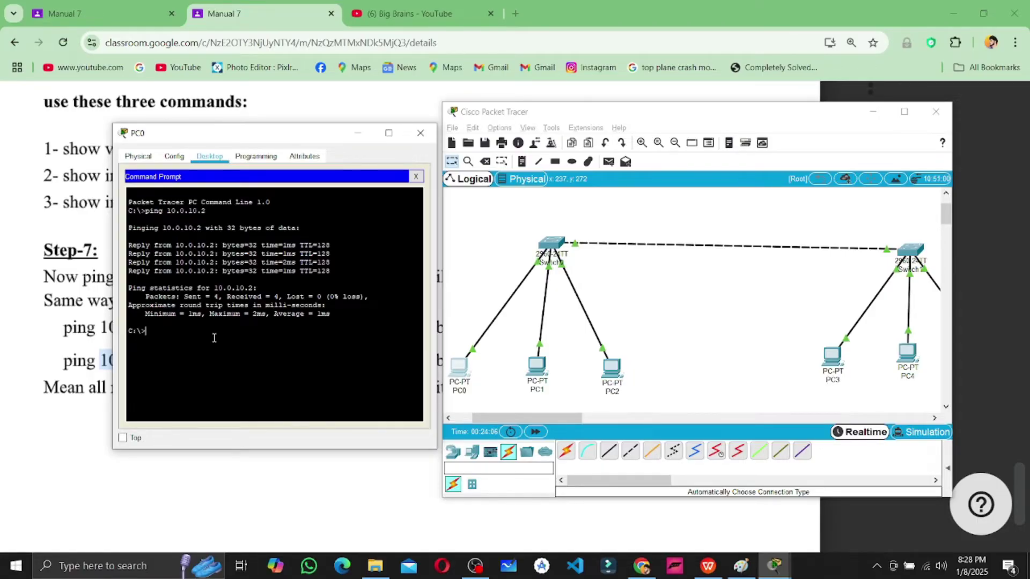
# Look up PC4's address in its IP configuration and ping 10.0.20.2 from PC0's command prompt
pyautogui.press('Up')
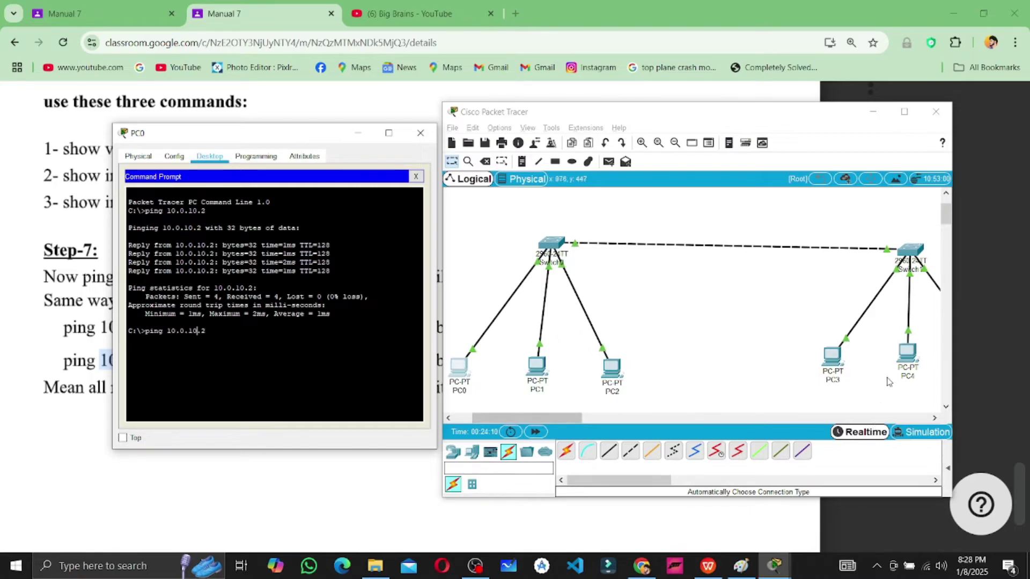
pyautogui.click(909, 359)
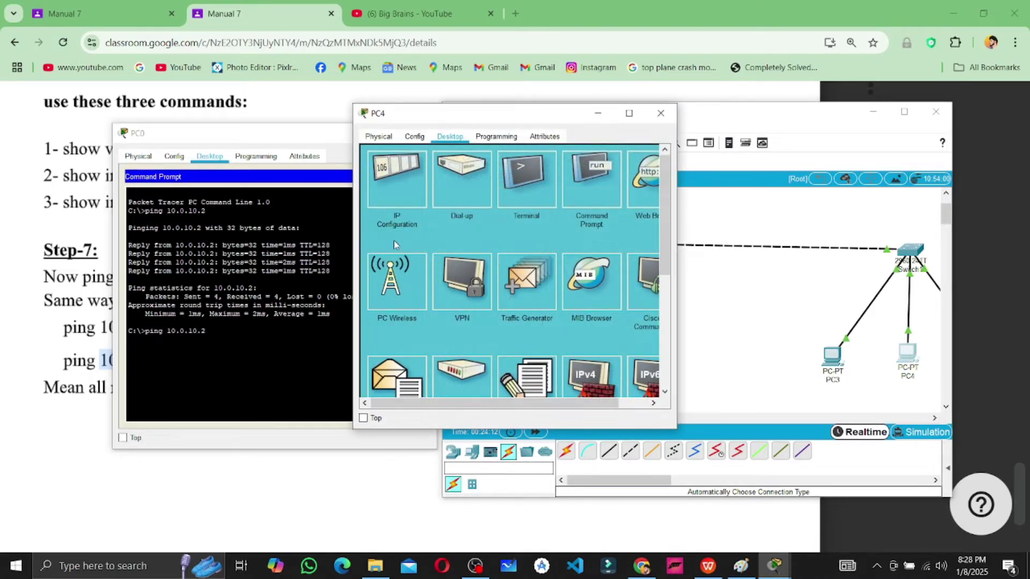
pyautogui.click(415, 183)
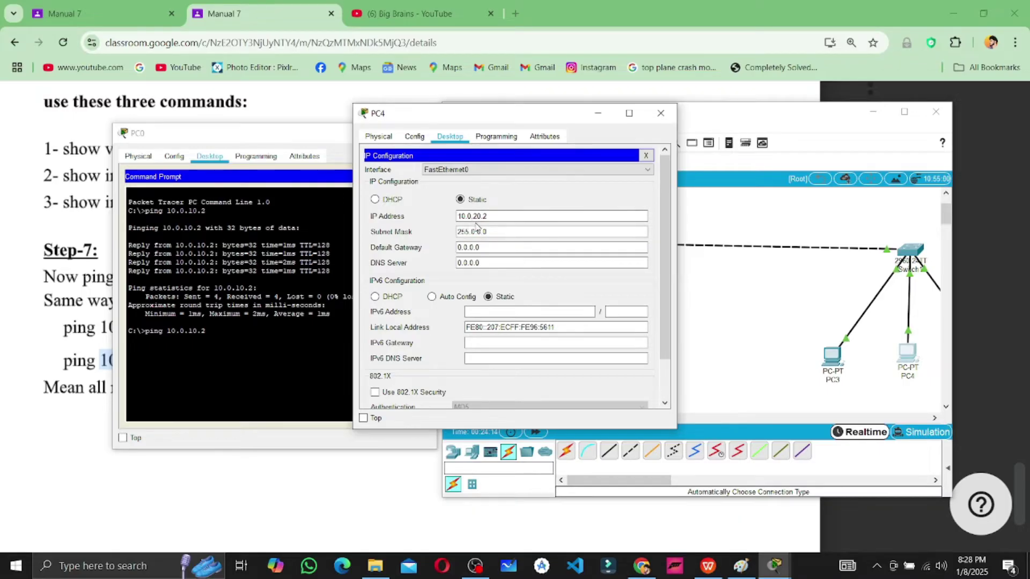
pyautogui.click(661, 113)
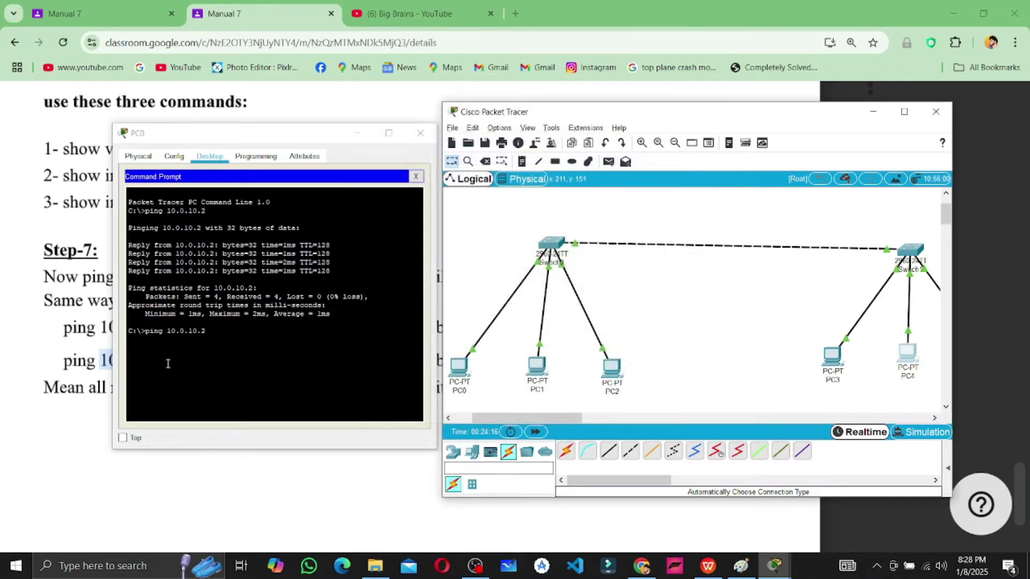
pyautogui.click(202, 330)
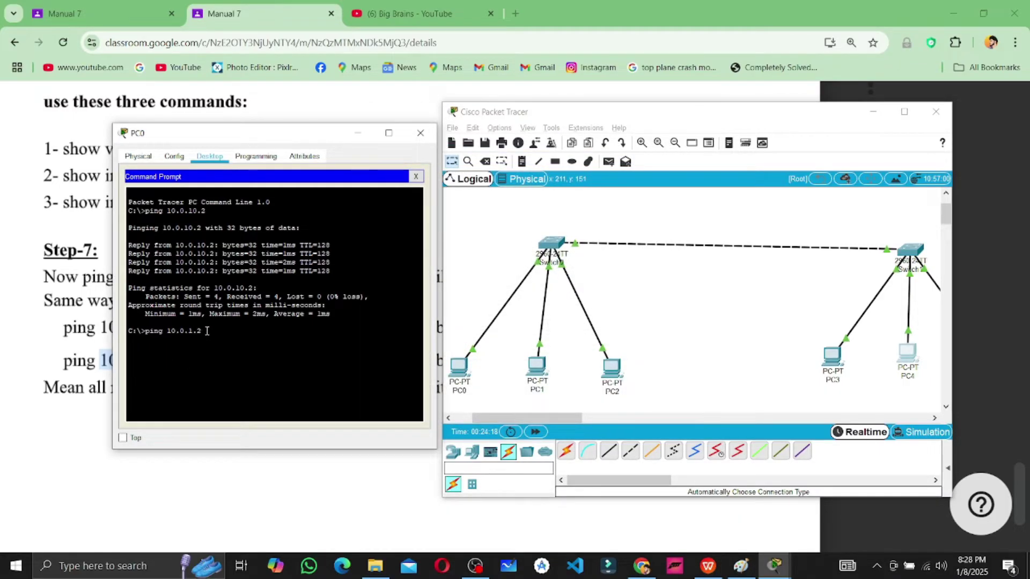
pyautogui.press('BackSpace')
pyautogui.press('BackSpace')
pyautogui.write('20')
pyautogui.click(222, 334)
pyautogui.press('Return')
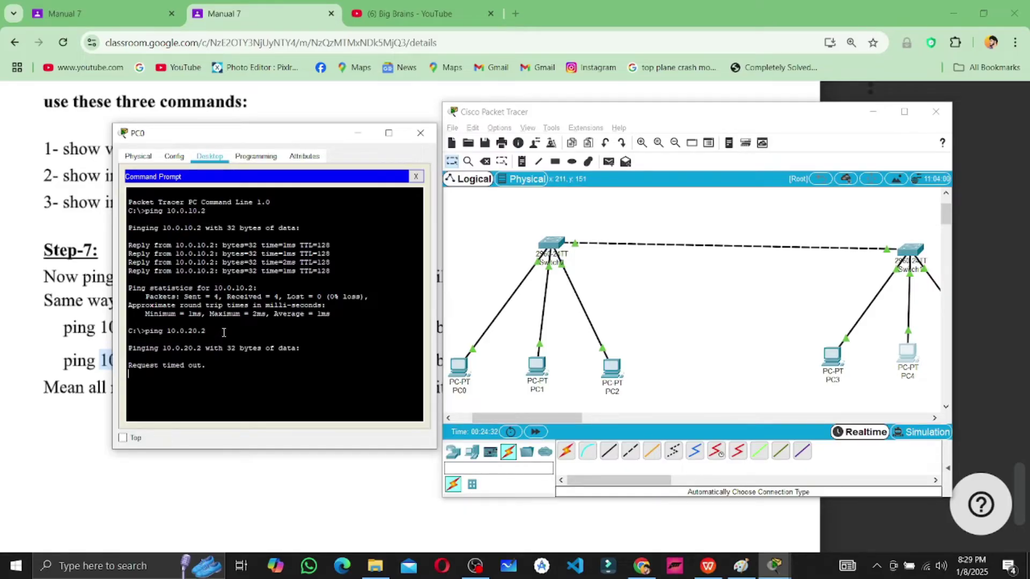
# Switch to the lab manual in Chrome and examine the VLAN introduction and the network scenario diagram on page 1
pyautogui.click(90, 376)
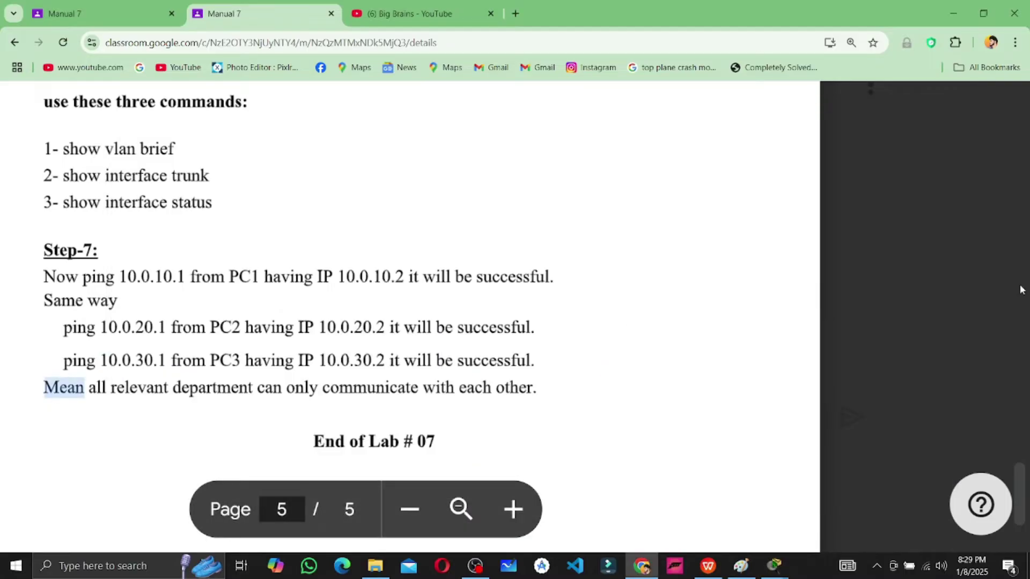
pyautogui.scroll(20, 1027, 456)
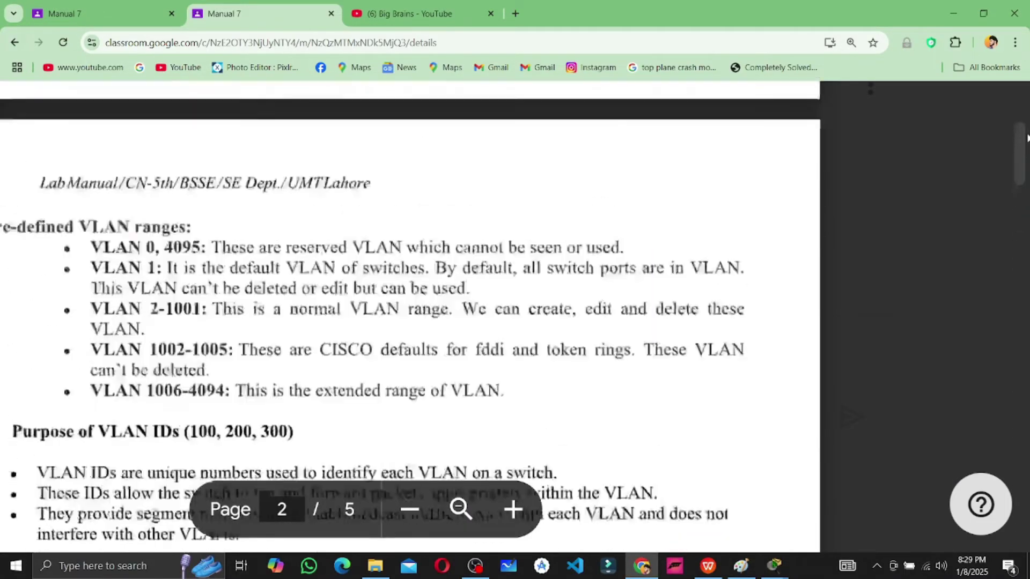
pyautogui.scroll(10, 1019, 83)
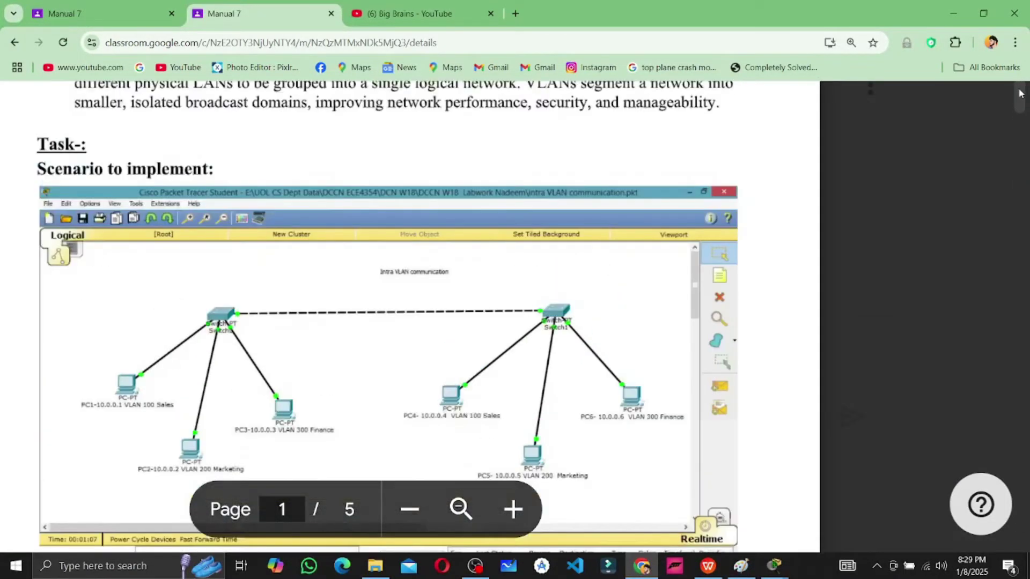
pyautogui.doubleClick(553, 248)
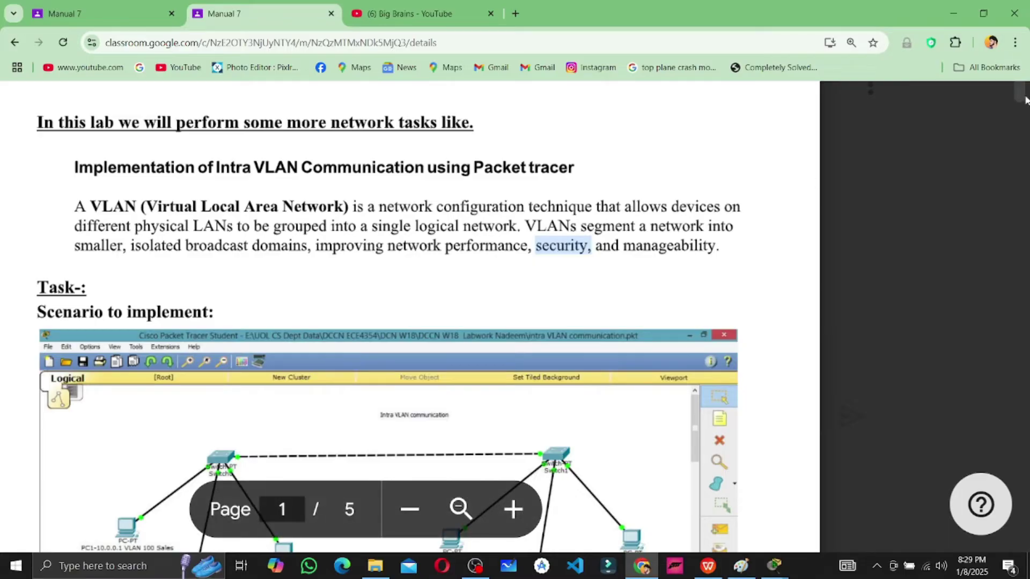
pyautogui.scroll(-3, 660, 166)
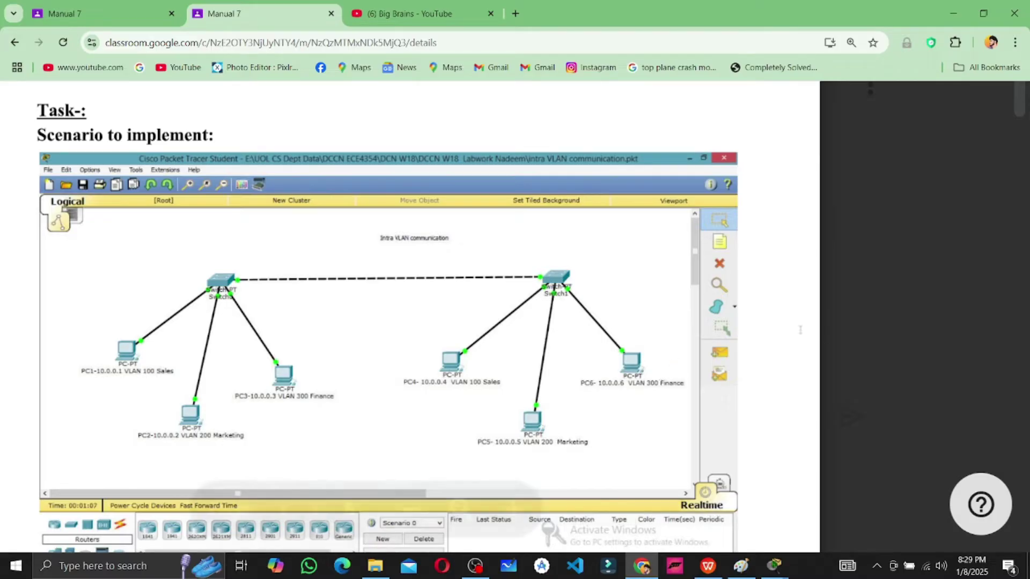
pyautogui.click(409, 509)
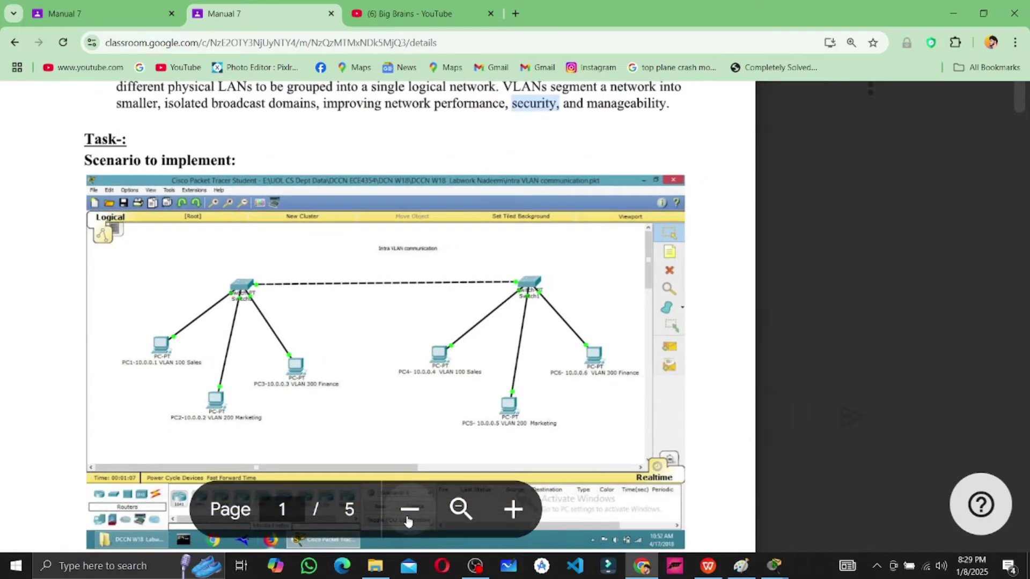
pyautogui.click(409, 509)
pyautogui.scroll(1, 677, 169)
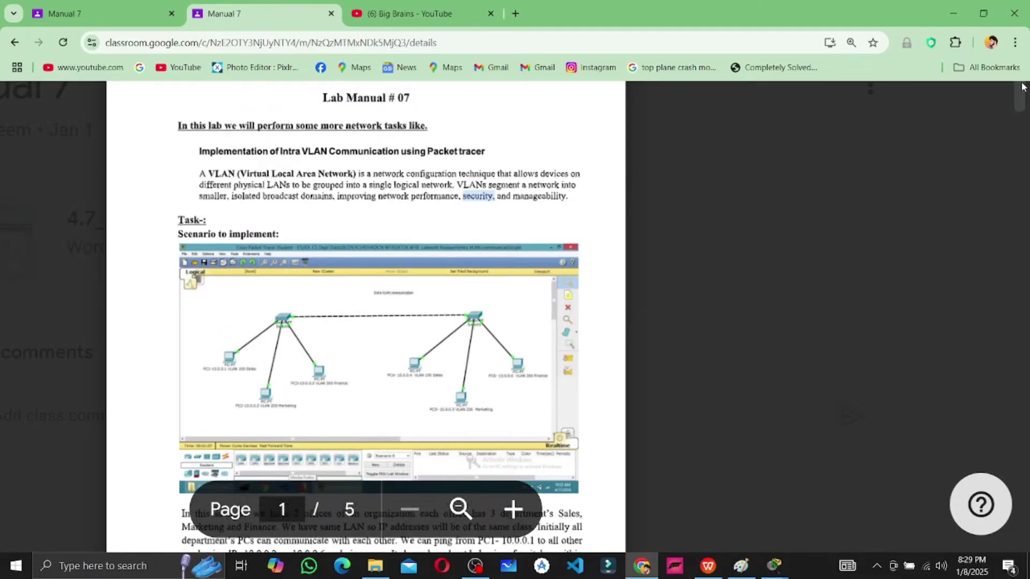
pyautogui.hscroll(-3, 648, 181)
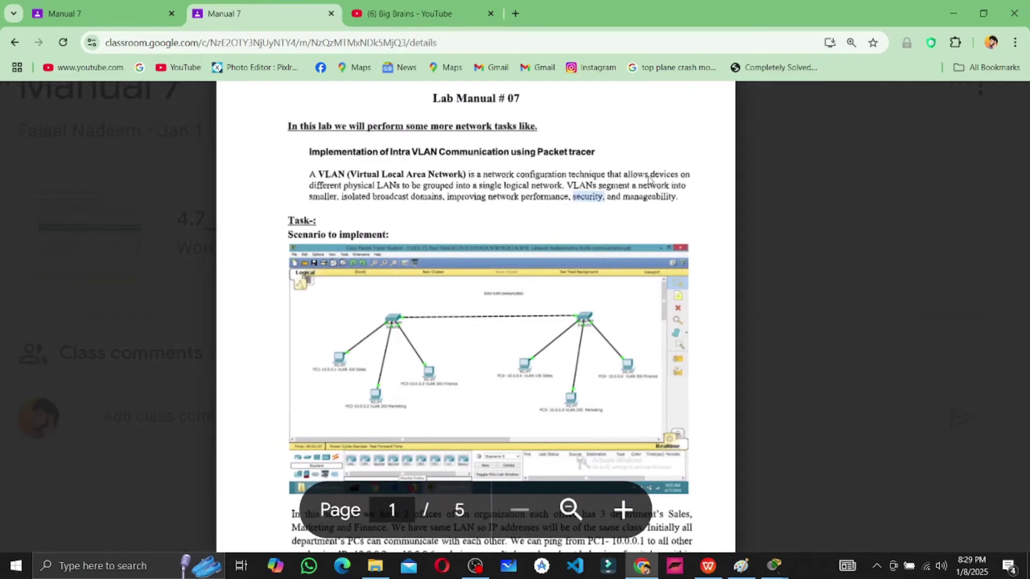
# Skim the lab manual through Step-7 on page 5 and return to the title on page 1
pyautogui.scroll(-4, 662, 214)
pyautogui.scroll(-20, 662, 213)
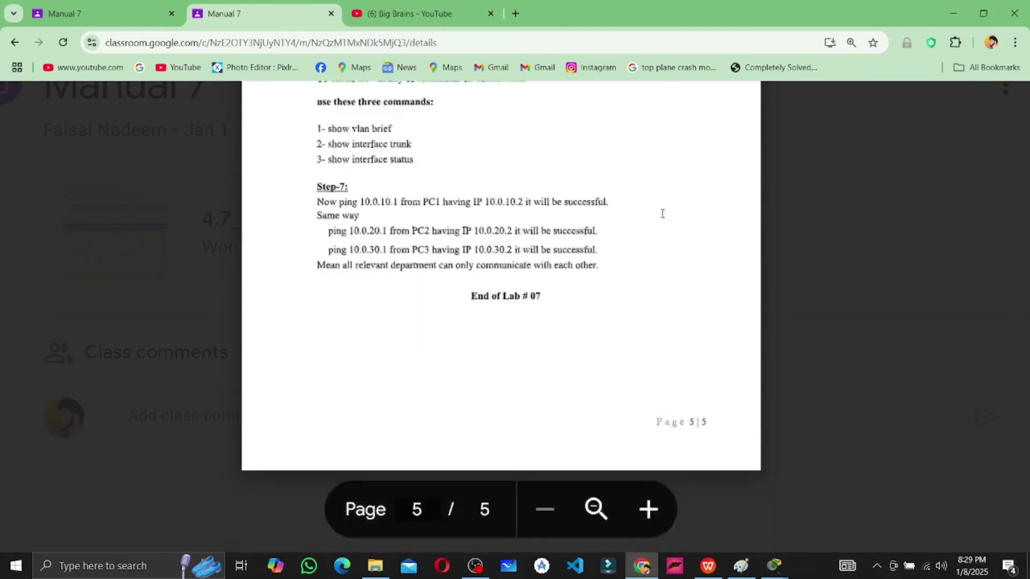
pyautogui.scroll(20, 662, 213)
pyautogui.scroll(15, 662, 213)
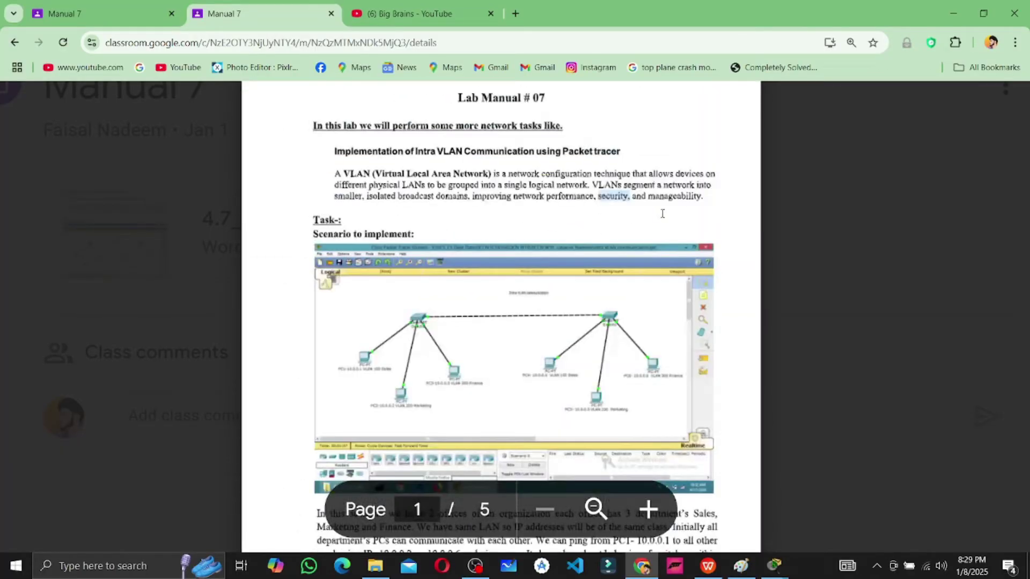
pyautogui.scroll(2, 662, 214)
pyautogui.scroll(3, 662, 213)
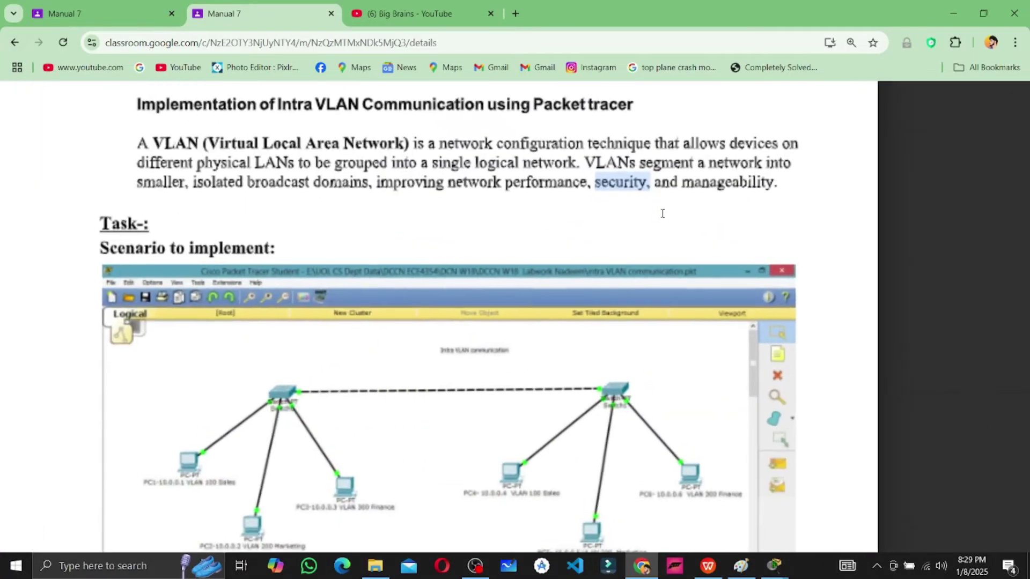
pyautogui.scroll(6, 663, 214)
pyautogui.scroll(-1, 663, 214)
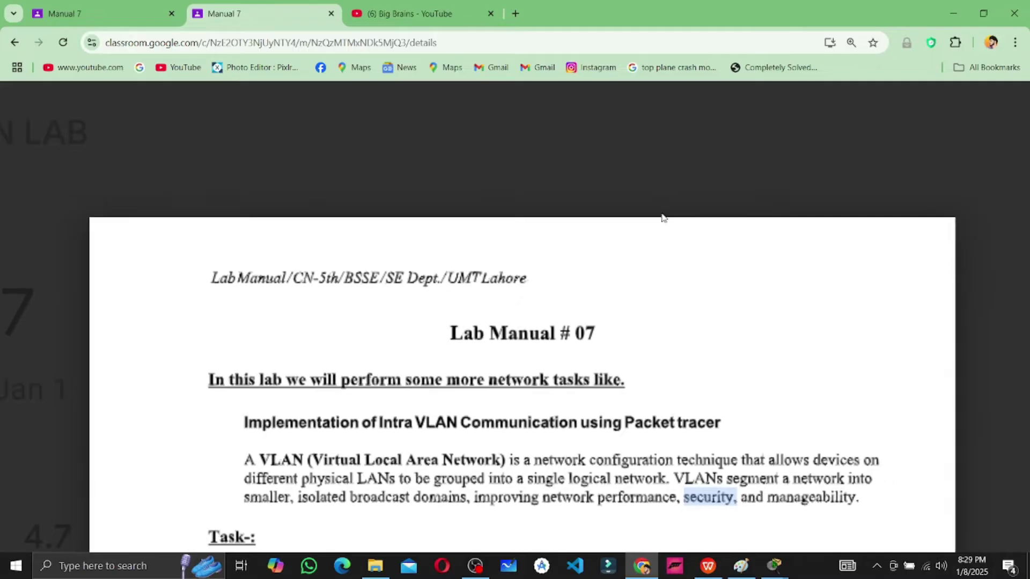
# Highlight the header line on page 1, skim the switch VLAN configuration steps, and return to the manual's beginning
pyautogui.doubleClick(311, 278)
pyautogui.click(310, 278)
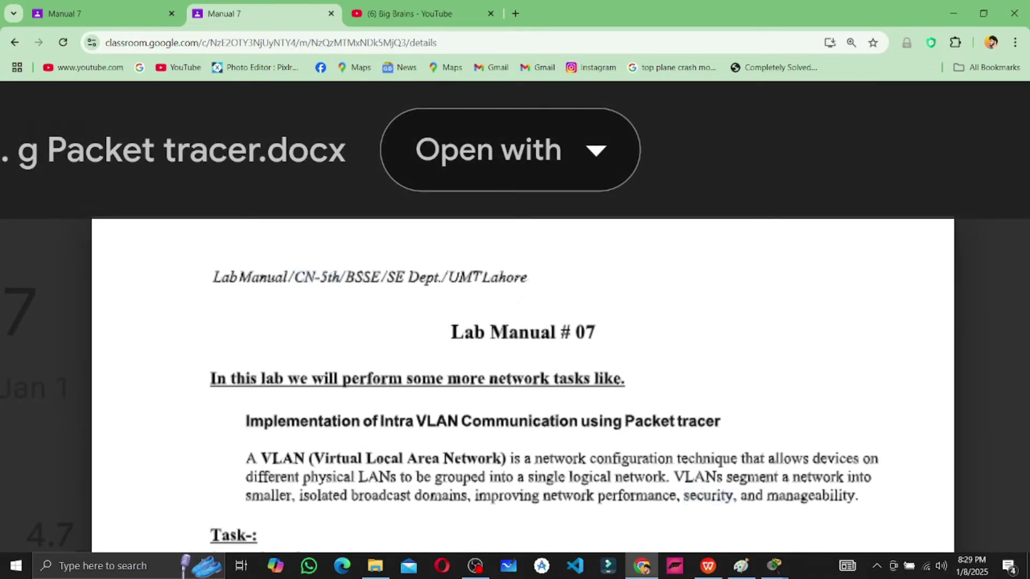
pyautogui.moveTo(528, 275); pyautogui.dragTo(212, 279)
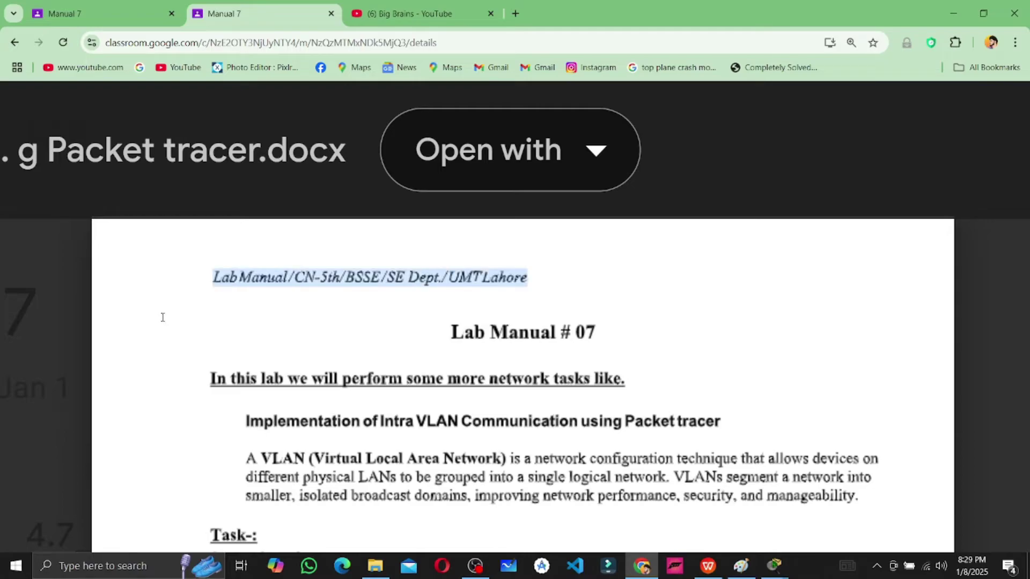
pyautogui.click(221, 313)
pyautogui.scroll(-10, 560, 318)
pyautogui.hotkey('ctrl', '-')
pyautogui.hotkey('ctrl', '-')
pyautogui.scroll(-15, 560, 319)
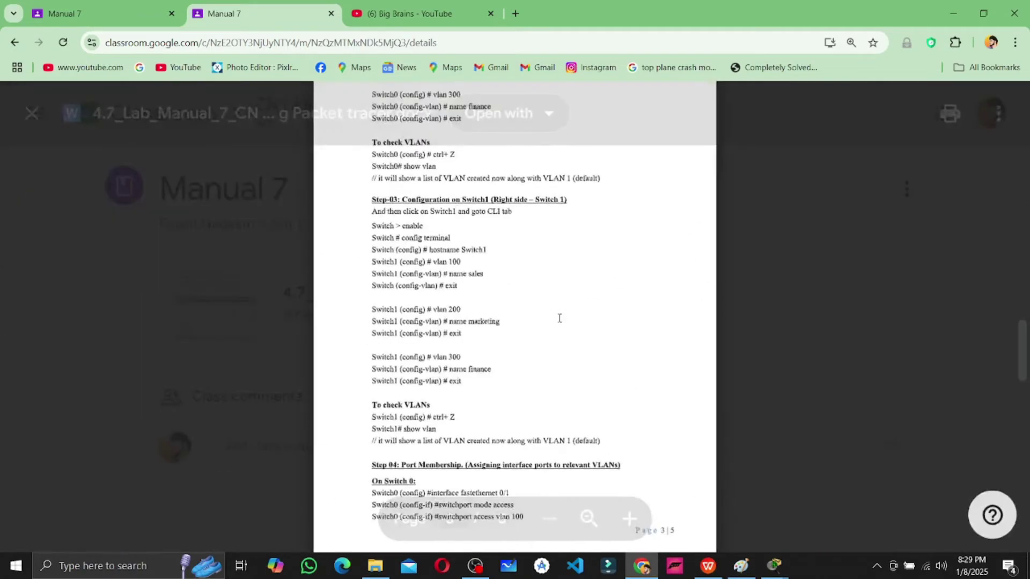
pyautogui.press('Home')
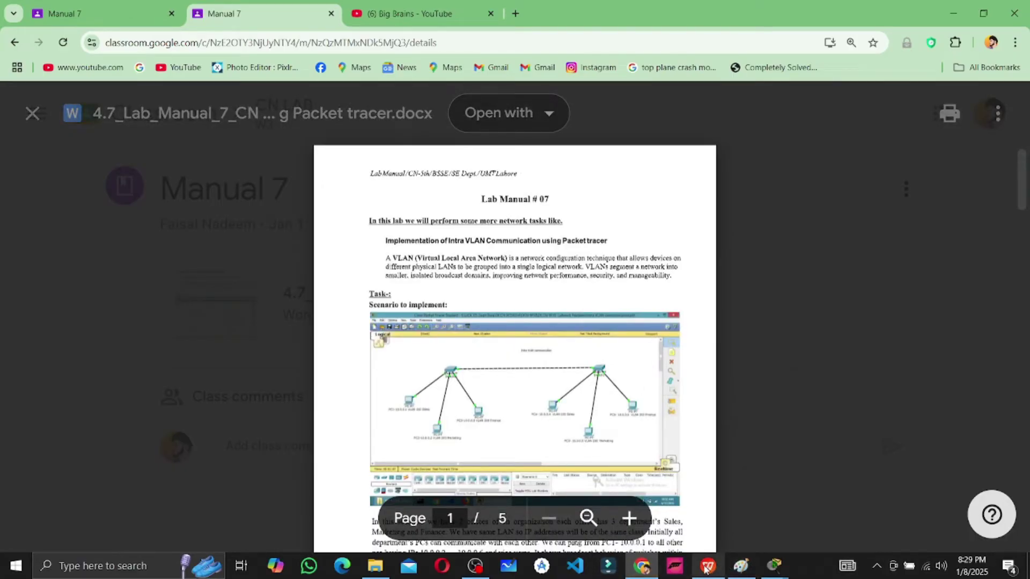
# Switch to Cisco Packet Tracer, review the 10.0.20.2 ping statistics in PC0's command prompt, and close the PC0 window
pyautogui.moveTo(780, 568)
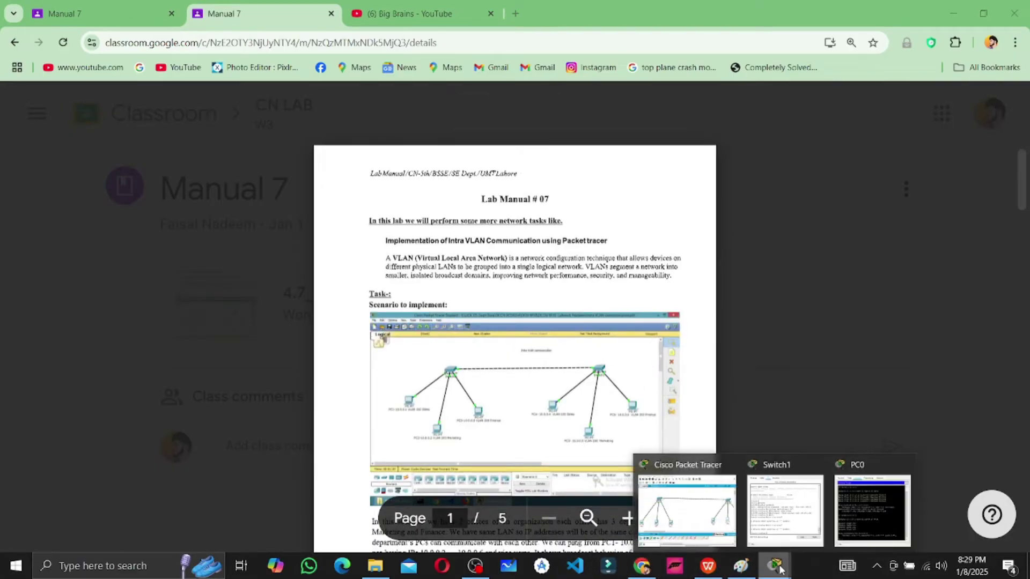
pyautogui.click(731, 513)
pyautogui.click(874, 499)
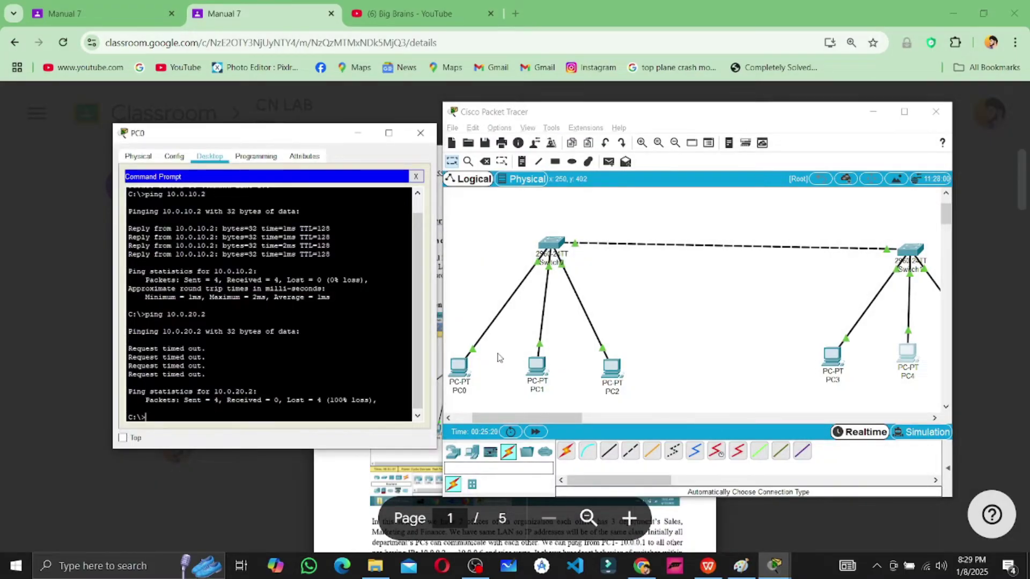
pyautogui.moveTo(328, 401); pyautogui.dragTo(188, 402)
pyautogui.click(237, 390)
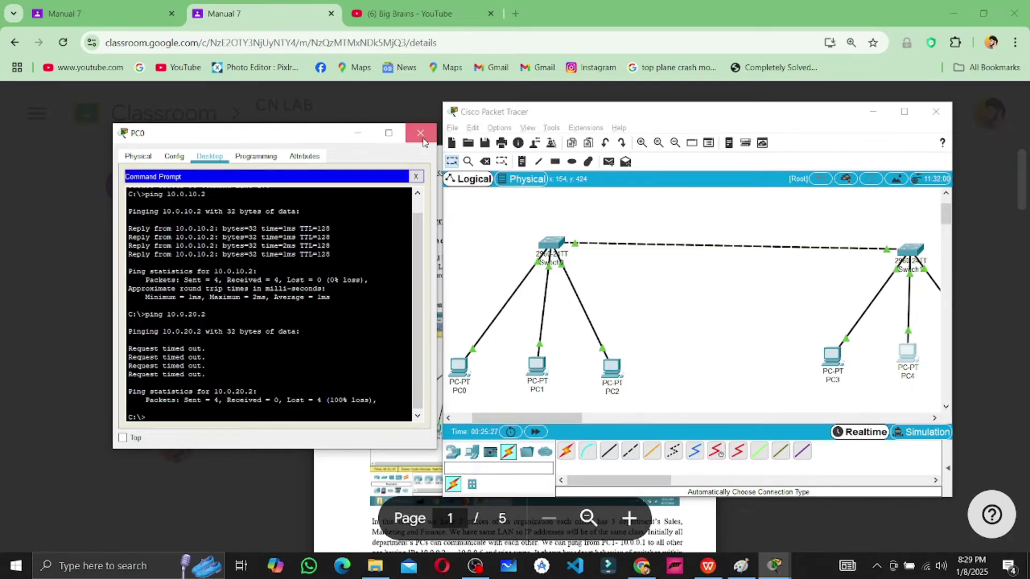
pyautogui.click(423, 139)
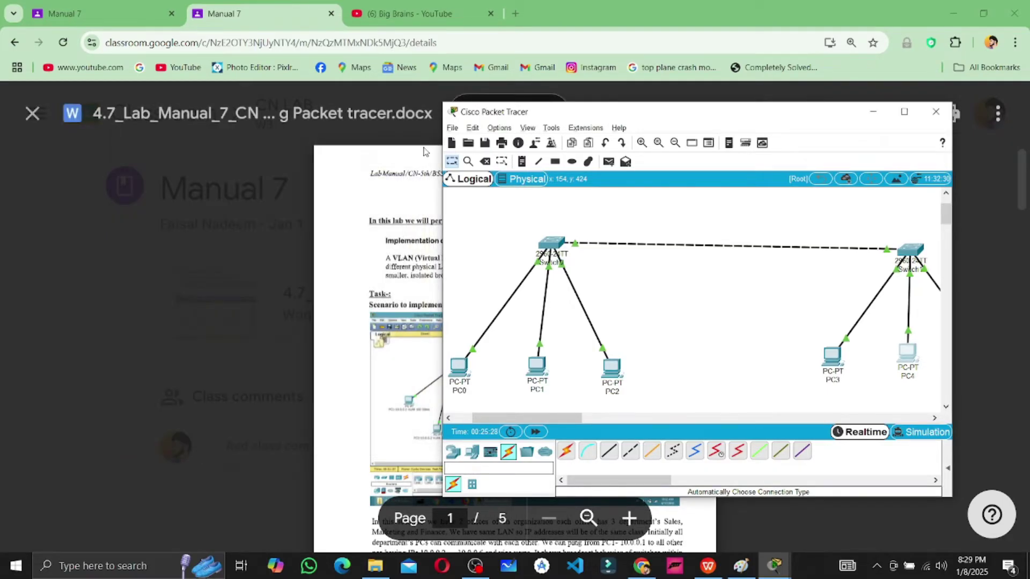
# Return to the lab manual in Chrome, skim its VLAN ranges and port membership sections, and show the desktop
pyautogui.click(380, 275)
pyautogui.scroll(4, 488, 281)
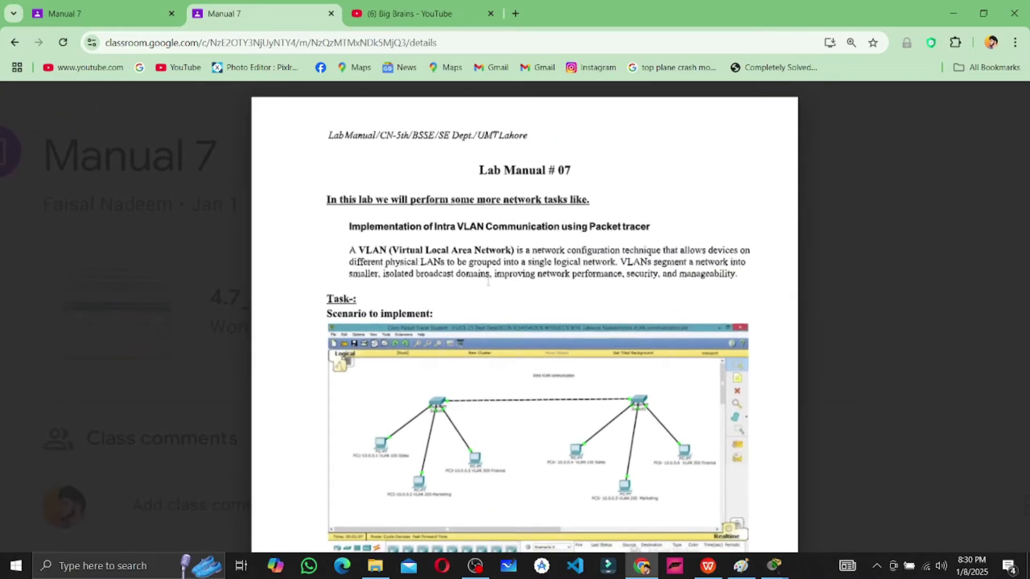
pyautogui.scroll(-20, 552, 293)
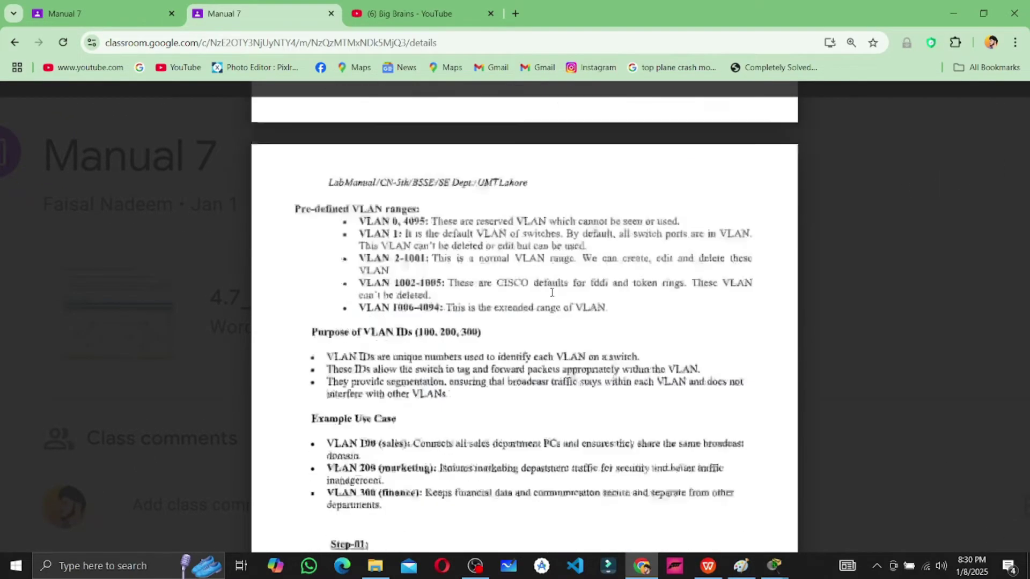
pyautogui.scroll(20, 552, 293)
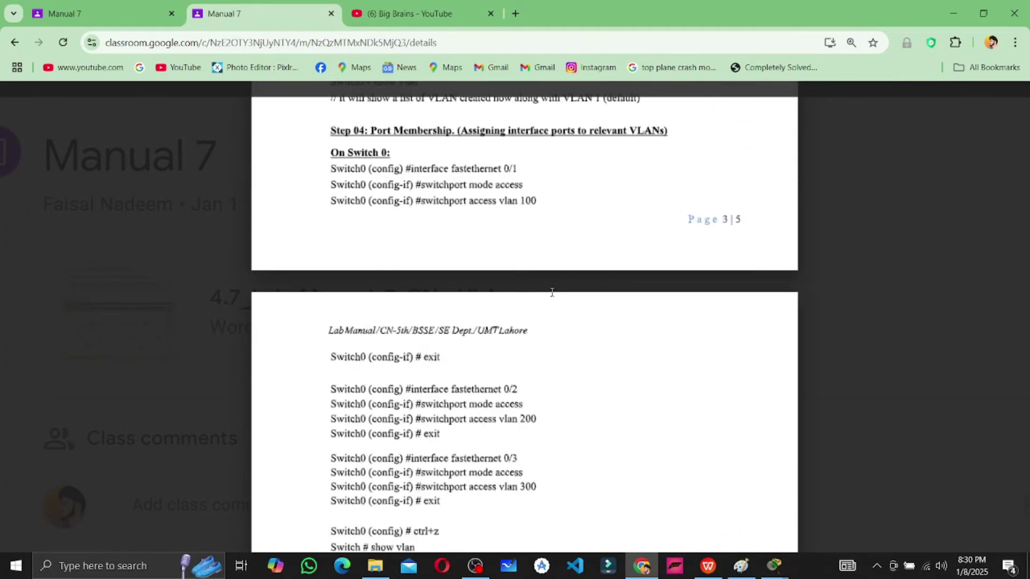
pyautogui.scroll(3, 552, 292)
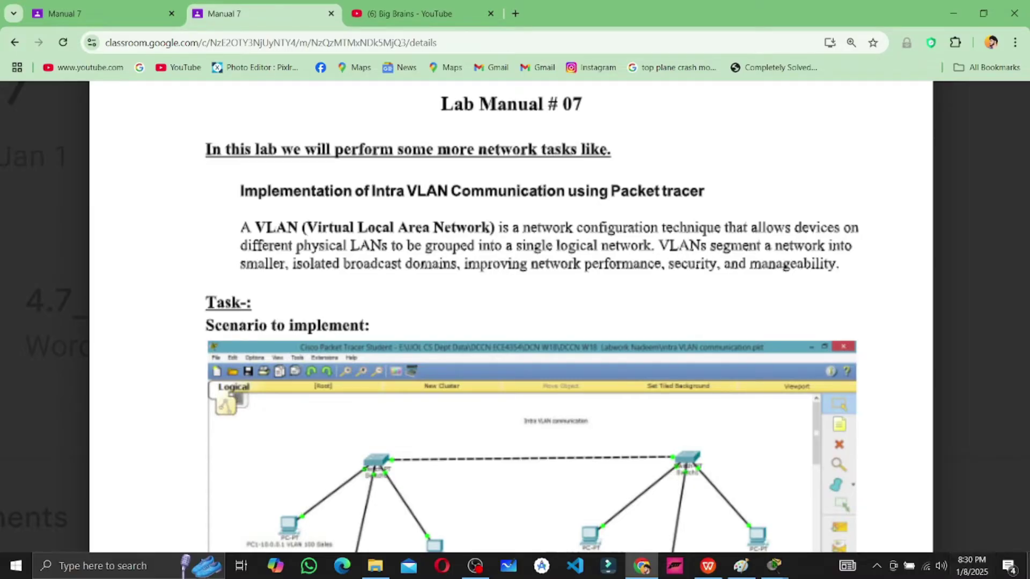
pyautogui.click(1028, 567)
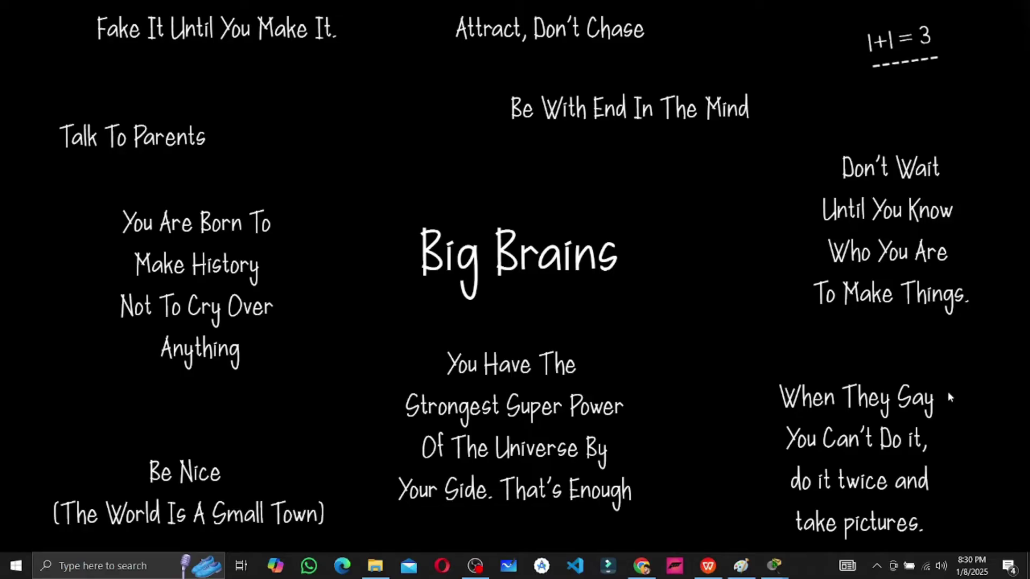
pyautogui.click(972, 566)
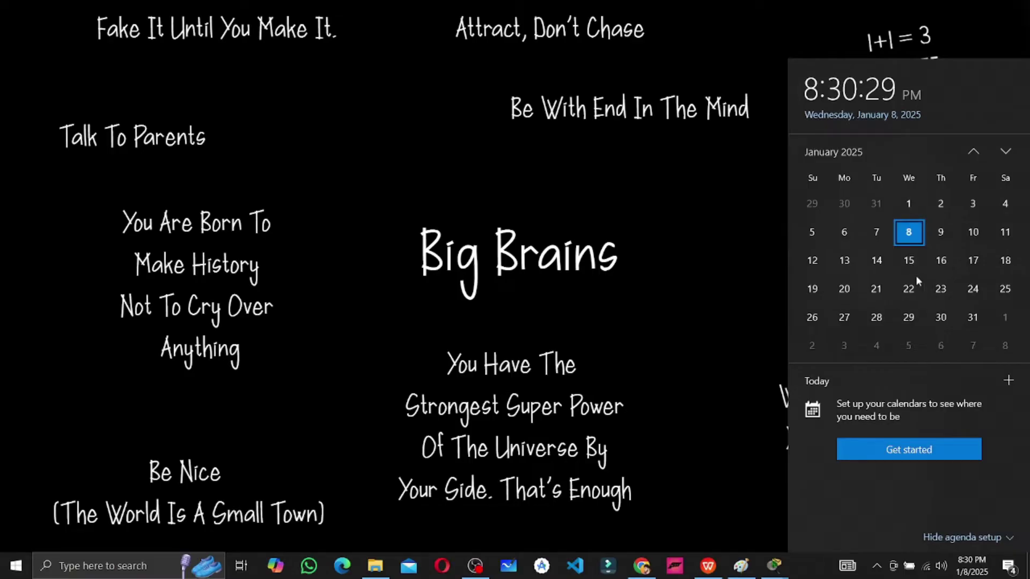
pyautogui.click(663, 381)
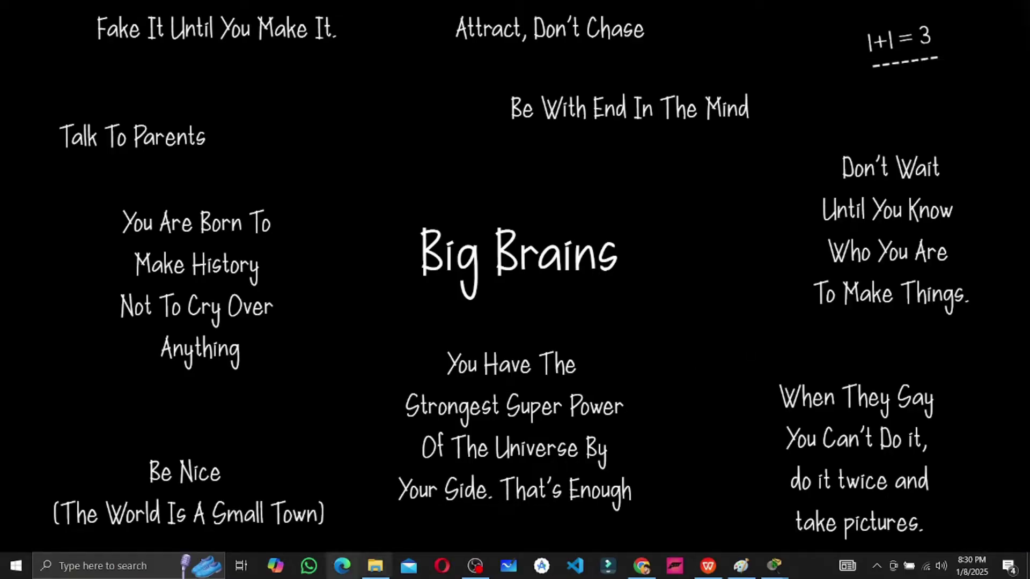
# Open the 4.8_Lab_Manual_8_CN document from the Downloads folder and enlarge its first page for reading
pyautogui.click(376, 566)
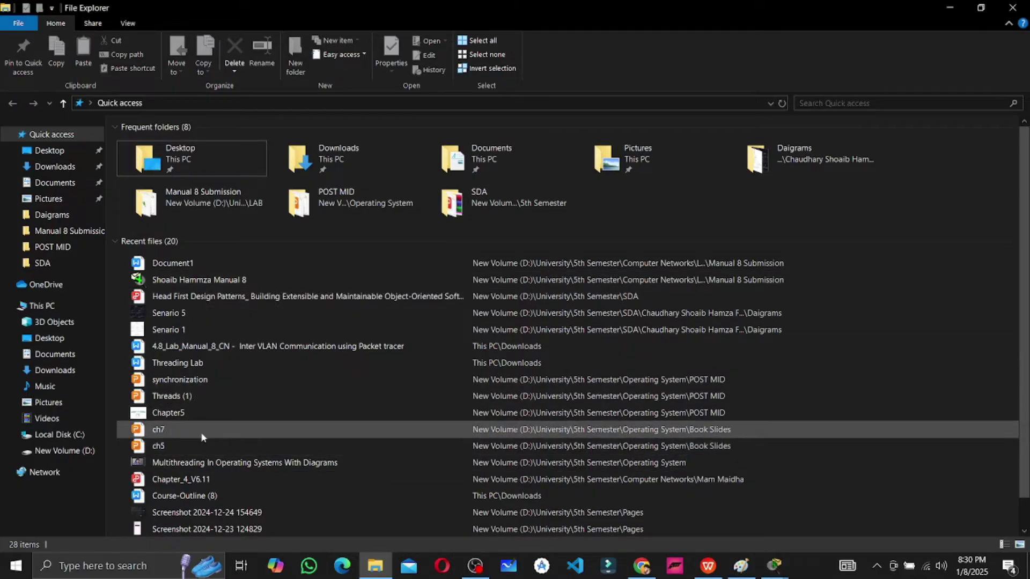
pyautogui.scroll(-1, 199, 430)
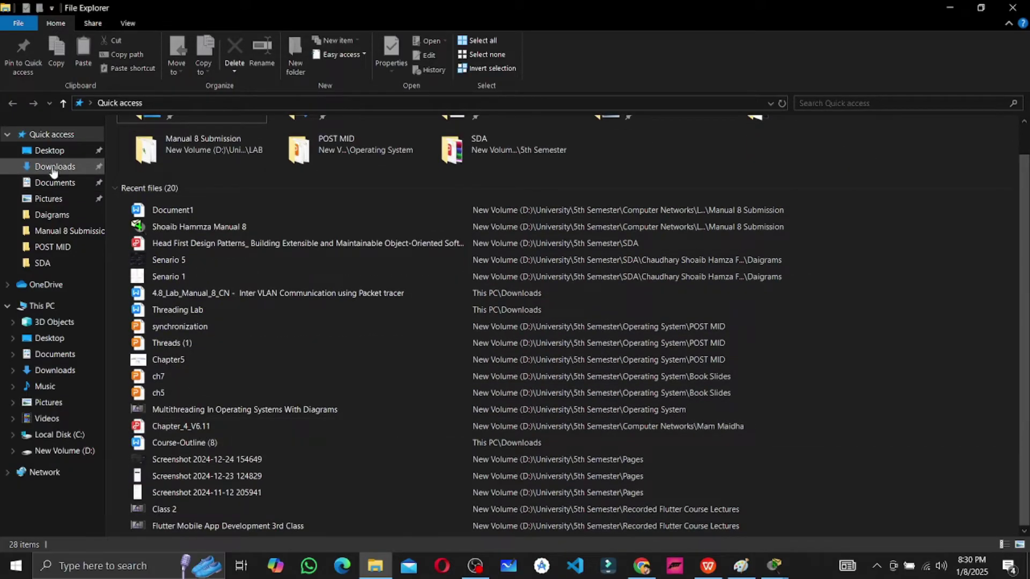
pyautogui.click(57, 167)
pyautogui.doubleClick(217, 177)
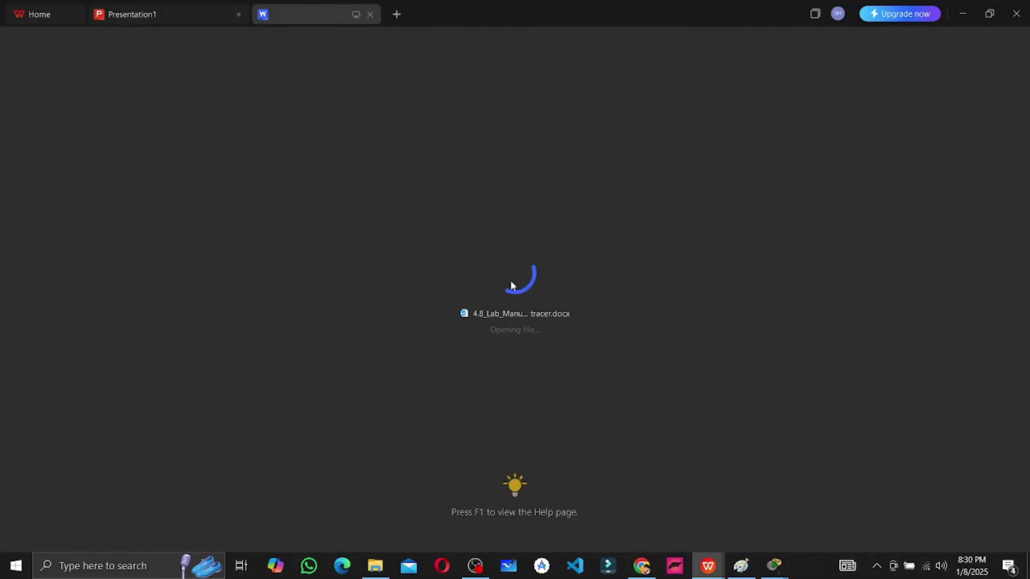
pyautogui.scroll(3, 519, 281)
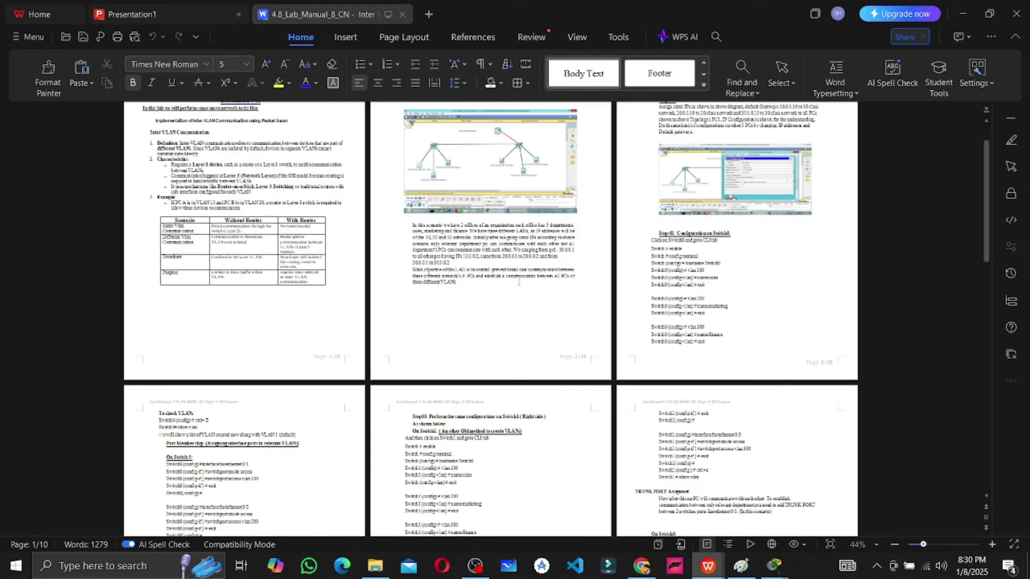
pyautogui.scroll(3, 518, 281)
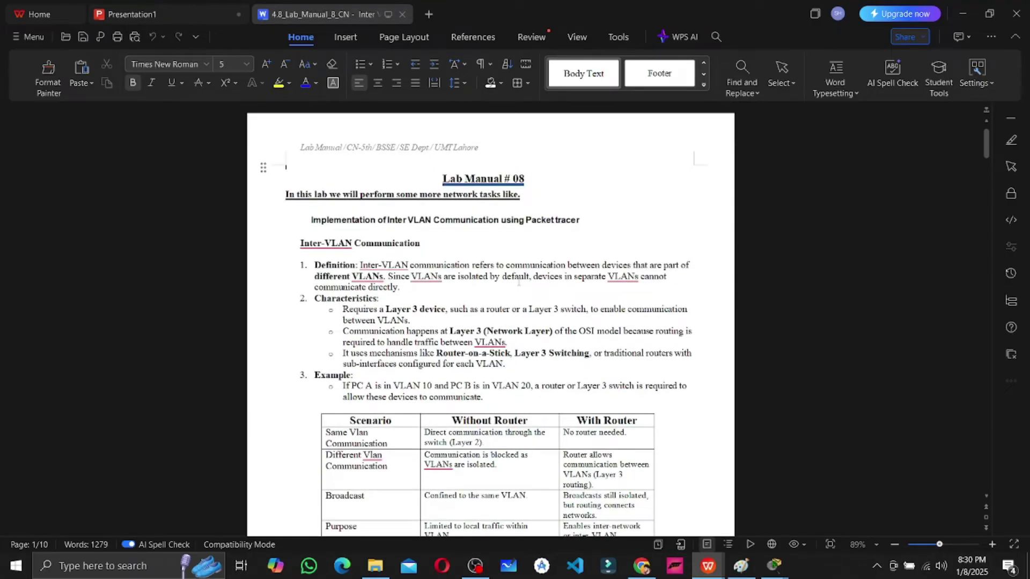
pyautogui.scroll(2, 519, 281)
# Skim Lab Manual 08 through the Switch1 trunk port section on page 9 and return to page 1
pyautogui.scroll(-20, 519, 281)
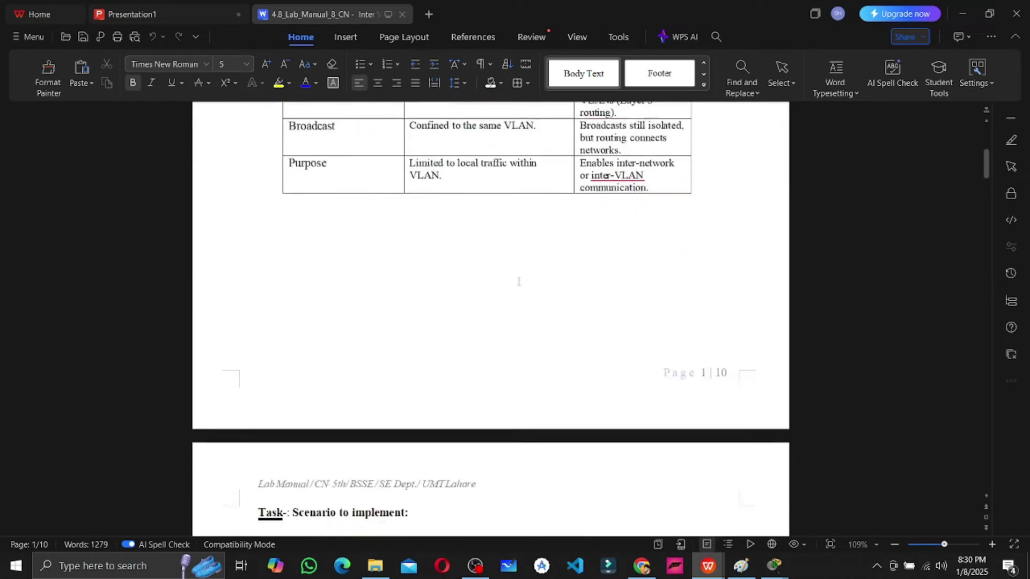
pyautogui.scroll(-20, 519, 281)
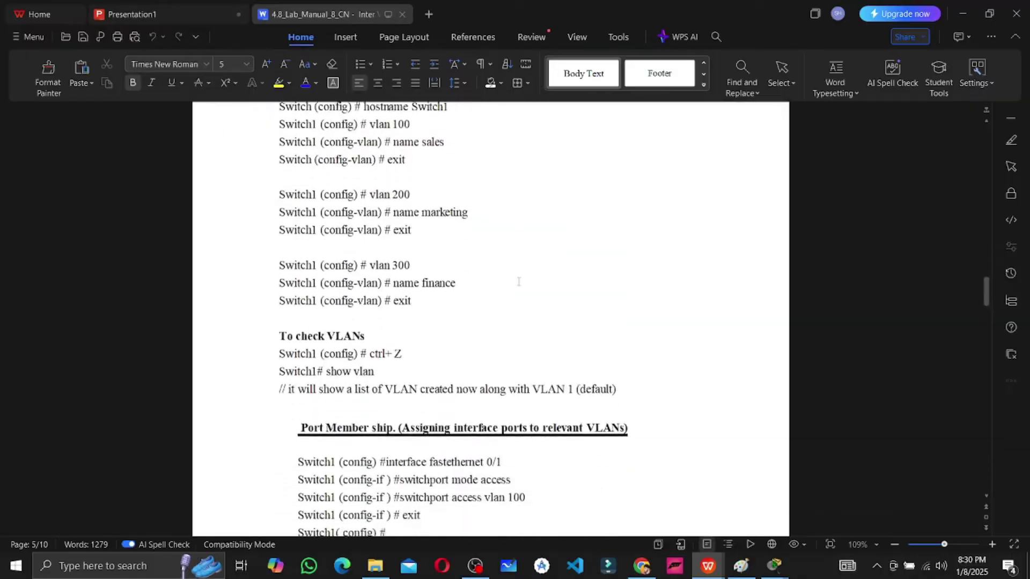
pyautogui.scroll(-20, 519, 281)
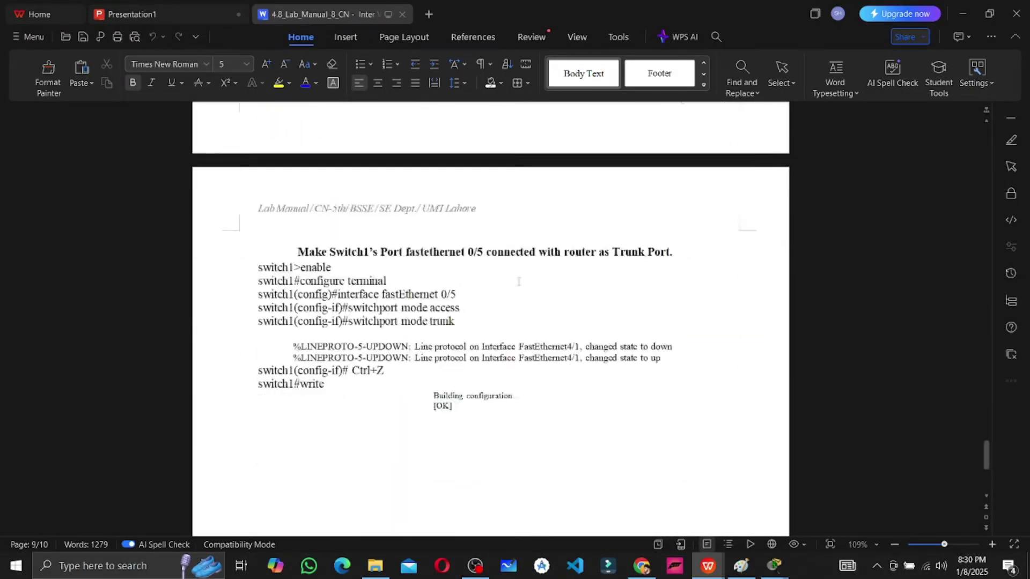
pyautogui.scroll(20, 519, 281)
pyautogui.scroll(20, 519, 281)
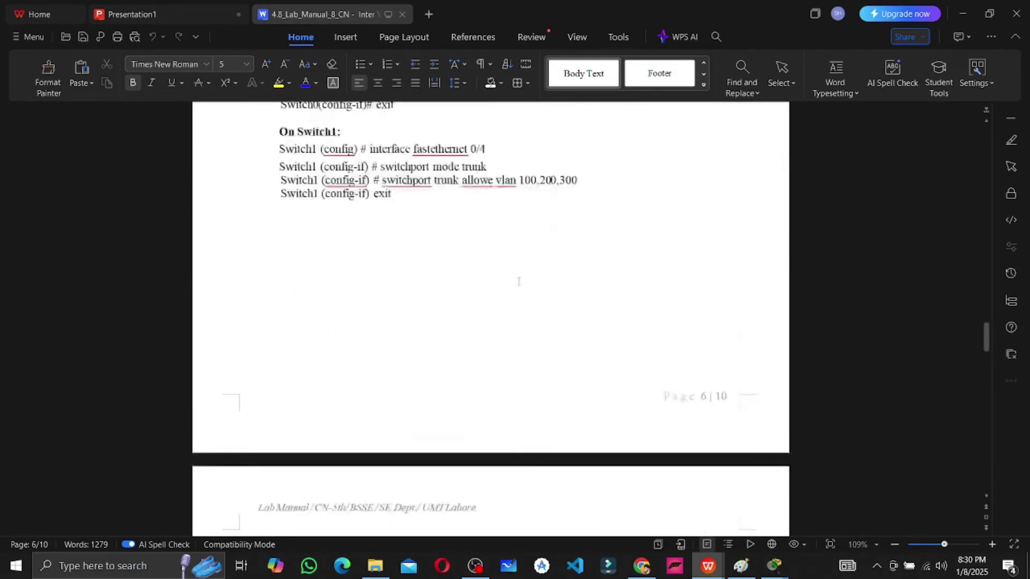
pyautogui.scroll(15, 519, 281)
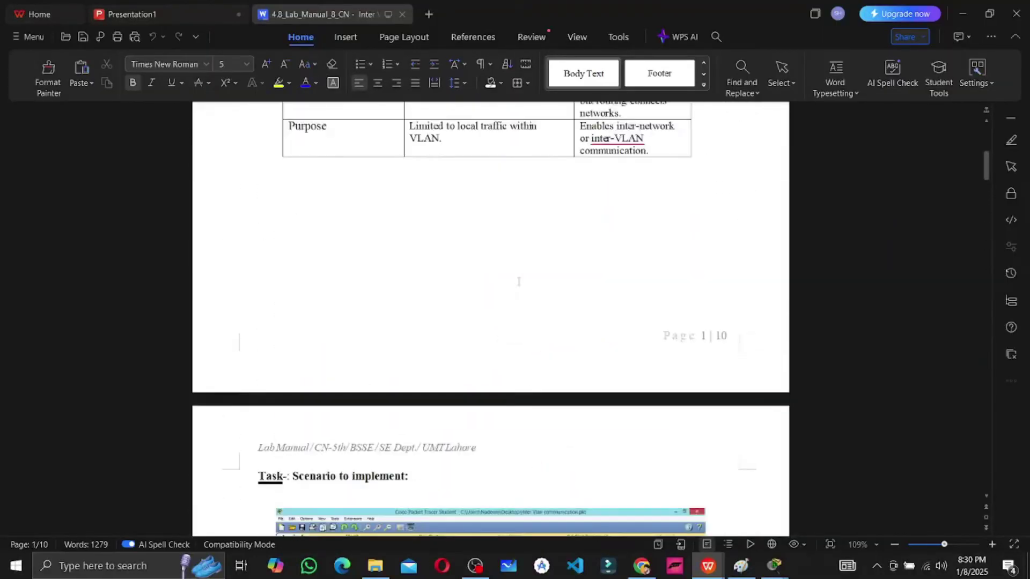
pyautogui.click(972, 566)
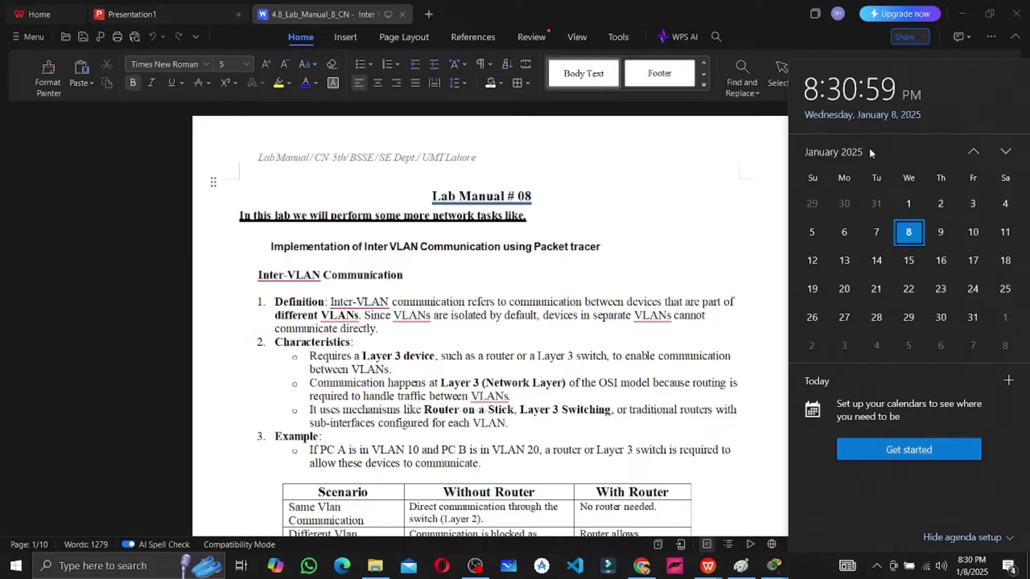
pyautogui.click(560, 171)
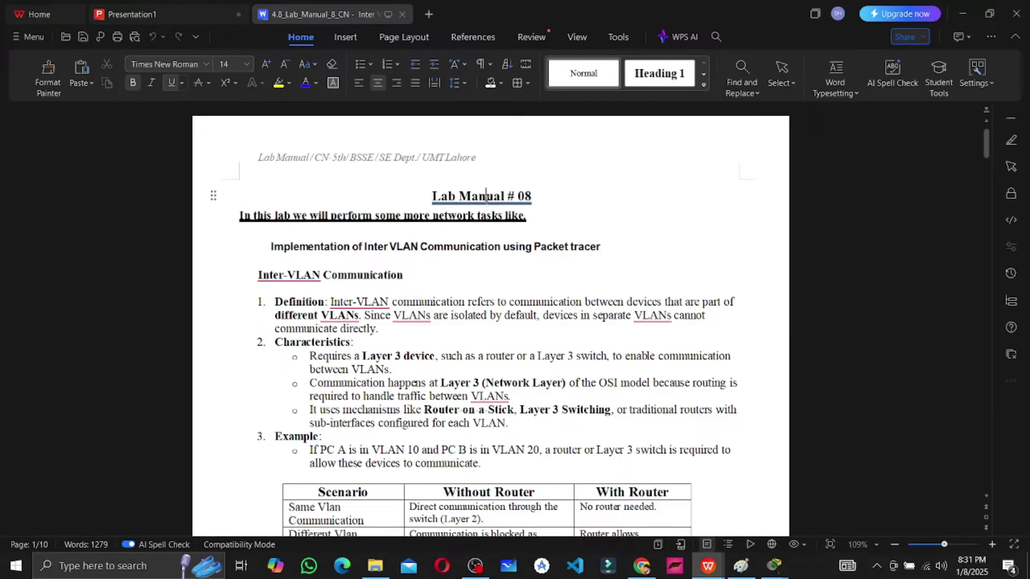
pyautogui.tripleClick(560, 170)
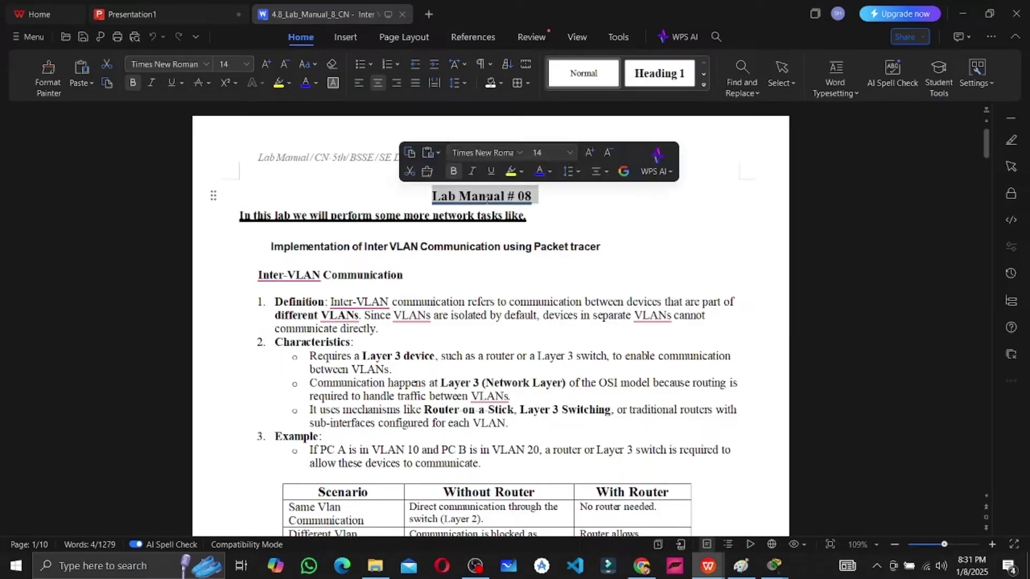
pyautogui.click(972, 566)
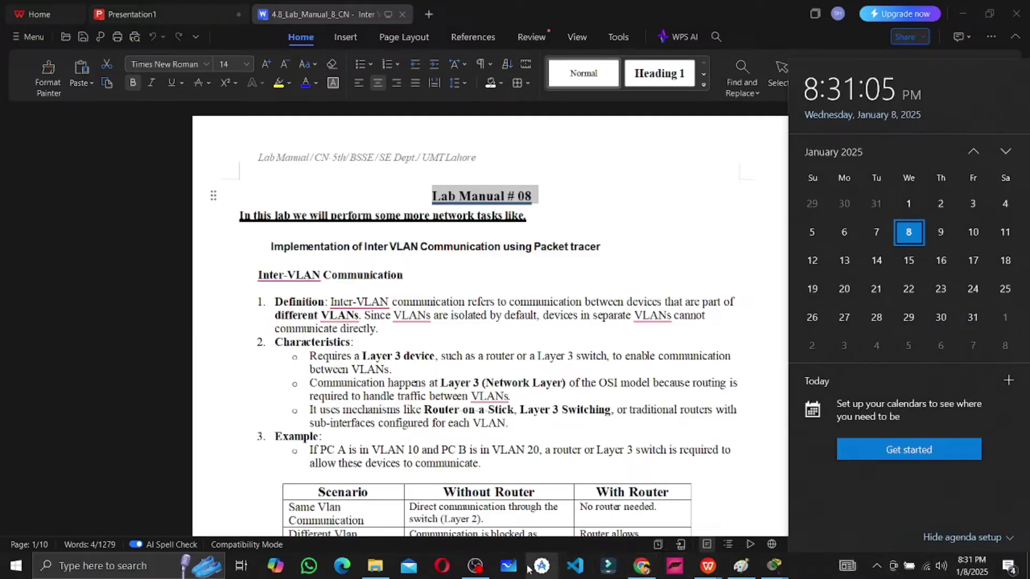
pyautogui.click(479, 575)
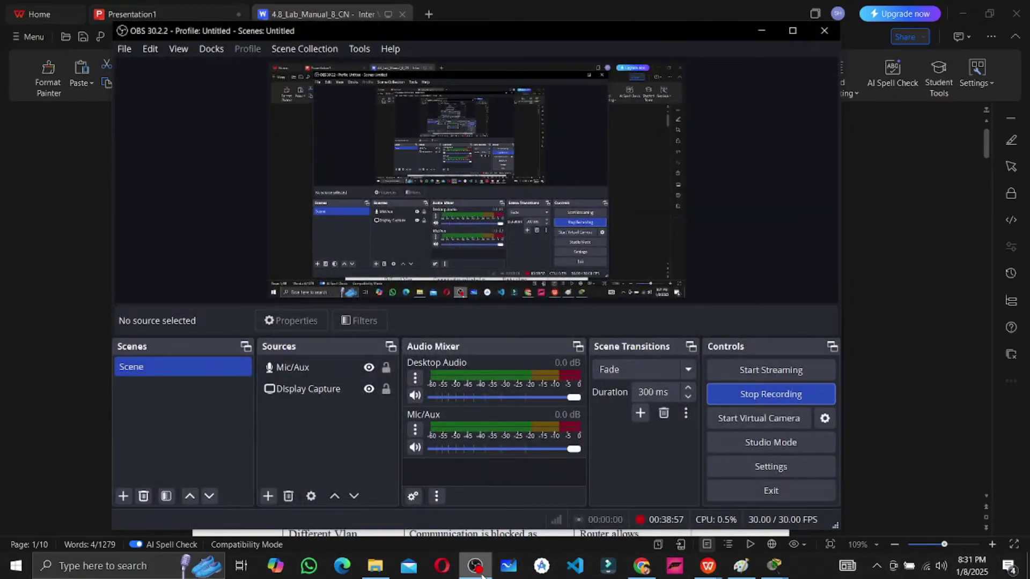
pyautogui.click(924, 375)
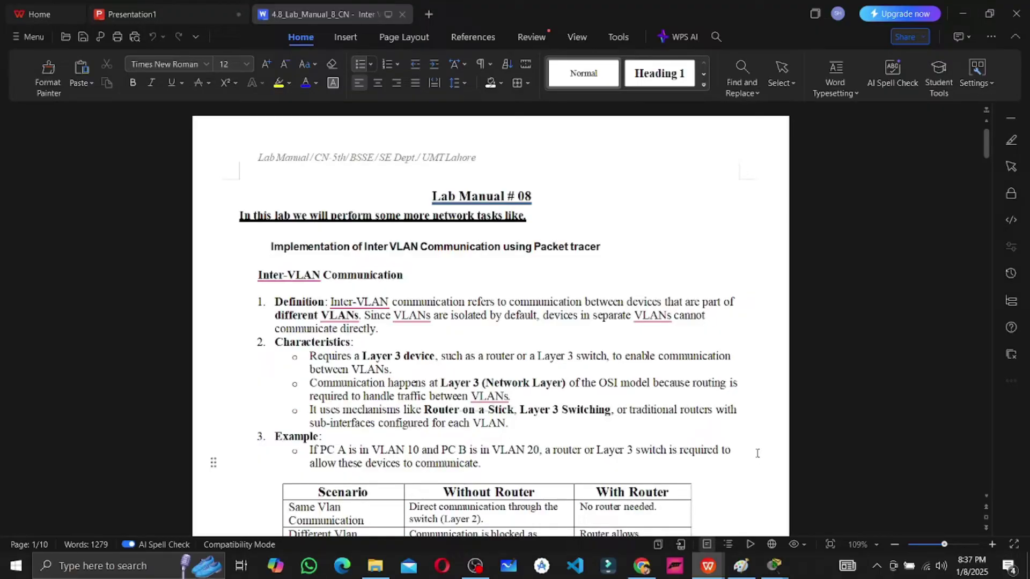
# Review Lab Manual 08's scenario, router sub-interface and trunk configuration sections, and return to its title
pyautogui.scroll(-2, 676, 403)
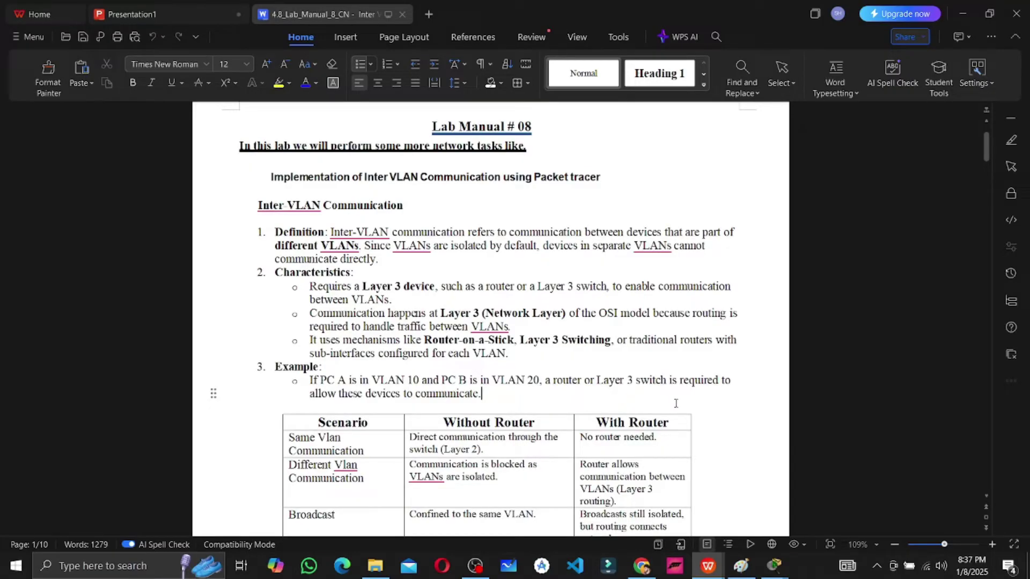
pyautogui.scroll(-15, 676, 403)
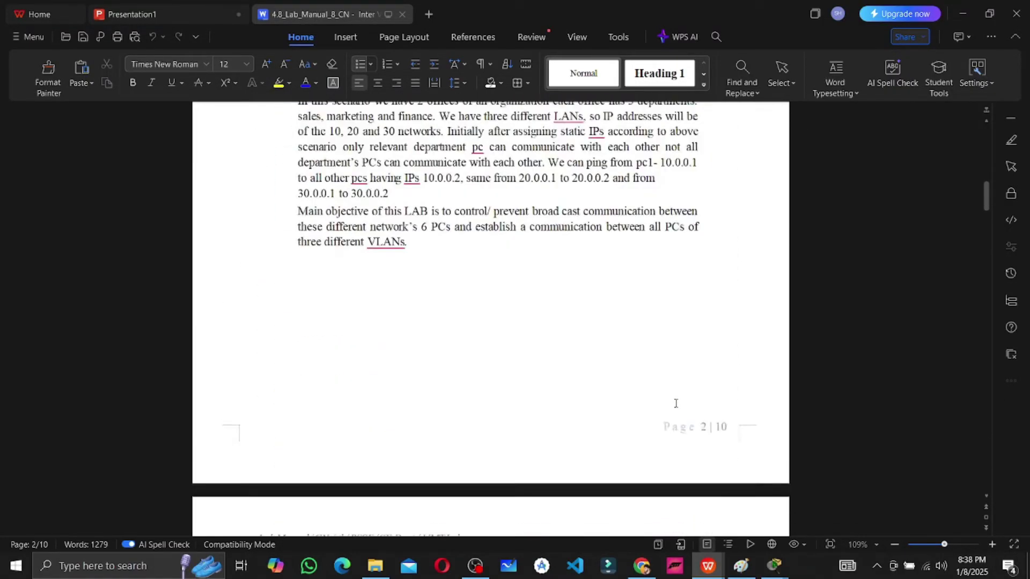
pyautogui.scroll(-20, 676, 403)
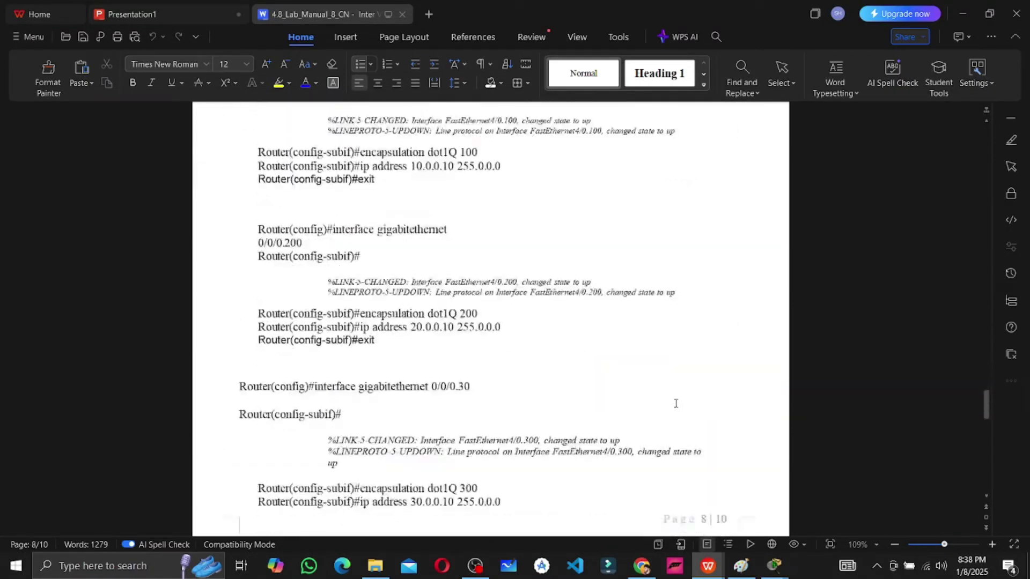
pyautogui.scroll(-15, 676, 404)
pyautogui.scroll(20, 676, 403)
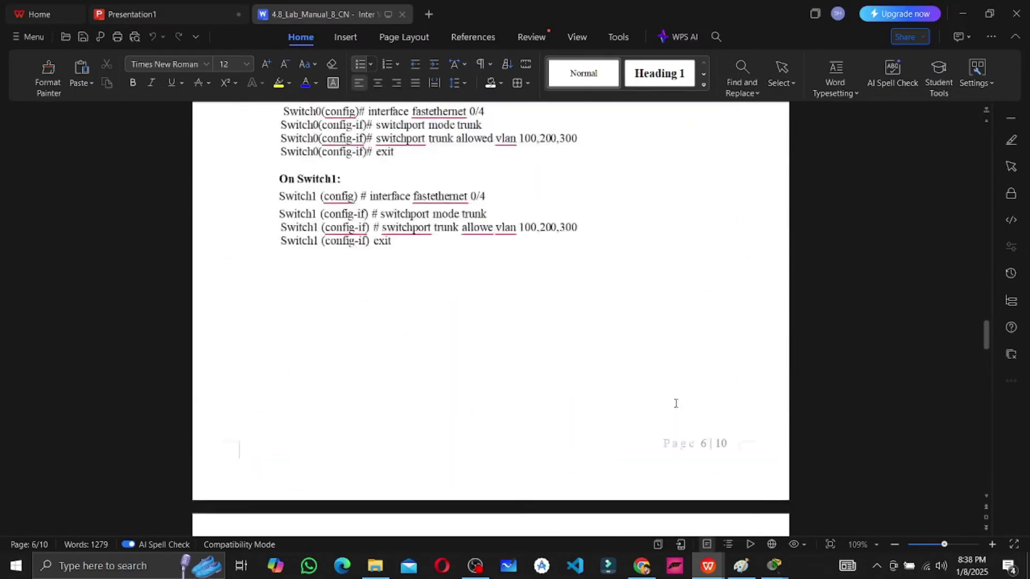
pyautogui.scroll(20, 676, 403)
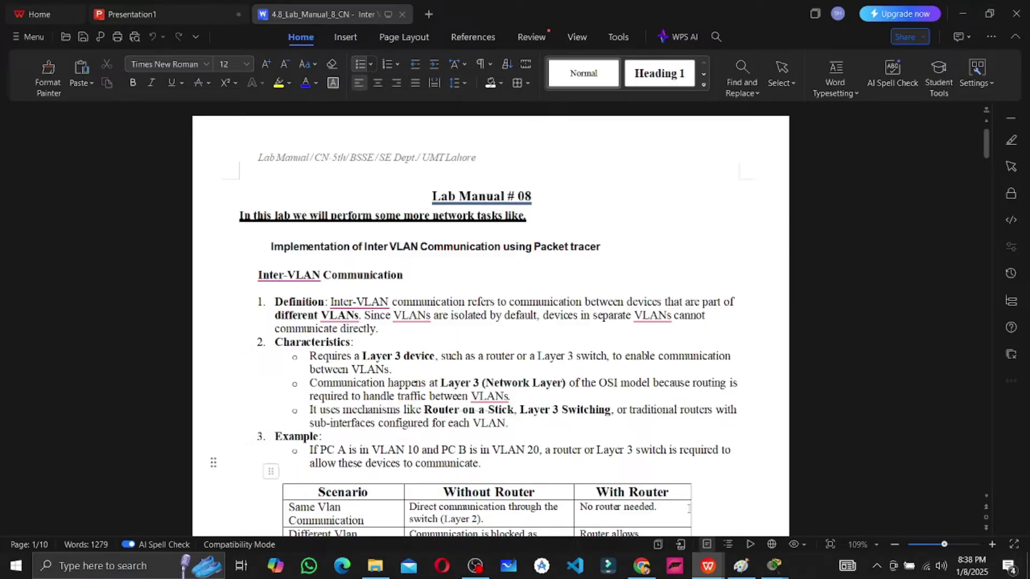
# Switch to Lab Manual 07 in Chrome, skim it through Step-7, and return to Lab Manual 08 in WPS Office
pyautogui.hotkey('alt', 'Tab')
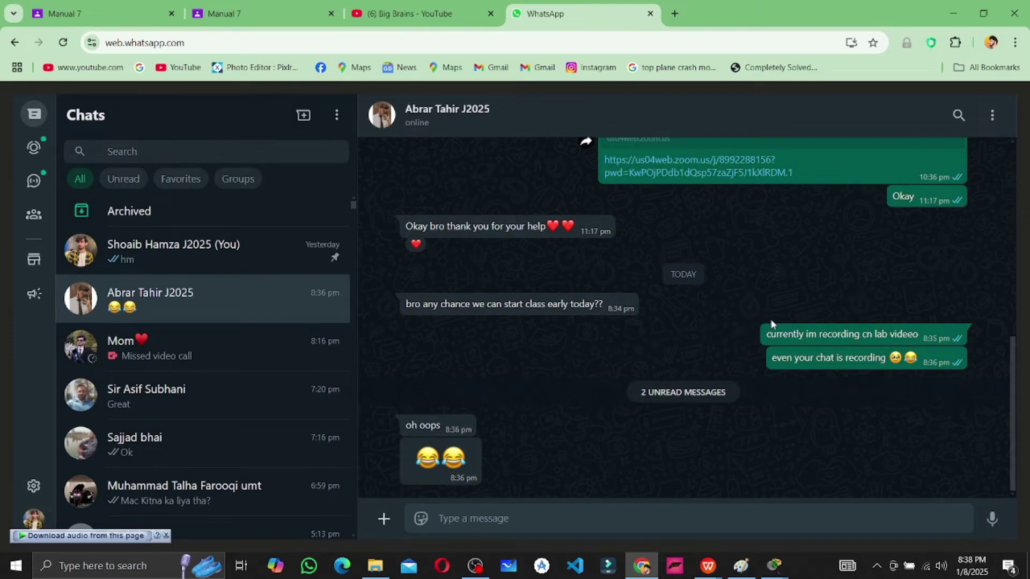
pyautogui.click(275, 6)
pyautogui.scroll(2, 541, 281)
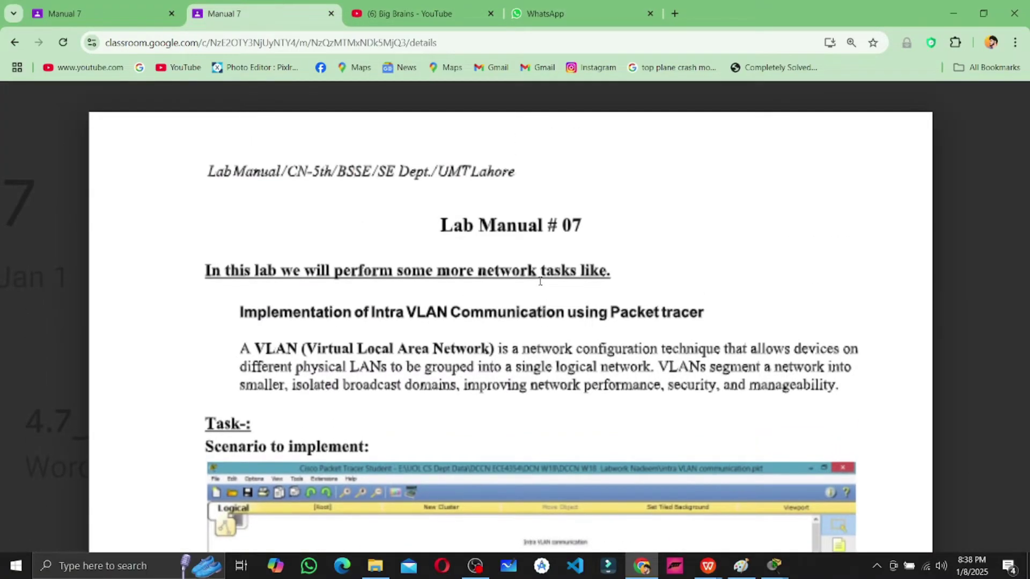
pyautogui.scroll(-3, 540, 281)
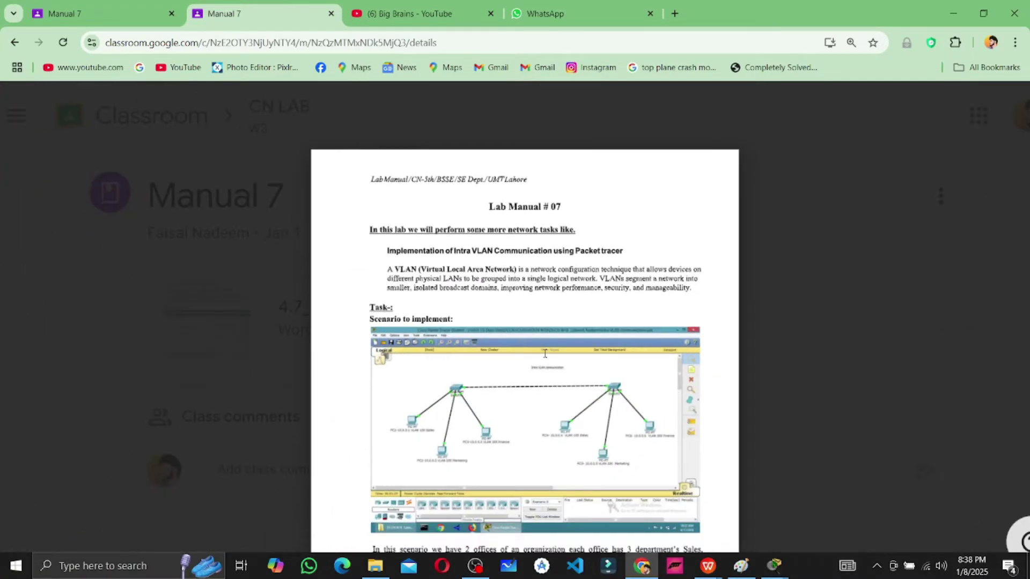
pyautogui.scroll(-20, 544, 352)
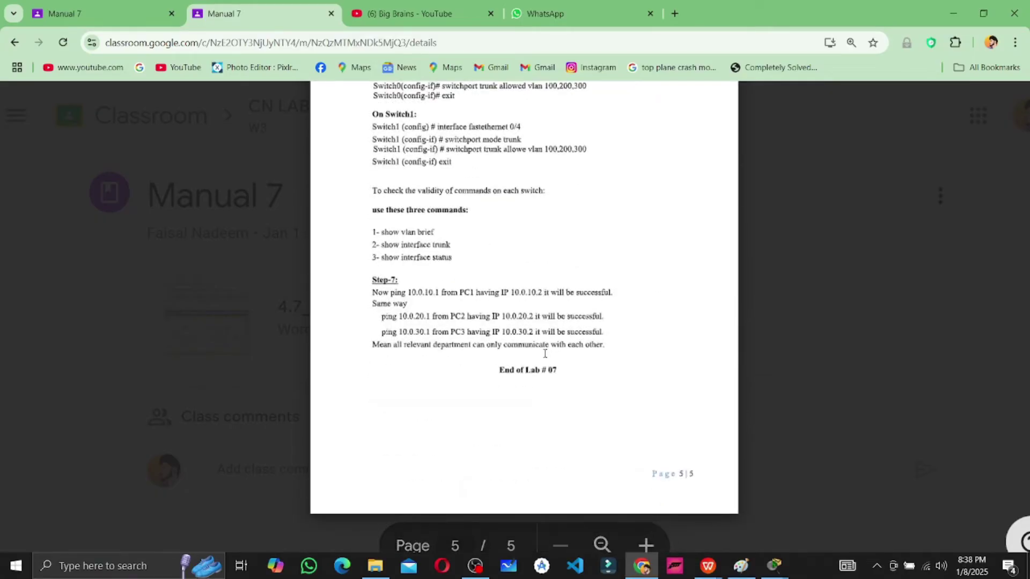
pyautogui.scroll(20, 544, 354)
pyautogui.click(954, 12)
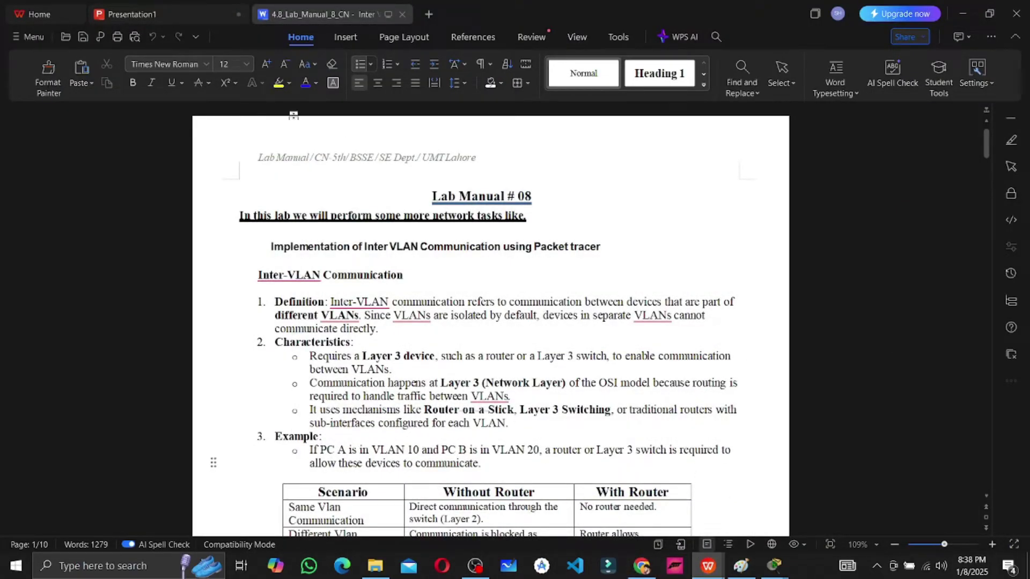
# Switch to Presentation1 and show slide 1 with the hand-drawn VLAN diagram
pyautogui.click(170, 14)
pyautogui.click(94, 185)
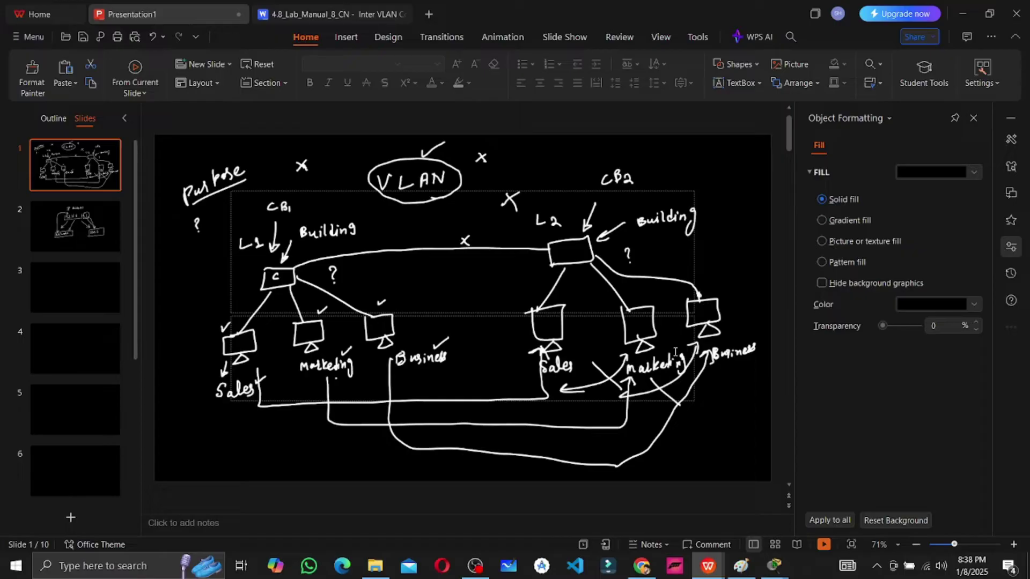
pyautogui.click(442, 177)
pyautogui.press('Delete')
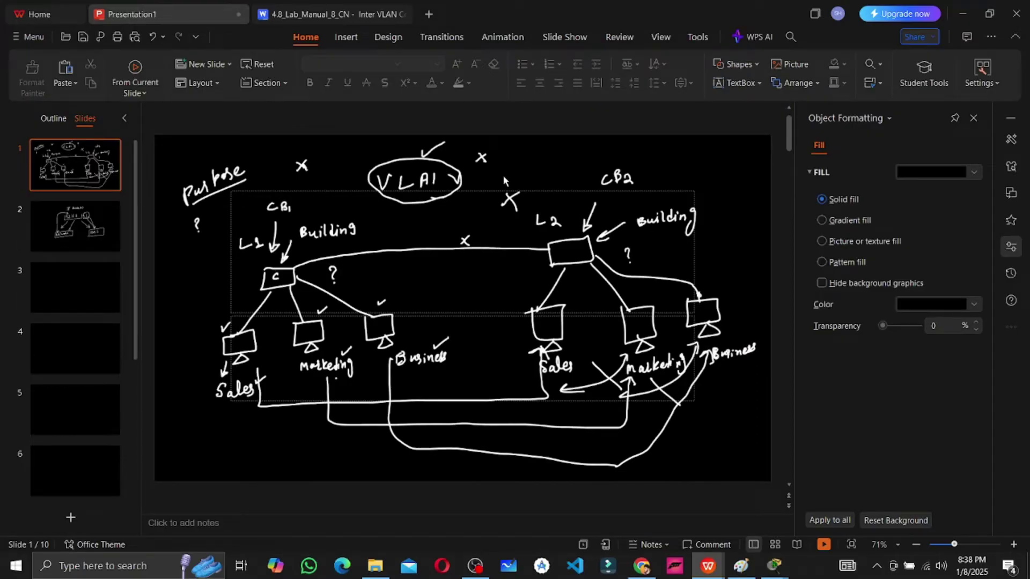
pyautogui.hotkey('ctrl', 'z')
pyautogui.click(541, 157)
# Start the slide show and, with the red pen, draw an arrow from L1's Sales to L2's Marketing and a short stroke beside VLAN
pyautogui.click(824, 544)
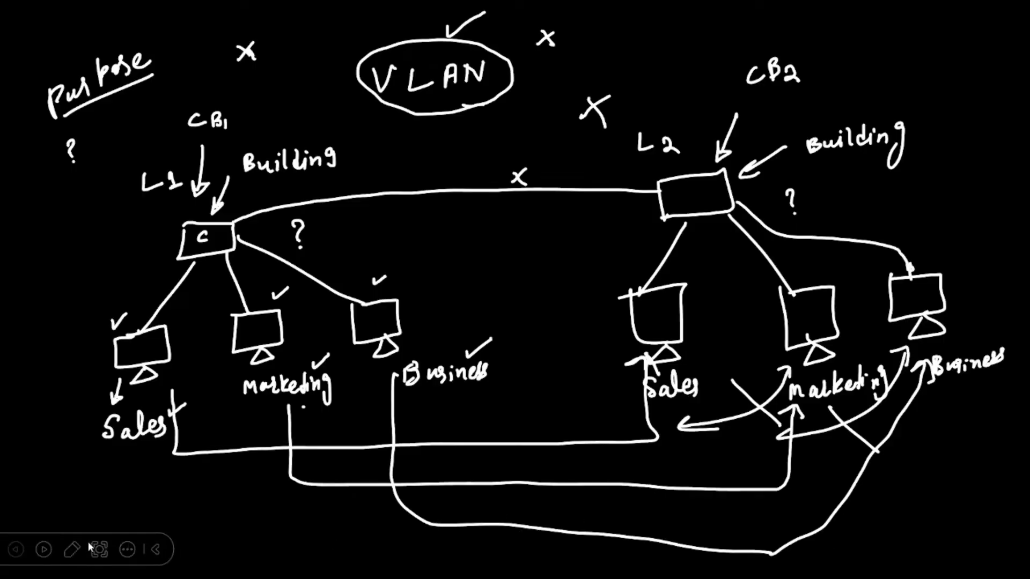
pyautogui.click(72, 550)
pyautogui.click(109, 376)
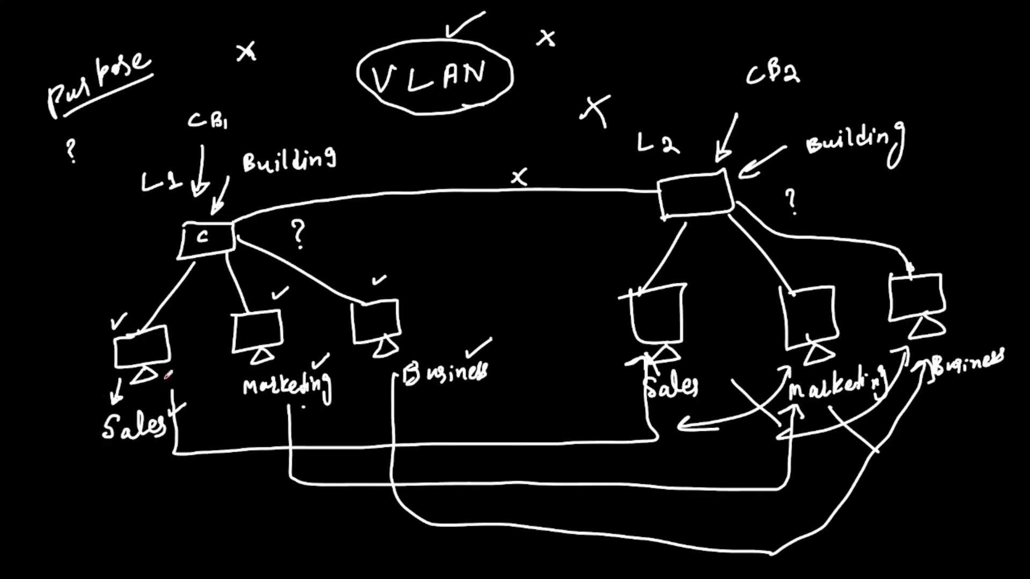
pyautogui.moveTo(143, 440)
pyautogui.mouseDown()
pyautogui.moveTo(134, 471)
pyautogui.moveTo(173, 487)
pyautogui.moveTo(504, 483)
pyautogui.moveTo(754, 470)
pyautogui.moveTo(791, 396)
pyautogui.moveTo(801, 427)
pyautogui.mouseUp()
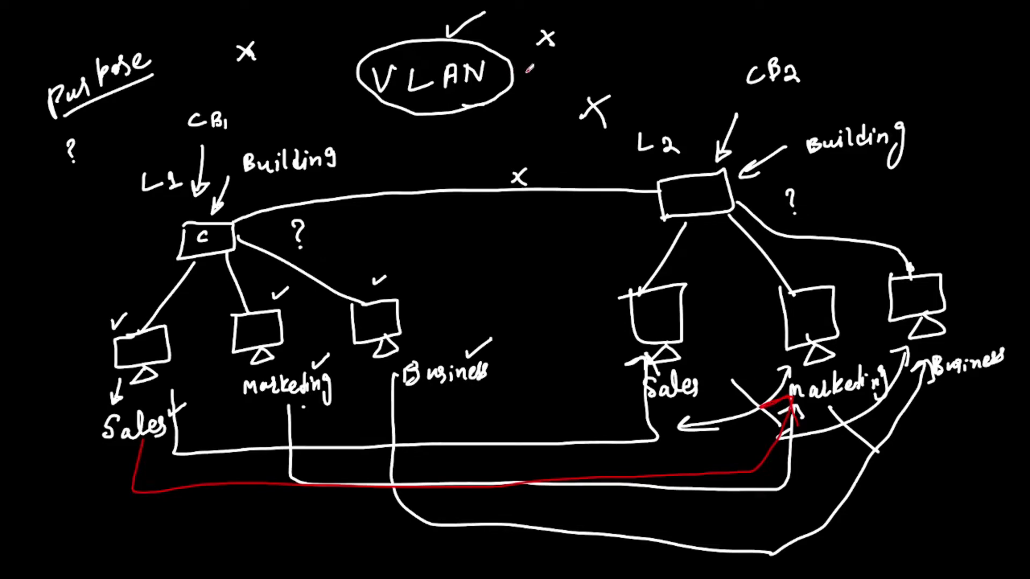
pyautogui.moveTo(529, 71); pyautogui.dragTo(565, 62)
# Draw red arrows from L1's Marketing to L2's Sales, and from L1's Business to L2's Marketing and Business
pyautogui.moveTo(284, 397)
pyautogui.mouseDown()
pyautogui.moveTo(280, 424)
pyautogui.moveTo(574, 457)
pyautogui.moveTo(665, 406)
pyautogui.moveTo(684, 408)
pyautogui.mouseUp()
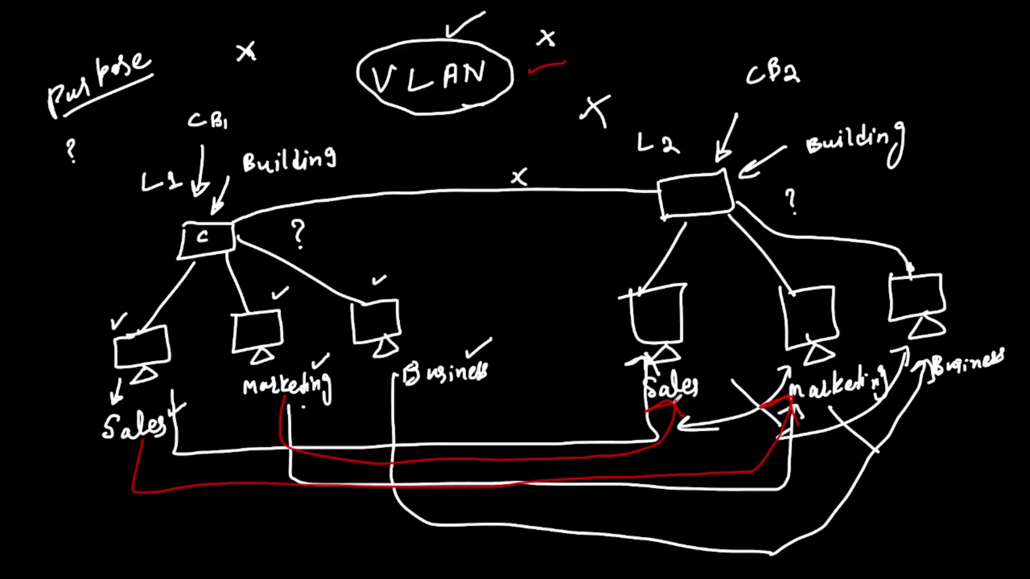
pyautogui.moveTo(427, 384)
pyautogui.mouseDown()
pyautogui.moveTo(441, 437)
pyautogui.moveTo(756, 479)
pyautogui.moveTo(823, 413)
pyautogui.moveTo(829, 423)
pyautogui.mouseUp()
pyautogui.moveTo(472, 398)
pyautogui.mouseDown()
pyautogui.moveTo(478, 426)
pyautogui.moveTo(904, 466)
pyautogui.moveTo(928, 401)
pyautogui.moveTo(939, 422)
pyautogui.mouseUp()
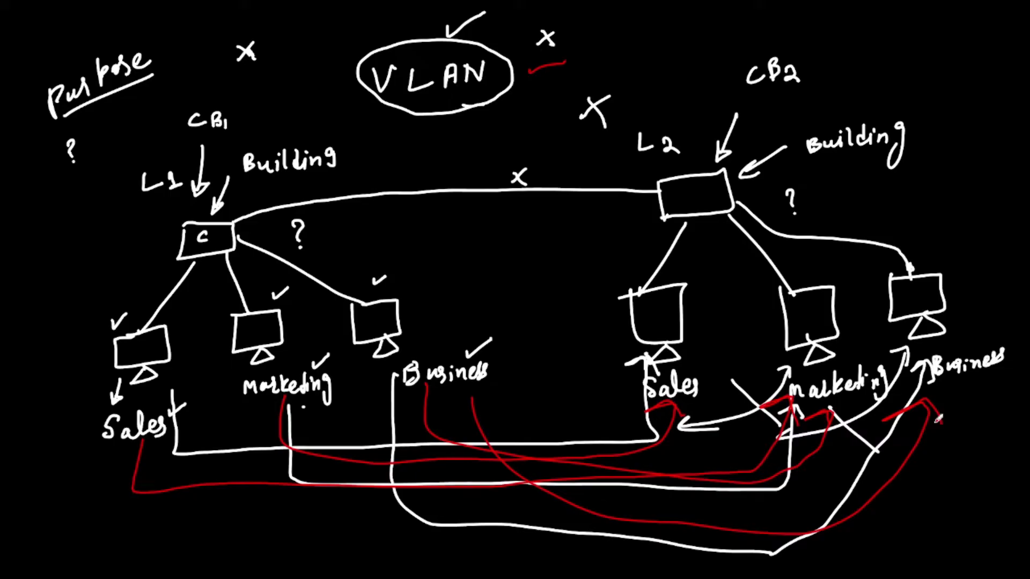
# End the slide show keeping the ink annotations, and return to the Lab Manual 08 document
pyautogui.press('Escape')
pyautogui.click(541, 291)
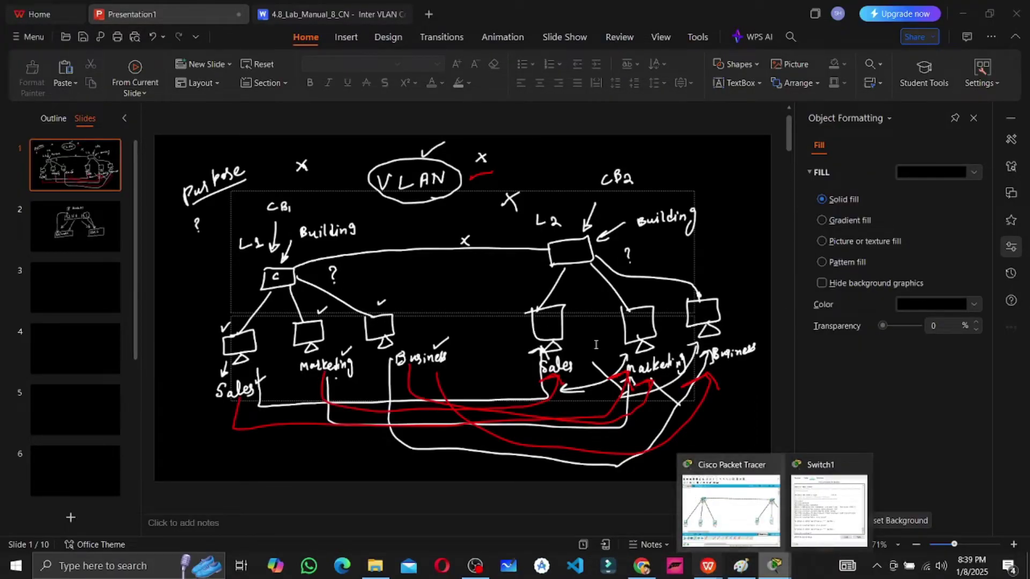
pyautogui.click(255, 19)
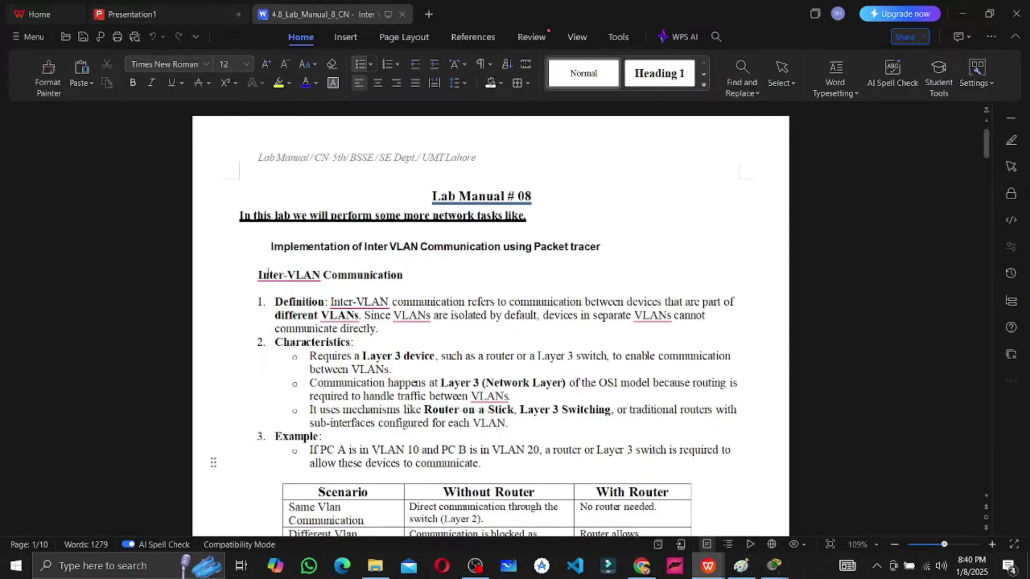
# Read the definition and characteristics of Inter-VLAN Communication in the manual, highlighting the heading and key passages
pyautogui.moveTo(259, 275); pyautogui.dragTo(288, 275)
pyautogui.press('Down')
pyautogui.moveTo(288, 275); pyautogui.dragTo(386, 334)
pyautogui.click(387, 334)
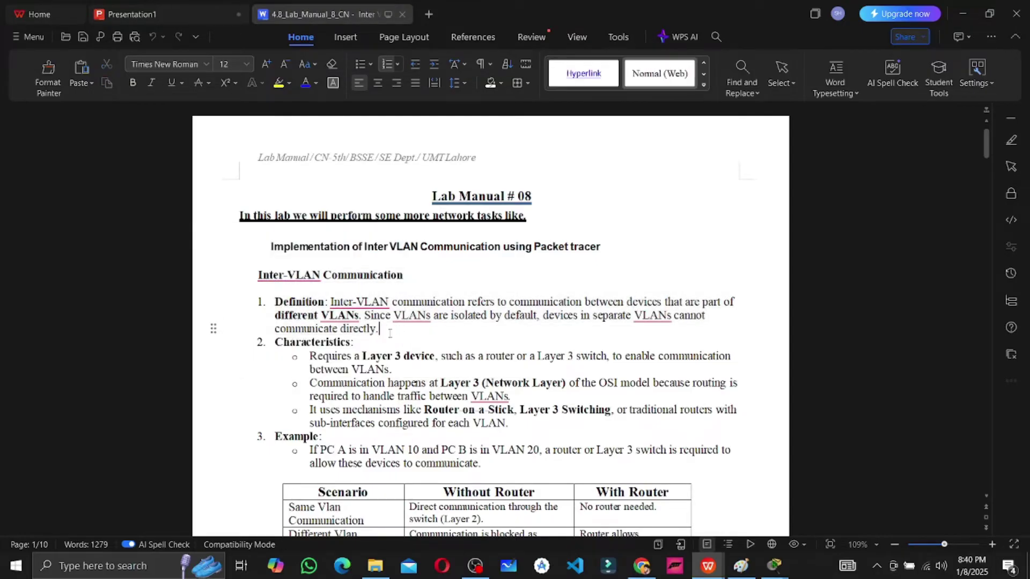
pyautogui.moveTo(277, 342); pyautogui.dragTo(364, 406)
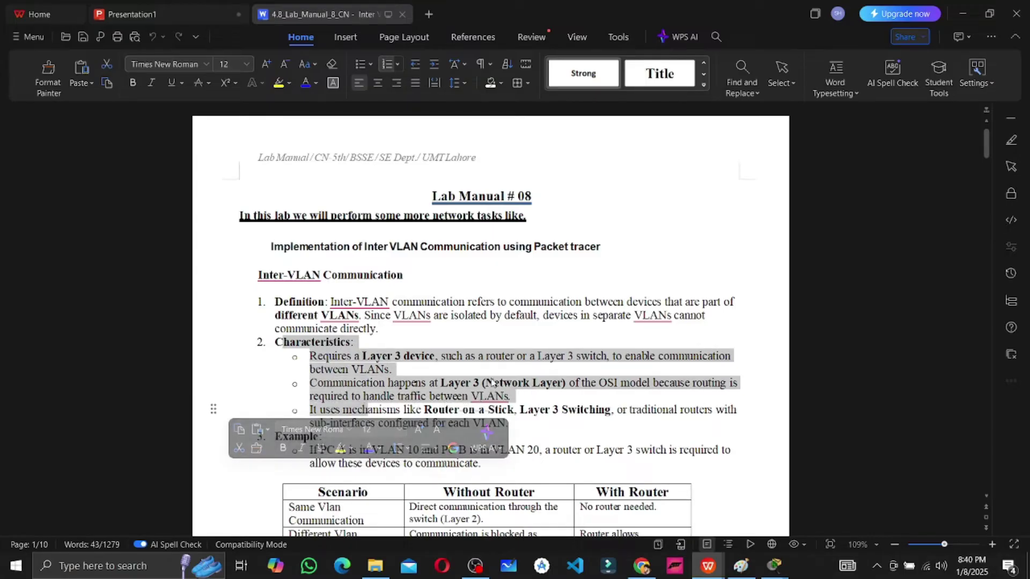
pyautogui.click(379, 328)
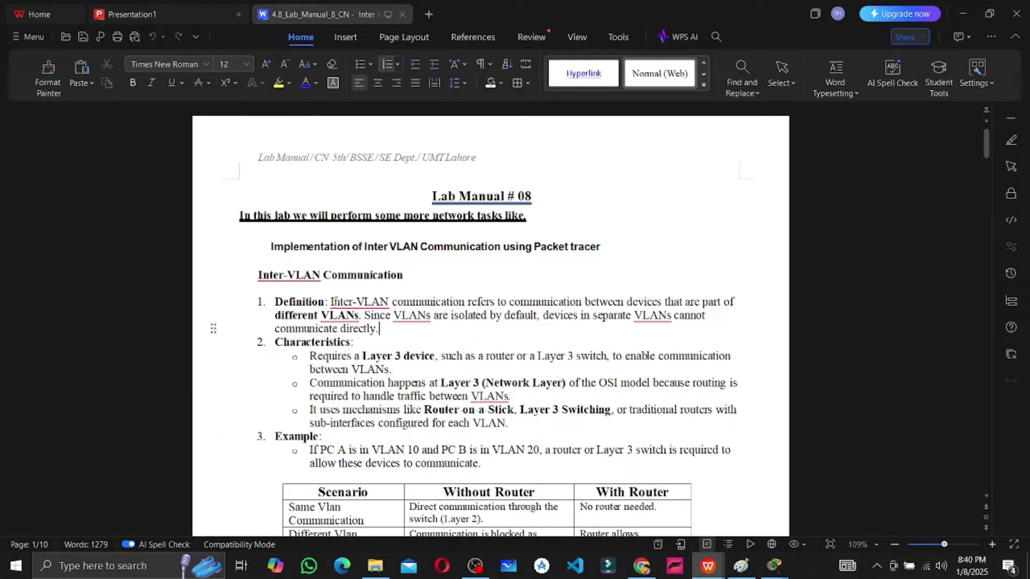
pyautogui.moveTo(328, 302); pyautogui.dragTo(362, 316)
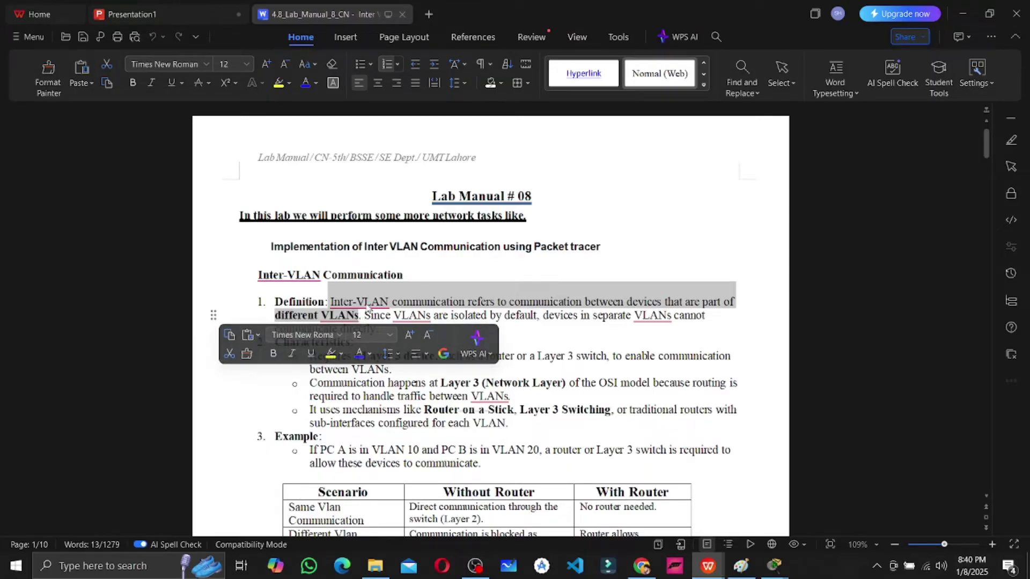
pyautogui.moveTo(365, 315); pyautogui.dragTo(384, 329)
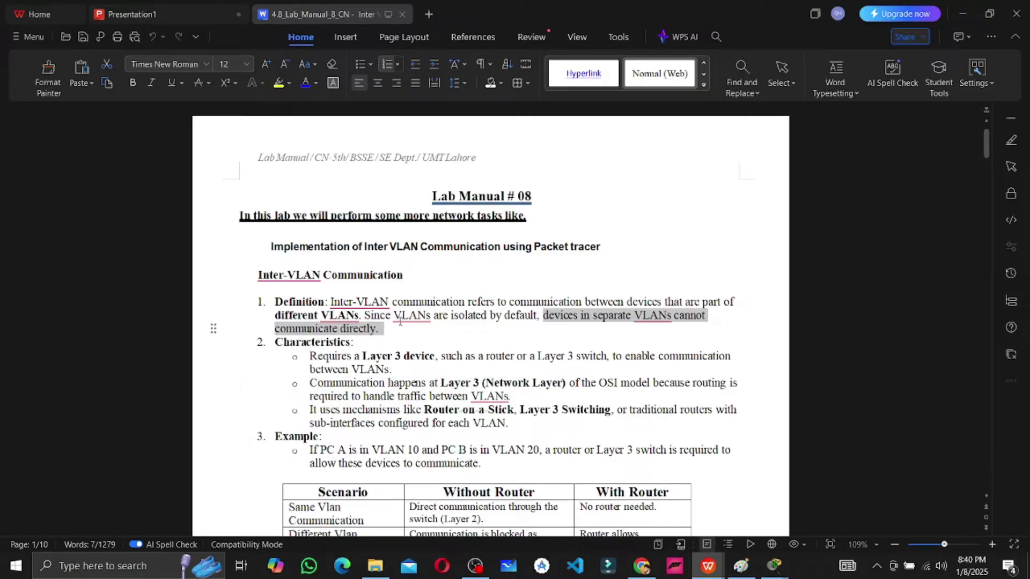
pyautogui.moveTo(259, 275); pyautogui.dragTo(406, 278)
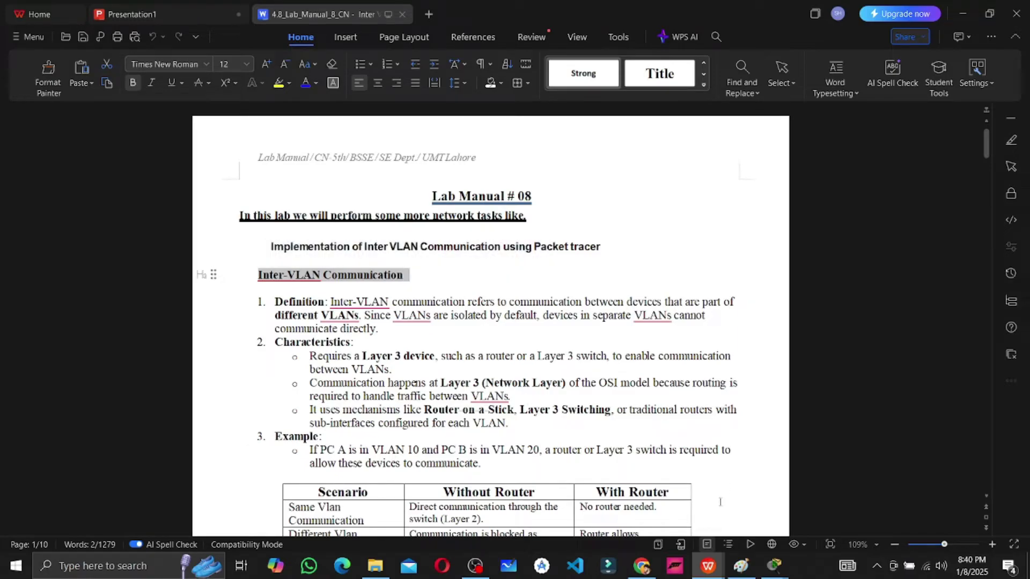
# View the existing two-switch network in Packet Tracer, then return to the manual's Scenario to implement topology
pyautogui.moveTo(776, 566)
pyautogui.click(748, 522)
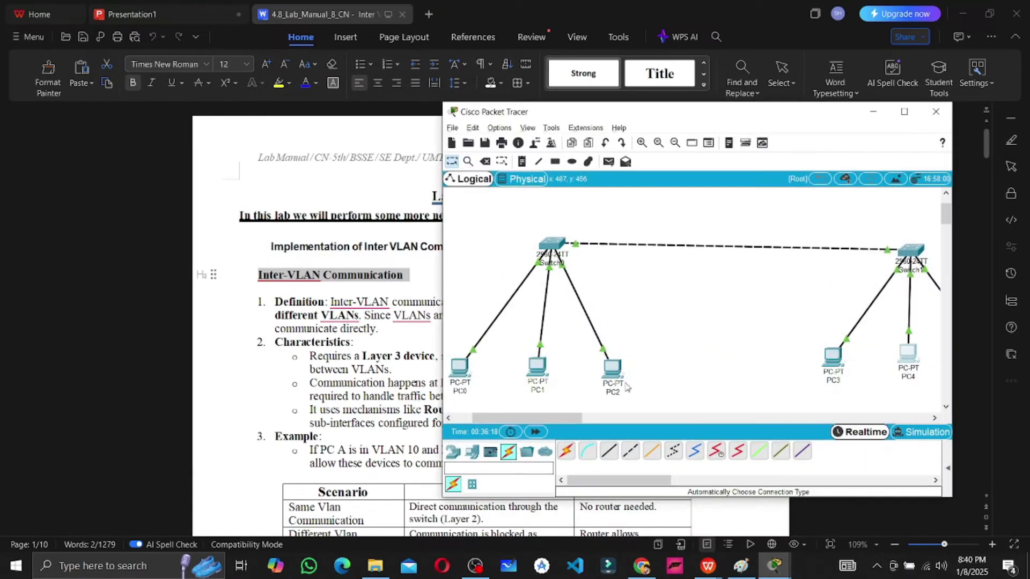
pyautogui.moveTo(564, 417)
pyautogui.mouseDown()
pyautogui.moveTo(623, 425)
pyautogui.moveTo(565, 424)
pyautogui.mouseUp()
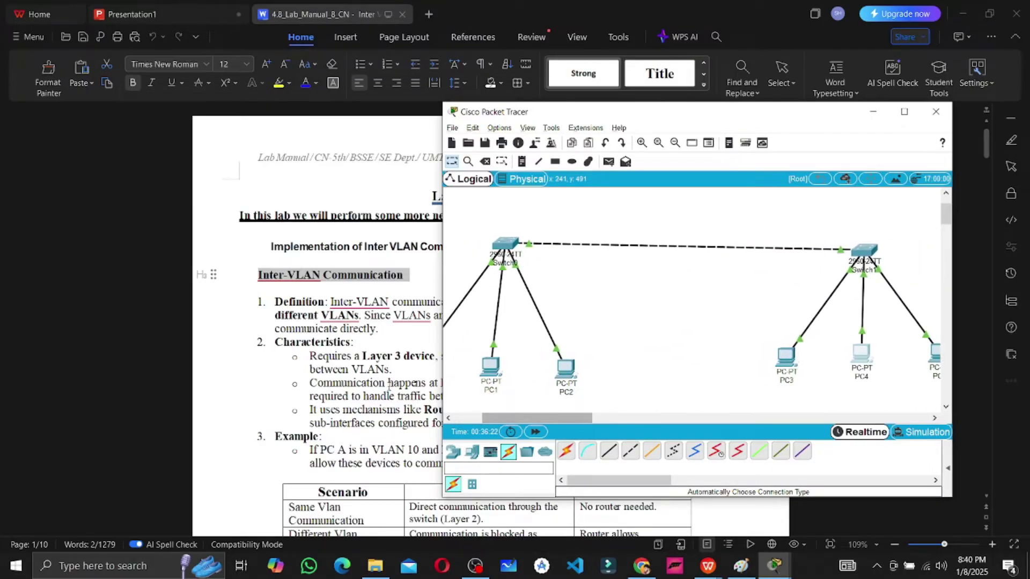
pyautogui.click(389, 385)
pyautogui.moveTo(985, 152); pyautogui.dragTo(972, 182)
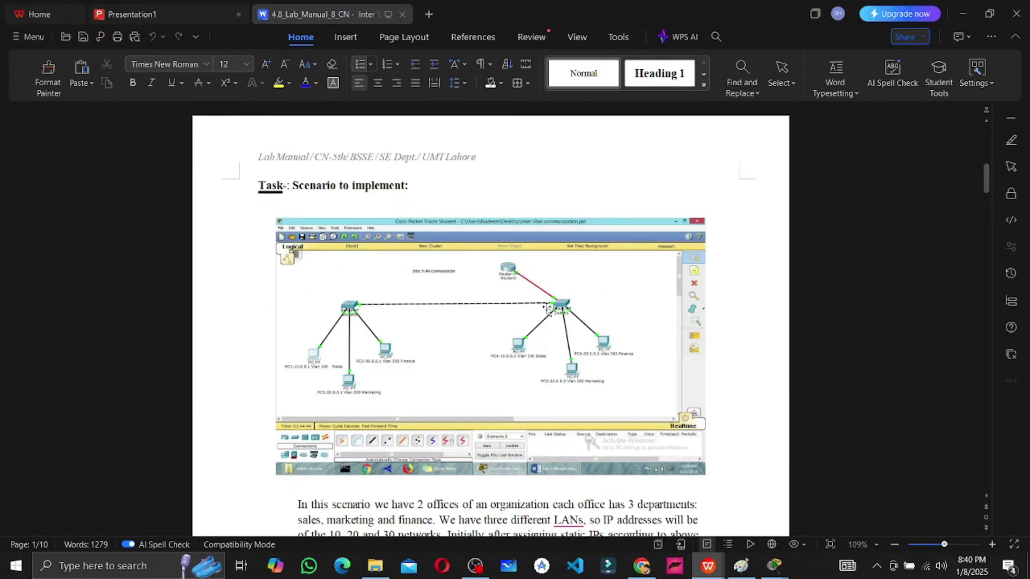
# Switch to Packet Tracer, maximize its window and place a 4331 router above Switch1
pyautogui.hotkey('alt', 'Tab')
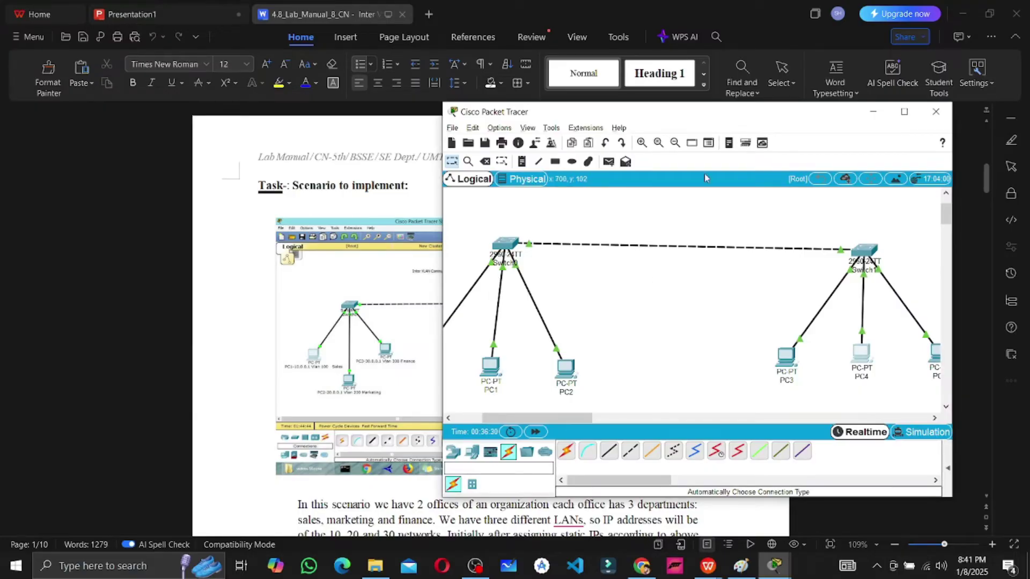
pyautogui.doubleClick(733, 120)
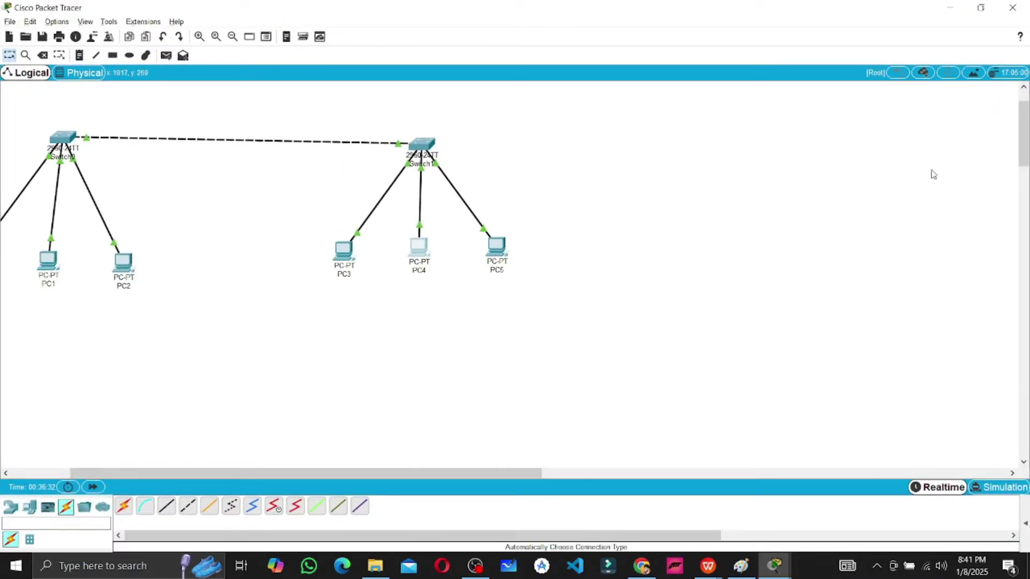
pyautogui.moveTo(1026, 143); pyautogui.dragTo(1025, 133)
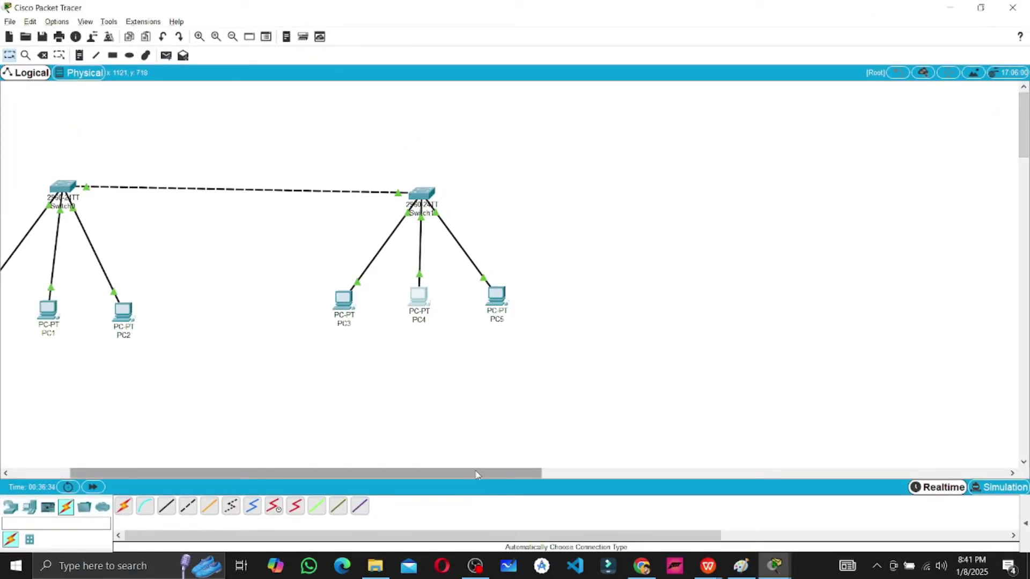
pyautogui.moveTo(477, 472); pyautogui.dragTo(434, 469)
pyautogui.click(10, 507)
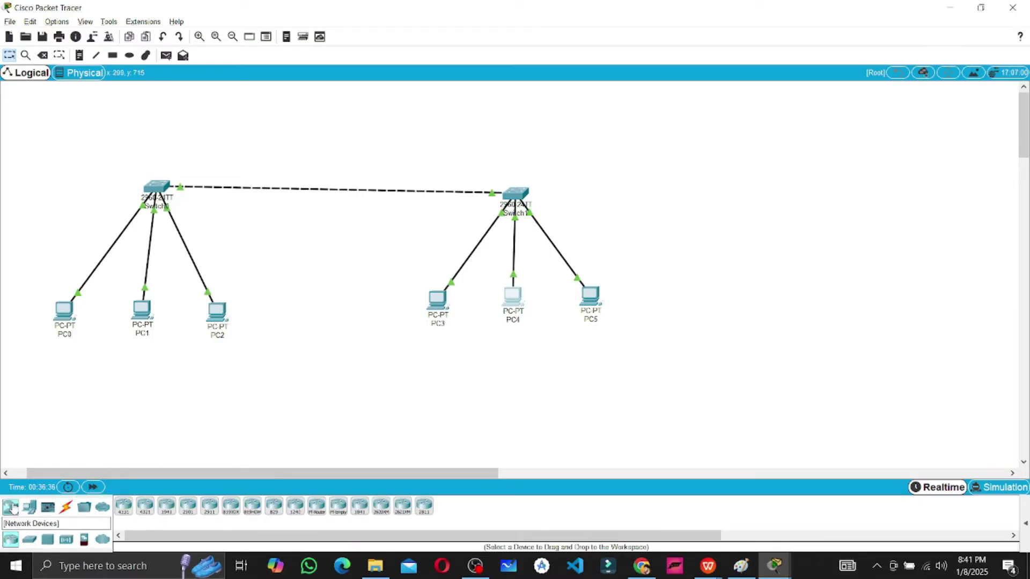
pyautogui.click(29, 539)
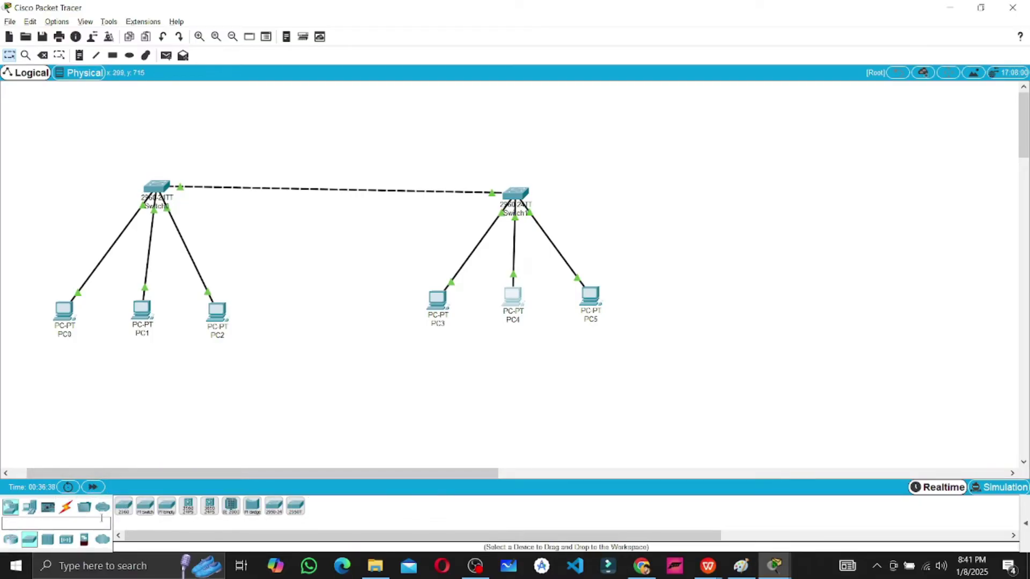
pyautogui.click(10, 541)
pyautogui.click(123, 505)
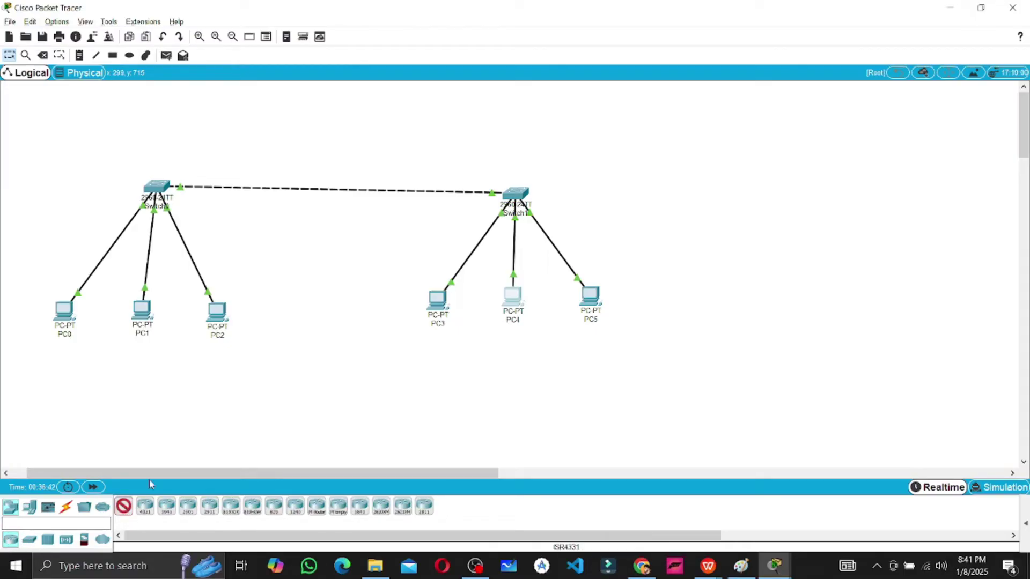
pyautogui.click(509, 119)
# Connect the new router to Switch1 with the automatic connection type, and fast-forward the simulation time
pyautogui.click(66, 507)
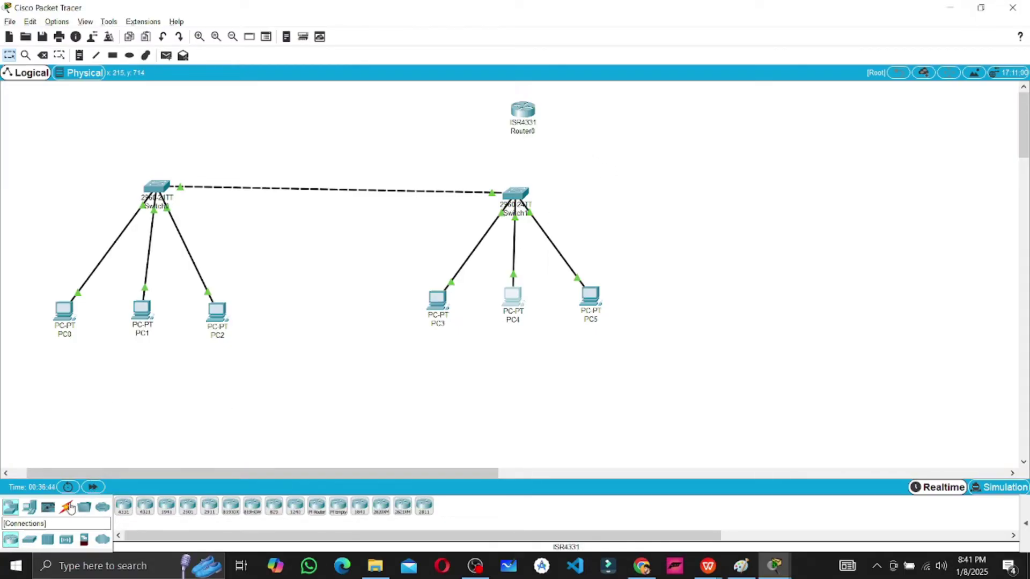
pyautogui.click(124, 507)
pyautogui.click(521, 114)
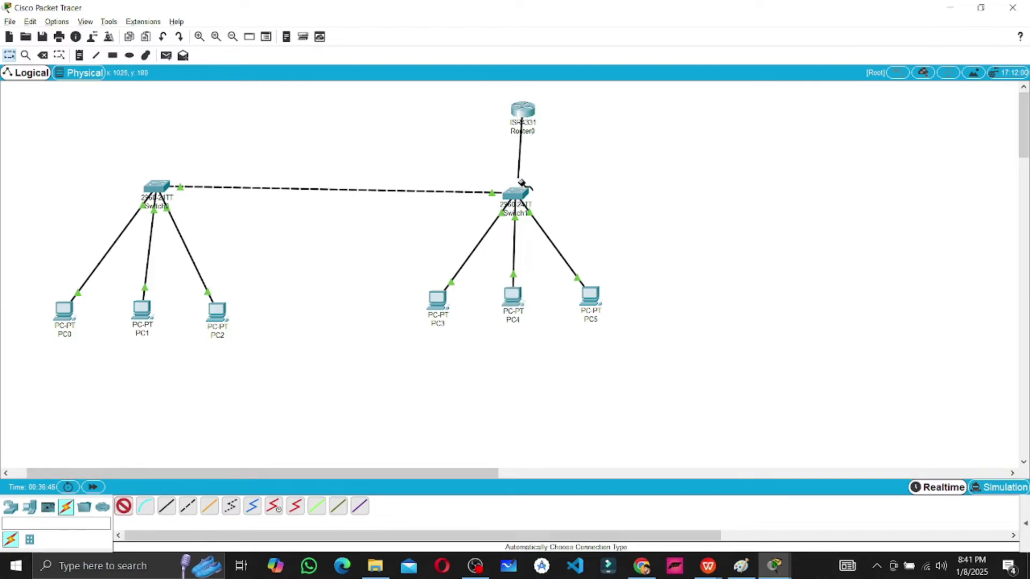
pyautogui.click(513, 196)
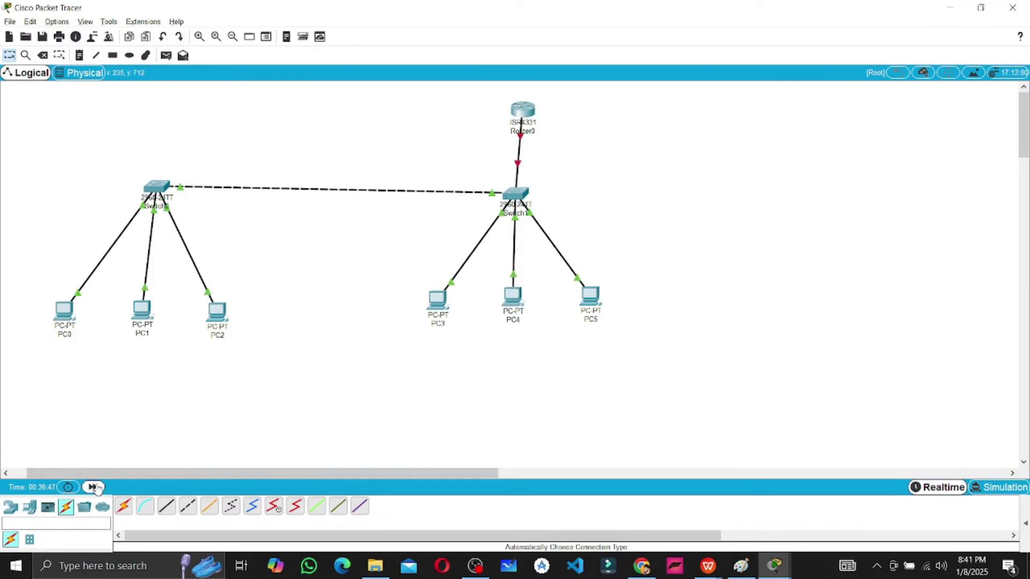
pyautogui.click(92, 488)
pyautogui.click(94, 489)
# Open Router0's command line, answer no to the initial configuration dialog, and start the Router> prompt
pyautogui.click(525, 112)
pyautogui.click(442, 137)
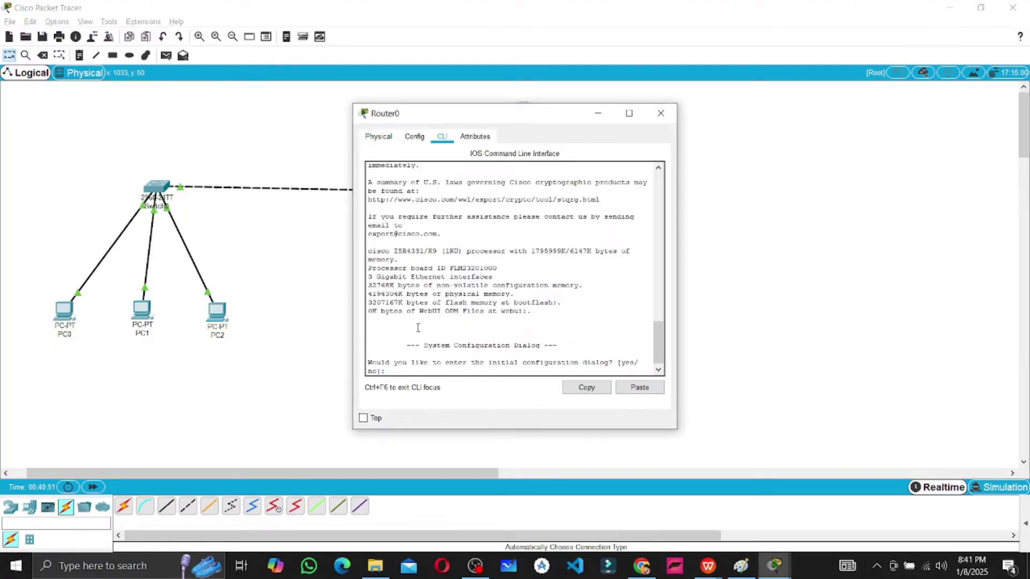
pyautogui.write('no')
pyautogui.press('Return')
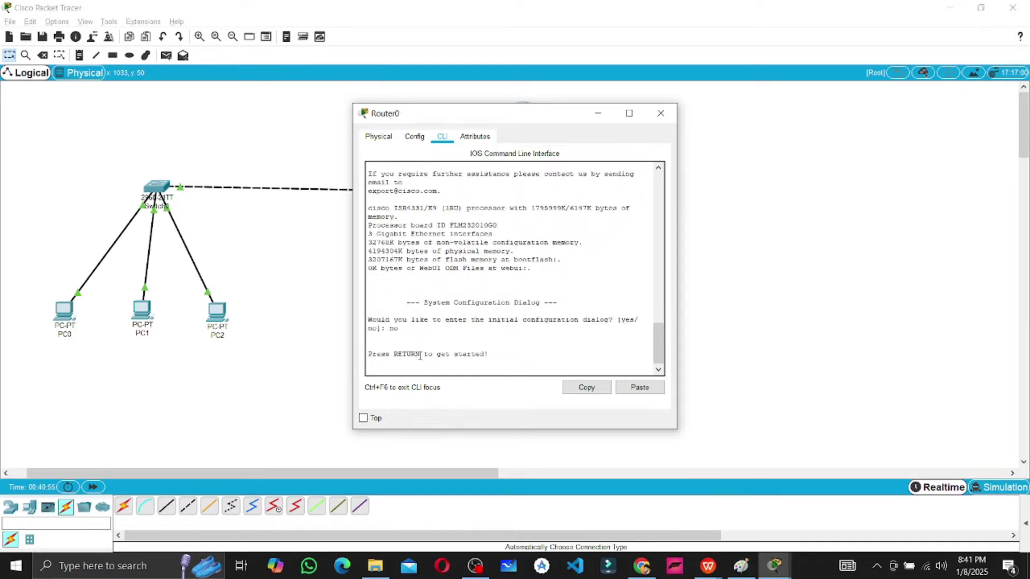
pyautogui.press('Return')
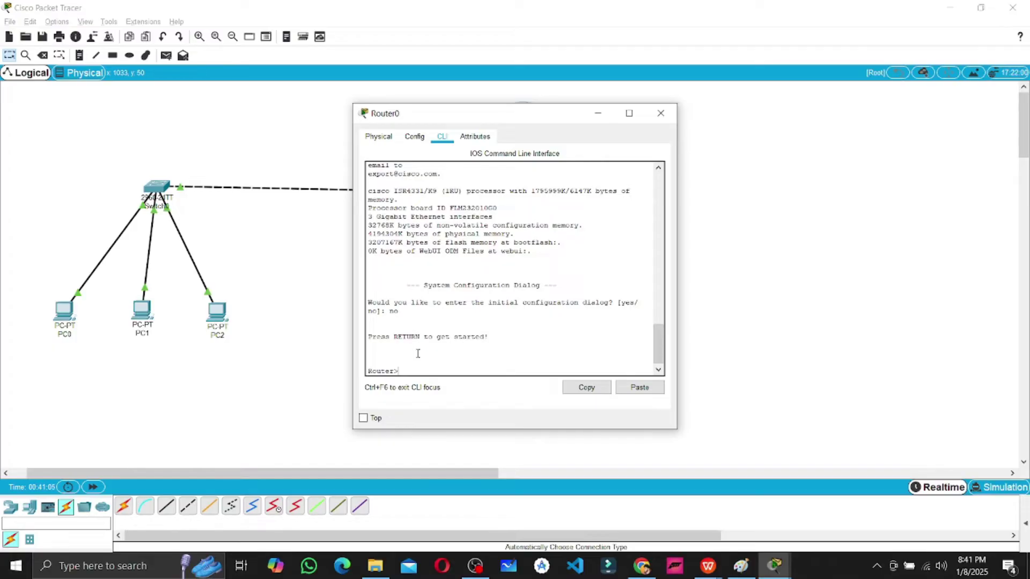
# Return to the Lab Manual 08 document and examine the PC1 IP configuration screenshot, including its IP address and default gateway
pyautogui.hotkey('alt', 'Tab')
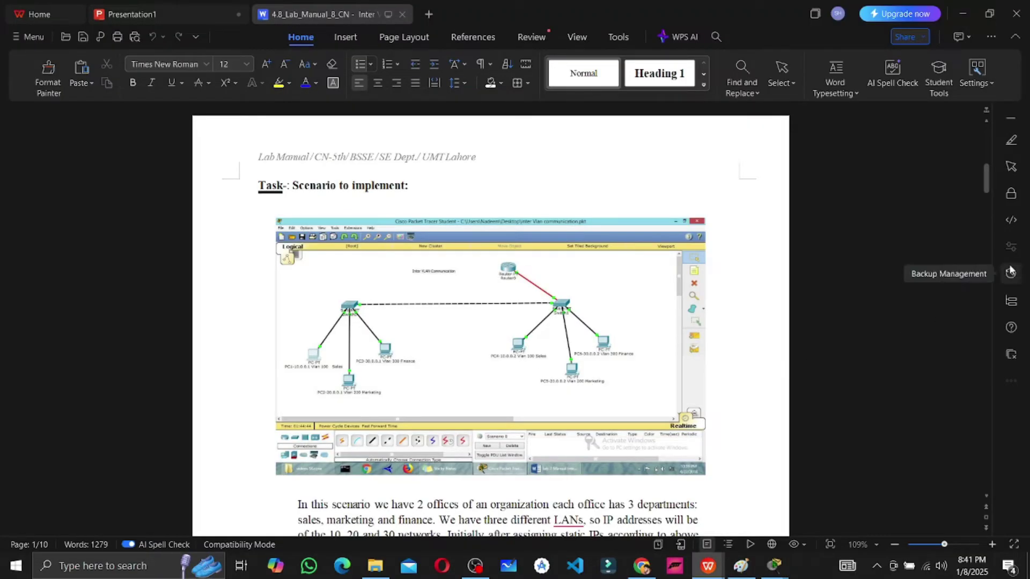
pyautogui.moveTo(991, 180); pyautogui.dragTo(970, 217)
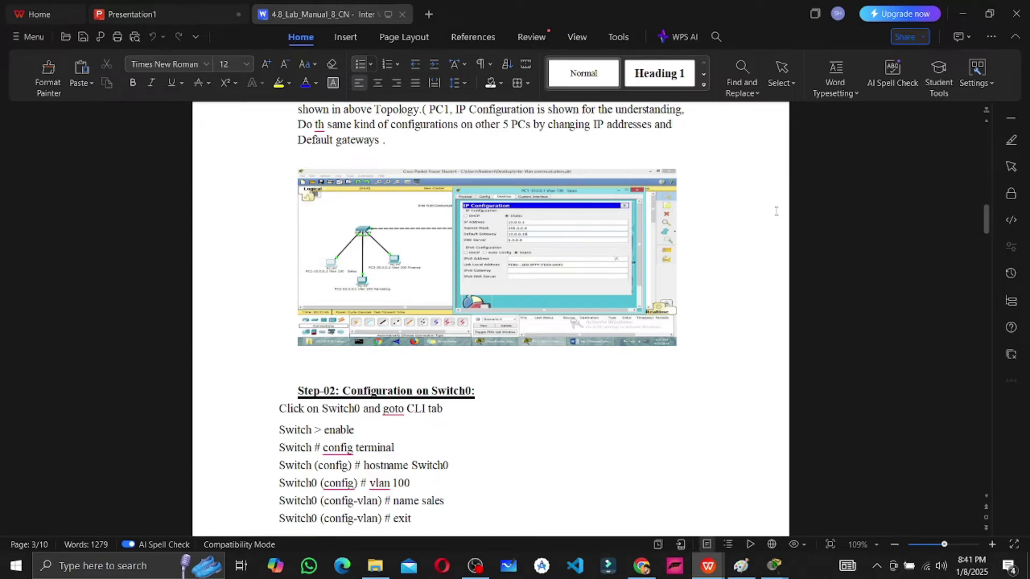
pyautogui.scroll(10, 534, 231)
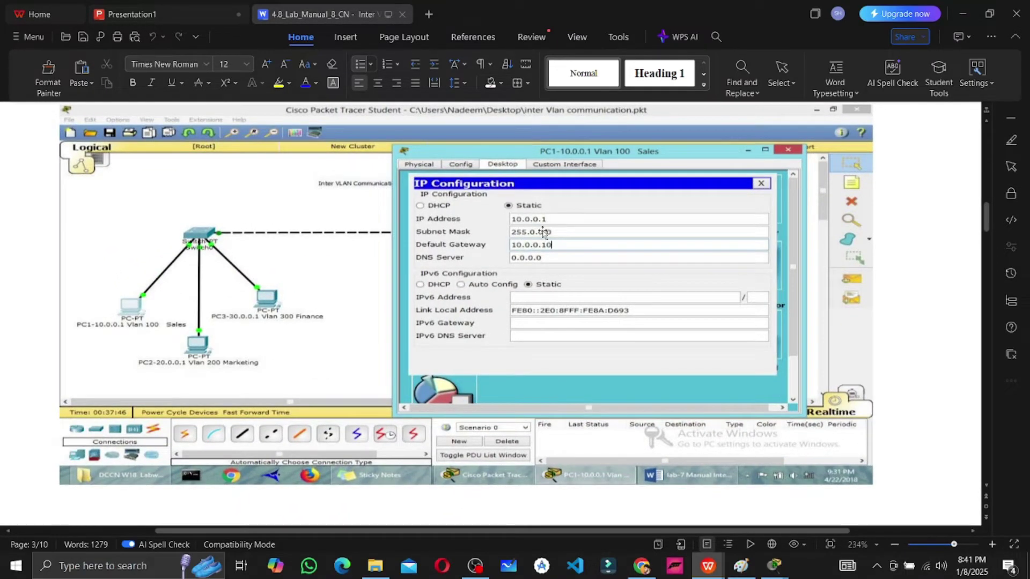
pyautogui.scroll(-1, 543, 234)
pyautogui.scroll(-5, 543, 233)
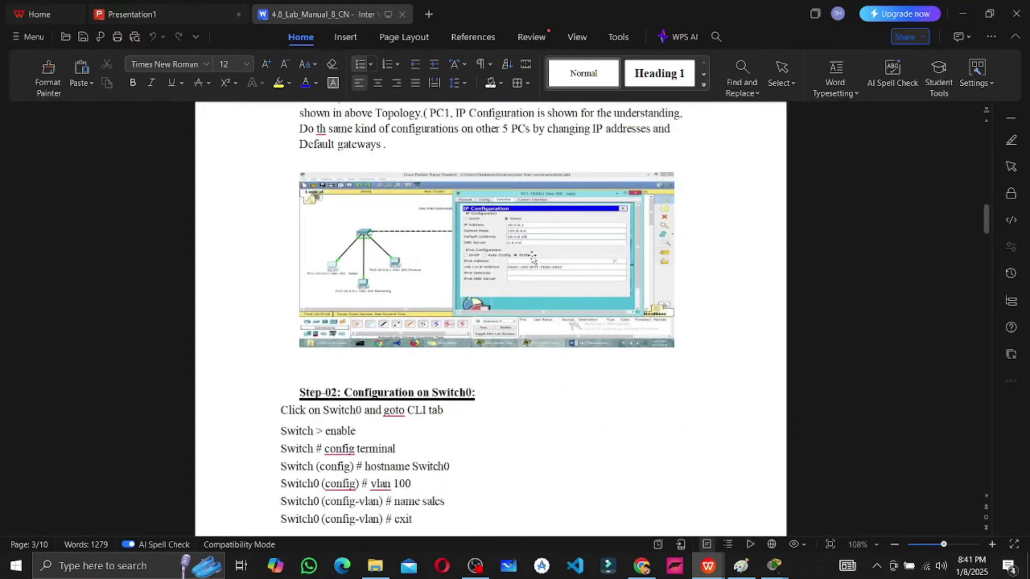
pyautogui.scroll(5, 514, 216)
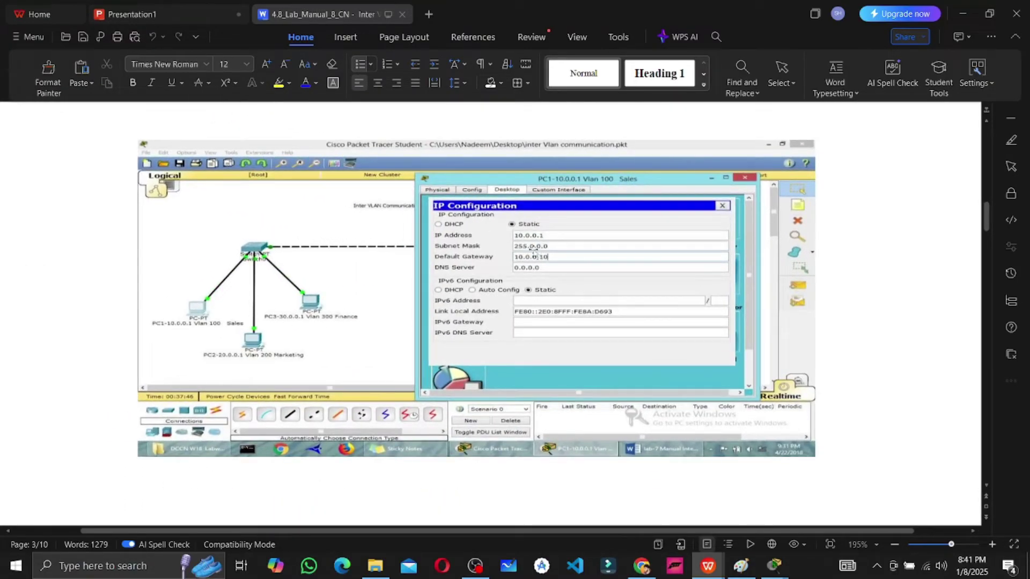
pyautogui.scroll(-5, 530, 252)
pyautogui.scroll(1, 482, 317)
pyautogui.scroll(-5, 483, 319)
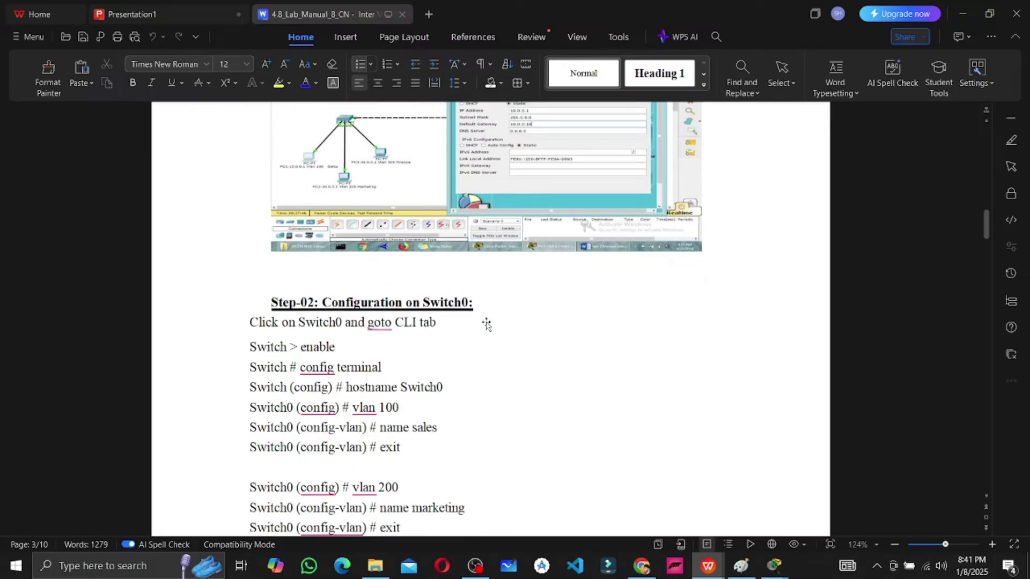
# Review the manual's switch VLAN and port membership commands through Step-4 to the section on basic router command concepts
pyautogui.scroll(-3, 457, 318)
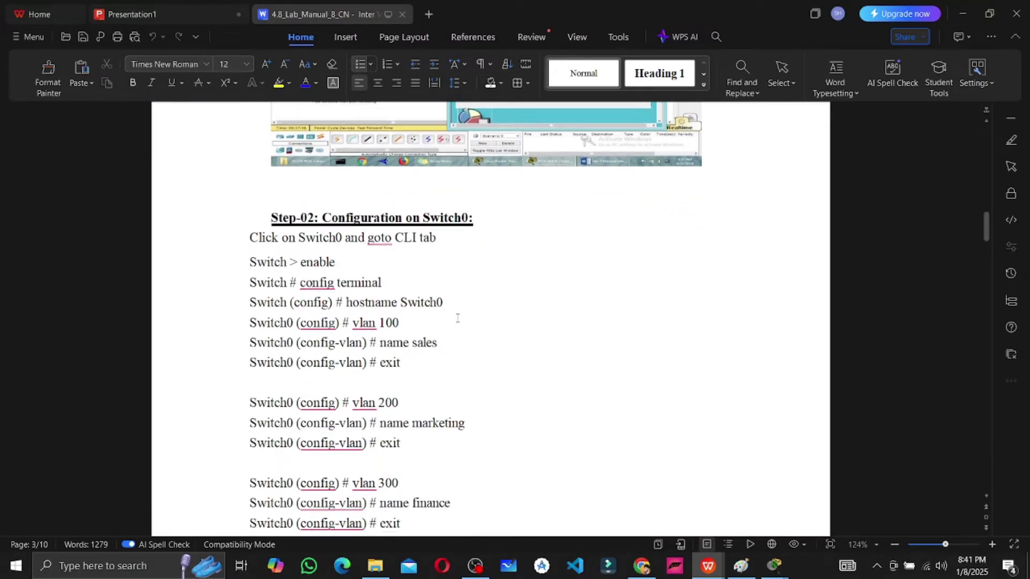
pyautogui.scroll(-10, 457, 318)
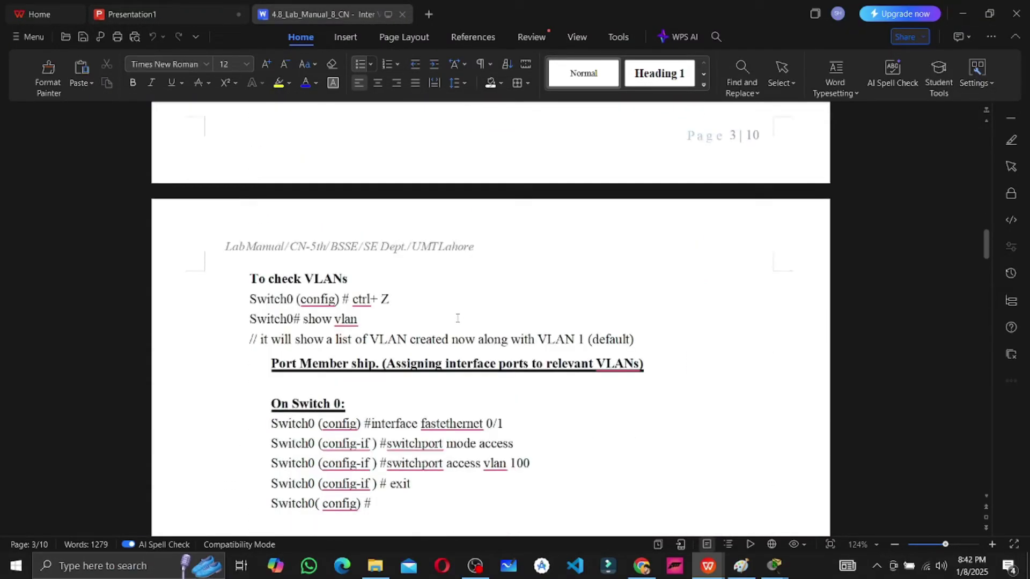
pyautogui.scroll(1, 458, 318)
pyautogui.scroll(-10, 457, 318)
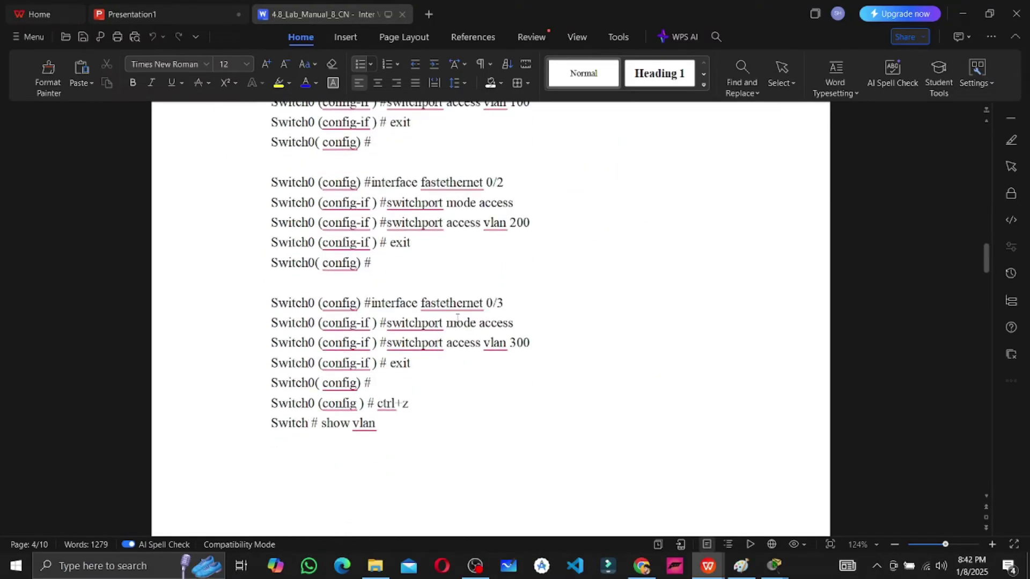
pyautogui.scroll(-10, 457, 319)
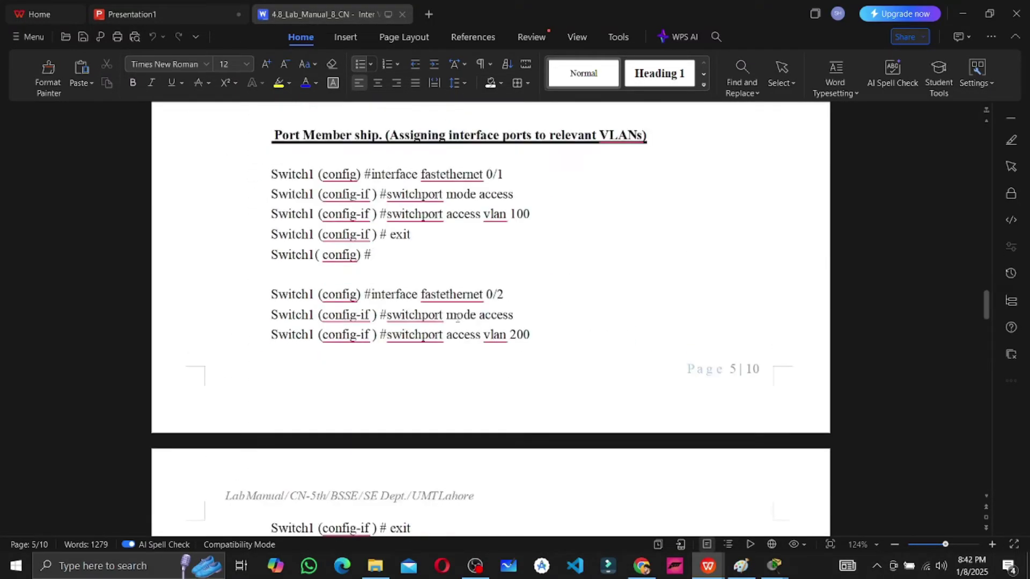
pyautogui.scroll(-10, 458, 318)
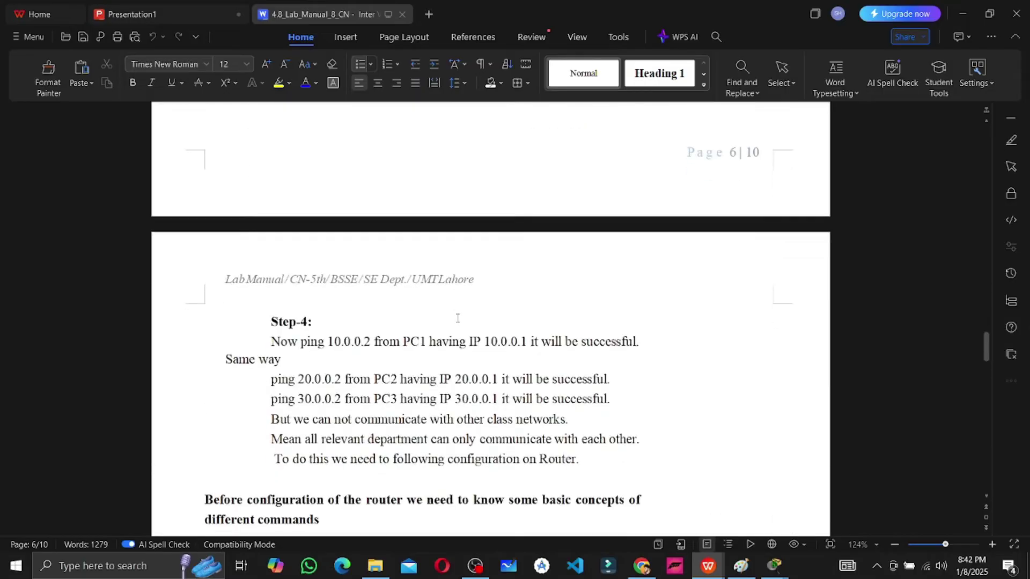
pyautogui.scroll(-1, 458, 318)
pyautogui.scroll(1, 331, 289)
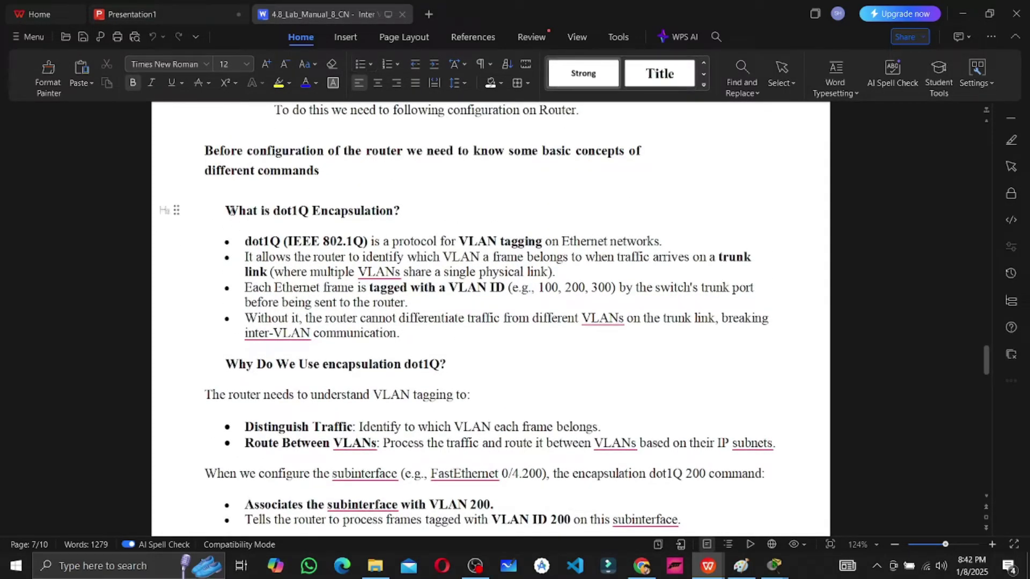
# Highlight Encapsulation in the "What is dot1Q Encapsulation?" heading and the bullet points explaining dot1Q beneath it
pyautogui.click(305, 201)
pyautogui.moveTo(304, 201); pyautogui.dragTo(309, 210)
pyautogui.doubleClick(323, 211)
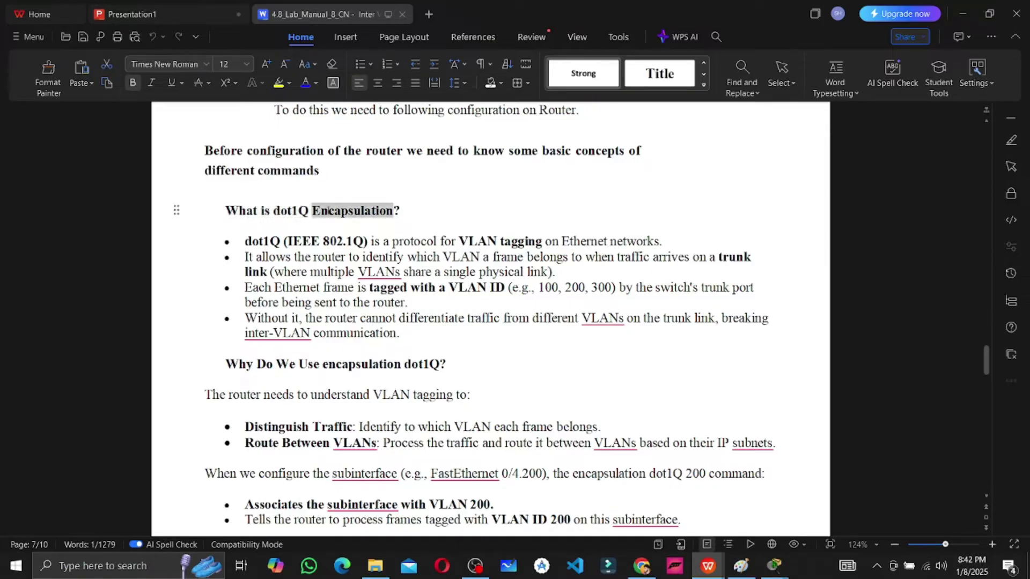
pyautogui.moveTo(265, 239); pyautogui.dragTo(429, 319)
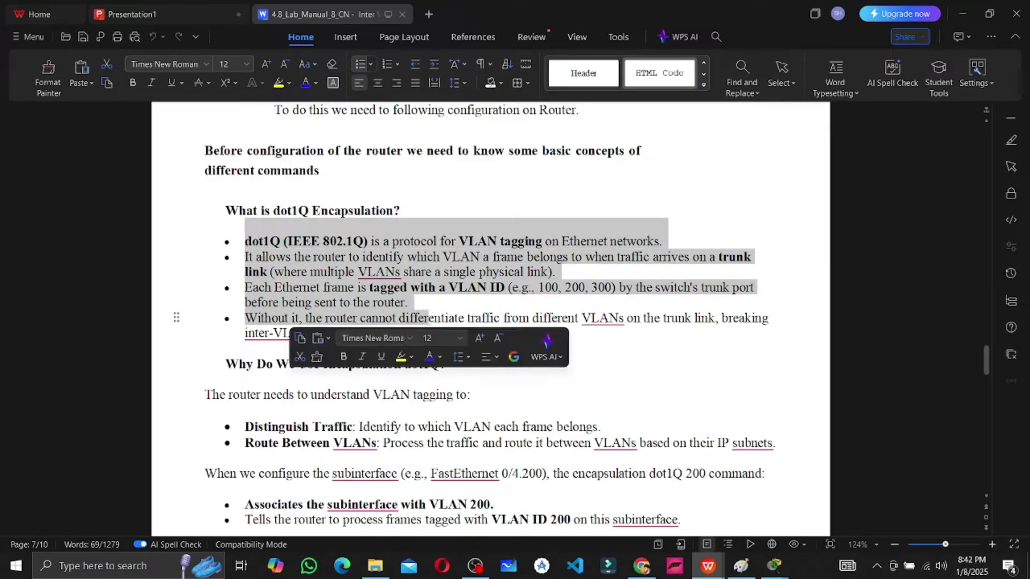
# Read the "Why Do We Use encapsulation dot1Q?" section, highlighting its heading and the Distinguish Traffic and Route Between VLANs bullets
pyautogui.click(570, 303)
pyautogui.scroll(-1, 483, 322)
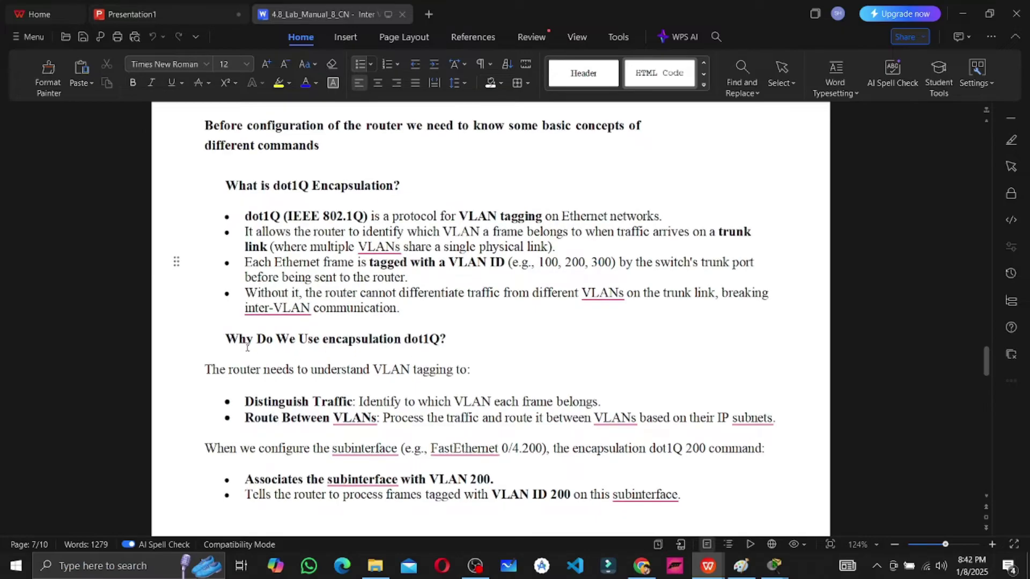
pyautogui.moveTo(257, 370); pyautogui.dragTo(441, 339)
pyautogui.tripleClick(440, 339)
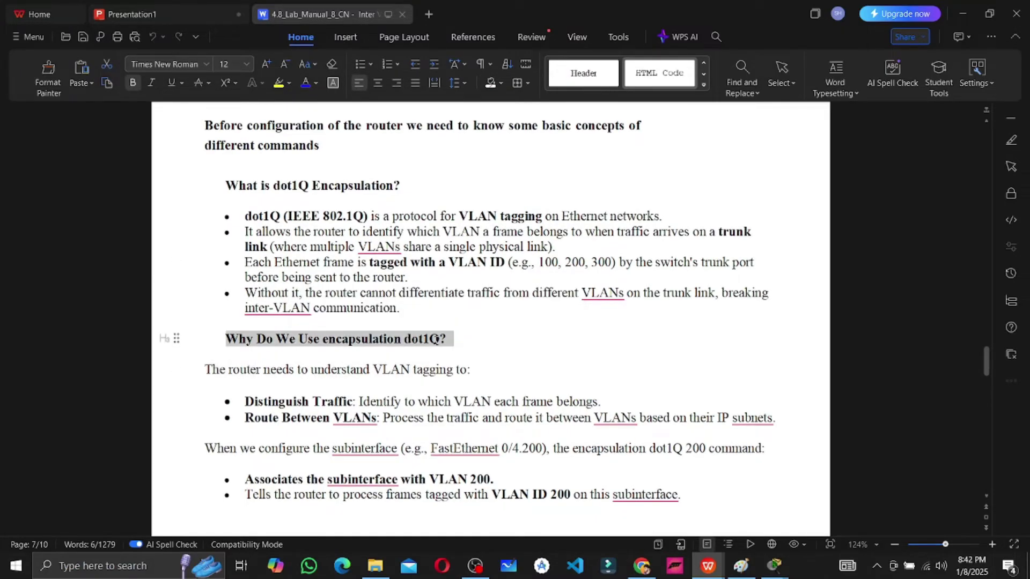
pyautogui.click(440, 339)
pyautogui.scroll(-2, 440, 343)
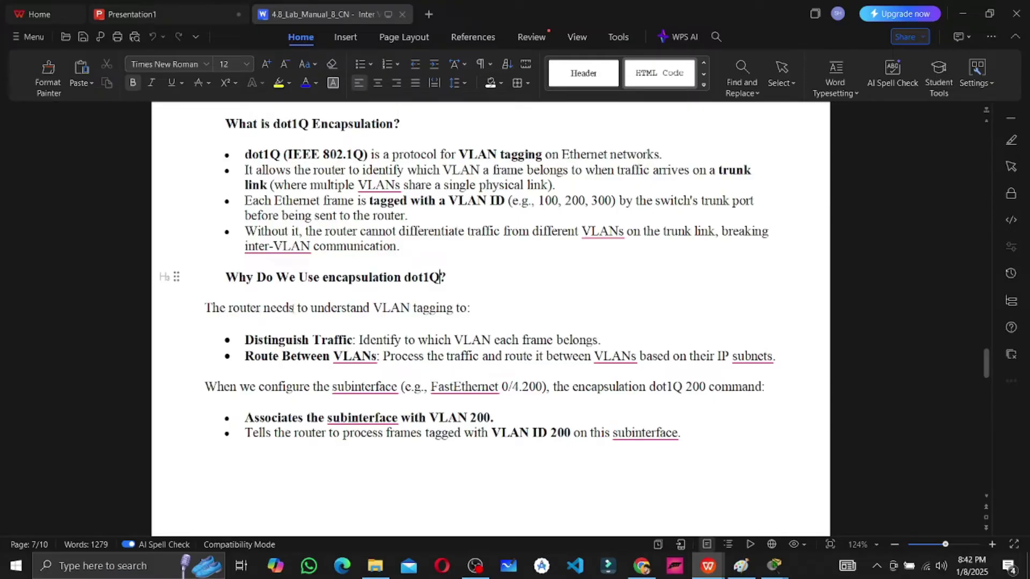
pyautogui.scroll(-1, 435, 310)
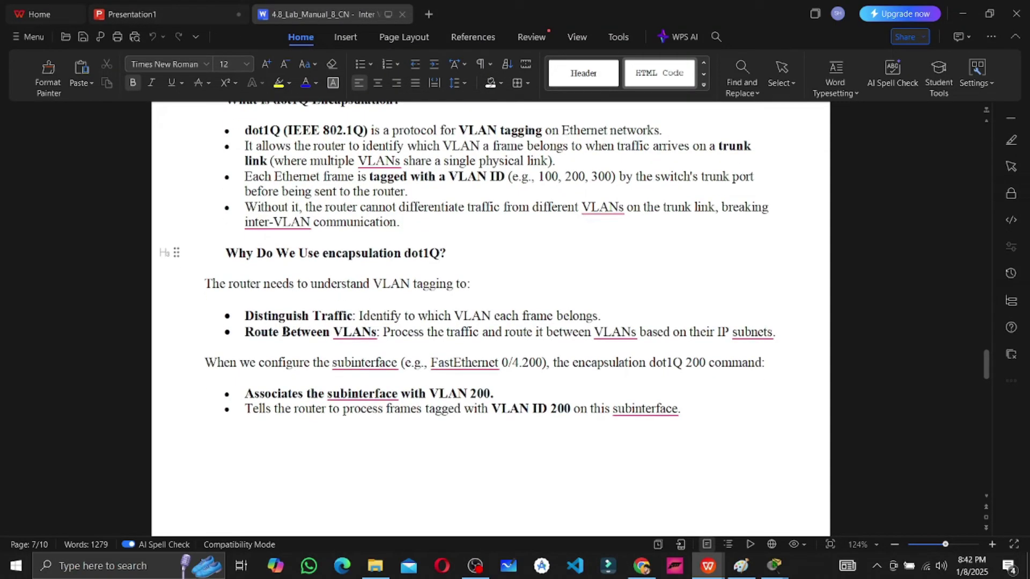
pyautogui.moveTo(243, 316); pyautogui.dragTo(370, 332)
pyautogui.click(395, 329)
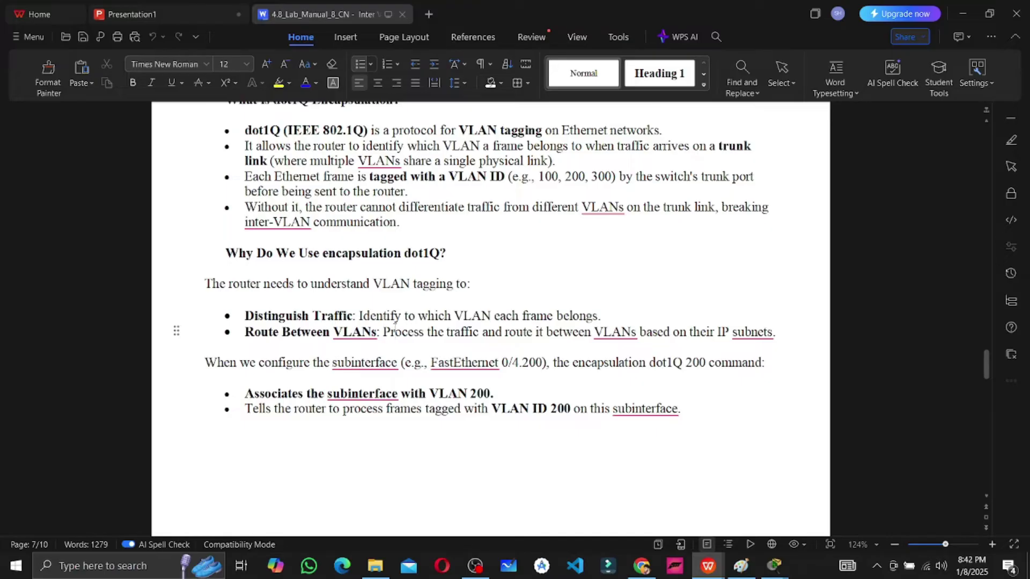
# Go to "Step05: Configuration on Router" in the manual and enlarge the page to read its subinterface commands
pyautogui.scroll(-5, 395, 326)
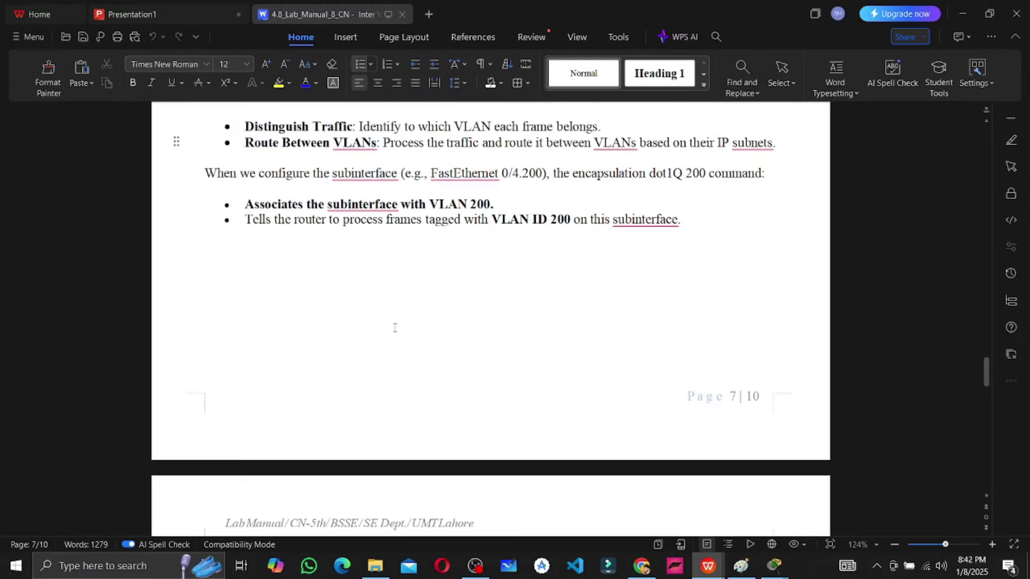
pyautogui.scroll(-7, 395, 327)
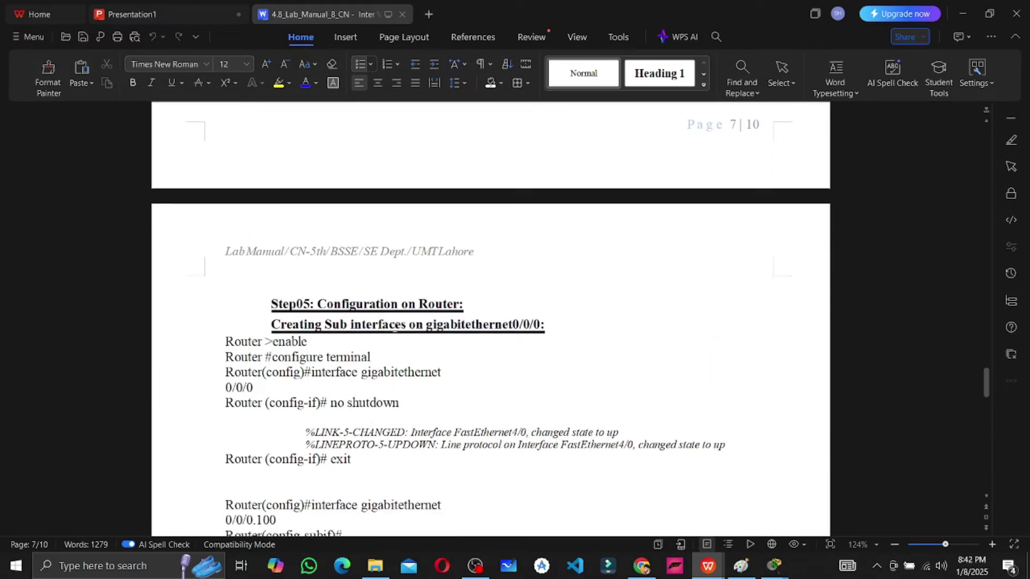
pyautogui.scroll(-3, 395, 325)
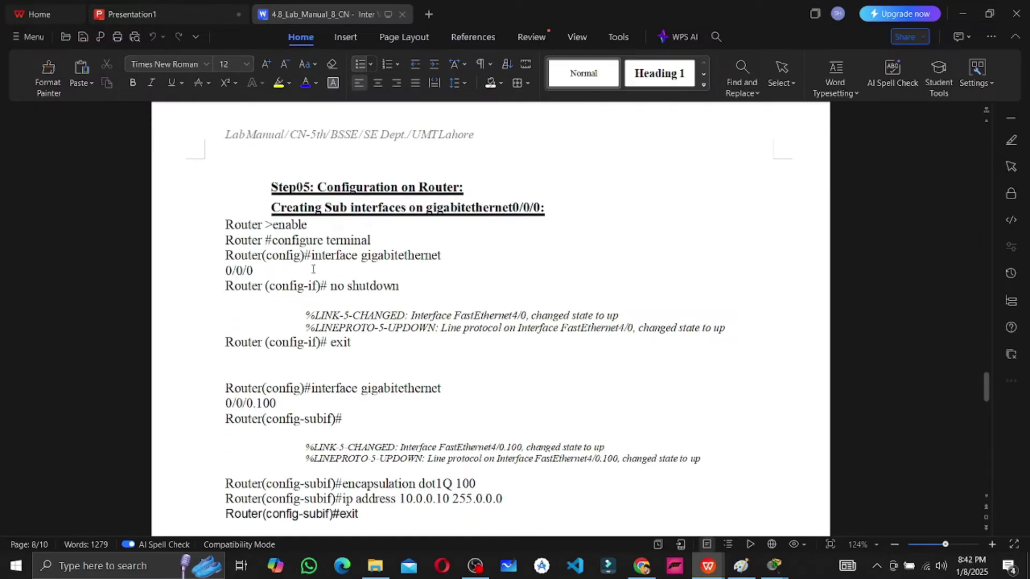
pyautogui.keyDown('ctrl'); pyautogui.scroll(3, 313, 270); pyautogui.keyUp('ctrl')
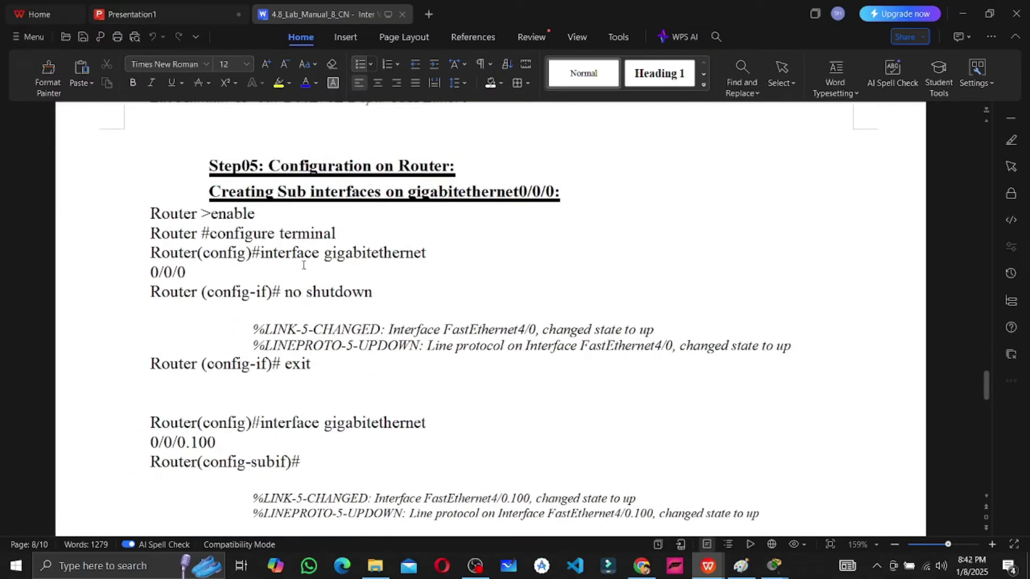
# Switch to Packet Tracer's Router0 window, place it beside the manual's commands, and enter global configuration mode with enable and config terminal
pyautogui.hotkey('alt', 'Tab')
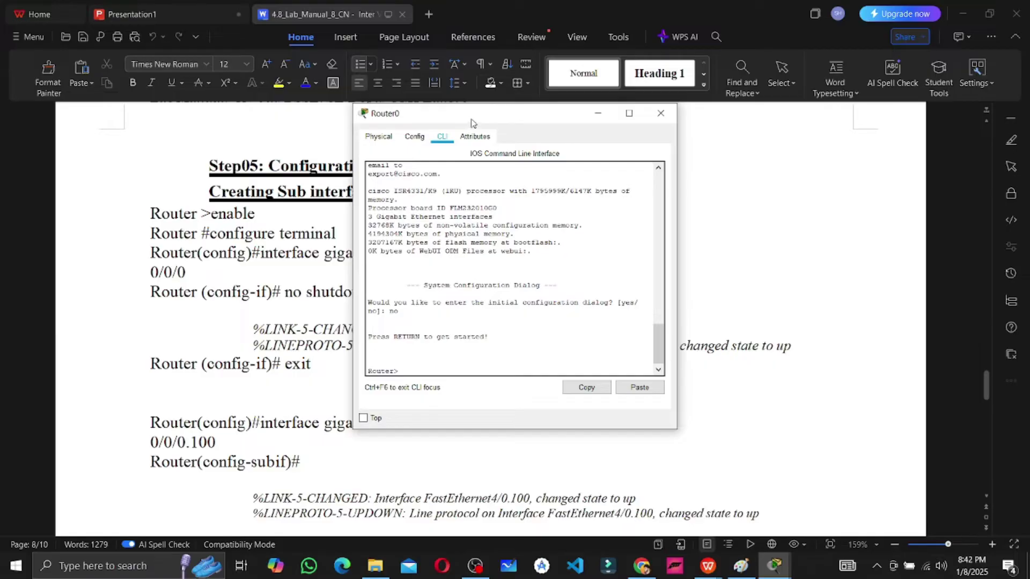
pyautogui.moveTo(471, 122); pyautogui.dragTo(723, 106)
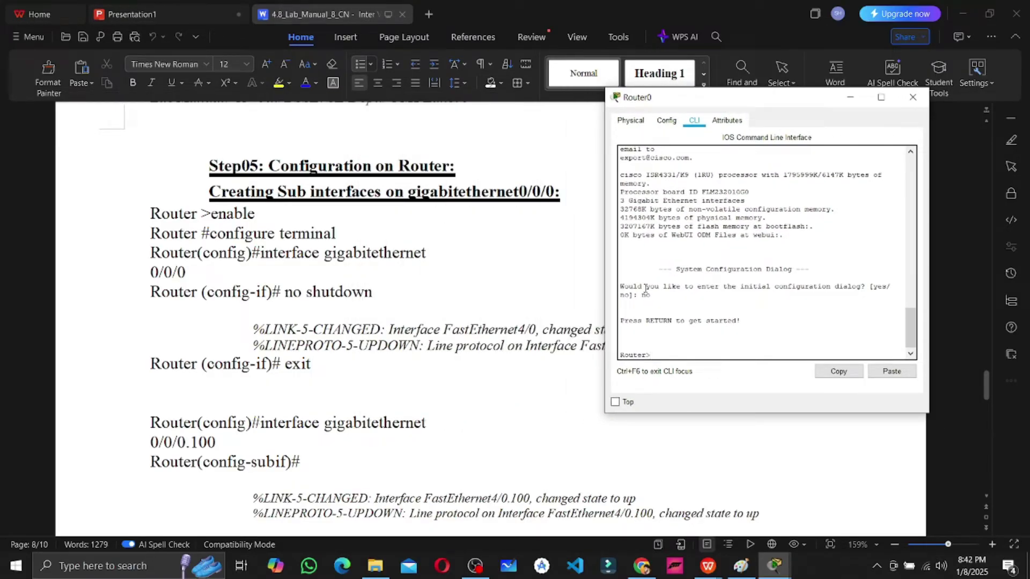
pyautogui.press('Return')
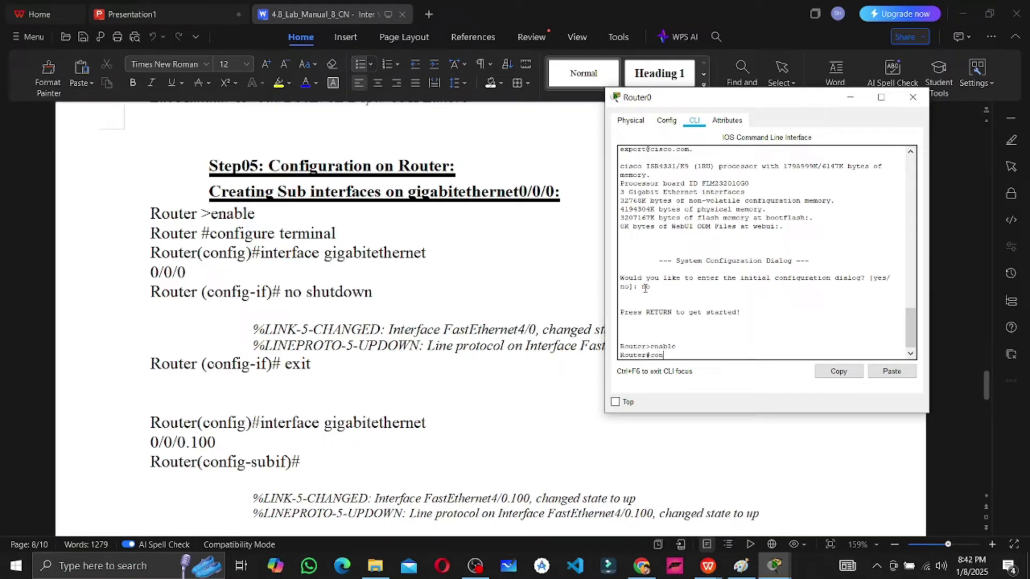
pyautogui.write('config terminal')
pyautogui.press('Return')
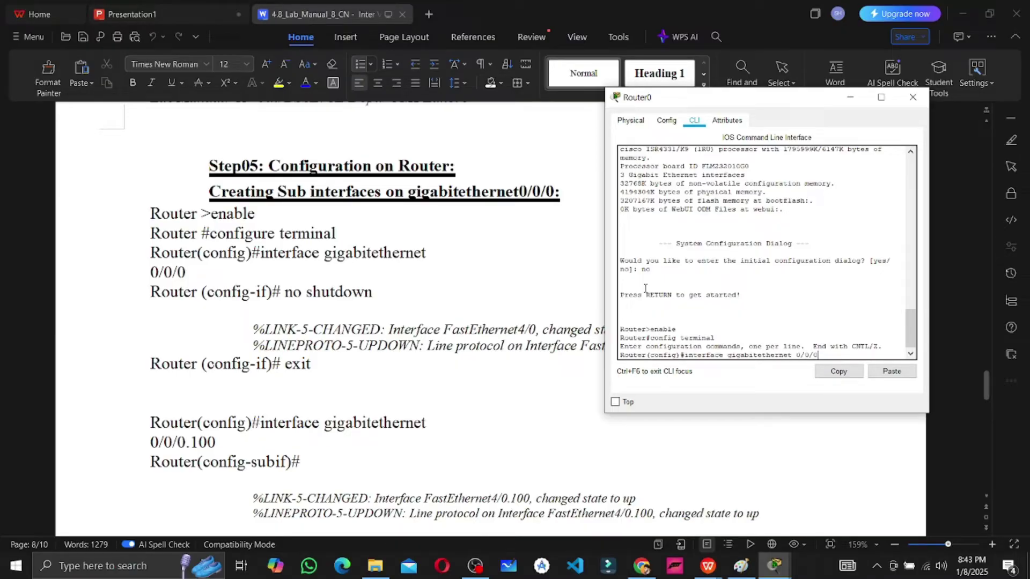
# Bring up Router0's interface gigabitethernet 0/0/0 with no shutdown and exit to global configuration mode
pyautogui.press('Return')
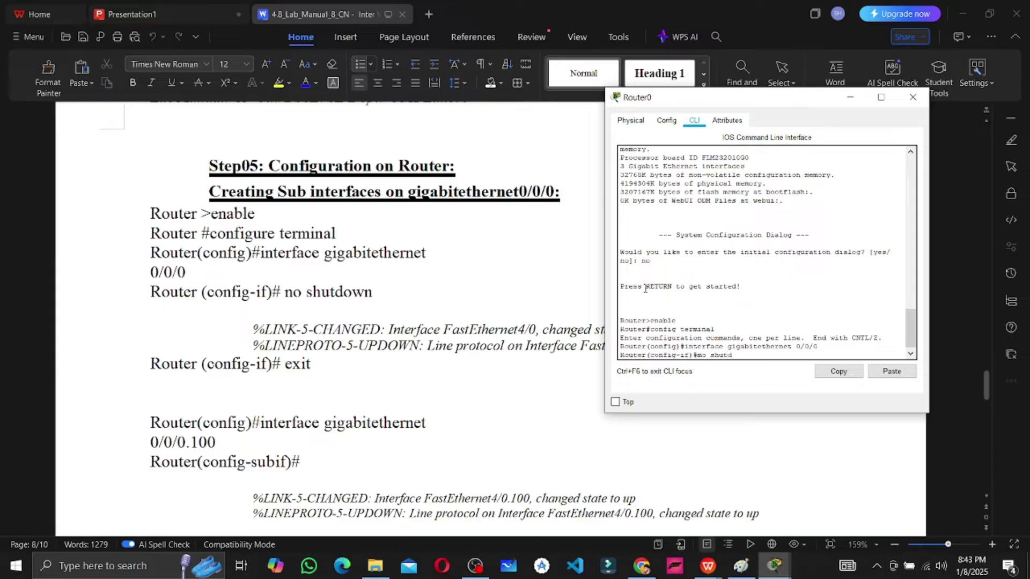
pyautogui.press('Return')
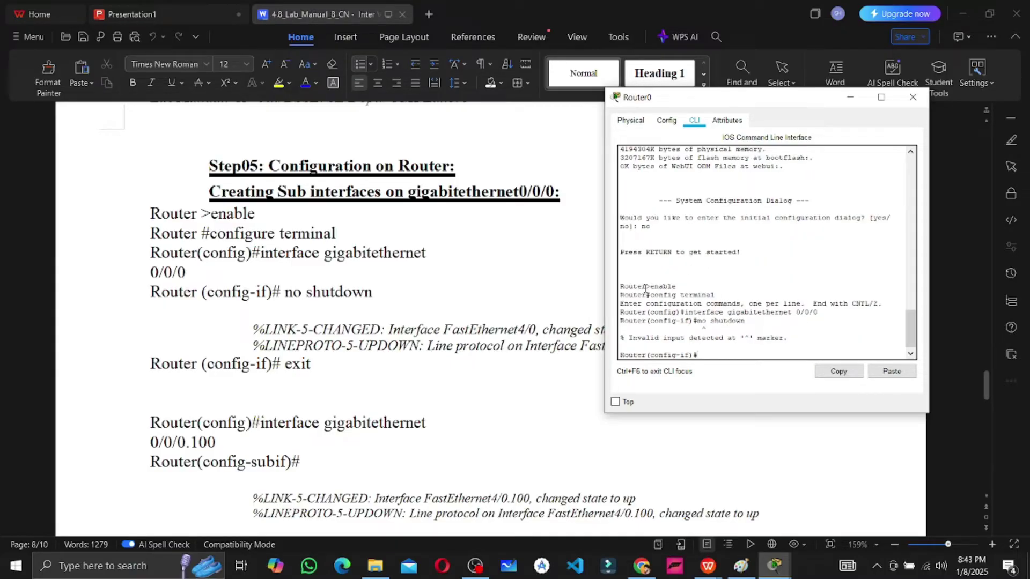
pyautogui.press('Up')
pyautogui.press('BackSpace')
pyautogui.write('no shutdown')
pyautogui.press('Return')
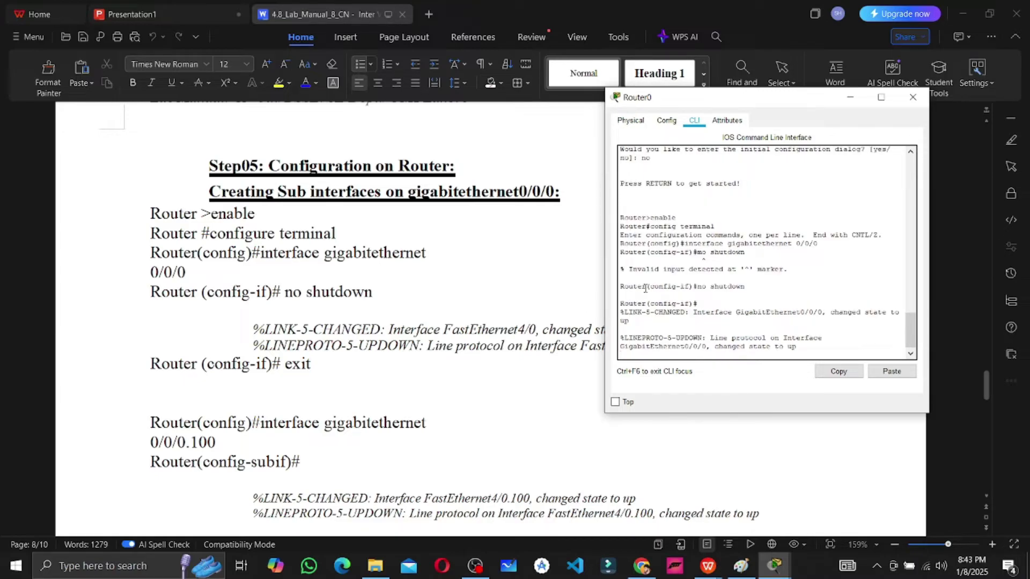
pyautogui.write('exit')
pyautogui.press('Return')
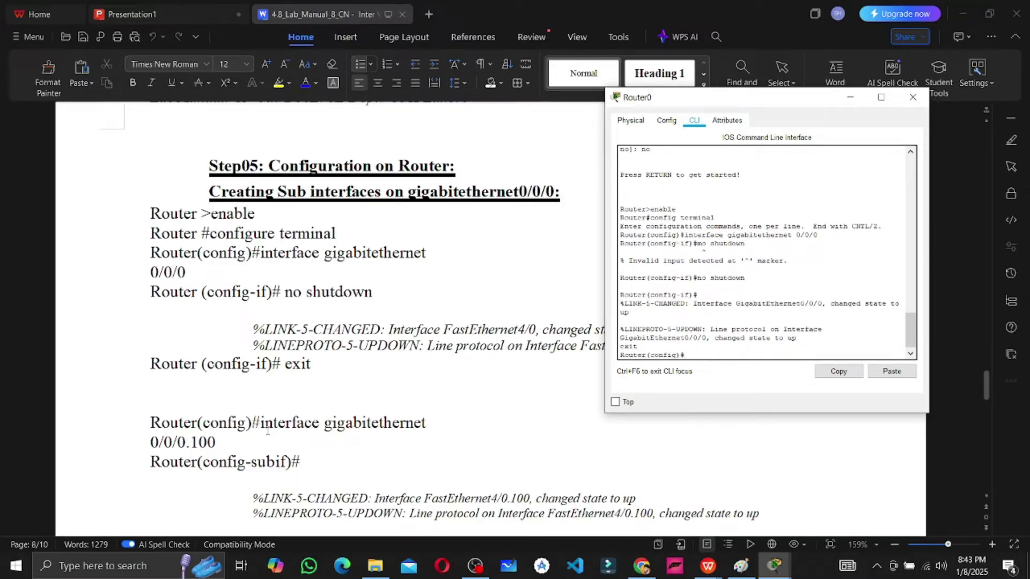
# Create the subinterface gigabitethernet 0/0/0.100 on Router0, following the manual
pyautogui.scroll(-1, 474, 312)
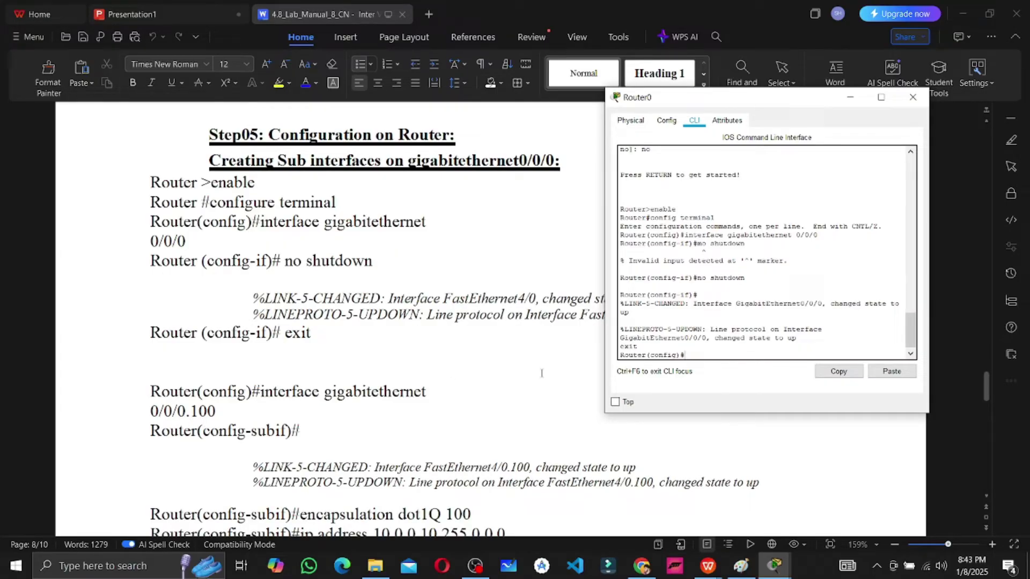
pyautogui.write('inter')
pyautogui.write('face')
pyautogui.write(' gigabit')
pyautogui.write('ethernet')
pyautogui.write(' 0/0/')
pyautogui.write('0/0')
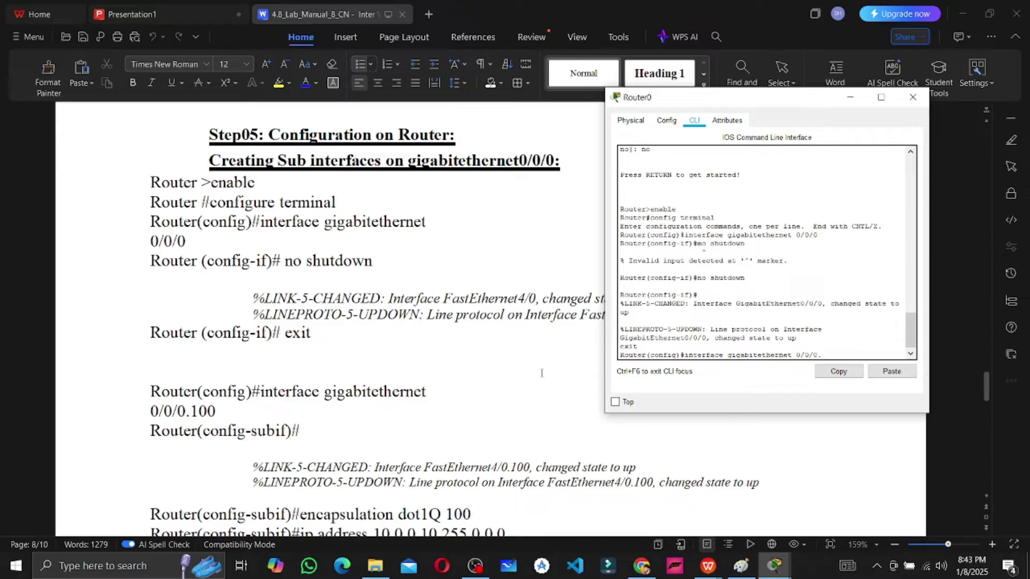
pyautogui.write('.100')
pyautogui.press('Return')
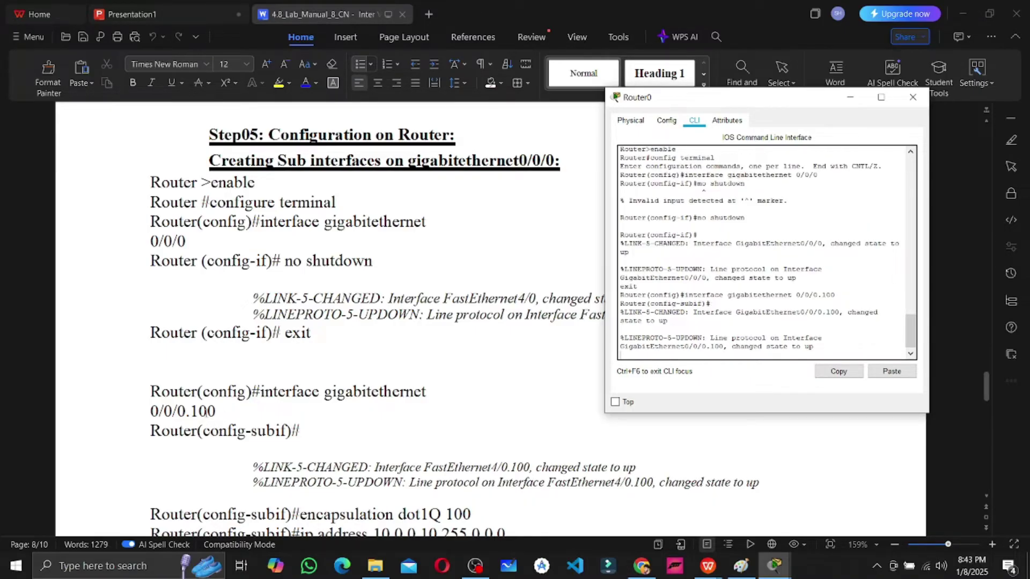
# Set encapsulation dot1Q 100 on the gigabitethernet 0/0/0.100 subinterface
pyautogui.scroll(-1, 541, 373)
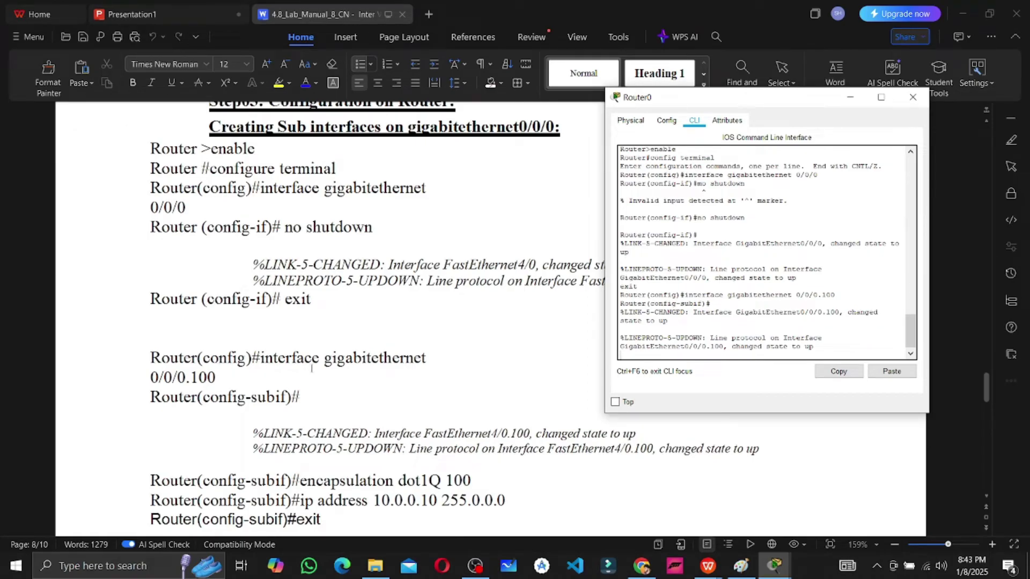
pyautogui.scroll(-1, 371, 385)
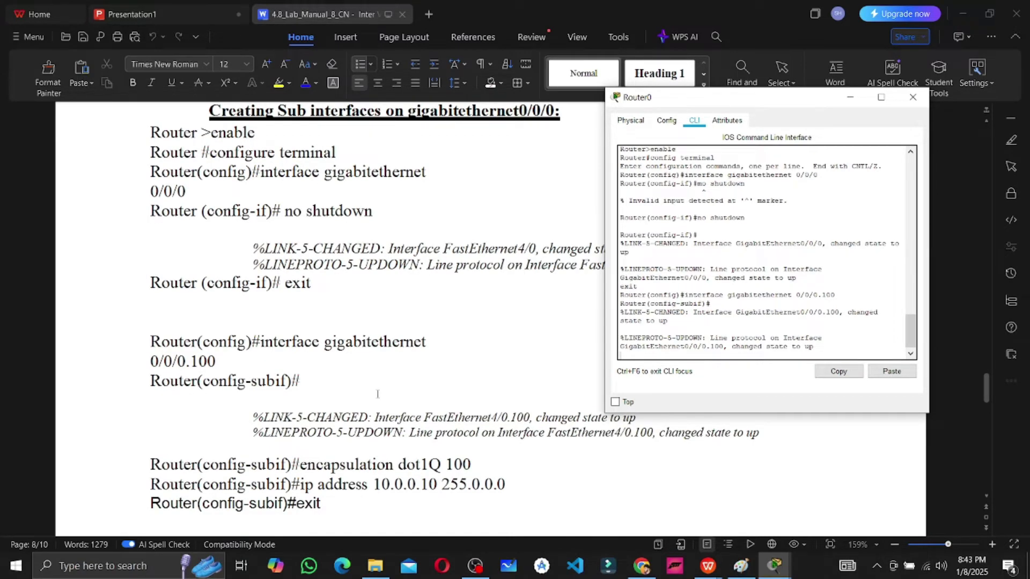
pyautogui.scroll(-2, 372, 384)
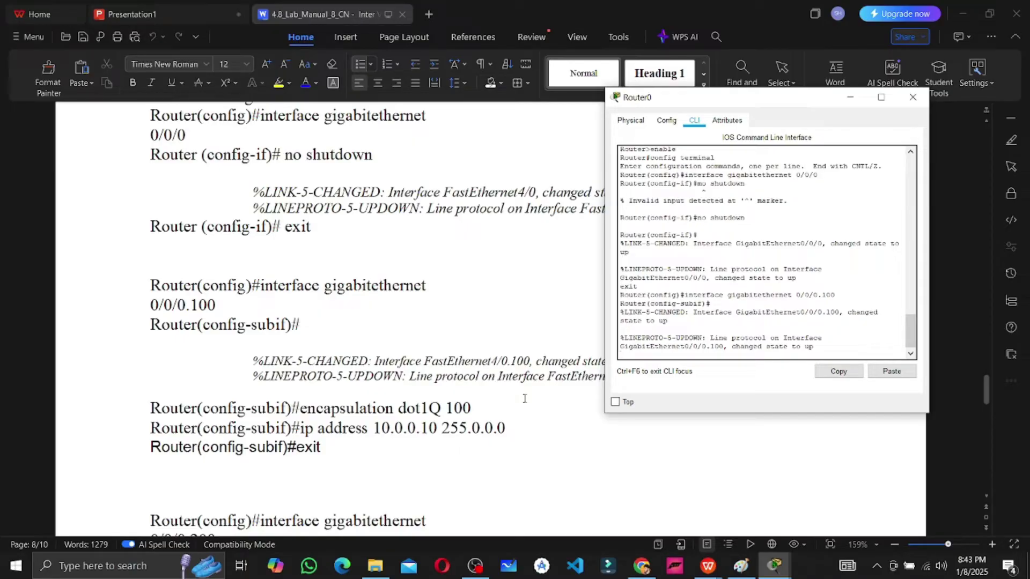
pyautogui.write('encapsulate')
pyautogui.press('BackSpace')
pyautogui.write('tion dot1Q 100')
pyautogui.press('Return')
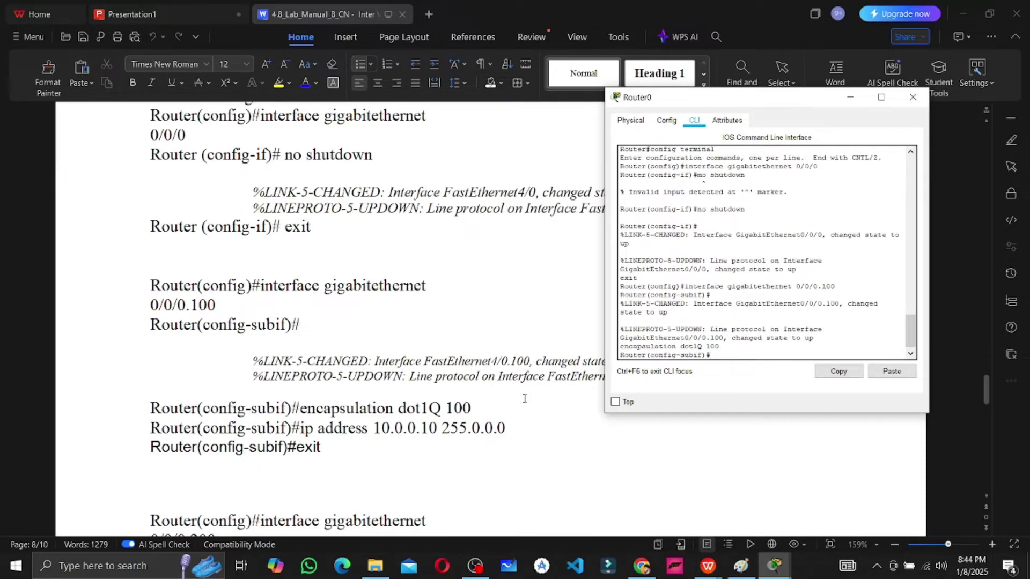
pyautogui.press('Up')
pyautogui.press('Return')
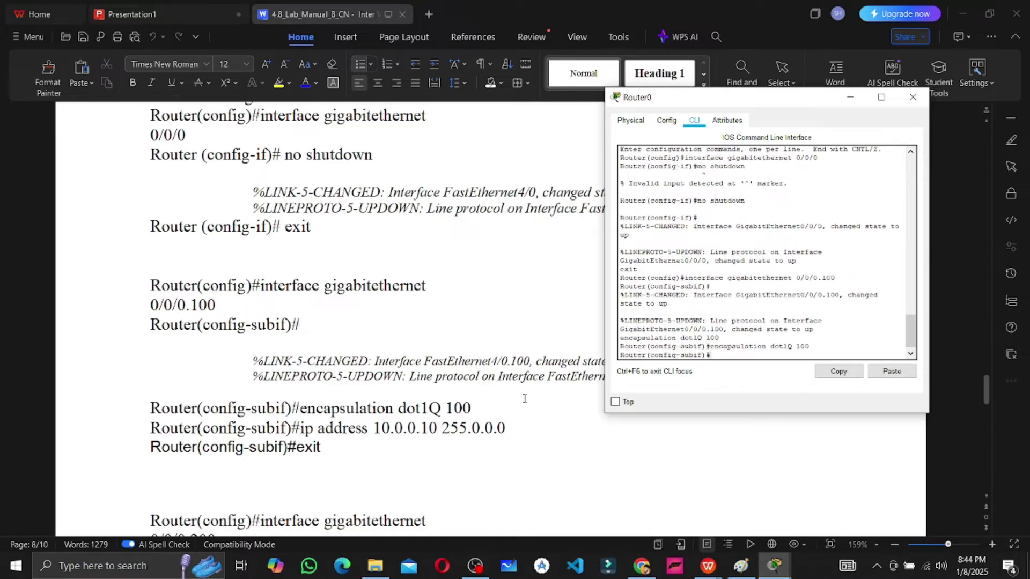
# Assign IP address 10.0.0.10 with mask 255.0.0.0 to subinterface 0/0/0.100 and exit to global configuration mode
pyautogui.write('ip address 10.0.0.10 255.0.0.0')
pyautogui.press('Return')
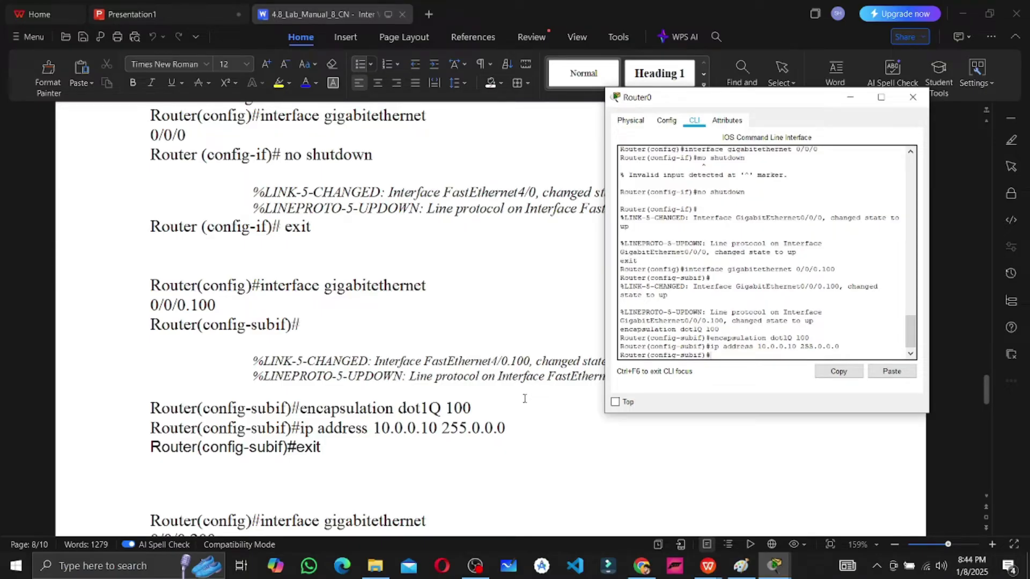
pyautogui.write('exit')
pyautogui.press('Return')
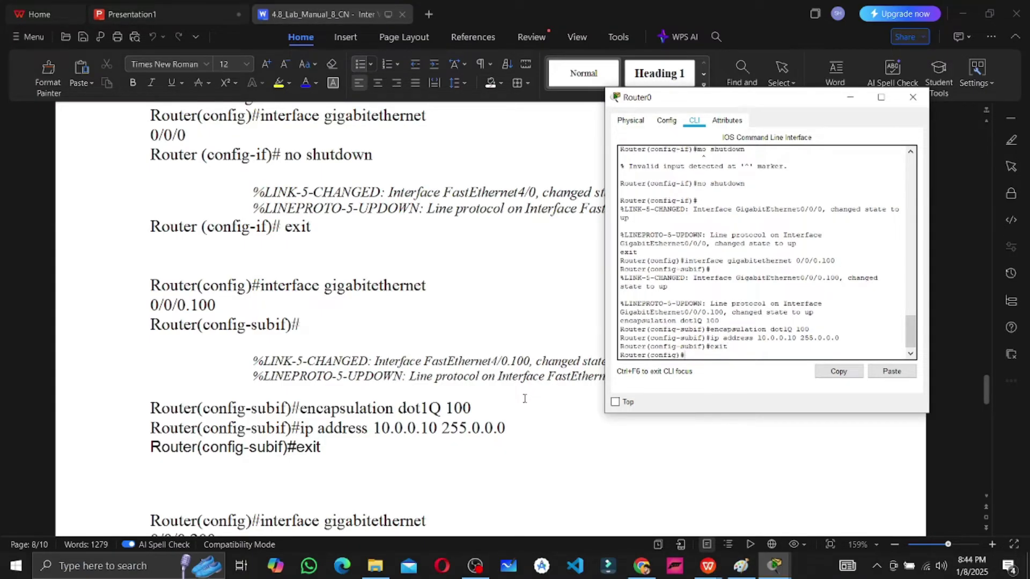
# Check the manual's next command block and create the subinterface gigabitethernet 0/0/0.200 on Router0
pyautogui.scroll(-5, 349, 446)
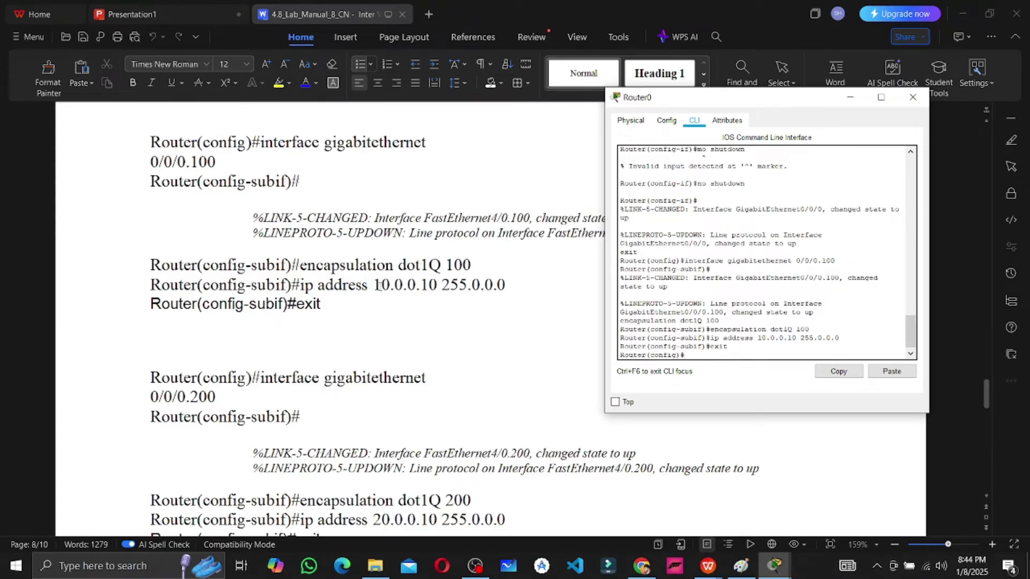
pyautogui.scroll(1, 378, 285)
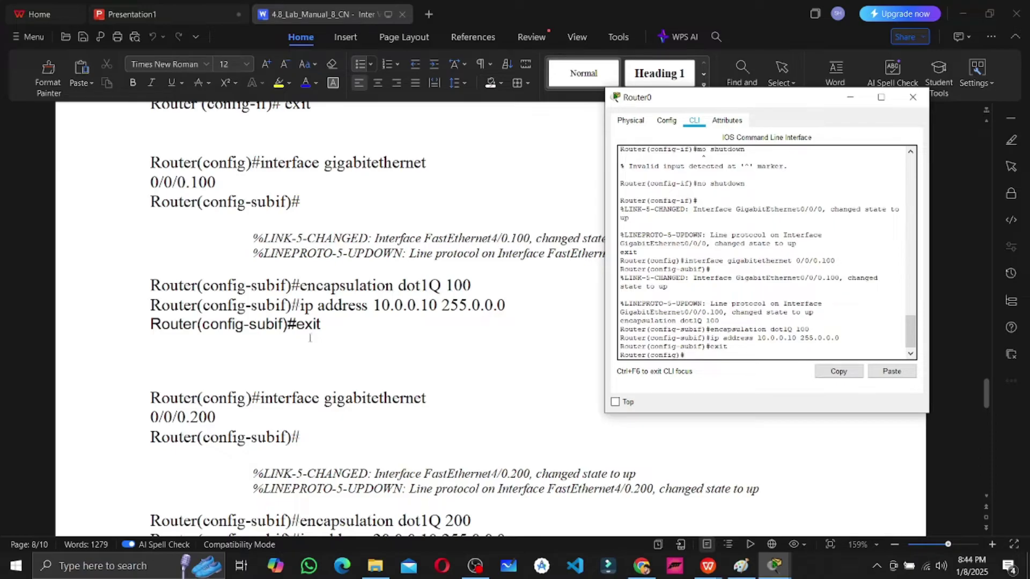
pyautogui.scroll(-1, 400, 369)
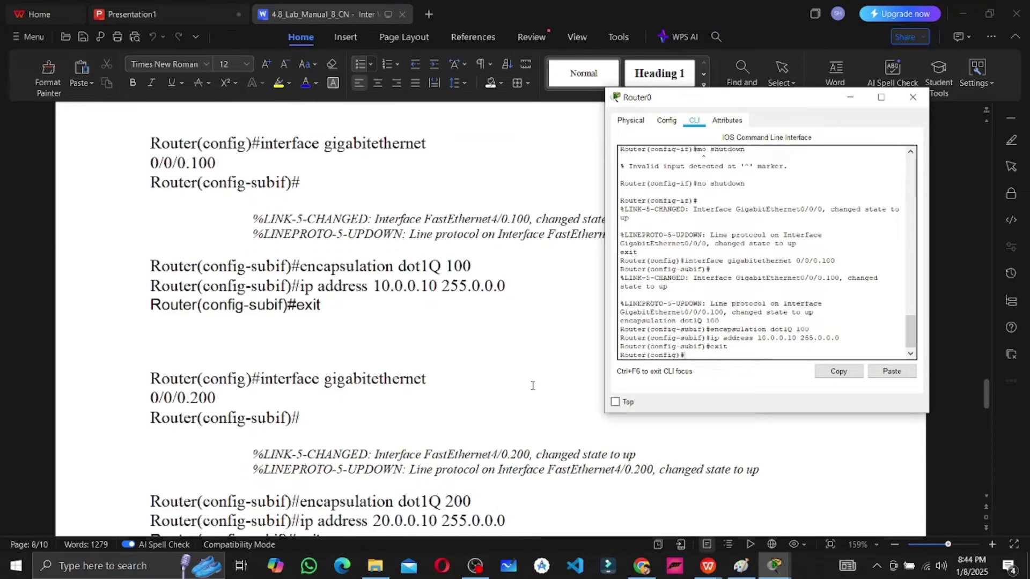
pyautogui.write('encapsulation dot1Q 100')
pyautogui.press('Up')
pyautogui.press('Up')
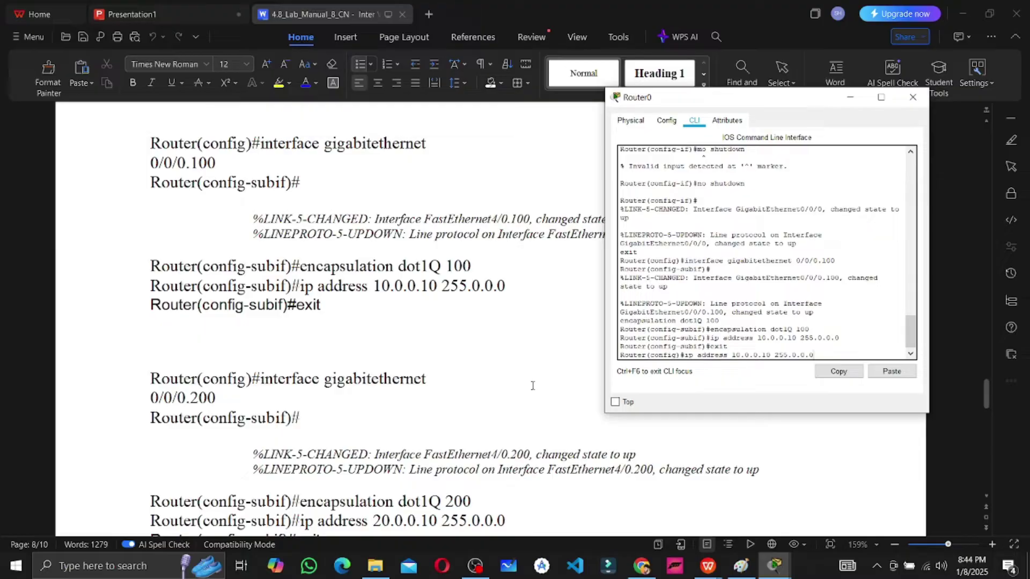
pyautogui.press('Up')
pyautogui.press('Up')
pyautogui.press('Return')
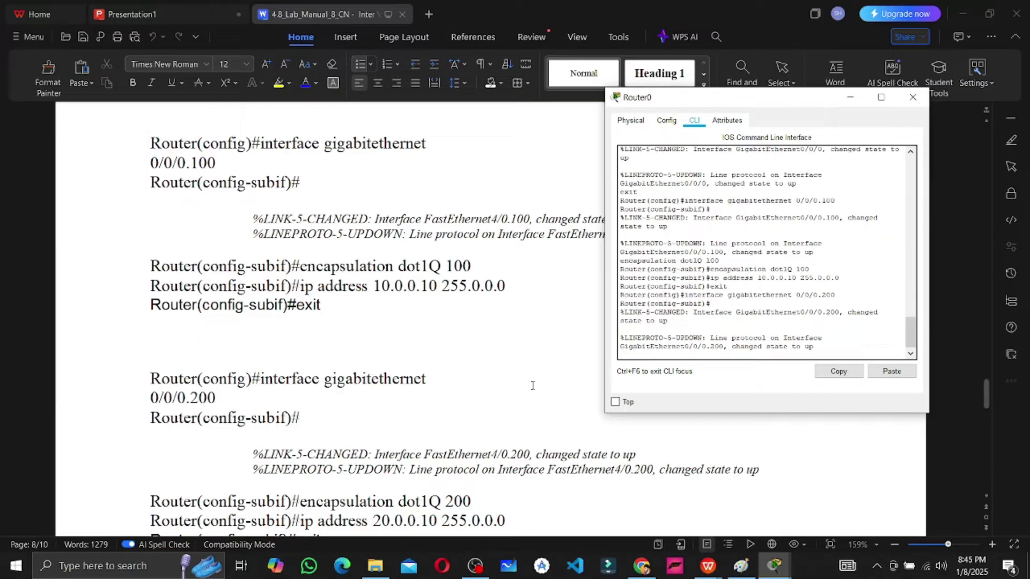
pyautogui.press('Return')
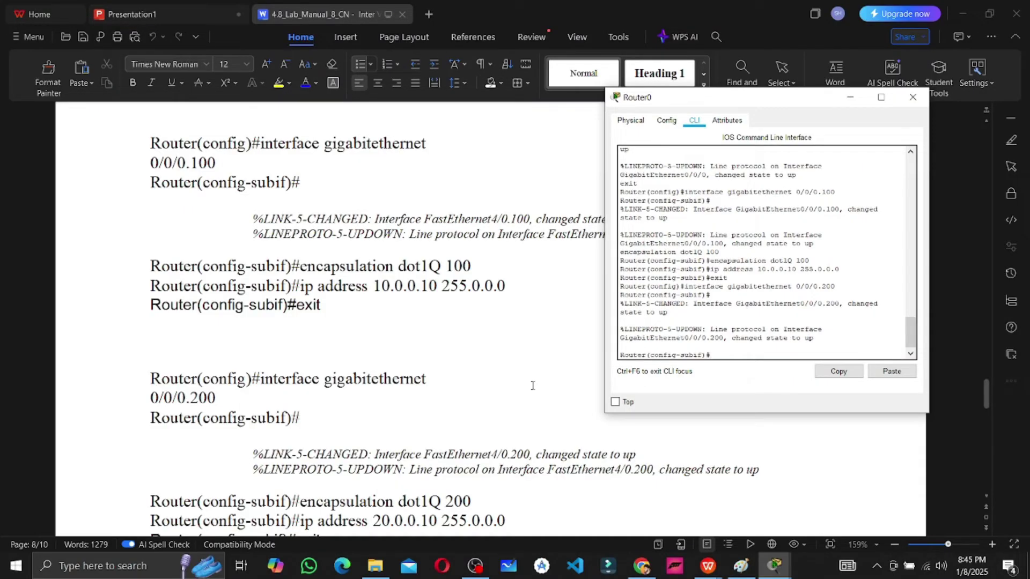
# Set encapsulation dot1Q 200 on the gigabitethernet 0/0/0.200 subinterface
pyautogui.press('Up')
pyautogui.press('Up')
pyautogui.press('Up')
pyautogui.press('Up')
pyautogui.press('Return')
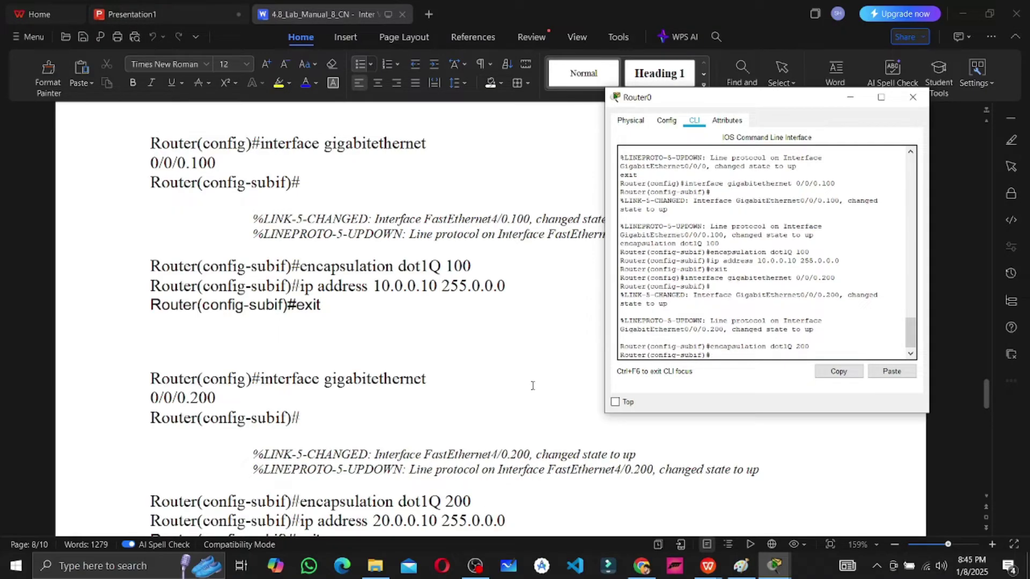
# Assign IP address 20.0.0.10 with mask 255.0.0.0 to the 0/0/0.200 subinterface
pyautogui.press('Up')
pyautogui.press('Up')
pyautogui.press('Up')
pyautogui.press('Up')
pyautogui.press('BackSpace')
pyautogui.write('2')
pyautogui.press('Return')
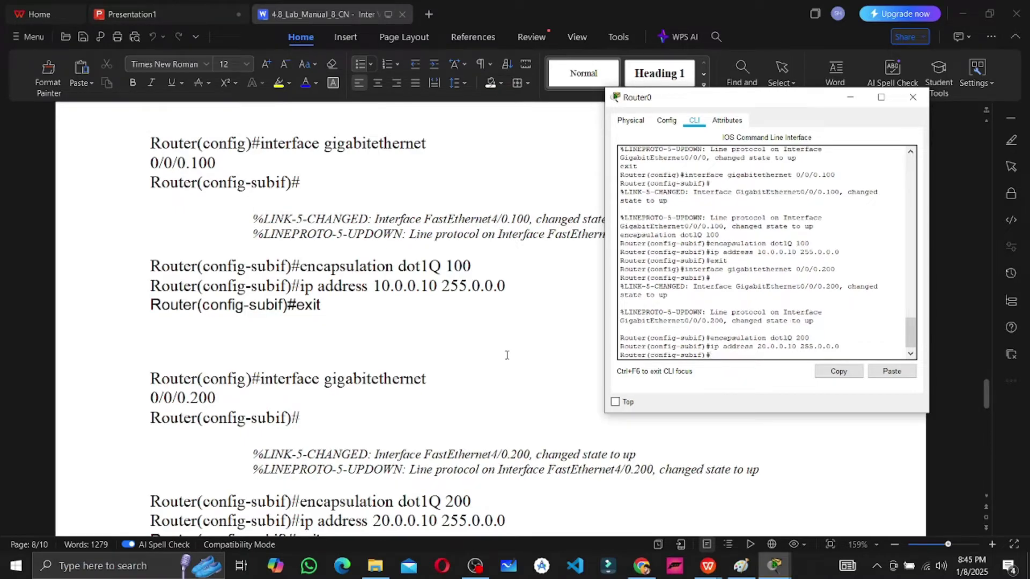
# Check the manual's next commands and exit the 0/0/0.200 subinterface to global configuration mode on Router0
pyautogui.scroll(-3, 515, 370)
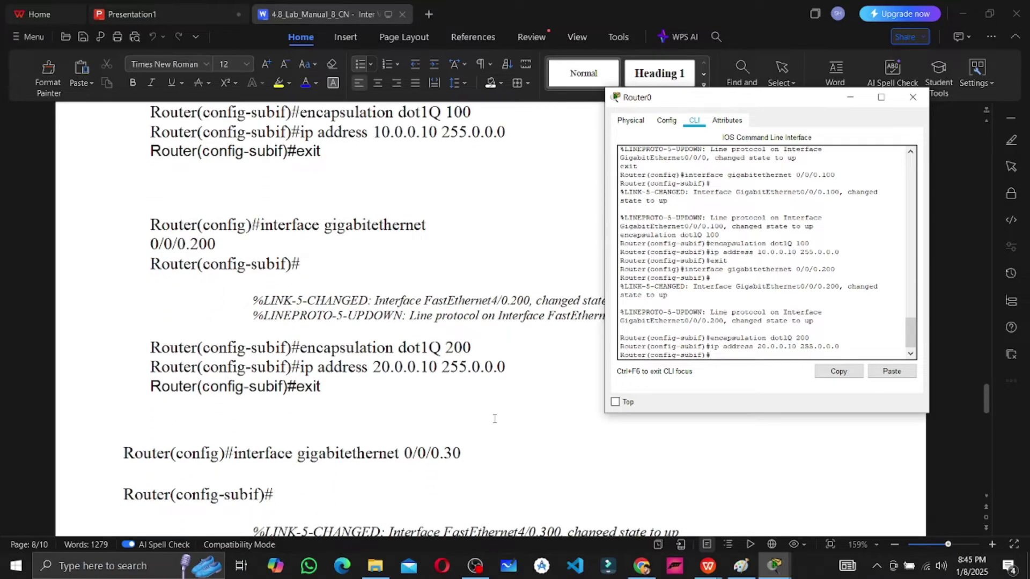
pyautogui.press('Return')
pyautogui.press('Up')
pyautogui.press('Up')
pyautogui.press('Up')
pyautogui.press('Up')
pyautogui.press('Return')
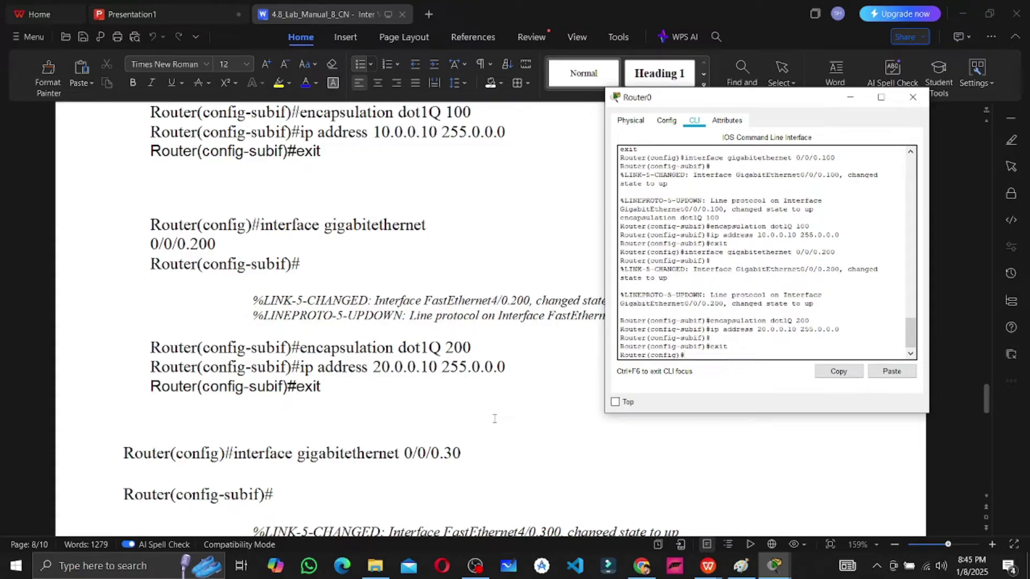
# Compare the manual's subinterface numbering and create the subinterface gigabitethernet 0/0/0.300 on Router0
pyautogui.press('Up')
pyautogui.press('Up')
pyautogui.press('Up')
pyautogui.press('Up')
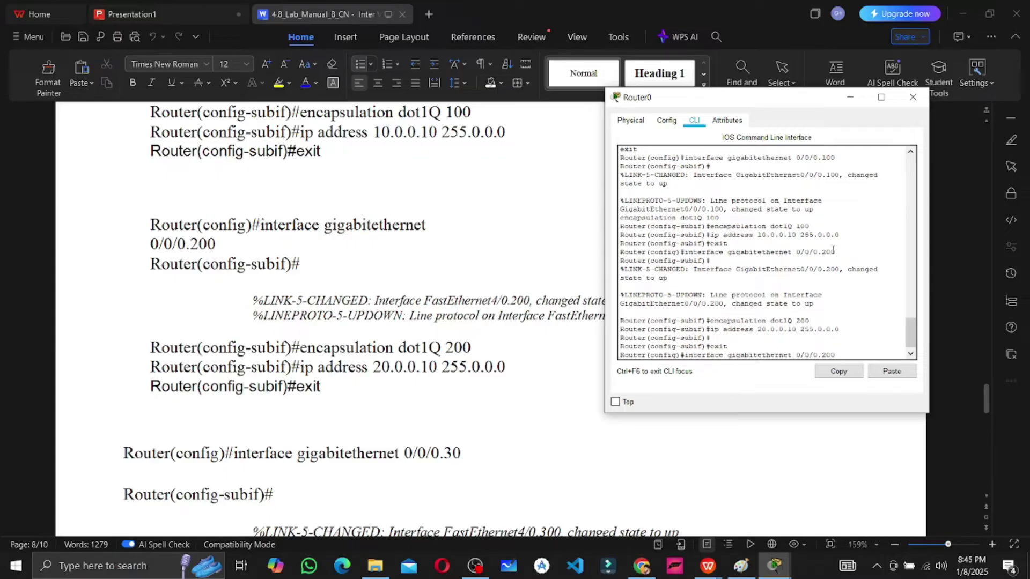
pyautogui.moveTo(835, 252); pyautogui.dragTo(822, 252)
pyautogui.scroll(1, 464, 453)
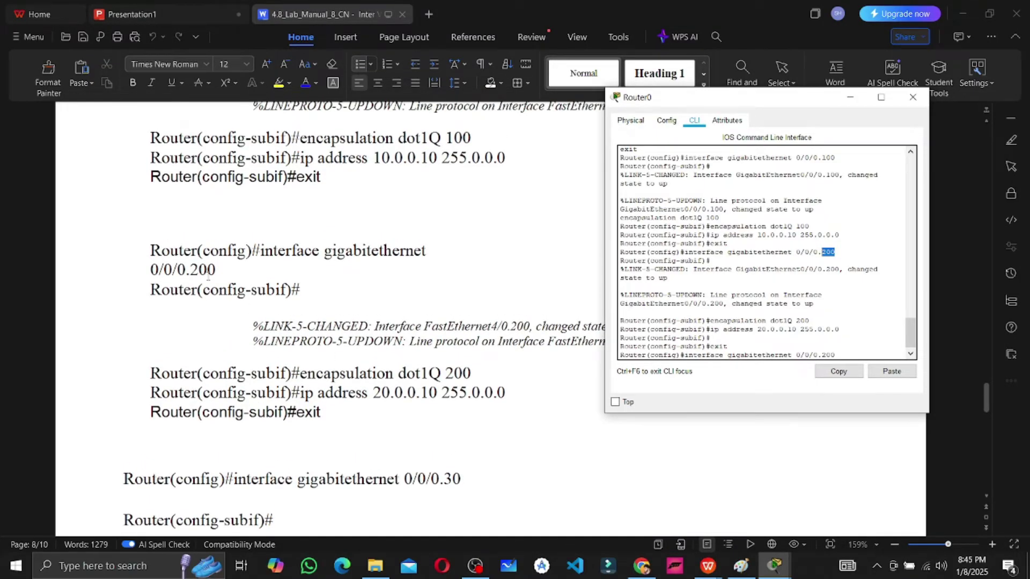
pyautogui.scroll(5, 211, 279)
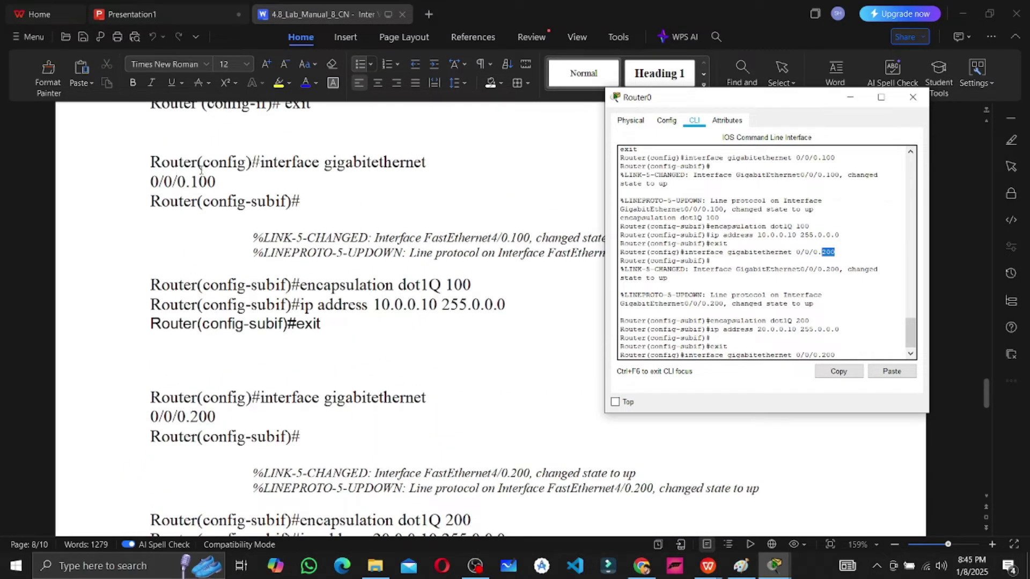
pyautogui.scroll(-5, 202, 172)
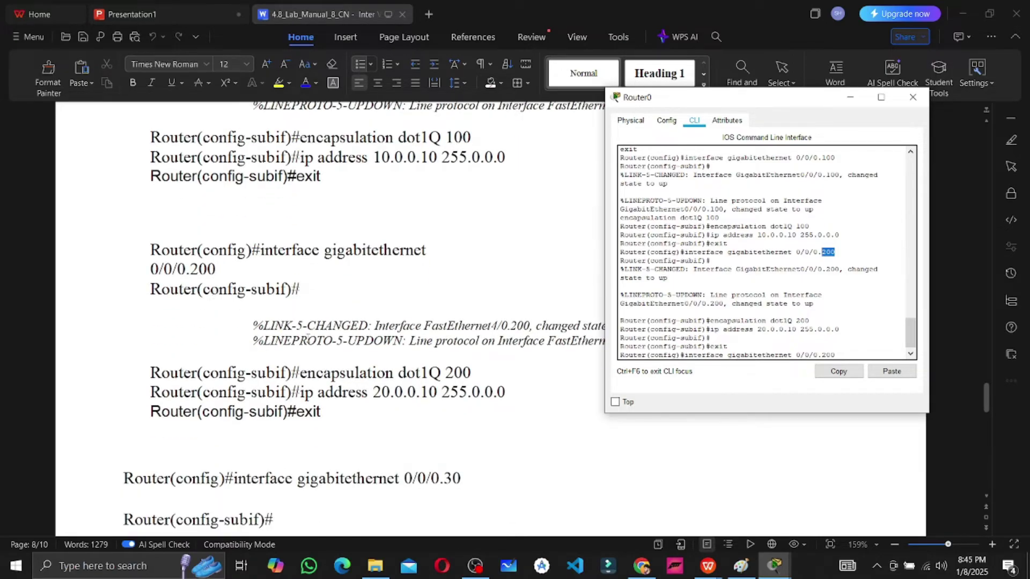
pyautogui.scroll(-2, 315, 355)
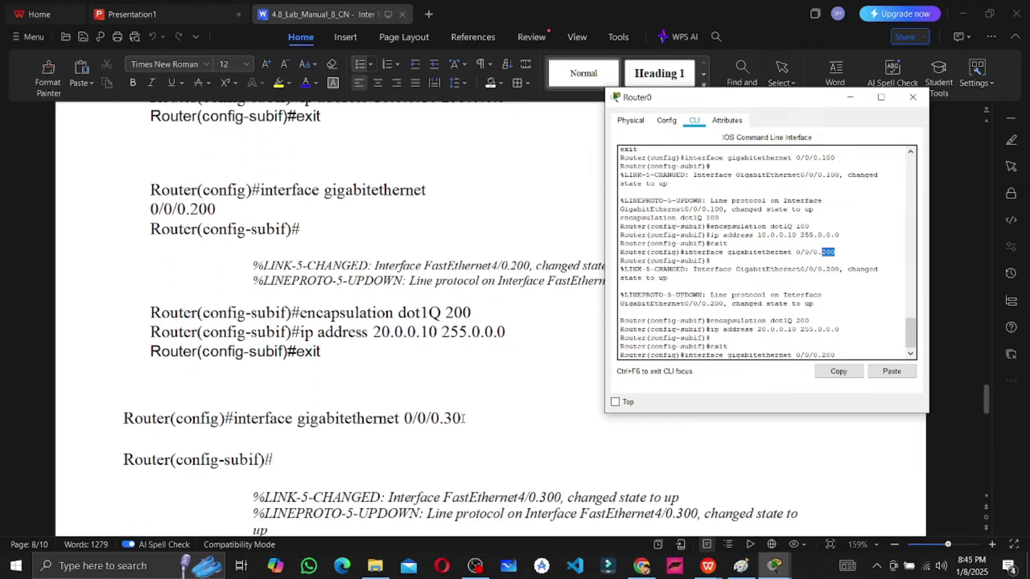
pyautogui.scroll(-1, 813, 332)
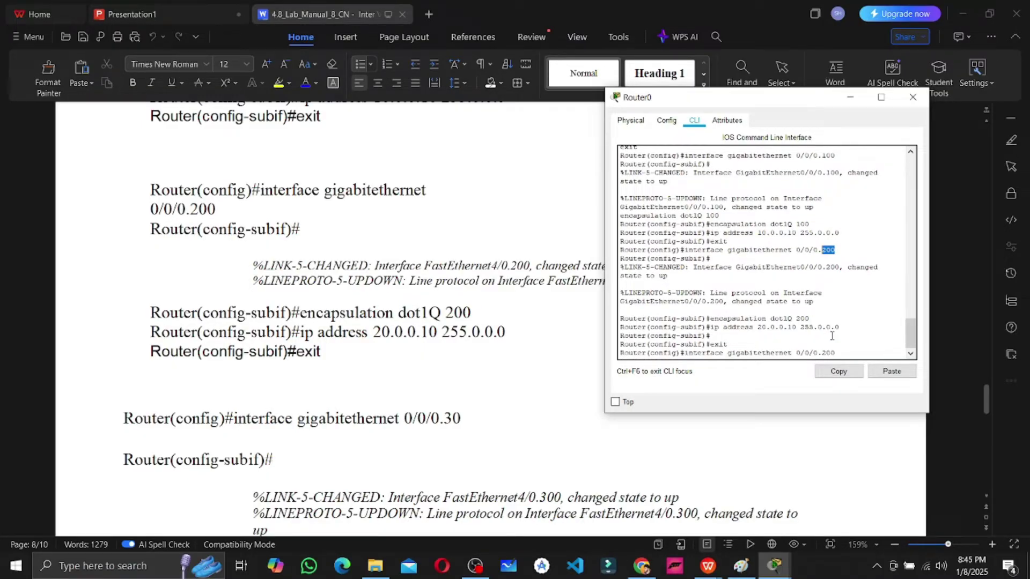
pyautogui.click(831, 336)
pyautogui.press('Return')
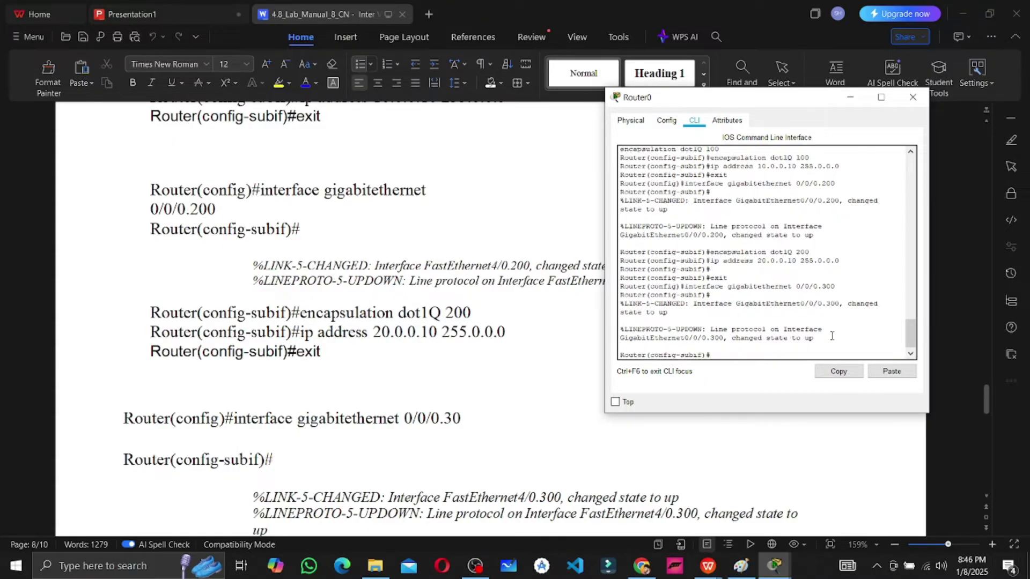
# Set encapsulation dot1Q 300 on the gigabitethernet 0/0/0.300 subinterface, following the manual
pyautogui.scroll(-3, 434, 428)
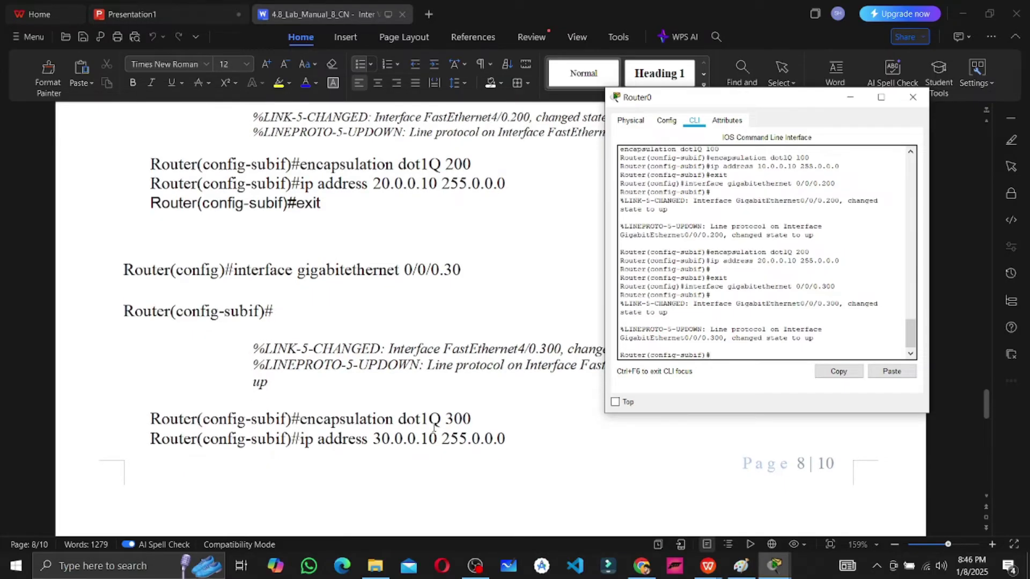
pyautogui.press('Up')
pyautogui.press('Up')
pyautogui.press('Up')
pyautogui.press('Up')
pyautogui.write('3')
pyautogui.press('Return')
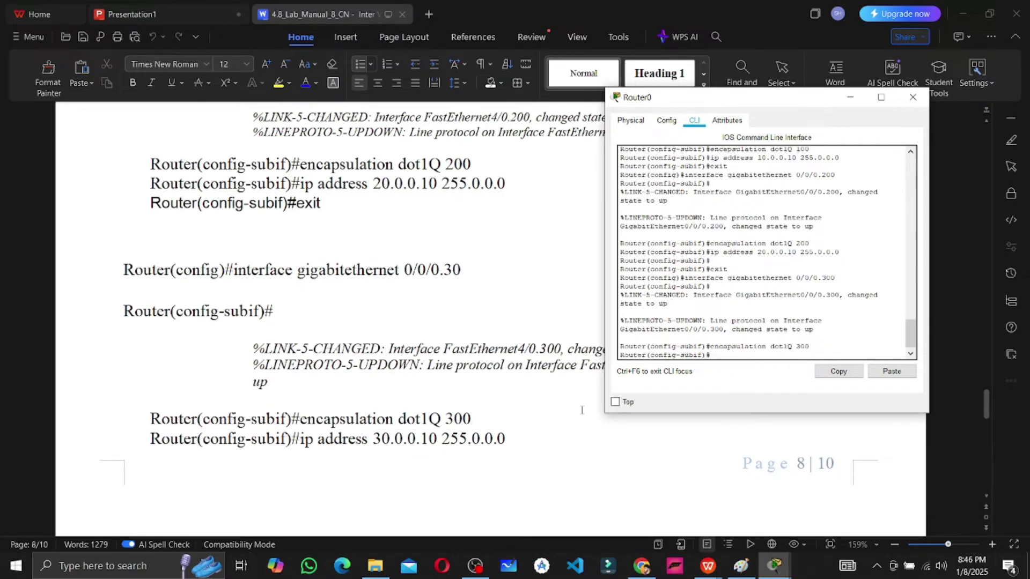
# Assign IP address 30.0.0.10 with mask 255.0.0.0 to the 0/0/0.300 subinterface
pyautogui.press('Up')
pyautogui.press('Up')
pyautogui.press('Up')
pyautogui.press('Up')
pyautogui.press('BackSpace')
pyautogui.write('3')
pyautogui.press('Return')
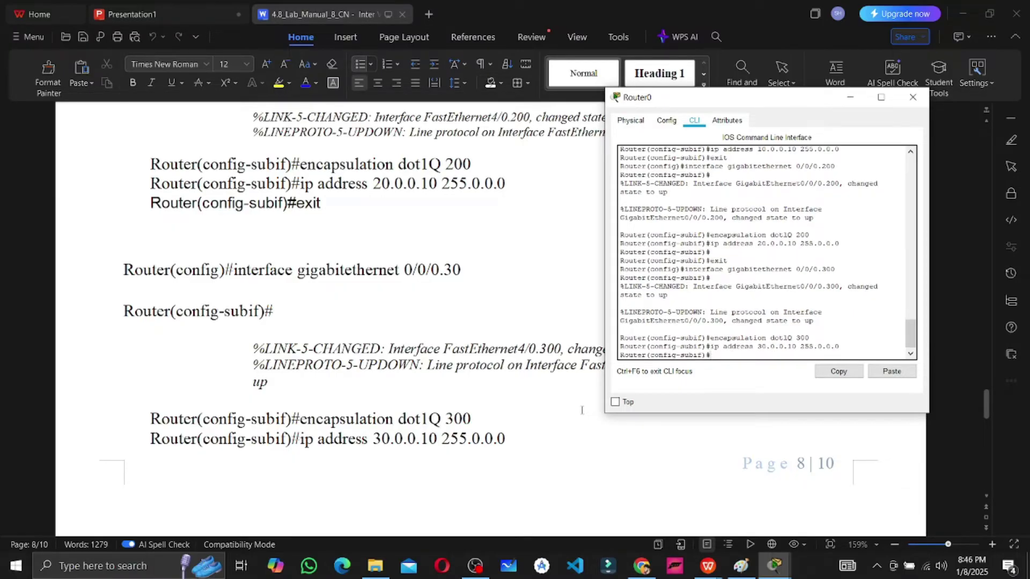
# Leave configuration mode on Router0 and save its configuration with the write command
pyautogui.scroll(-5, 439, 410)
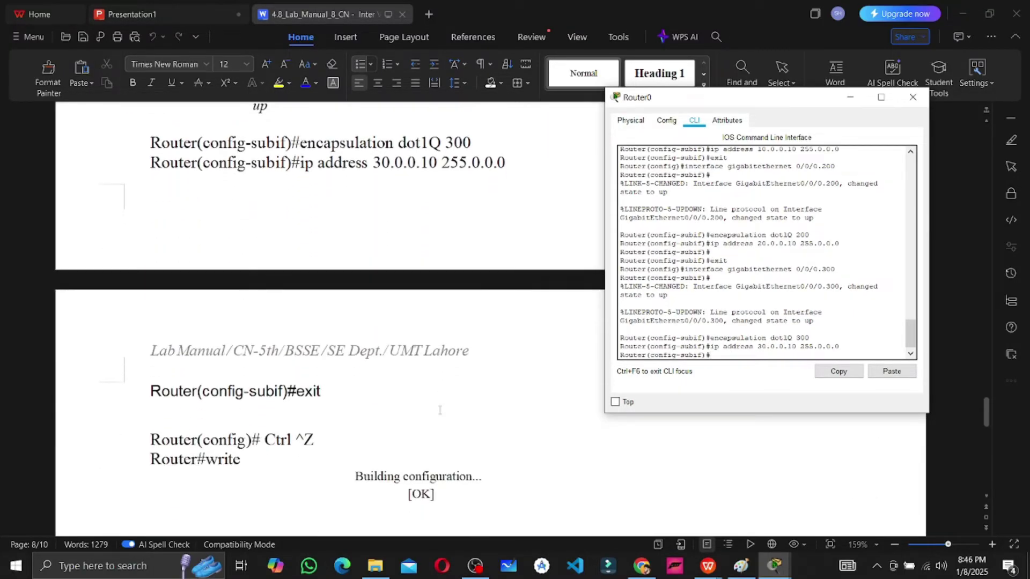
pyautogui.write('exit')
pyautogui.press('Return')
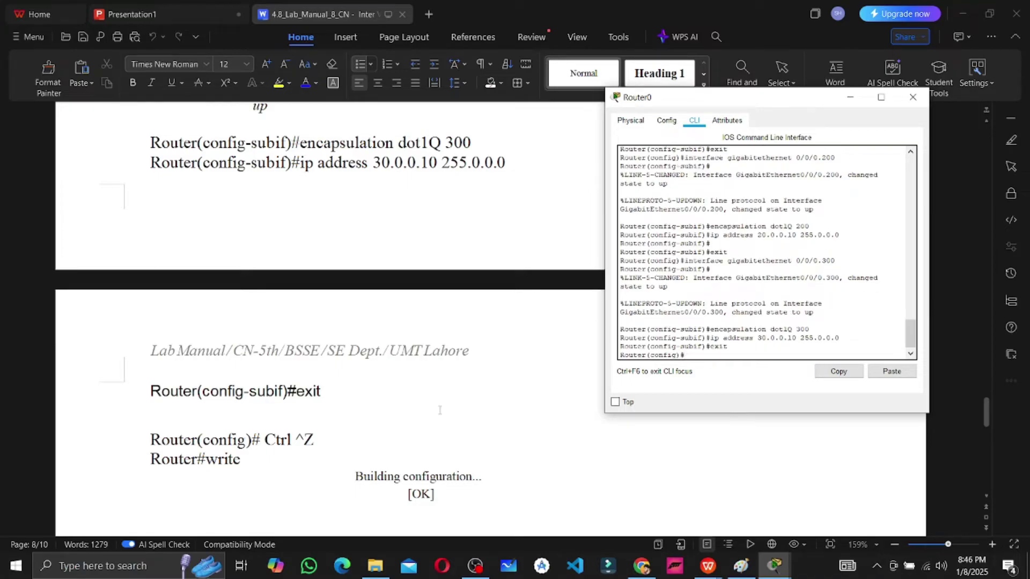
pyautogui.hotkey('ctrl', 'z')
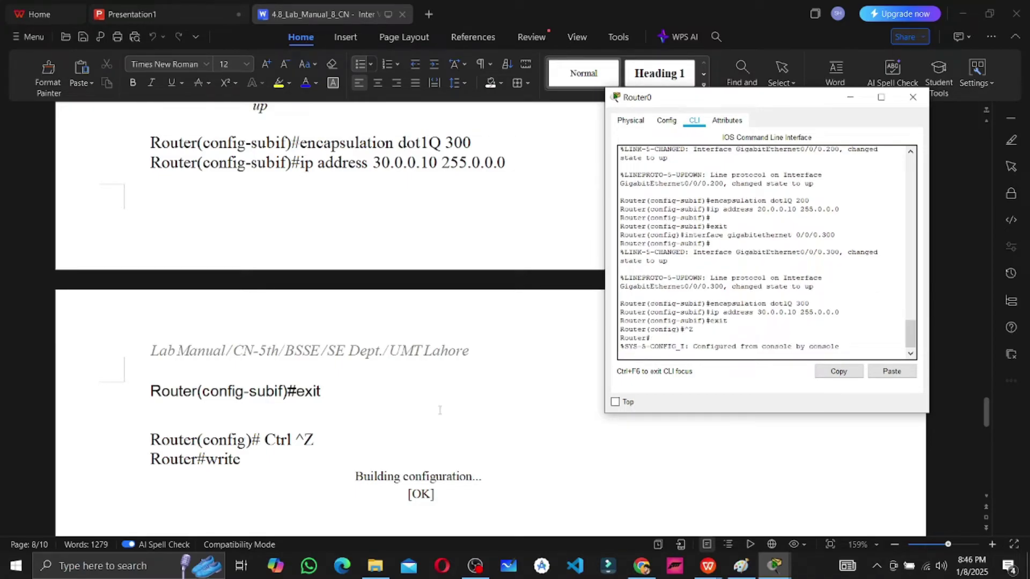
pyautogui.write('write')
pyautogui.press('Return')
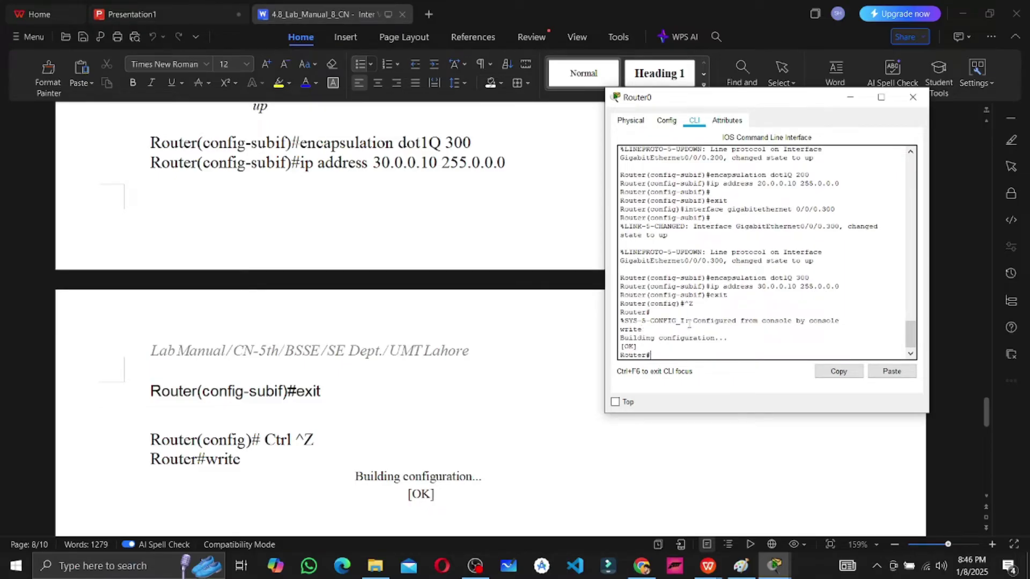
# Read the manual's last section on making Switch1's router-facing port fastethernet 0/5 a trunk port
pyautogui.scroll(-10, 385, 384)
pyautogui.scroll(-10, 366, 414)
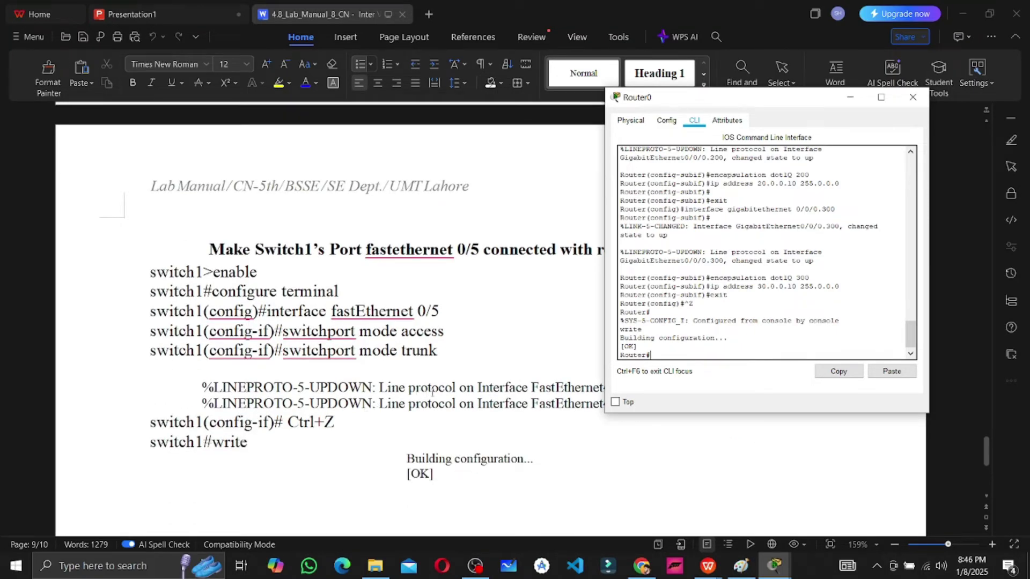
pyautogui.scroll(-1, 433, 391)
pyautogui.scroll(2, 433, 392)
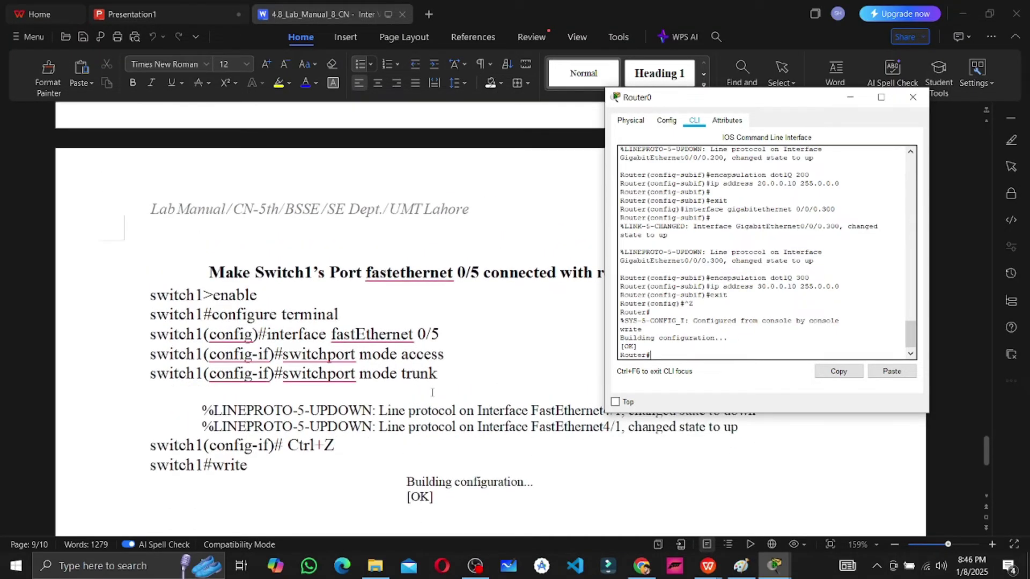
pyautogui.scroll(-1, 433, 391)
pyautogui.click(545, 364)
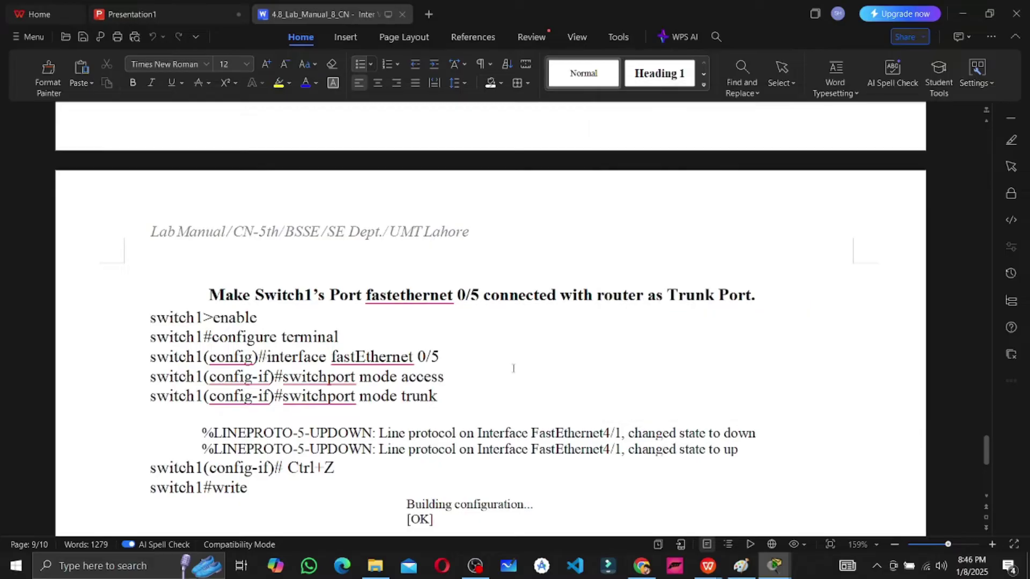
pyautogui.scroll(-1, 591, 347)
pyautogui.scroll(-1, 591, 347)
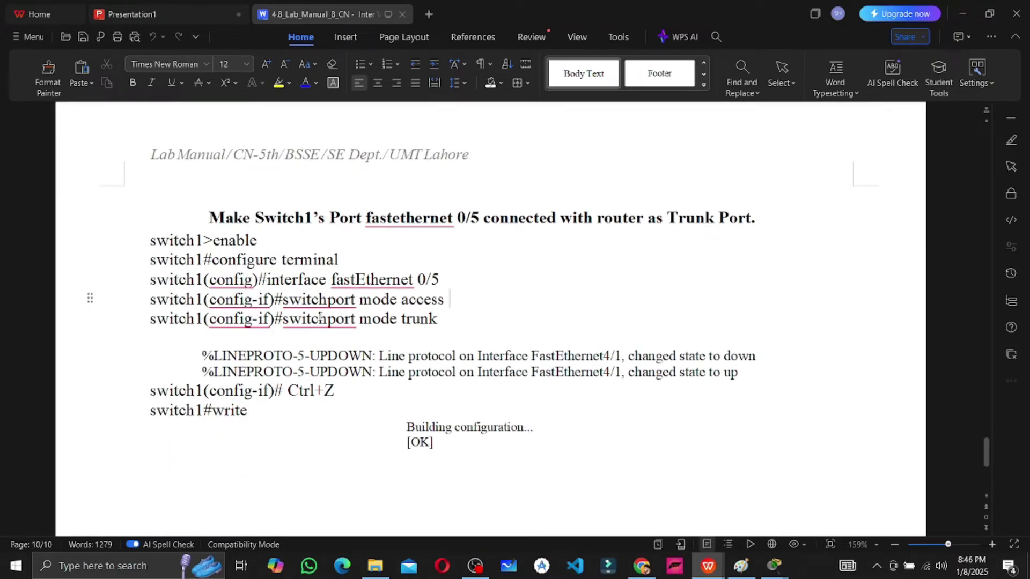
pyautogui.scroll(-6, 322, 311)
pyautogui.scroll(-2, 320, 316)
pyautogui.scroll(9, 321, 317)
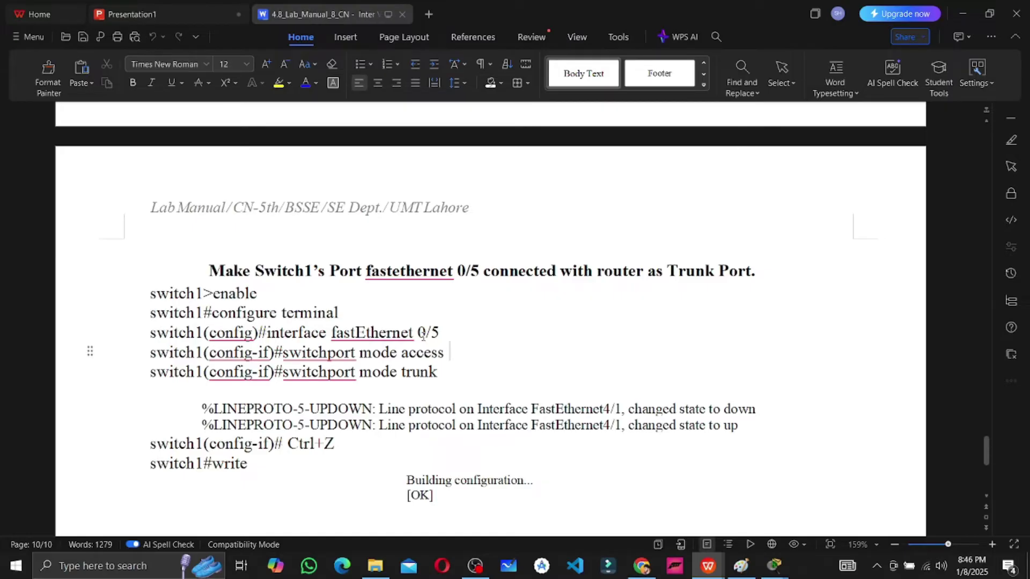
# Check the Switch1 to Router0 link against the manual's trunk instruction and open Switch1's command line beside the manual
pyautogui.hotkey('alt', 'Tab')
pyautogui.hotkey('alt', 'Tab')
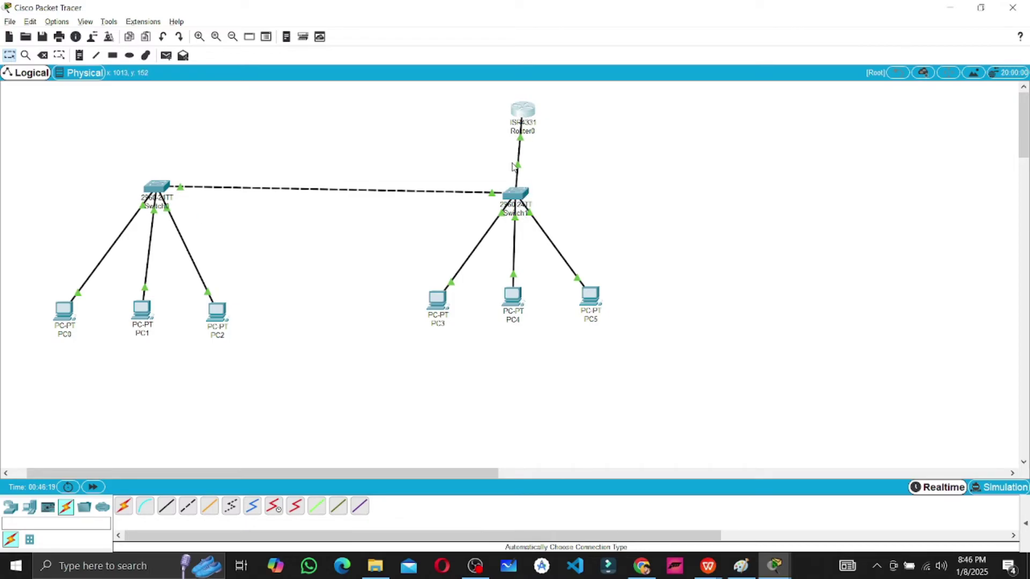
pyautogui.hotkey('alt', 'Tab')
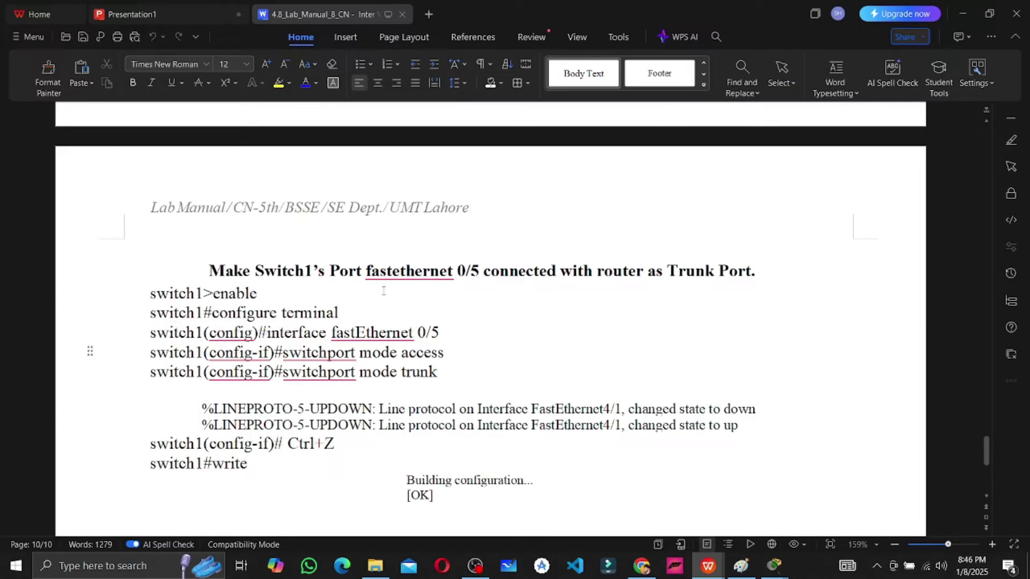
pyautogui.moveTo(327, 271); pyautogui.dragTo(497, 272)
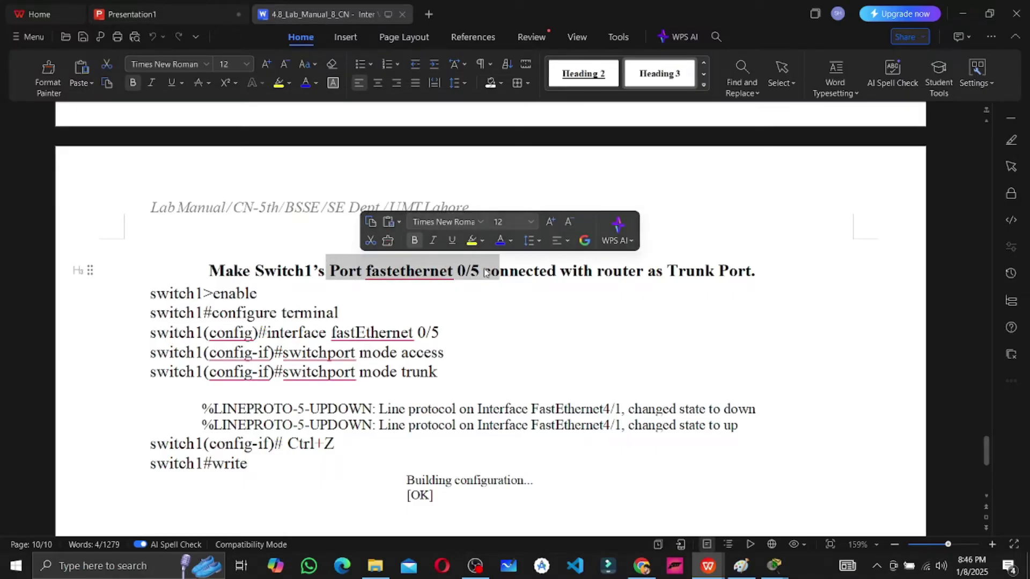
pyautogui.click(464, 327)
pyautogui.hotkey('alt', 'Tab')
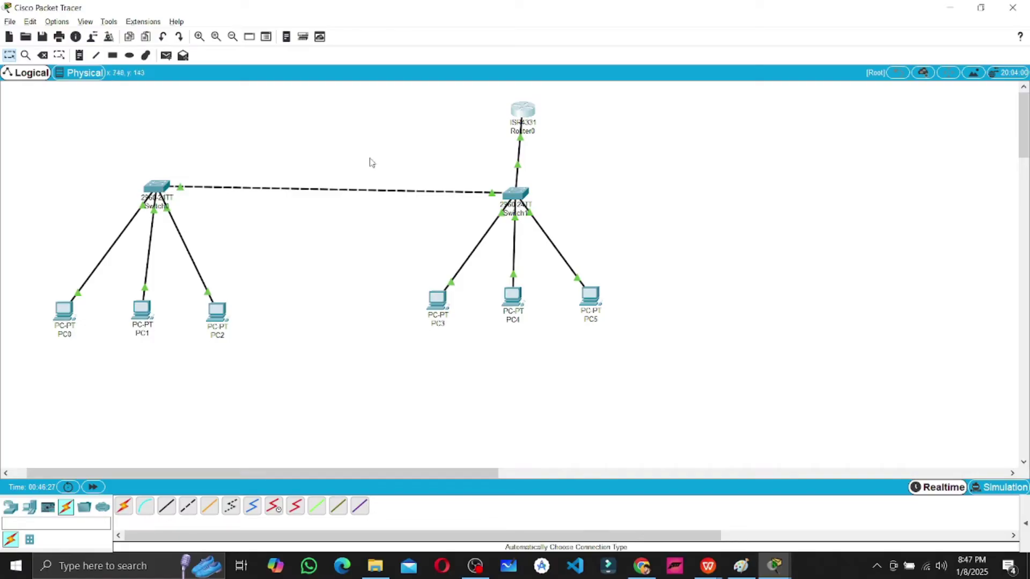
pyautogui.click(521, 195)
pyautogui.hotkey('alt', 'Tab')
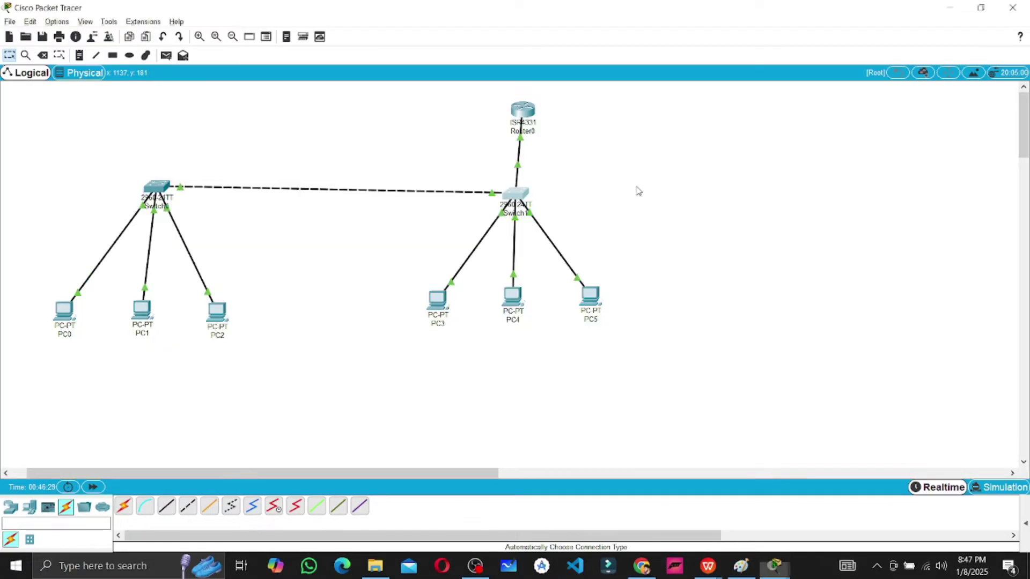
pyautogui.hotkey('alt', 'Tab')
pyautogui.hotkey('alt', 'Tab')
pyautogui.hotkey('alt', 'Tab')
pyautogui.hotkey('alt', 'Tab')
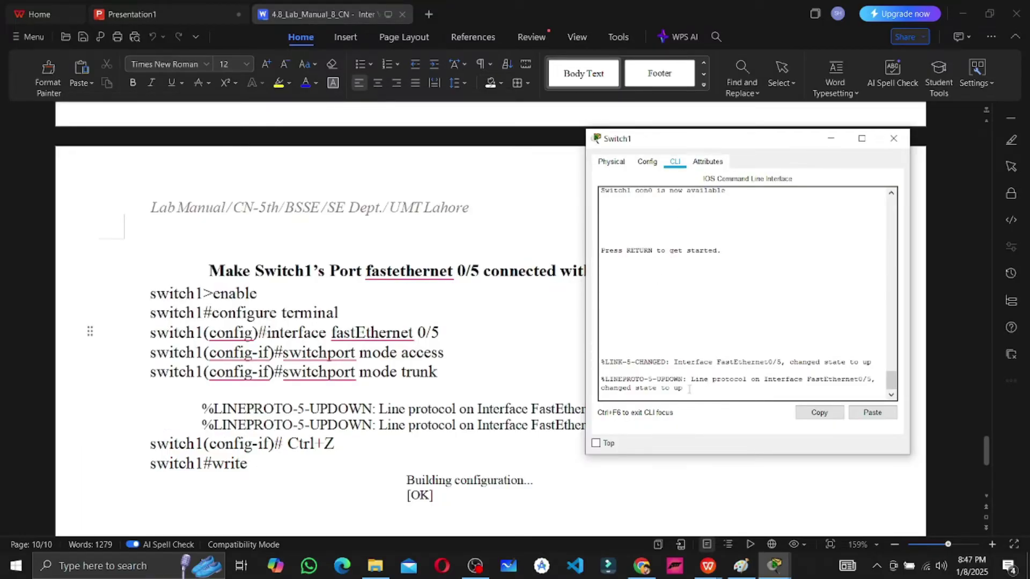
# Enter privileged and global configuration modes on Switch1 and select interface fastEthernet 0/5
pyautogui.press('Return')
pyautogui.press('Return')
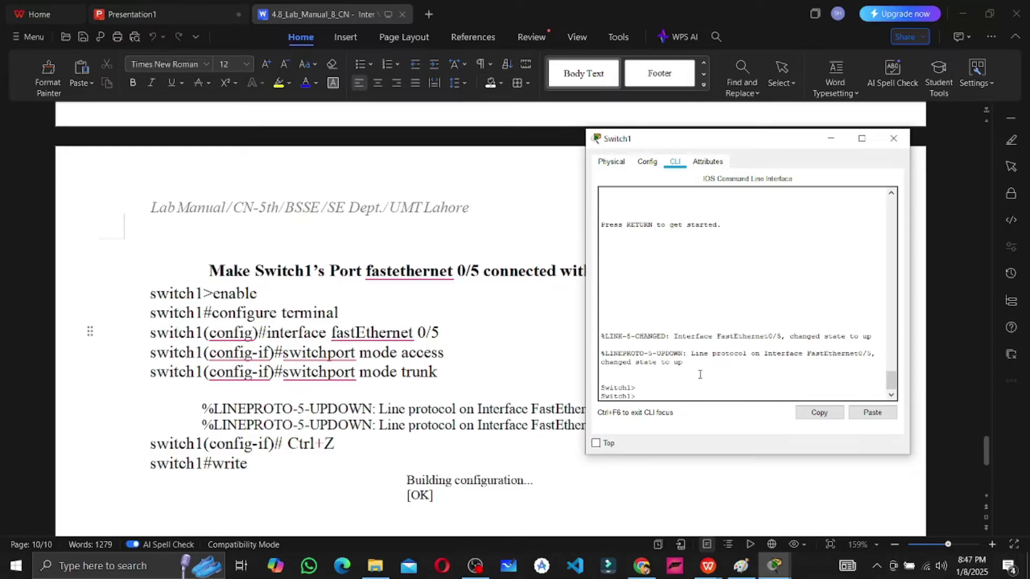
pyautogui.write('enable')
pyautogui.press('Return')
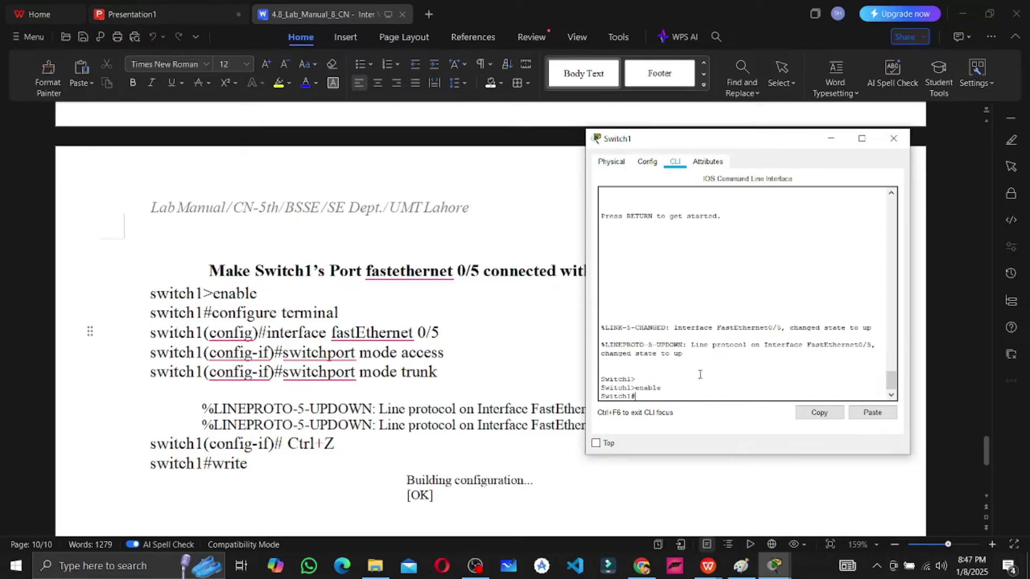
pyautogui.write('config terminal')
pyautogui.press('Return')
pyautogui.write('int')
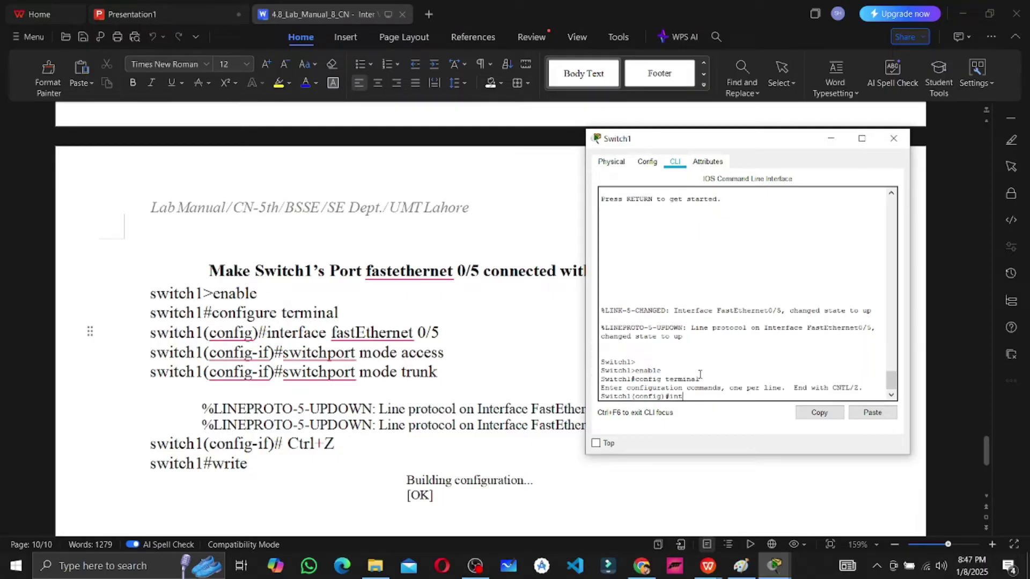
pyautogui.write('erface fastFthernet 0/5')
pyautogui.press('Return')
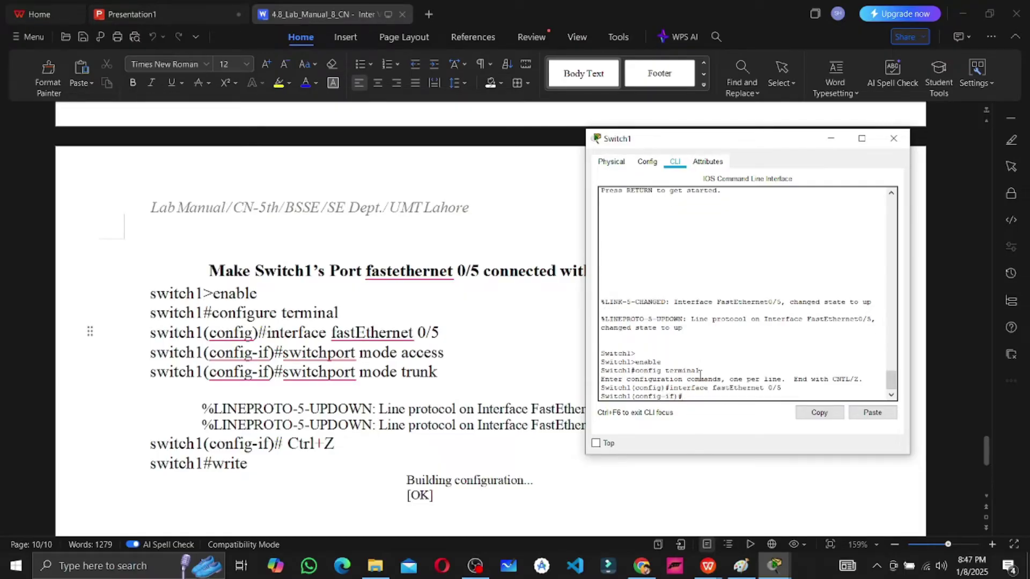
# Apply switchport mode access followed by switchport mode trunk to Switch1's fastEthernet 0/5 interface
pyautogui.write('switc')
pyautogui.write('hport')
pyautogui.write(' mo')
pyautogui.write('mode')
pyautogui.write(' access')
pyautogui.press('Return')
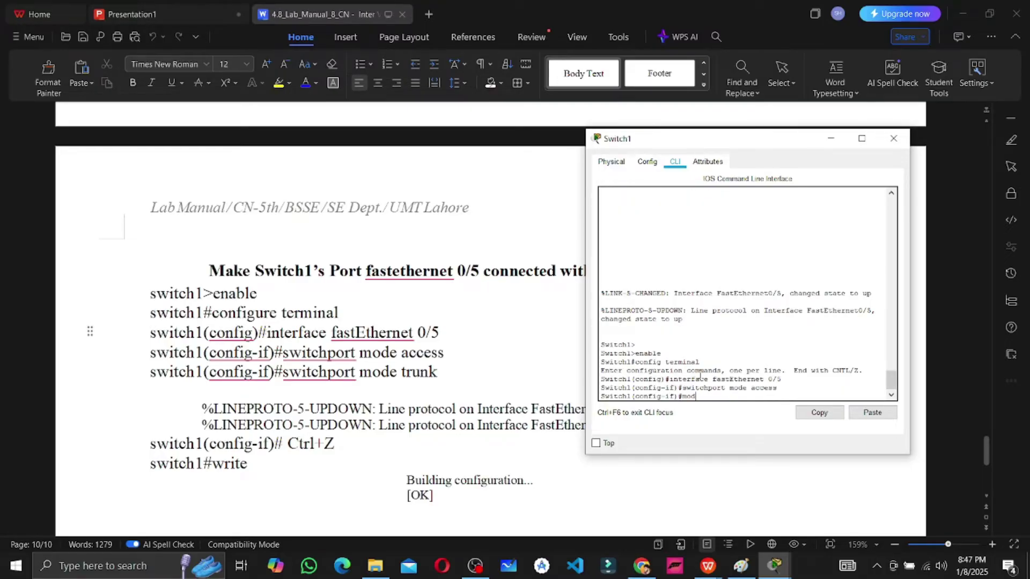
pyautogui.write('switchport mode')
pyautogui.write('trunk')
pyautogui.press('Return')
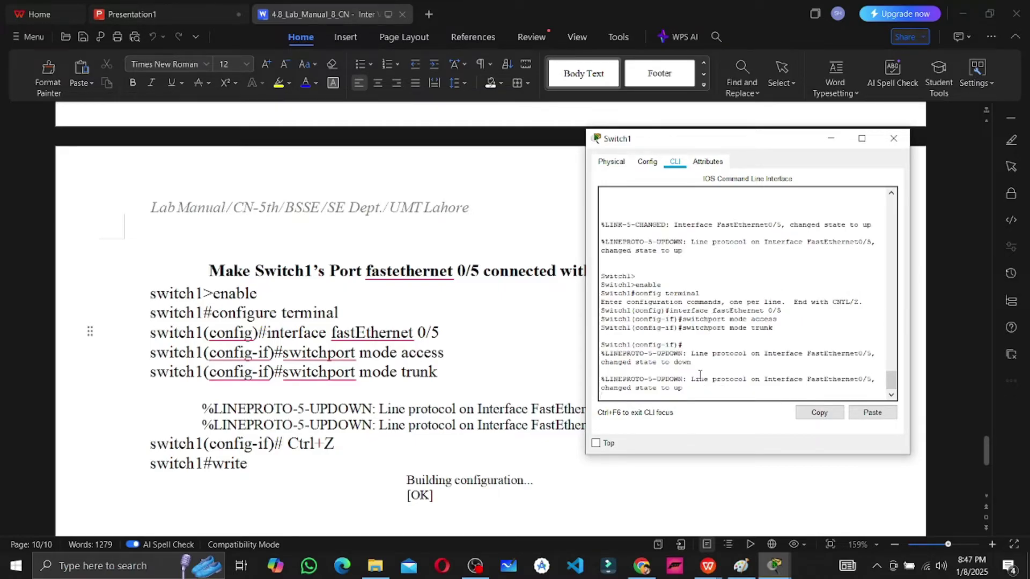
# End configuration mode on Switch1 and save its configuration with the write command
pyautogui.hotkey('ctrl', 'z')
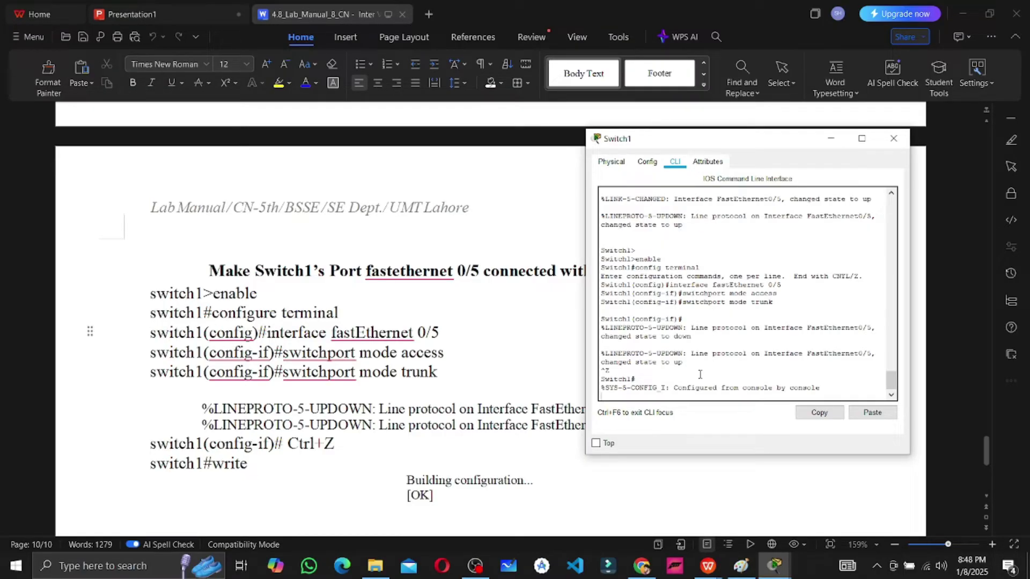
pyautogui.write('write')
pyautogui.press('Return')
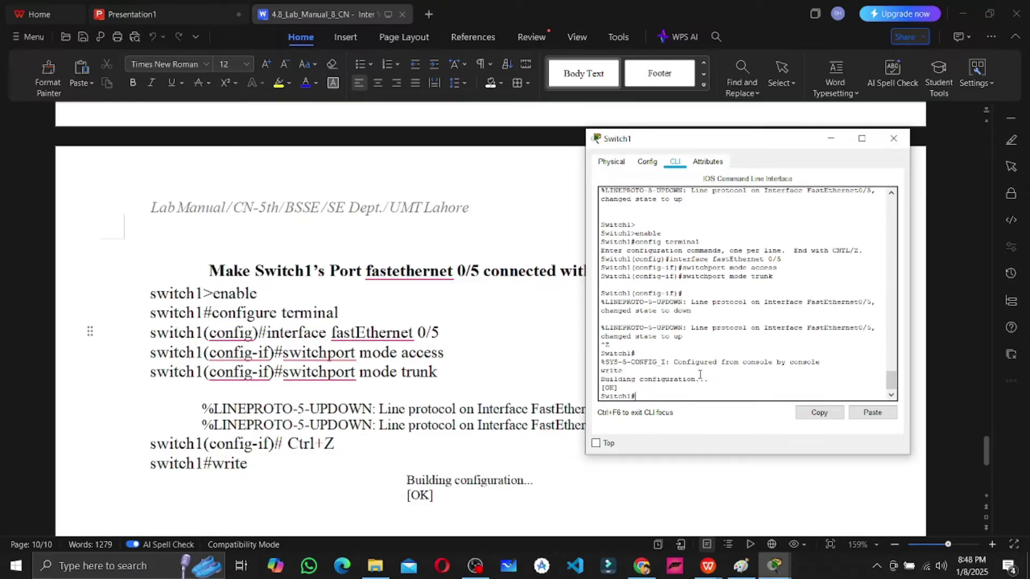
# Finish at Switch1's privileged prompt, close its command line and return to the network topology
pyautogui.press('Return')
pyautogui.press('Return')
pyautogui.press('Return')
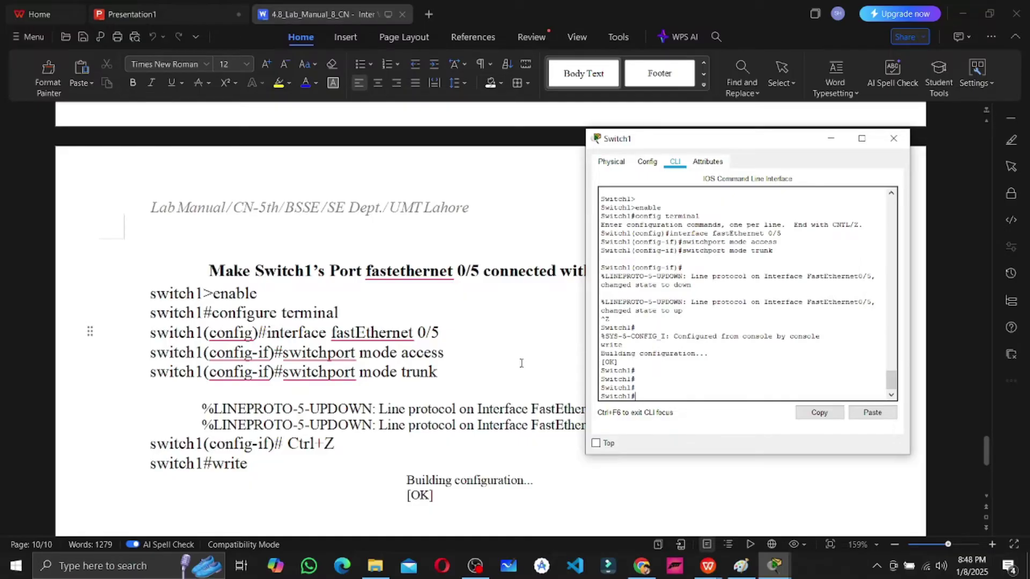
pyautogui.scroll(-3, 524, 361)
pyautogui.hotkey('alt', 'Tab')
pyautogui.hotkey('alt', 'Tab')
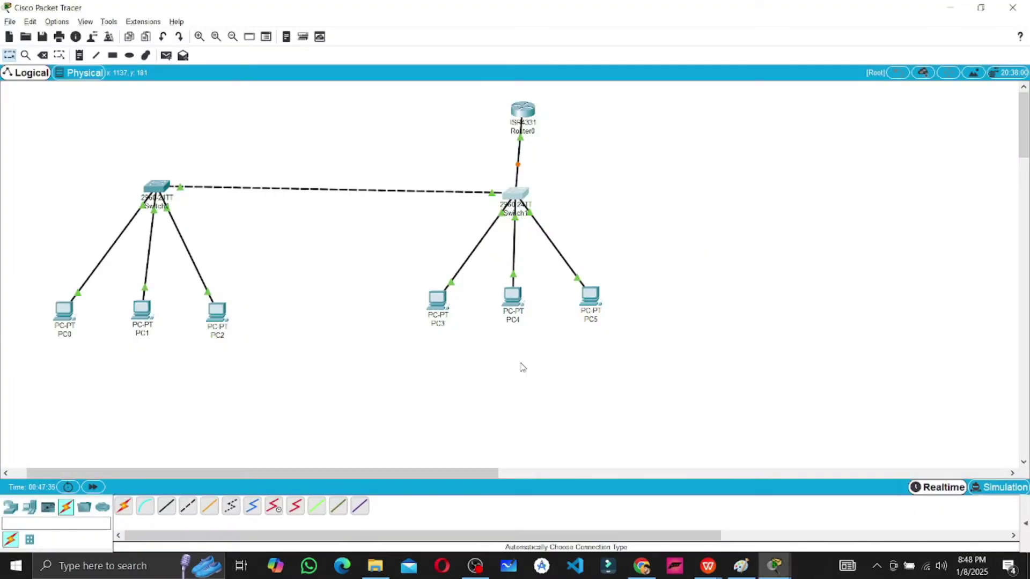
pyautogui.hotkey('alt', 'Tab')
pyautogui.click(891, 140)
# Check the static IP address and subnet mask in PC4's IP configuration
pyautogui.moveTo(64, 312)
pyautogui.click(522, 303)
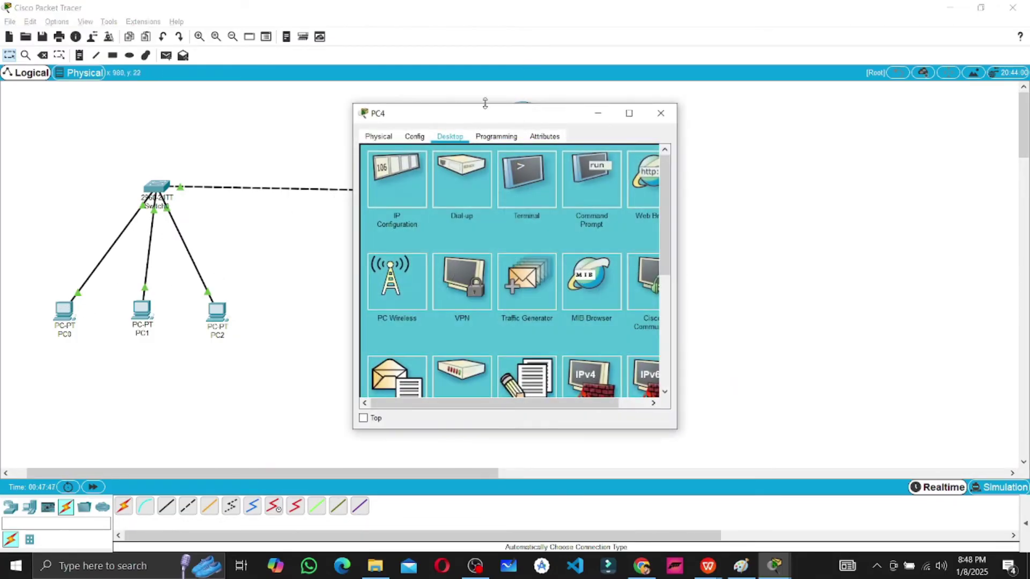
pyautogui.click(395, 171)
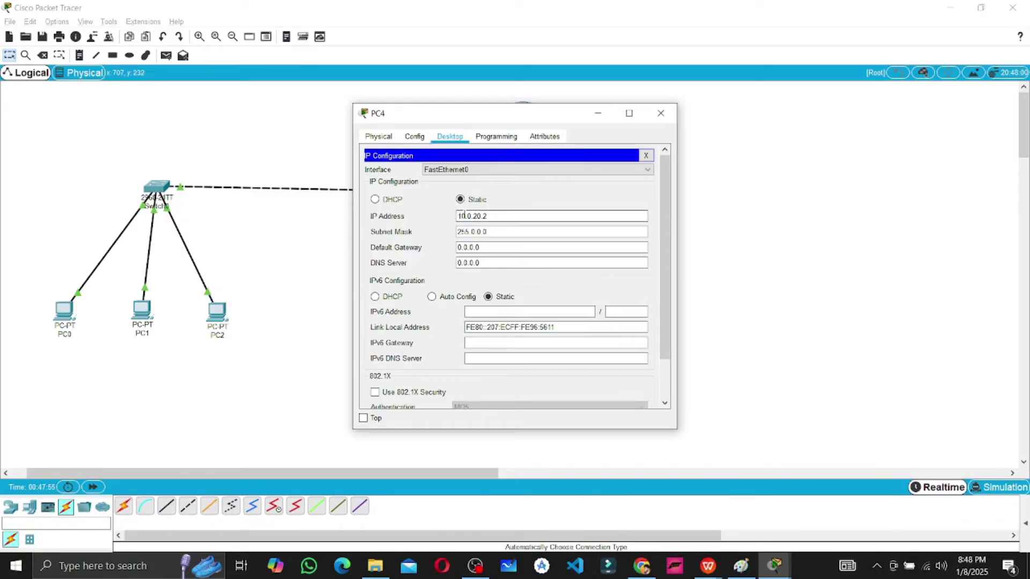
pyautogui.click(660, 113)
# Ping 10.0.20.2 from PC0's command prompt to test communication with PC4
pyautogui.click(64, 310)
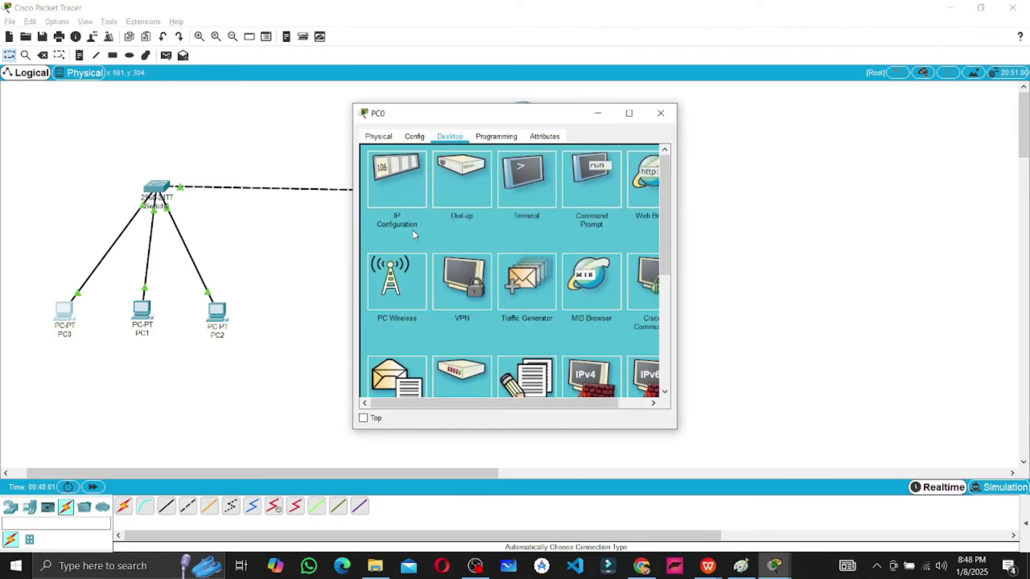
pyautogui.click(589, 177)
pyautogui.scroll(-1, 487, 312)
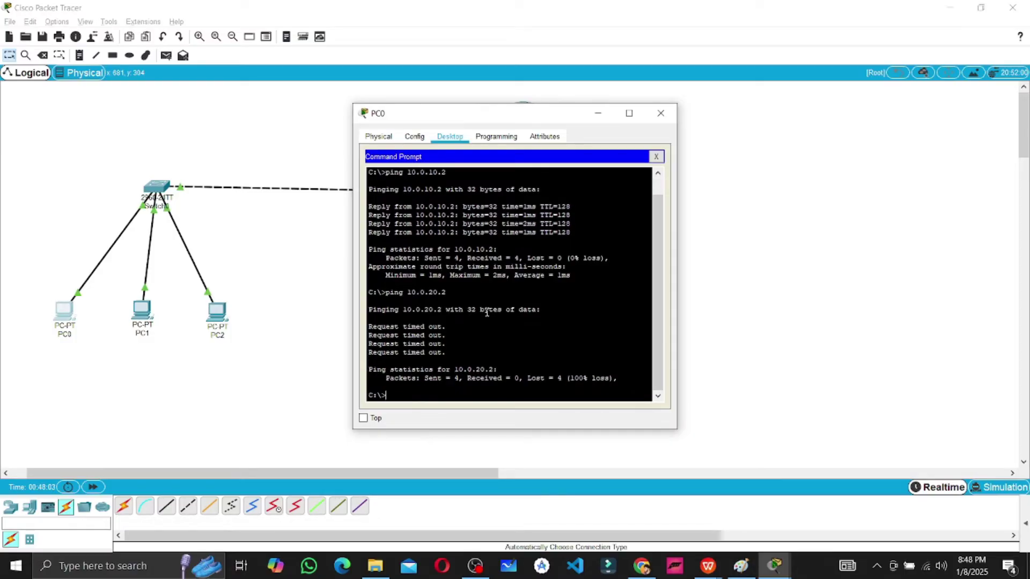
pyautogui.write('ping 10.0.20.2')
pyautogui.press('Return')
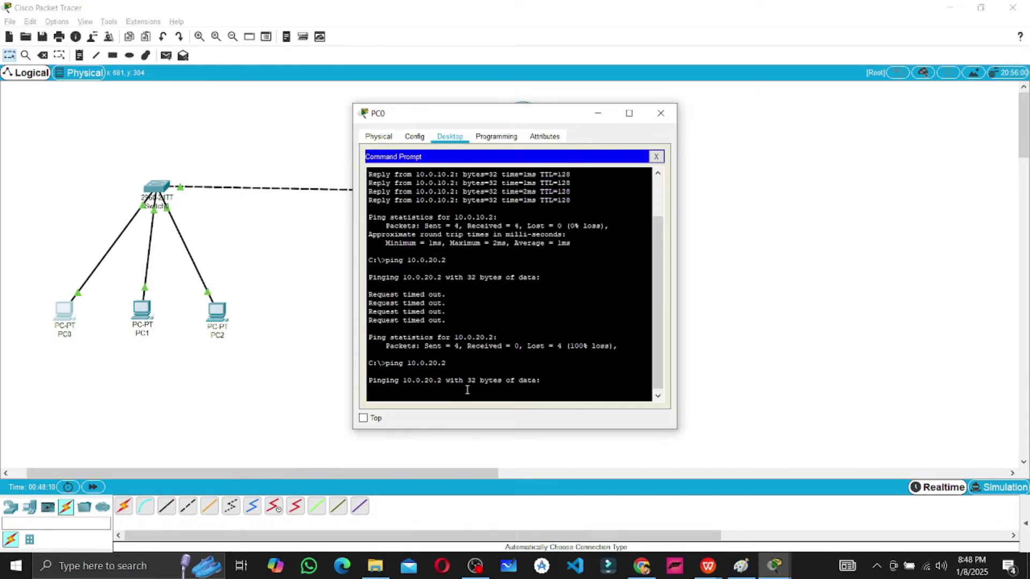
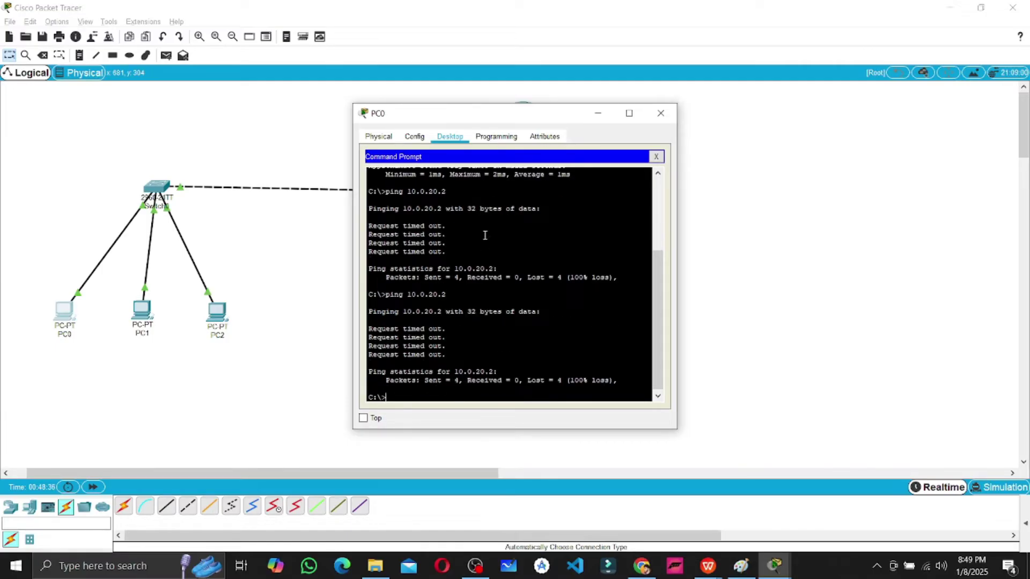
# Place PC0's command prompt beside PC4's IP configuration to compare the ping target with PC4's address
pyautogui.moveTo(503, 118); pyautogui.dragTo(159, 98)
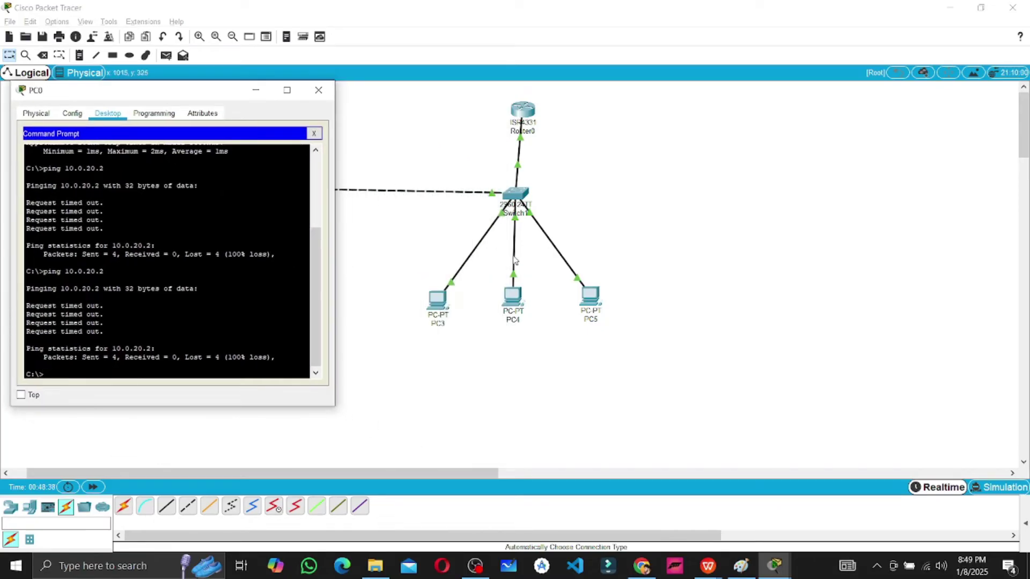
pyautogui.click(515, 295)
pyautogui.click(421, 199)
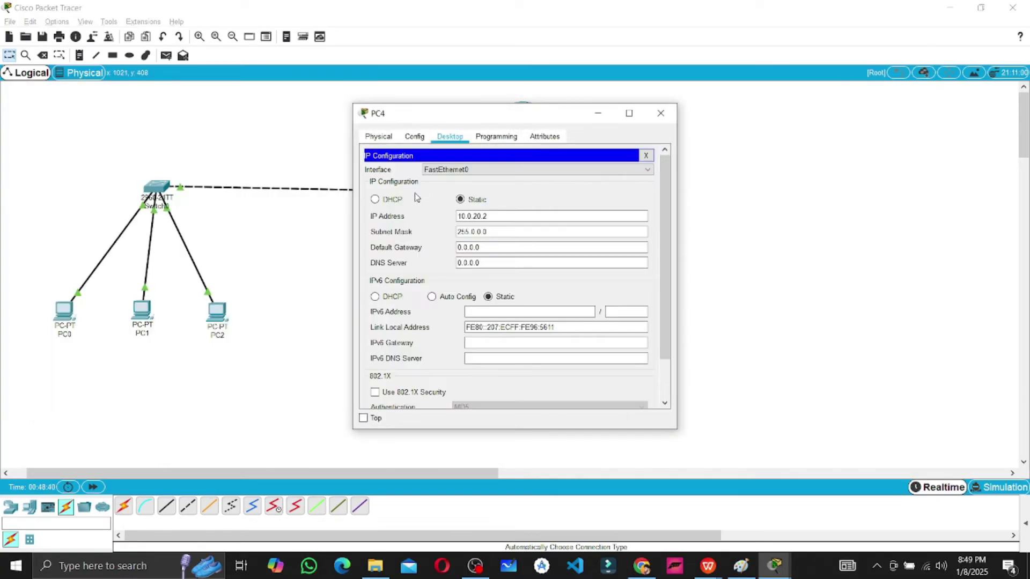
pyautogui.hotkey('alt', 'Tab')
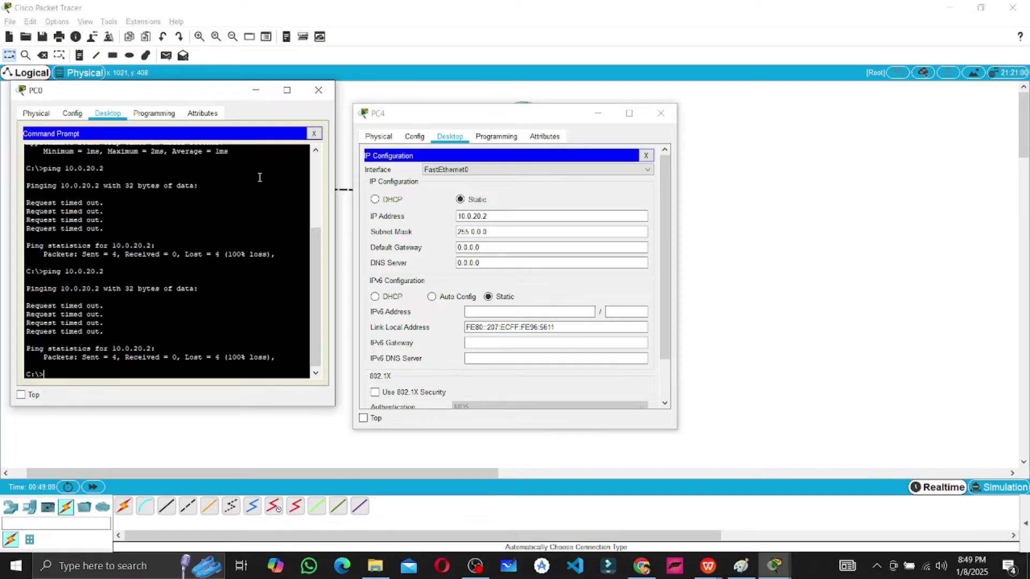
# Compare PC4's IP address with the manual's ip address command for router subinterface gigabitethernet 0/0/0.100
pyautogui.hotkey('alt', 'Tab')
pyautogui.hotkey('alt', 'Tab')
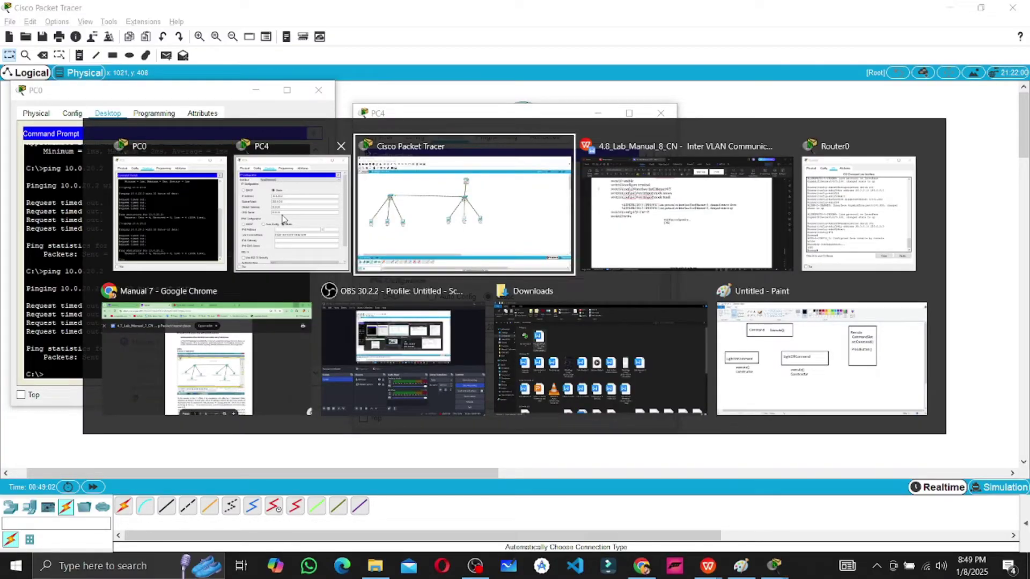
pyautogui.hotkey('alt', 'Tab')
pyautogui.scroll(5, 413, 231)
pyautogui.scroll(10, 412, 232)
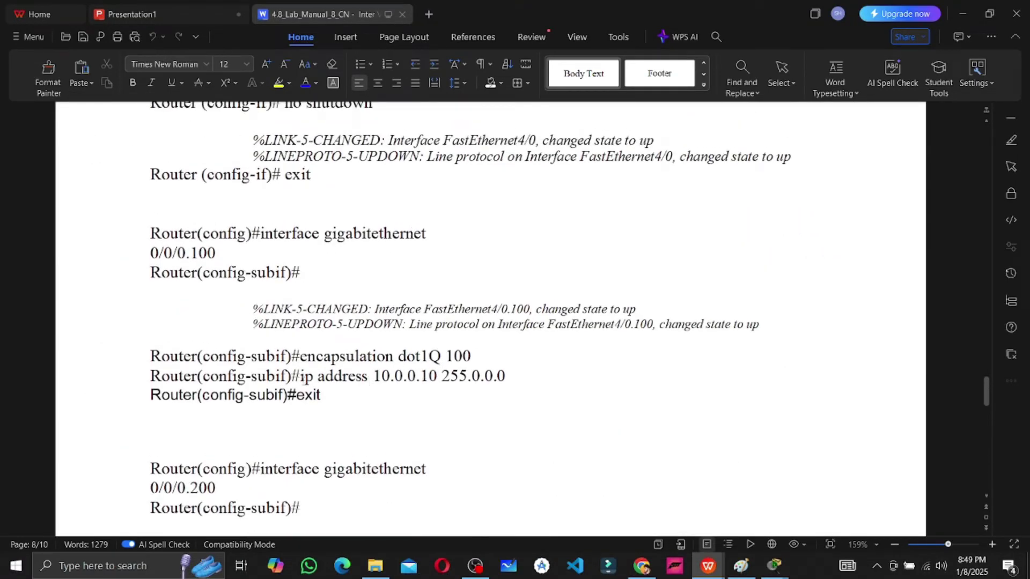
pyautogui.moveTo(150, 376); pyautogui.dragTo(438, 377)
pyautogui.hotkey('alt', 'Tab')
pyautogui.hotkey('alt', 'Tab')
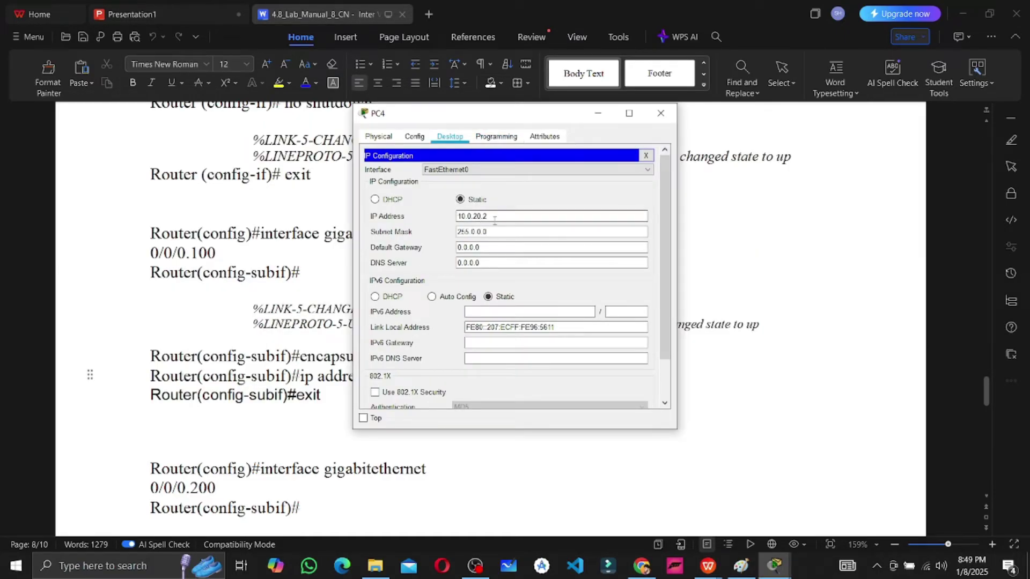
pyautogui.moveTo(437, 123); pyautogui.dragTo(602, 127)
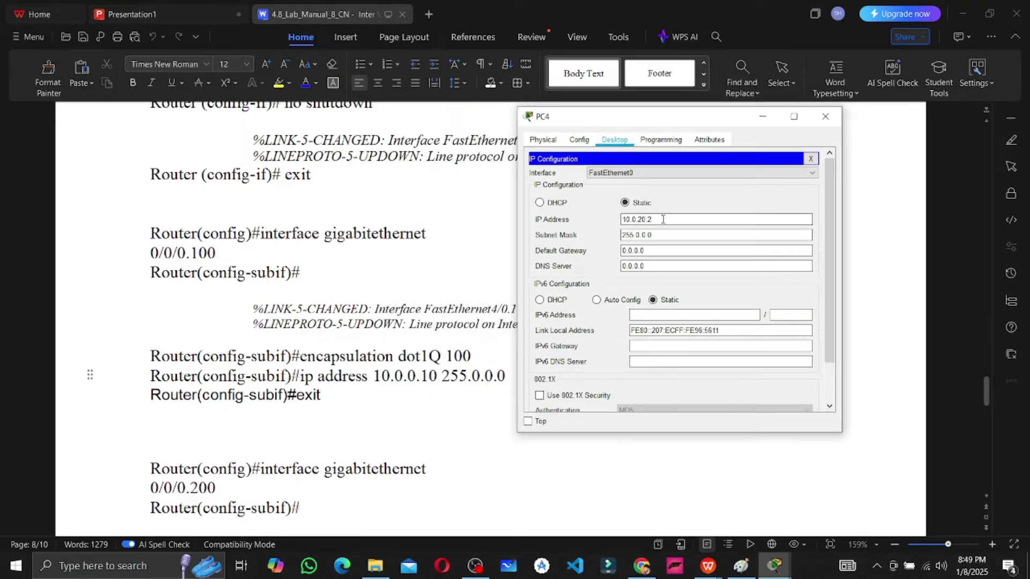
pyautogui.click(825, 117)
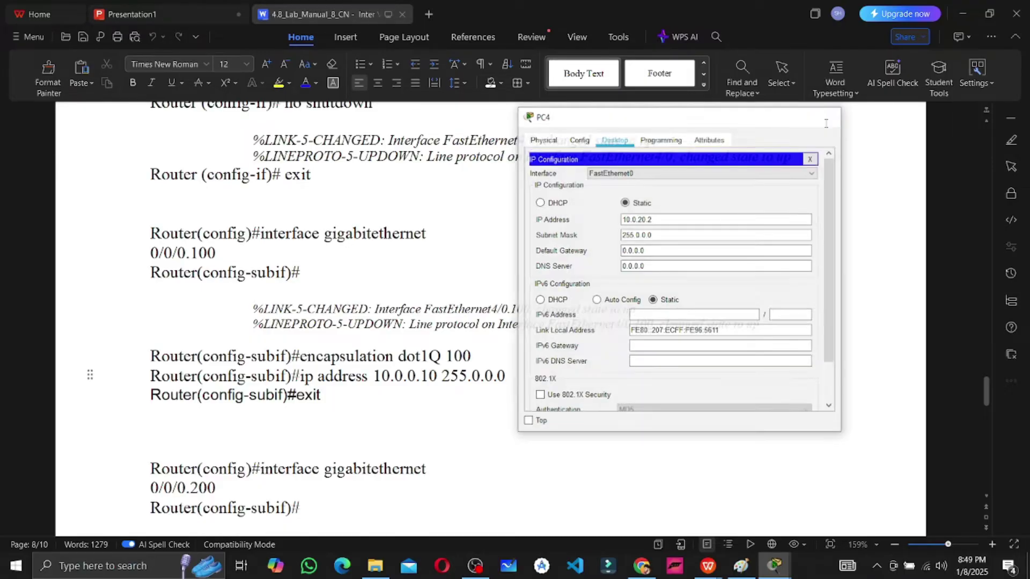
# Set PC0's static IP address to 10.0.0.11 in its IP configuration and copy the address
pyautogui.hotkey('alt', 'Tab')
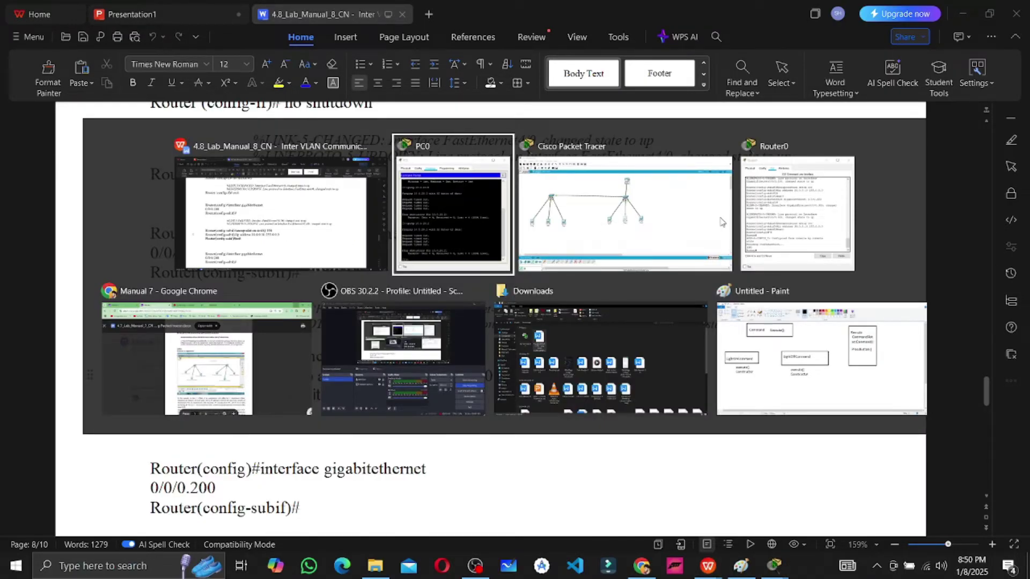
pyautogui.click(721, 221)
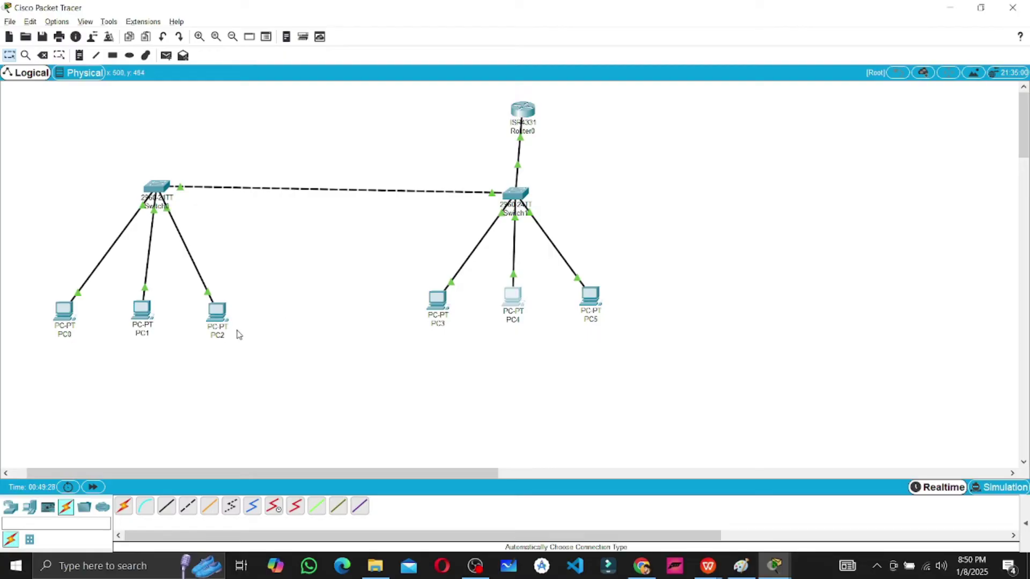
pyautogui.hscroll(-2, 319, 314)
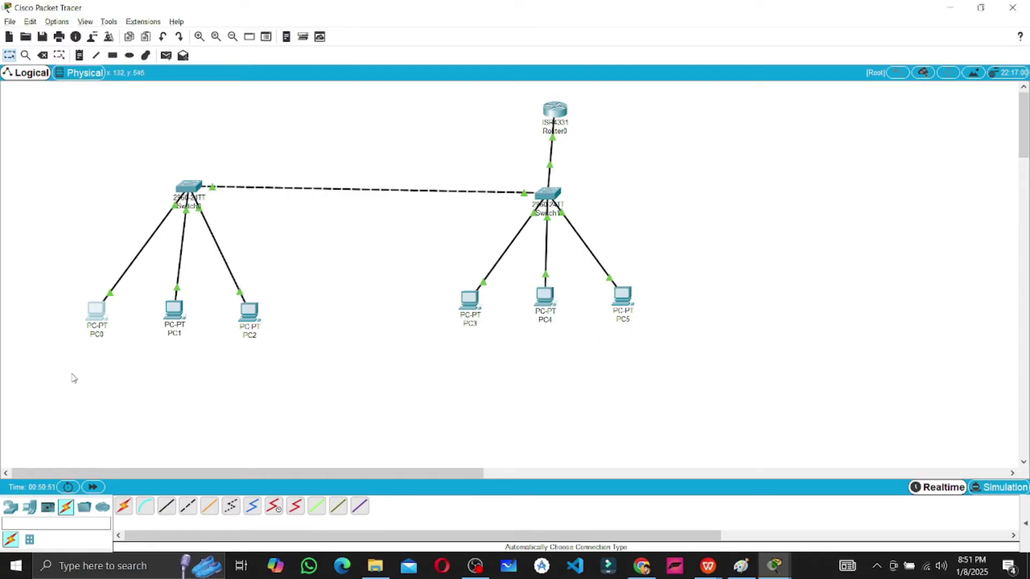
pyautogui.click(98, 317)
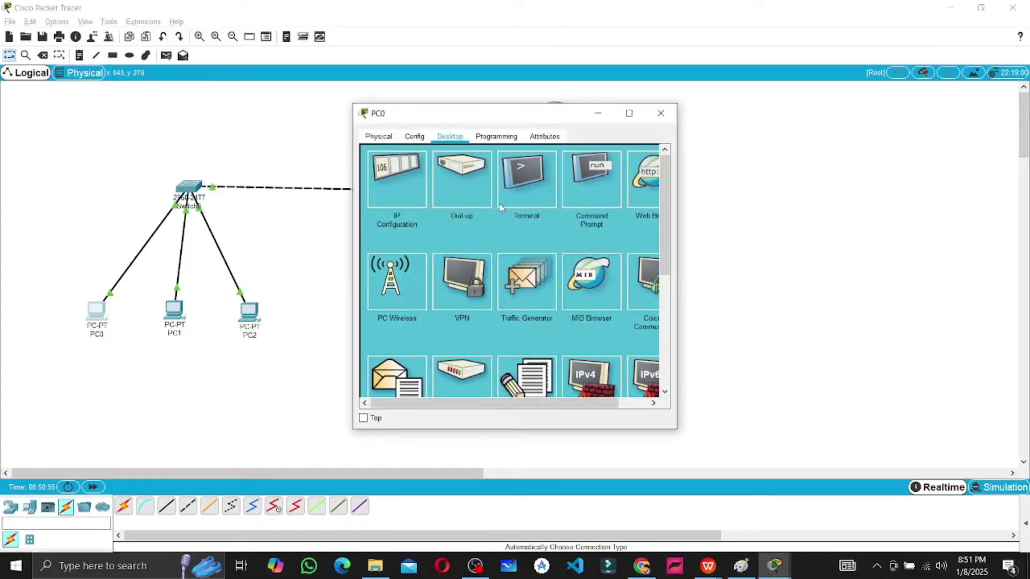
pyautogui.click(403, 188)
pyautogui.click(492, 216)
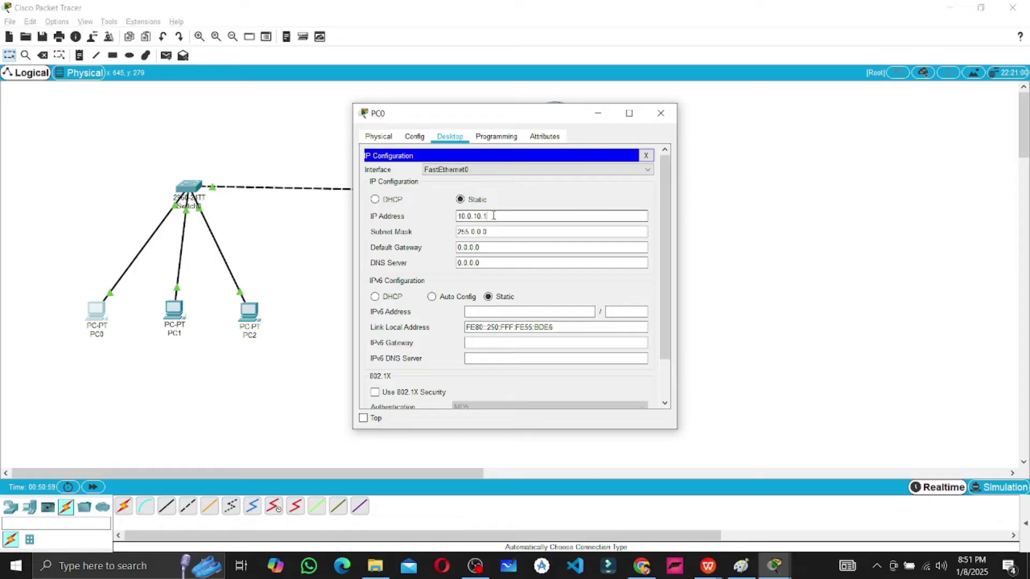
pyautogui.press('BackSpace')
pyautogui.write('1')
pyautogui.hotkey('ctrl', 'a')
pyautogui.hotkey('ctrl', 'c')
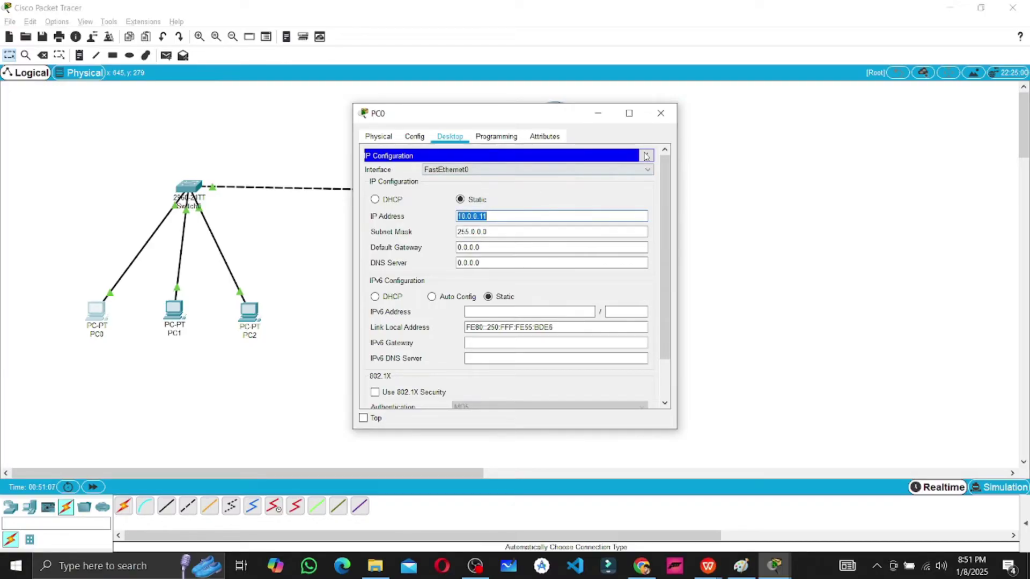
# Replace PC1's IP address with the one copied from PC0, changing one digit to 2
pyautogui.click(661, 113)
pyautogui.click(175, 319)
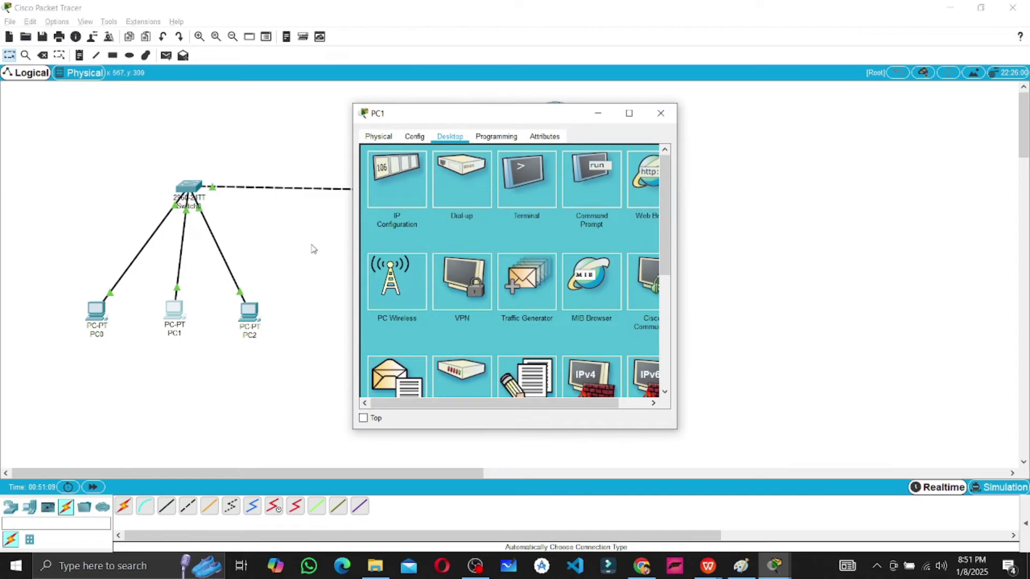
pyautogui.click(395, 173)
pyautogui.click(505, 217)
pyautogui.hotkey('ctrl', 'a')
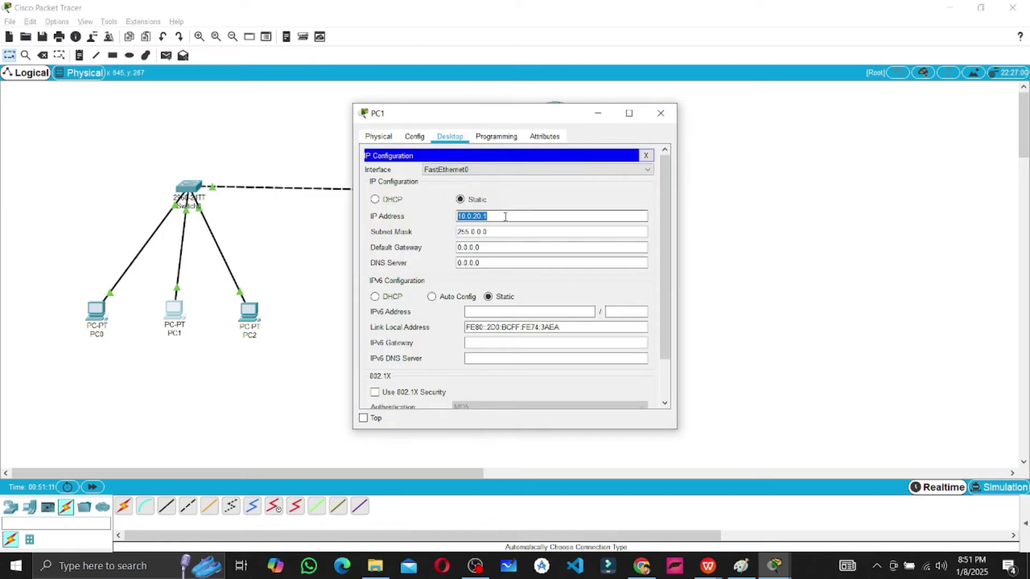
pyautogui.hotkey('ctrl', 'v')
pyautogui.press('BackSpace')
pyautogui.write('2')
pyautogui.press('Right')
pyautogui.click(661, 112)
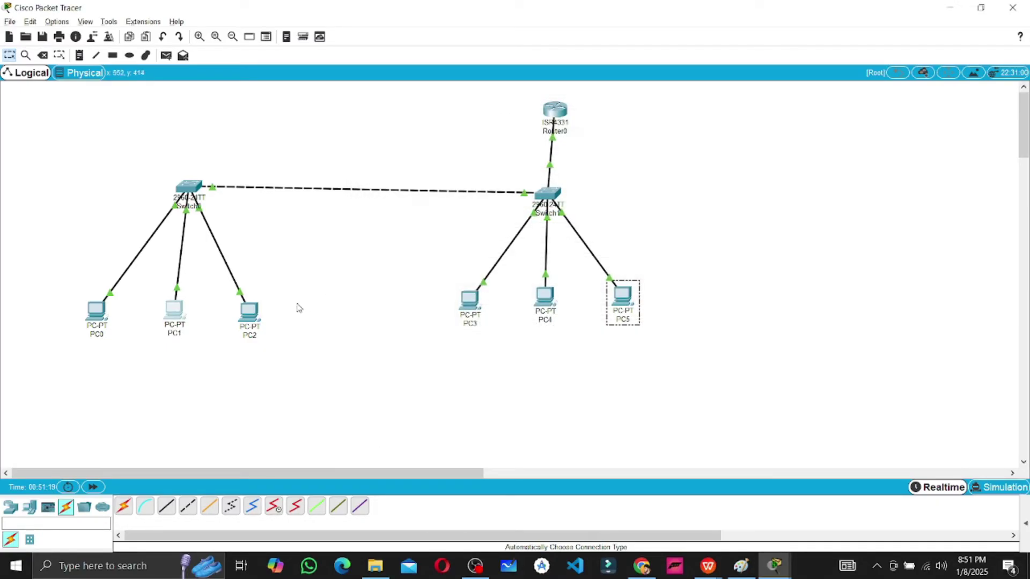
# Set PC2's static IP address to 30.0.0.11 in its IP configuration
pyautogui.click(251, 313)
pyautogui.click(397, 185)
pyautogui.click(461, 215)
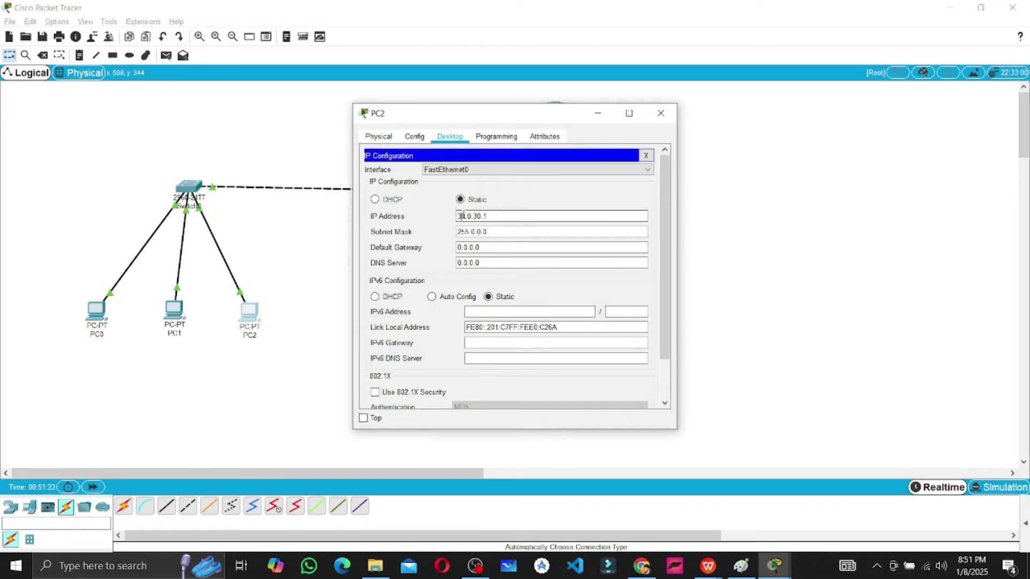
pyautogui.write('0')
pyautogui.press('BackSpace')
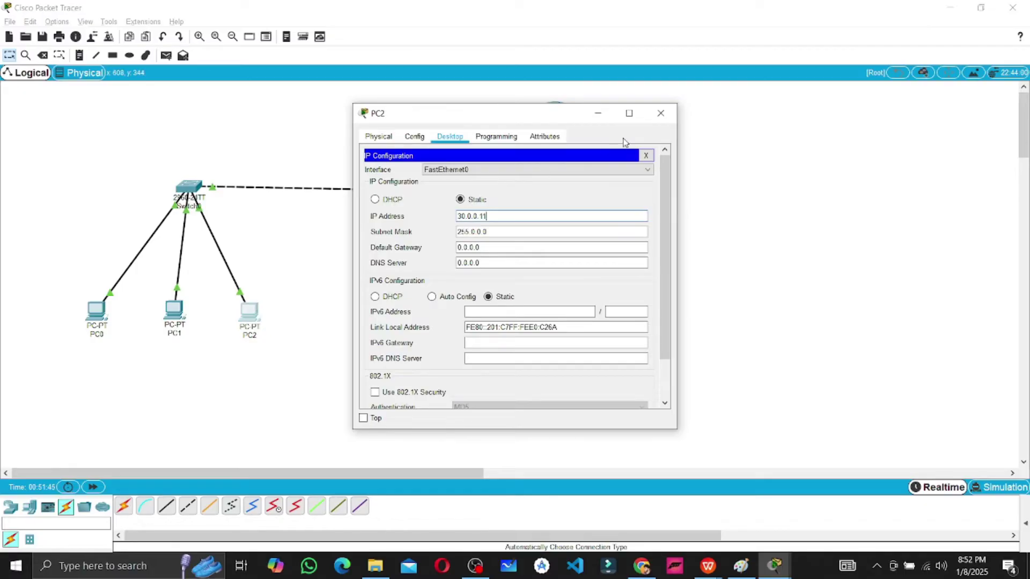
pyautogui.click(666, 116)
# Set PC3's static IP address to 10.0.0.12 in its IP configuration
pyautogui.moveTo(479, 303)
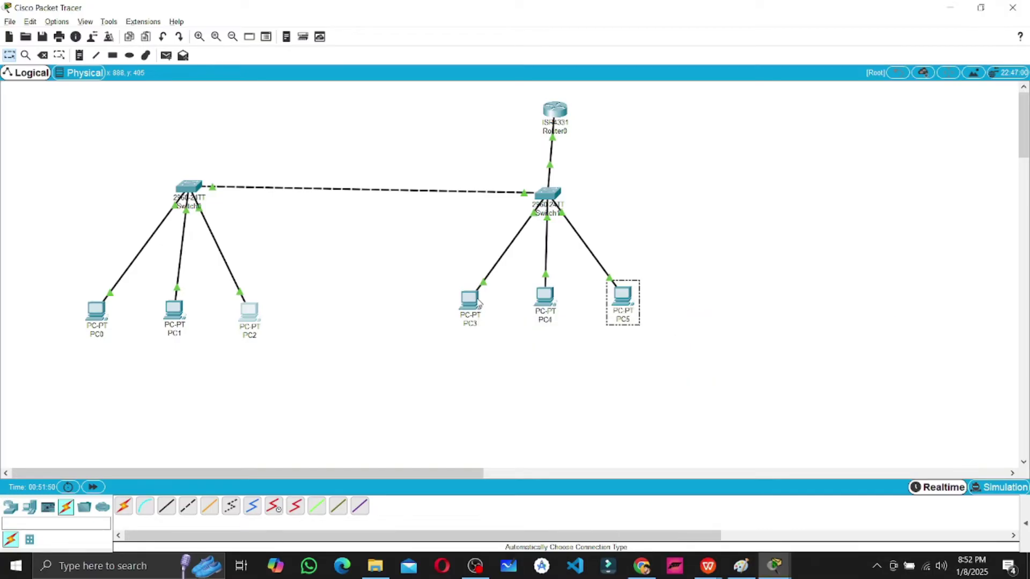
pyautogui.click(479, 303)
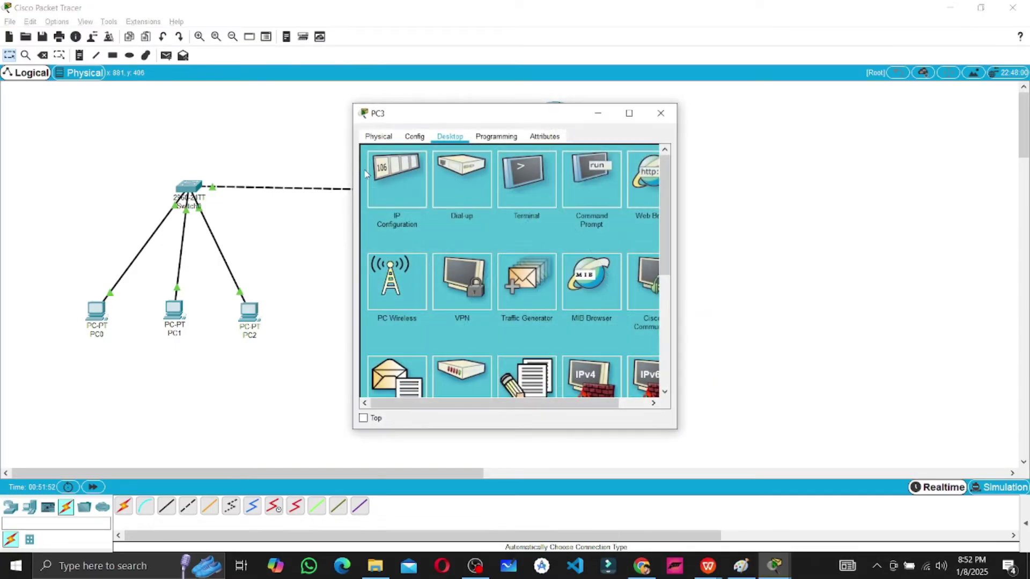
pyautogui.click(370, 175)
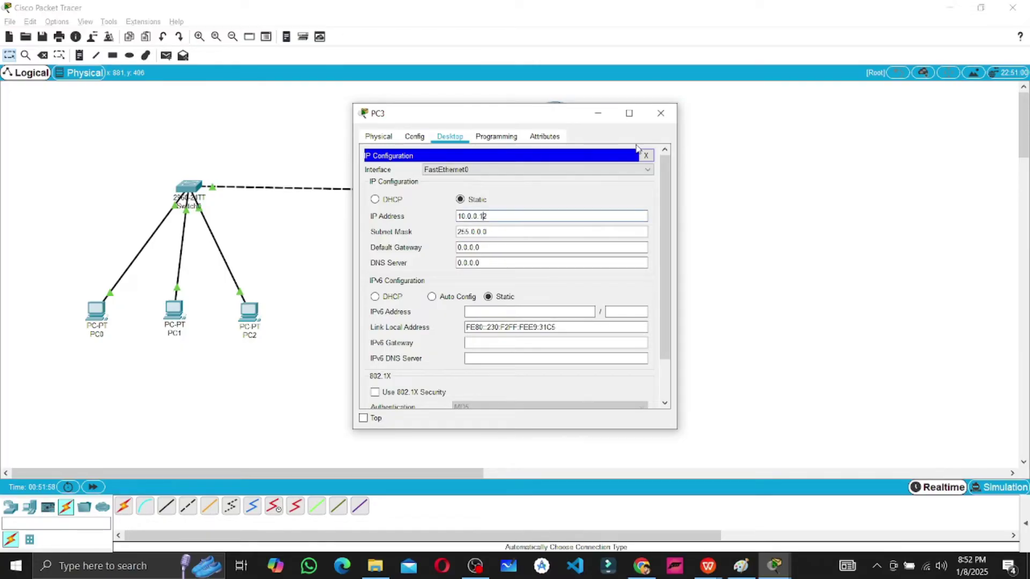
pyautogui.click(660, 113)
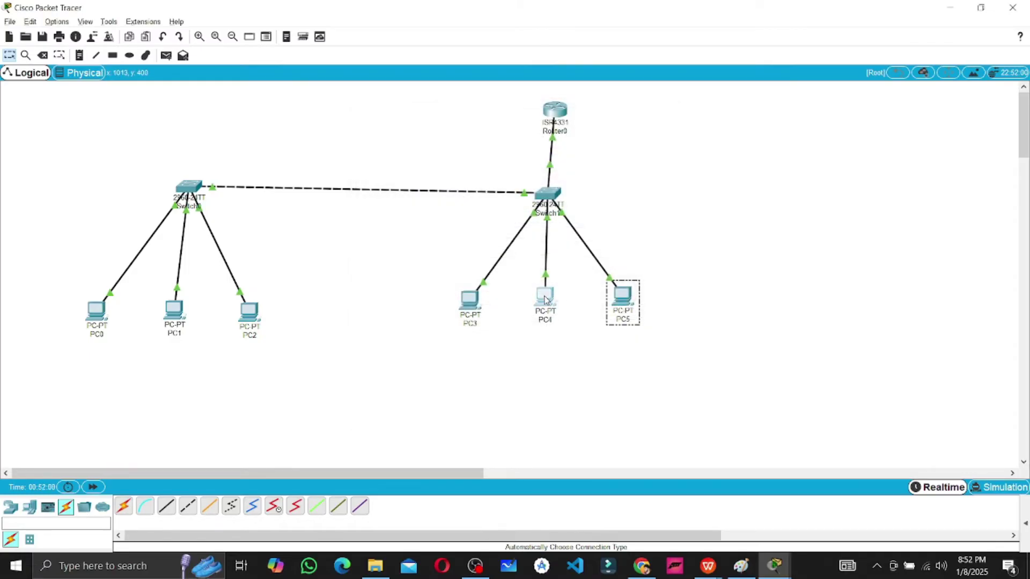
# Edit PC4's IP address so that its first octet is 20 and its third octet is 0
pyautogui.click(545, 297)
pyautogui.click(393, 174)
pyautogui.click(498, 217)
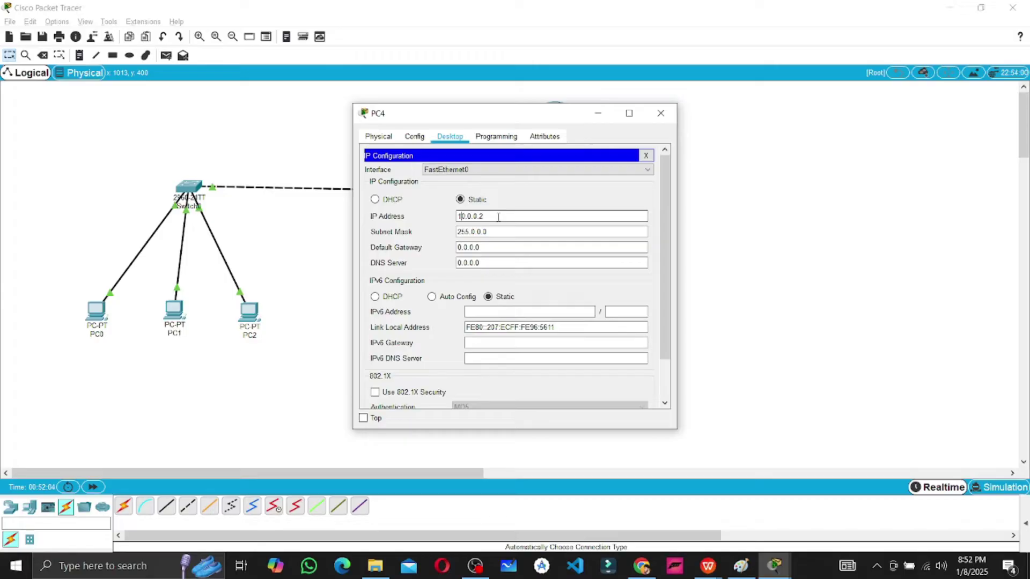
pyautogui.press('BackSpace')
pyautogui.write('2')
pyautogui.click(660, 113)
# Open PC5's IP configuration and edit the third octet of its static IP address
pyautogui.click(622, 293)
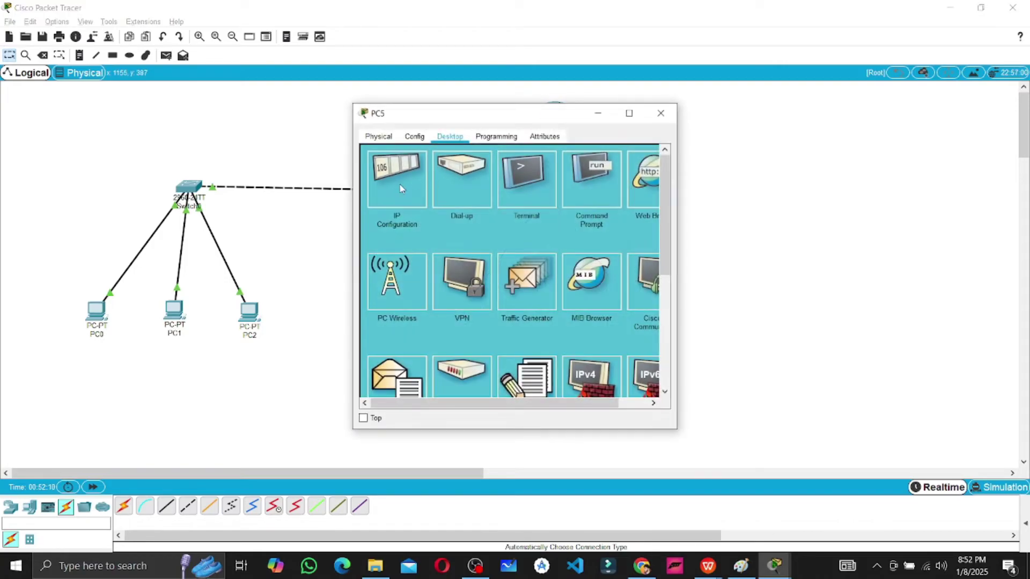
pyautogui.click(402, 187)
pyautogui.click(479, 217)
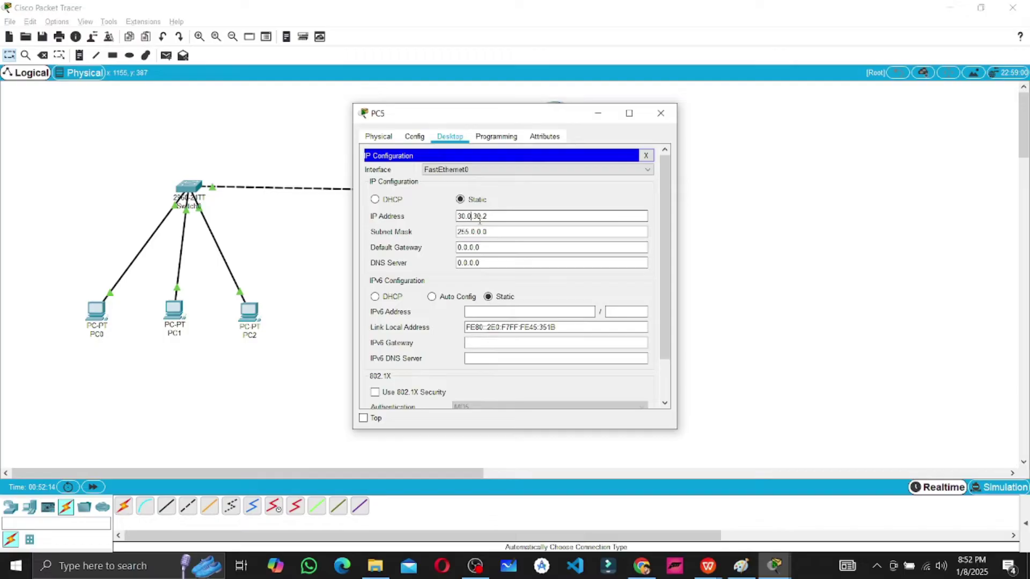
pyautogui.press('Delete')
pyautogui.doubleClick(480, 218)
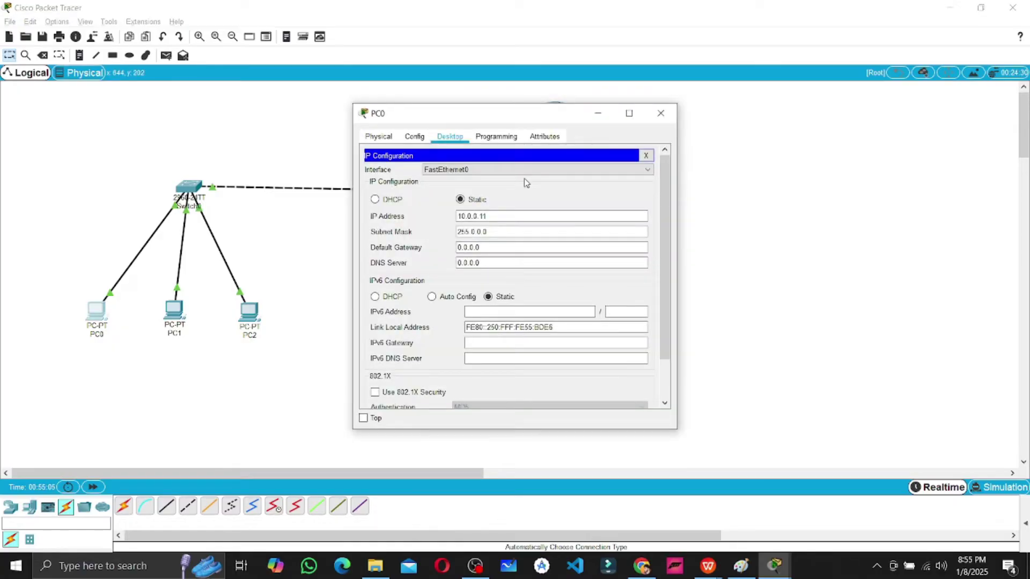
# Switch to the lab manual in WPS Office and find the default gateway in its sample IP configuration for the VLAN 100 Sales PC
pyautogui.doubleClick(485, 249)
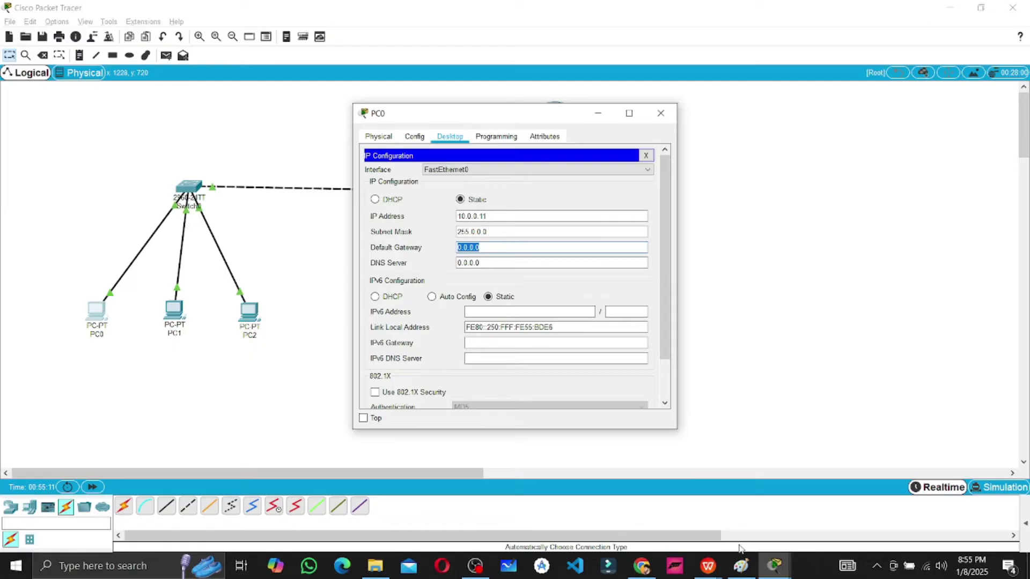
pyautogui.moveTo(717, 559)
pyautogui.click(743, 503)
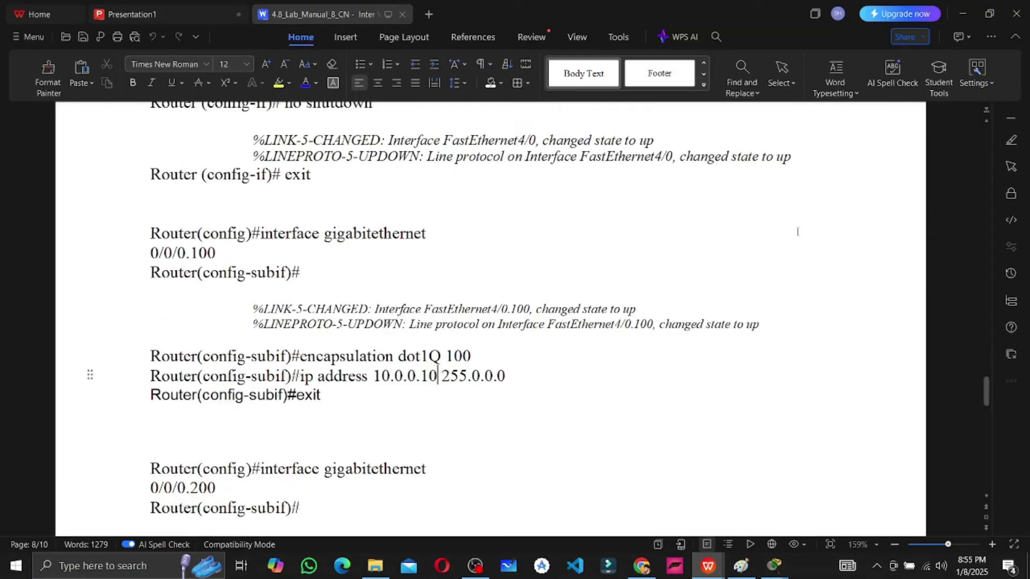
pyautogui.scroll(8, 797, 232)
pyautogui.scroll(20, 797, 232)
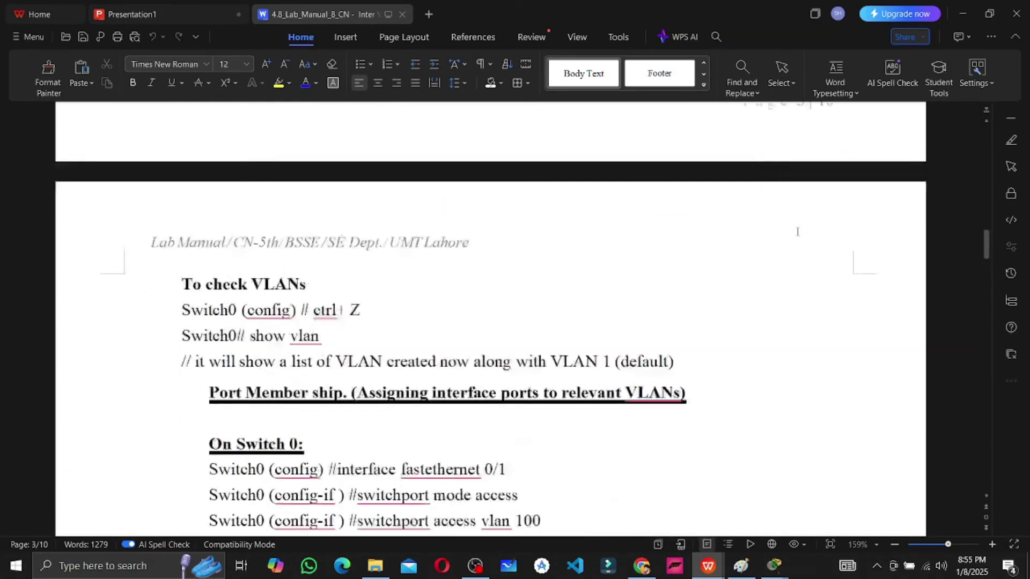
pyautogui.scroll(10, 797, 231)
pyautogui.scroll(-12, 797, 232)
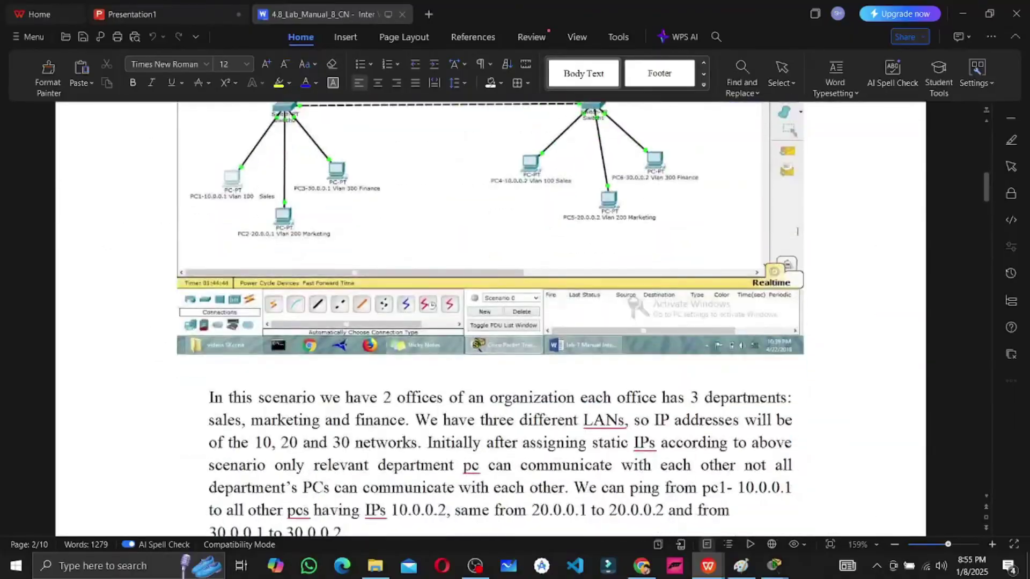
pyautogui.scroll(-8, 797, 231)
pyautogui.keyDown('ctrl'); pyautogui.scroll(6, 600, 270); pyautogui.keyUp('ctrl')
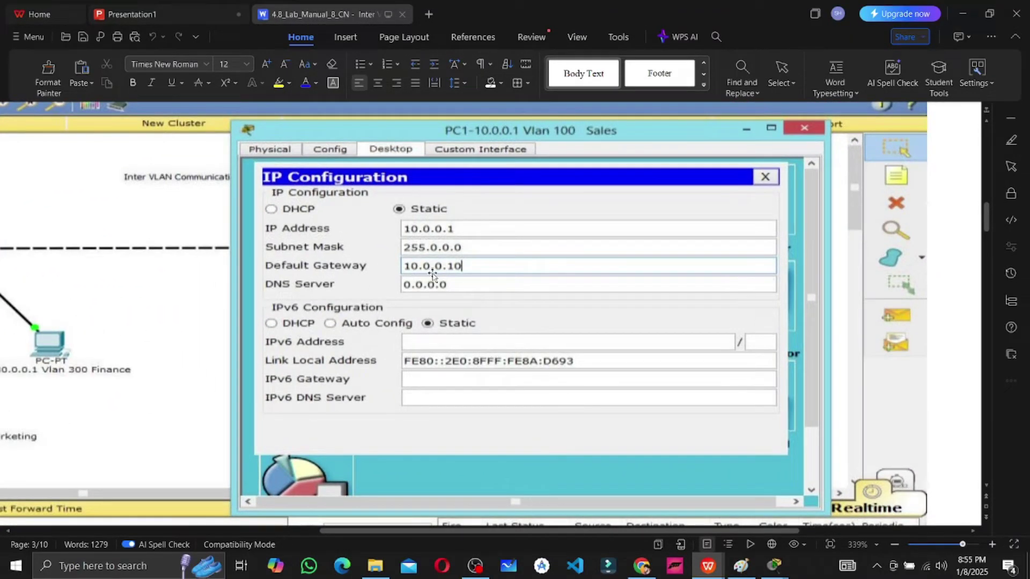
# Return to Packet Tracer and set PC0's default gateway to 10.0.0.10 in its IP configuration
pyautogui.hotkey('alt', 'Tab')
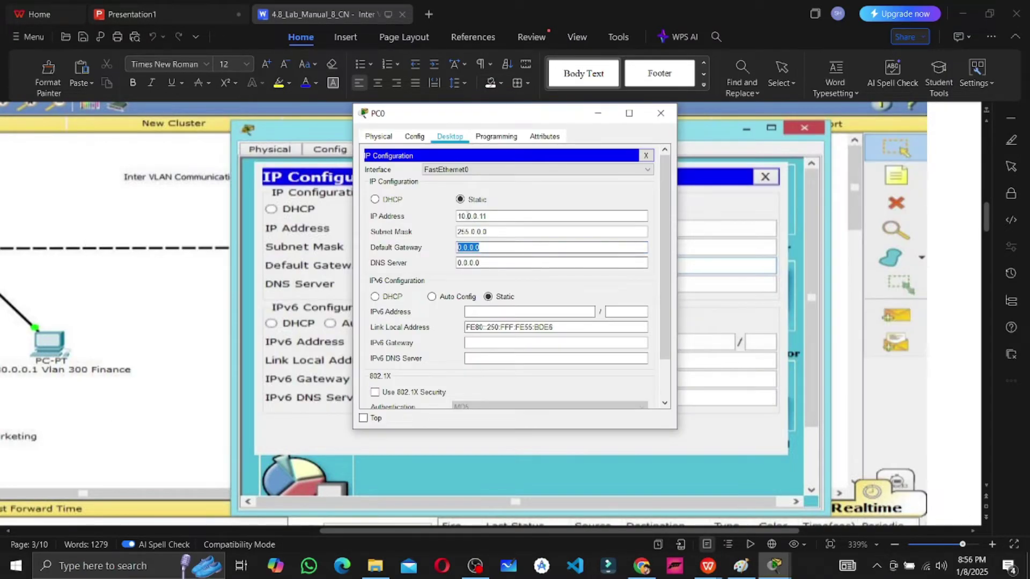
pyautogui.moveTo(436, 115); pyautogui.dragTo(582, 141)
pyautogui.write('1')
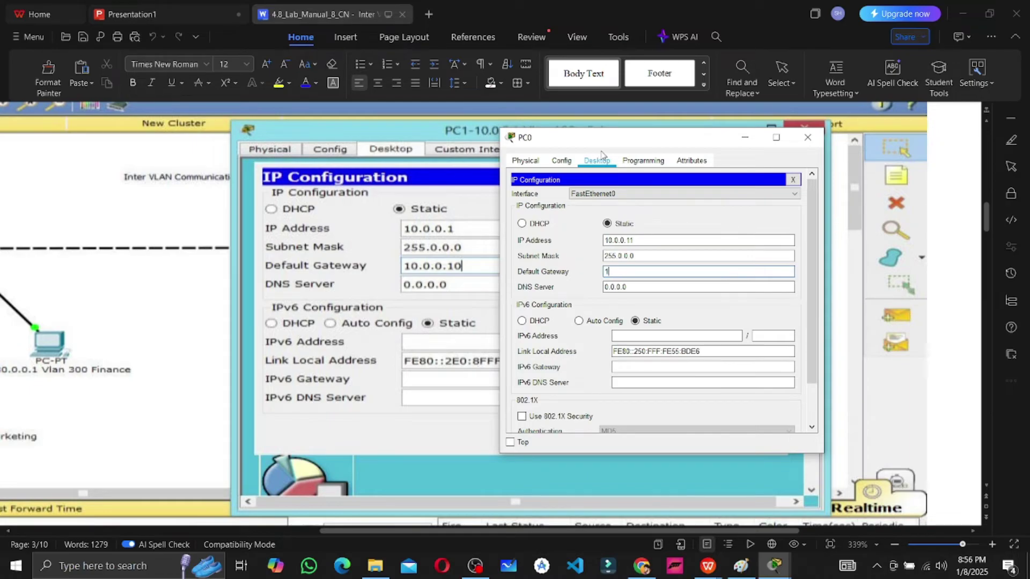
pyautogui.write('0.0.0.10')
pyautogui.hotkey('ctrl', 'a')
pyautogui.click(807, 137)
pyautogui.hotkey('alt', 'Tab')
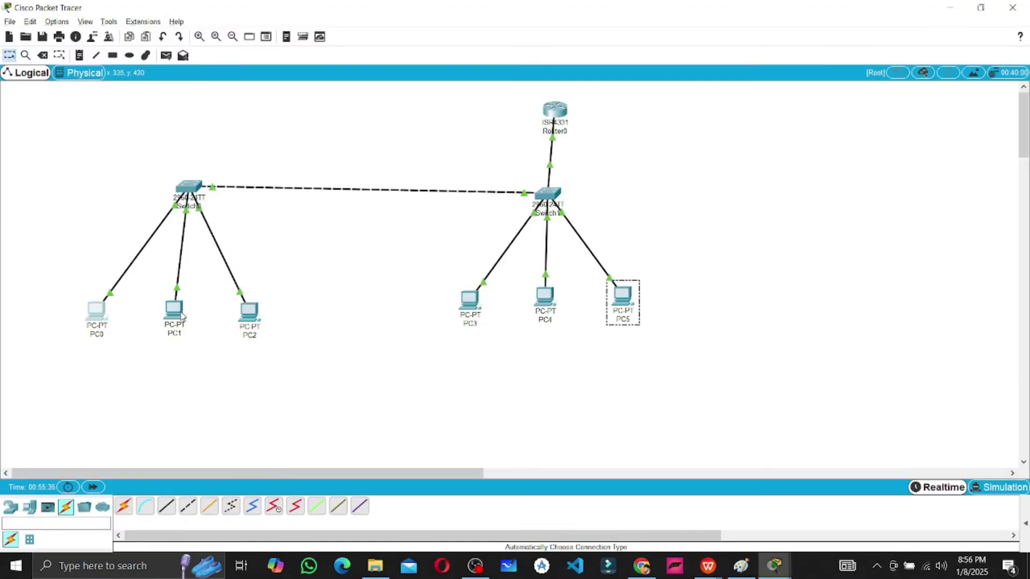
# Set PC1's default gateway to 20.0.0.10 in its IP configuration
pyautogui.click(181, 313)
pyautogui.click(387, 185)
pyautogui.press('Tab')
pyautogui.press('Tab')
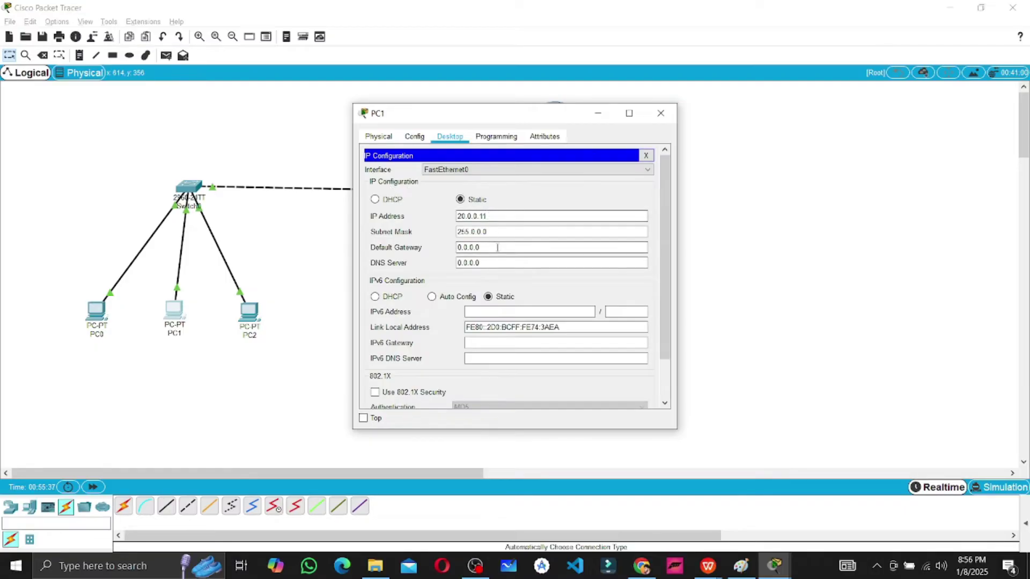
pyautogui.write('10.0.0.10')
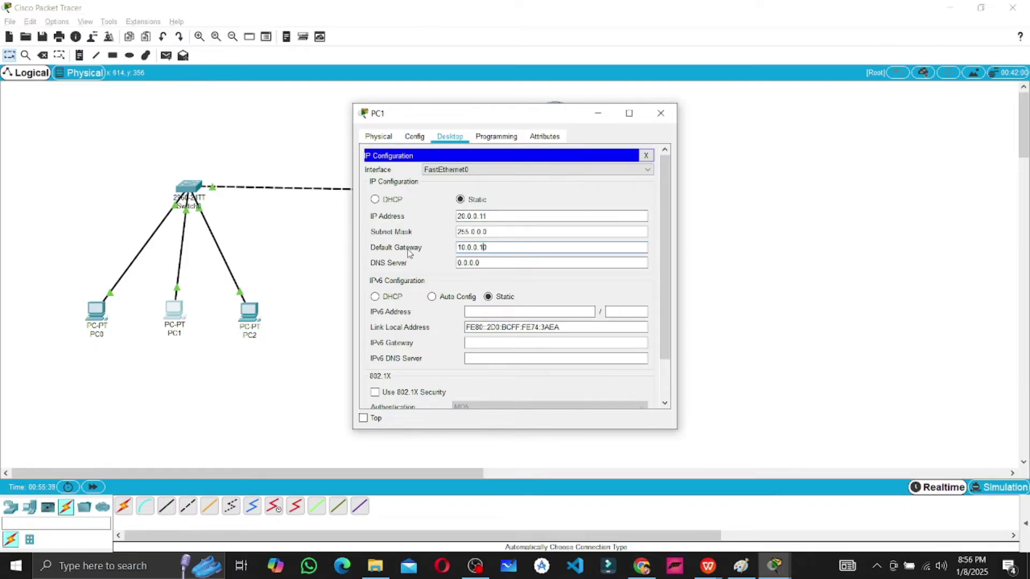
pyautogui.press('BackSpace')
pyautogui.write('2')
pyautogui.click(661, 114)
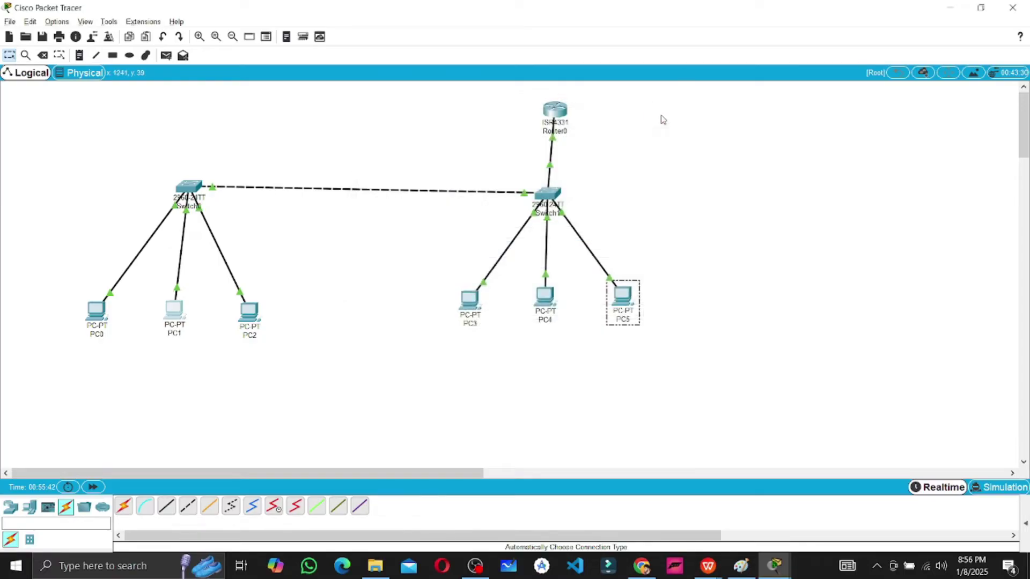
# Set PC2's default gateway to 30.0.0.10 in its IP configuration
pyautogui.click(250, 313)
pyautogui.click(379, 137)
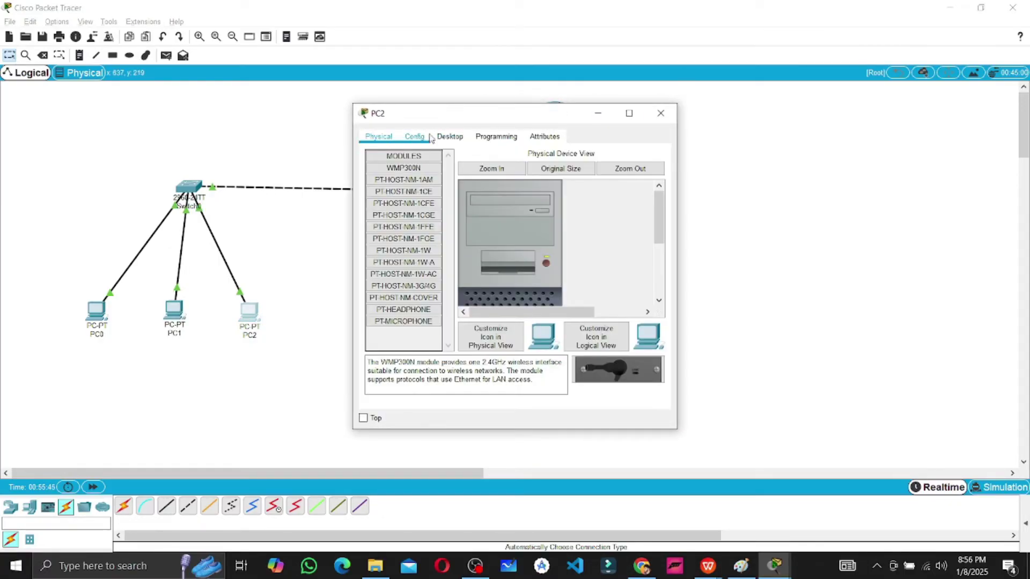
pyautogui.click(450, 136)
pyautogui.click(400, 164)
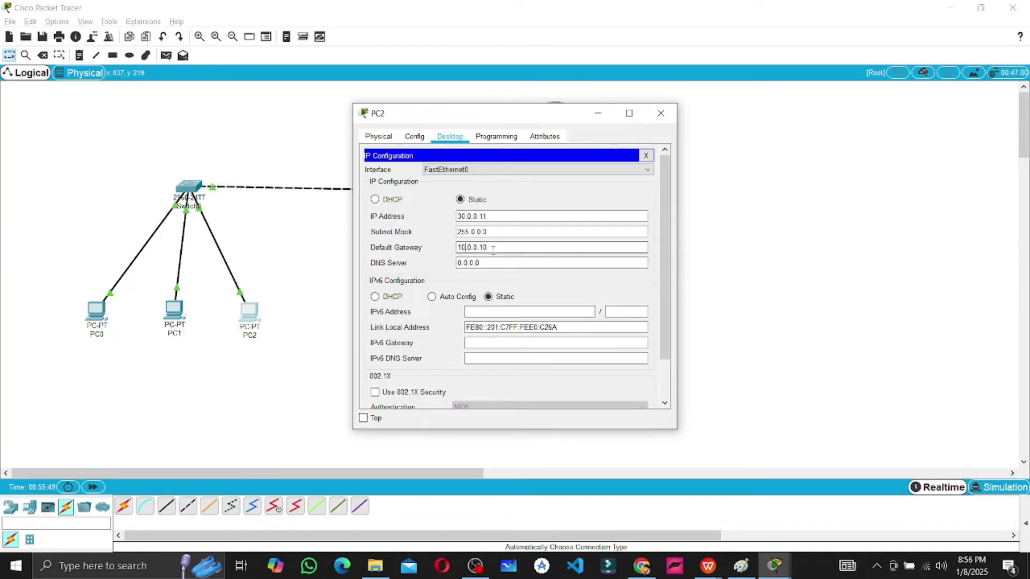
pyautogui.press('BackSpace')
pyautogui.write('3')
pyautogui.click(660, 113)
# Set PC3's default gateway to 10.0.0.10 in its IP configuration
pyautogui.click(471, 301)
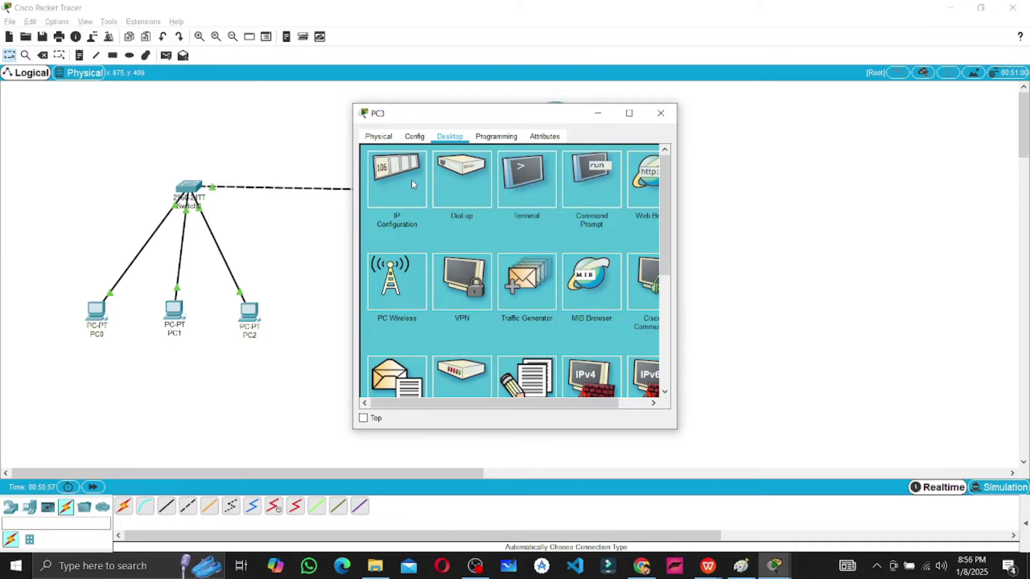
pyautogui.click(413, 184)
pyautogui.moveTo(537, 248); pyautogui.dragTo(455, 248)
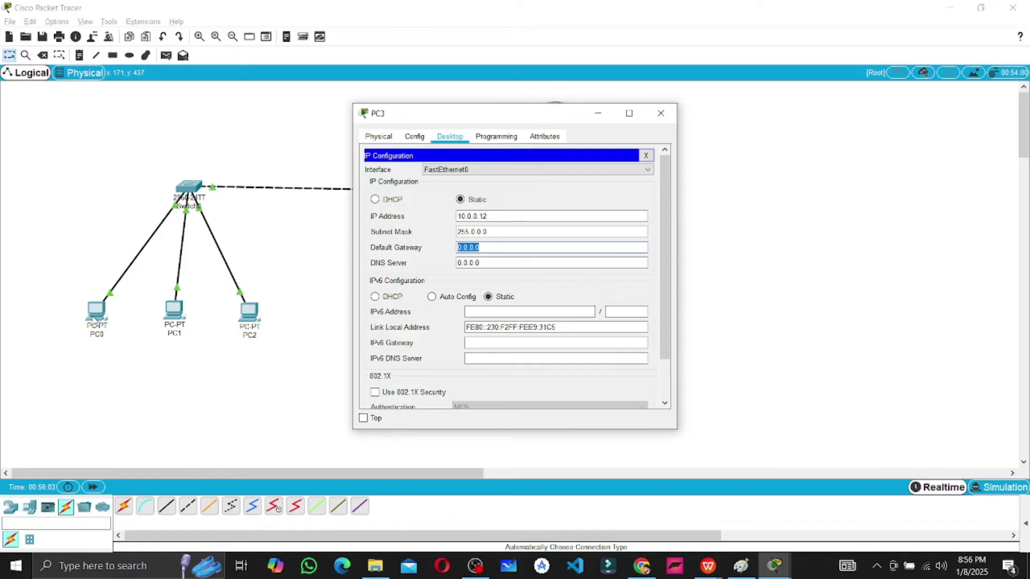
pyautogui.write('10.0.0.10')
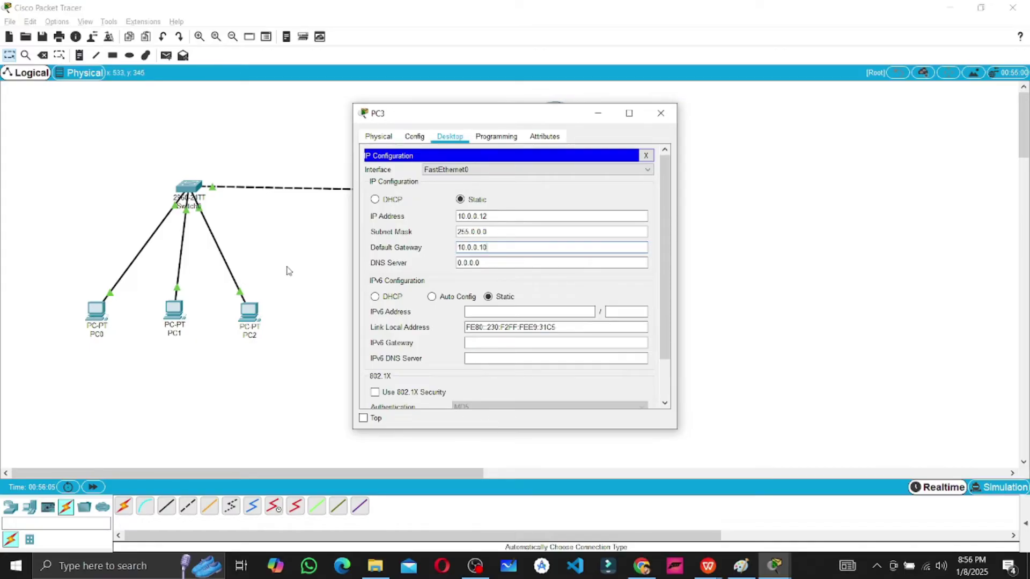
pyautogui.click(661, 114)
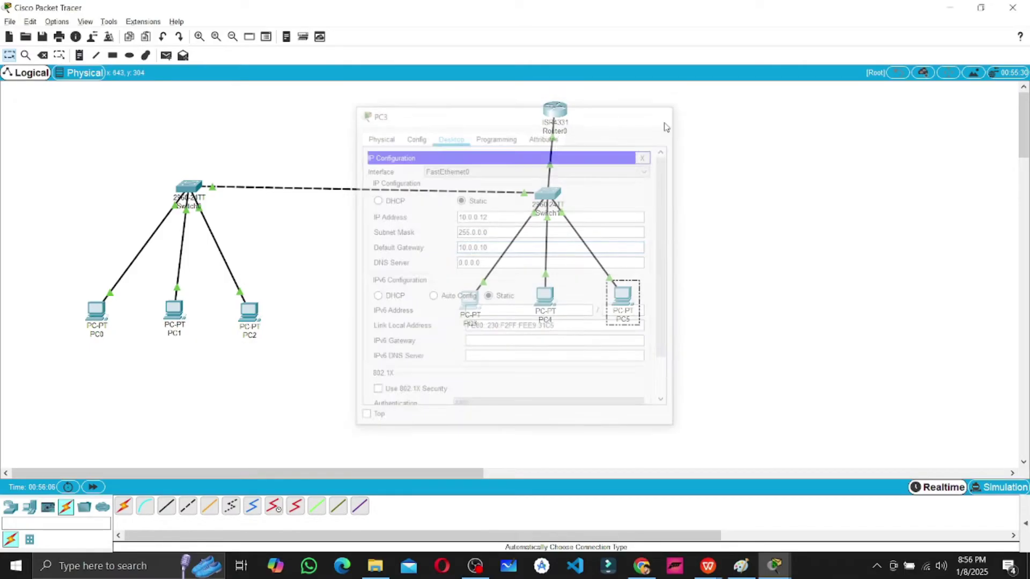
# Set PC4's default gateway to 20.0.0.10 in its IP configuration
pyautogui.click(545, 295)
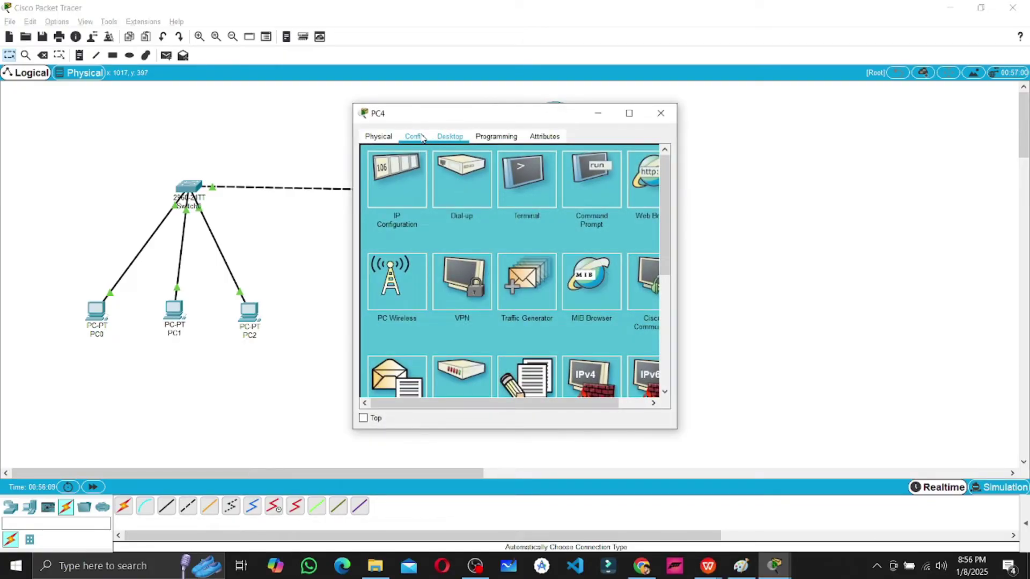
pyautogui.click(397, 180)
pyautogui.moveTo(484, 248); pyautogui.dragTo(422, 251)
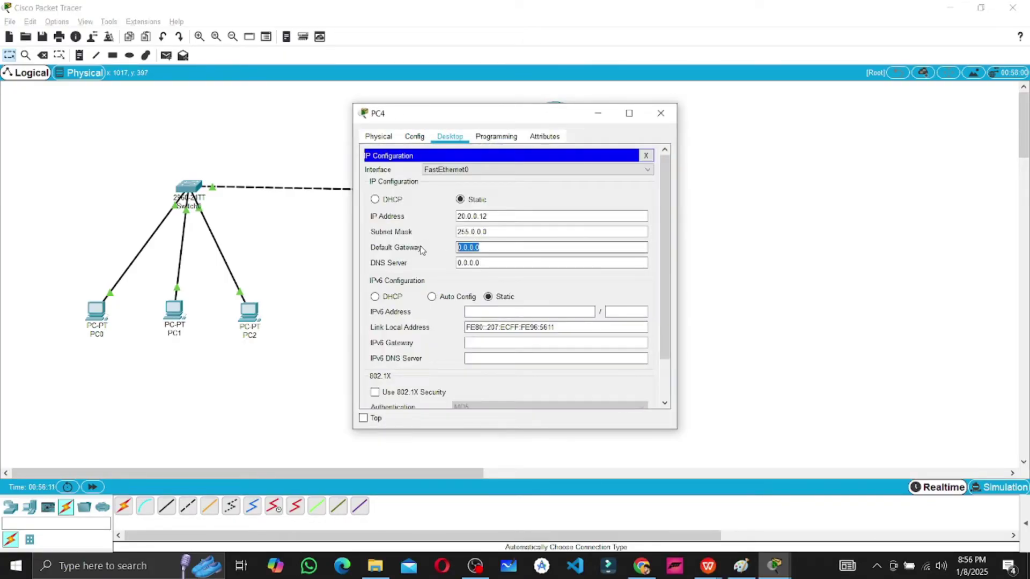
pyautogui.write('10.0.0.10')
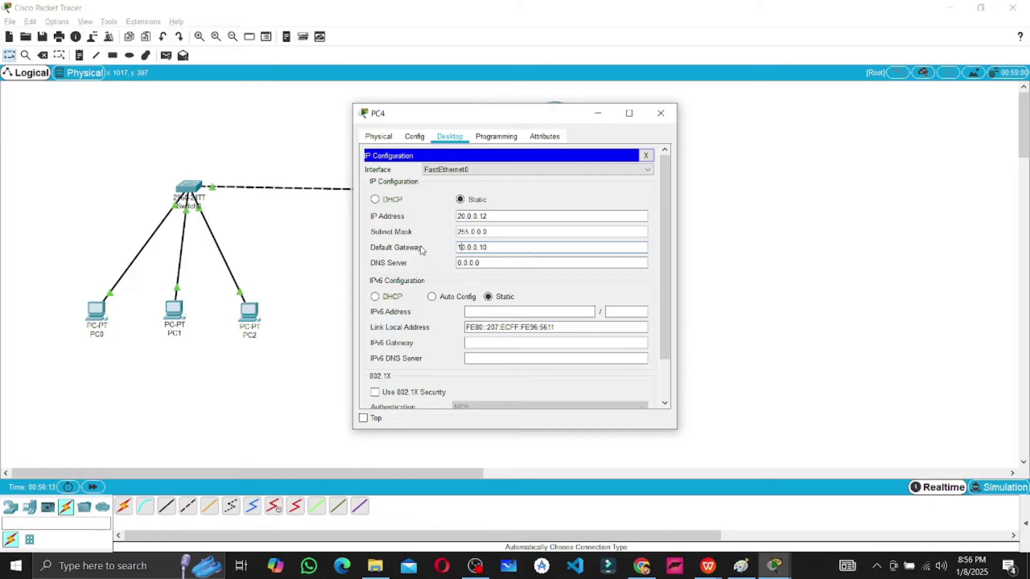
pyautogui.press('BackSpace')
pyautogui.write('2')
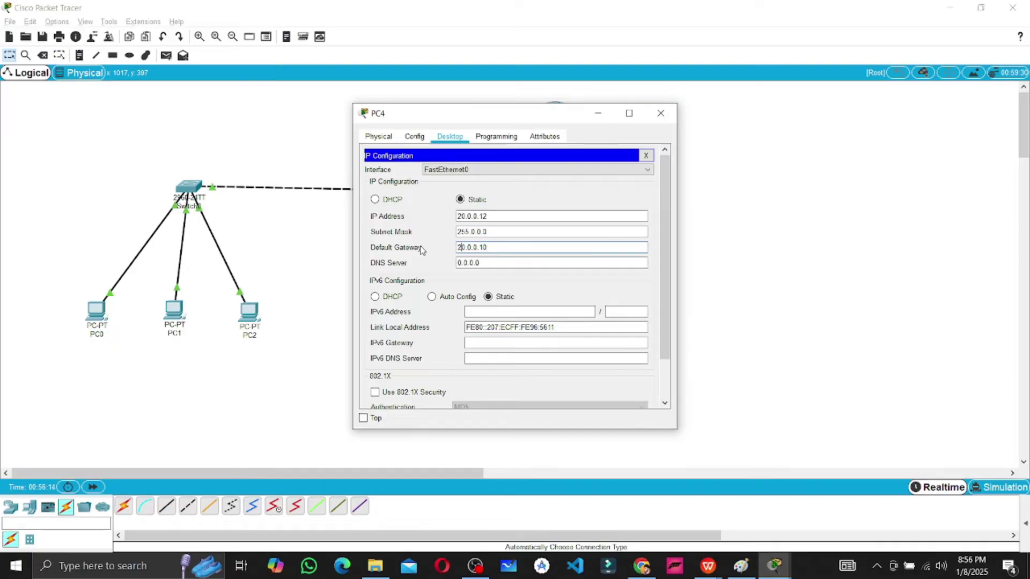
pyautogui.click(661, 114)
# Set PC5's default gateway to 30.0.0.10 in its IP configuration
pyautogui.click(620, 308)
pyautogui.click(396, 177)
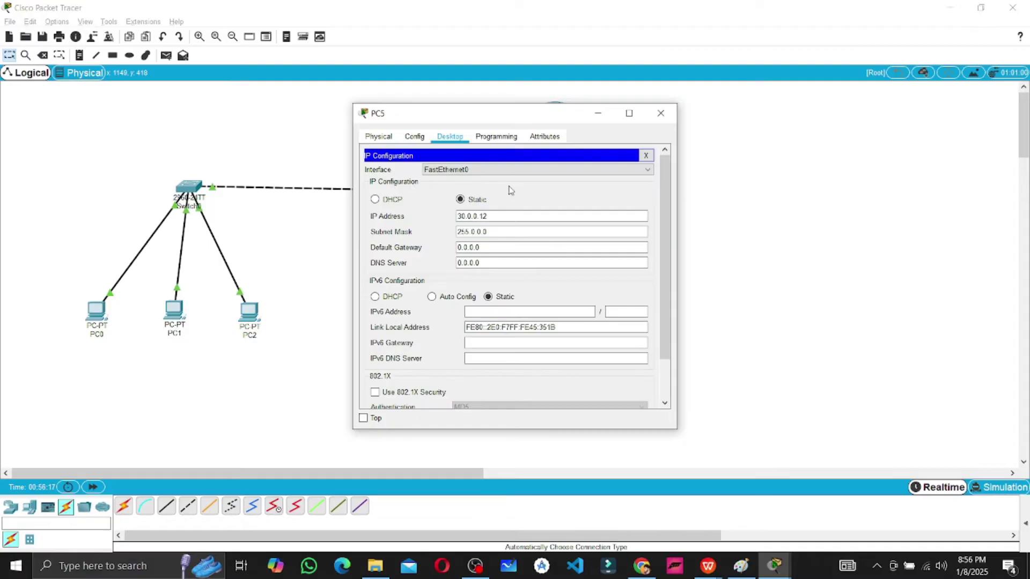
pyautogui.click(500, 247)
pyautogui.moveTo(500, 247); pyautogui.dragTo(374, 252)
pyautogui.write('10.0.0.10')
pyautogui.press('BackSpace')
pyautogui.write('3')
pyautogui.click(661, 114)
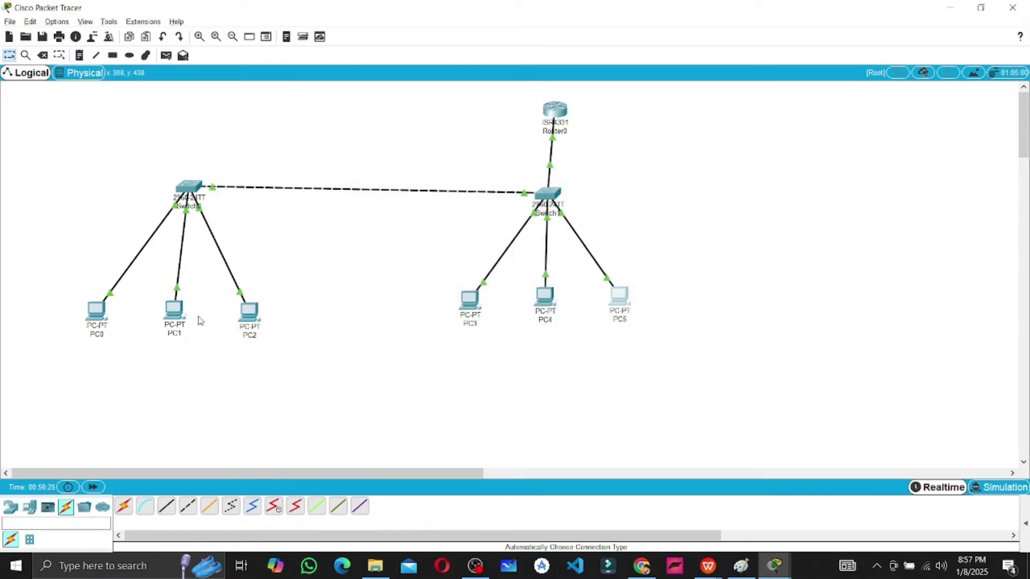
# Check PC4's IP address in its IP configuration and ping 20.0.0.12 from PC0's command prompt
pyautogui.click(548, 295)
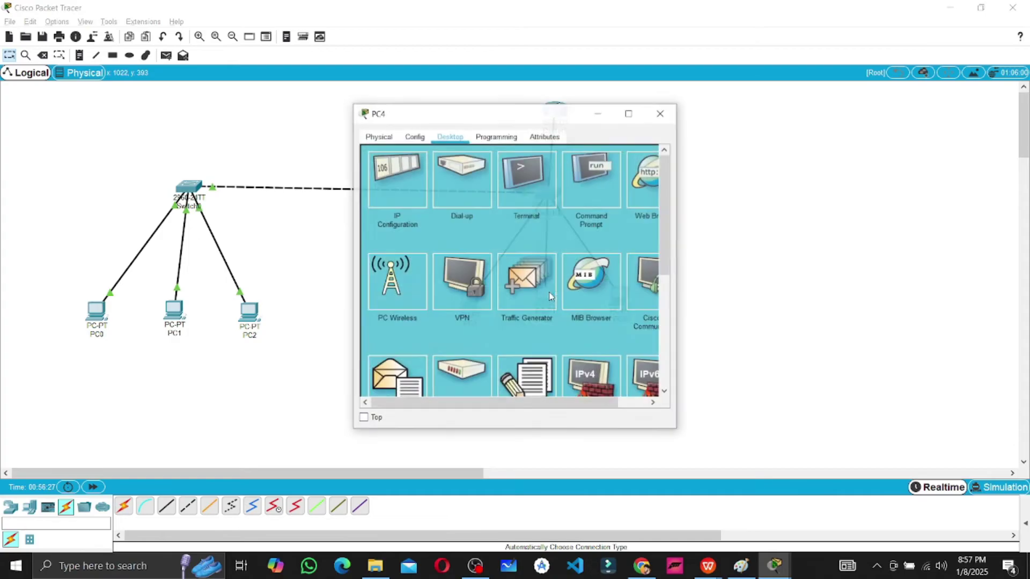
pyautogui.click(403, 179)
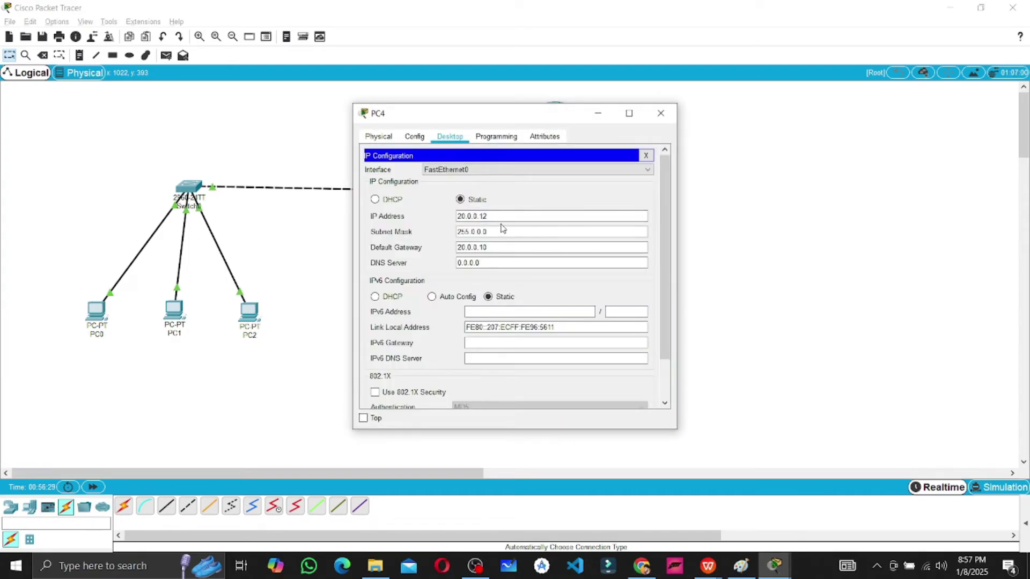
pyautogui.click(660, 114)
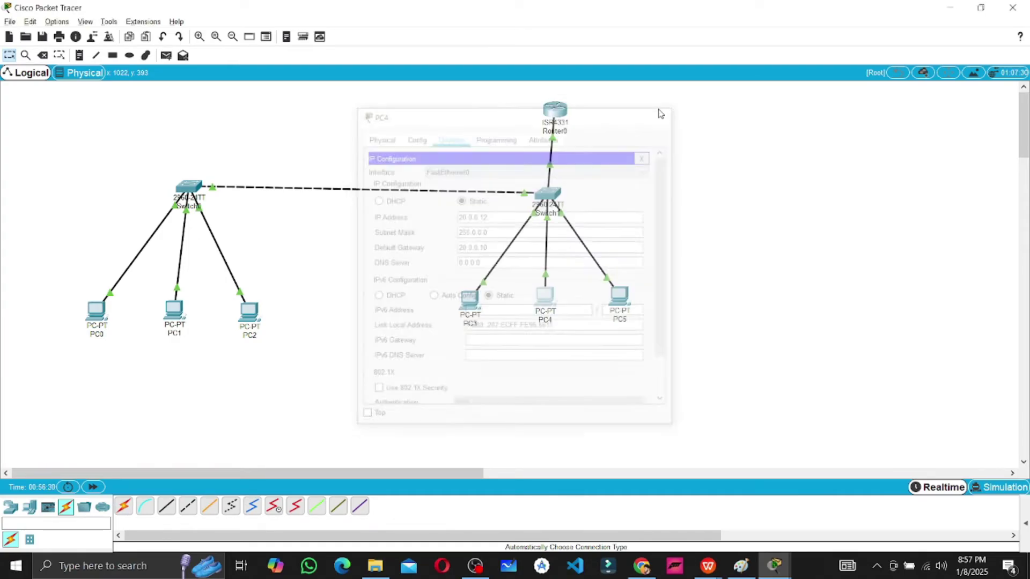
pyautogui.click(96, 319)
pyautogui.click(595, 177)
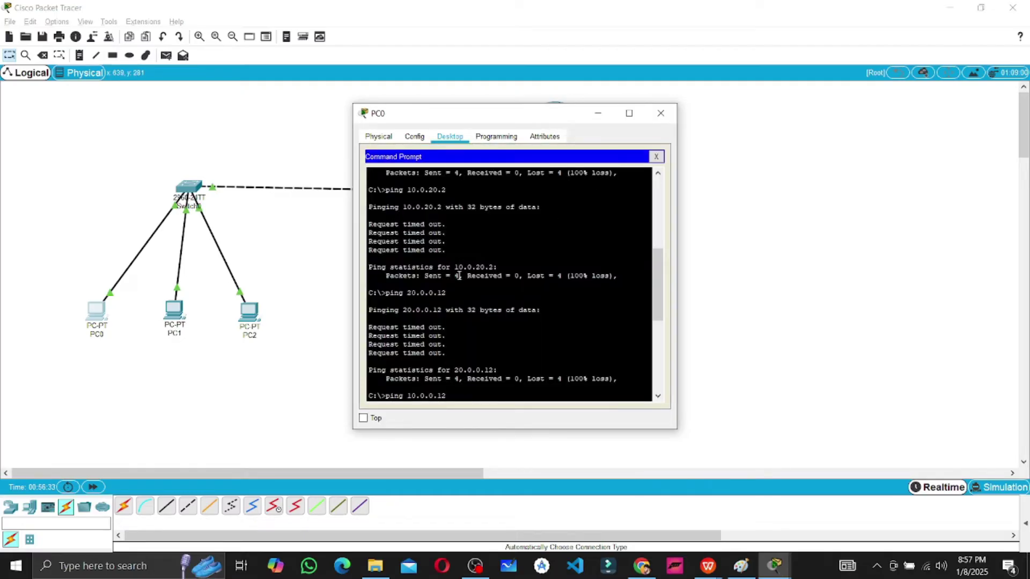
pyautogui.scroll(-9, 459, 276)
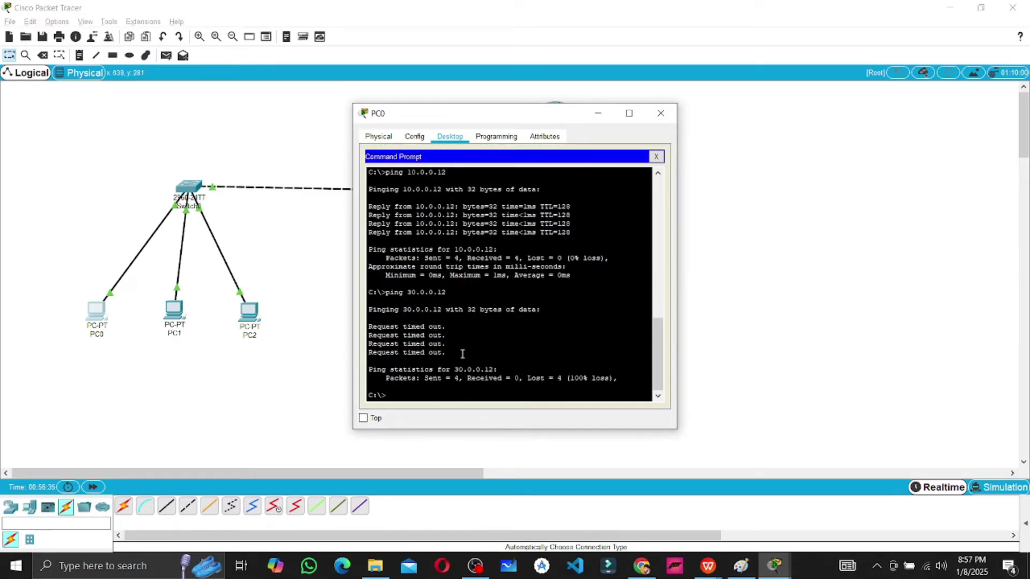
pyautogui.write('ping 20.0.0.12')
pyautogui.press('Return')
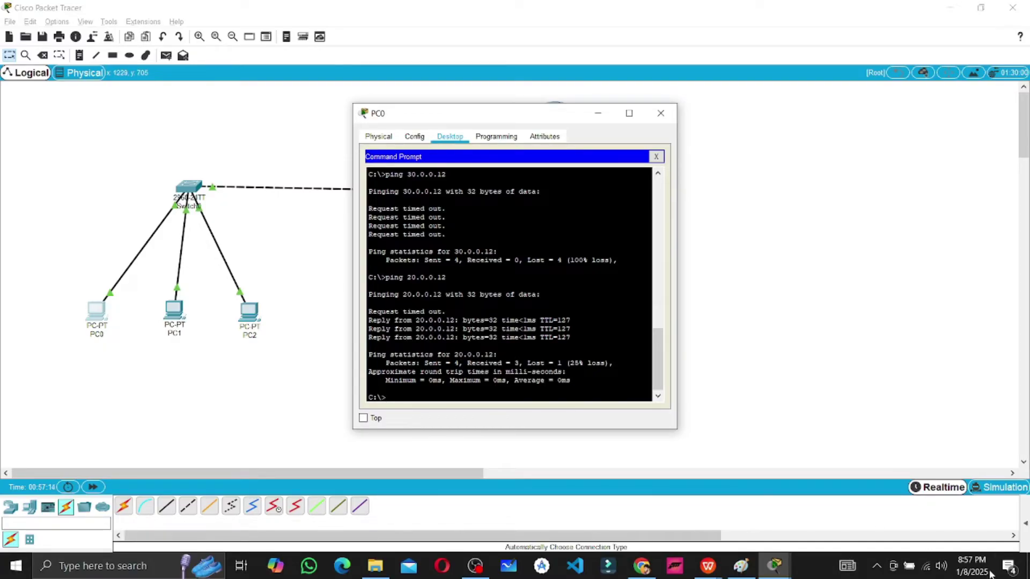
pyautogui.press('super+d')
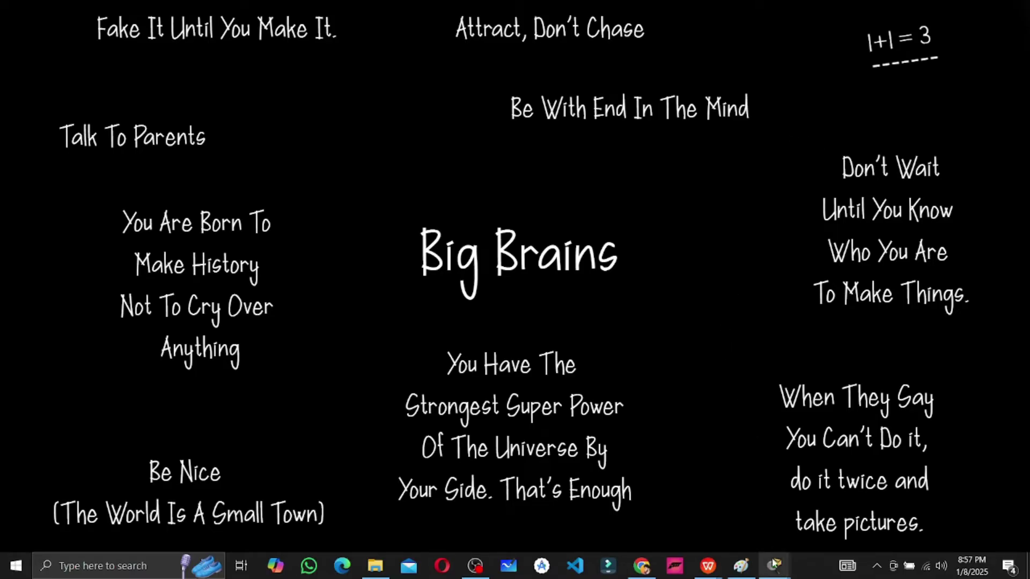
pyautogui.moveTo(775, 566)
pyautogui.moveTo(920, 516)
pyautogui.click(960, 510)
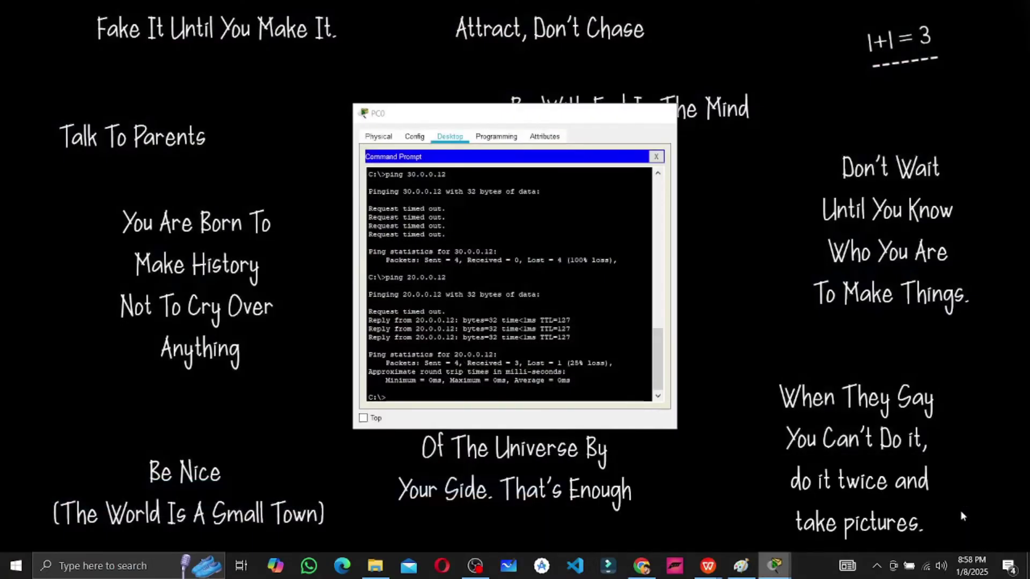
pyautogui.scroll(-9, 565, 380)
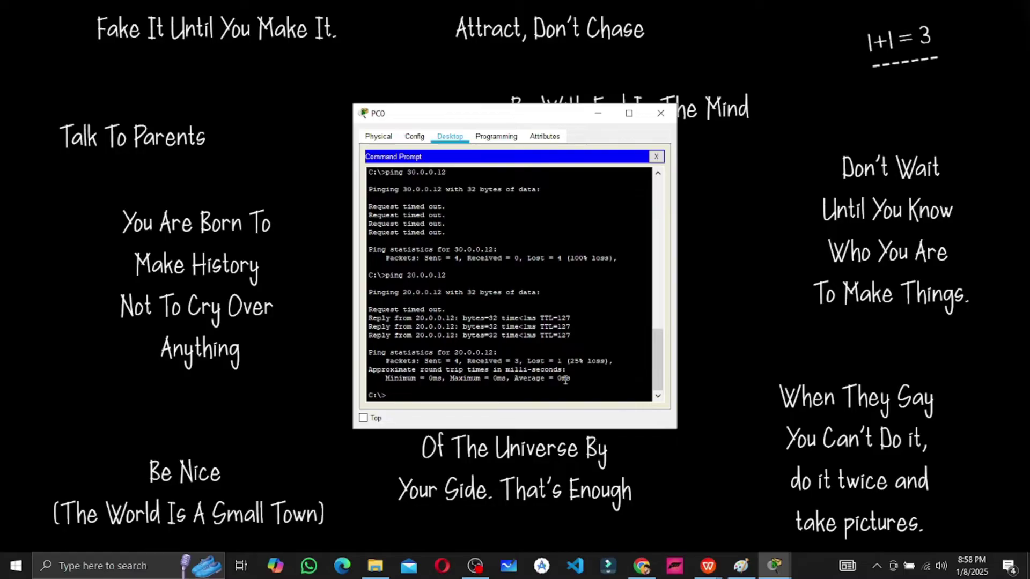
pyautogui.moveTo(542, 110); pyautogui.dragTo(508, 171)
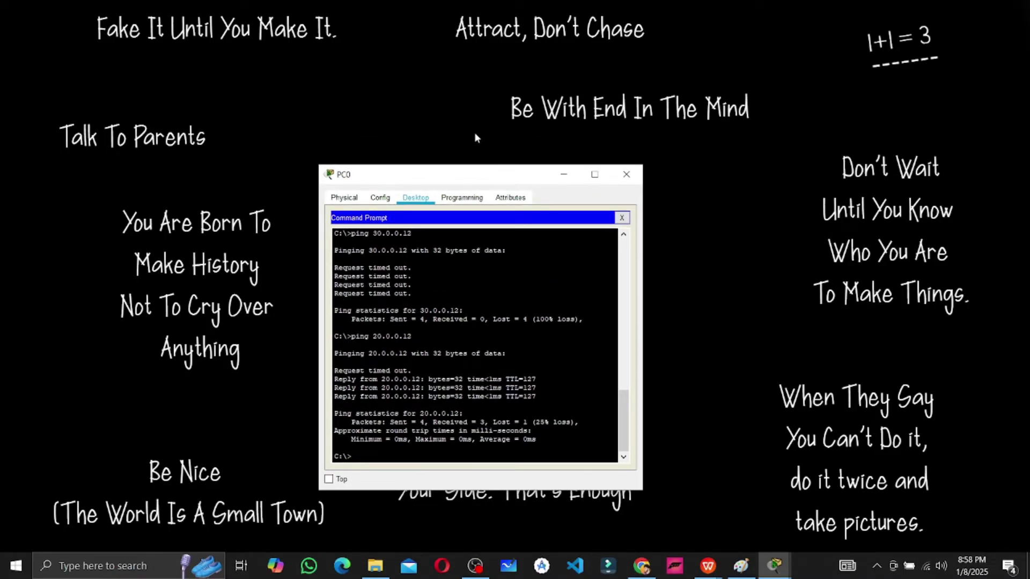
pyautogui.click(500, 133)
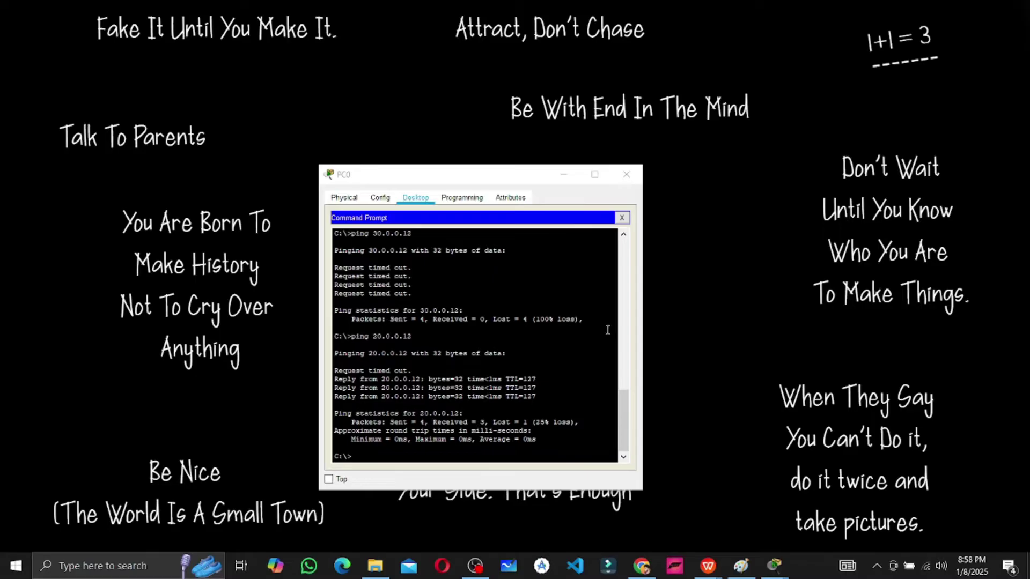
pyautogui.scroll(5, 608, 330)
pyautogui.scroll(-5, 609, 326)
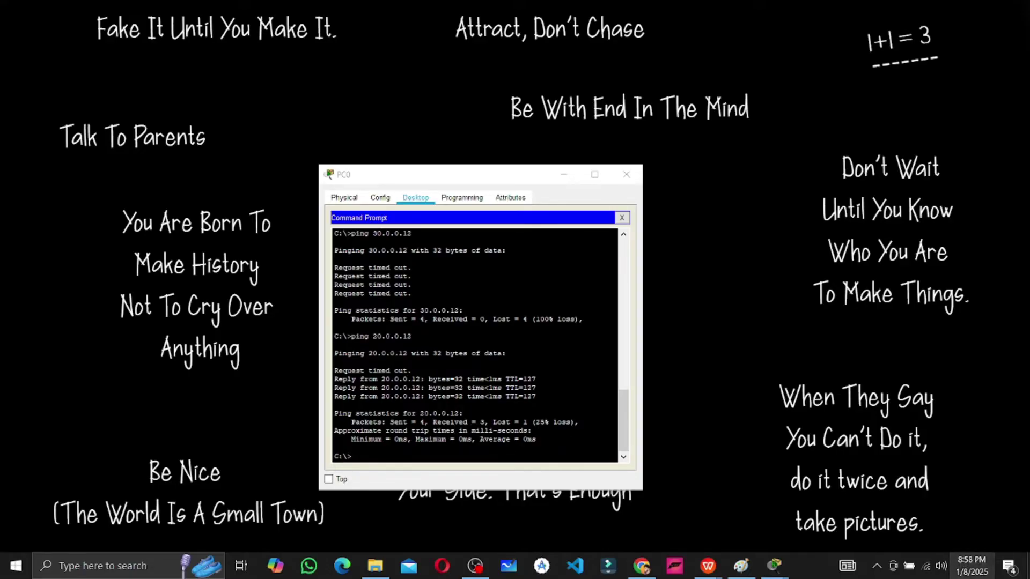
# Close PC0's command prompt and its device window
pyautogui.click(965, 566)
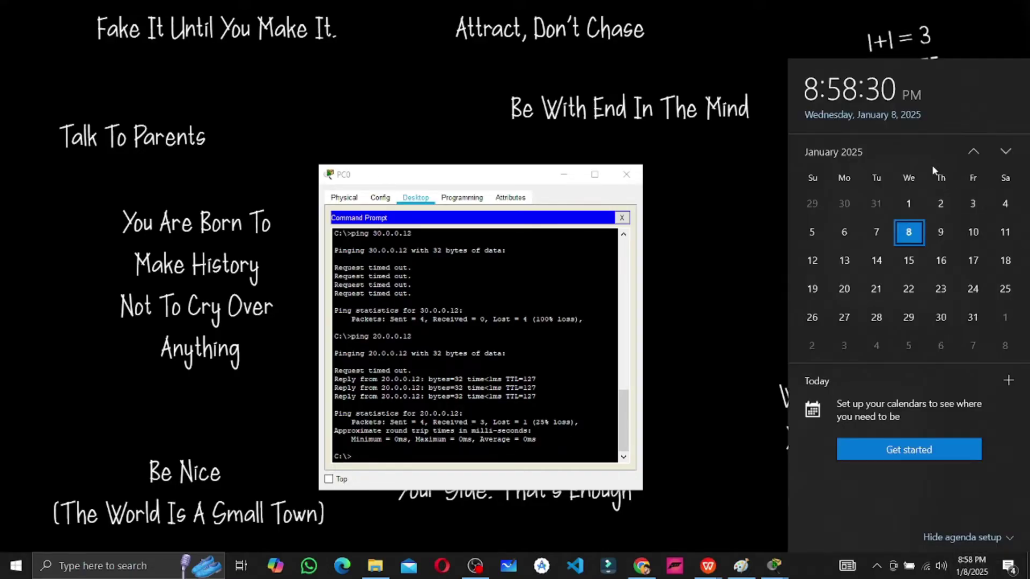
pyautogui.click(601, 250)
pyautogui.click(622, 218)
pyautogui.click(626, 175)
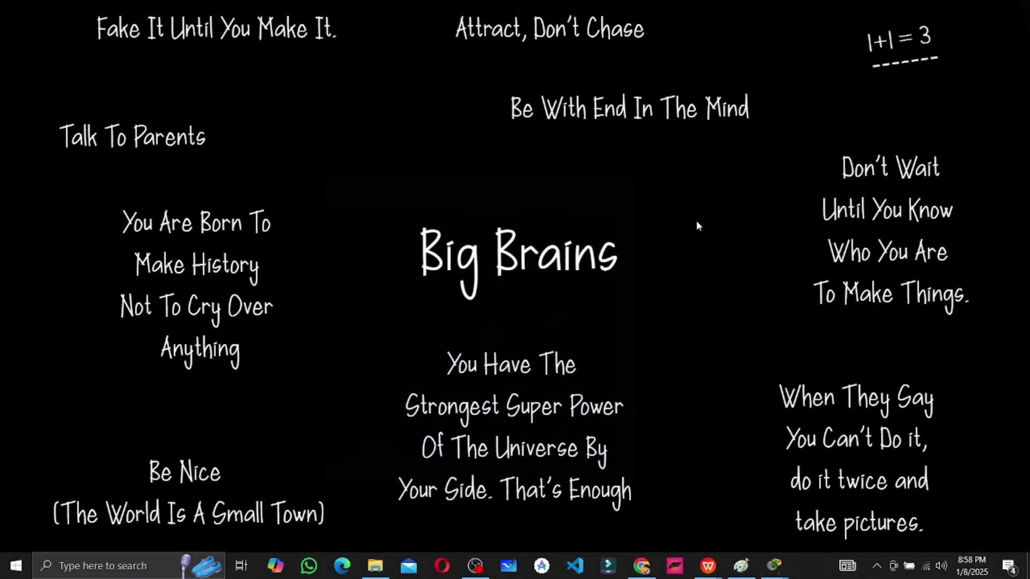
pyautogui.moveTo(771, 569)
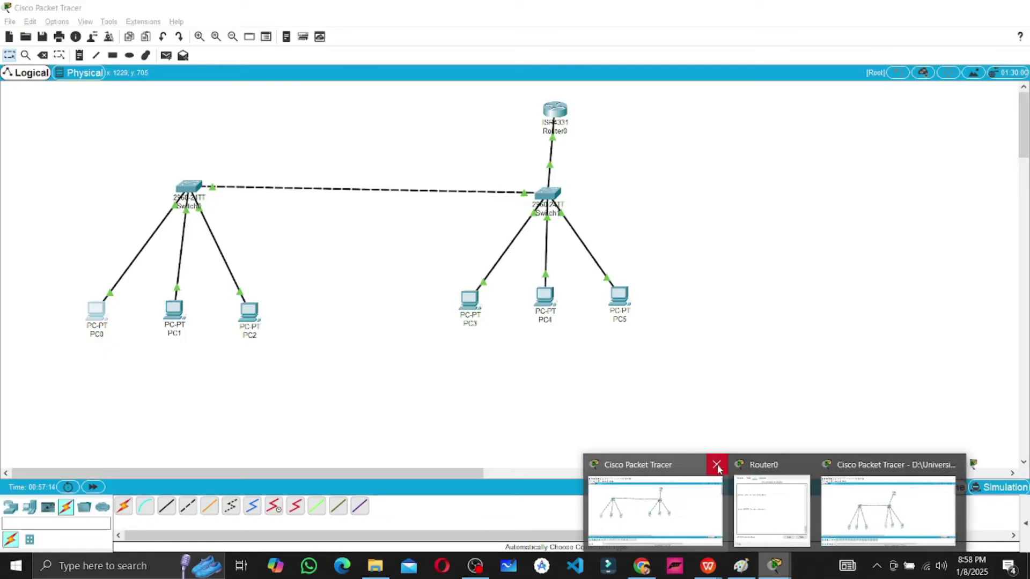
pyautogui.click(717, 463)
pyautogui.click(502, 291)
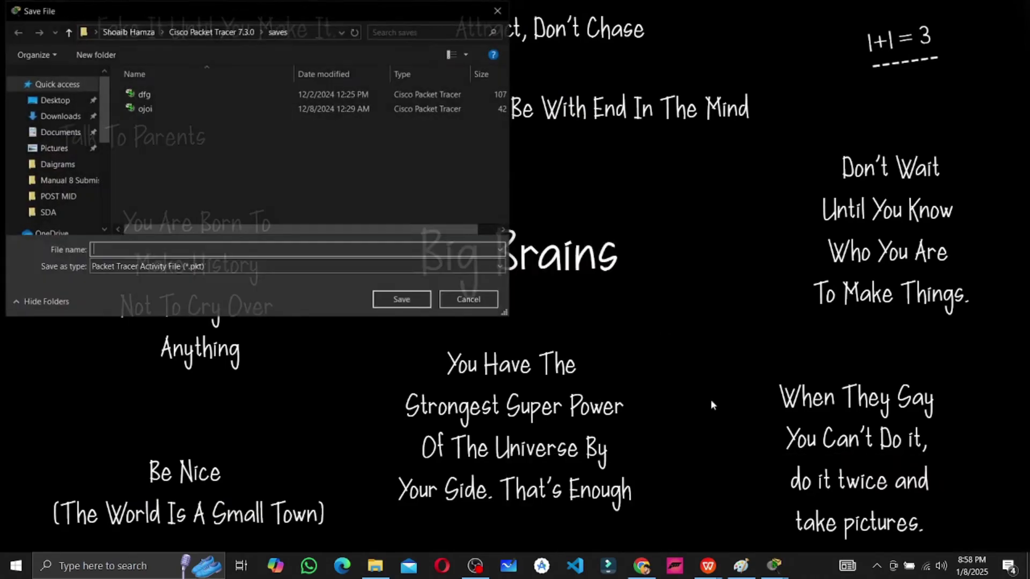
pyautogui.click(469, 300)
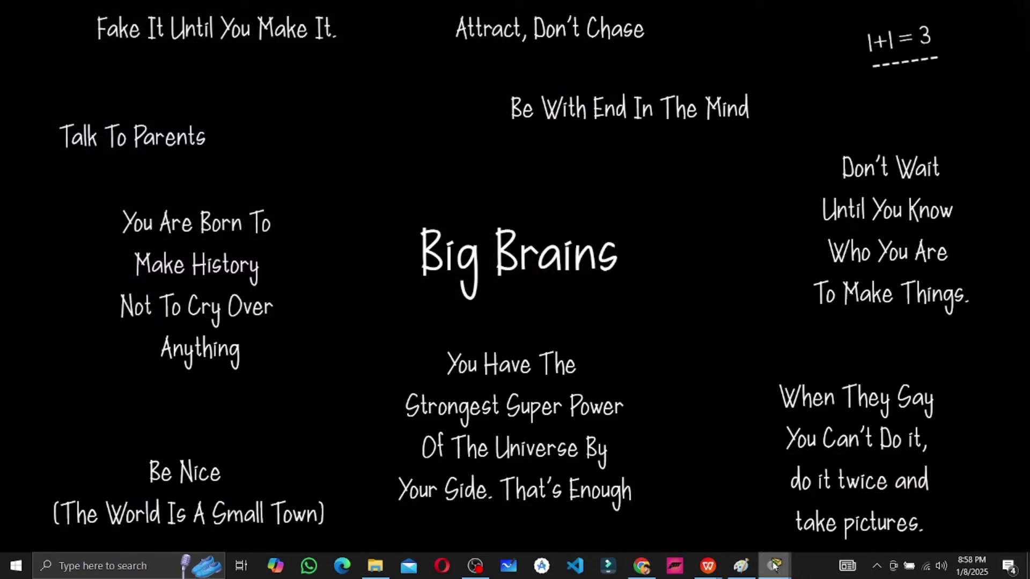
pyautogui.moveTo(774, 566)
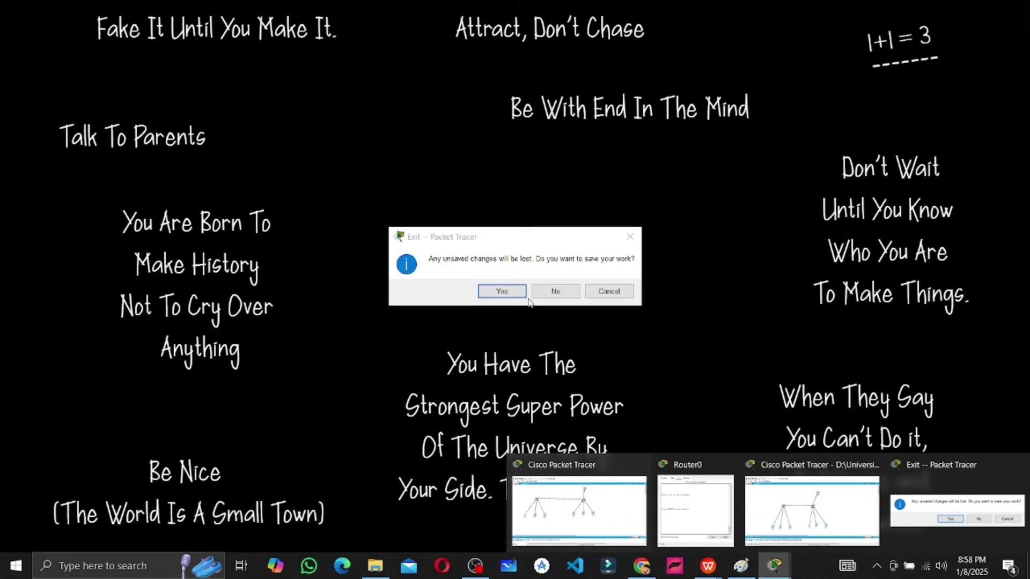
pyautogui.click(964, 510)
pyautogui.click(502, 293)
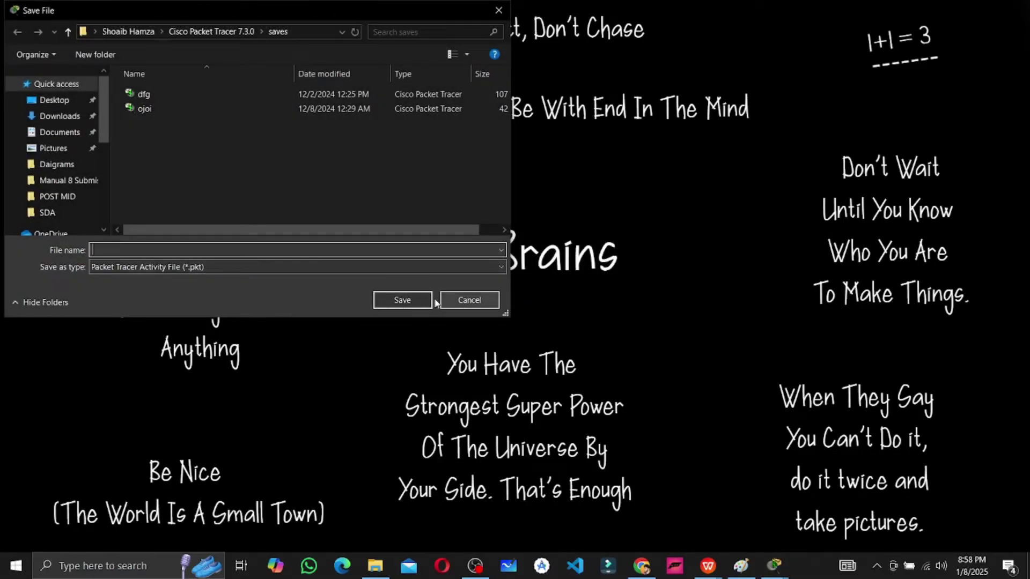
pyautogui.click(485, 300)
# Close both open Packet Tracer topologies, discarding their unsaved changes
pyautogui.moveTo(776, 569)
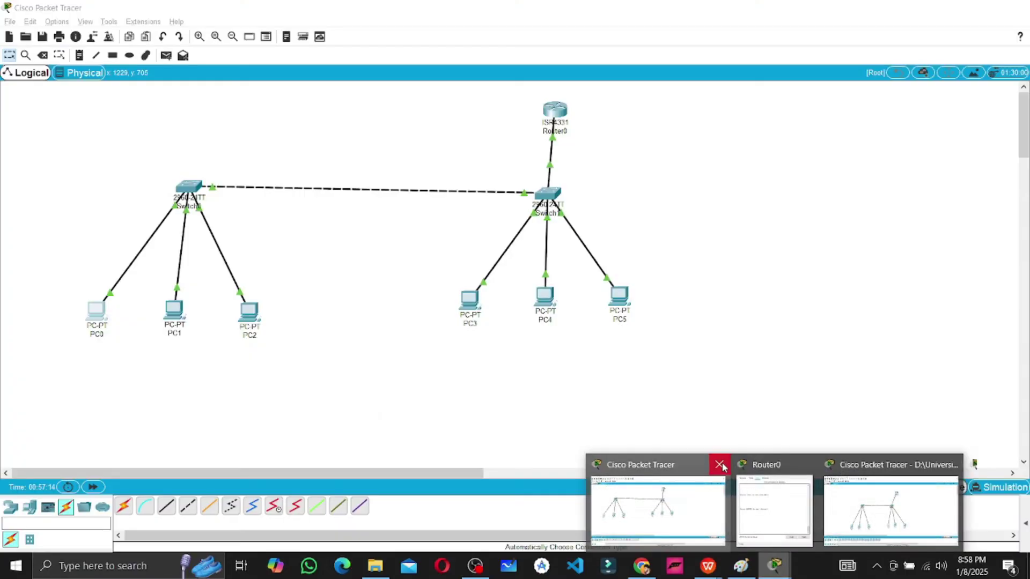
pyautogui.click(958, 509)
pyautogui.click(577, 293)
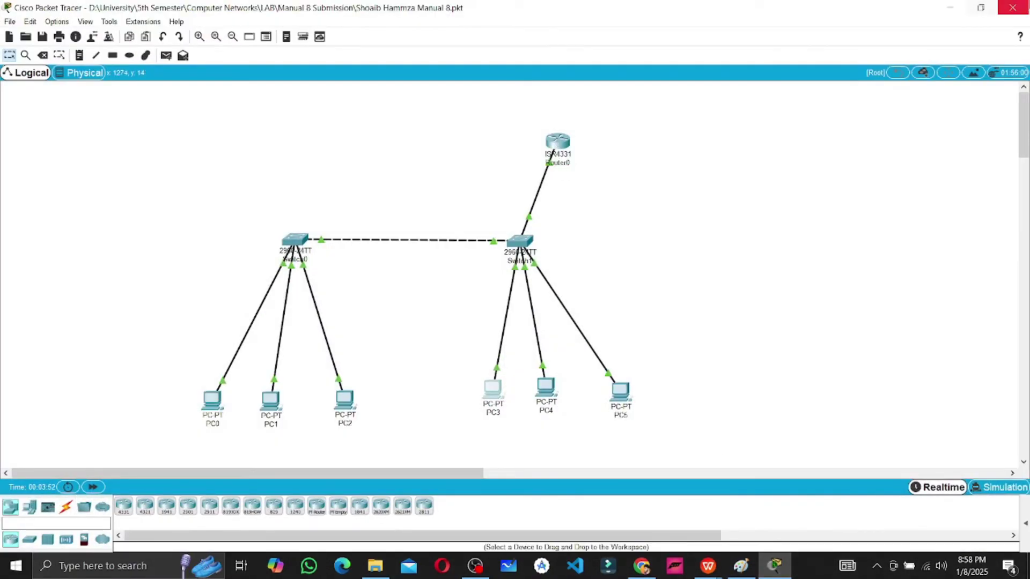
pyautogui.click(1013, 7)
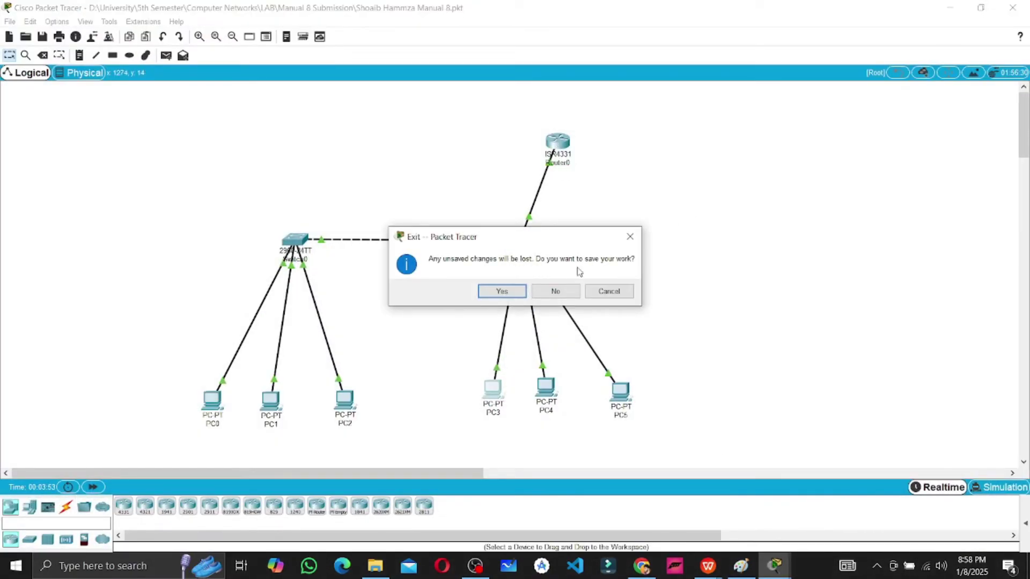
pyautogui.click(554, 292)
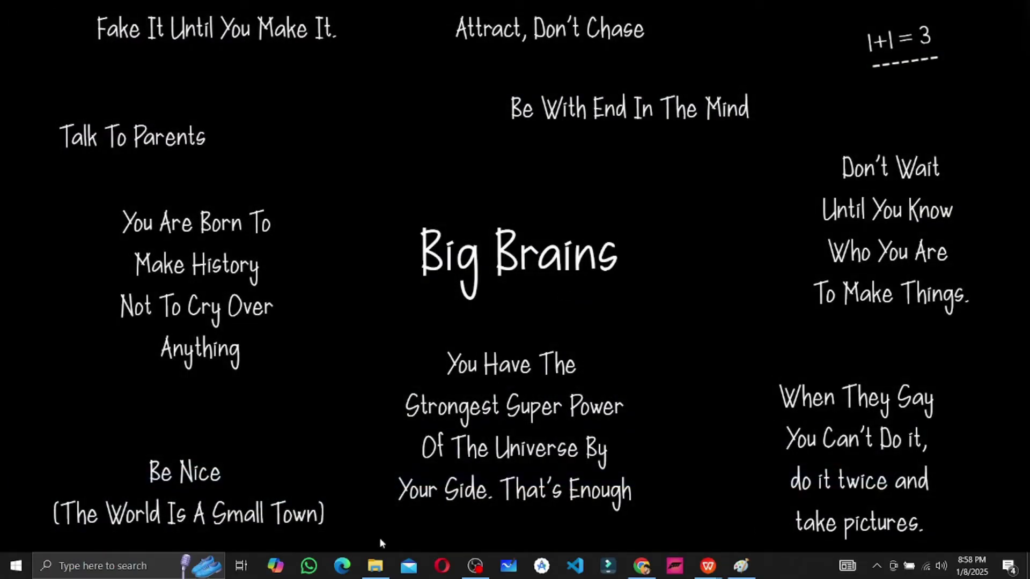
pyautogui.click(475, 567)
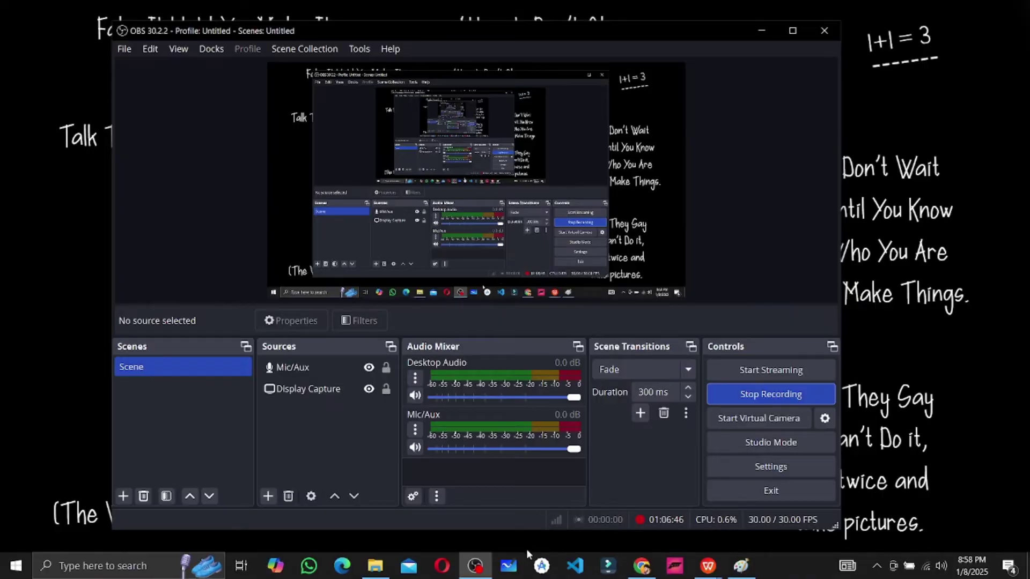
pyautogui.click(475, 566)
pyautogui.click(375, 566)
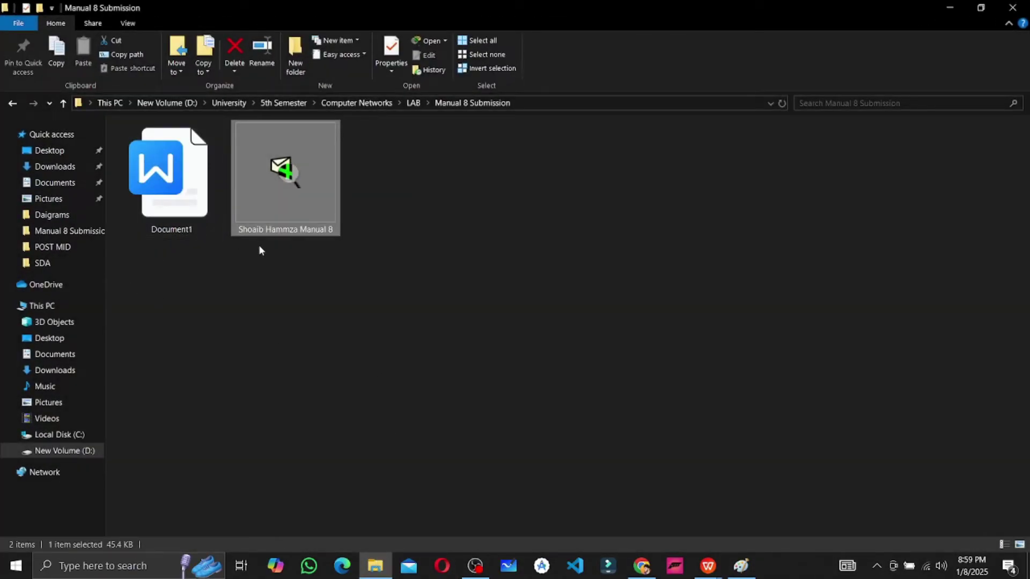
pyautogui.click(61, 152)
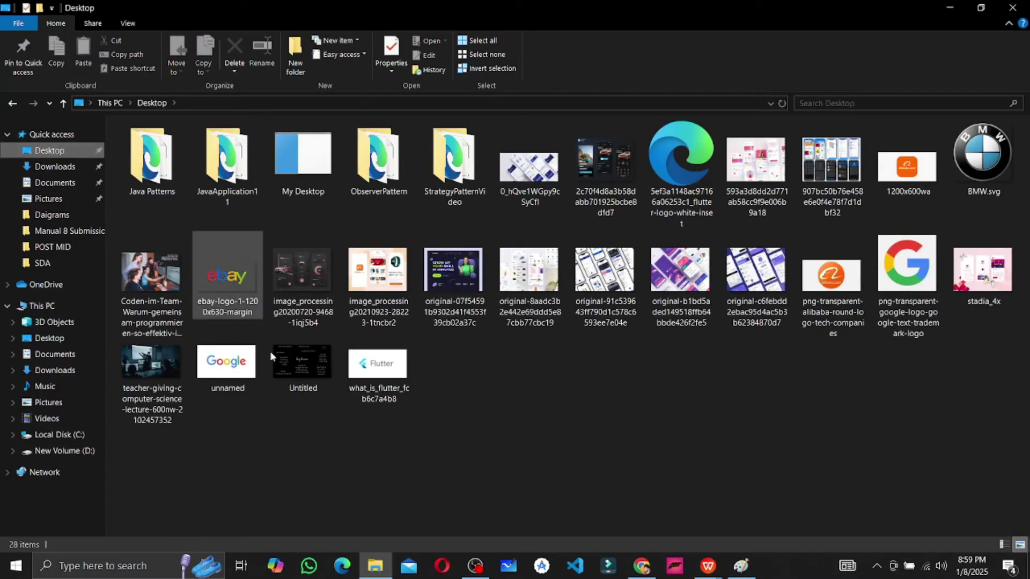
pyautogui.press('super+d')
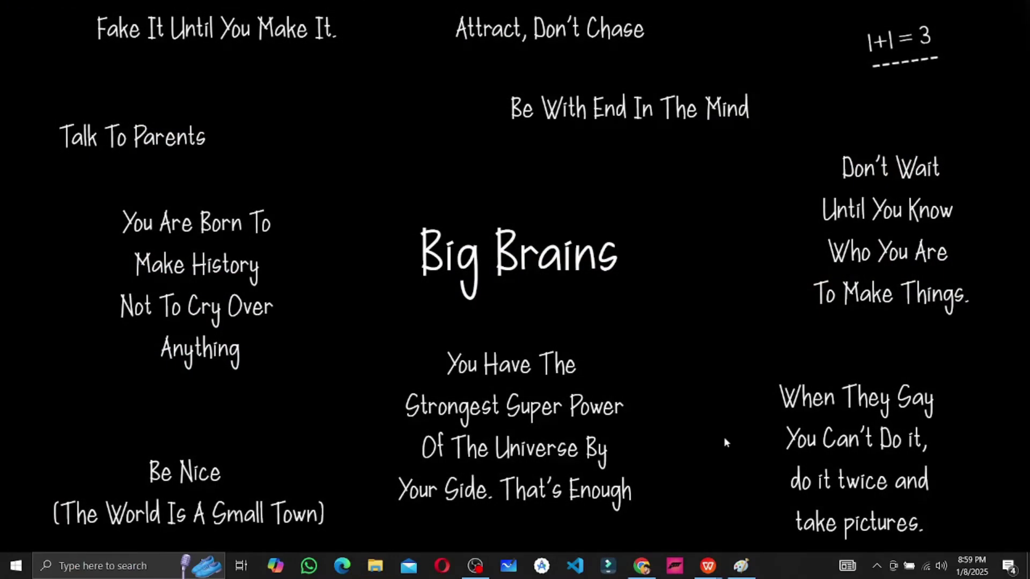
# Switch to Chrome and look over the Big Brains YouTube channel page, its course playlists, and its subscriber and video counts
pyautogui.click(644, 564)
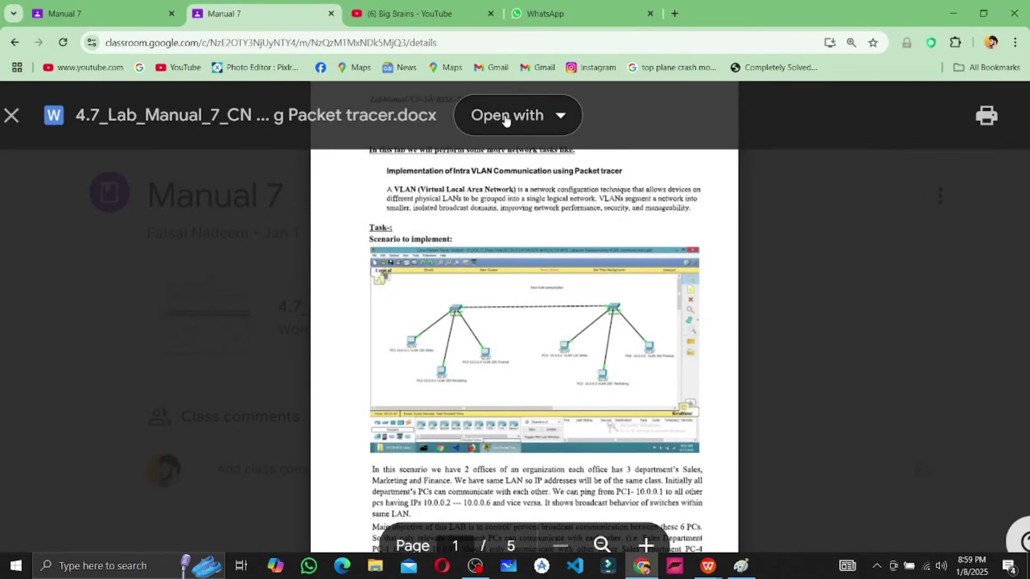
pyautogui.click(414, 15)
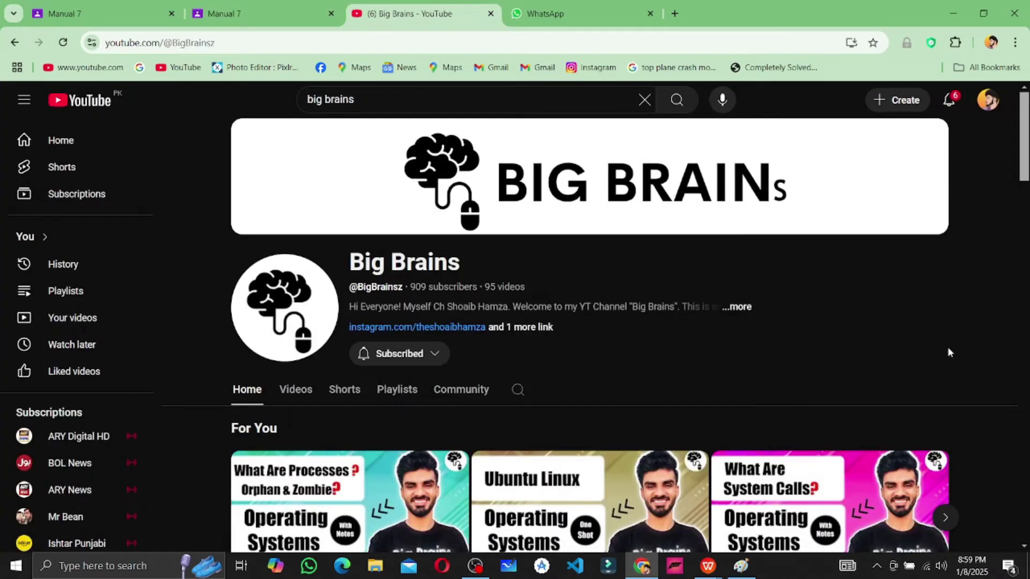
pyautogui.scroll(-10, 948, 351)
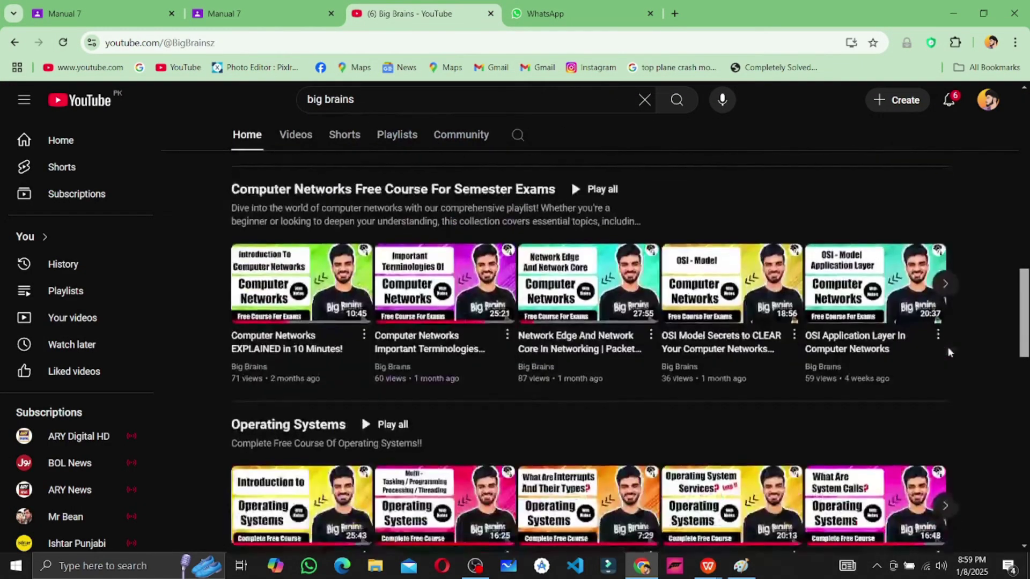
pyautogui.scroll(15, 947, 352)
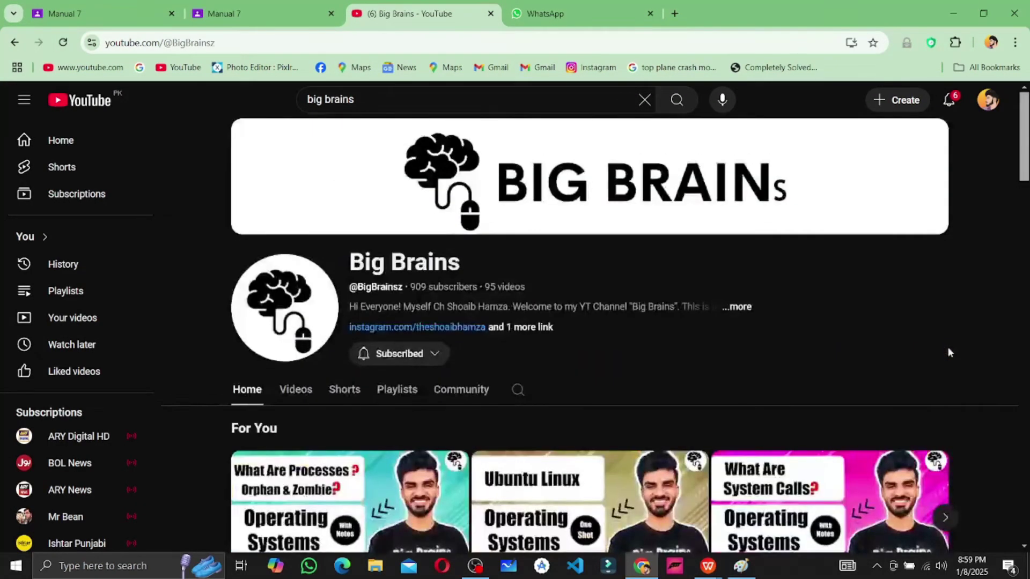
pyautogui.tripleClick(440, 289)
pyautogui.click(510, 283)
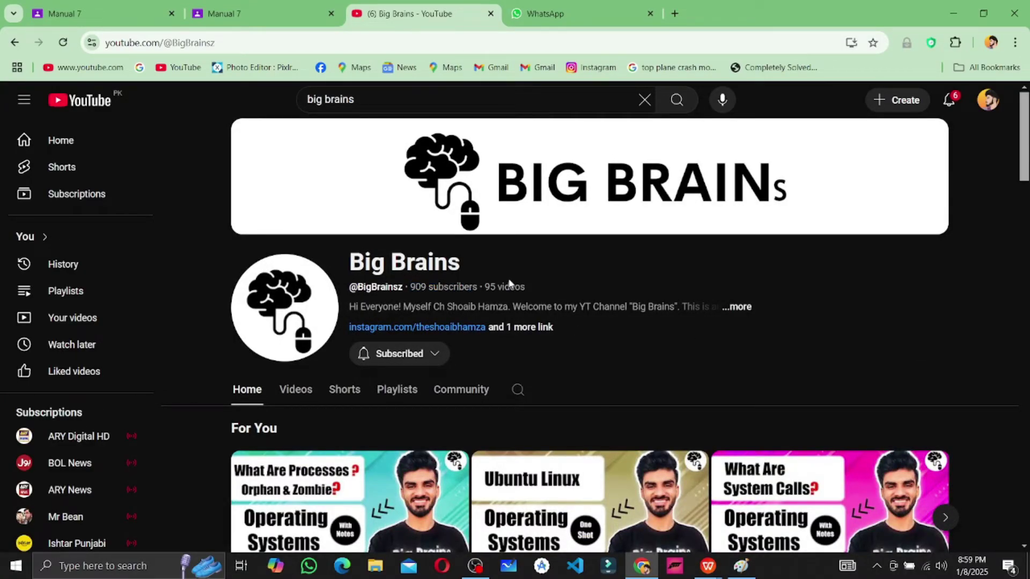
pyautogui.tripleClick(505, 287)
pyautogui.click(541, 284)
# Search Google in a new tab for "who invented the blub" and open the Thomas Edison result
pyautogui.click(675, 13)
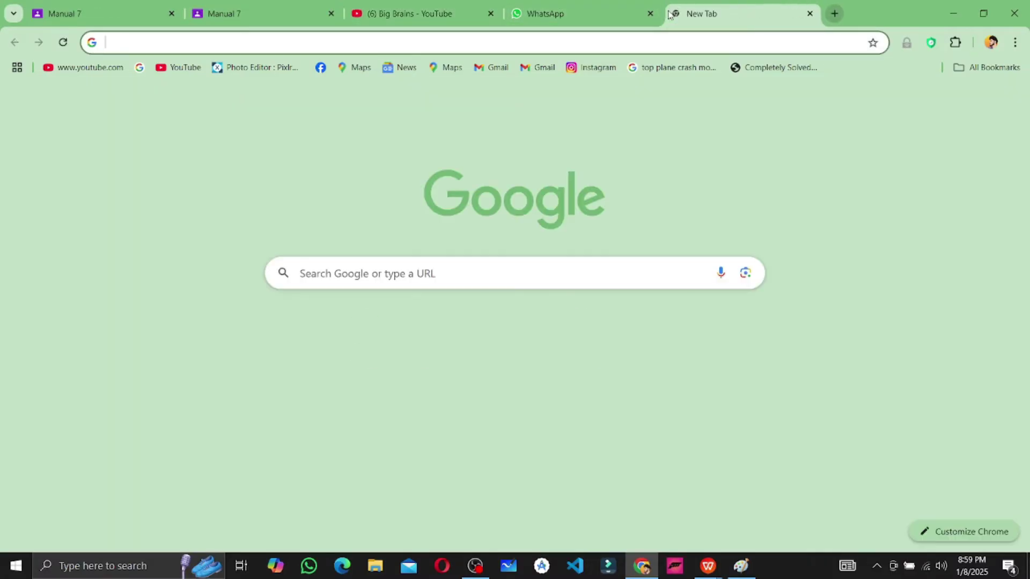
pyautogui.write('who inv')
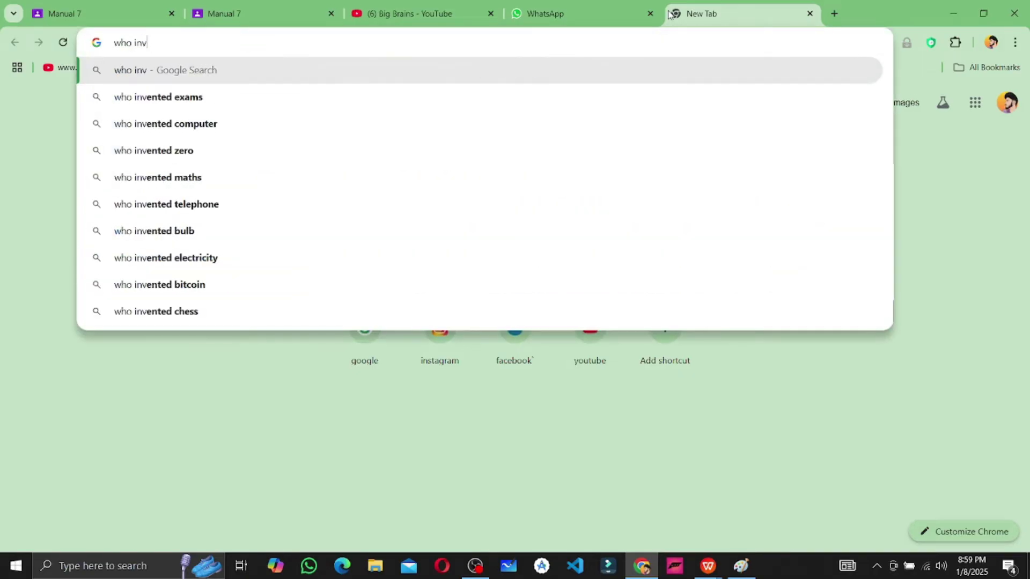
pyautogui.write('ented the bl')
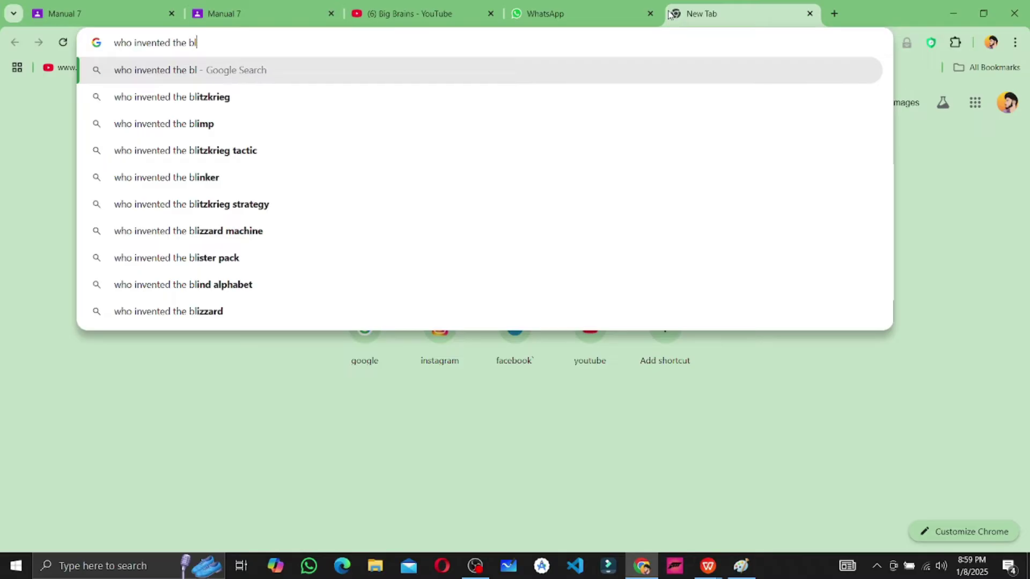
pyautogui.write('ub')
pyautogui.press('Return')
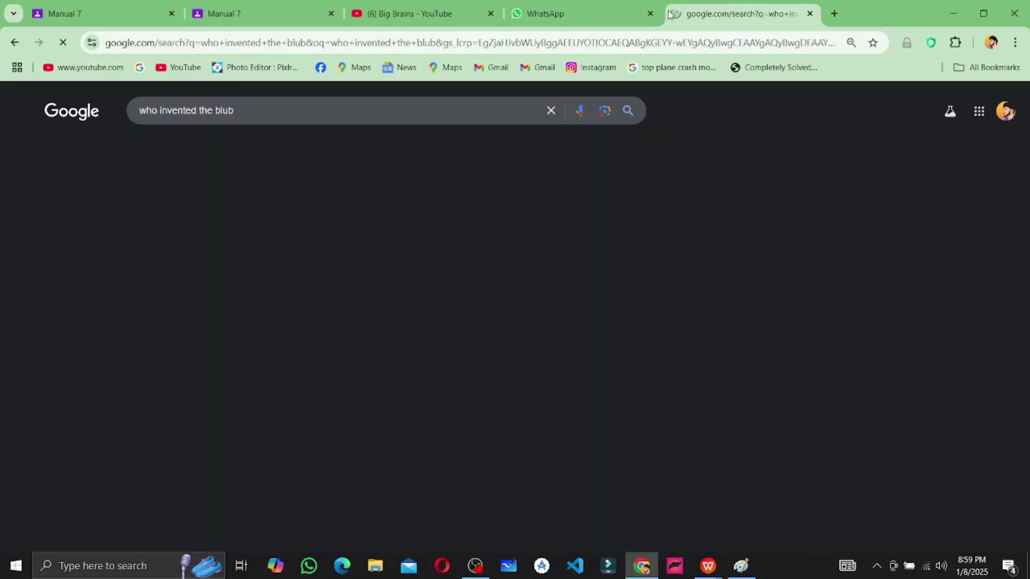
pyautogui.click(190, 260)
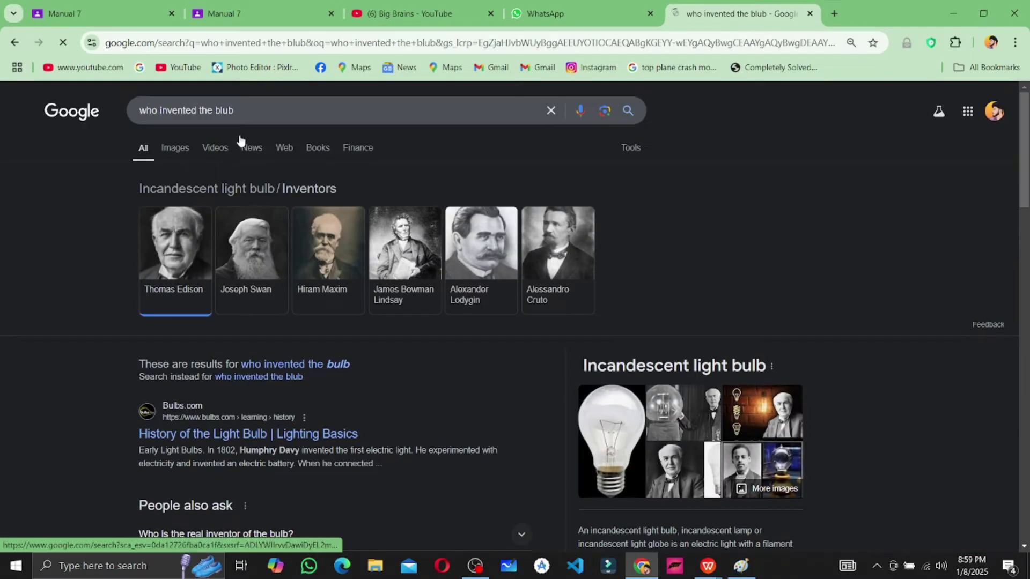
# Extend the Thomas Edison query to search for "how many times Thomas Edison failed"
pyautogui.click(256, 113)
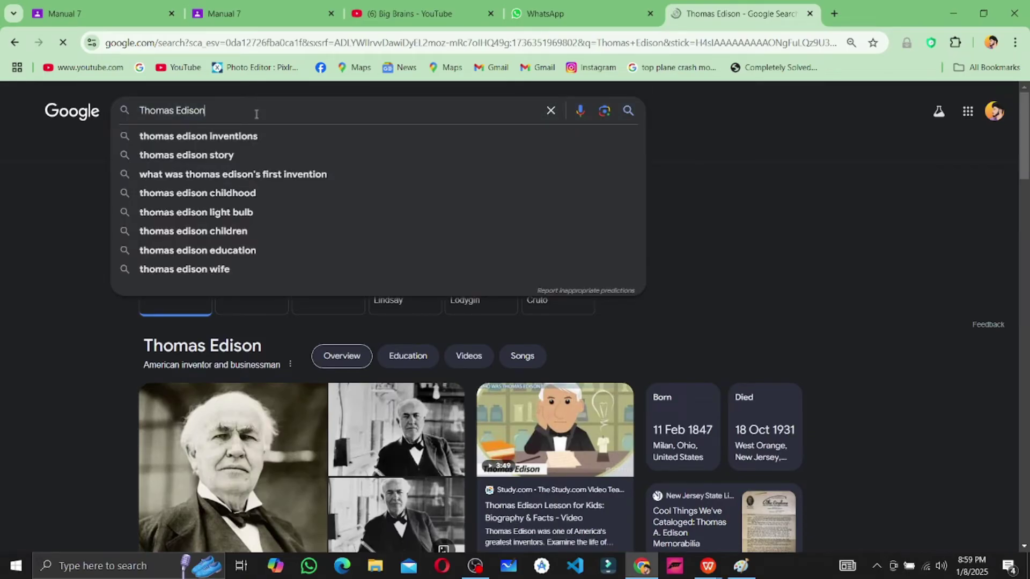
pyautogui.press('Home')
pyautogui.write('how many tim')
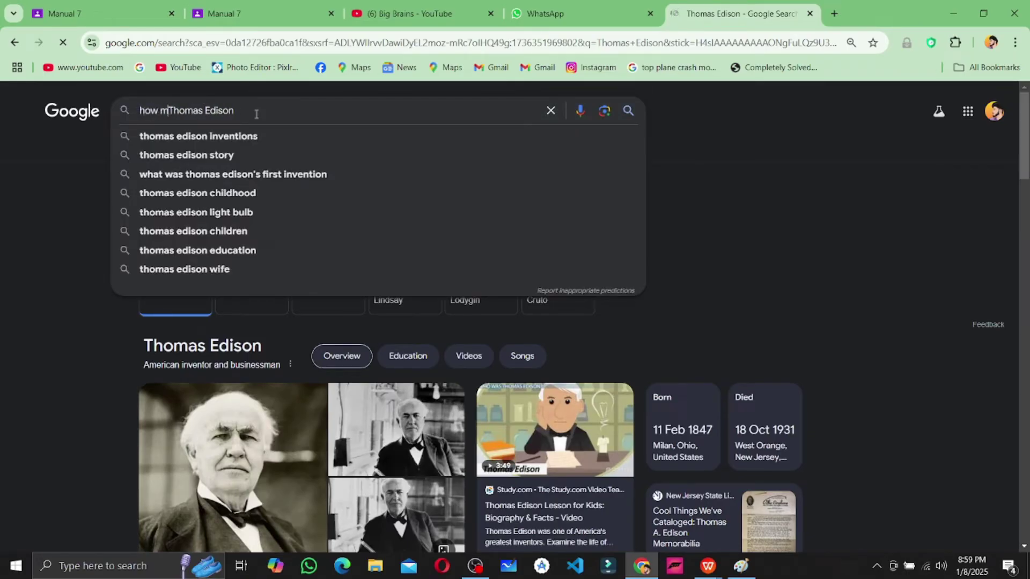
pyautogui.write('es')
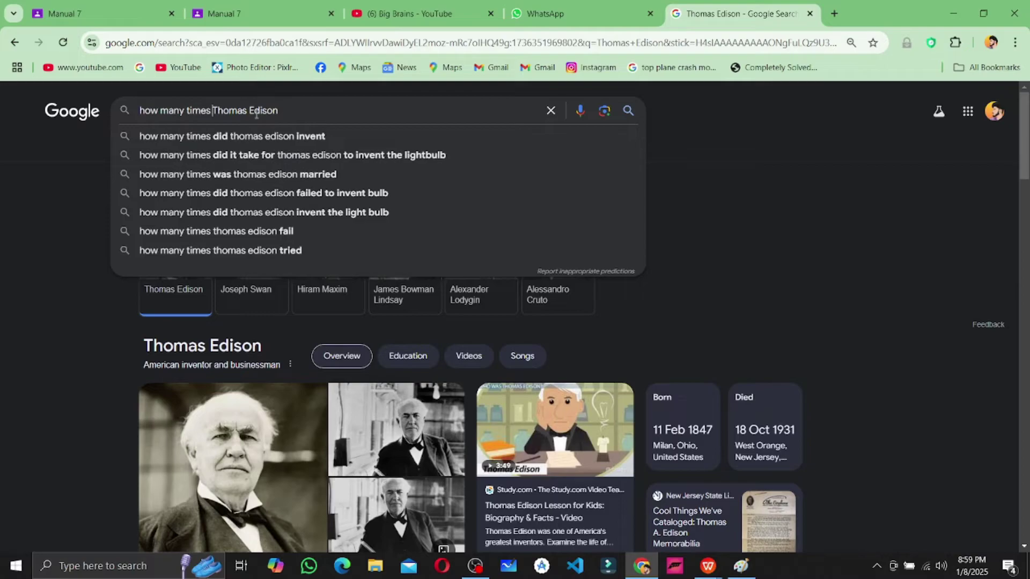
pyautogui.press('End')
pyautogui.write('failed')
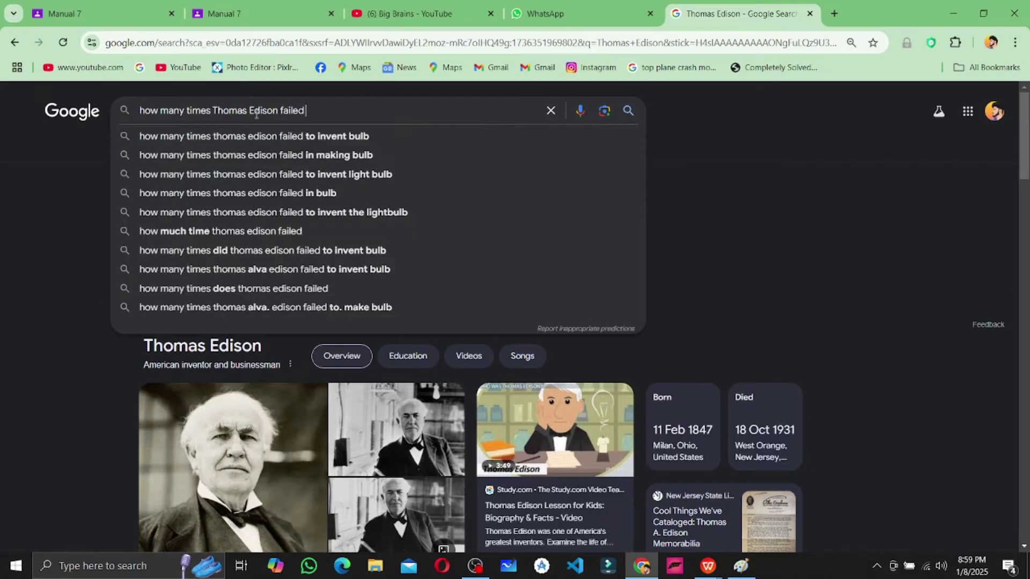
pyautogui.press('Return')
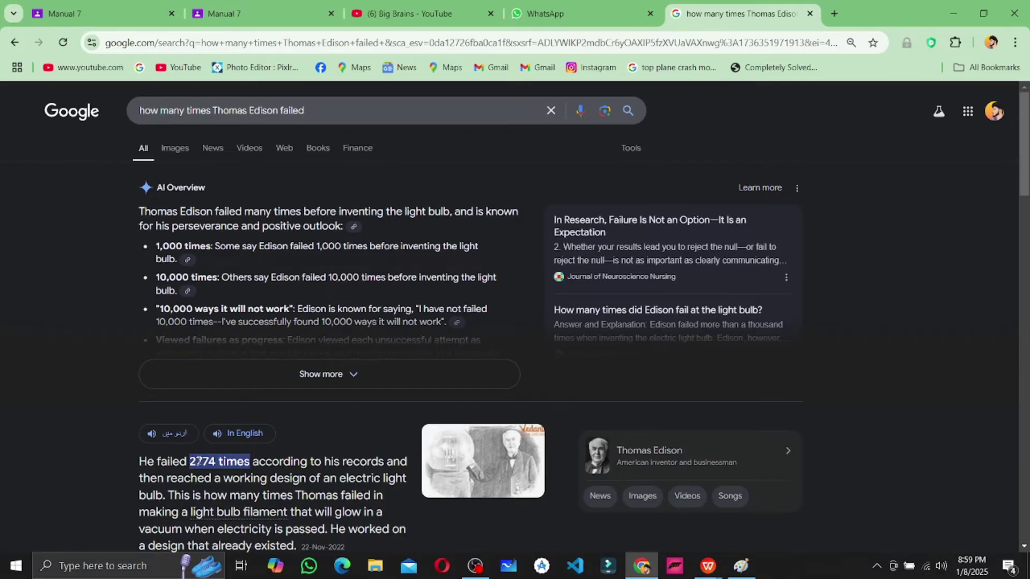
# Search the suggested query "how many times thomas edison failed to invent bulb" and read the expanded AI overview
pyautogui.click(346, 113)
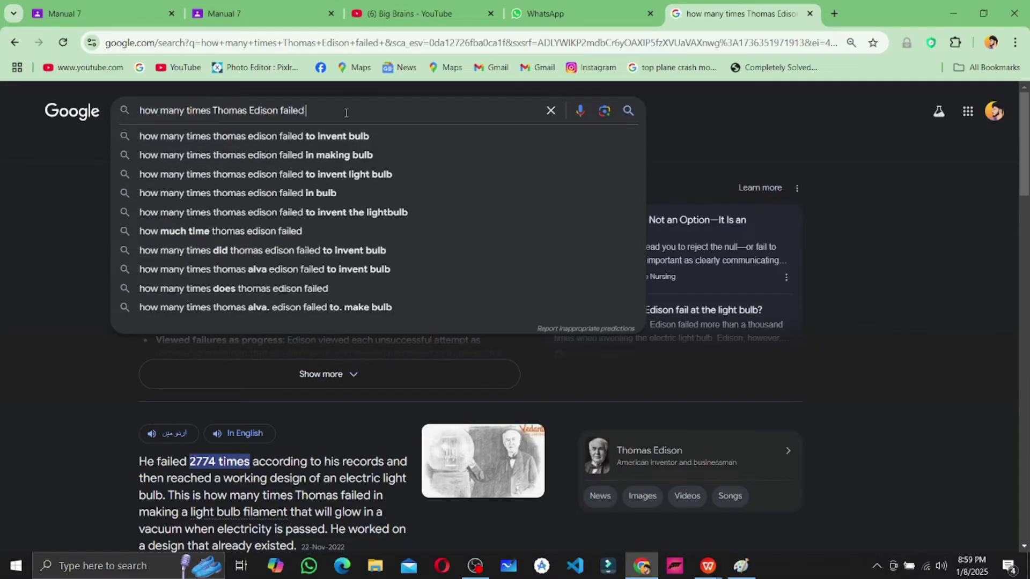
pyautogui.press('Down')
pyautogui.press('Return')
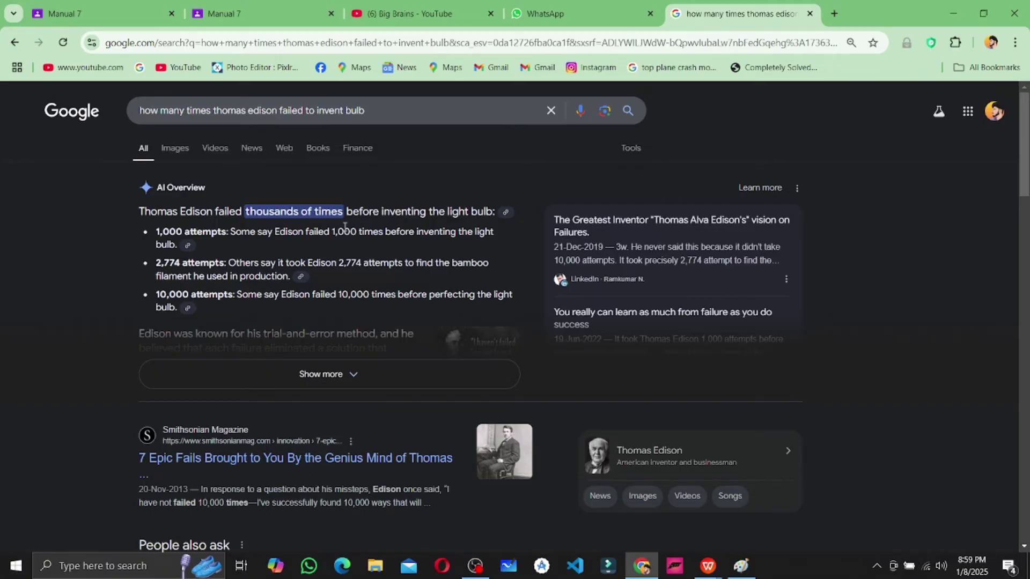
pyautogui.click(358, 385)
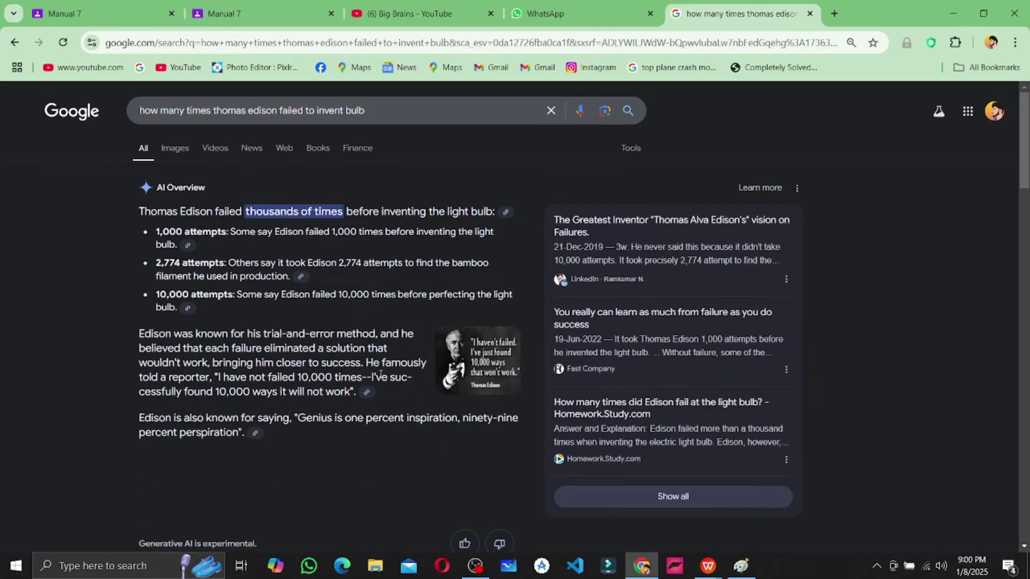
pyautogui.doubleClick(244, 392)
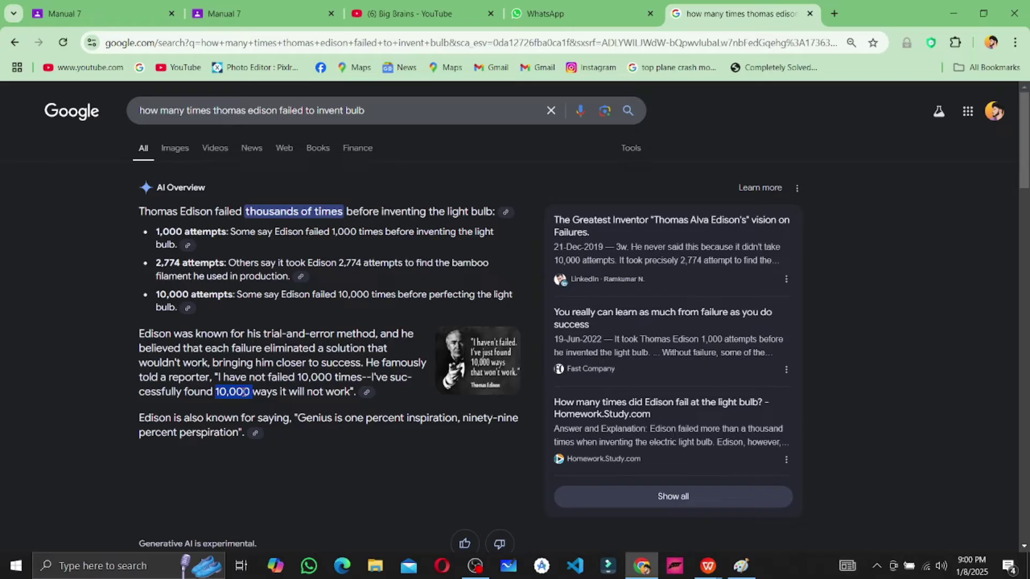
pyautogui.scroll(-1, 289, 371)
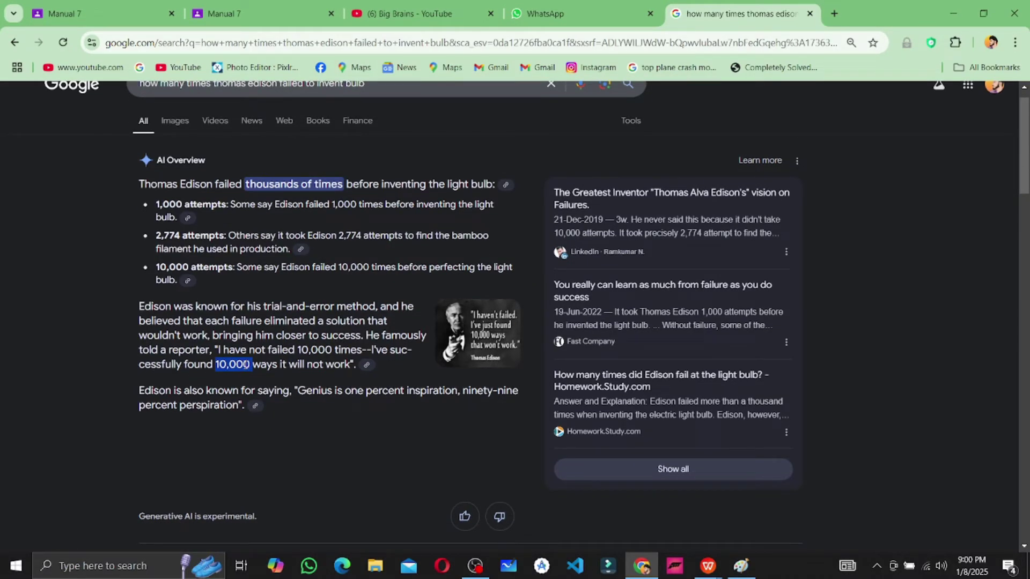
# Examine the Edison quote in the AI overview and show the image results for the bulb query
pyautogui.tripleClick(322, 364)
pyautogui.click(387, 339)
pyautogui.scroll(1, 387, 339)
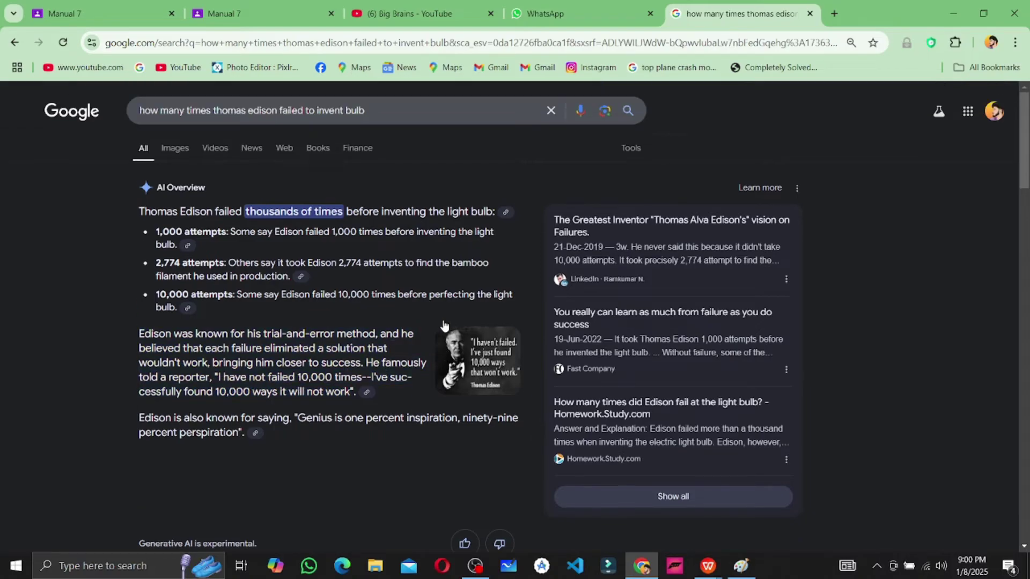
pyautogui.click(177, 150)
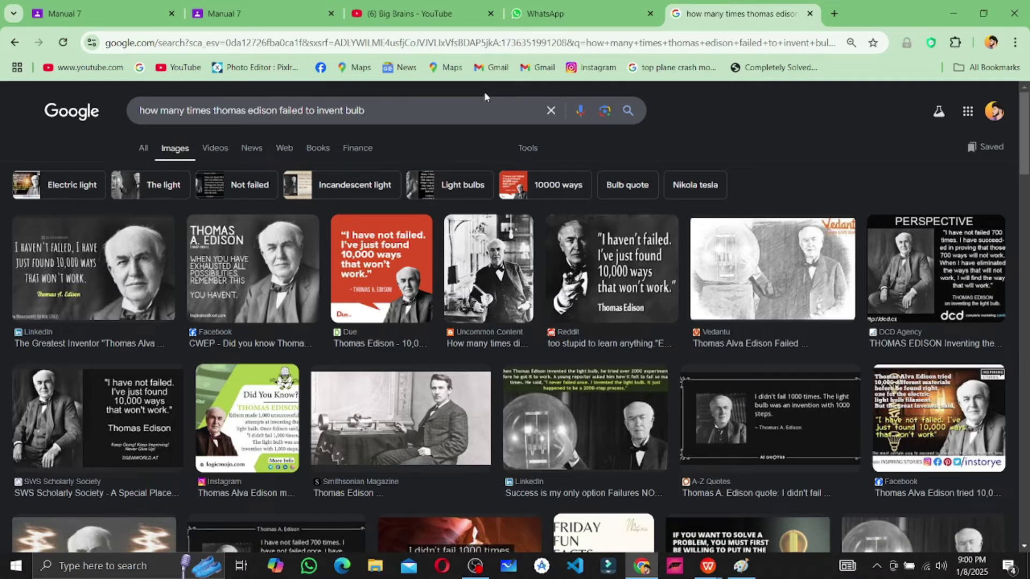
# Switch back to the Big Brains YouTube channel and examine its video count and listed course videos
pyautogui.click(423, 20)
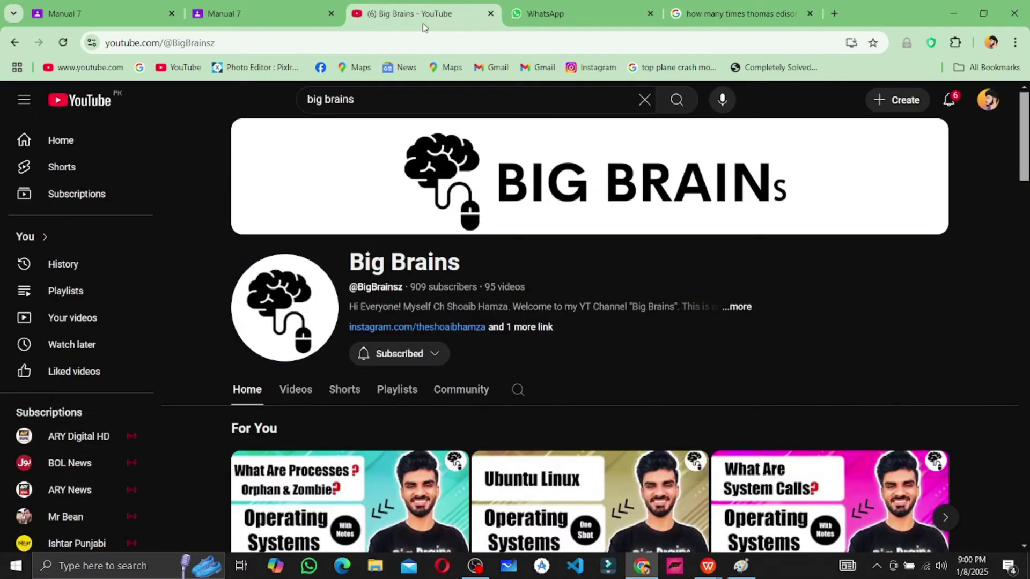
pyautogui.doubleClick(498, 288)
pyautogui.tripleClick(498, 288)
pyautogui.click(536, 275)
pyautogui.scroll(-15, 699, 374)
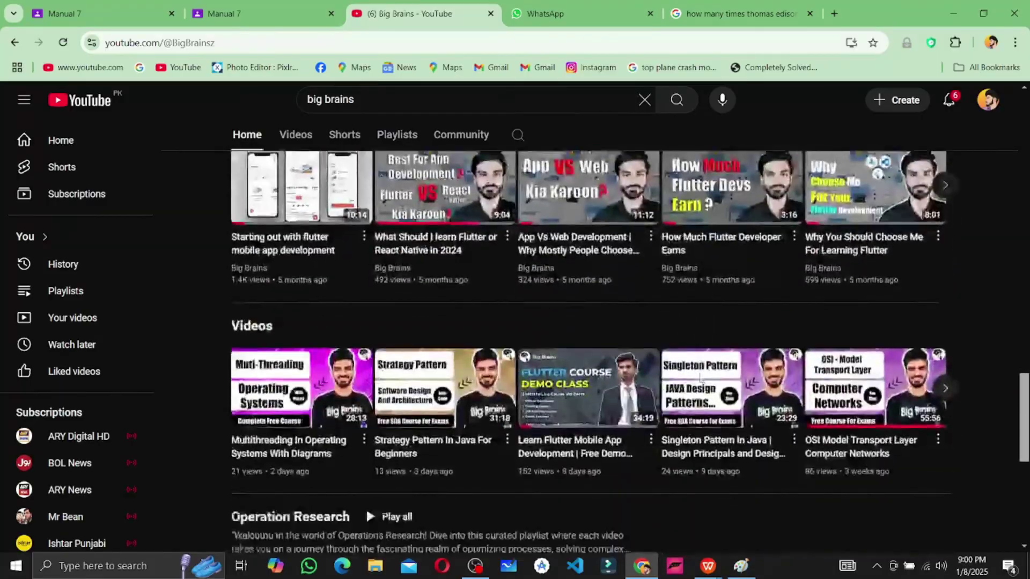
pyautogui.scroll(15, 700, 377)
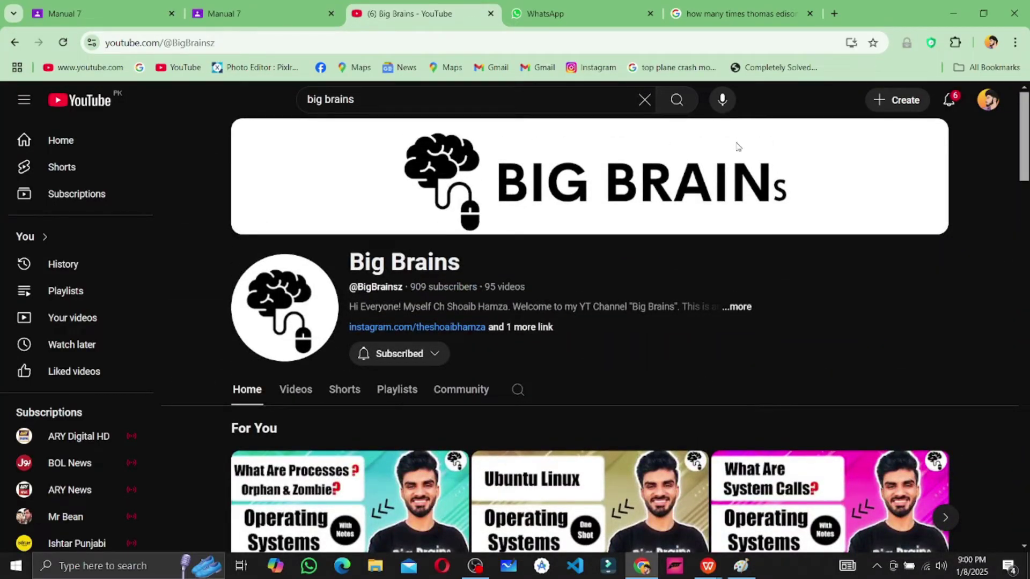
# Return to the Edison image results and view the Reddit "I haven't failed" quote image up close
pyautogui.click(747, 12)
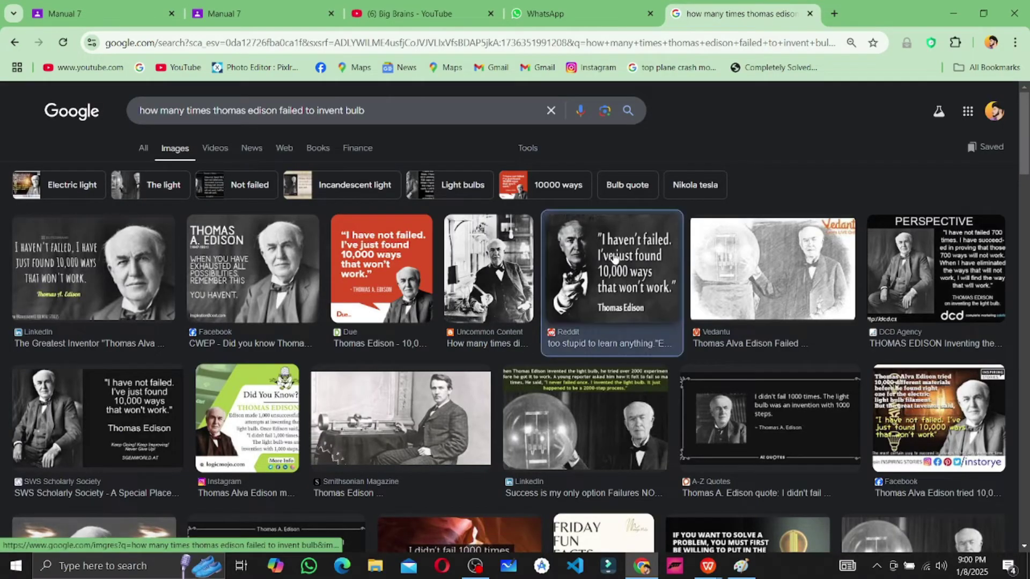
pyautogui.click(648, 251)
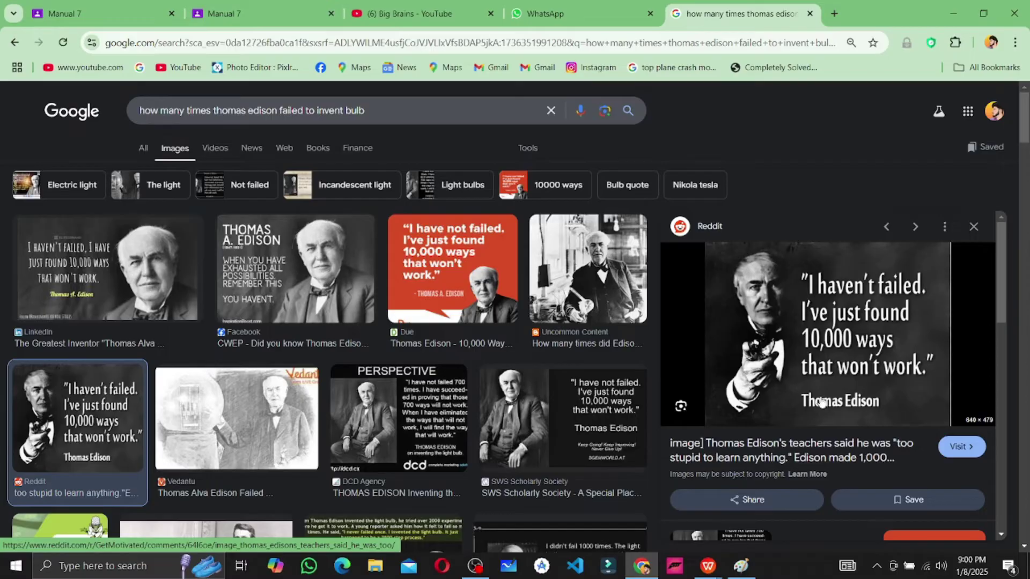
pyautogui.keyDown('ctrl'); pyautogui.scroll(1, 850, 331); pyautogui.keyUp('ctrl')
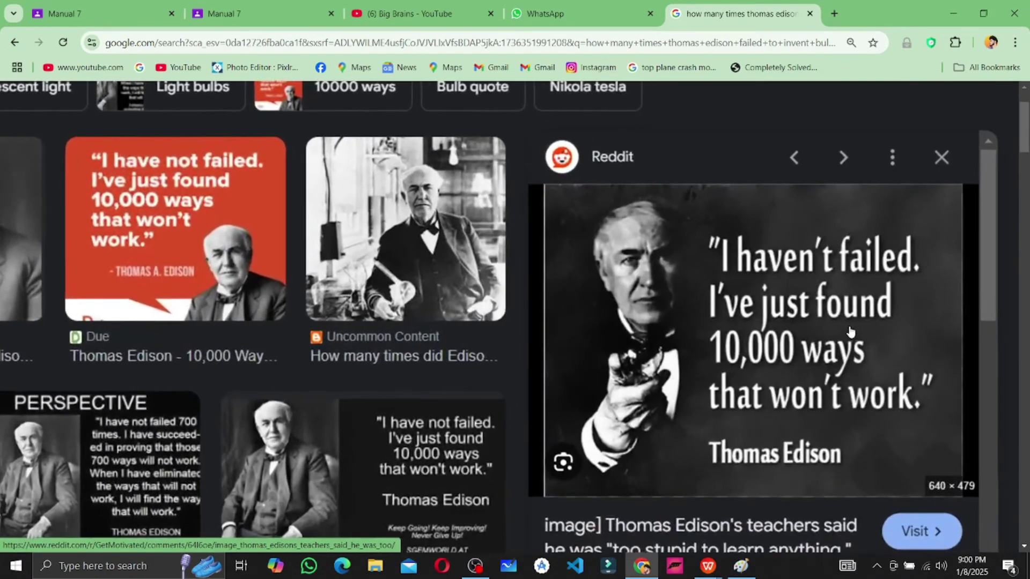
pyautogui.keyDown('ctrl'); pyautogui.scroll(-2, 851, 331); pyautogui.keyUp('ctrl')
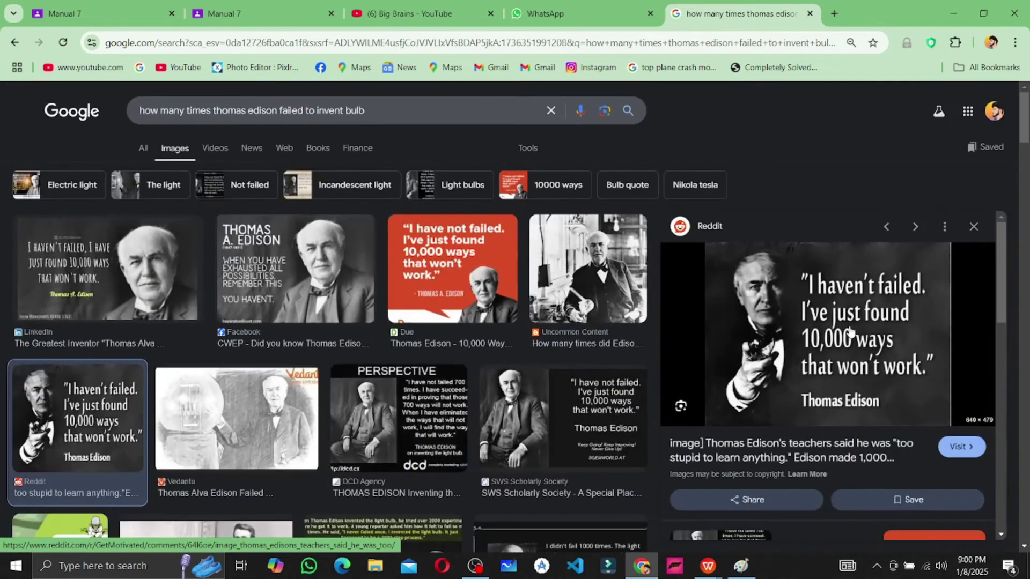
# Go back to the Big Brains channel page and compare its video total with the Flutter and Operating Systems playlists
pyautogui.click(472, 13)
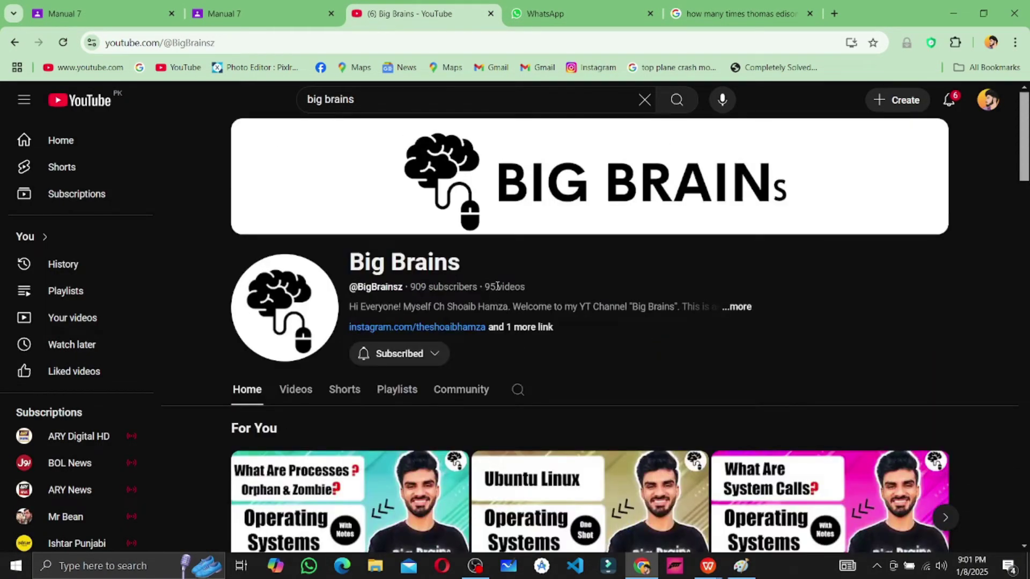
pyautogui.tripleClick(496, 286)
pyautogui.scroll(-10, 750, 398)
pyautogui.scroll(-15, 750, 401)
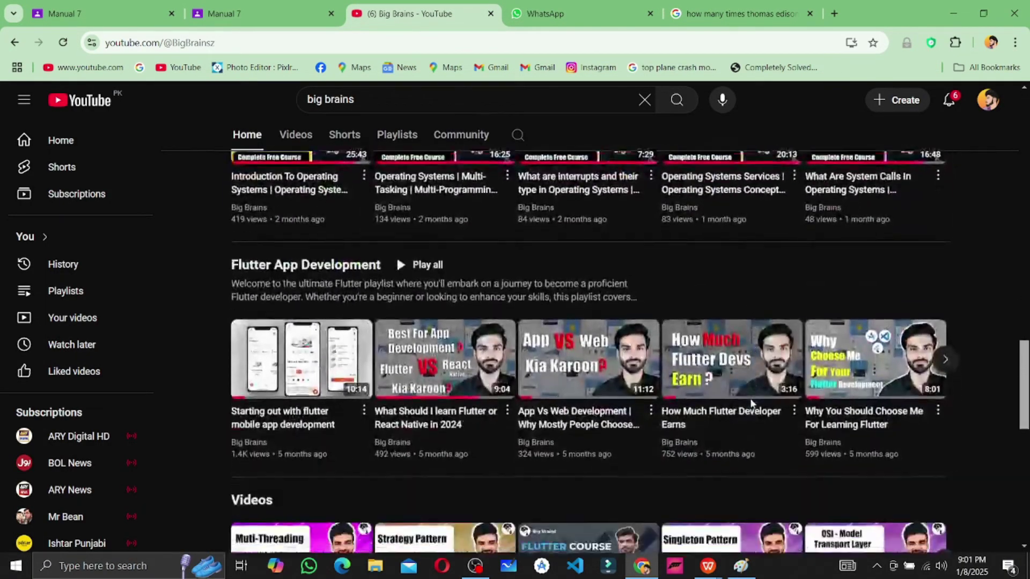
pyautogui.scroll(20, 751, 404)
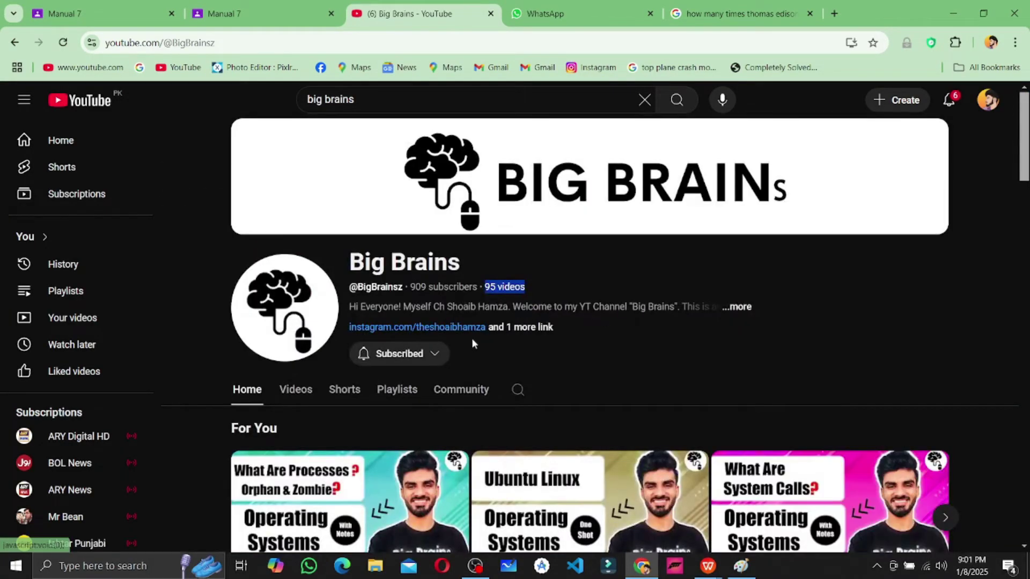
# View the Big Brains channel's About details and open its website link bigbrainss.com
pyautogui.click(532, 327)
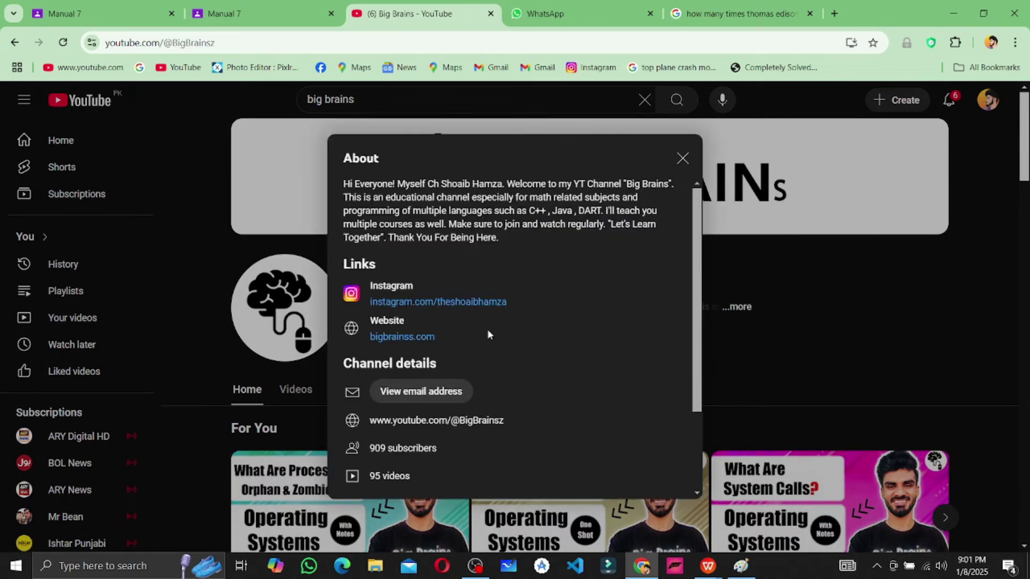
pyautogui.scroll(-3, 487, 333)
pyautogui.click(389, 228)
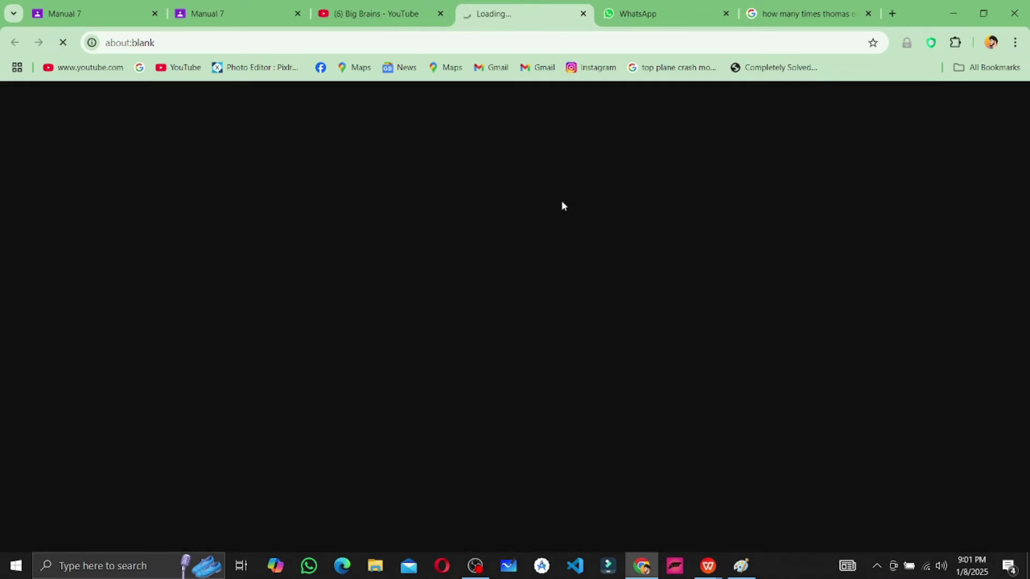
# Check the channel's join date in the About details and close them
pyautogui.click(384, 14)
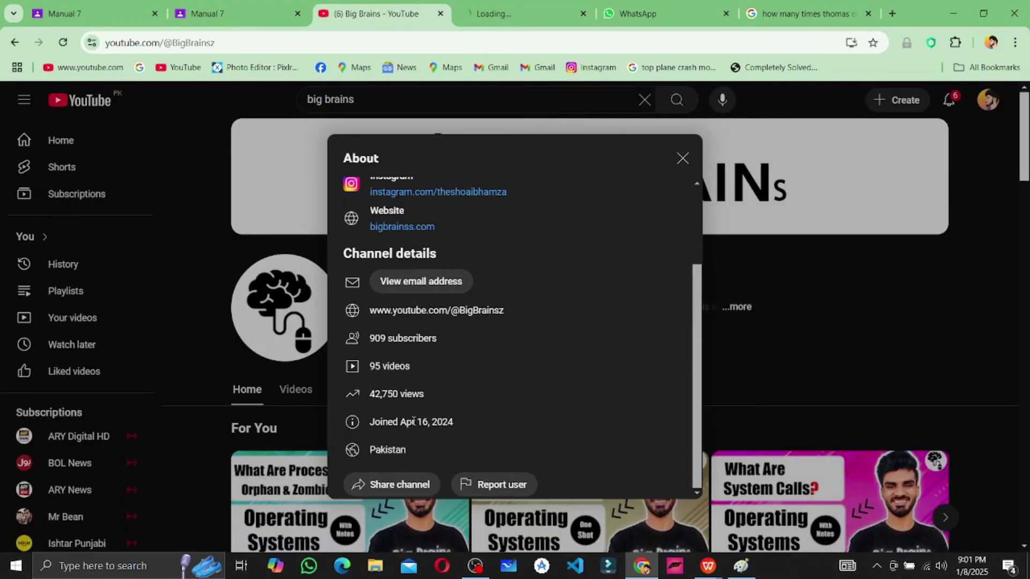
pyautogui.moveTo(413, 422); pyautogui.dragTo(453, 424)
pyautogui.click(452, 425)
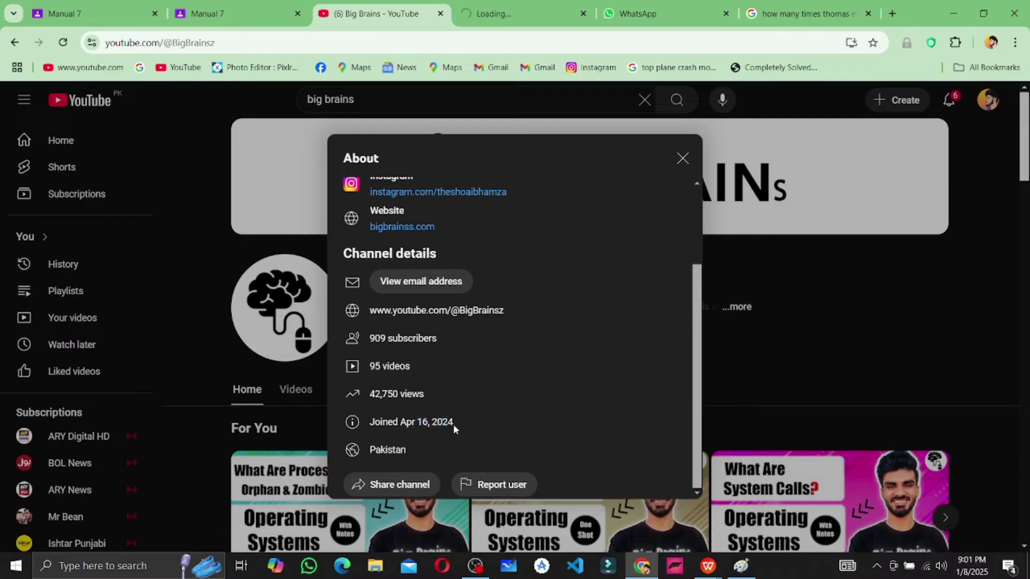
pyautogui.click(849, 326)
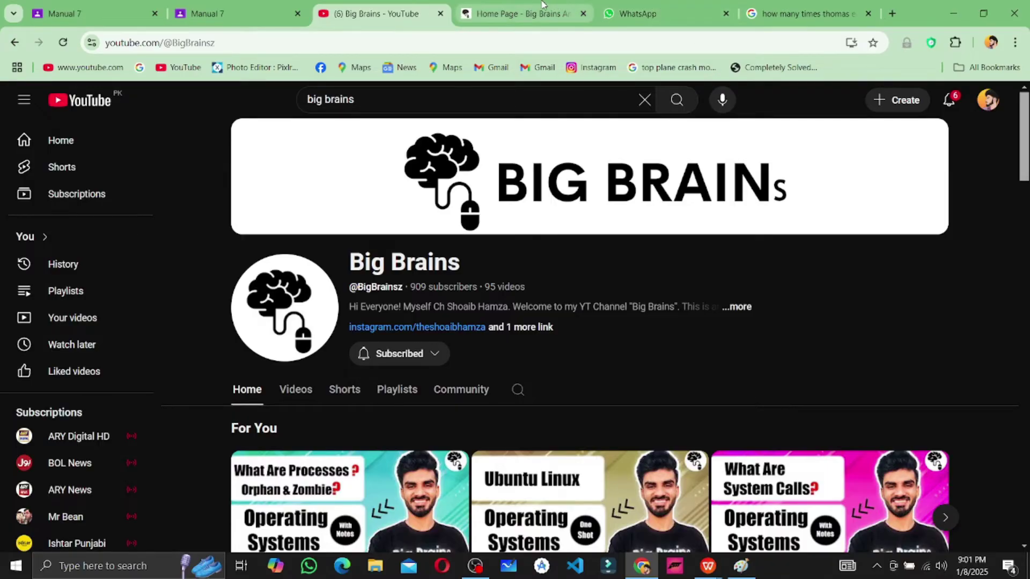
# Look over the Big Brains website's home page with its course notes and enrollment links
pyautogui.click(515, 14)
pyautogui.scroll(-3, 616, 293)
pyautogui.scroll(3, 616, 293)
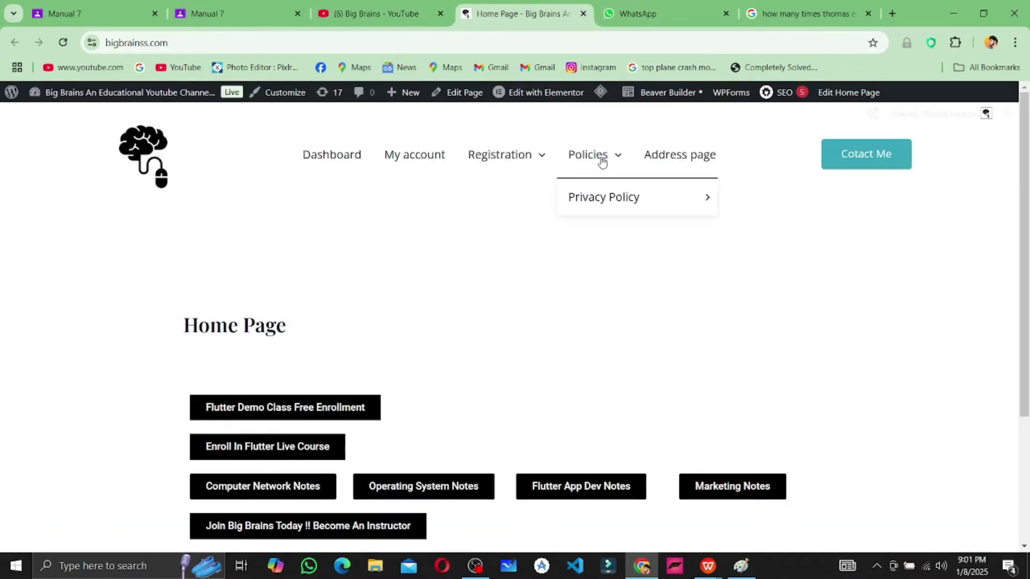
# Skim the Big Brains channel's playlists once more and minimize the browser window
pyautogui.click(391, 12)
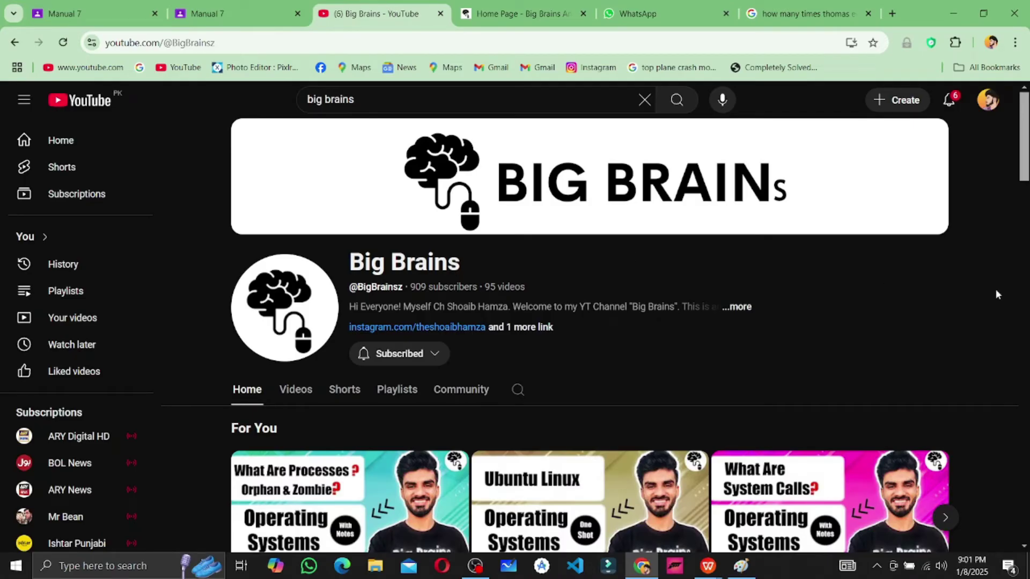
pyautogui.scroll(-10, 997, 290)
pyautogui.scroll(-2, 997, 289)
pyautogui.scroll(10, 997, 289)
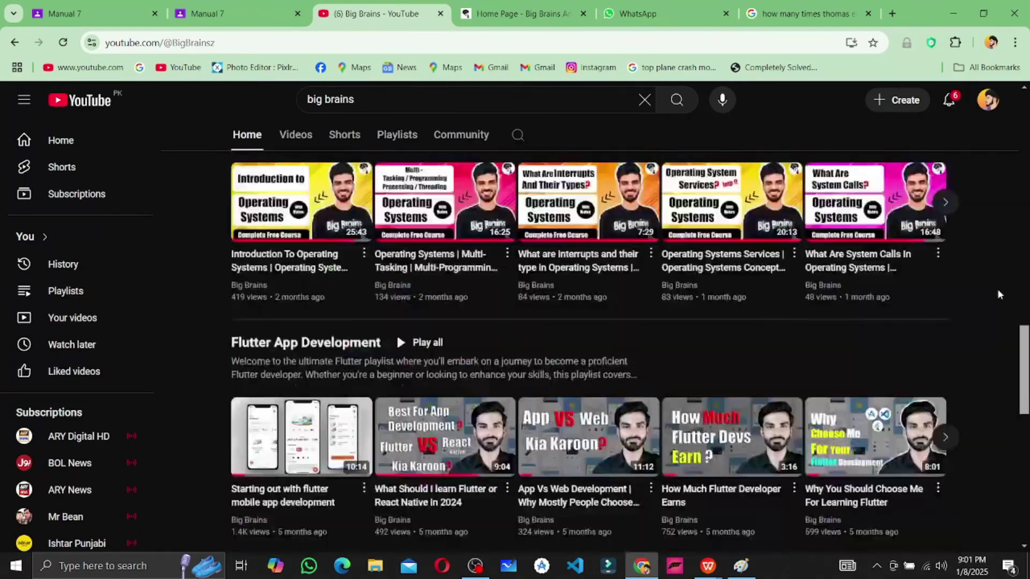
pyautogui.click(954, 10)
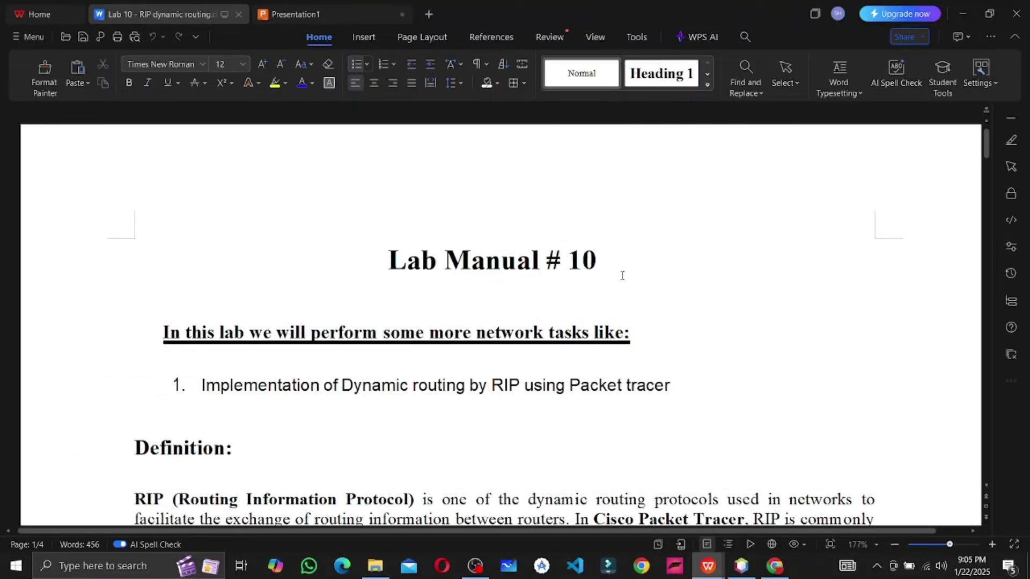
# Check the current date in the system calendar and return to the Lab Manual # 10 document
pyautogui.moveTo(986, 142)
pyautogui.mouseDown()
pyautogui.moveTo(974, 489)
pyautogui.moveTo(987, 365)
pyautogui.moveTo(980, 139)
pyautogui.mouseUp()
pyautogui.click(972, 566)
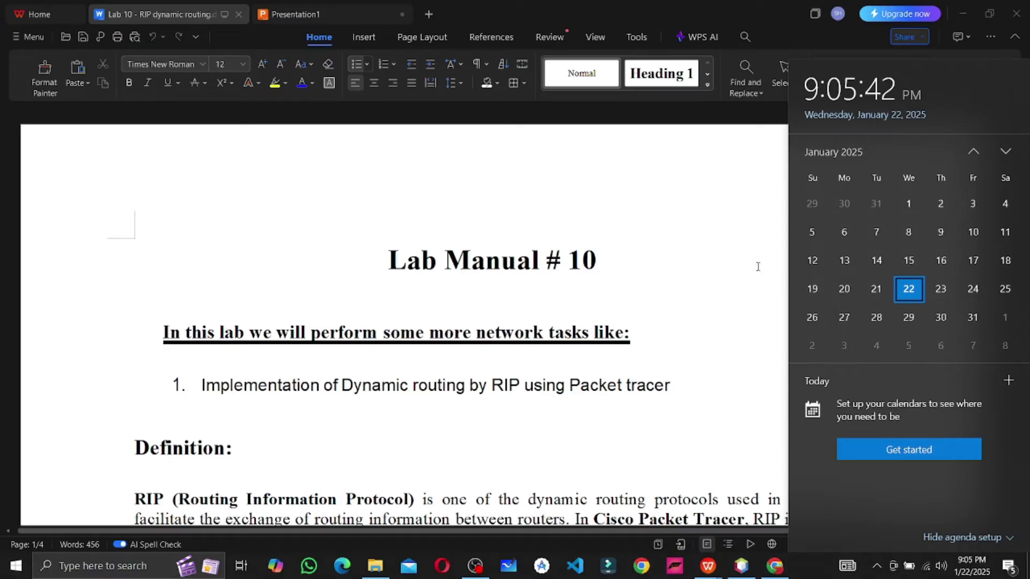
pyautogui.click(726, 312)
pyautogui.moveTo(986, 146); pyautogui.dragTo(964, 139)
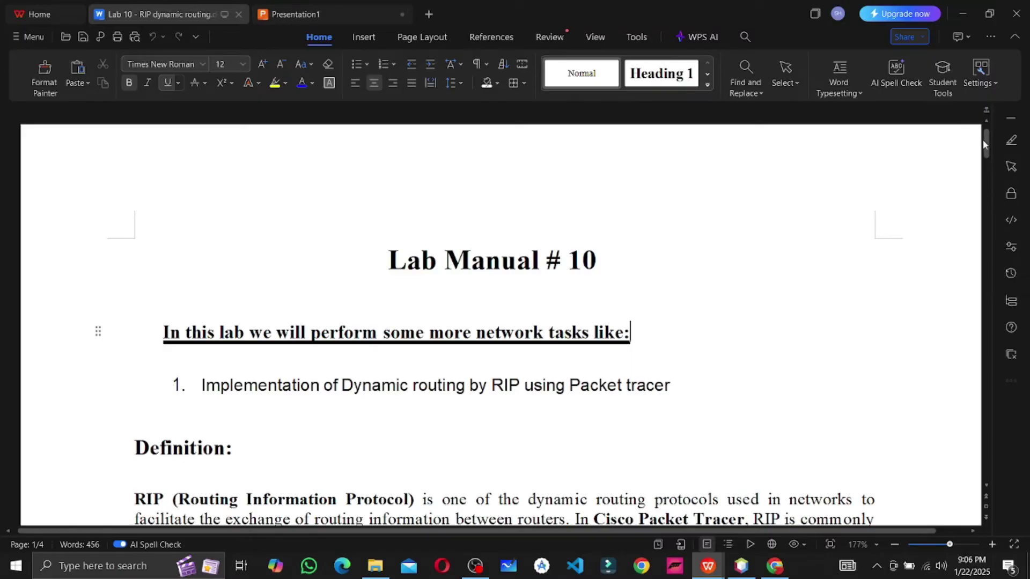
# Read the Lab Manual # 10 title, the introductory line, and the task on implementing dynamic routing by RIP
pyautogui.moveTo(985, 142)
pyautogui.mouseDown()
pyautogui.moveTo(957, 356)
pyautogui.moveTo(961, 430)
pyautogui.moveTo(970, 194)
pyautogui.moveTo(987, 147)
pyautogui.mouseUp()
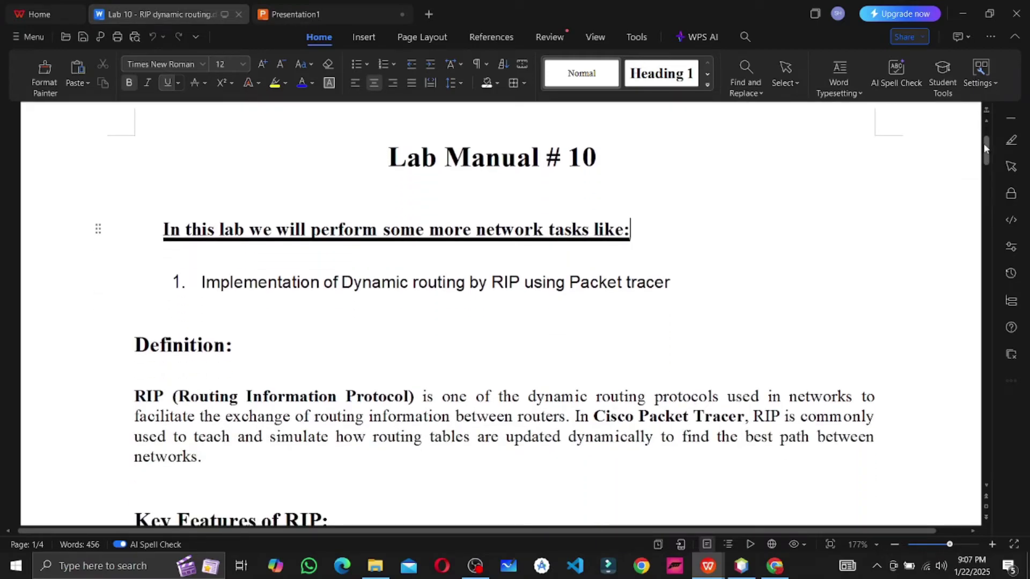
pyautogui.moveTo(398, 157); pyautogui.dragTo(635, 174)
pyautogui.click(635, 175)
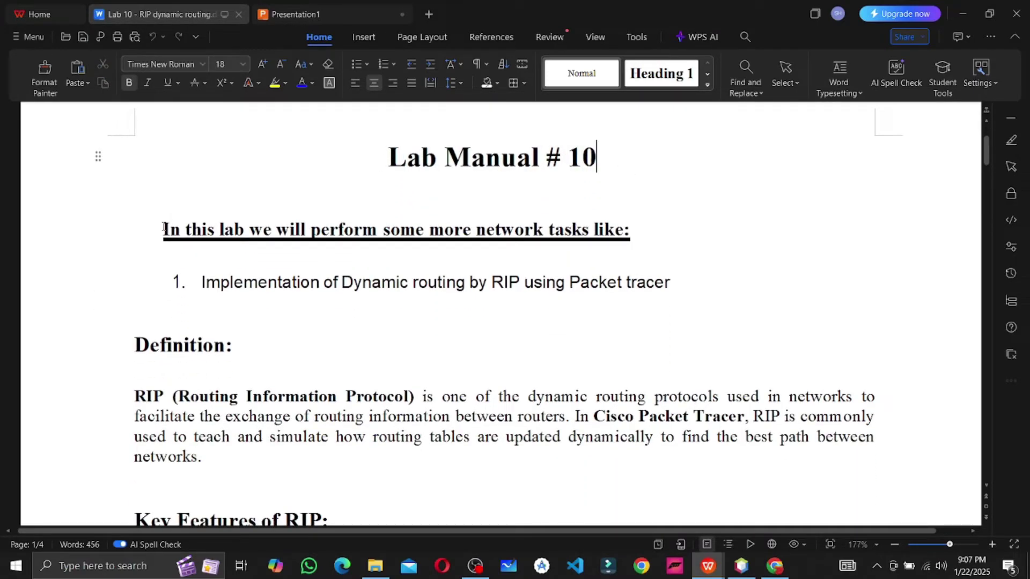
pyautogui.moveTo(163, 228); pyautogui.dragTo(556, 232)
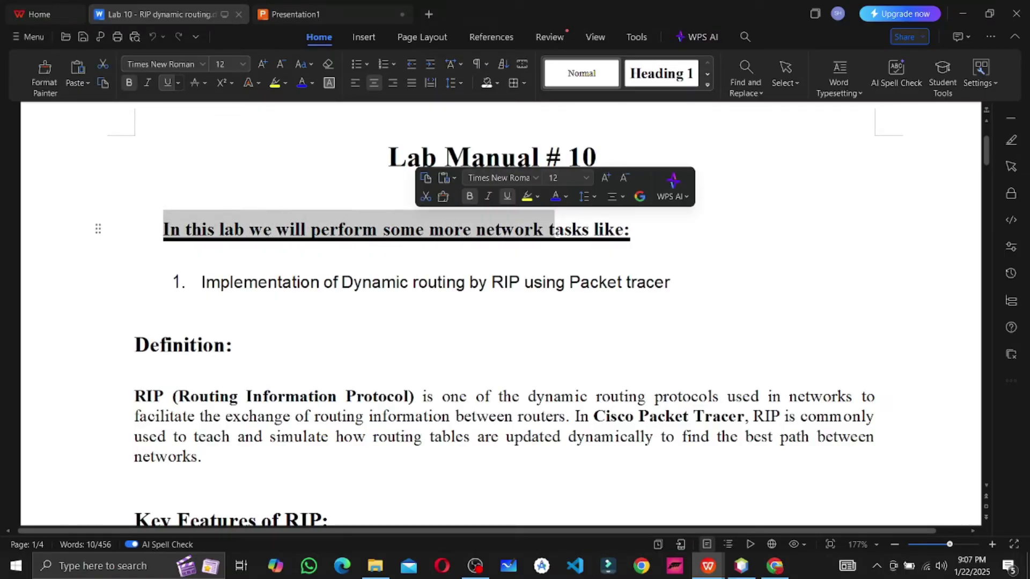
pyautogui.click(620, 230)
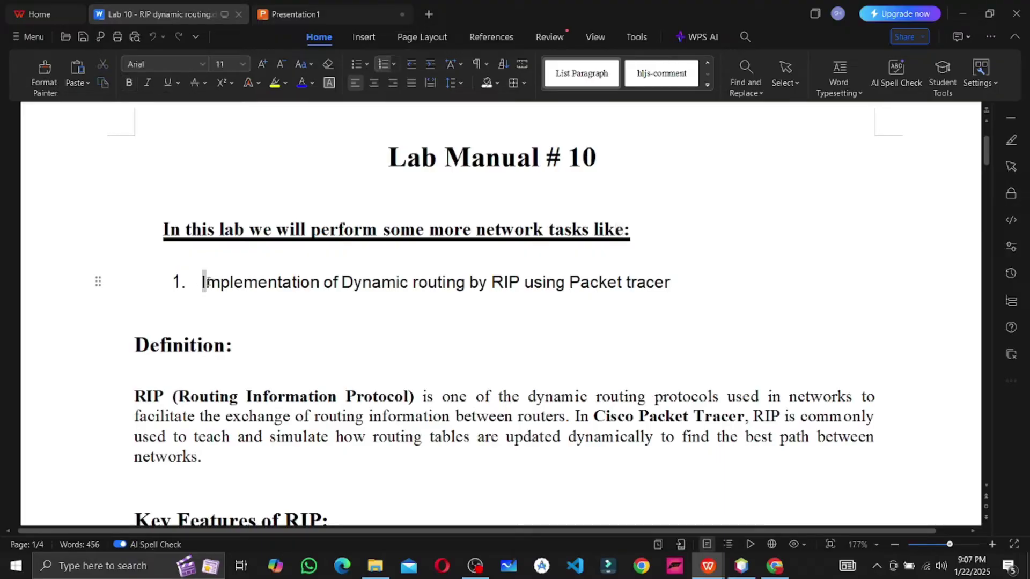
pyautogui.moveTo(202, 281); pyautogui.dragTo(667, 281)
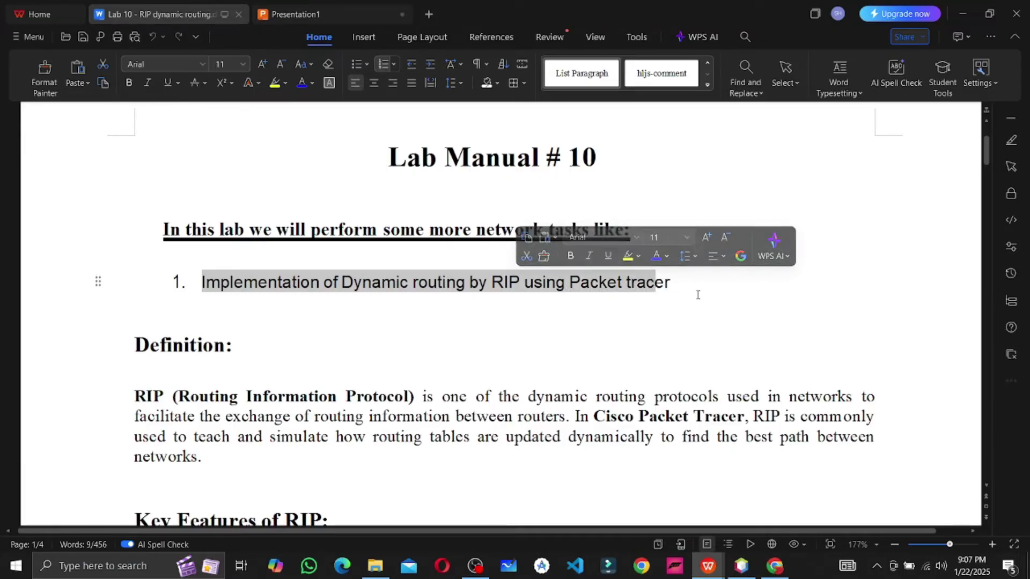
pyautogui.click(677, 283)
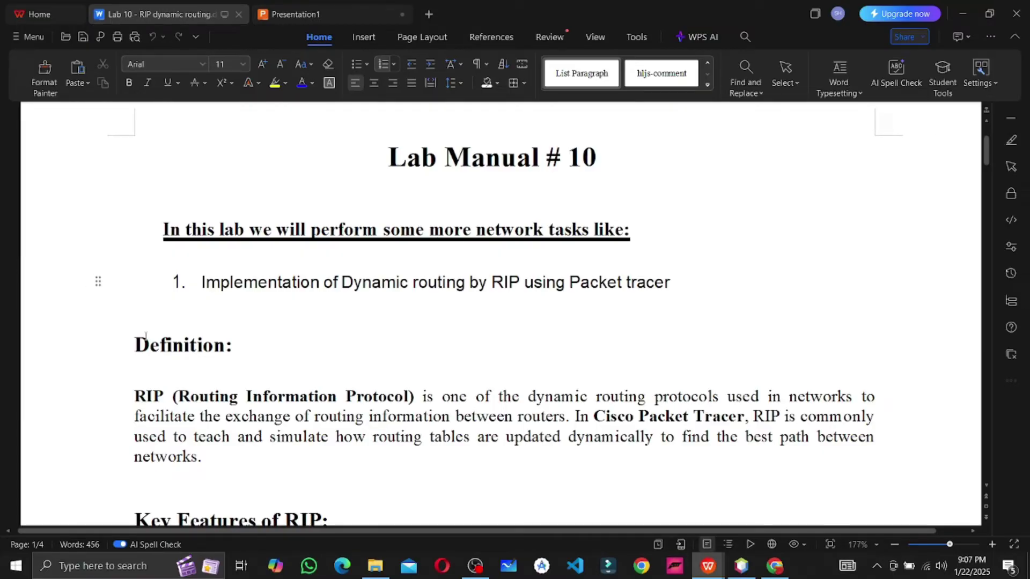
# Examine the key terms "Dynamic routing", "RIP" and "Packet tracer" in the lab task line
pyautogui.click(175, 397)
pyautogui.moveTo(175, 397); pyautogui.dragTo(403, 417)
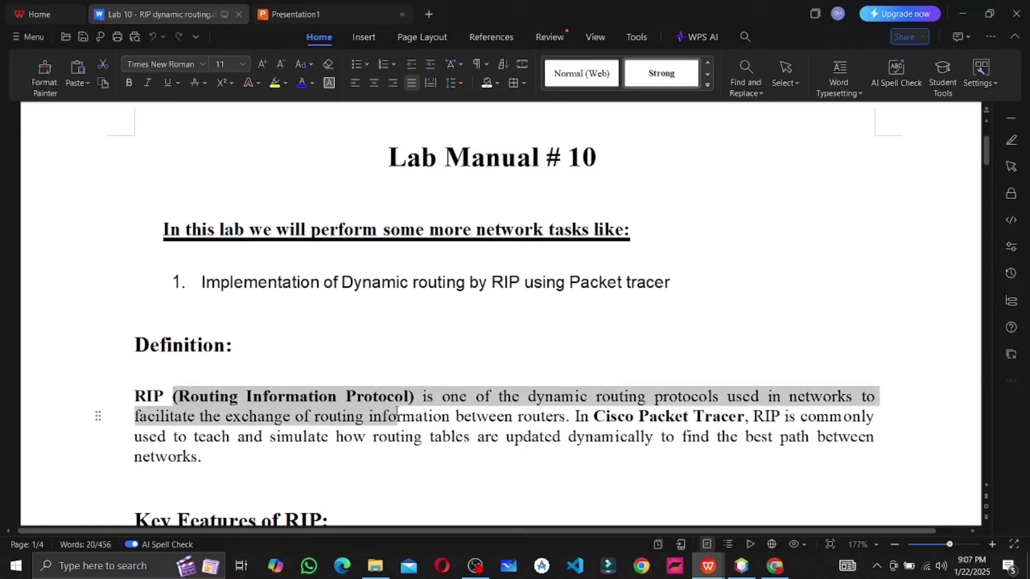
pyautogui.moveTo(343, 284); pyautogui.dragTo(465, 290)
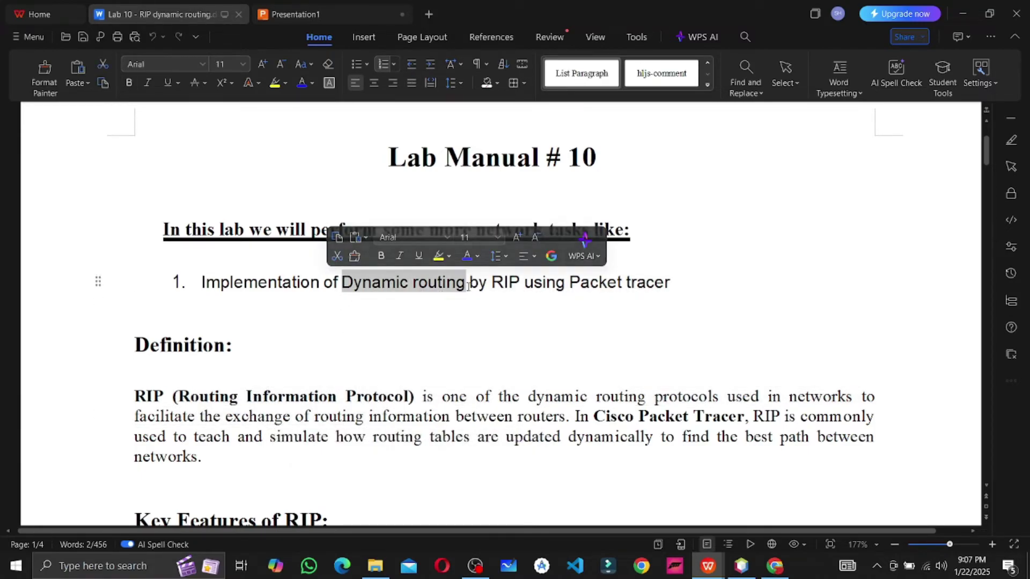
pyautogui.moveTo(489, 283); pyautogui.dragTo(521, 283)
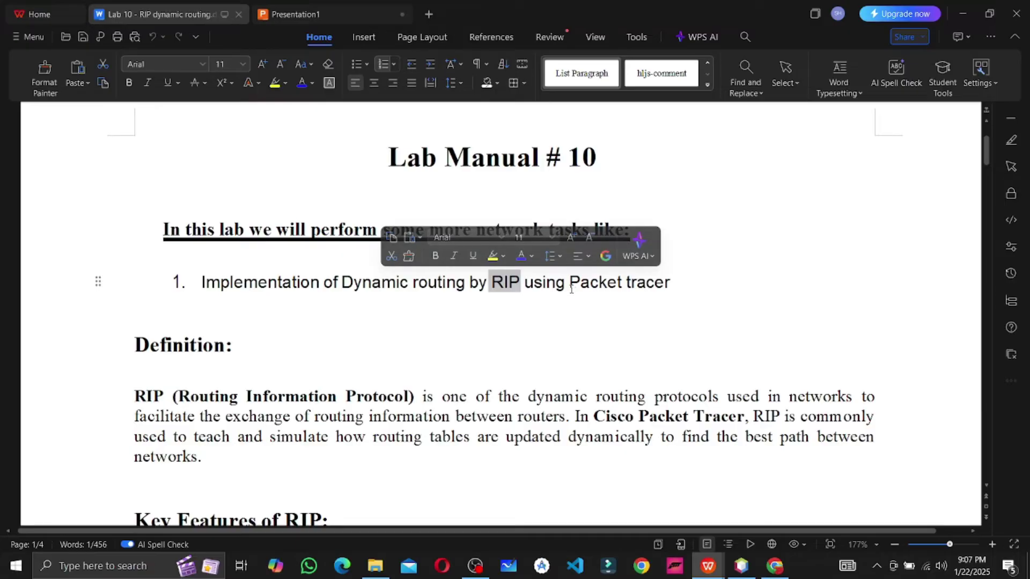
pyautogui.moveTo(569, 285); pyautogui.dragTo(677, 297)
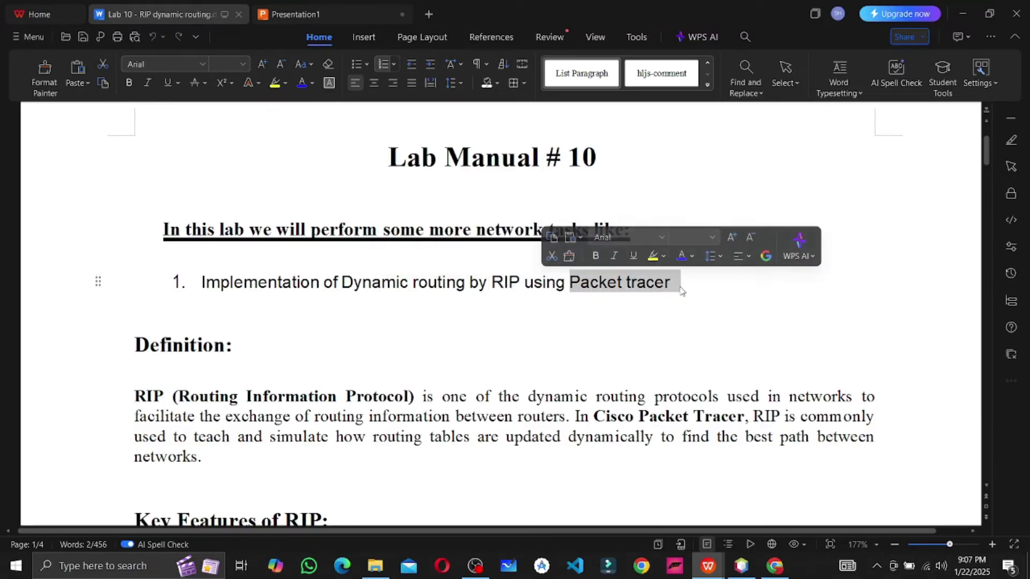
pyautogui.click(682, 292)
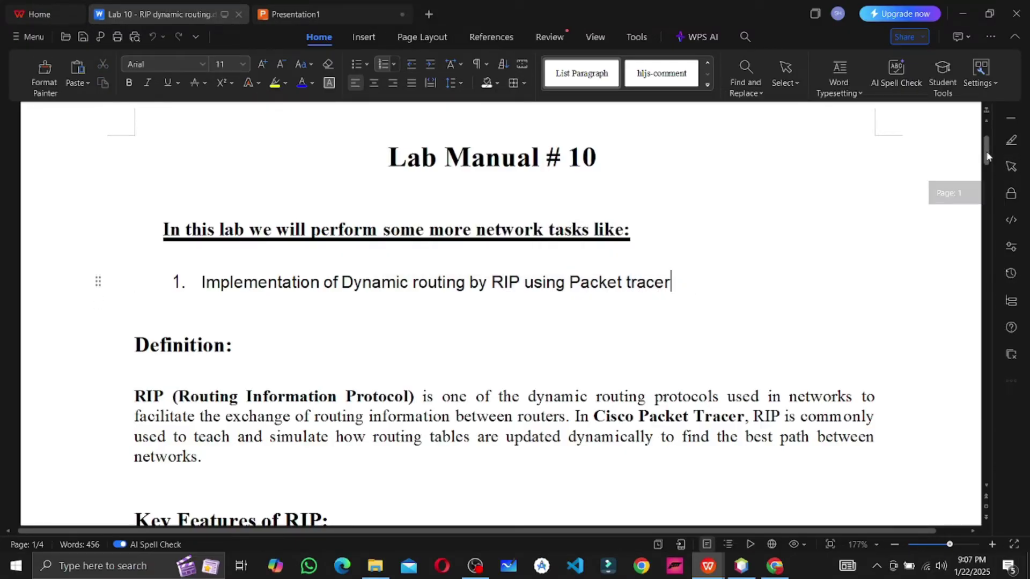
# Read the Definition paragraph explaining RIP (Routing Information Protocol) and its exchange of routing information between routers
pyautogui.scroll(-3, 996, 165)
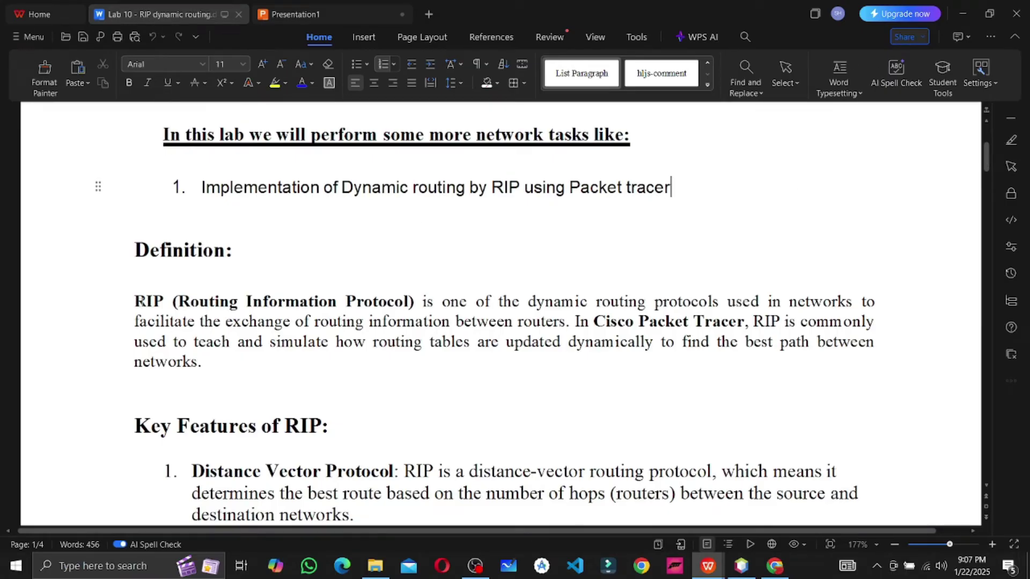
pyautogui.moveTo(138, 305); pyautogui.dragTo(566, 322)
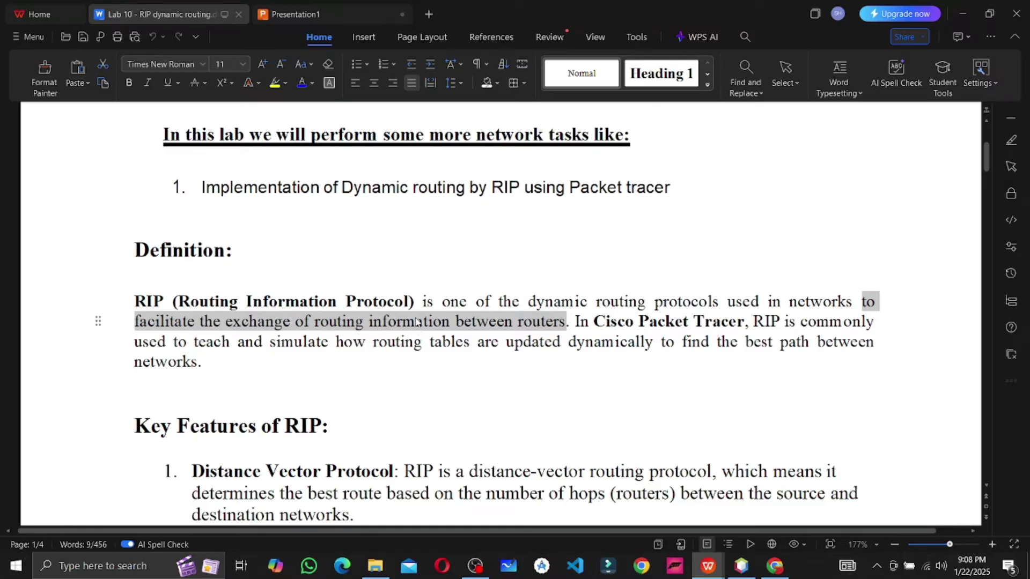
# Highlight the opening definition of RIP, covering its role in exchanging routing information between routers
pyautogui.click(494, 333)
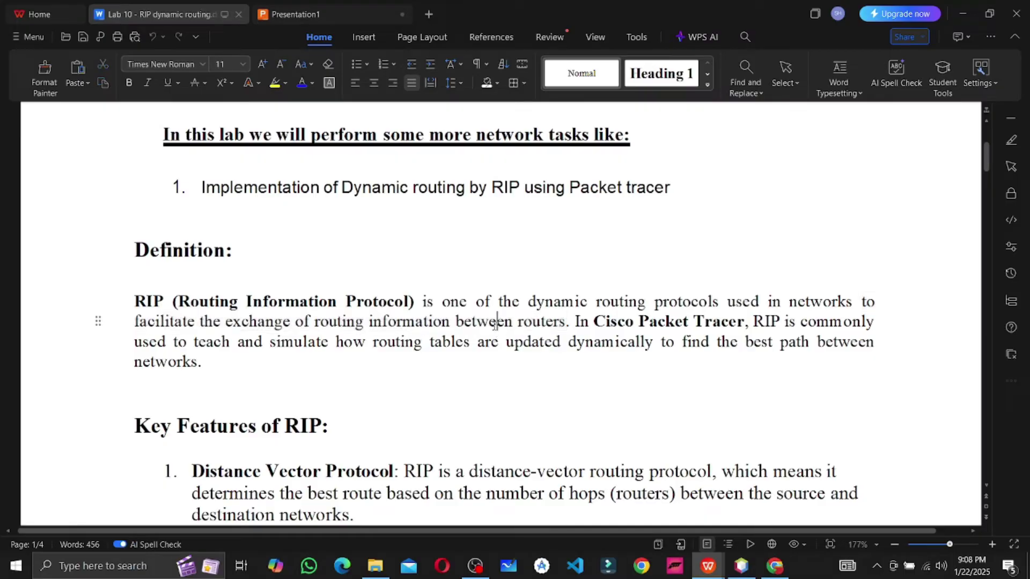
pyautogui.doubleClick(492, 322)
pyautogui.doubleClick(531, 323)
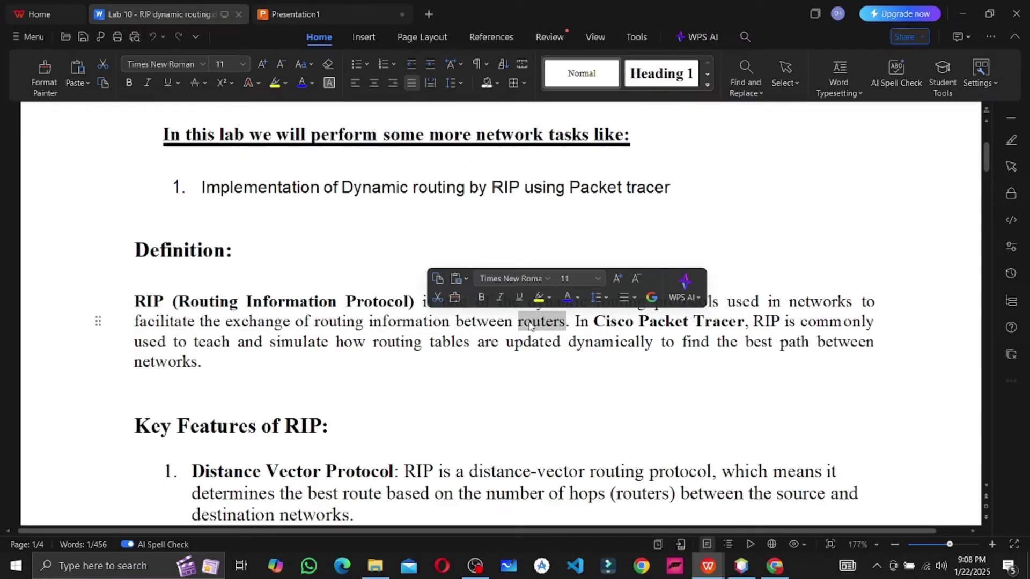
pyautogui.moveTo(311, 322); pyautogui.dragTo(458, 328)
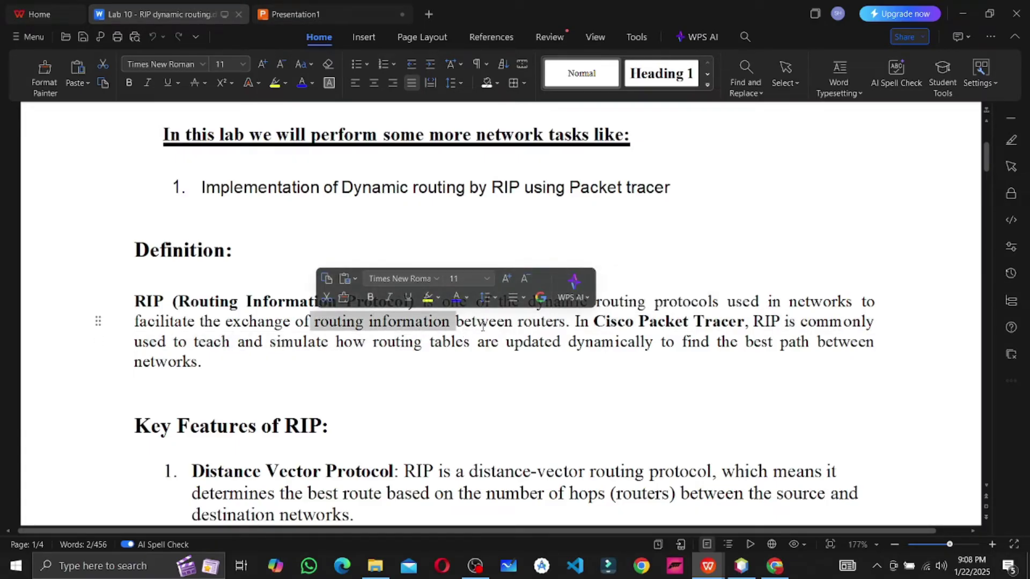
pyautogui.click(499, 329)
pyautogui.click(136, 300)
pyautogui.doubleClick(136, 297)
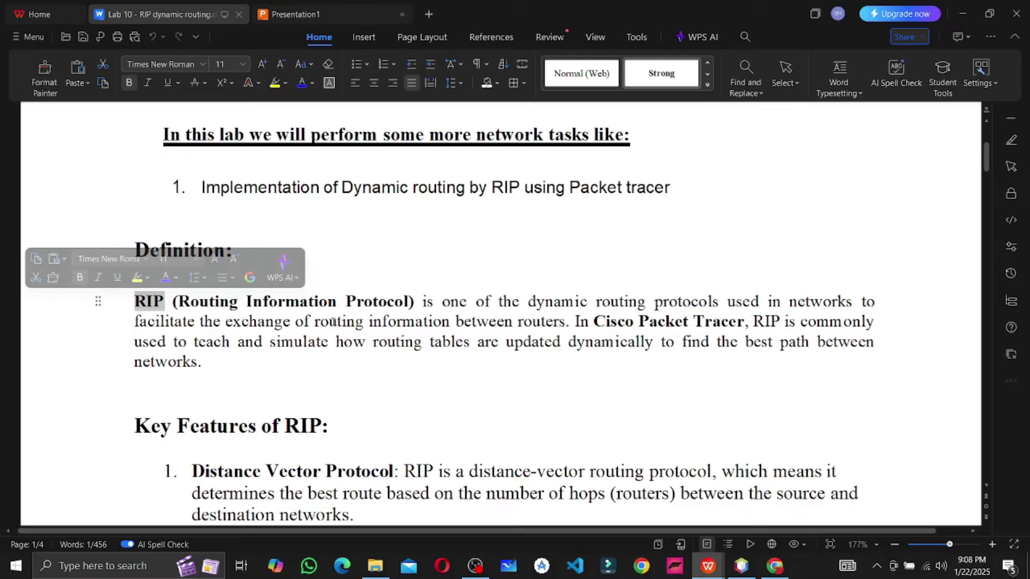
pyautogui.moveTo(520, 322); pyautogui.dragTo(135, 297)
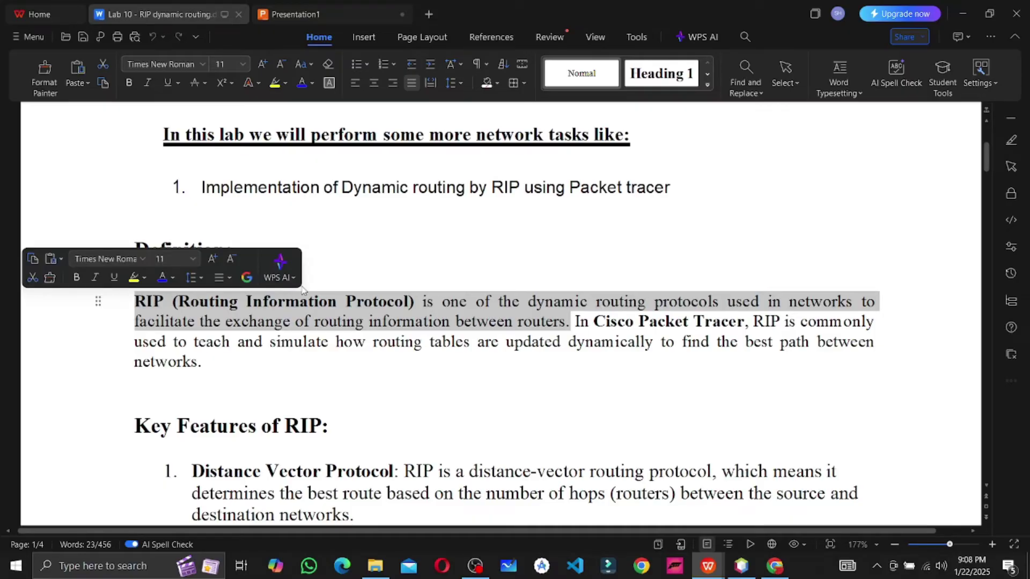
pyautogui.click(359, 266)
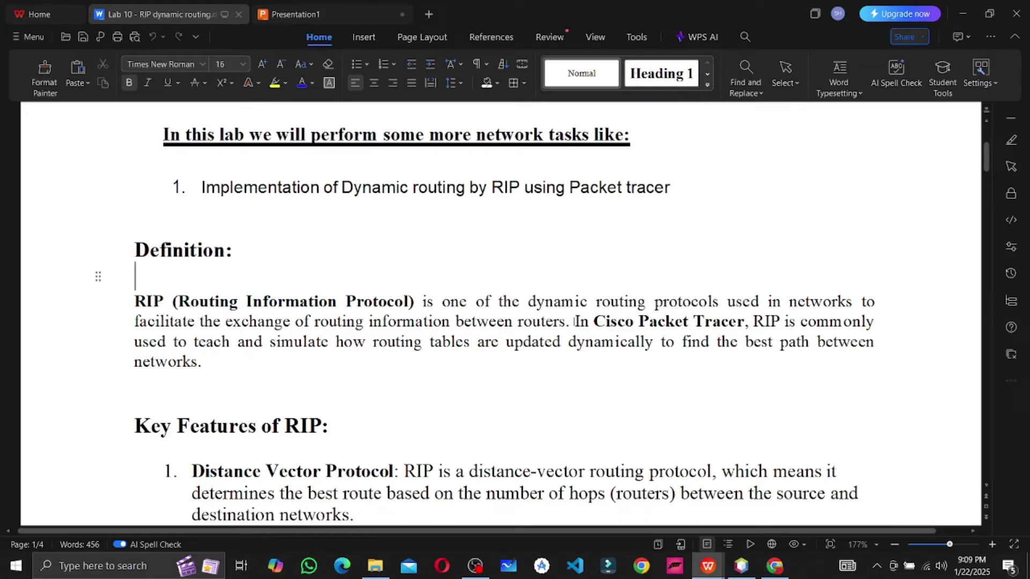
# Highlight the sentence on RIP in Cisco Packet Tracer, including dynamic table updates and finding the best path between networks
pyautogui.moveTo(575, 321); pyautogui.dragTo(745, 322)
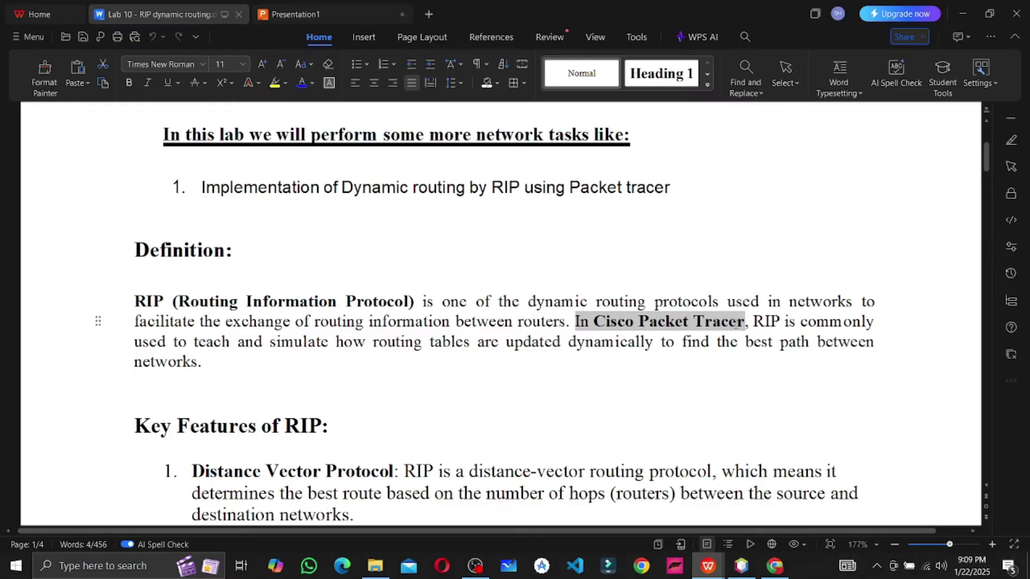
pyautogui.moveTo(754, 322); pyautogui.dragTo(251, 361)
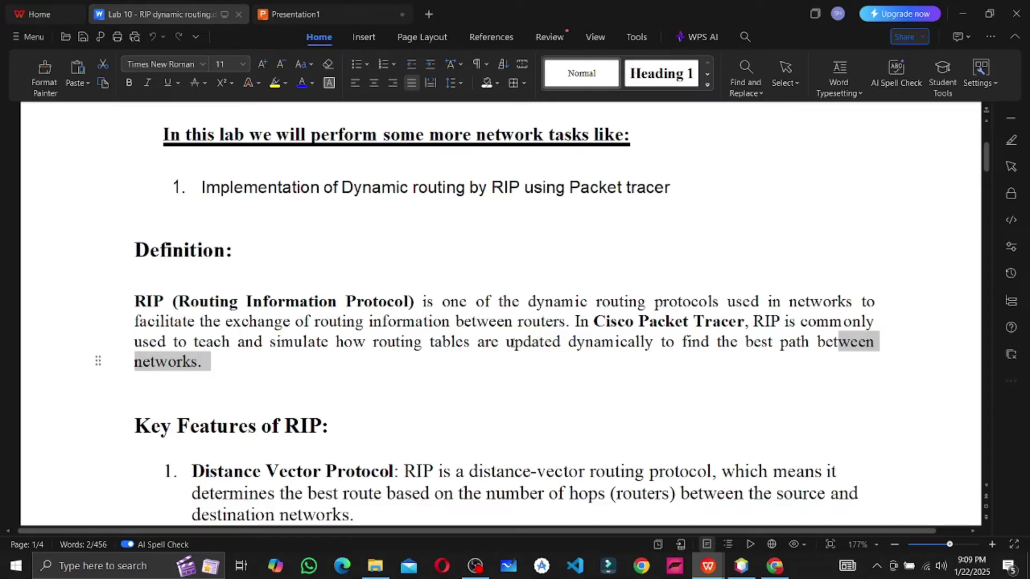
pyautogui.moveTo(513, 342); pyautogui.dragTo(630, 349)
pyautogui.doubleClick(618, 348)
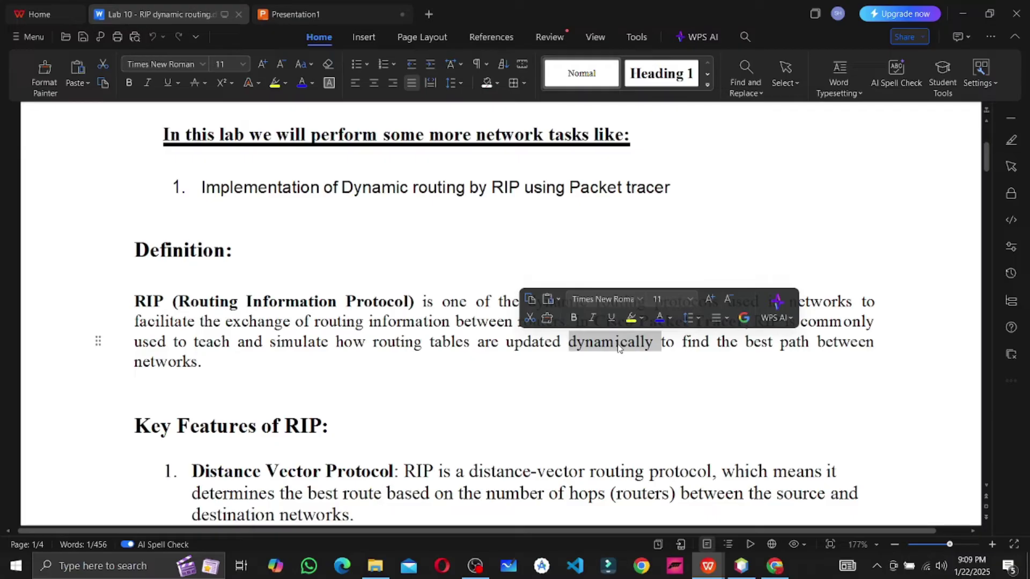
pyautogui.moveTo(682, 344); pyautogui.dragTo(251, 359)
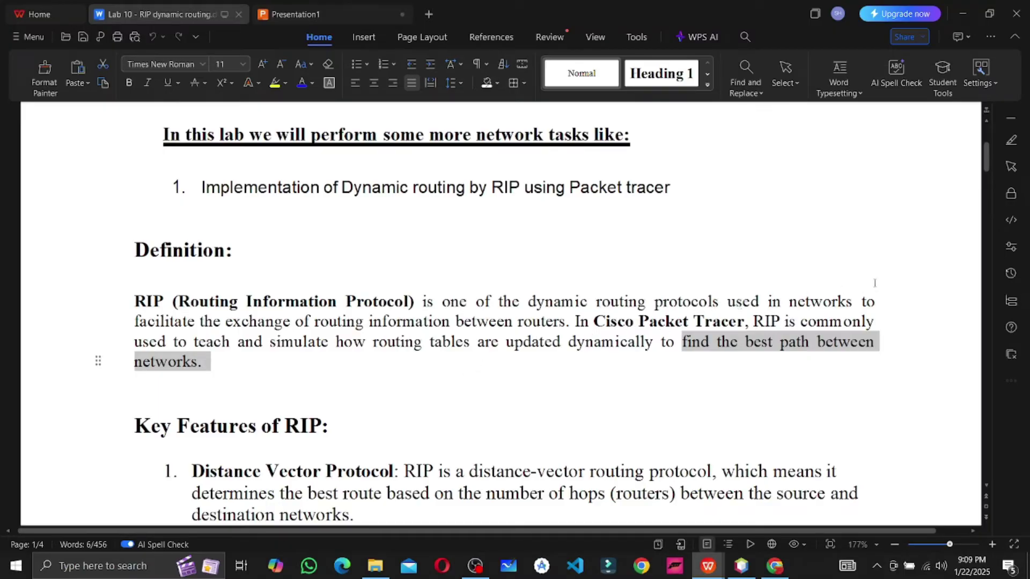
# Go to Key Features of RIP and highlight the five feature names in turn, from Distance Vector Protocol to Versions
pyautogui.moveTo(987, 157); pyautogui.dragTo(987, 175)
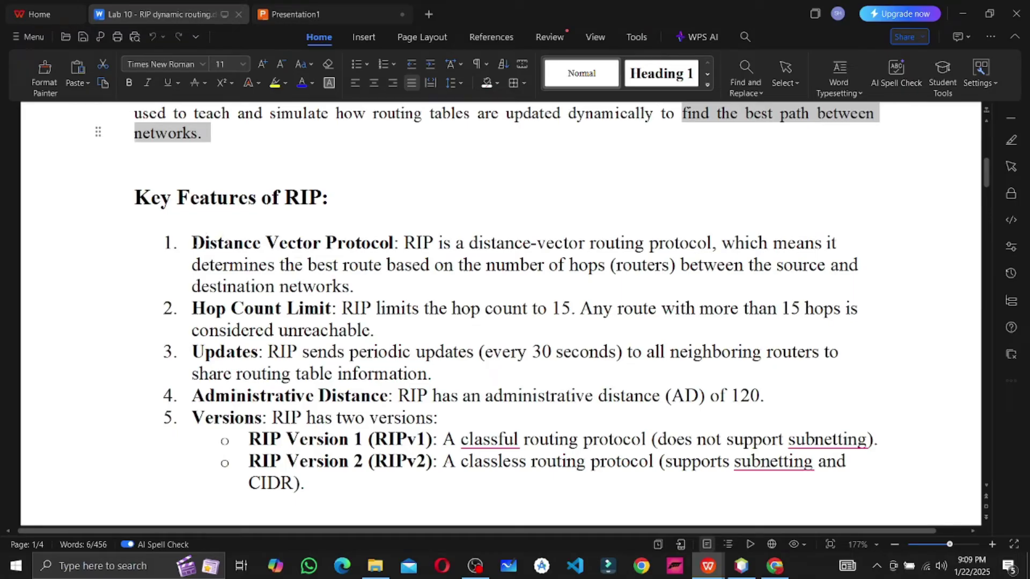
pyautogui.moveTo(192, 243); pyautogui.dragTo(394, 242)
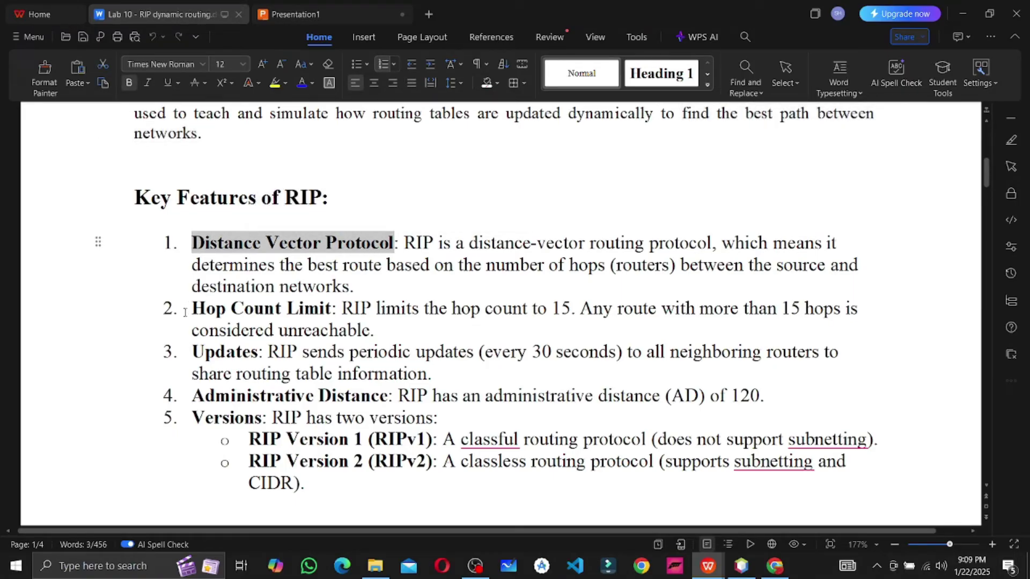
pyautogui.moveTo(187, 312); pyautogui.dragTo(335, 310)
pyautogui.moveTo(192, 353); pyautogui.dragTo(257, 358)
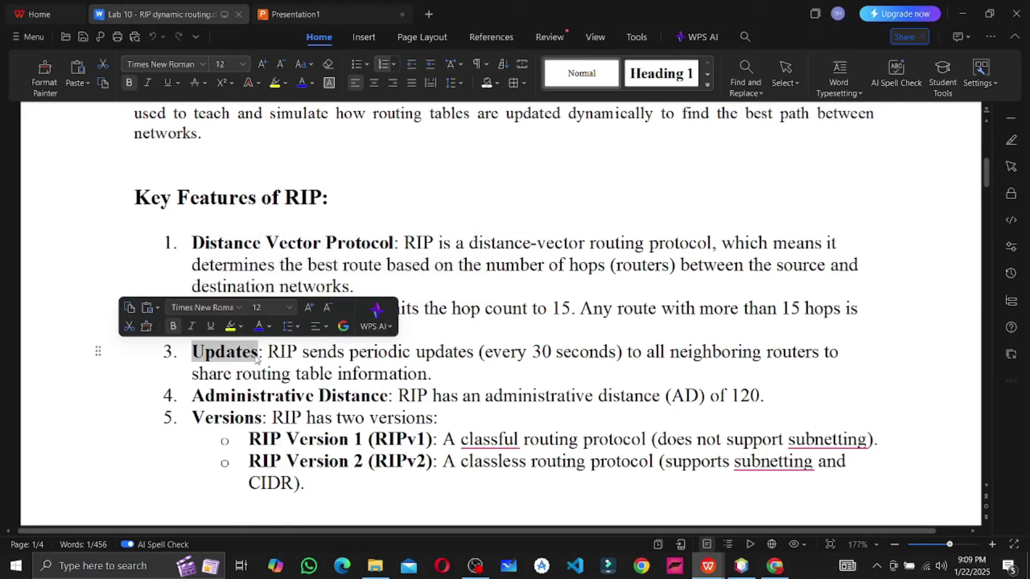
pyautogui.moveTo(192, 396); pyautogui.dragTo(389, 397)
pyautogui.click(190, 418)
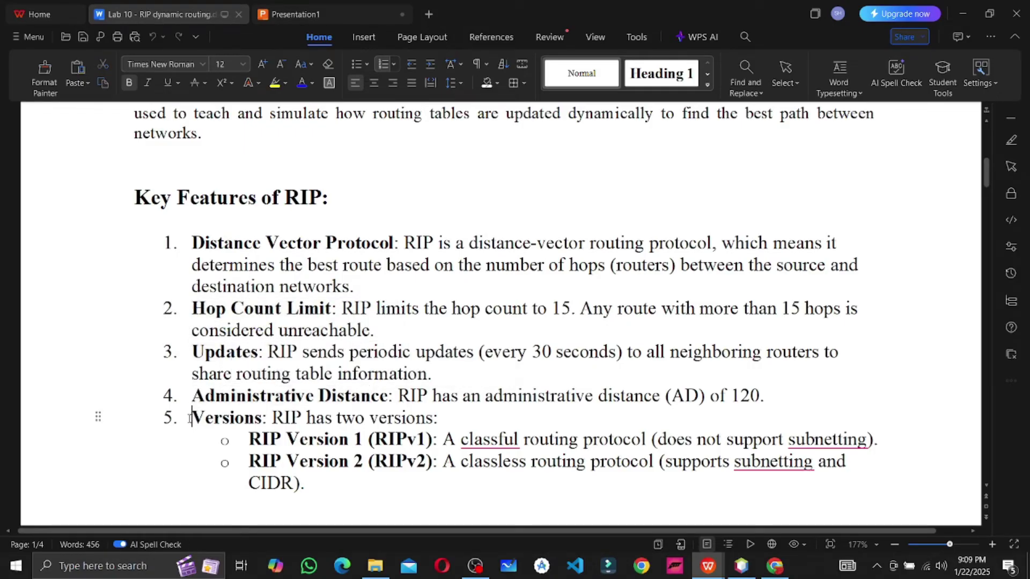
pyautogui.moveTo(190, 418); pyautogui.dragTo(257, 420)
# Go over the RIP feature names again, up to Administrative Distance, and highlight the whole five-item numbered list
pyautogui.click(94, 284)
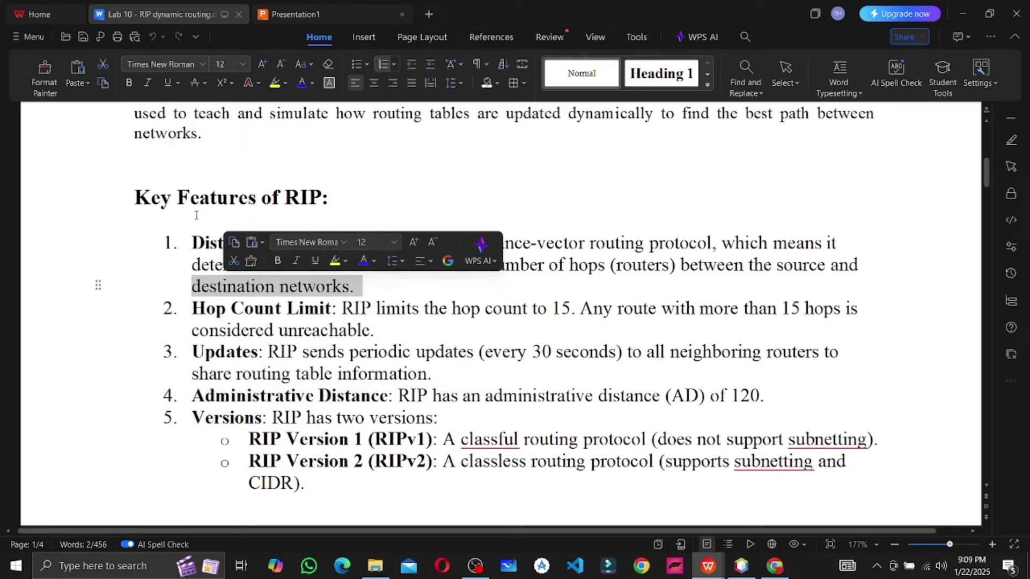
pyautogui.moveTo(191, 243); pyautogui.dragTo(390, 245)
pyautogui.moveTo(280, 197); pyautogui.dragTo(335, 197)
pyautogui.click(349, 197)
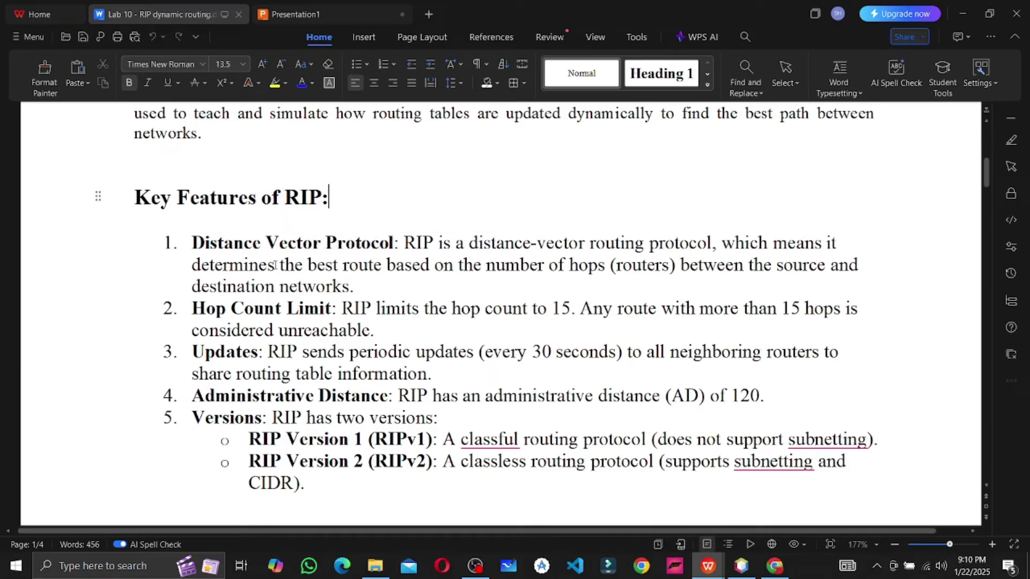
pyautogui.moveTo(192, 308); pyautogui.dragTo(425, 265)
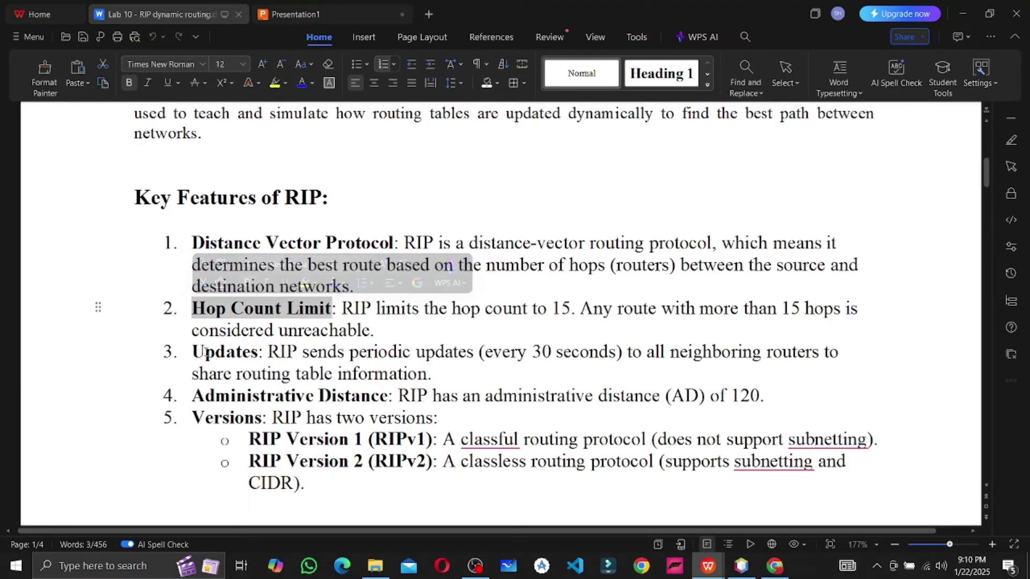
pyautogui.moveTo(192, 351); pyautogui.dragTo(262, 354)
pyautogui.moveTo(206, 395); pyautogui.dragTo(381, 396)
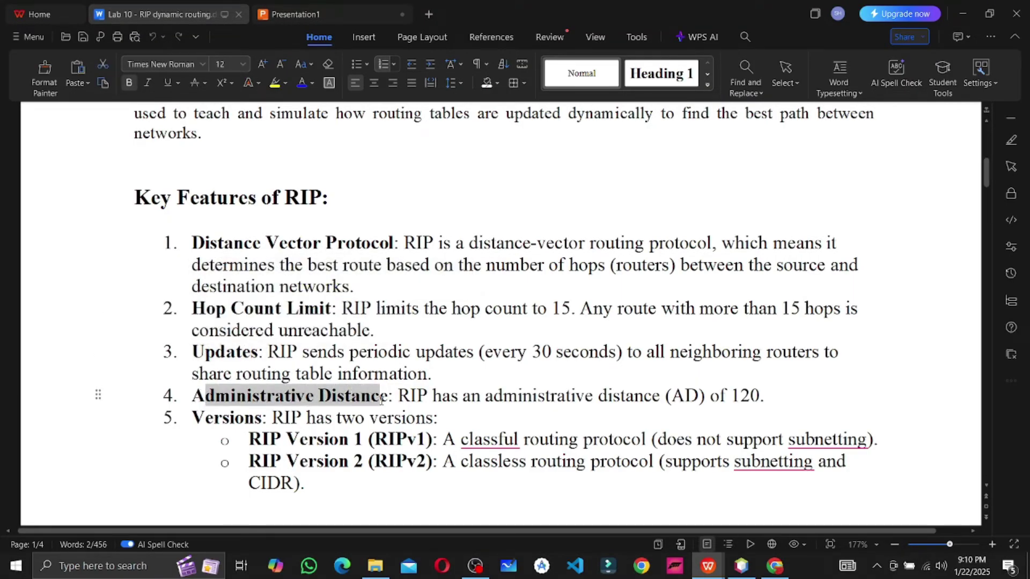
pyautogui.click(124, 279)
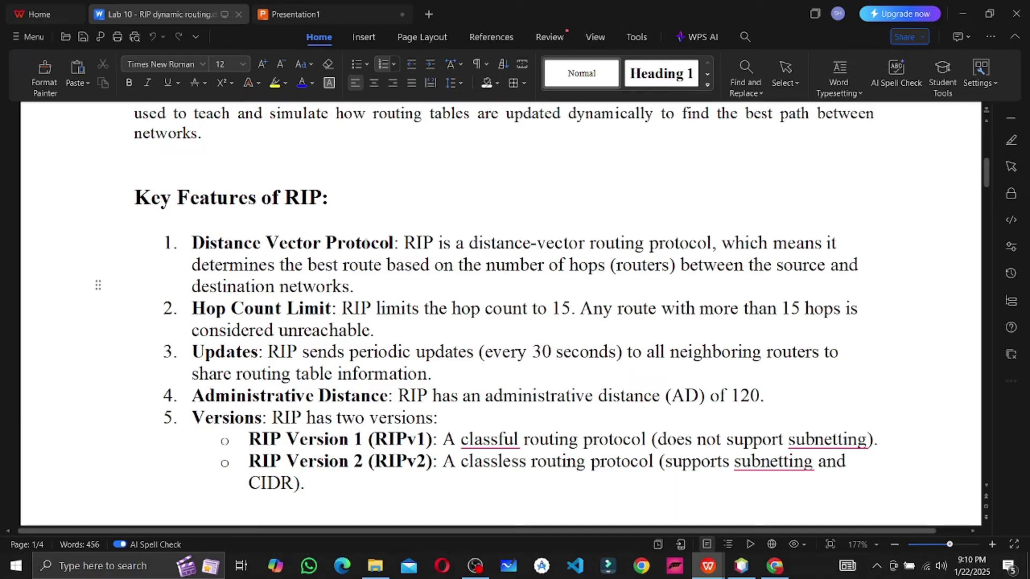
pyautogui.moveTo(197, 236); pyautogui.dragTo(453, 420)
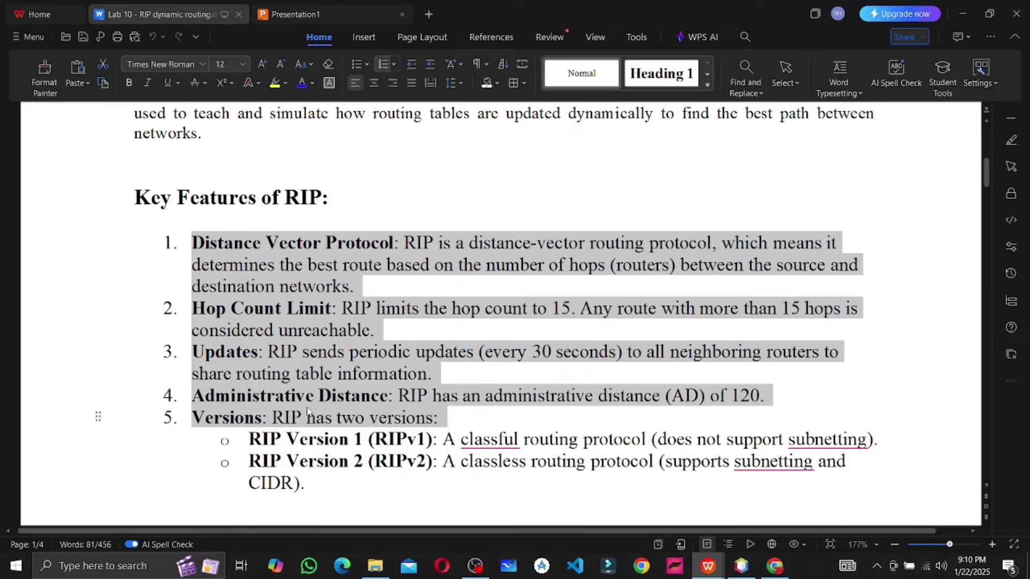
pyautogui.click(438, 198)
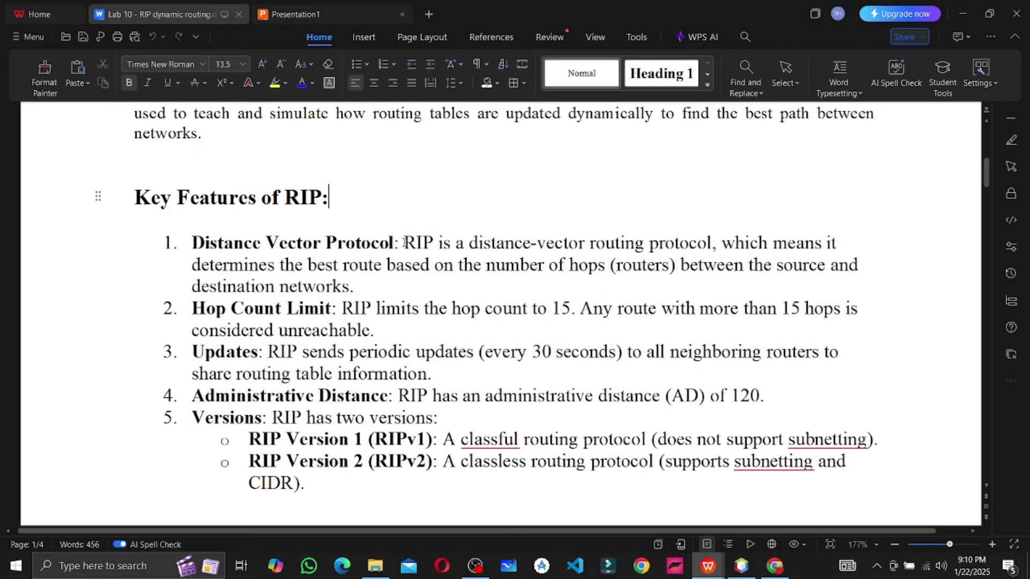
# Highlight the distance-vector explanation and its phrase "number of hops", and switch to Presentation1
pyautogui.moveTo(404, 243); pyautogui.dragTo(612, 265)
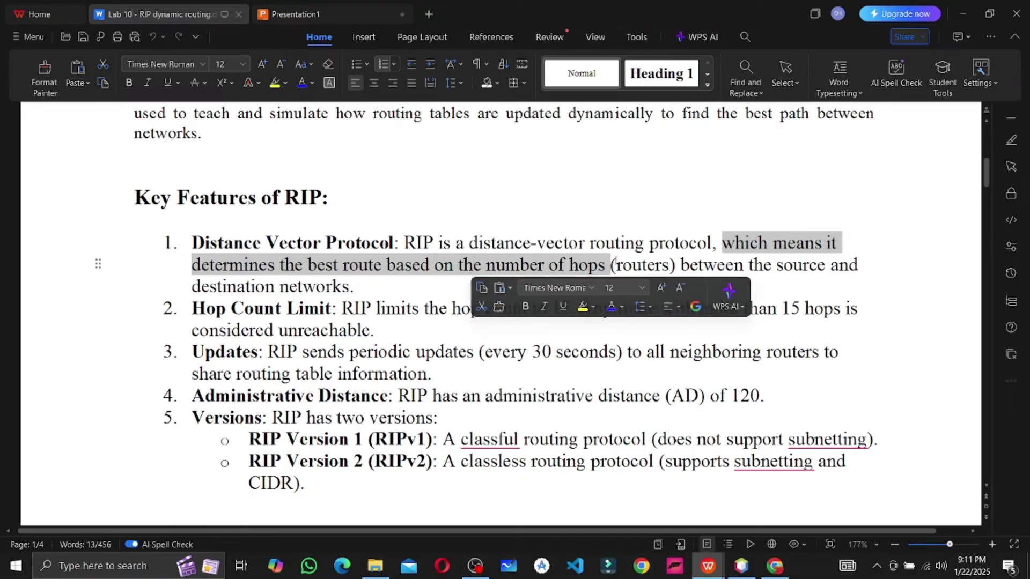
pyautogui.click(614, 264)
pyautogui.moveTo(486, 265); pyautogui.dragTo(607, 265)
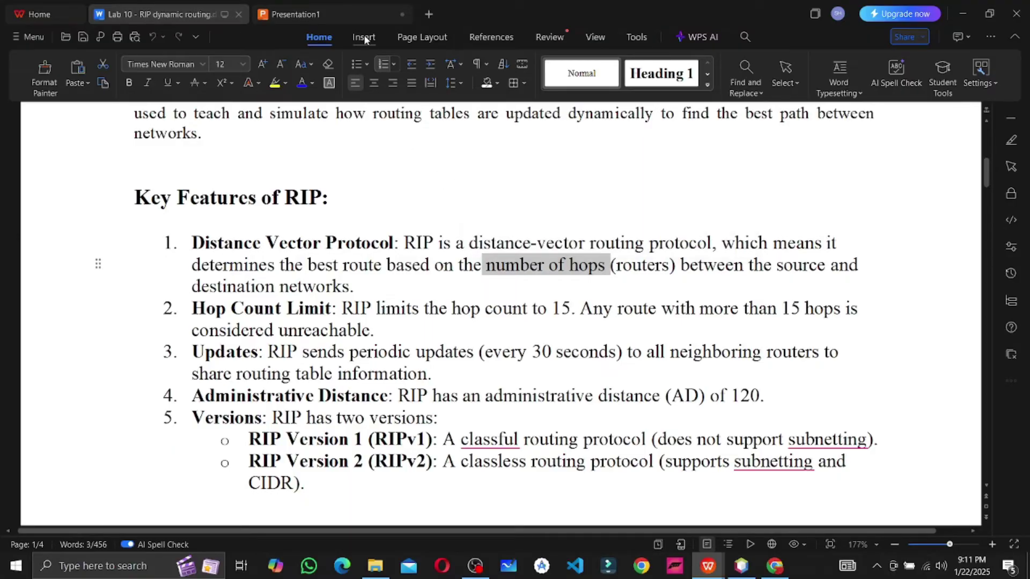
pyautogui.click(319, 17)
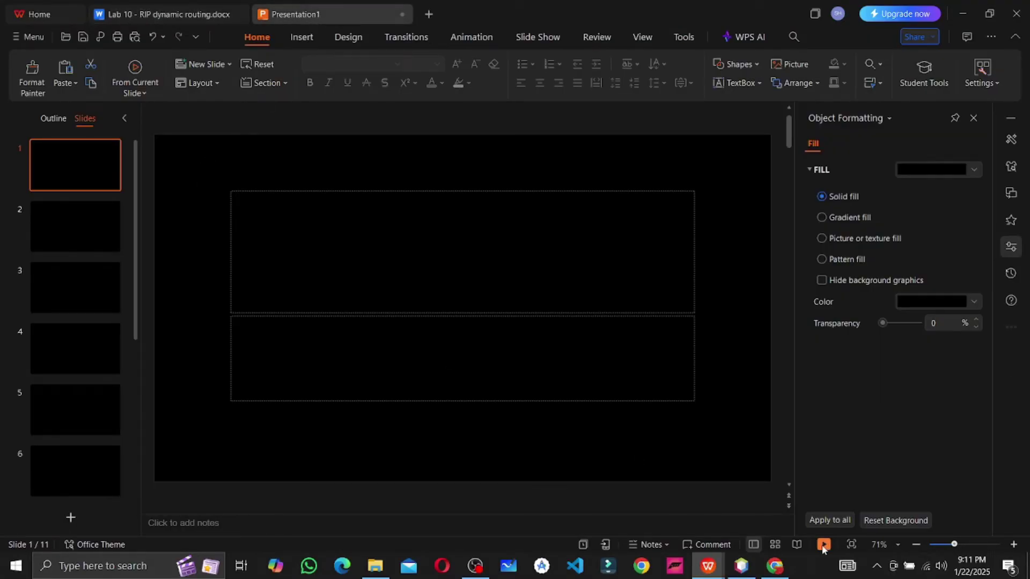
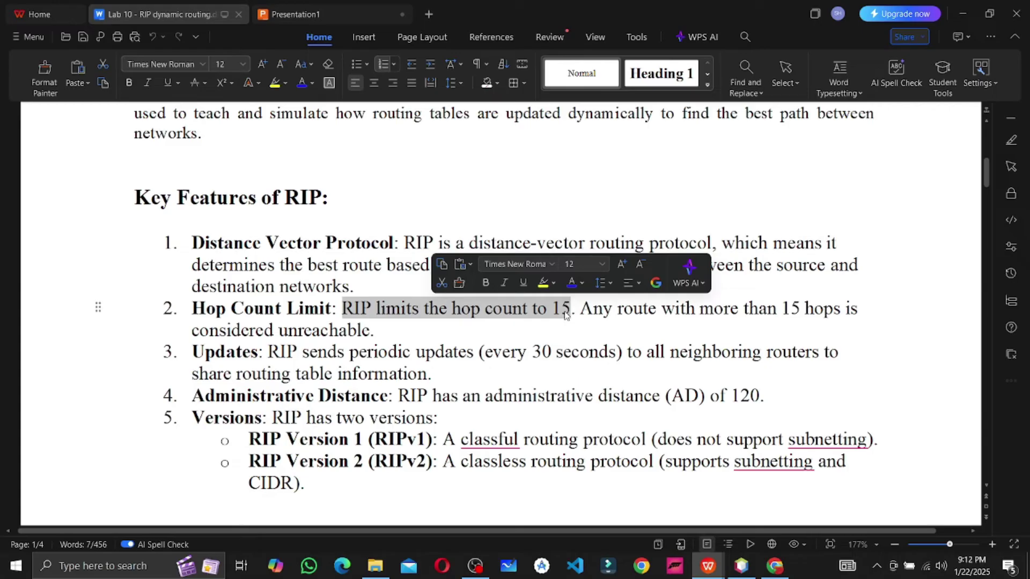
# Review the hop count limit and periodic updates text in the lab document, consulting the router drawing in Presentation1 for the hop limit
pyautogui.moveTo(581, 310); pyautogui.dragTo(815, 311)
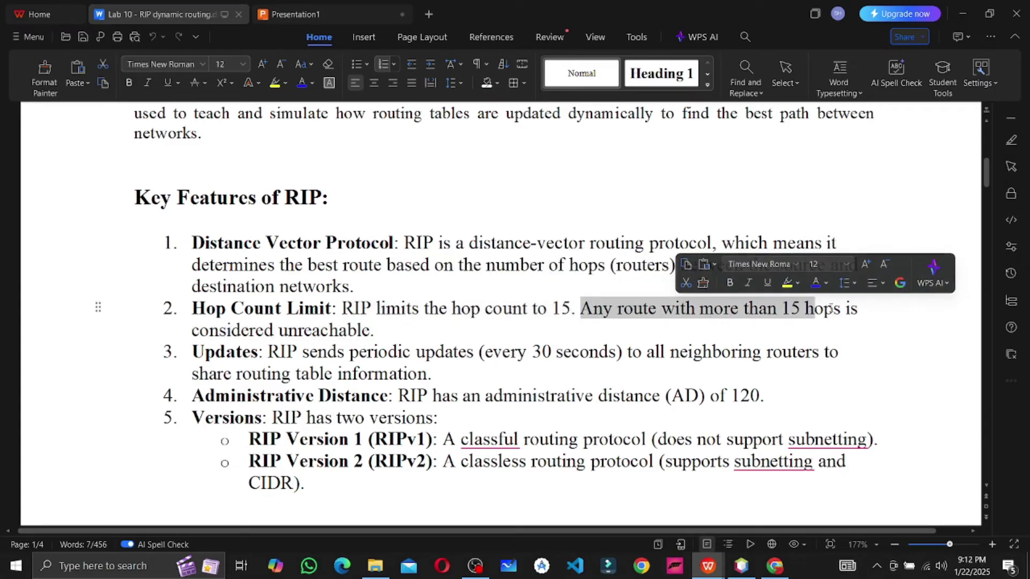
pyautogui.moveTo(189, 330); pyautogui.dragTo(371, 328)
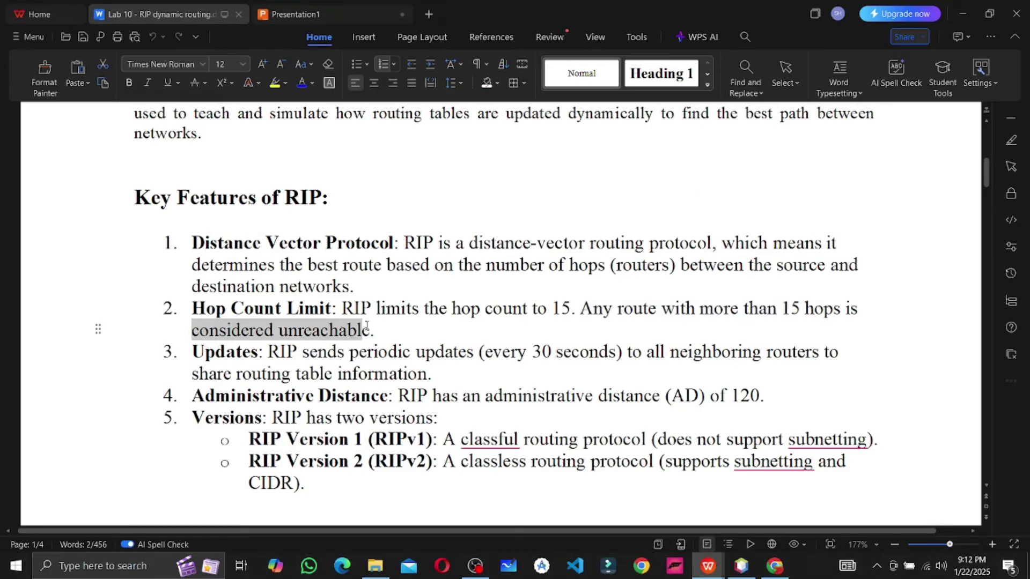
pyautogui.click(320, 13)
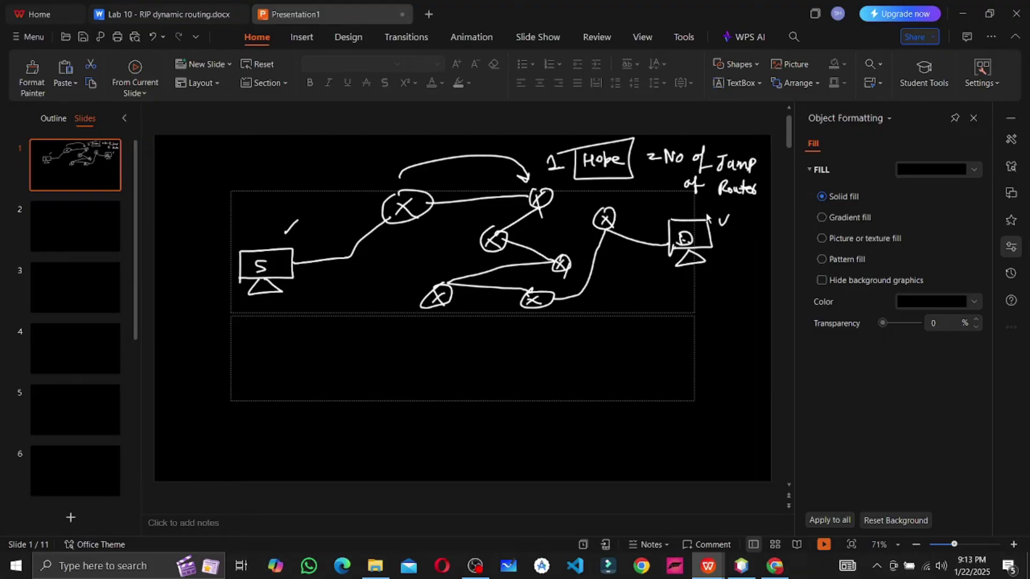
pyautogui.click(169, 14)
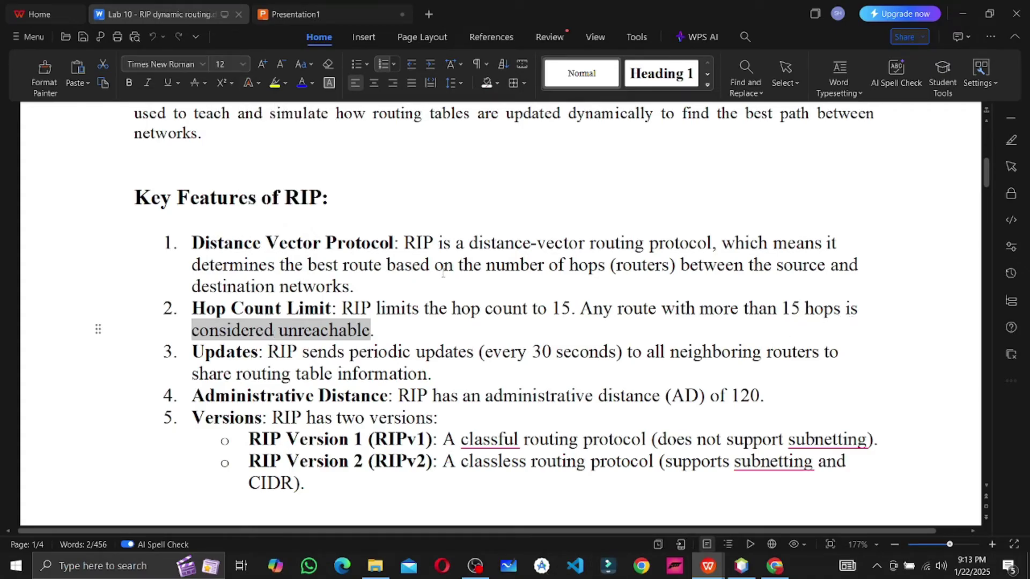
pyautogui.moveTo(618, 310); pyautogui.dragTo(695, 310)
pyautogui.moveTo(385, 330); pyautogui.dragTo(375, 330)
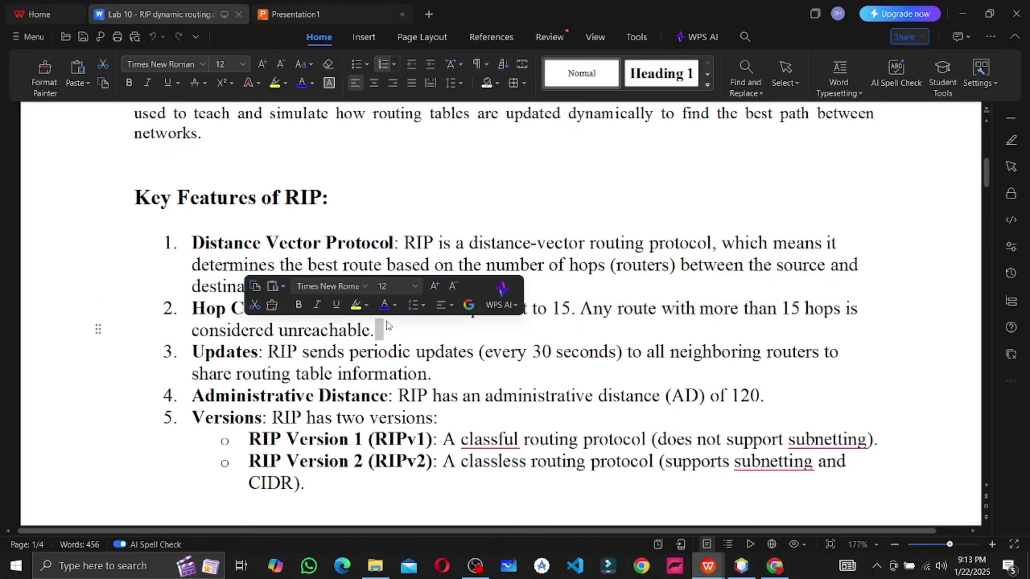
pyautogui.moveTo(192, 352); pyautogui.dragTo(478, 352)
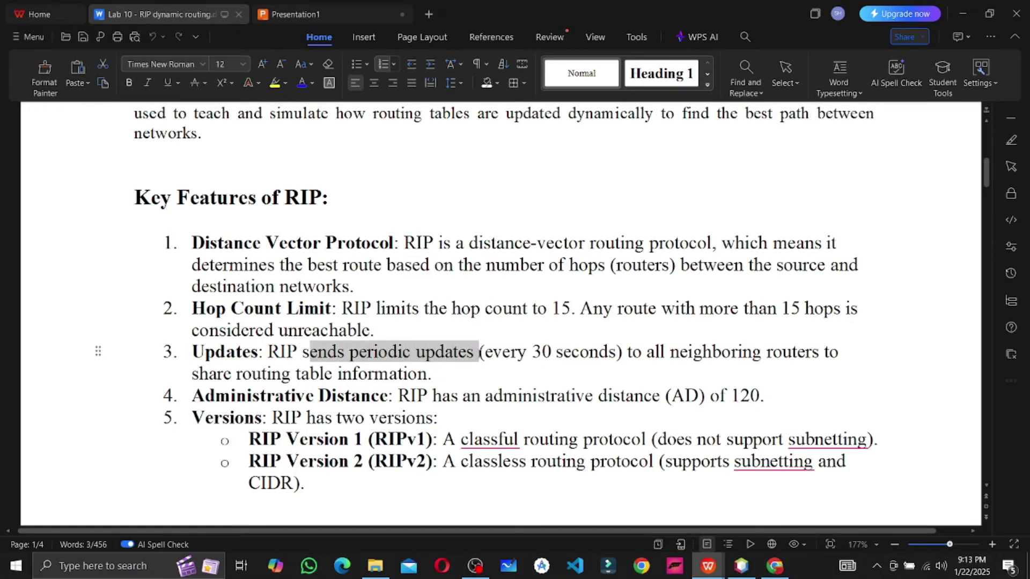
# Start the Presentation1 slide show and write "30" in white ink beside each of the seven routers
pyautogui.click(296, 15)
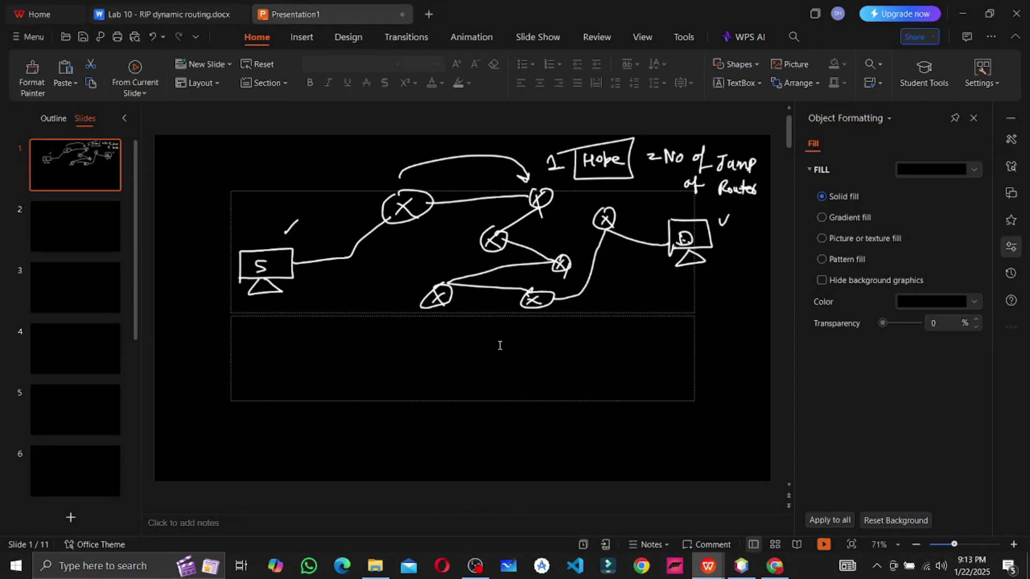
pyautogui.click(824, 544)
pyautogui.click(72, 556)
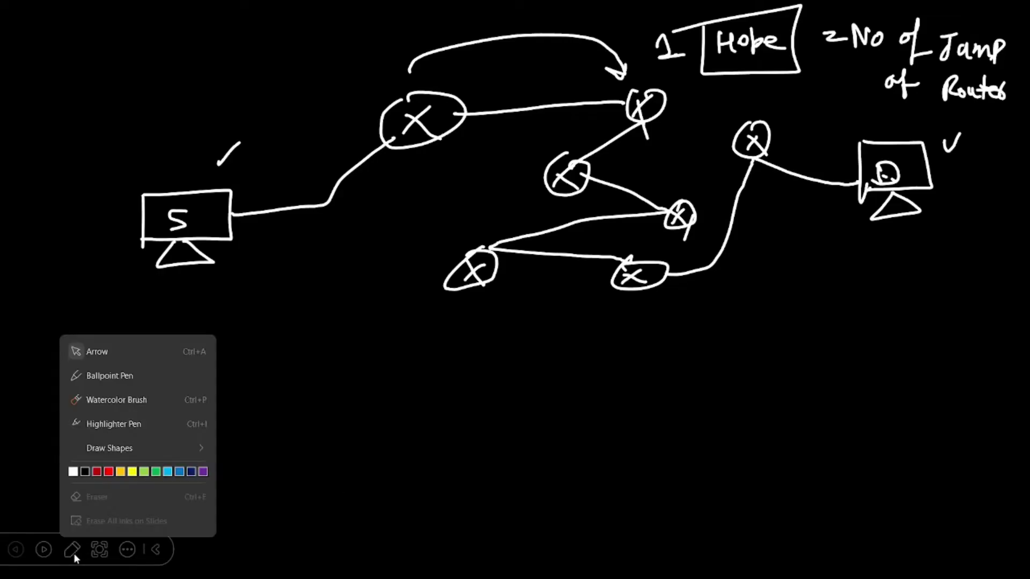
pyautogui.click(75, 472)
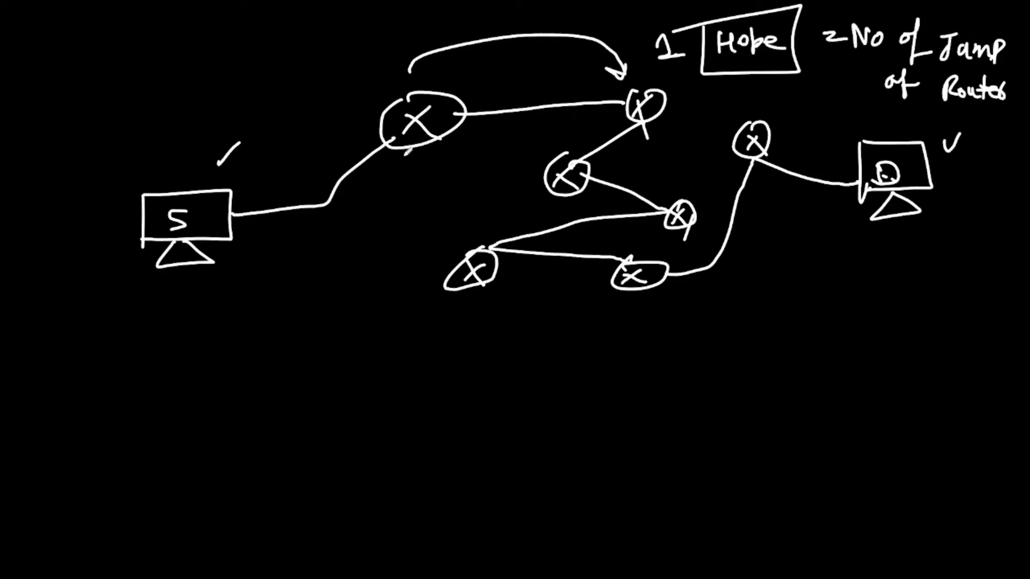
pyautogui.moveTo(406, 154); pyautogui.dragTo(408, 168)
pyautogui.moveTo(561, 138); pyautogui.dragTo(576, 137)
pyautogui.moveTo(672, 114); pyautogui.dragTo(675, 123)
pyautogui.moveTo(684, 112); pyautogui.dragTo(682, 113)
pyautogui.moveTo(508, 293)
pyautogui.mouseDown()
pyautogui.moveTo(513, 305)
pyautogui.moveTo(530, 293)
pyautogui.mouseUp()
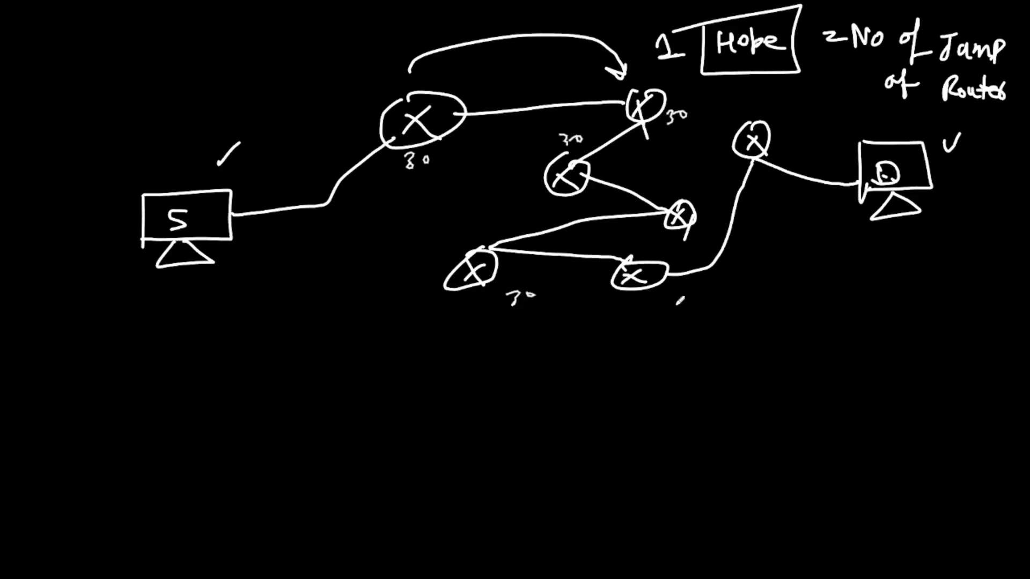
pyautogui.moveTo(667, 307)
pyautogui.mouseDown()
pyautogui.moveTo(671, 319)
pyautogui.moveTo(686, 309)
pyautogui.mouseUp()
pyautogui.moveTo(680, 170); pyautogui.dragTo(685, 179)
pyautogui.moveTo(697, 171); pyautogui.dragTo(696, 173)
pyautogui.moveTo(775, 123); pyautogui.dragTo(779, 133)
pyautogui.moveTo(794, 124); pyautogui.dragTo(792, 126)
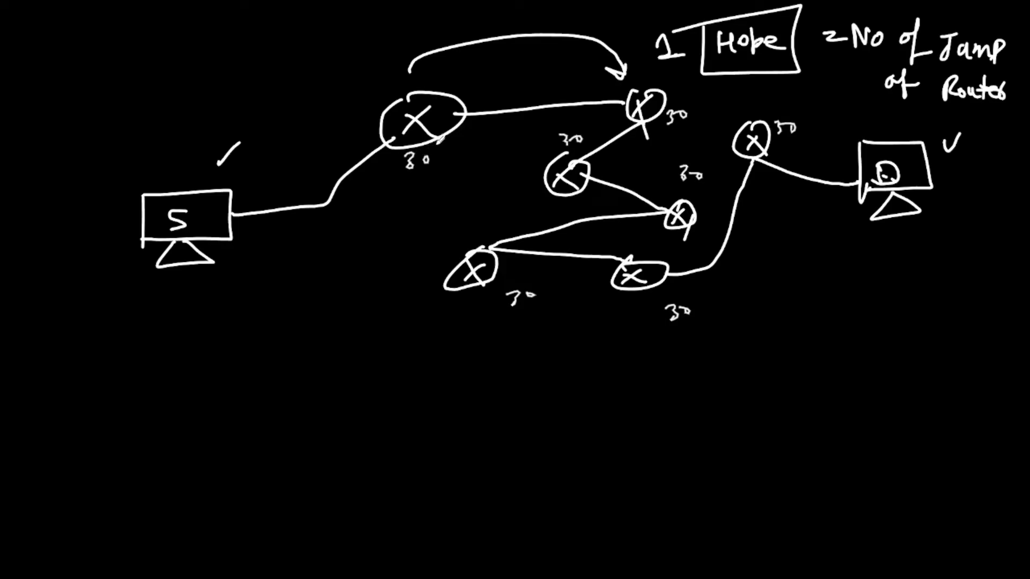
# Draw arrows along the first three router-to-router links from the source side, and end the show keeping the ink annotations
pyautogui.moveTo(440, 141); pyautogui.dragTo(606, 113)
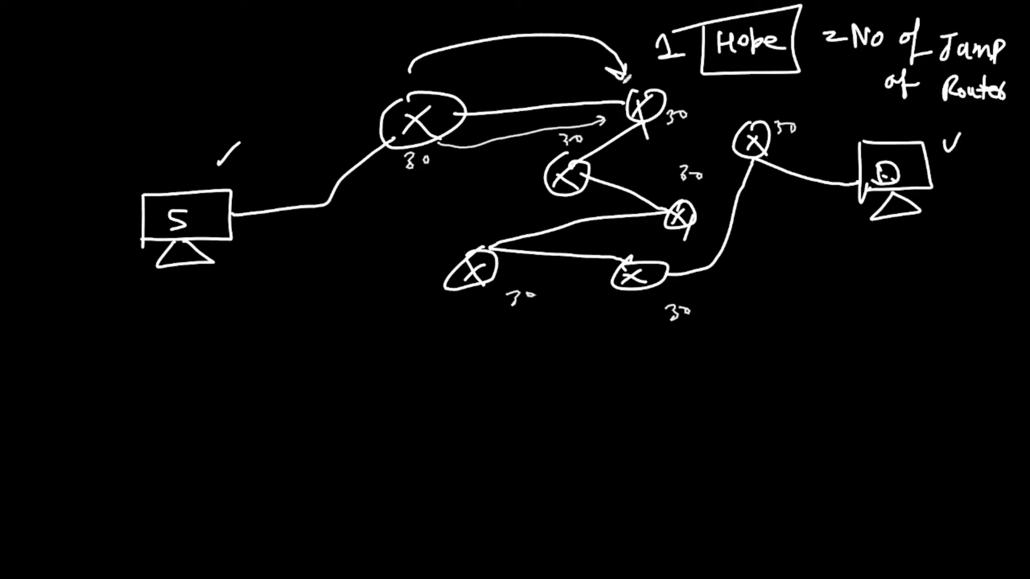
pyautogui.moveTo(646, 125); pyautogui.dragTo(596, 160)
pyautogui.moveTo(610, 171); pyautogui.dragTo(695, 213)
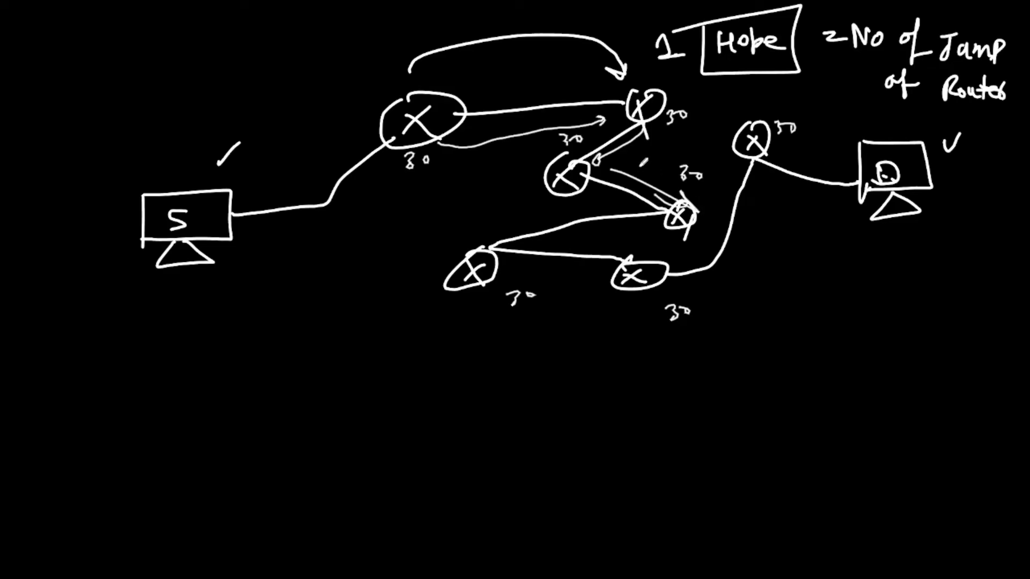
pyautogui.press('Escape')
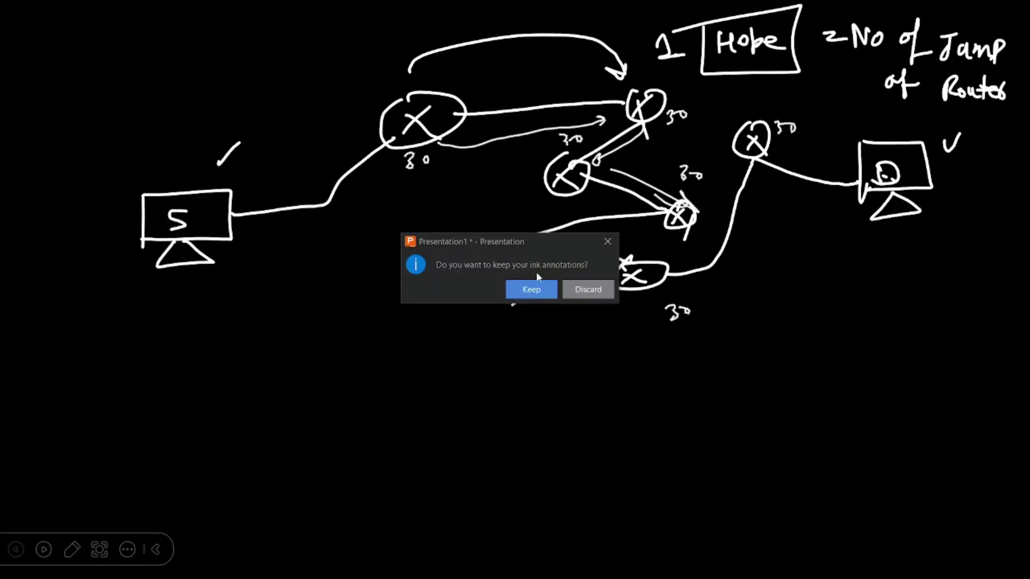
pyautogui.click(537, 291)
# Return to the lab document and highlight the Updates details, the Administrative Distance line and the RIP version entries
pyautogui.hotkey('ctrl', 'Tab')
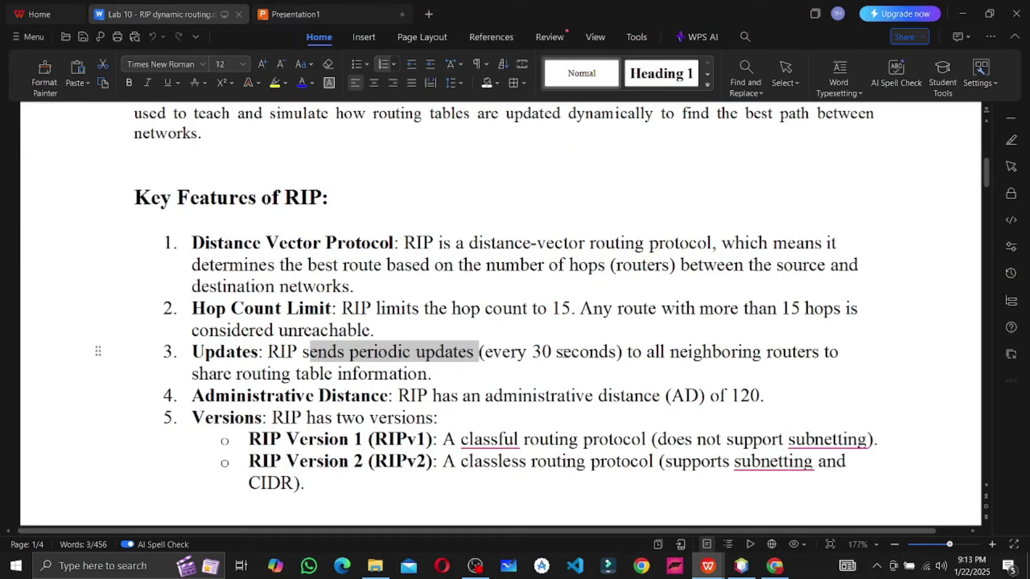
pyautogui.moveTo(616, 354); pyautogui.dragTo(488, 354)
pyautogui.moveTo(655, 354); pyautogui.dragTo(428, 374)
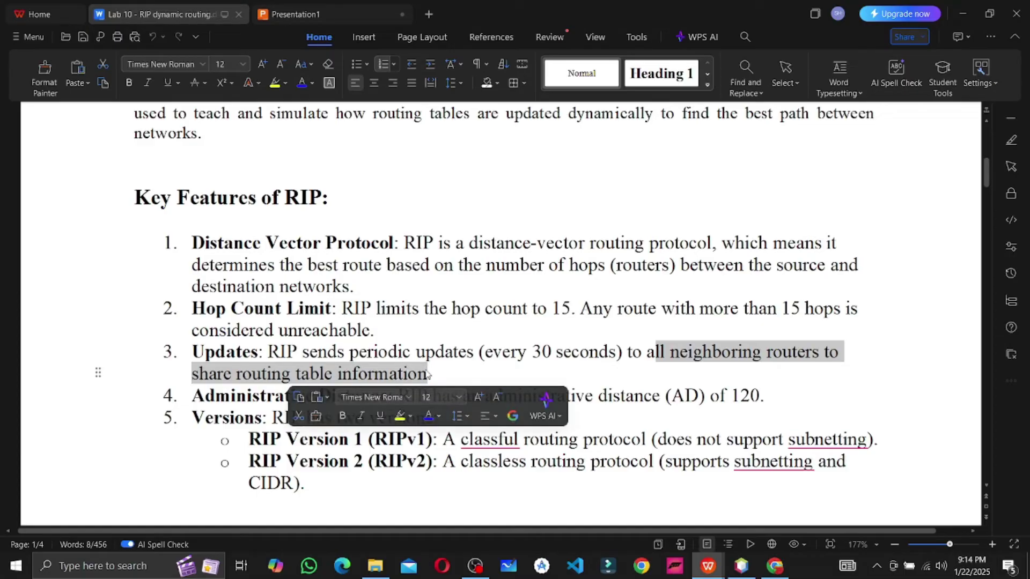
pyautogui.click(442, 374)
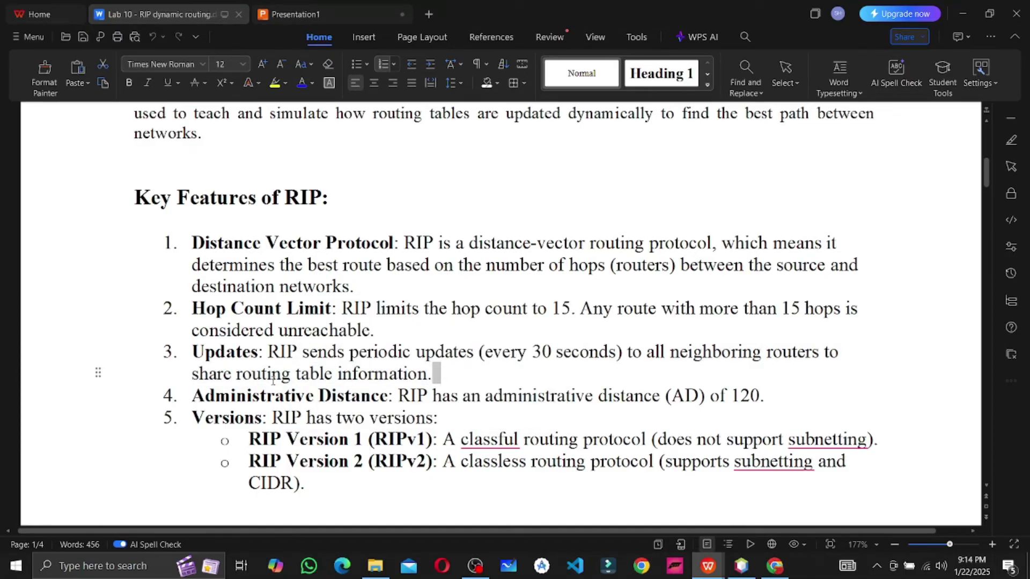
pyautogui.moveTo(188, 398); pyautogui.dragTo(766, 401)
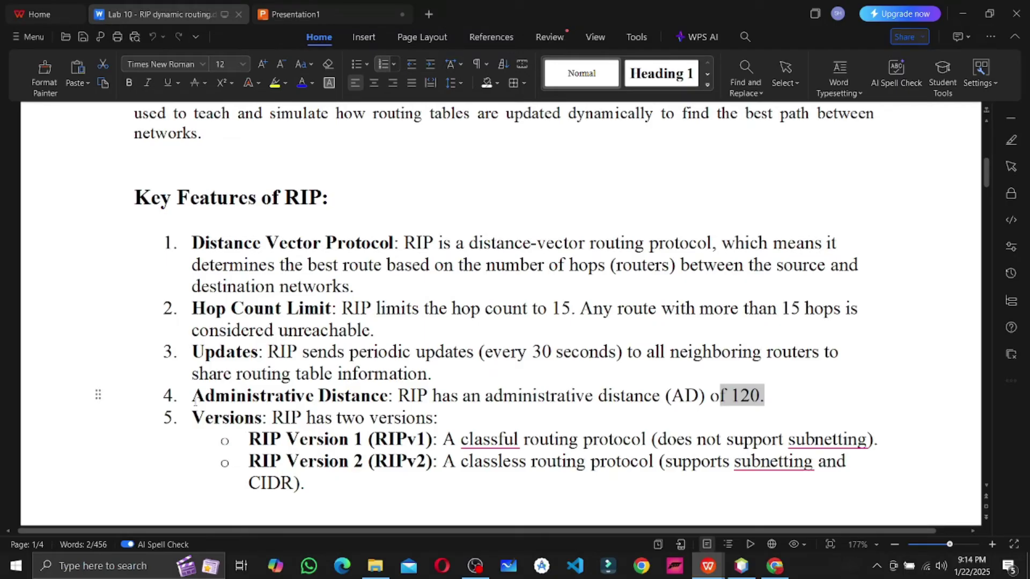
pyautogui.moveTo(248, 439); pyautogui.dragTo(389, 461)
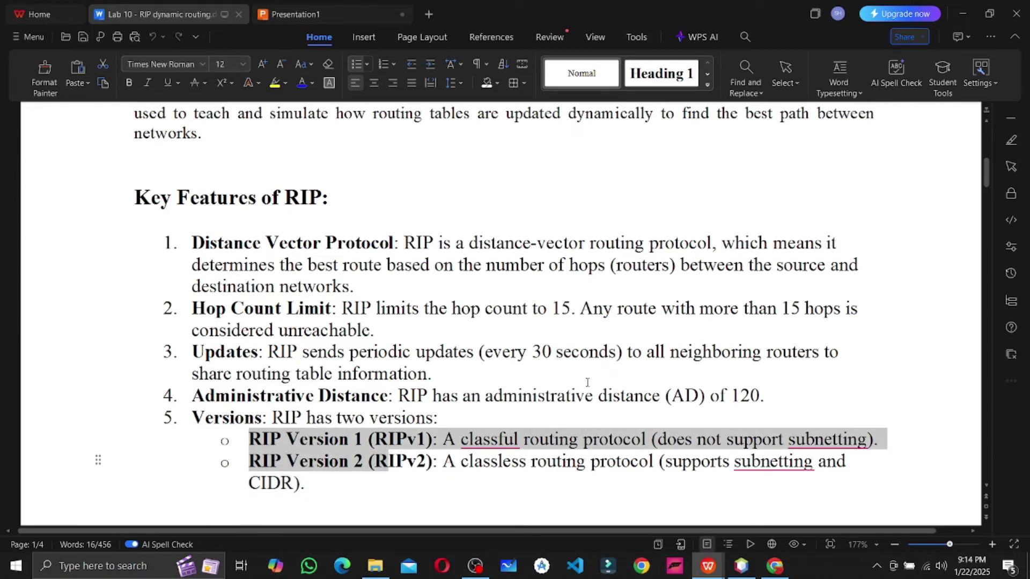
# Start the Presentation1 slide show and write a ticked 2015 above a ticked 2025 in white ink, joined by a downward arrow
pyautogui.click(322, 15)
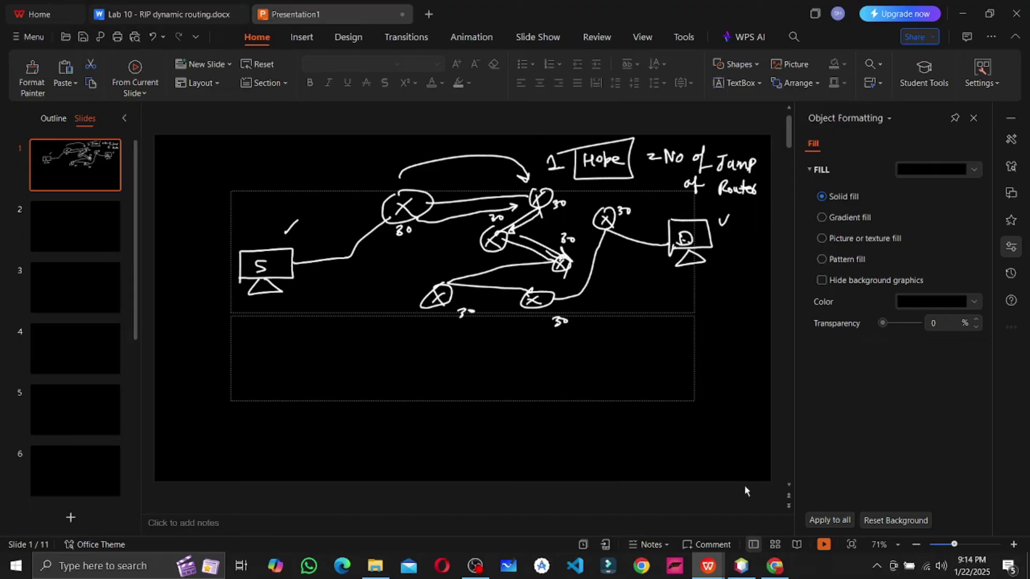
pyautogui.click(824, 545)
pyautogui.click(62, 551)
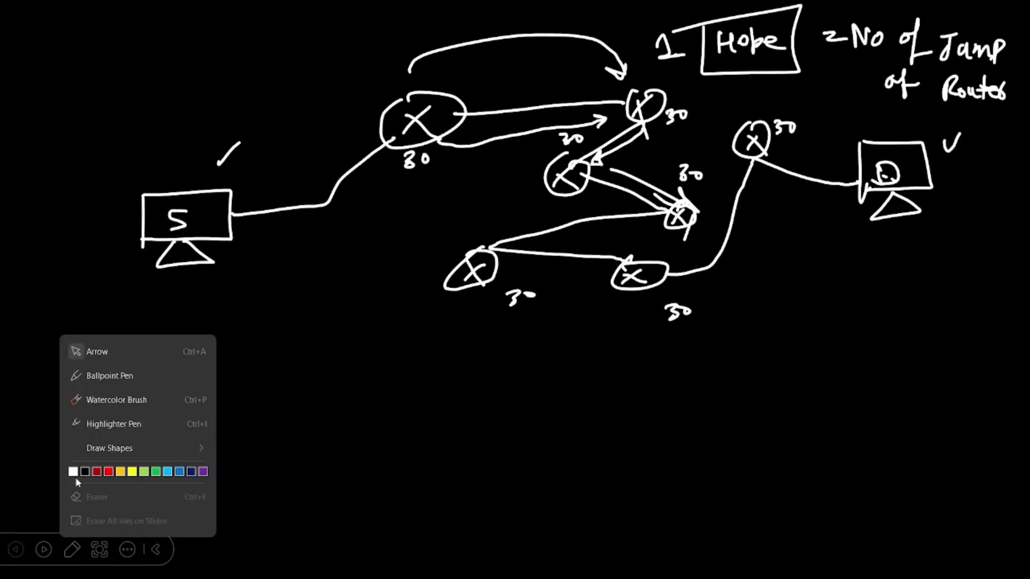
pyautogui.click(75, 472)
pyautogui.moveTo(128, 358)
pyautogui.mouseDown()
pyautogui.moveTo(132, 386)
pyautogui.moveTo(180, 376)
pyautogui.moveTo(185, 356)
pyautogui.moveTo(213, 365)
pyautogui.mouseUp()
pyautogui.moveTo(228, 345)
pyautogui.mouseDown()
pyautogui.moveTo(246, 364)
pyautogui.moveTo(248, 343)
pyautogui.moveTo(300, 321)
pyautogui.mouseUp()
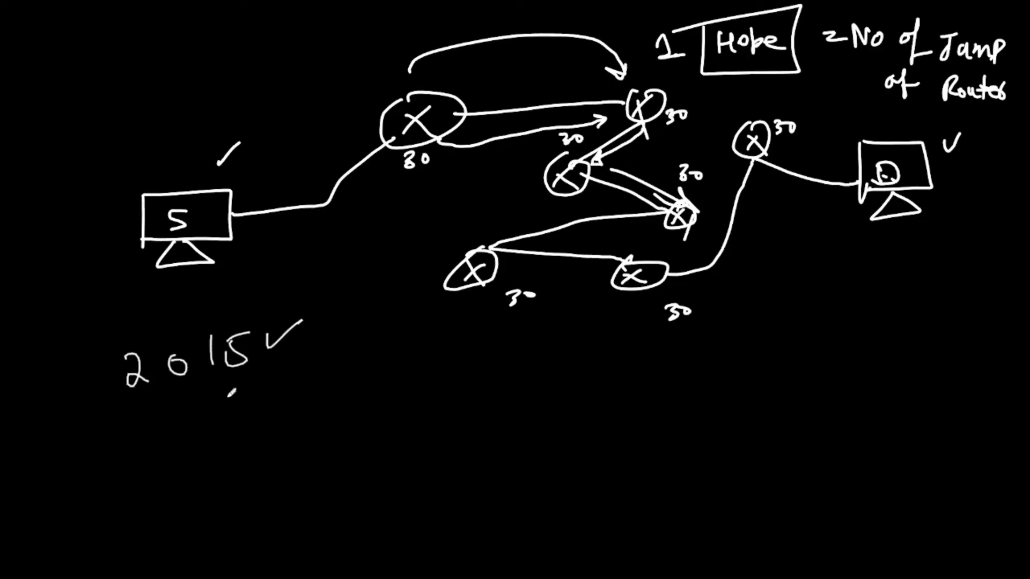
pyautogui.moveTo(141, 457)
pyautogui.mouseDown()
pyautogui.moveTo(179, 474)
pyautogui.moveTo(194, 459)
pyautogui.moveTo(245, 463)
pyautogui.mouseUp()
pyautogui.moveTo(253, 436); pyautogui.dragTo(315, 432)
pyautogui.moveTo(195, 398)
pyautogui.mouseDown()
pyautogui.moveTo(200, 424)
pyautogui.moveTo(211, 411)
pyautogui.mouseUp()
# Write the word "better" on the slide beside the two years and draw a box around it
pyautogui.moveTo(390, 389)
pyautogui.mouseDown()
pyautogui.moveTo(398, 414)
pyautogui.moveTo(413, 416)
pyautogui.mouseUp()
pyautogui.moveTo(430, 380); pyautogui.dragTo(428, 414)
pyautogui.moveTo(421, 400)
pyautogui.mouseDown()
pyautogui.moveTo(447, 411)
pyautogui.moveTo(463, 397)
pyautogui.mouseUp()
pyautogui.moveTo(456, 402)
pyautogui.mouseDown()
pyautogui.moveTo(471, 391)
pyautogui.moveTo(472, 409)
pyautogui.mouseUp()
pyautogui.moveTo(477, 402)
pyautogui.mouseDown()
pyautogui.moveTo(484, 385)
pyautogui.moveTo(488, 395)
pyautogui.mouseUp()
pyautogui.moveTo(375, 392)
pyautogui.mouseDown()
pyautogui.moveTo(374, 417)
pyautogui.moveTo(454, 412)
pyautogui.moveTo(374, 414)
pyautogui.mouseUp()
pyautogui.click(378, 383)
# Write "IPv4" and "IPv6" side by side below the destination computer
pyautogui.moveTo(634, 375); pyautogui.dragTo(665, 374)
pyautogui.moveTo(653, 376)
pyautogui.mouseDown()
pyautogui.moveTo(651, 398)
pyautogui.moveTo(679, 397)
pyautogui.mouseUp()
pyautogui.moveTo(690, 365)
pyautogui.mouseDown()
pyautogui.moveTo(685, 400)
pyautogui.moveTo(725, 379)
pyautogui.mouseUp()
pyautogui.moveTo(728, 380); pyautogui.dragTo(734, 407)
pyautogui.moveTo(798, 363); pyautogui.dragTo(843, 352)
pyautogui.moveTo(817, 357); pyautogui.dragTo(815, 391)
pyautogui.moveTo(807, 392); pyautogui.dragTo(889, 369)
pyautogui.moveTo(898, 366); pyautogui.dragTo(894, 383)
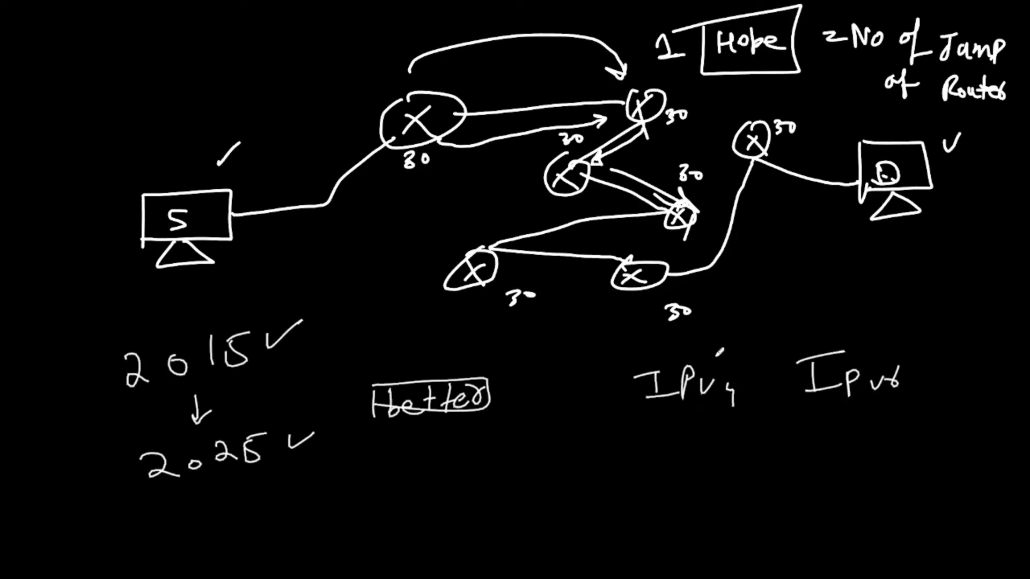
# Tick IPv4 and IPv6, draw an arrow from IPv4 to IPv6, and end the show discarding the new ink
pyautogui.moveTo(716, 350)
pyautogui.mouseDown()
pyautogui.moveTo(723, 359)
pyautogui.moveTo(754, 322)
pyautogui.mouseUp()
pyautogui.click(808, 340)
pyautogui.moveTo(831, 338); pyautogui.dragTo(884, 304)
pyautogui.moveTo(743, 421)
pyautogui.mouseDown()
pyautogui.moveTo(831, 418)
pyautogui.moveTo(839, 407)
pyautogui.mouseUp()
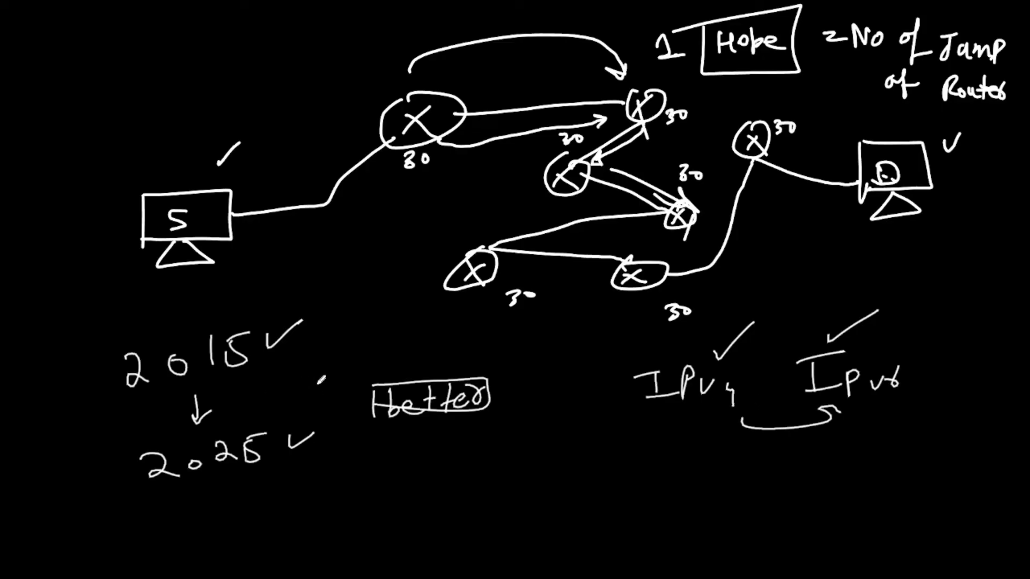
pyautogui.press('Escape')
pyautogui.click(588, 289)
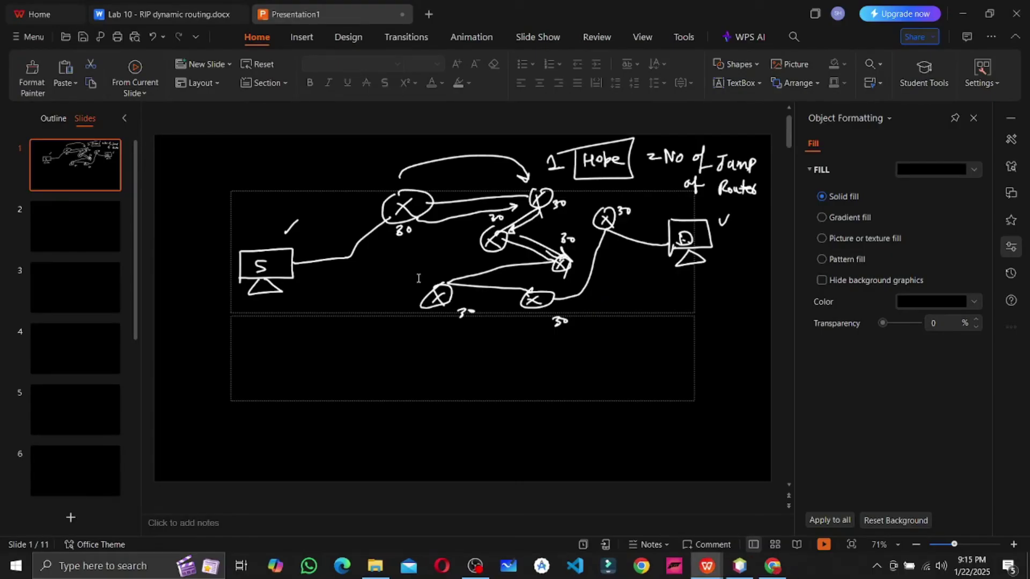
# Switch to the lab document and highlight the RIP Version 1 and Version 2 names and their subnetting and CIDR notes
pyautogui.click(172, 16)
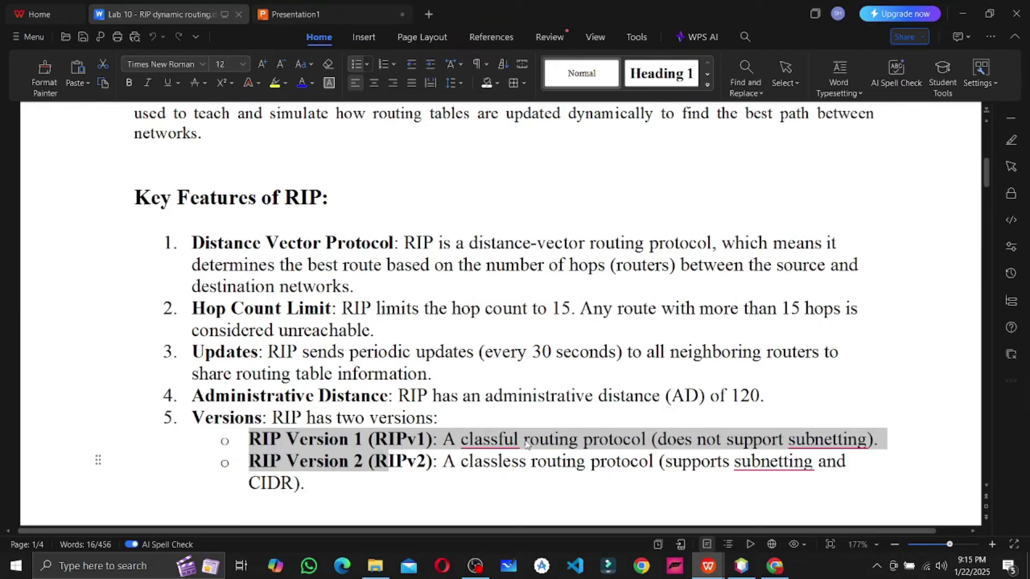
pyautogui.doubleClick(823, 446)
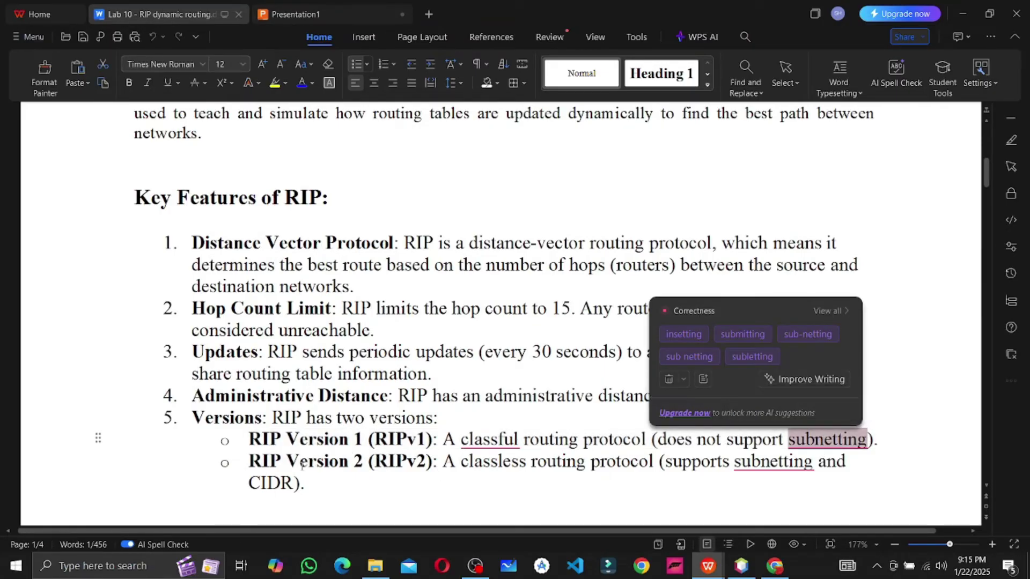
pyautogui.moveTo(302, 466); pyautogui.dragTo(417, 466)
pyautogui.moveTo(702, 466); pyautogui.dragTo(824, 467)
pyautogui.click(870, 462)
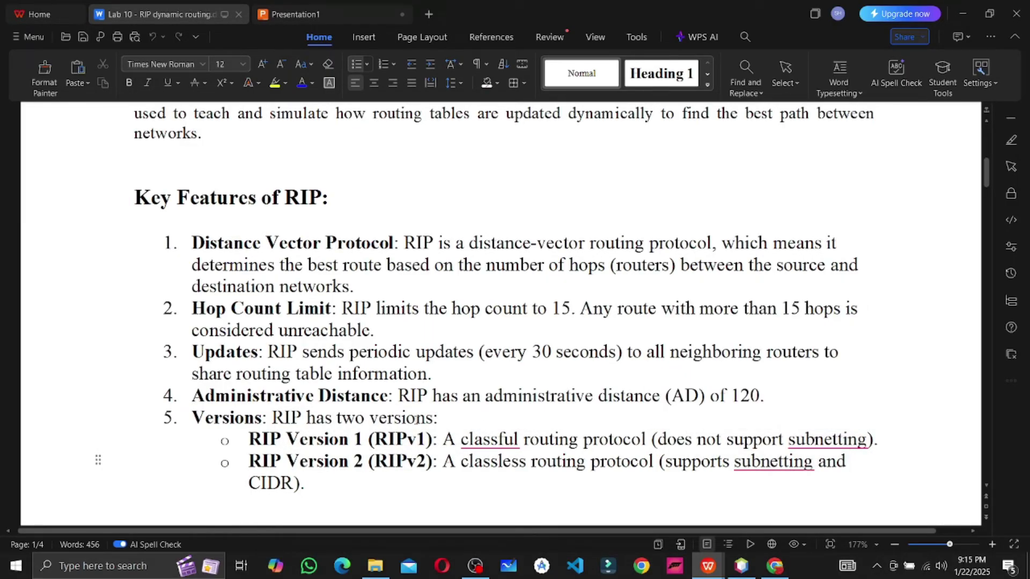
pyautogui.moveTo(368, 440); pyautogui.dragTo(263, 440)
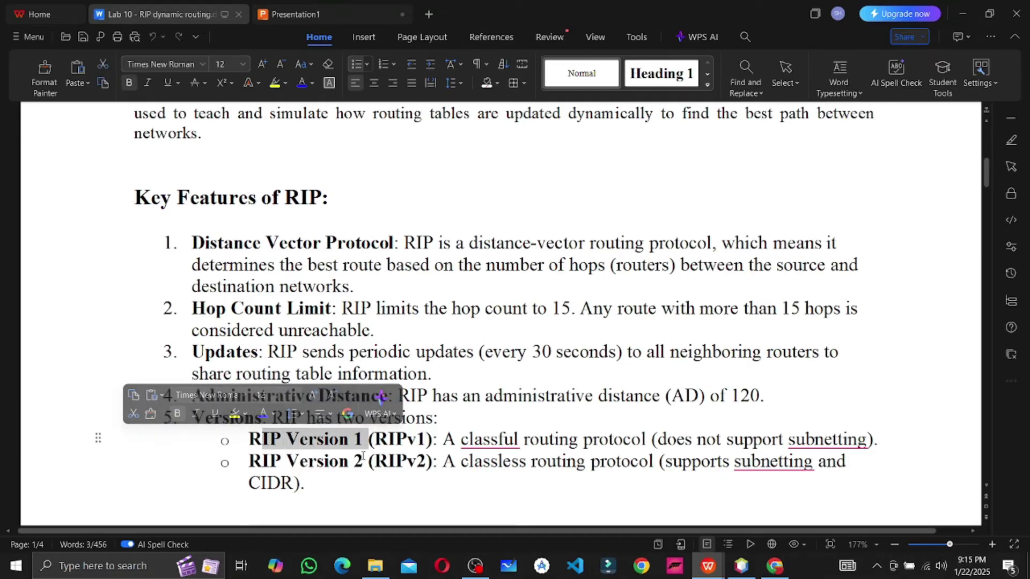
pyautogui.moveTo(366, 461); pyautogui.dragTo(264, 460)
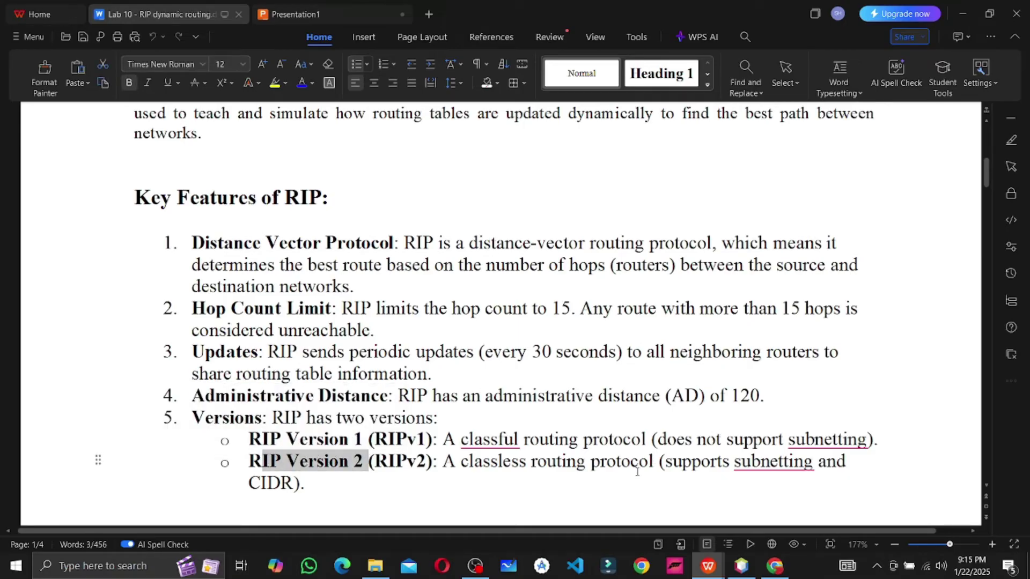
pyautogui.press('Left')
pyautogui.moveTo(814, 463); pyautogui.dragTo(315, 479)
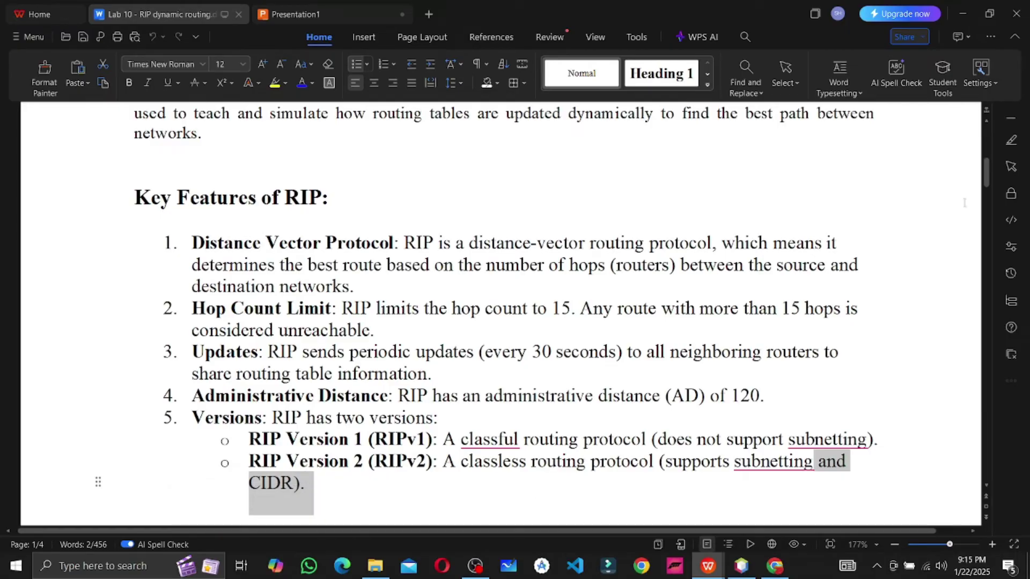
# Go to "What is meant by 15 hops" and highlight the heading and the sentence about a maximum of 15 routers
pyautogui.moveTo(984, 179); pyautogui.dragTo(978, 201)
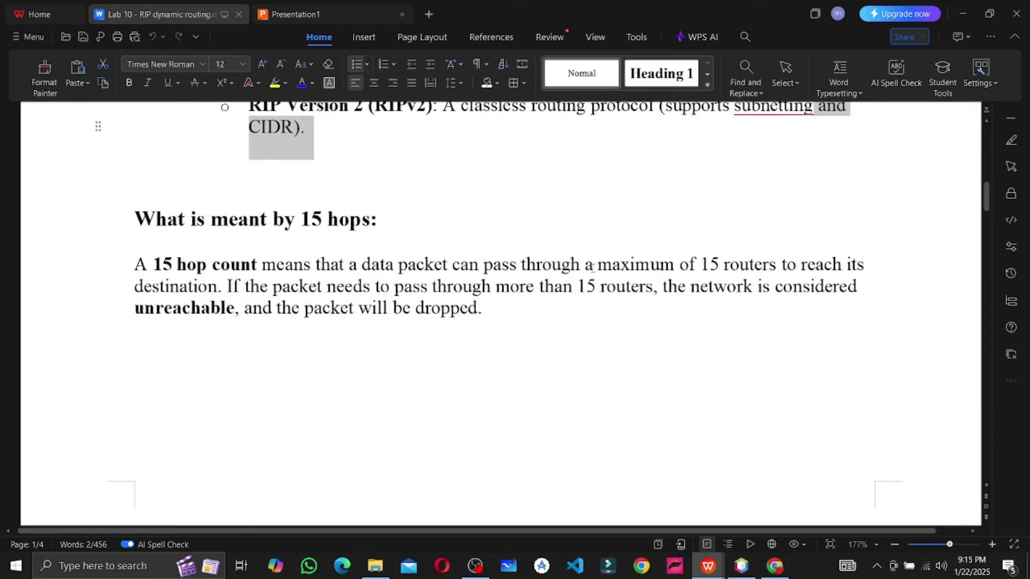
pyautogui.click(555, 301)
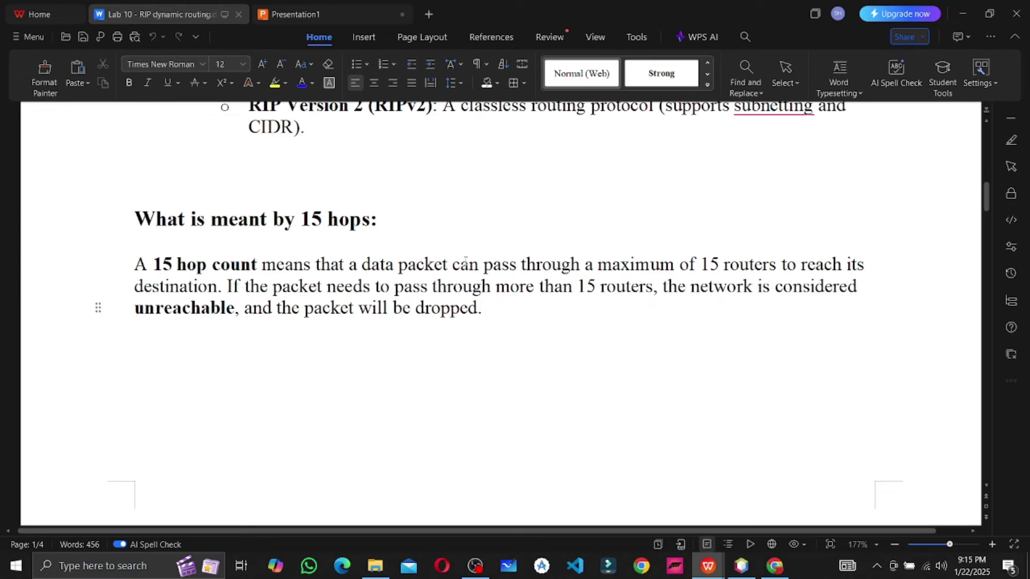
pyautogui.moveTo(135, 224); pyautogui.dragTo(380, 230)
pyautogui.click(393, 226)
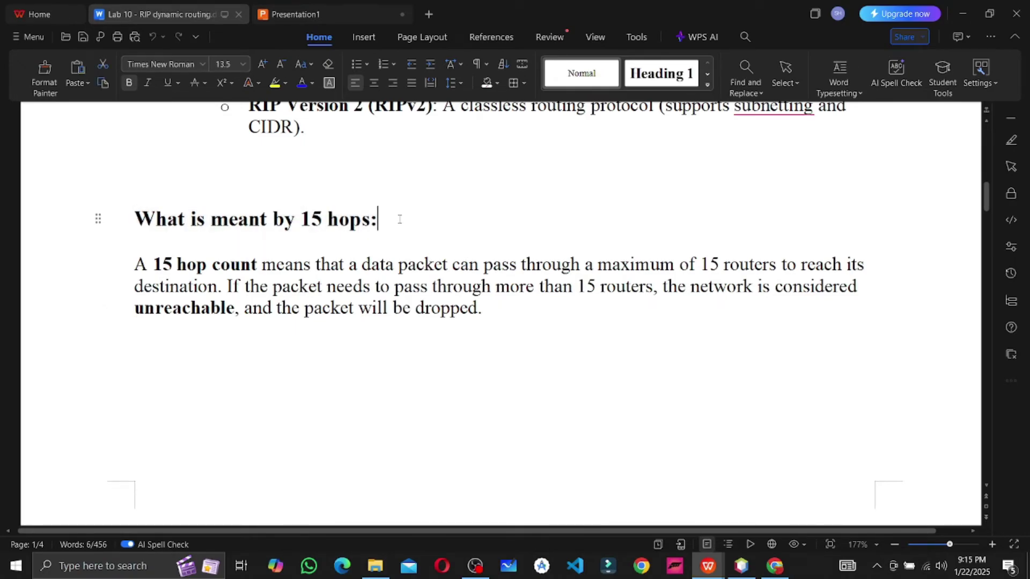
pyautogui.moveTo(134, 263); pyautogui.dragTo(561, 265)
pyautogui.moveTo(710, 262); pyautogui.dragTo(222, 286)
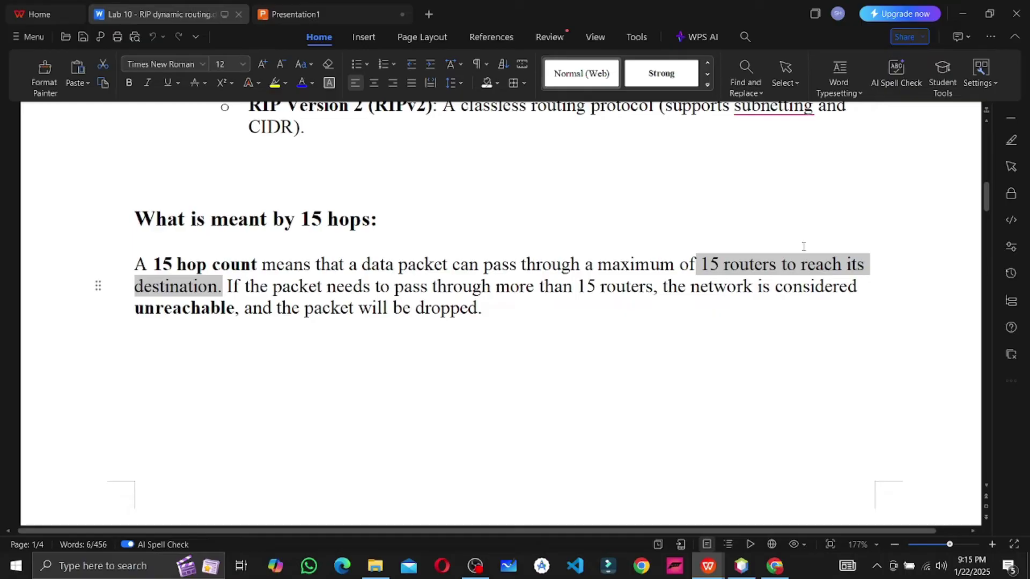
pyautogui.moveTo(586, 264); pyautogui.dragTo(674, 265)
# Highlight the word "unreachable" and the text on exceeding 15 routers, up to "packet will be dropped"
pyautogui.tripleClick(225, 307)
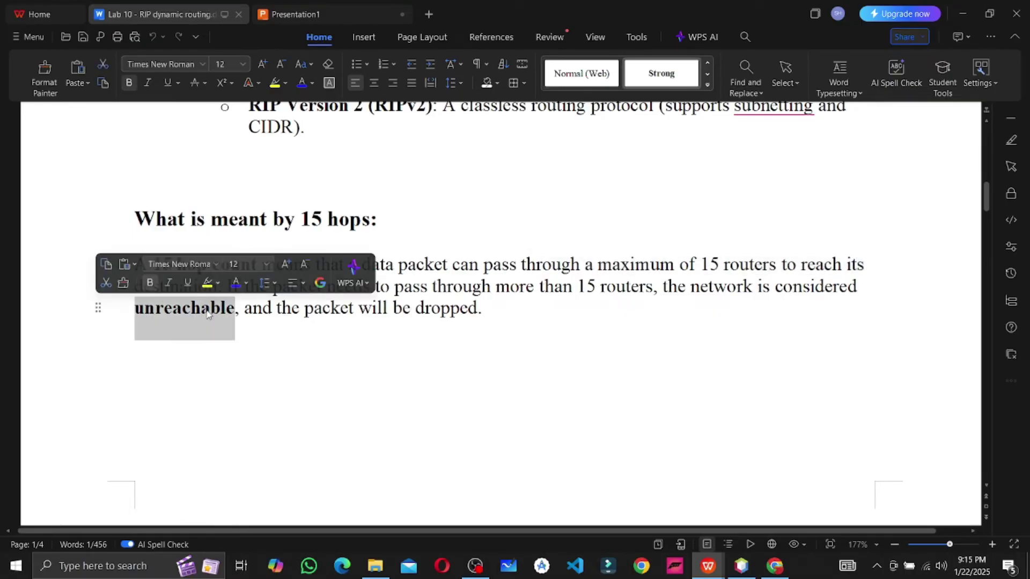
pyautogui.moveTo(242, 288); pyautogui.dragTo(482, 310)
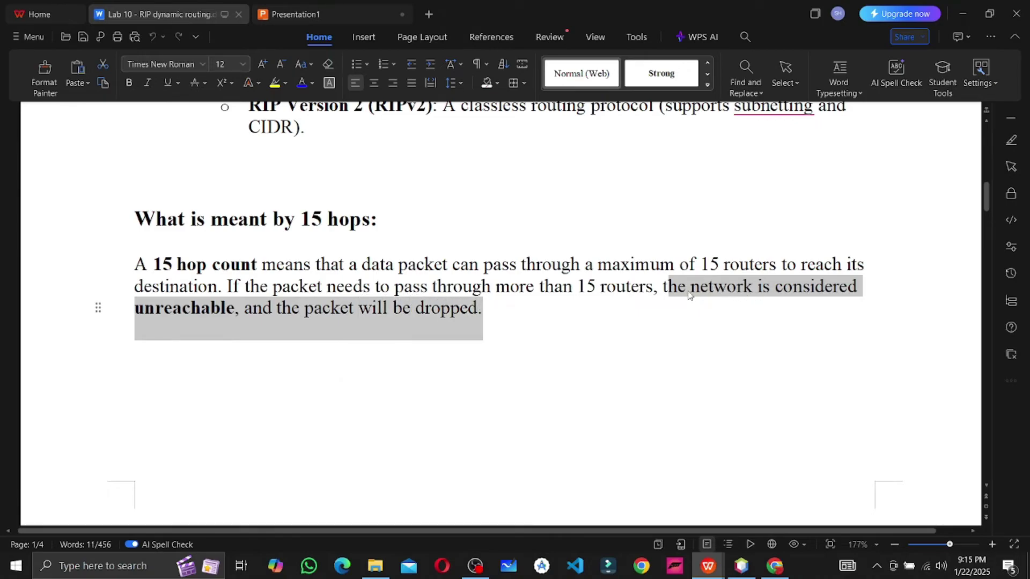
pyautogui.moveTo(664, 287); pyautogui.dragTo(236, 309)
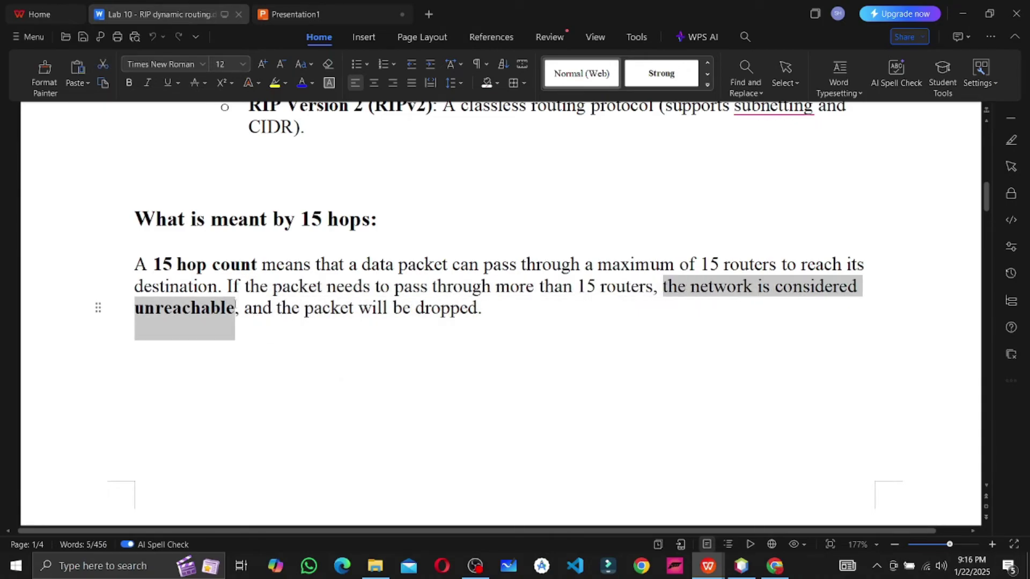
pyautogui.moveTo(300, 310); pyautogui.dragTo(506, 307)
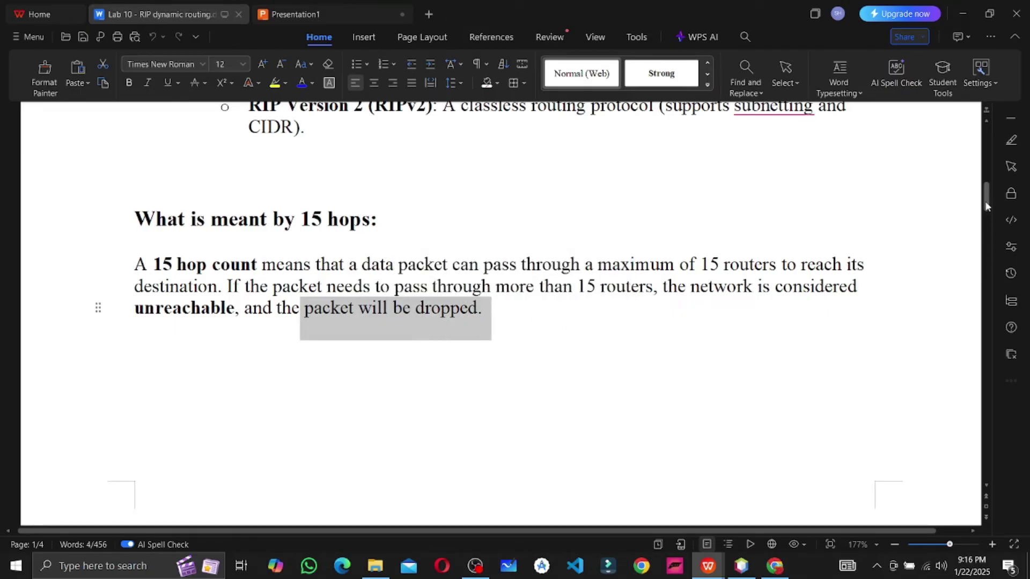
# Go to the Lahore and Karachi network diagram on page 2 and zoom out to 170%
pyautogui.moveTo(986, 205); pyautogui.dragTo(973, 247)
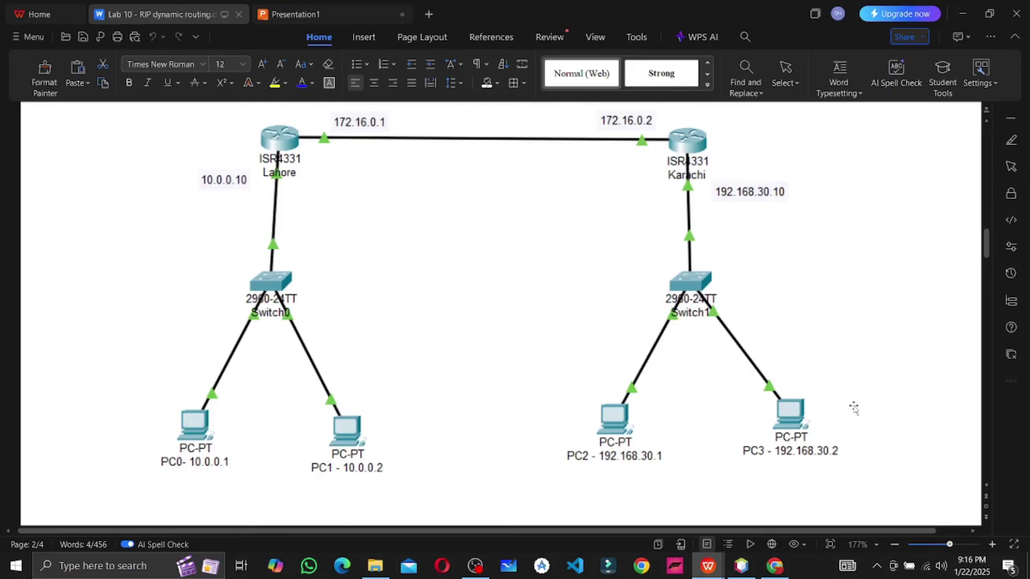
pyautogui.click(895, 545)
pyautogui.moveTo(984, 241); pyautogui.dragTo(982, 255)
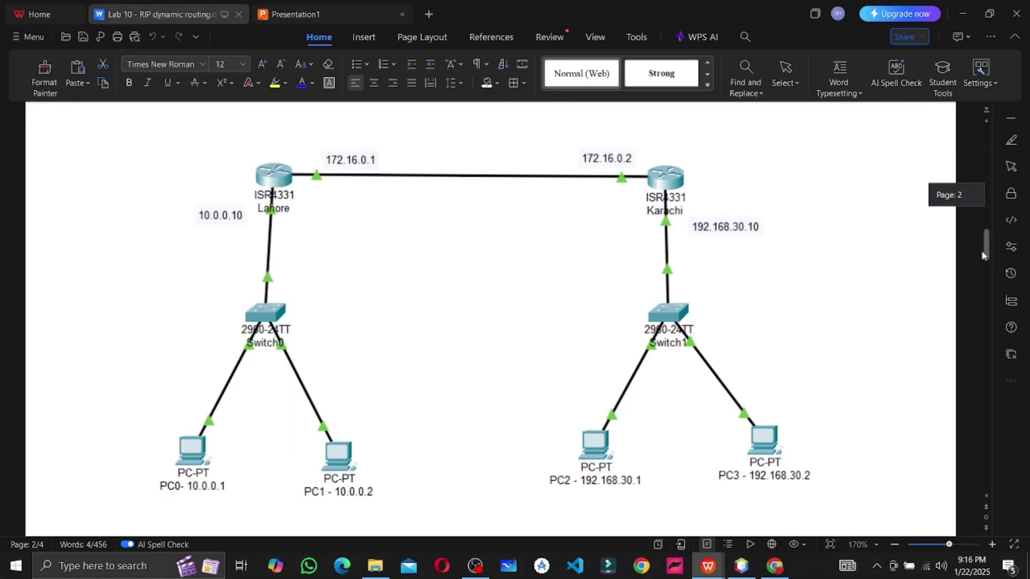
# Go to the Lahore router configuration and highlight the "Assign IP Addresses to Interfaces" heading and the command blocks for both gigabitEthernet interfaces
pyautogui.moveTo(983, 255); pyautogui.dragTo(974, 287)
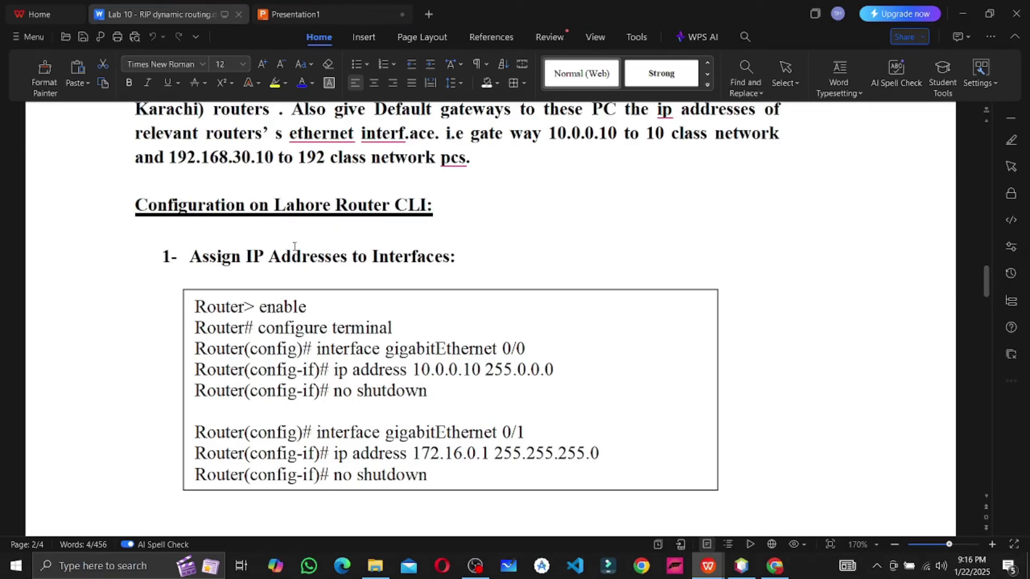
pyautogui.moveTo(450, 258); pyautogui.dragTo(191, 257)
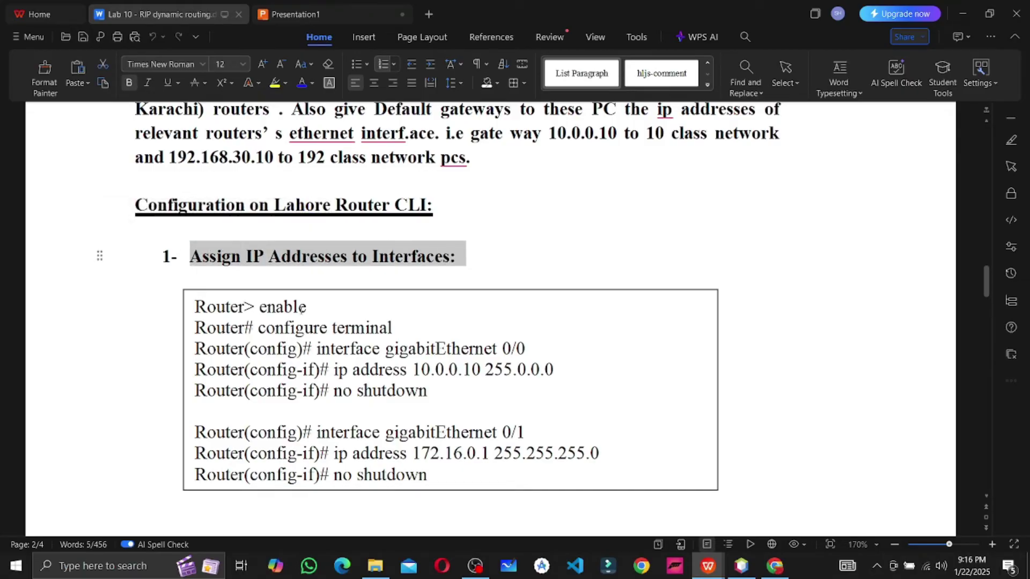
pyautogui.moveTo(196, 307); pyautogui.dragTo(458, 388)
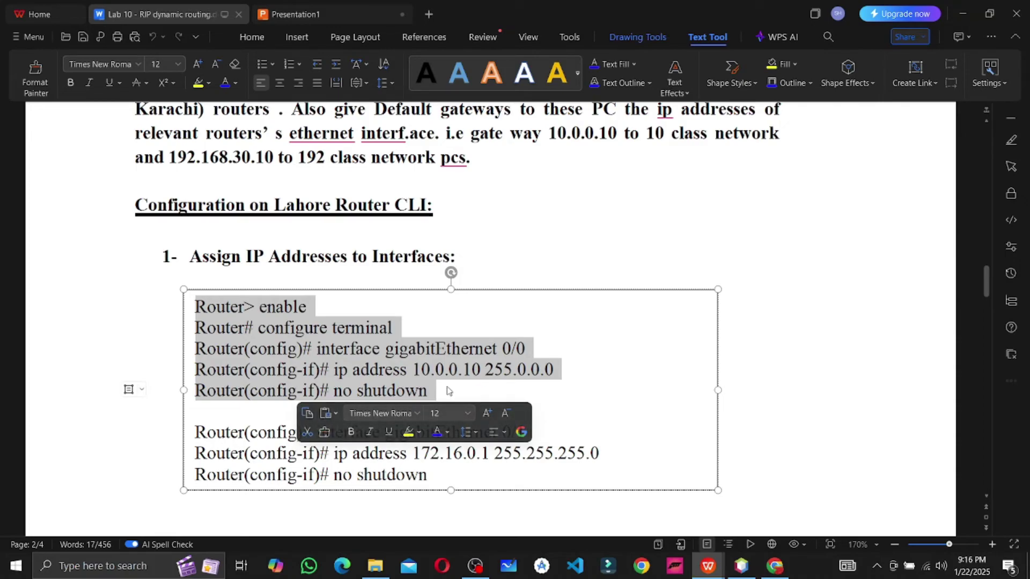
pyautogui.moveTo(194, 429); pyautogui.dragTo(449, 472)
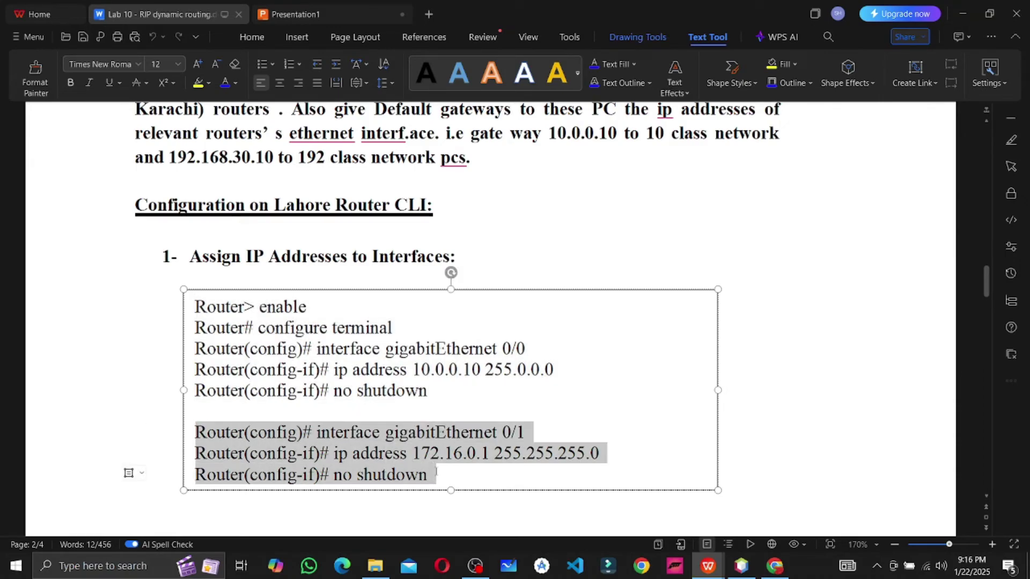
pyautogui.tripleClick(453, 432)
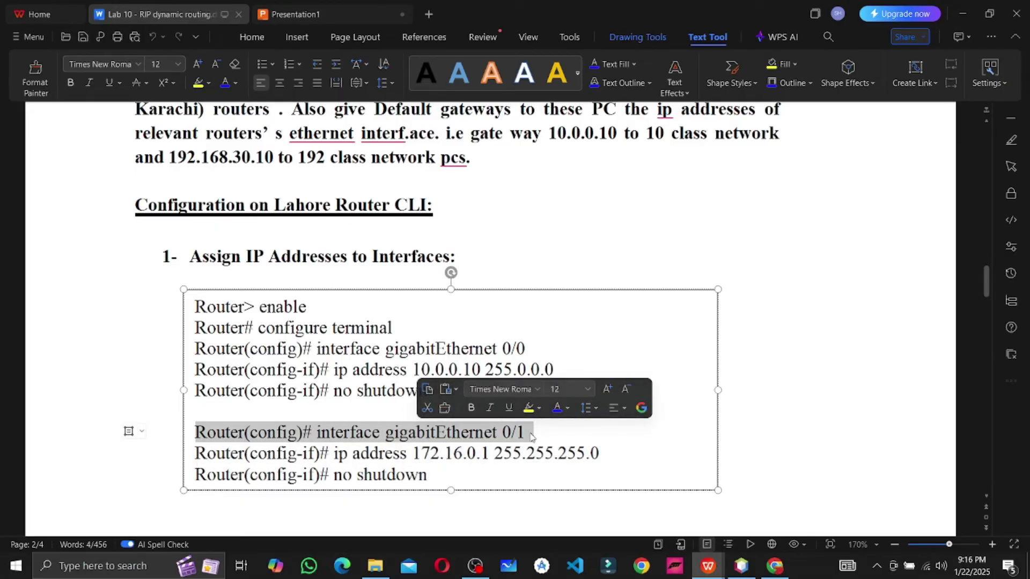
pyautogui.click(761, 378)
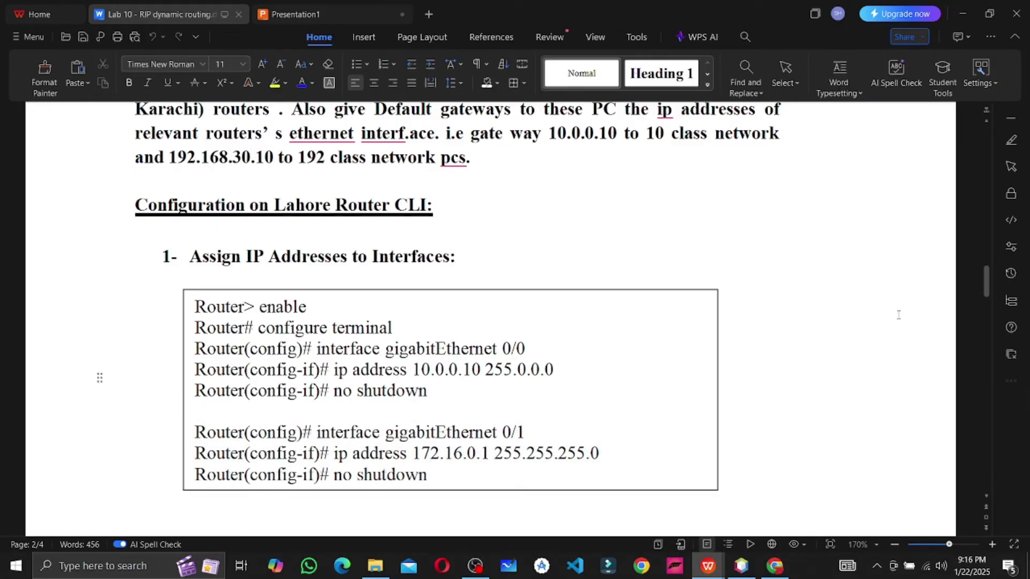
# Go to the "Enable RIP and Advertise Networks" section on page 3 and highlight its heading
pyautogui.moveTo(985, 290); pyautogui.dragTo(973, 330)
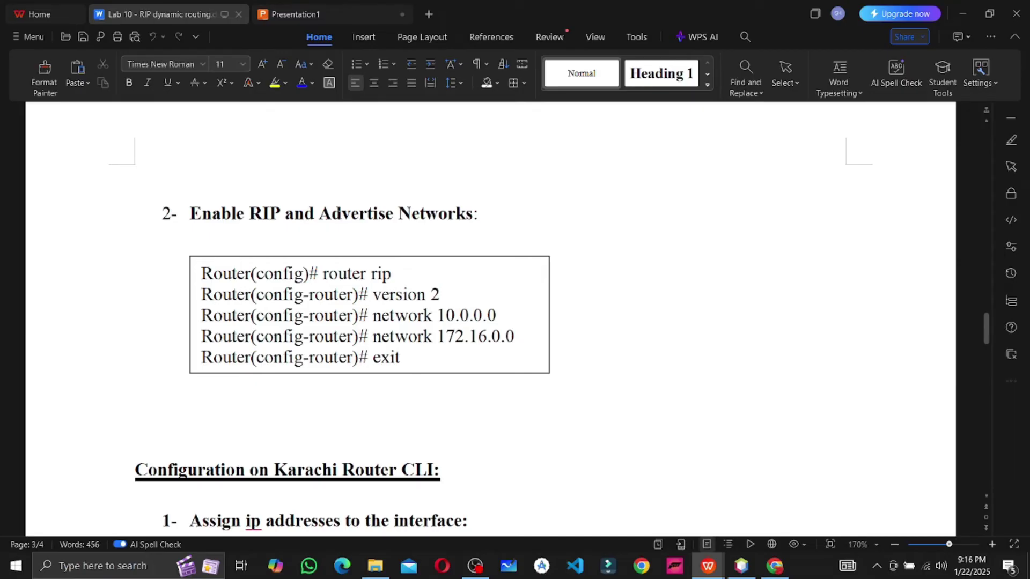
pyautogui.moveTo(455, 223); pyautogui.dragTo(191, 203)
pyautogui.moveTo(549, 268); pyautogui.dragTo(586, 341)
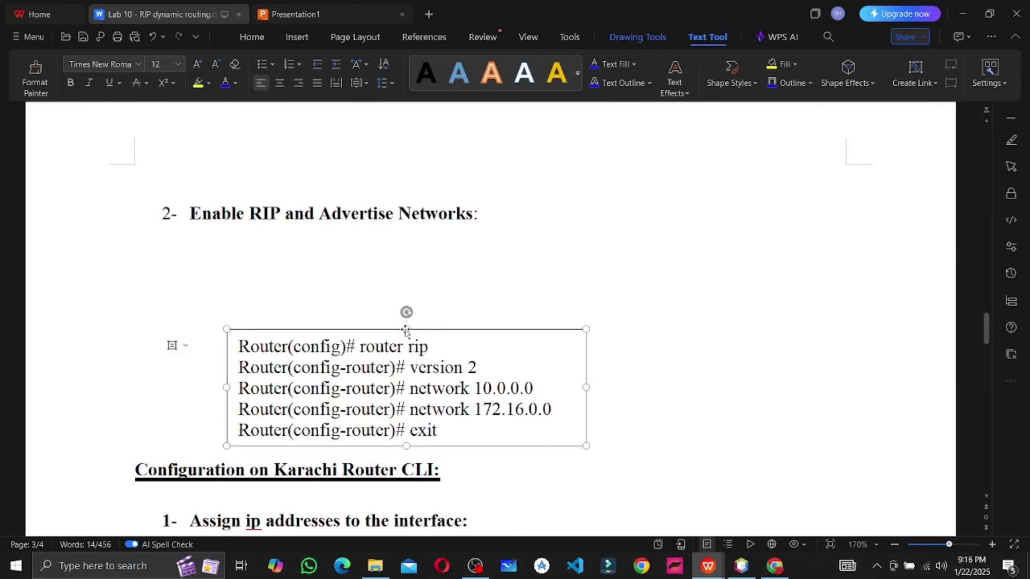
pyautogui.click(525, 272)
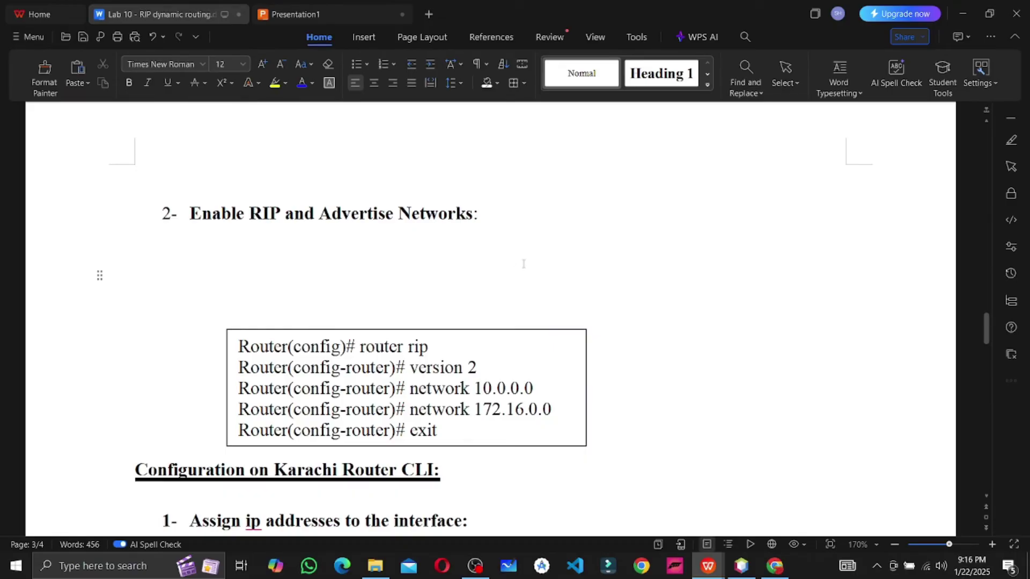
pyautogui.hotkey('ctrl', 'z')
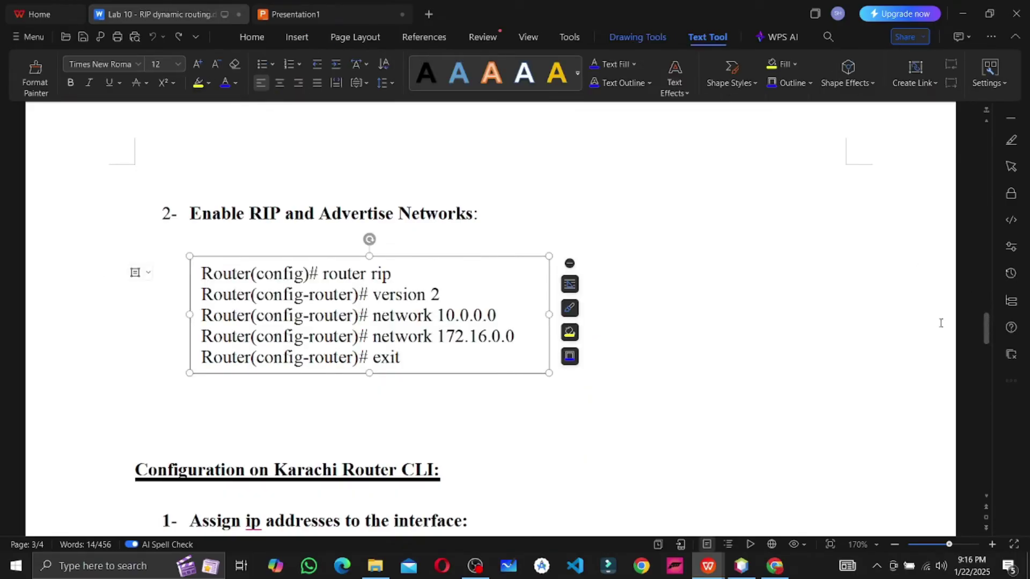
pyautogui.click(920, 318)
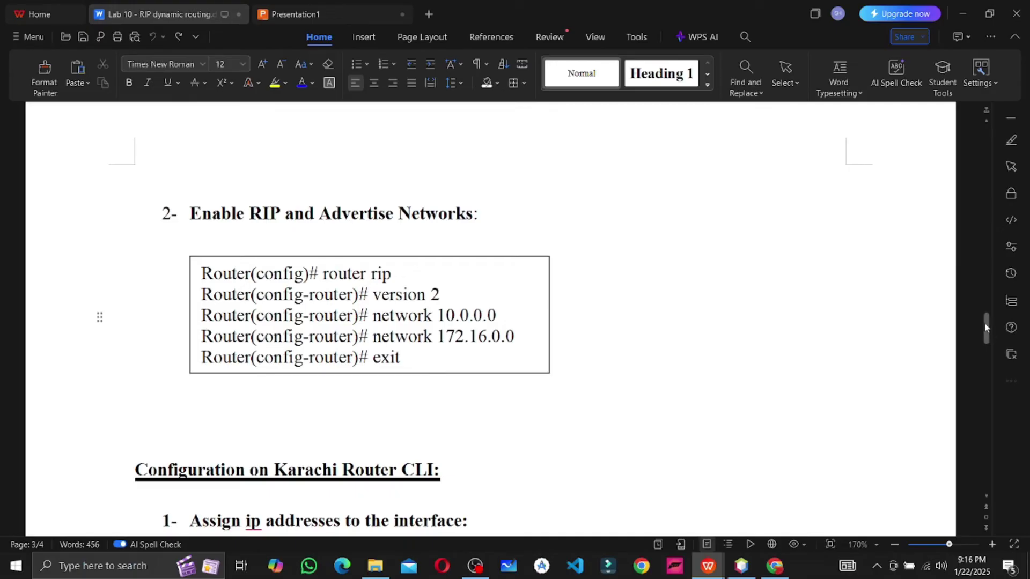
# Review the Verification section on page 4 and return to the Lahore and Karachi network diagram on page 2
pyautogui.moveTo(985, 327); pyautogui.dragTo(961, 429)
pyautogui.scroll(5, 801, 367)
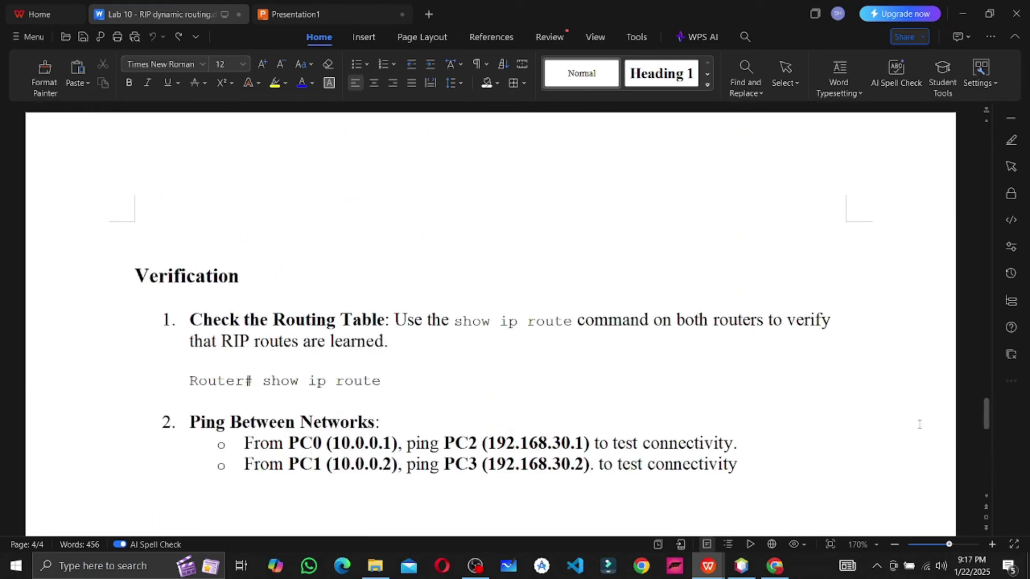
pyautogui.moveTo(987, 418); pyautogui.dragTo(989, 246)
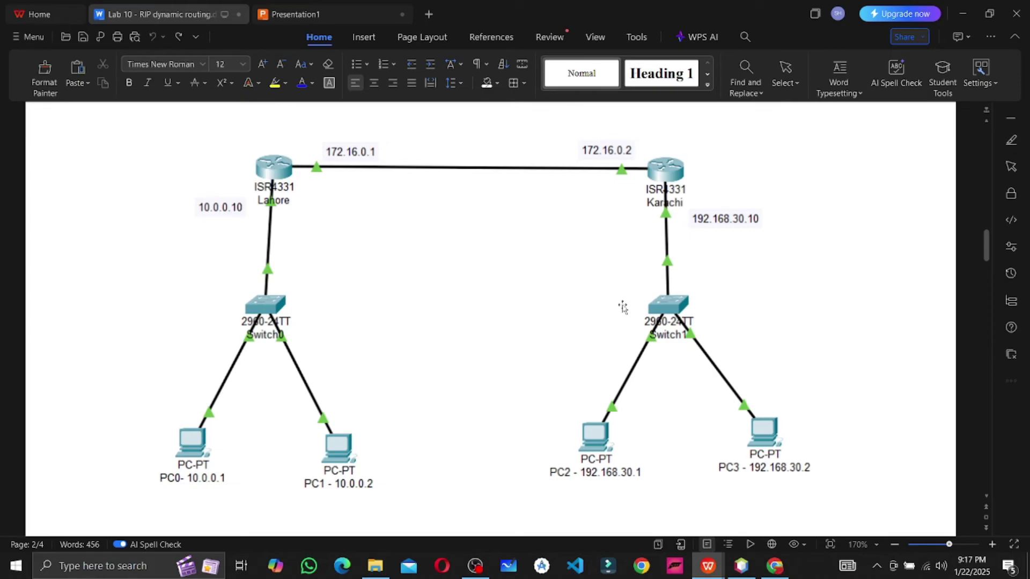
pyautogui.click(972, 567)
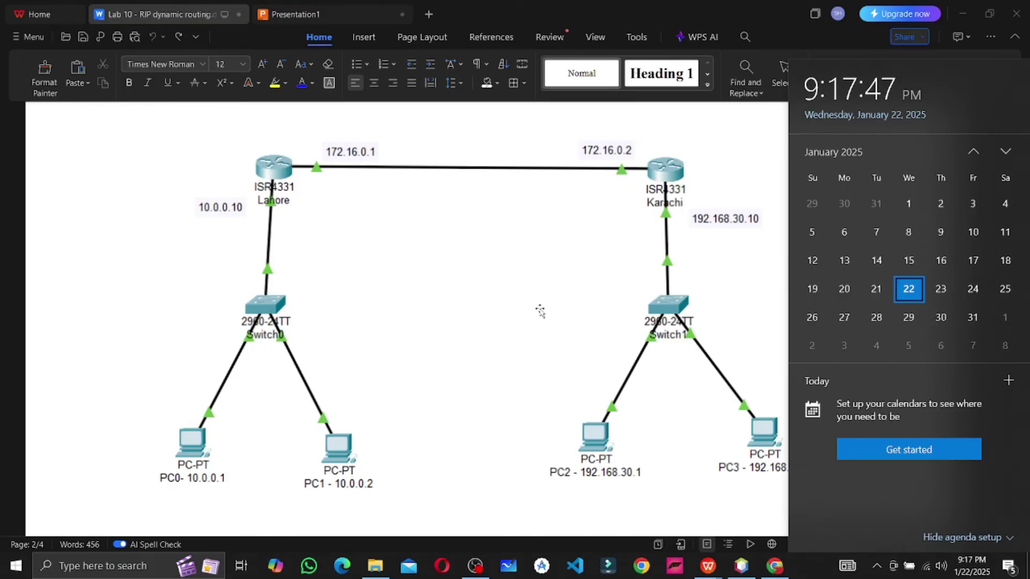
pyautogui.click(540, 307)
pyautogui.click(886, 331)
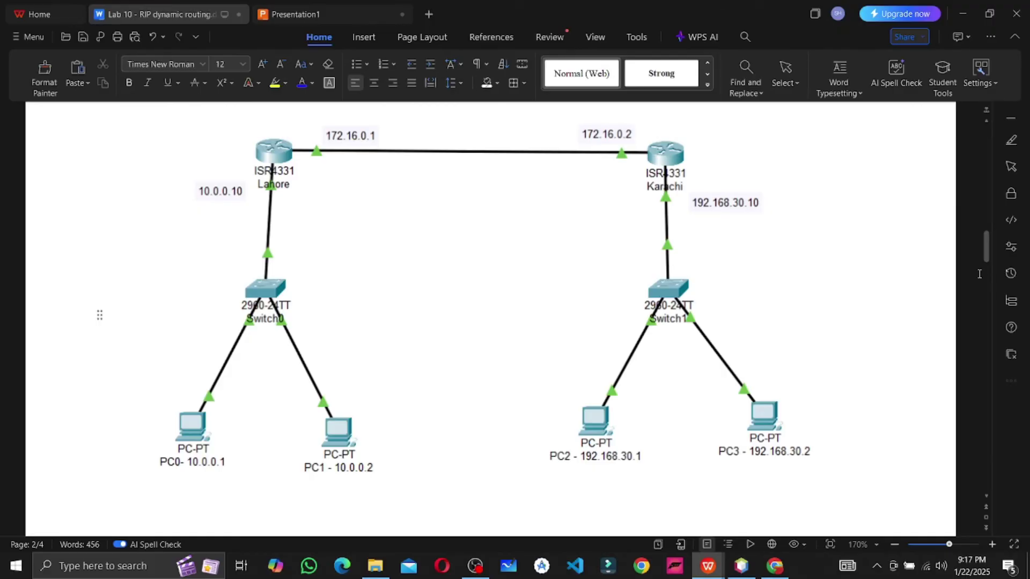
pyautogui.moveTo(986, 253)
pyautogui.mouseDown()
pyautogui.moveTo(971, 432)
pyautogui.moveTo(958, 366)
pyautogui.moveTo(977, 235)
pyautogui.moveTo(977, 244)
pyautogui.mouseUp()
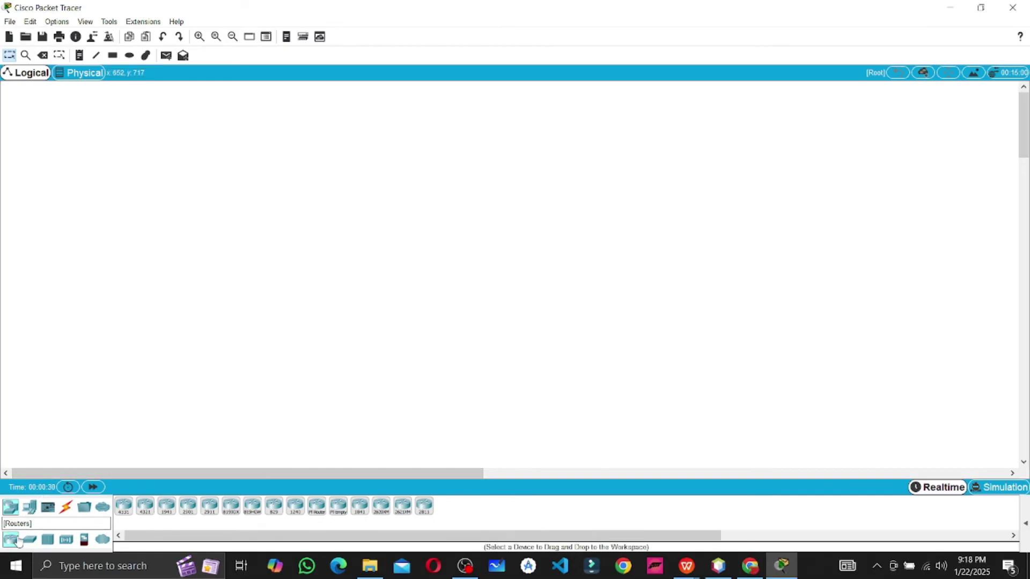
# In Cisco Packet Tracer, place two ISR4331 routers side by side and a 2960-24TT switch below each one
pyautogui.click(124, 505)
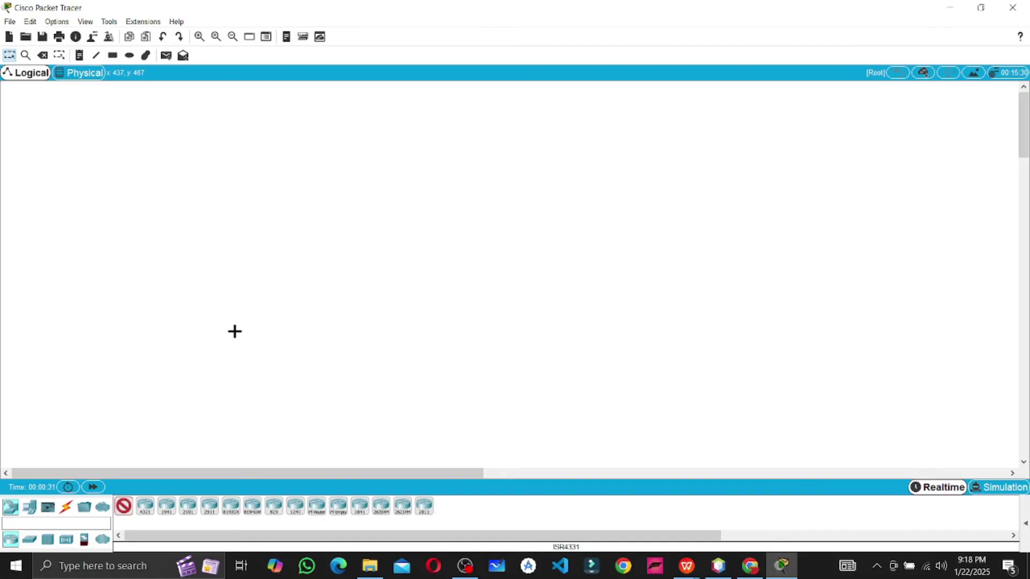
pyautogui.click(263, 155)
pyautogui.click(710, 154)
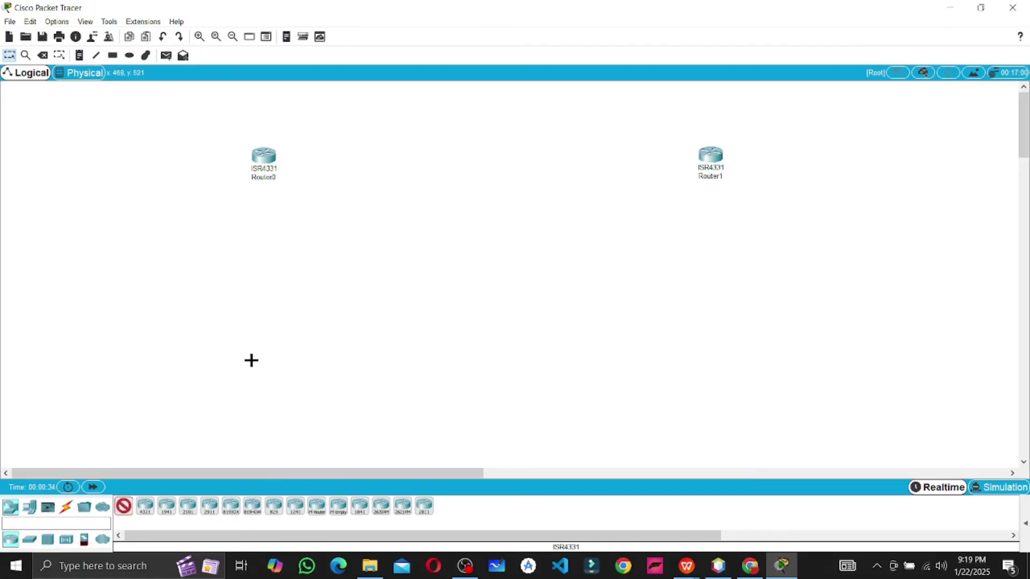
pyautogui.click(30, 540)
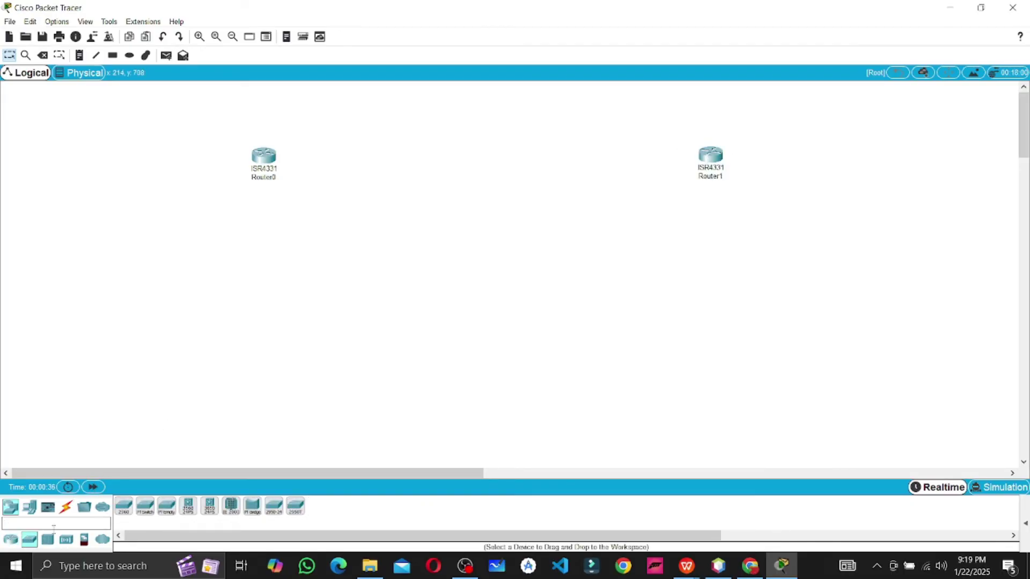
pyautogui.click(124, 506)
pyautogui.click(251, 262)
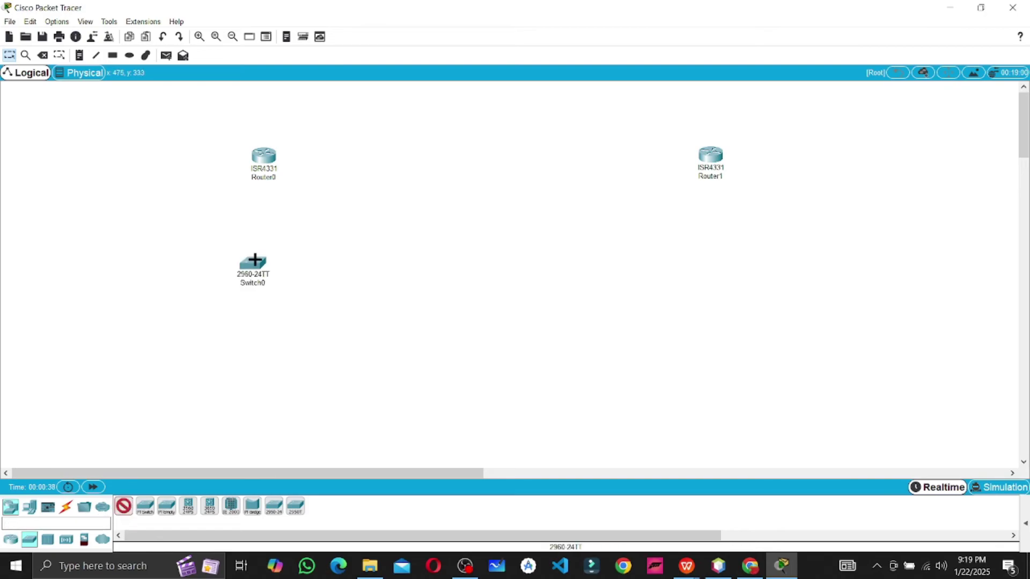
pyautogui.click(719, 263)
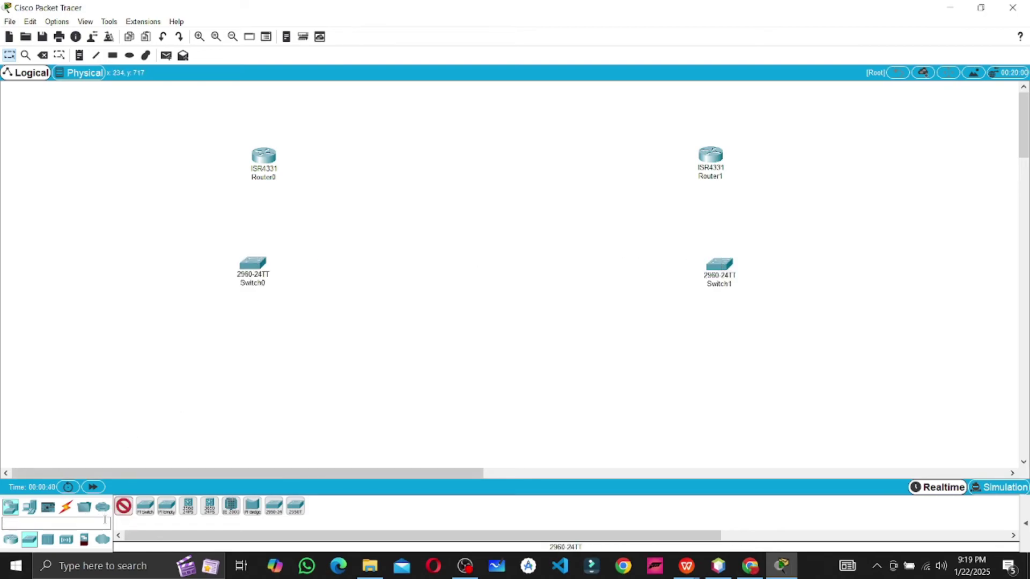
# Place four PCs in the workspace, two below Switch0 and two below Switch1
pyautogui.click(10, 539)
pyautogui.click(29, 509)
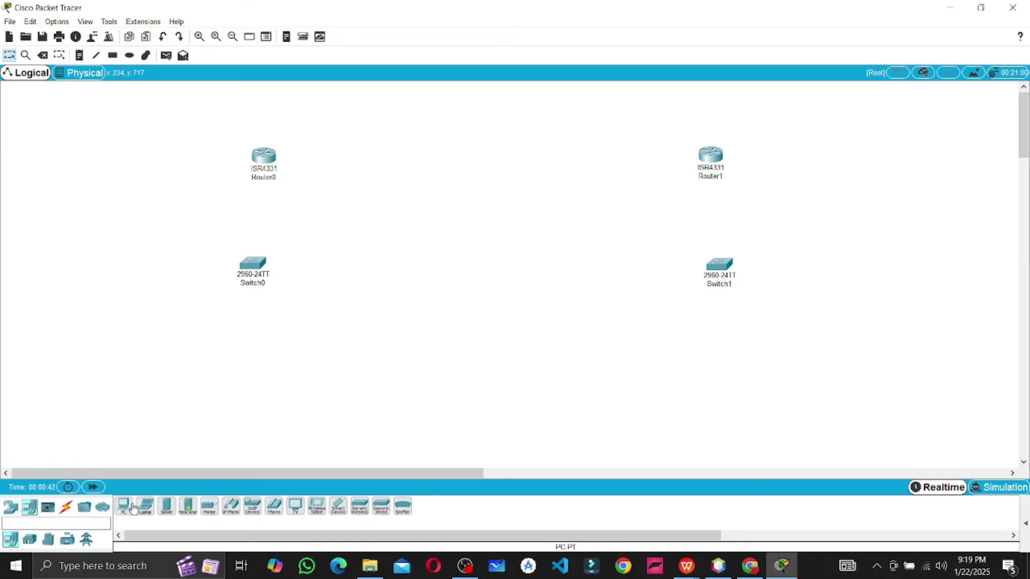
pyautogui.click(123, 506)
pyautogui.click(172, 339)
pyautogui.click(299, 342)
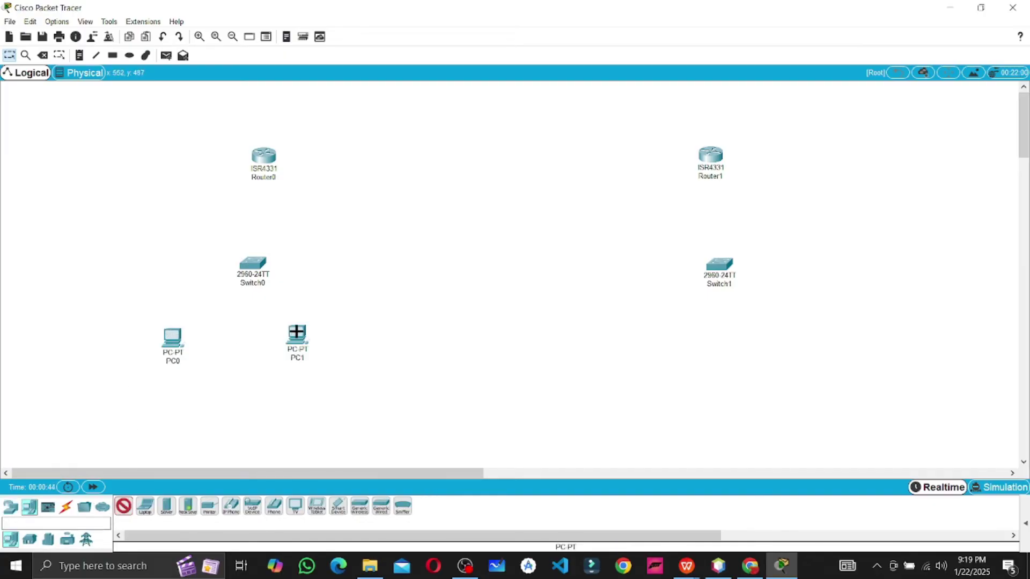
pyautogui.click(656, 341)
pyautogui.click(781, 339)
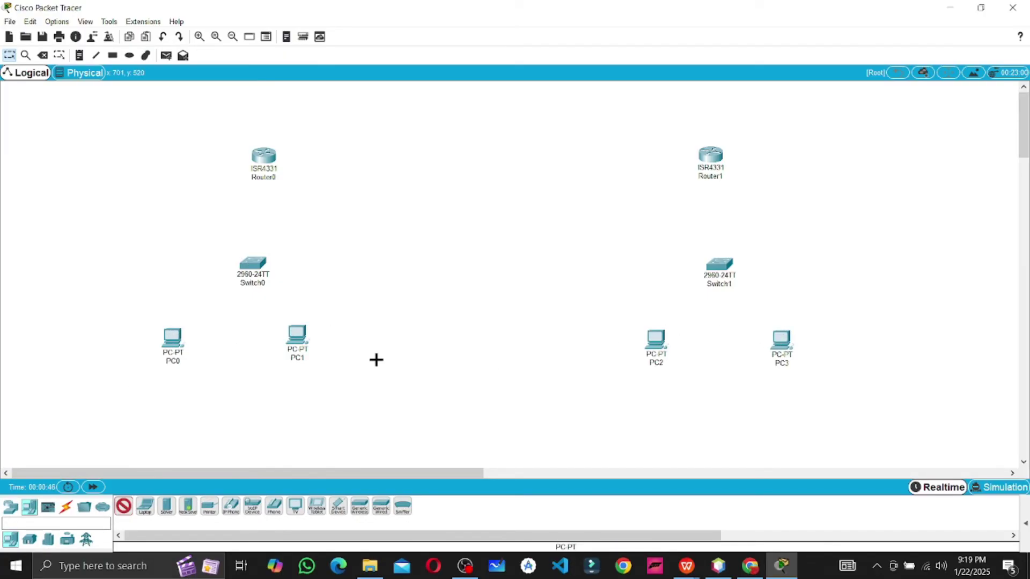
# Connect PC0 and PC1 to Switch0 using the automatically chosen connection type
pyautogui.click(66, 507)
pyautogui.click(123, 506)
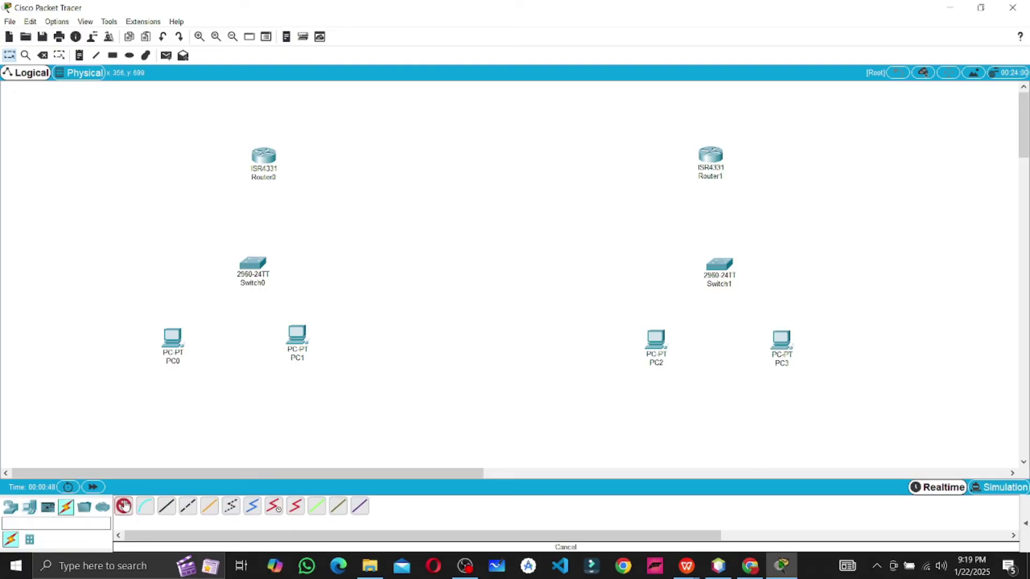
pyautogui.click(172, 339)
pyautogui.click(258, 265)
pyautogui.click(297, 336)
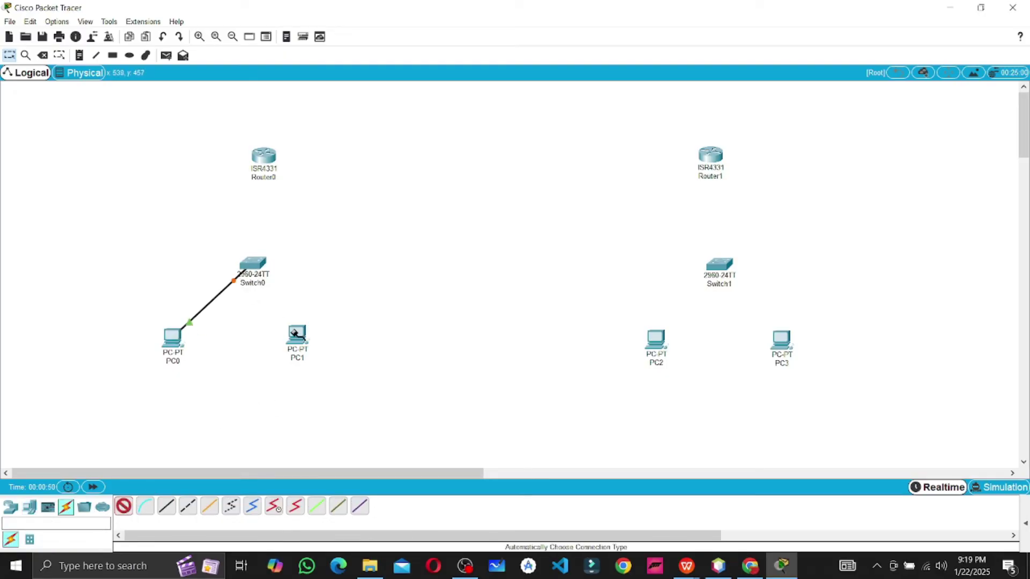
pyautogui.click(257, 270)
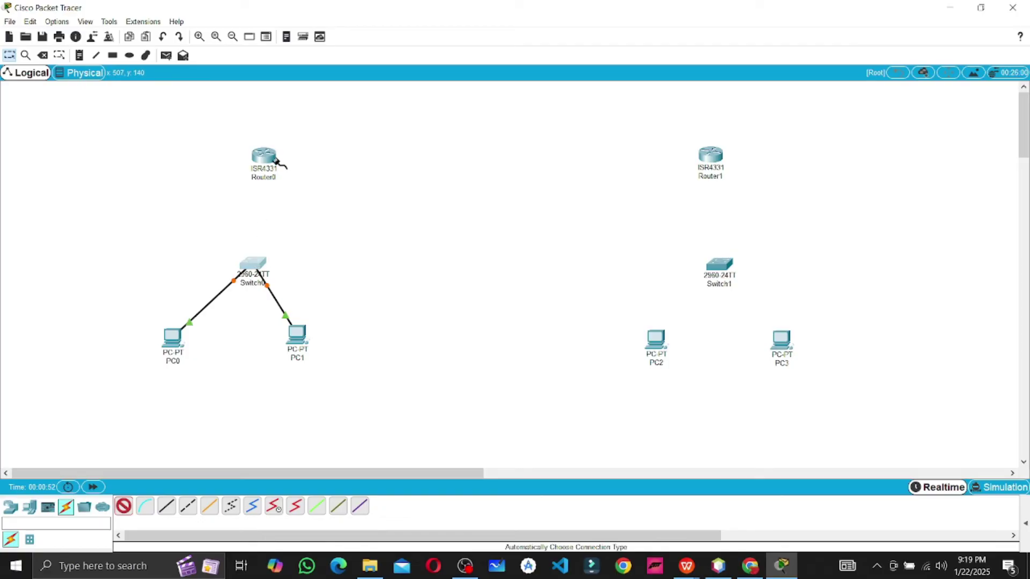
# Connect Switch0 to Router0, and link Router0 to Router1
pyautogui.click(253, 264)
pyautogui.click(264, 161)
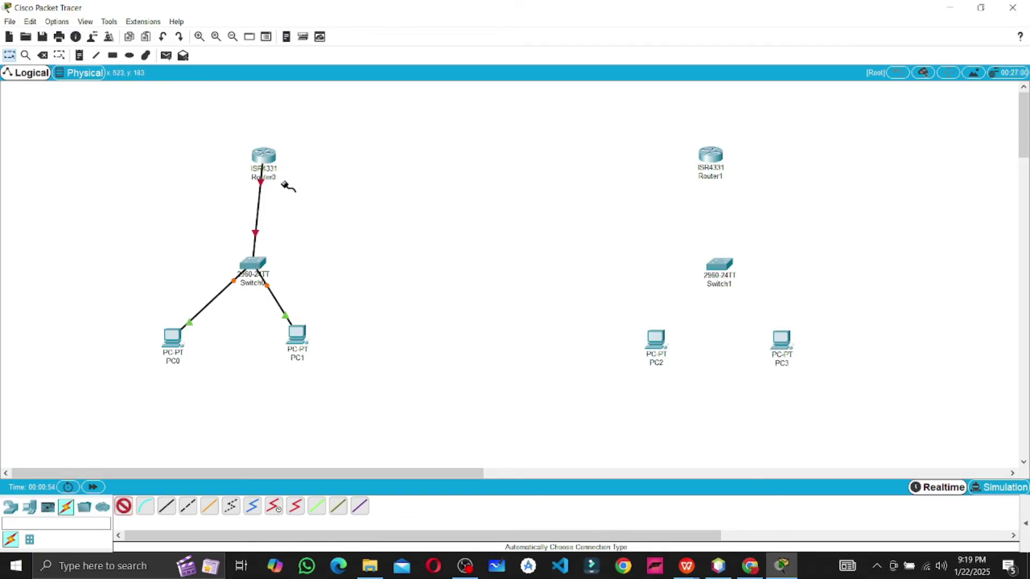
pyautogui.click(275, 155)
pyautogui.click(707, 156)
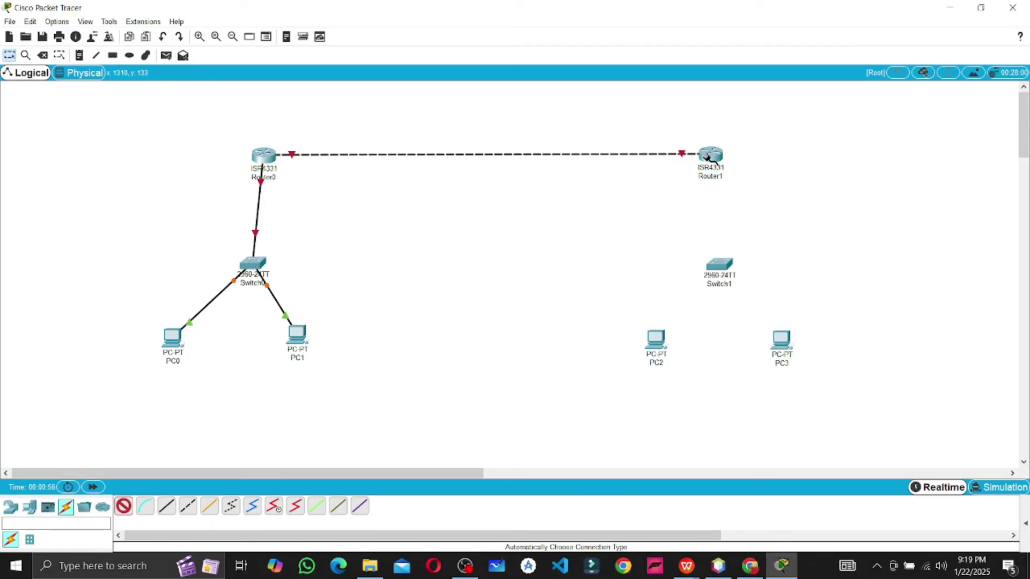
# Connect PC2, PC3 and Router1 to Switch1, and fast-forward the network time twice
pyautogui.click(722, 267)
pyautogui.click(655, 338)
pyautogui.click(722, 267)
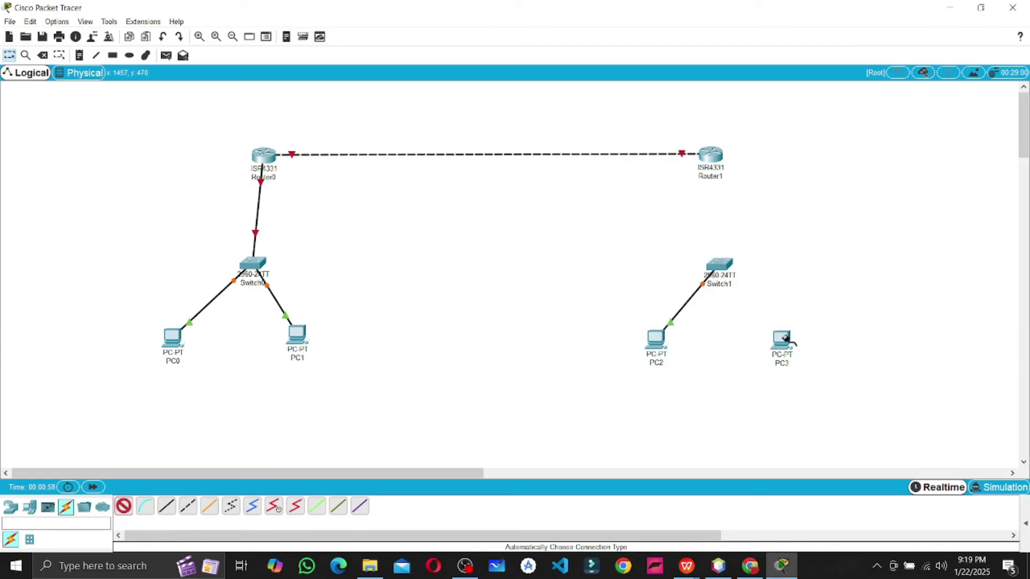
pyautogui.click(784, 339)
pyautogui.click(732, 266)
pyautogui.click(704, 150)
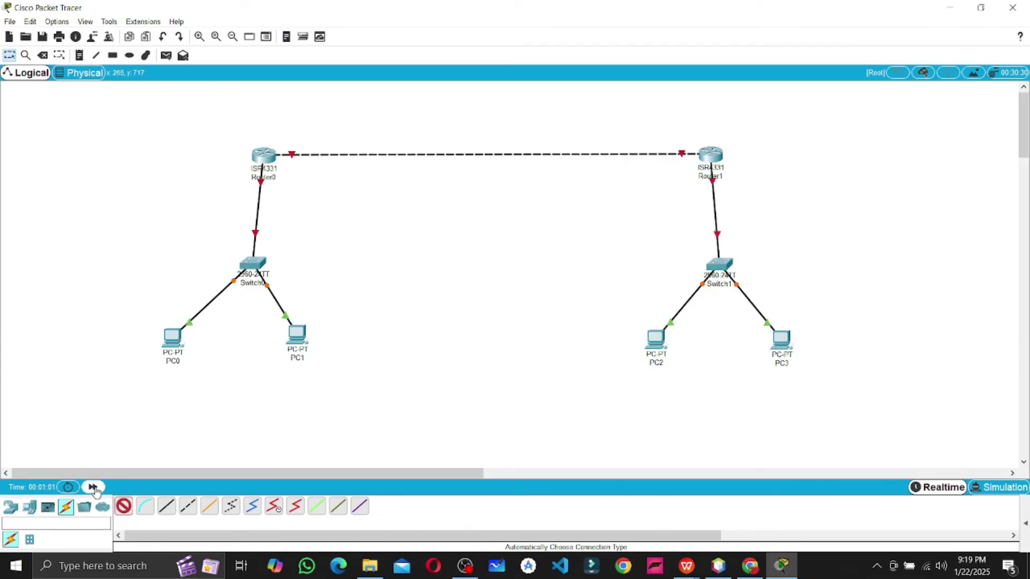
pyautogui.click(94, 487)
pyautogui.click(94, 487)
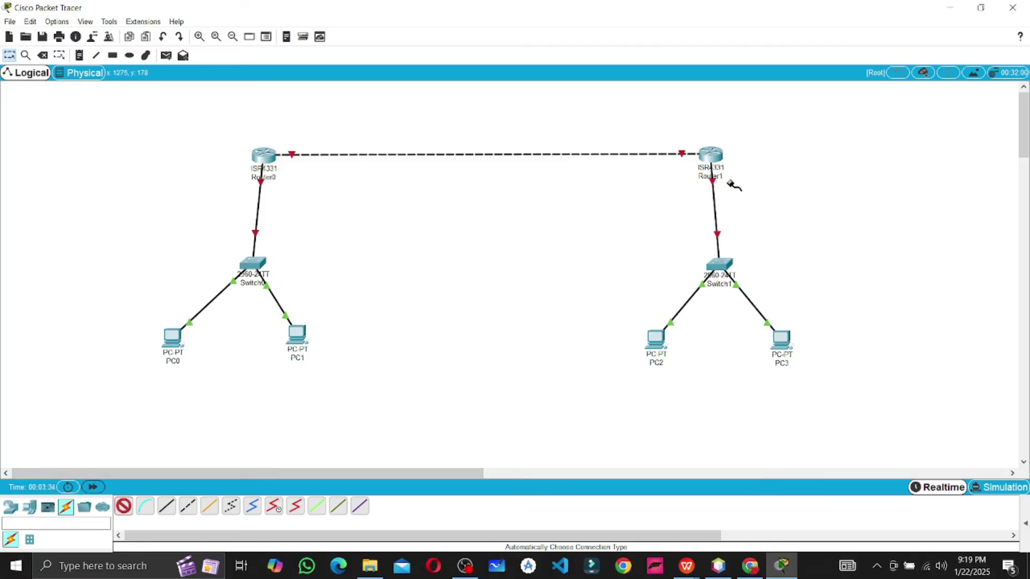
# Switch to the lab document to check the addresses in the topology diagram, and return to Packet Tracer
pyautogui.hotkey('alt', 'Tab')
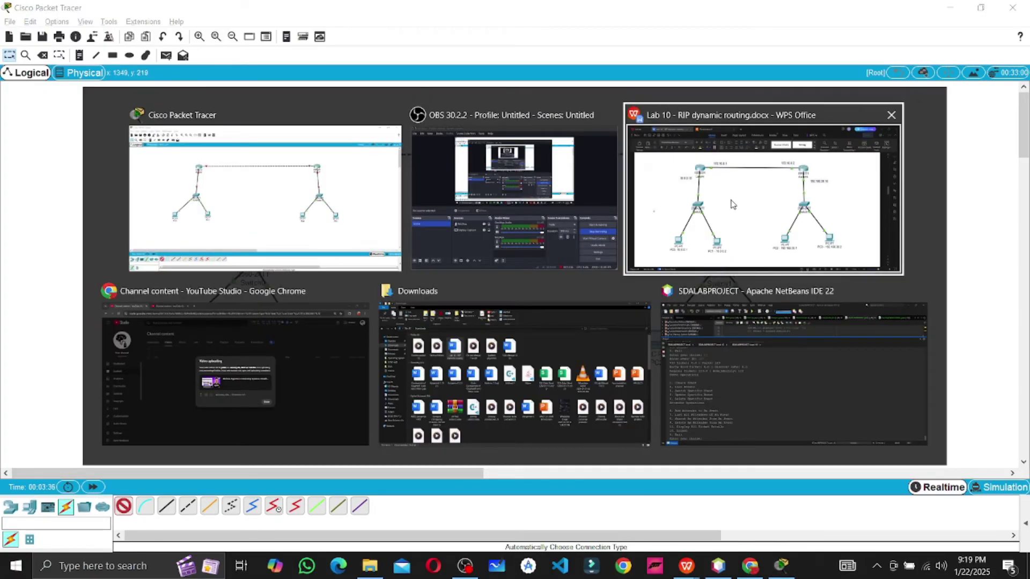
pyautogui.click(726, 207)
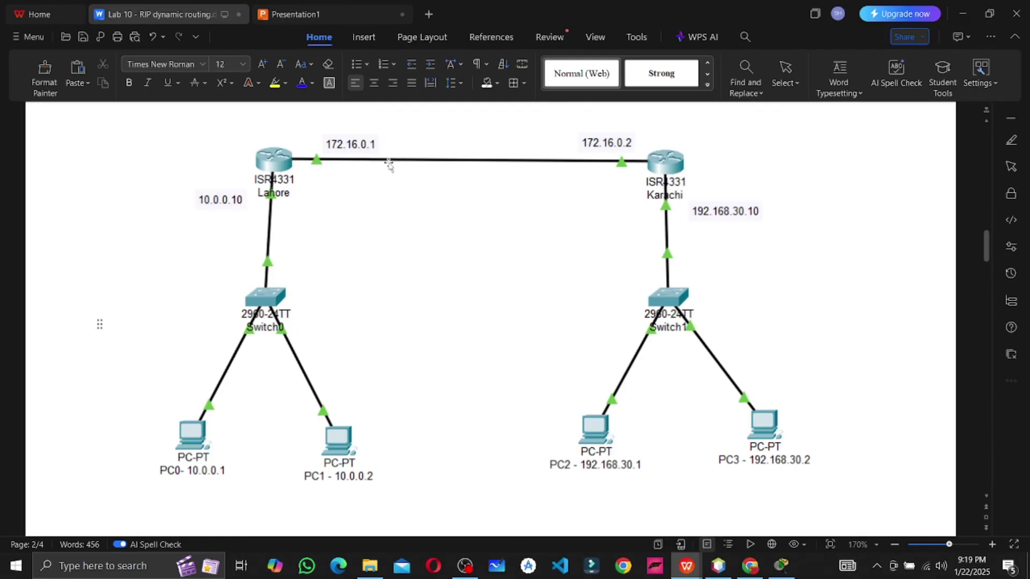
pyautogui.hotkey('alt', 'Tab')
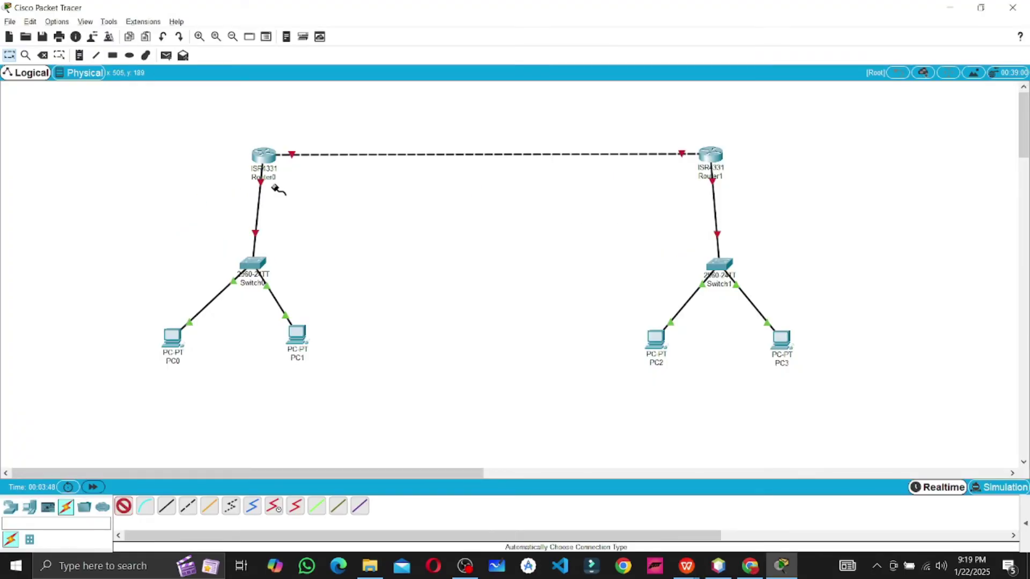
# Add a note reading 10.0.0.10 beside the link between Router0 and Switch0
pyautogui.press('n')
pyautogui.click(282, 186)
pyautogui.hotkey('alt', 'Tab')
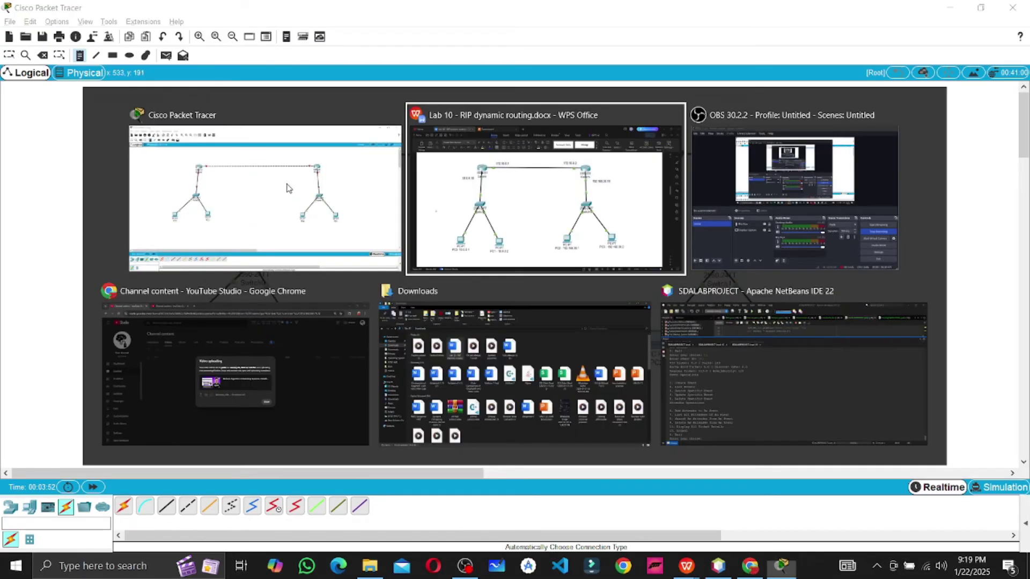
pyautogui.hotkey('alt', 'Tab')
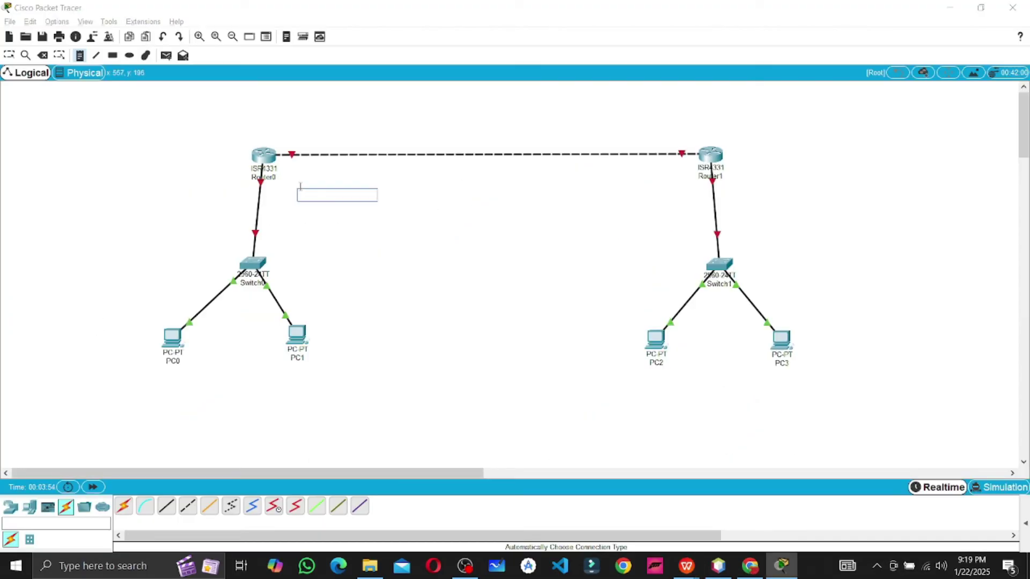
pyautogui.write('10.0.0.10')
pyautogui.click(404, 224)
# Try to add an address note above Router0's end of the router link, entering only 172.16
pyautogui.click(281, 141)
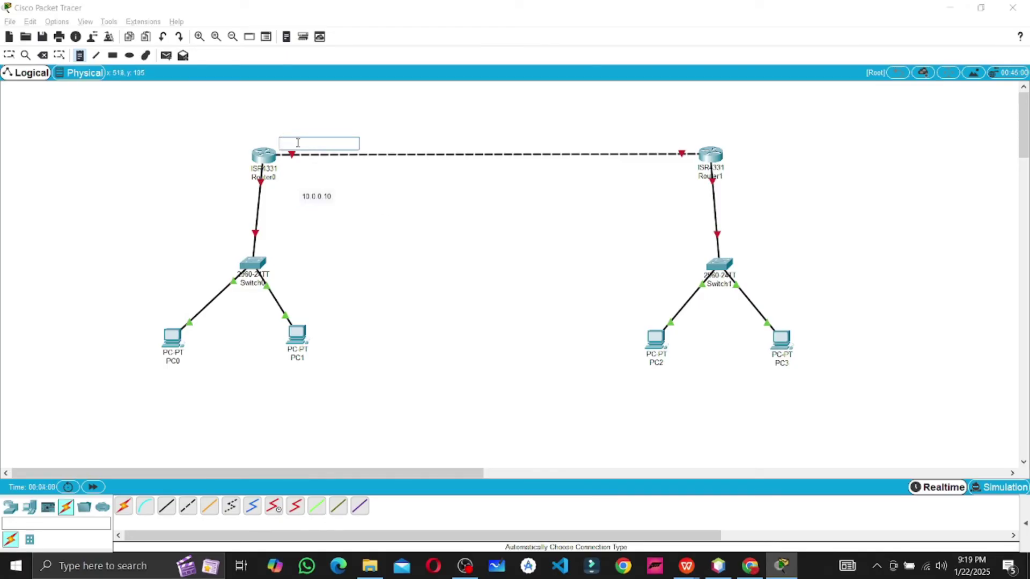
pyautogui.hotkey('alt', 'Tab')
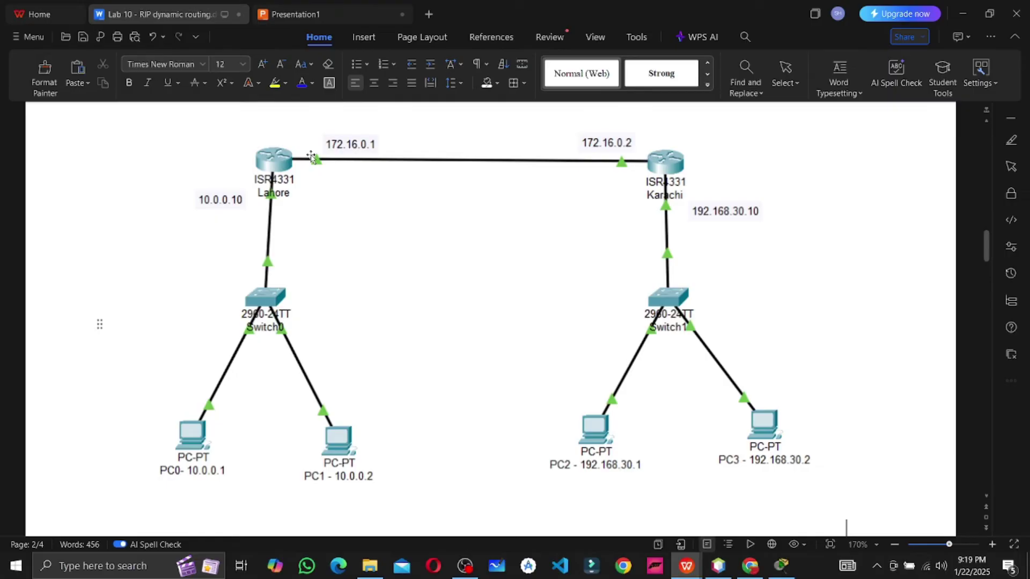
pyautogui.hotkey('alt', 'Tab')
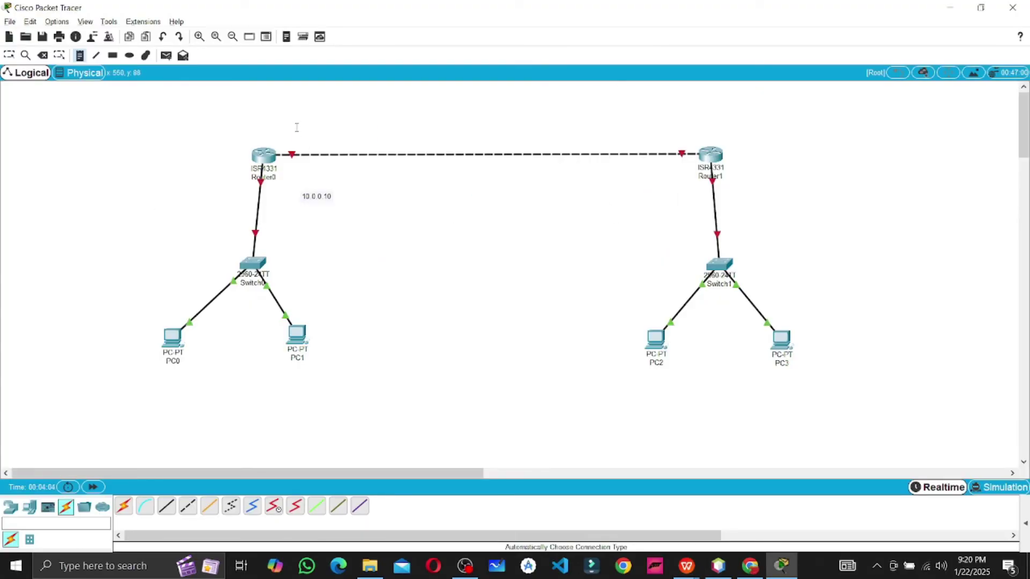
pyautogui.click(300, 134)
pyautogui.write('172.16')
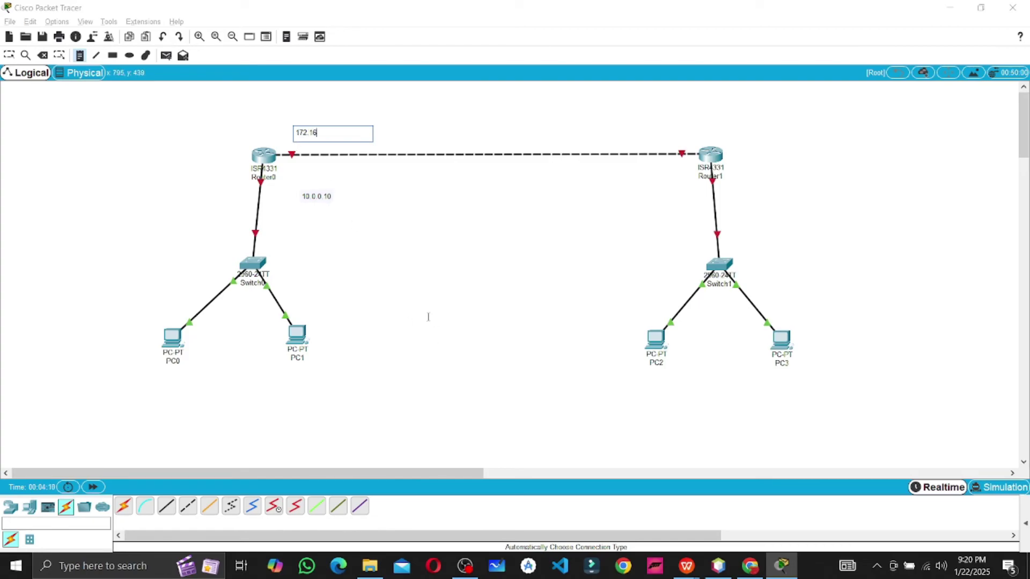
pyautogui.hotkey('alt', 'Tab')
pyautogui.hotkey('alt', 'Tab')
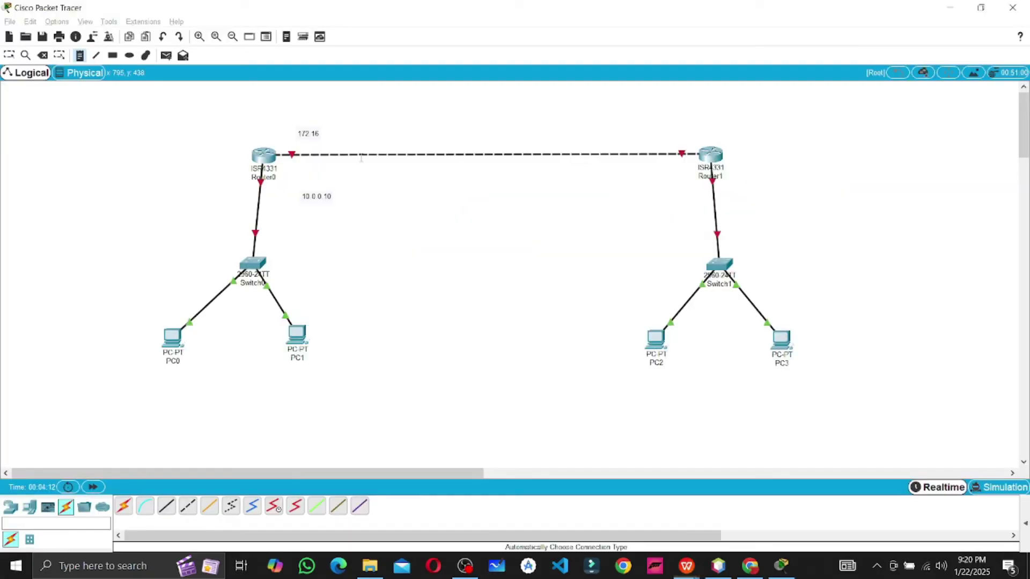
pyautogui.click(318, 132)
pyautogui.click(306, 132)
pyautogui.click(299, 130)
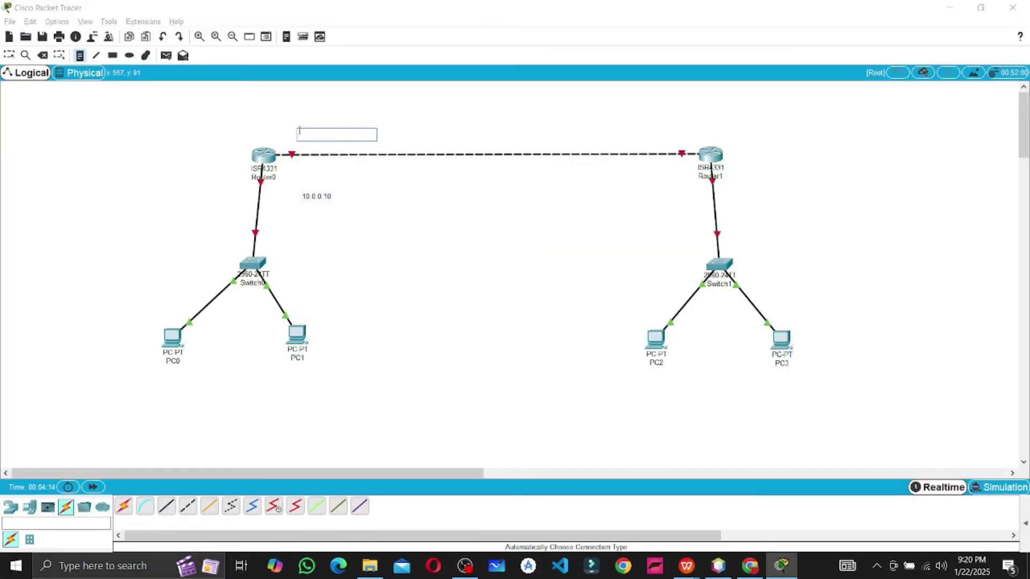
# Add a note reading 172.16.0.1 above Router0's end of the link to Router1
pyautogui.click(334, 117)
pyautogui.click(301, 119)
pyautogui.click(294, 106)
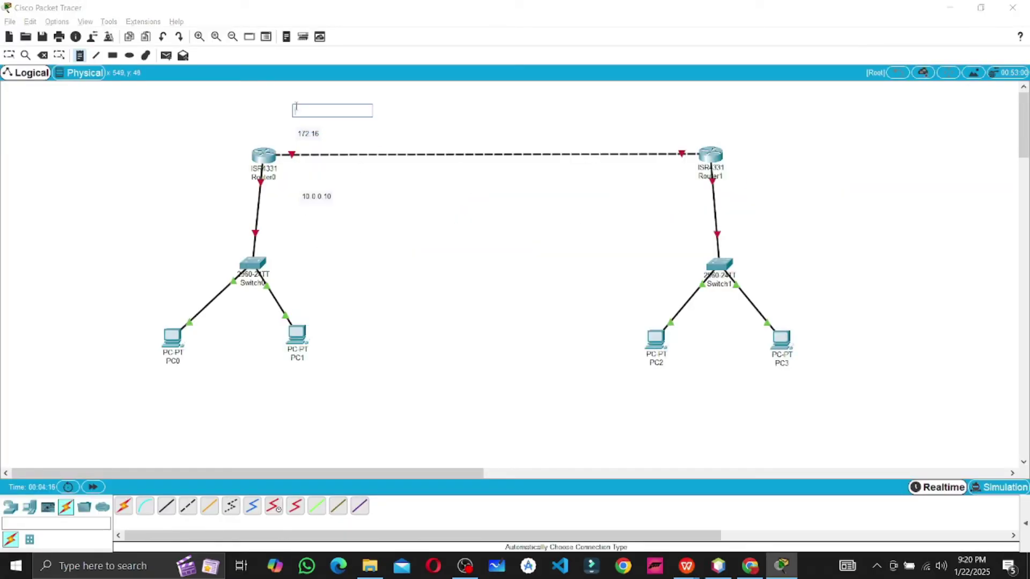
pyautogui.write('172')
pyautogui.press('Return')
pyautogui.write('2')
pyautogui.press('BackSpace')
pyautogui.press('BackSpace')
pyautogui.write('.16.0.1')
pyautogui.click(389, 120)
# Delete the incomplete 172.16 note and move the 172.16.0.1 note down close to Router0's end of the router link
pyautogui.hotkey('alt', 'Tab')
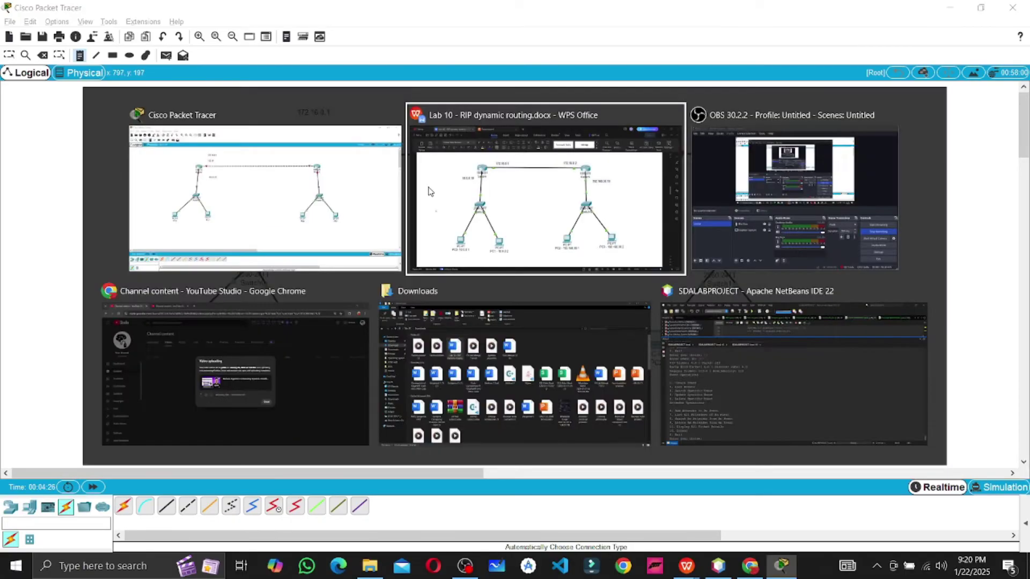
pyautogui.hotkey('alt', 'Tab')
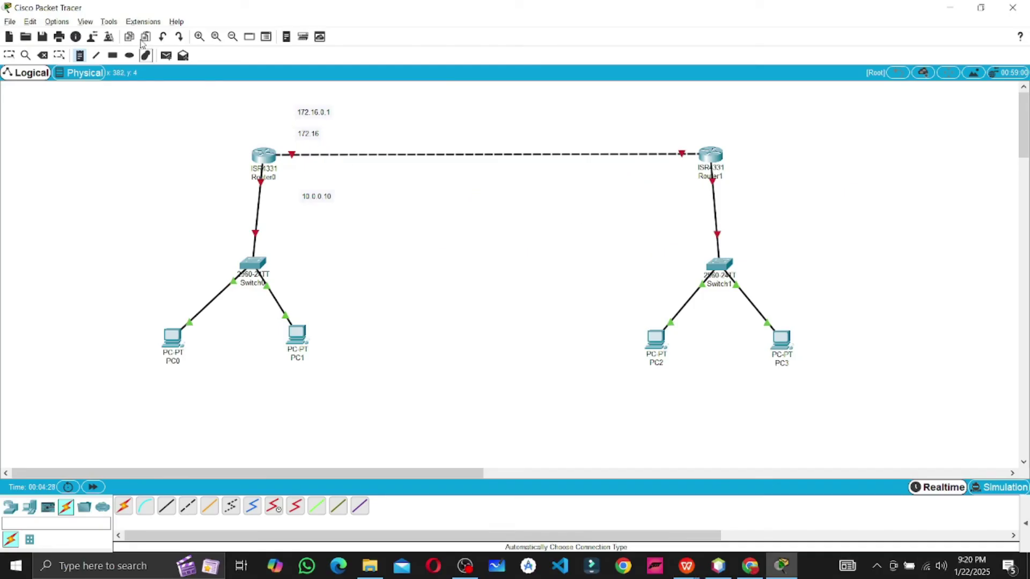
pyautogui.click(43, 56)
pyautogui.click(308, 134)
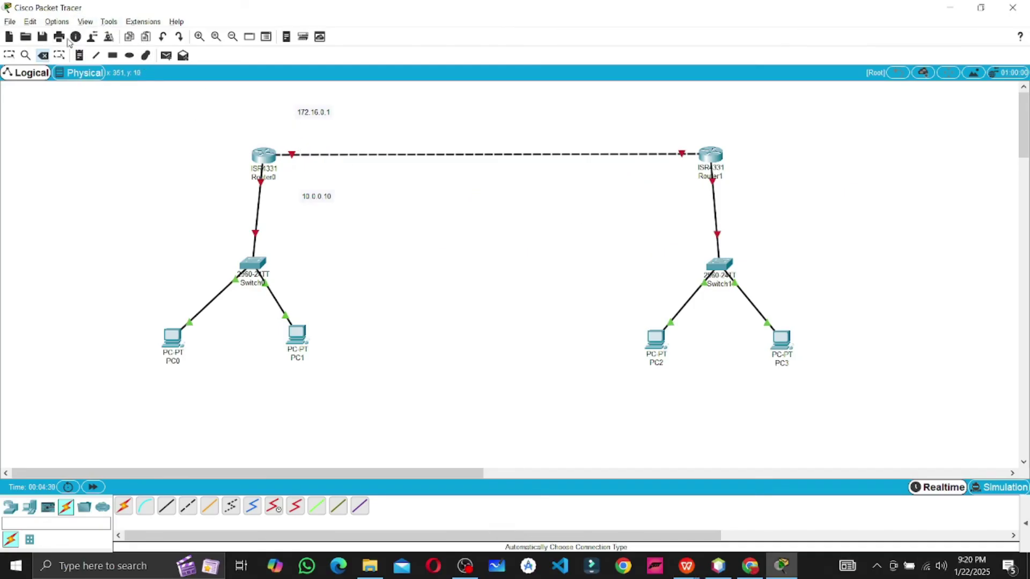
pyautogui.press('Escape')
pyautogui.moveTo(311, 118); pyautogui.dragTo(294, 134)
# Check the lab document's diagram and add a note reading 172.16.0.2 above Router1's end of the router link
pyautogui.click(80, 55)
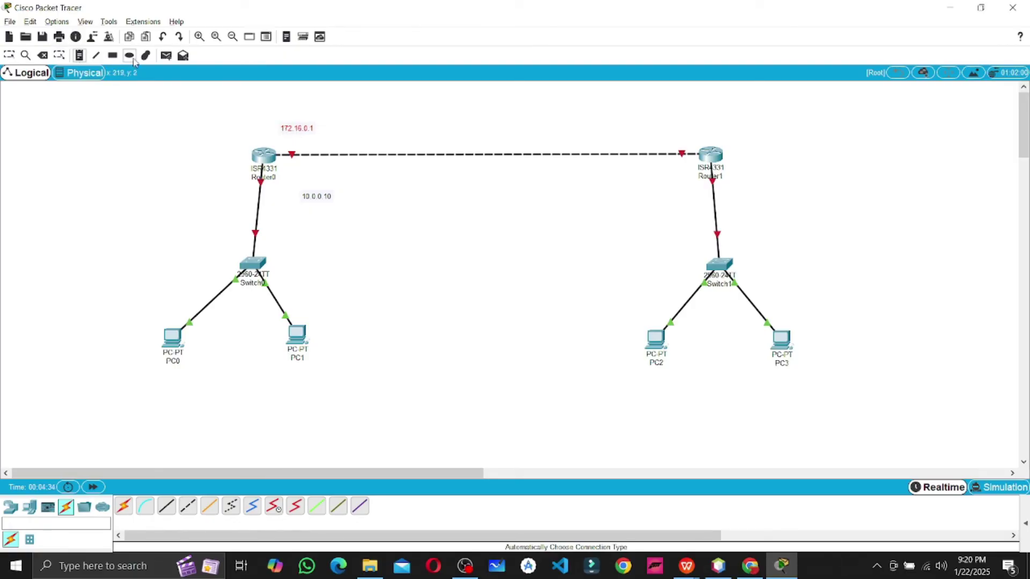
pyautogui.hotkey('alt', 'Tab')
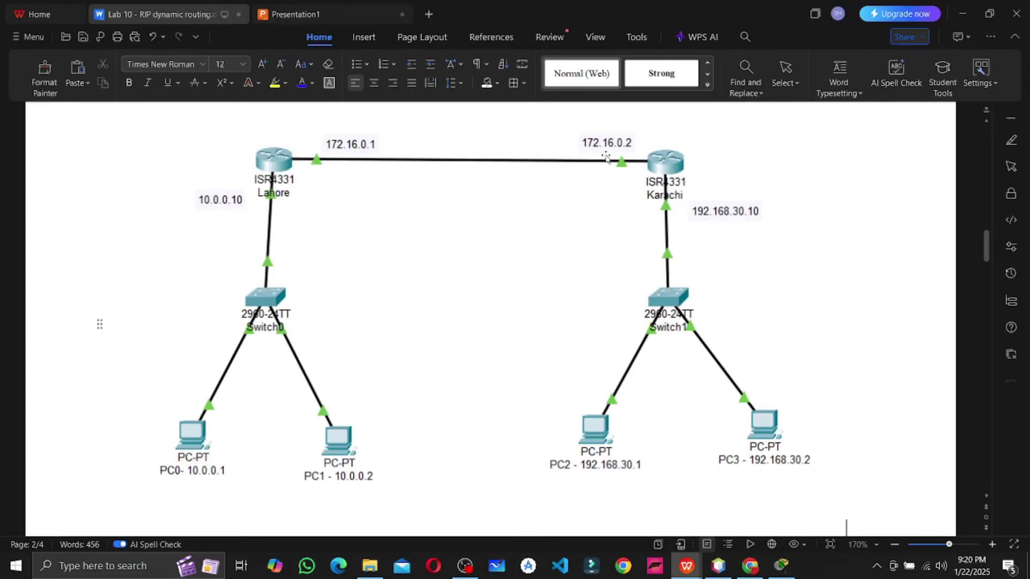
pyautogui.hotkey('alt', 'Tab')
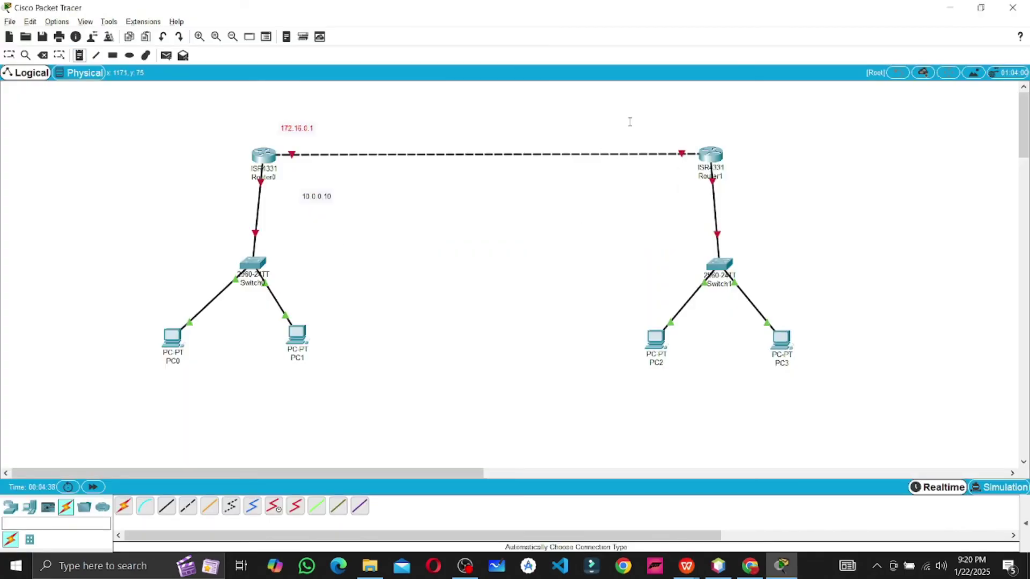
pyautogui.click(651, 127)
pyautogui.write('172.16.0.2')
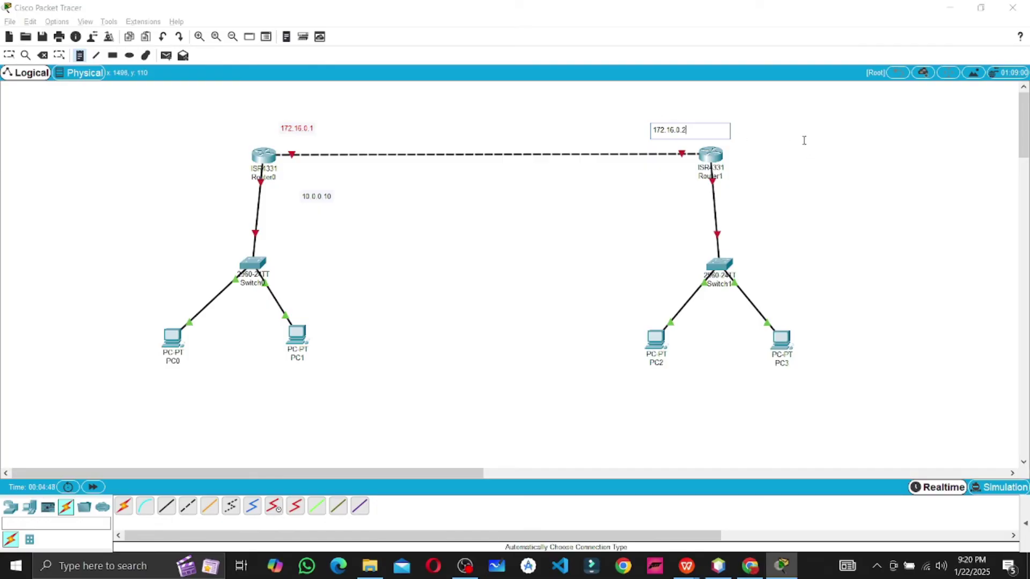
pyautogui.click(805, 140)
# Consult the lab document's diagram and add a note reading 192.168.30.1 beside the link between Router1 and Switch1
pyautogui.hotkey('alt', 'Tab')
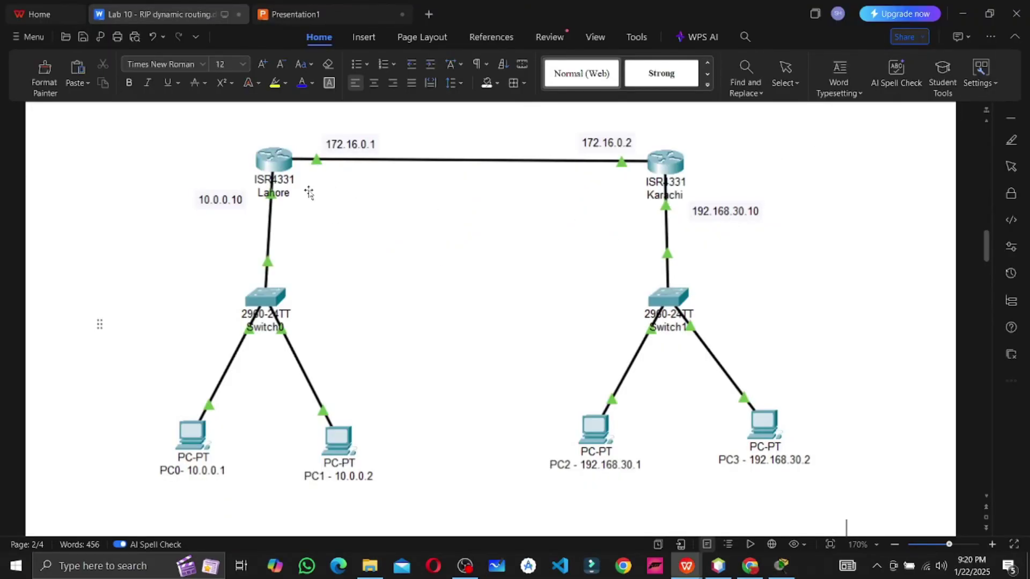
pyautogui.hotkey('alt', 'Tab')
pyautogui.hotkey('alt', 'Tab')
pyautogui.hotkey('alt', 'Tab')
pyautogui.click(743, 196)
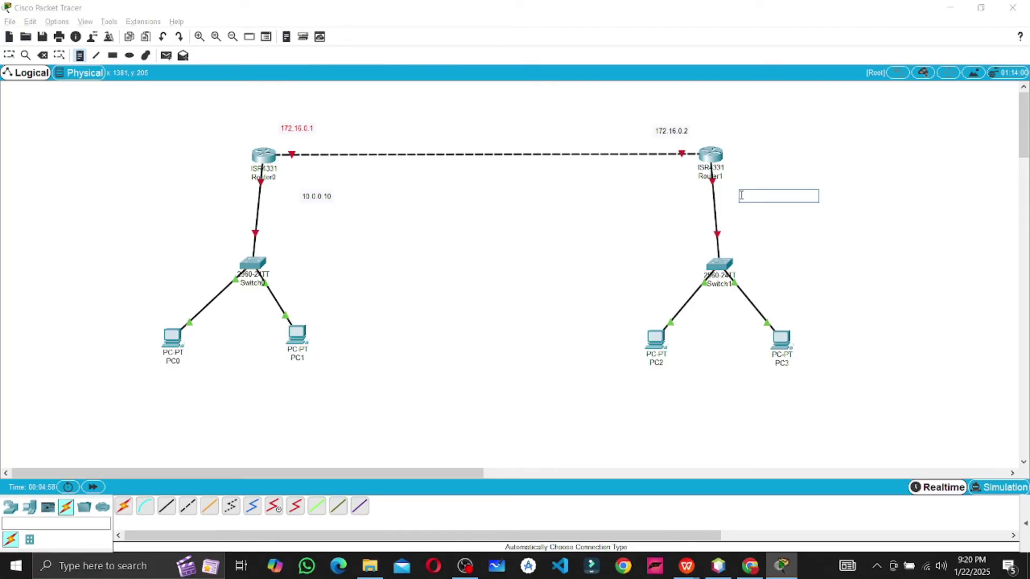
pyautogui.write('192.168.30.1')
# Compare the note beside Router1's link to Switch1 with the lab document's diagram and correct it to 192.168.30.10
pyautogui.hotkey('alt', 'Tab')
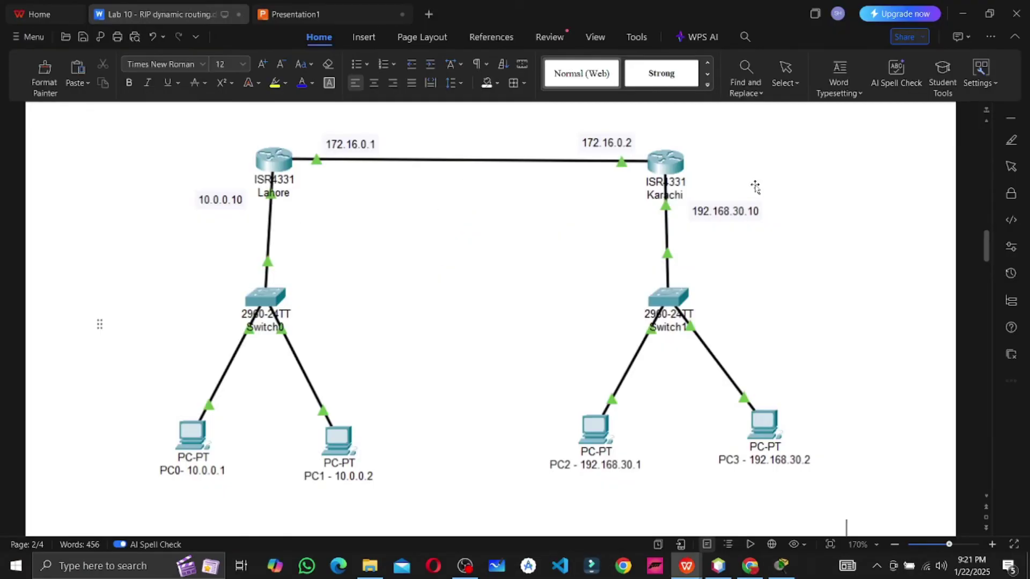
pyautogui.hotkey('alt', 'Tab')
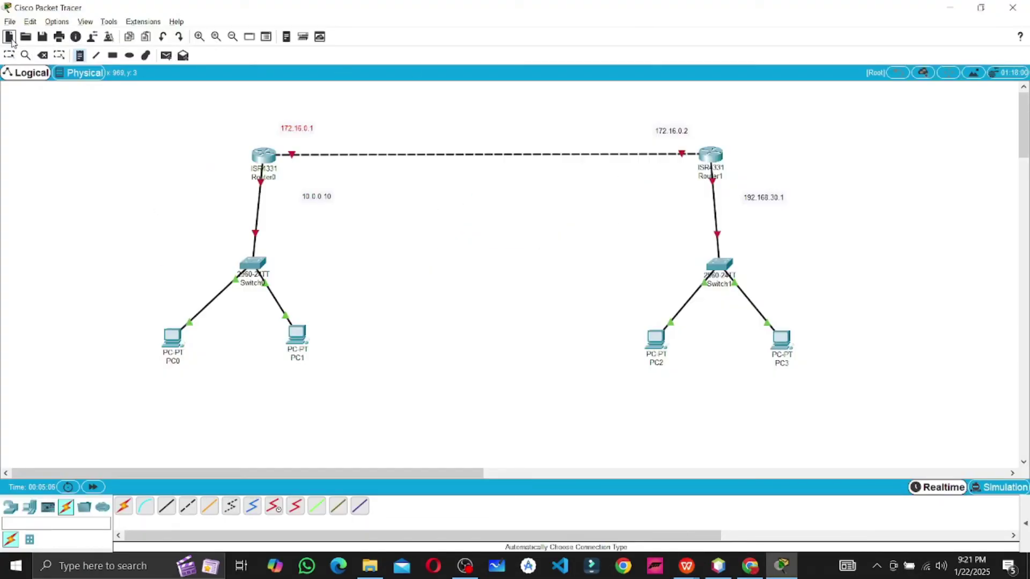
pyautogui.doubleClick(779, 198)
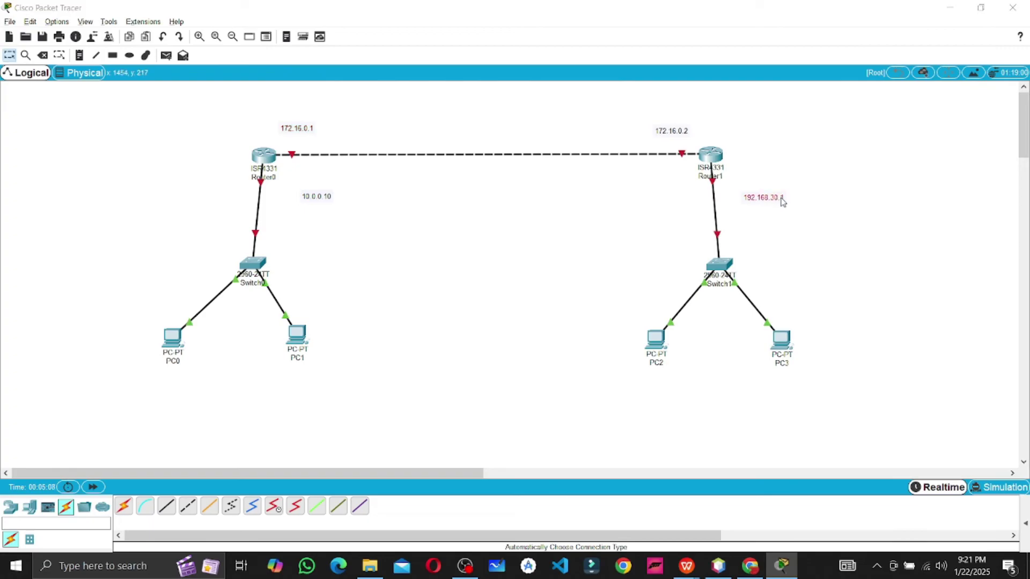
pyautogui.write('0')
pyautogui.click(817, 152)
# Check the PC addresses in the lab document and rename PC0 as "PC0 - 10.0.0.1" in Packet Tracer
pyautogui.hotkey('alt', 'Tab')
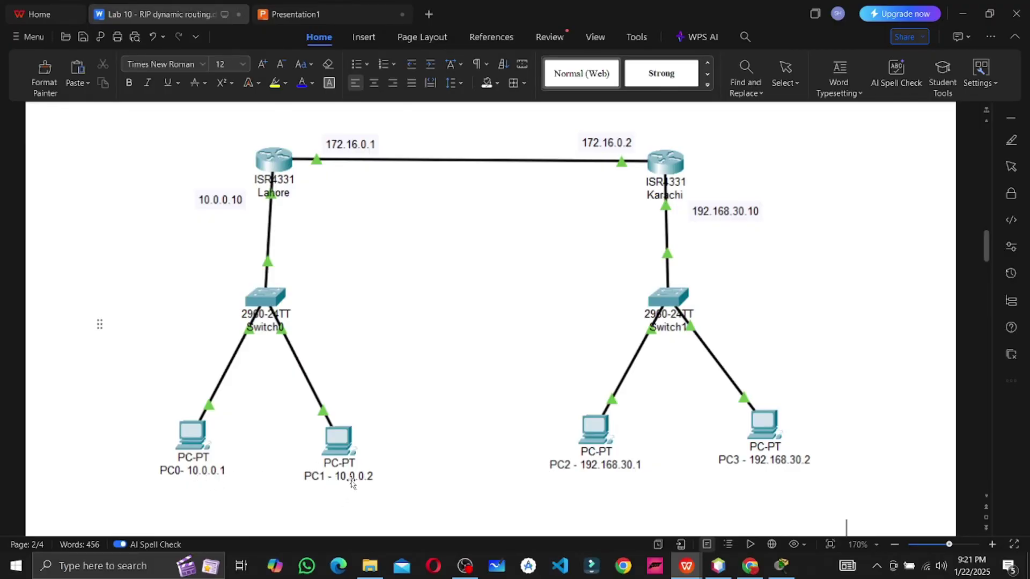
pyautogui.hotkey('alt', 'Tab')
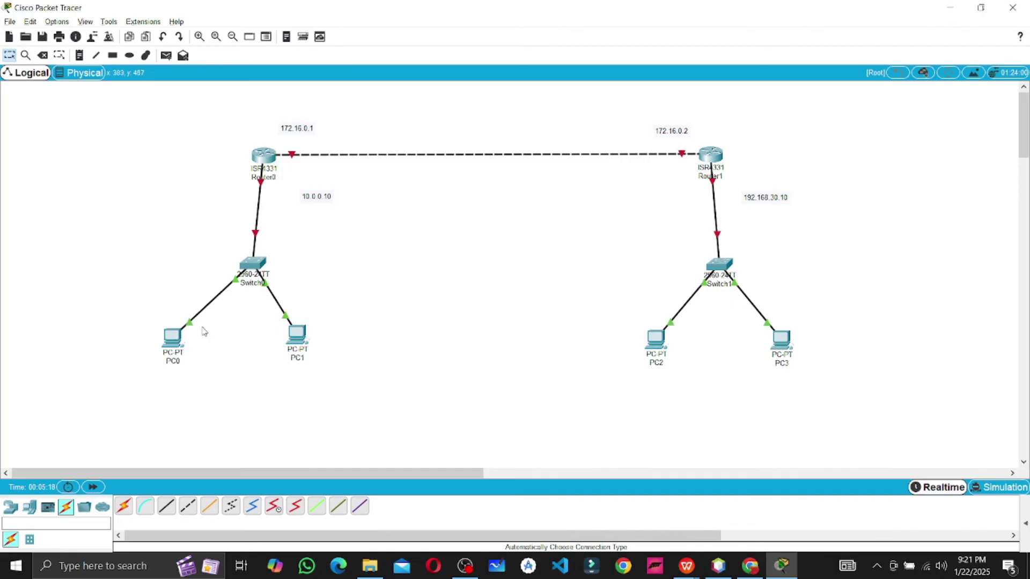
pyautogui.hotkey('alt', 'Tab')
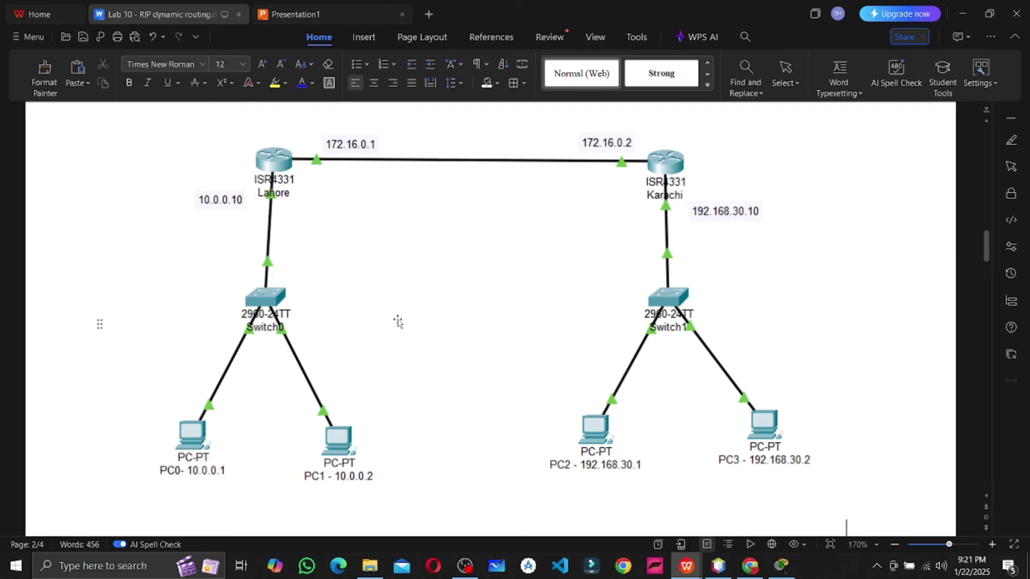
pyautogui.hotkey('alt', 'Tab')
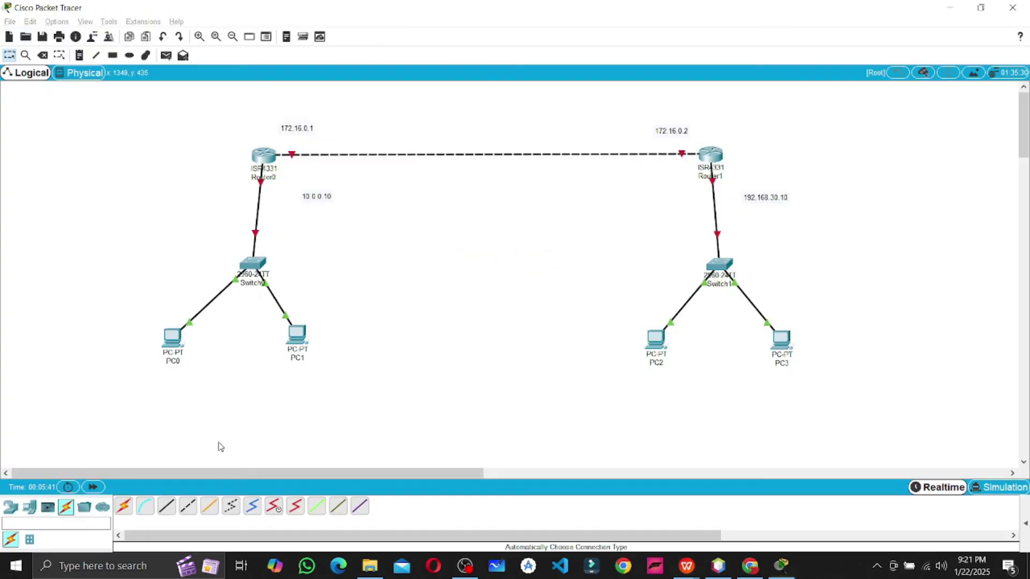
pyautogui.click(174, 361)
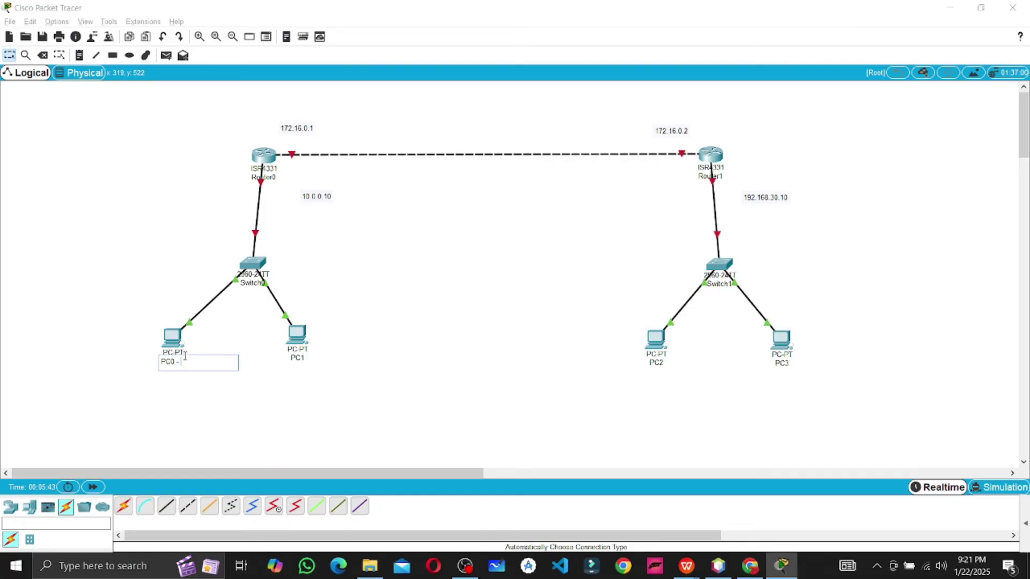
pyautogui.write('- 10.0.0.1')
pyautogui.click(310, 385)
# Rename PC1 as "PC1 - 10.0.0.2"
pyautogui.doubleClick(297, 357)
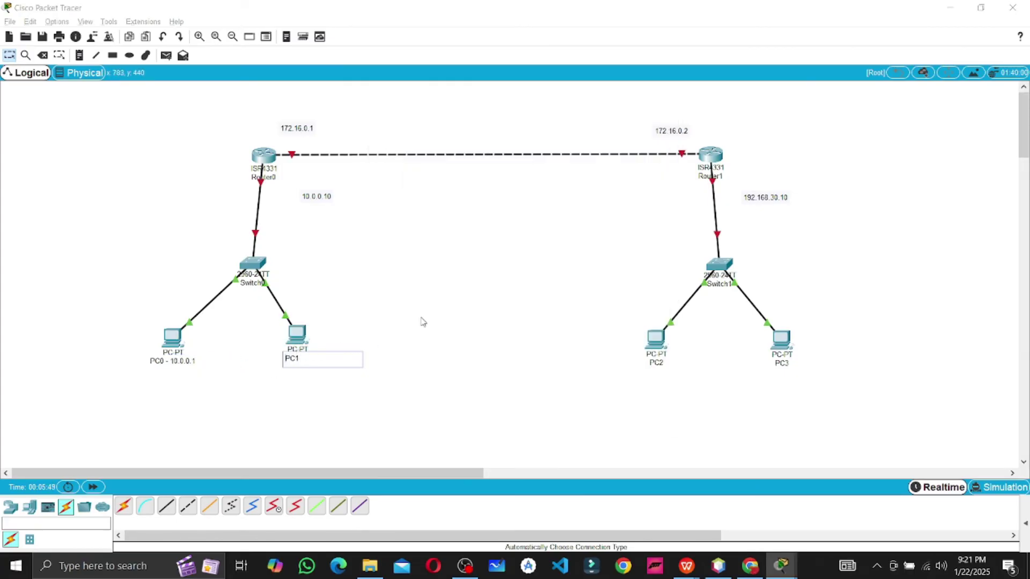
pyautogui.click(329, 355)
pyautogui.write('- 10.0.0.2')
pyautogui.press('Return')
# Rename PC2 as "PC2 -192.168.30.1" and PC3 as "PC3 - 192.168.30.2", checking the addresses in the lab document's diagram
pyautogui.click(663, 361)
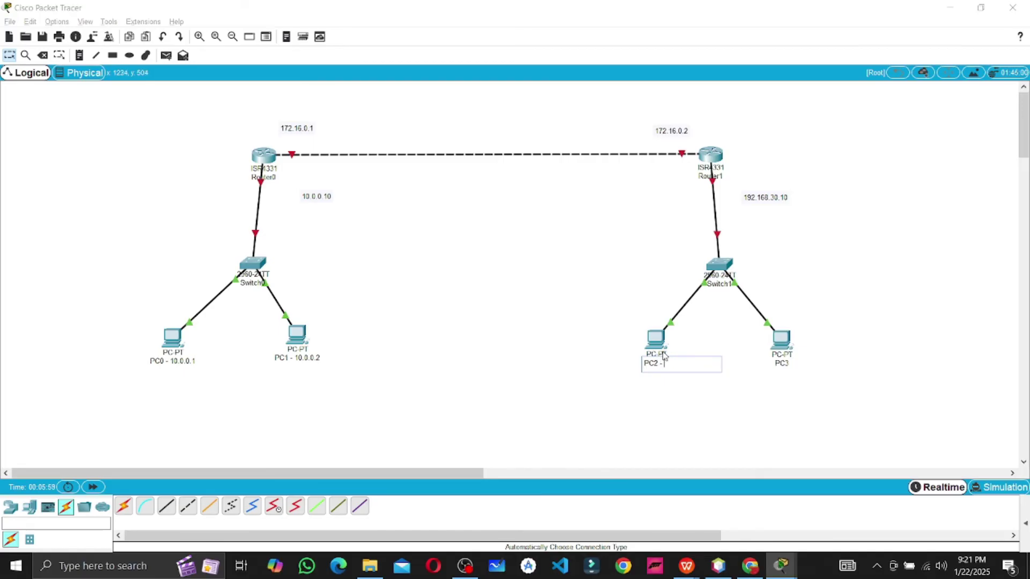
pyautogui.write('-')
pyautogui.click(667, 322)
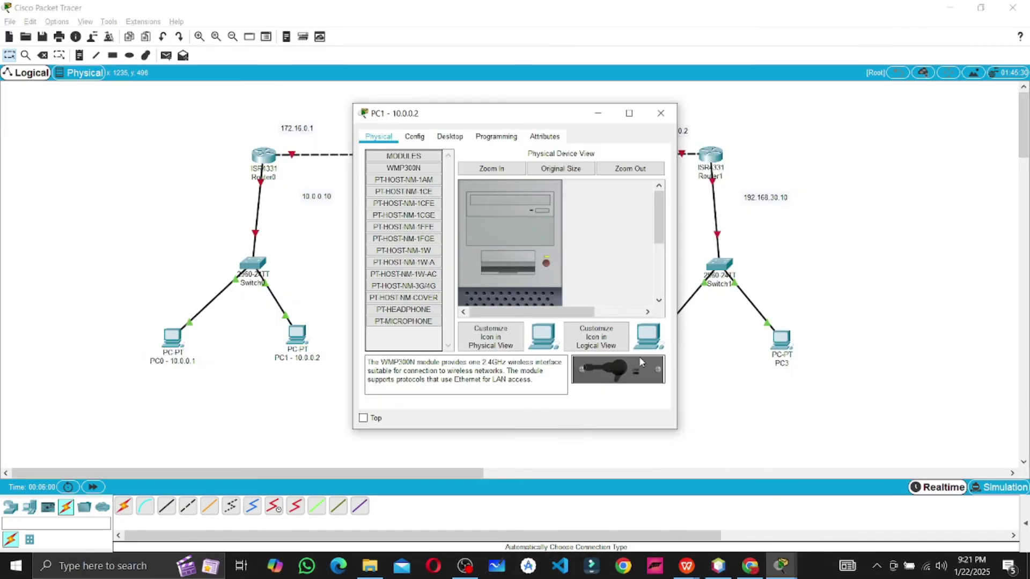
pyautogui.click(662, 122)
pyautogui.hotkey('alt', 'Tab')
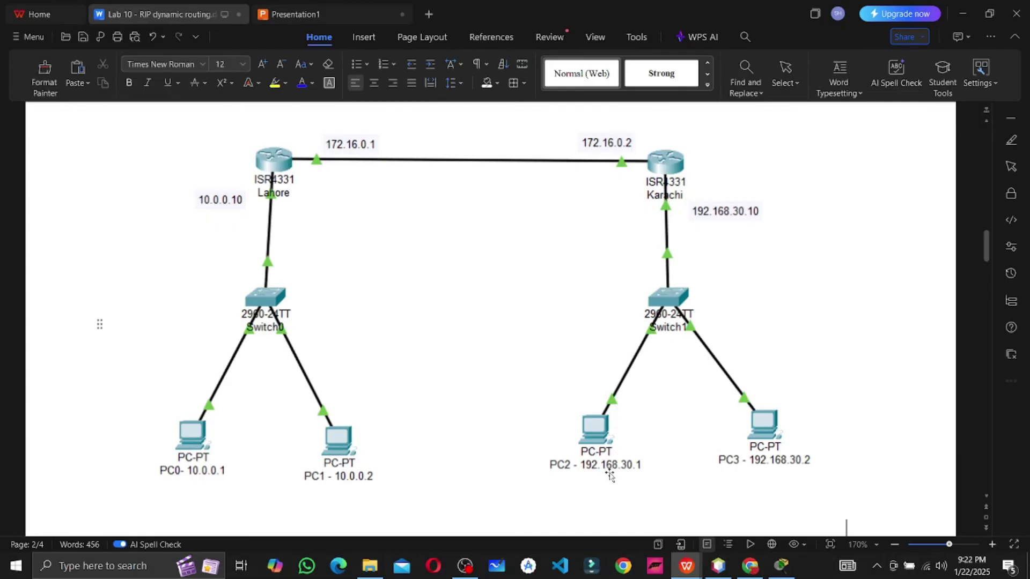
pyautogui.hotkey('alt', 'Tab')
pyautogui.click(664, 364)
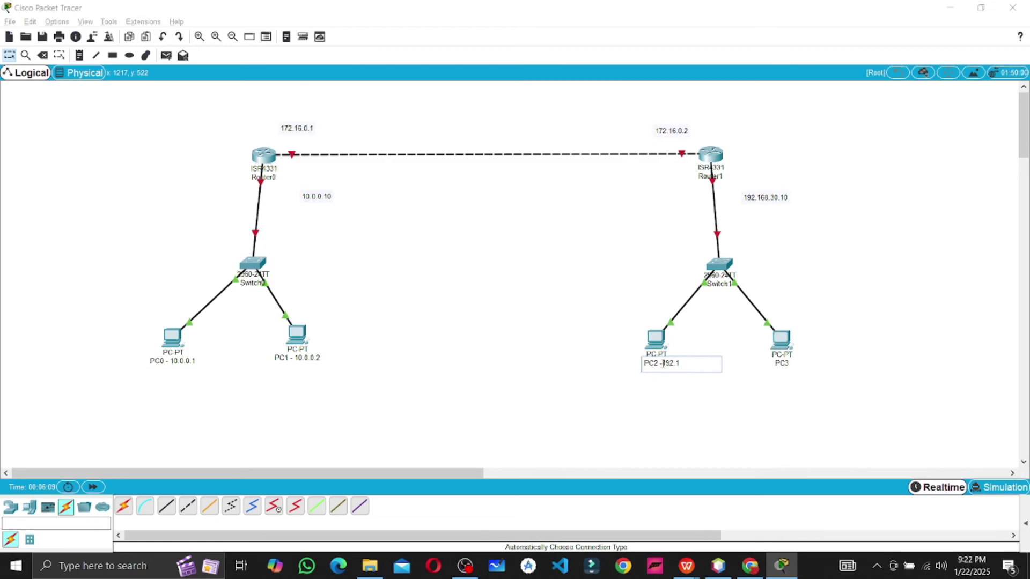
pyautogui.write('192.168.30.1')
pyautogui.press('Return')
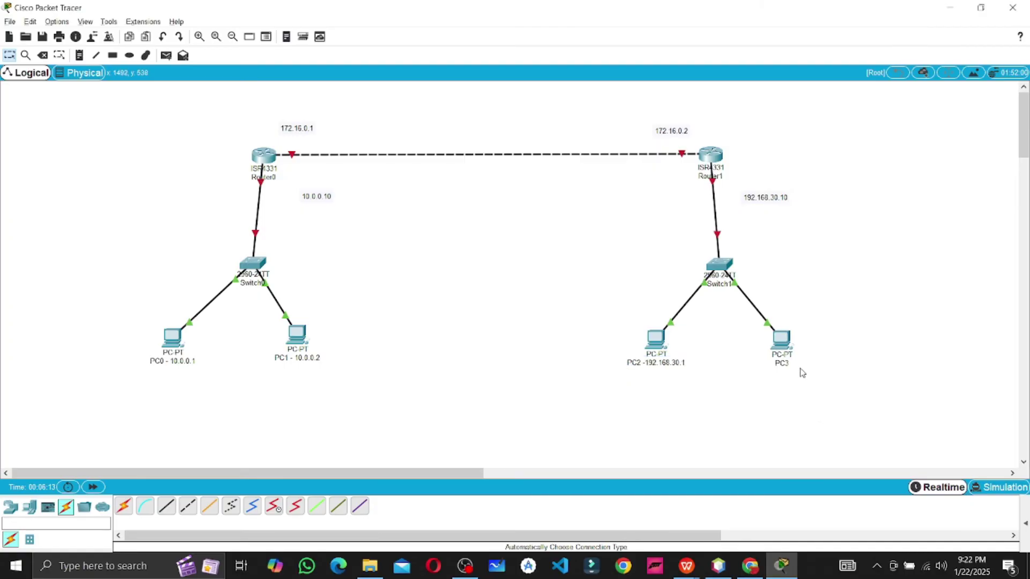
pyautogui.click(785, 364)
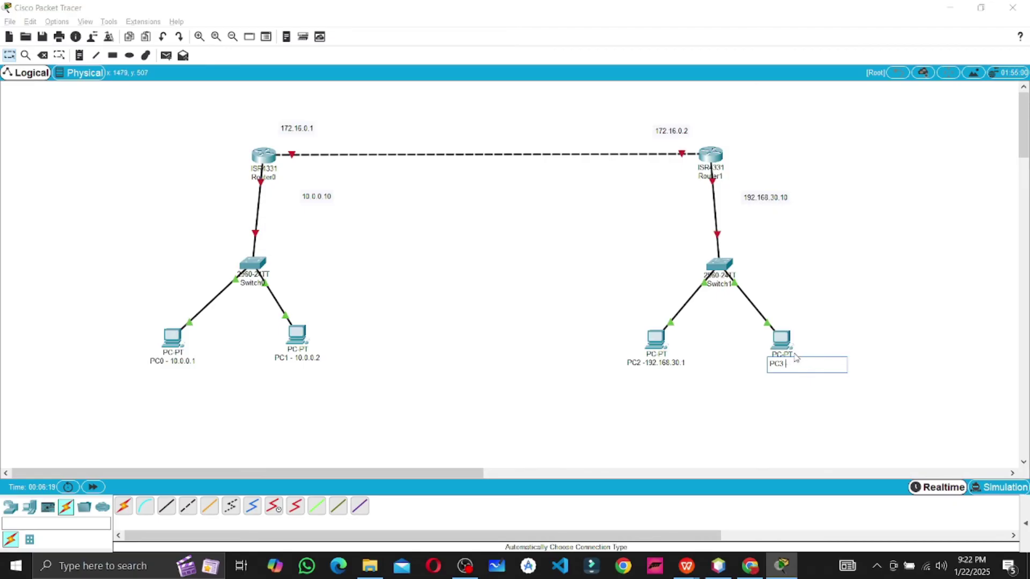
pyautogui.write('- 192.168.30.2')
# Switch to the lab document and examine the Lahore router CLI commands for assigning IP addresses to the interfaces
pyautogui.hotkey('alt', 'Tab')
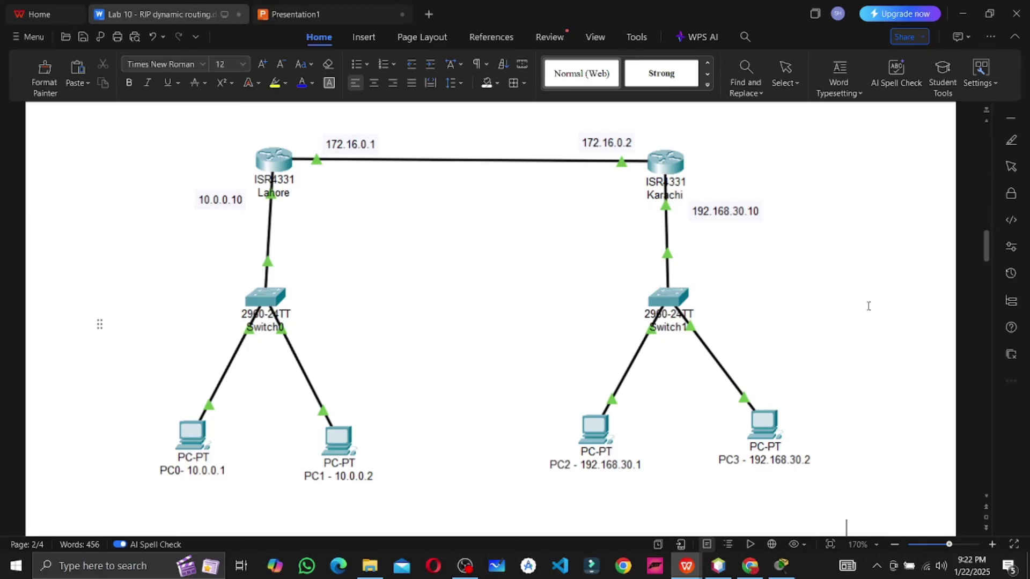
pyautogui.scroll(-10, 983, 262)
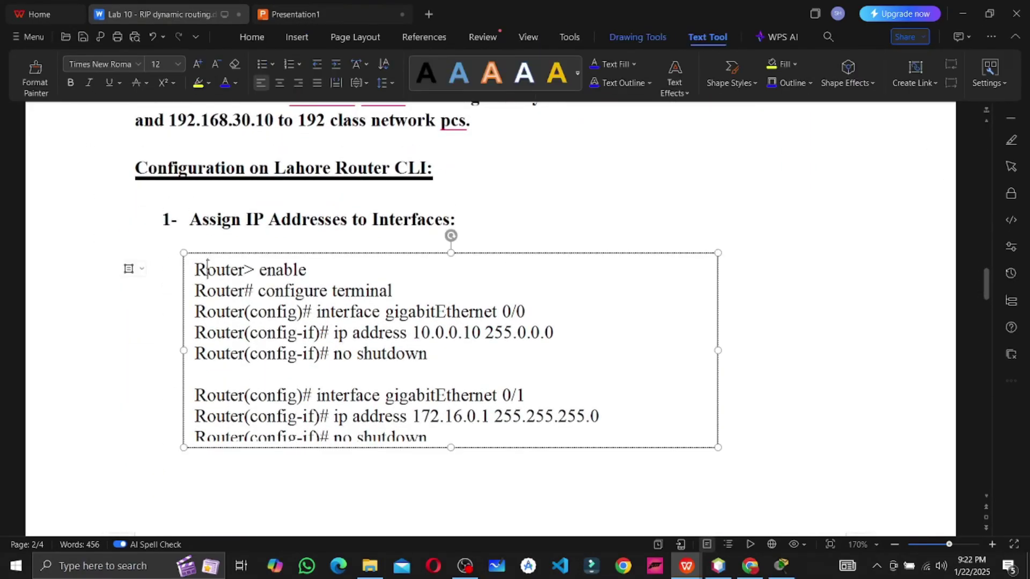
# Change the first interface in the lab document's Lahore router commands to gigabitEthernet 0/0/0
pyautogui.moveTo(206, 269); pyautogui.dragTo(393, 435)
pyautogui.click(503, 218)
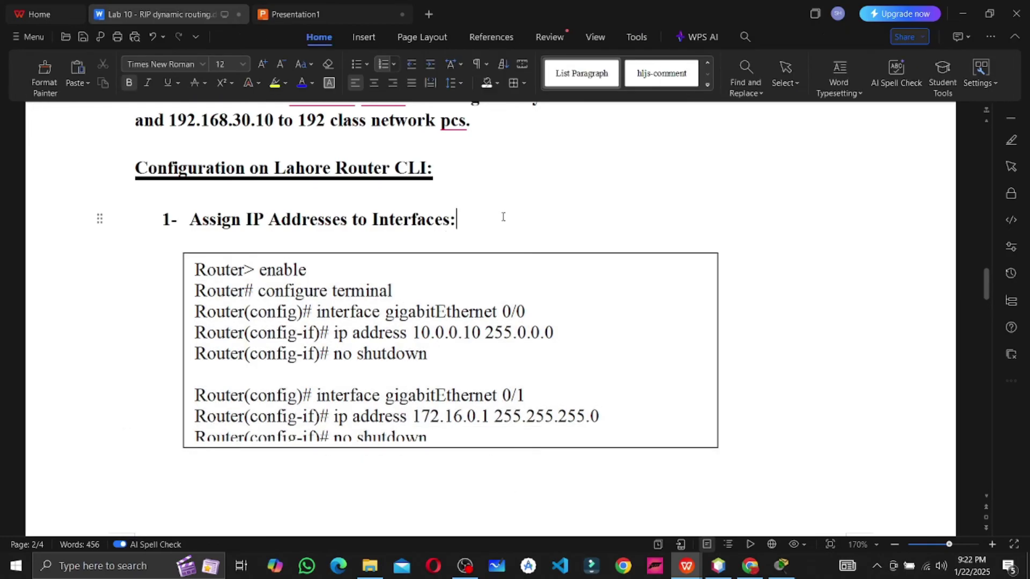
pyautogui.click(530, 316)
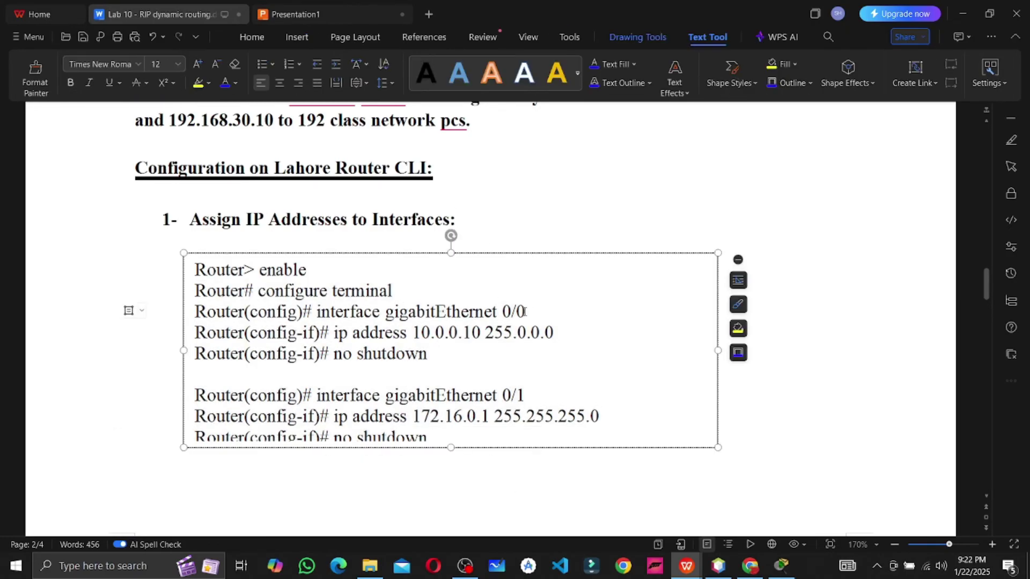
pyautogui.write('/0')
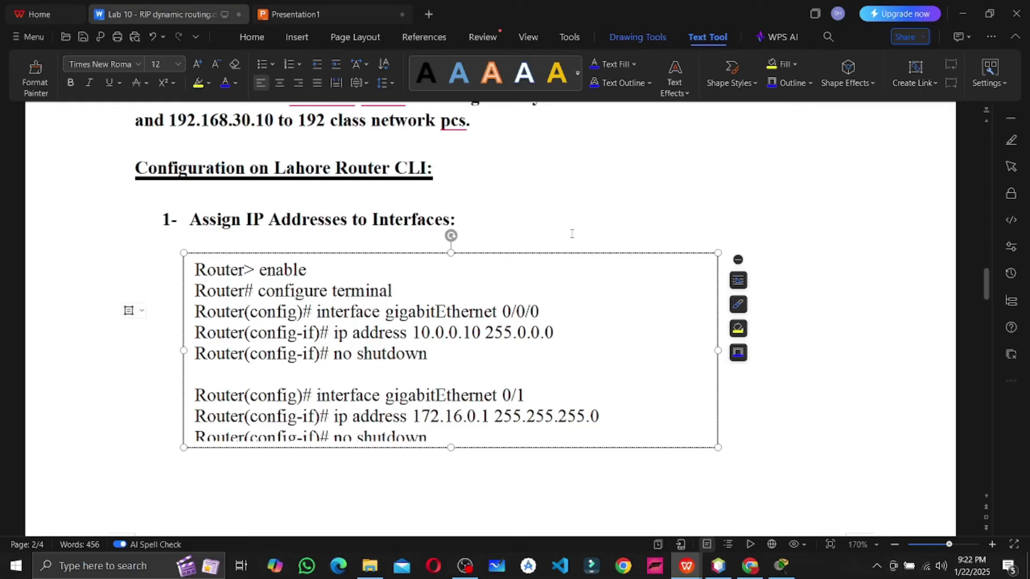
pyautogui.click(583, 211)
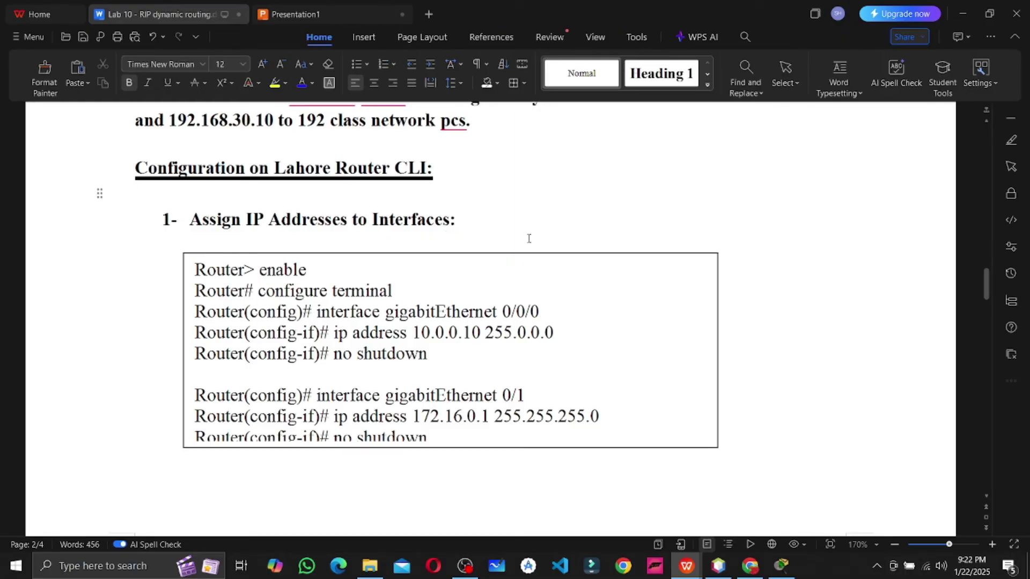
pyautogui.moveTo(546, 312); pyautogui.dragTo(503, 302)
pyautogui.click(549, 214)
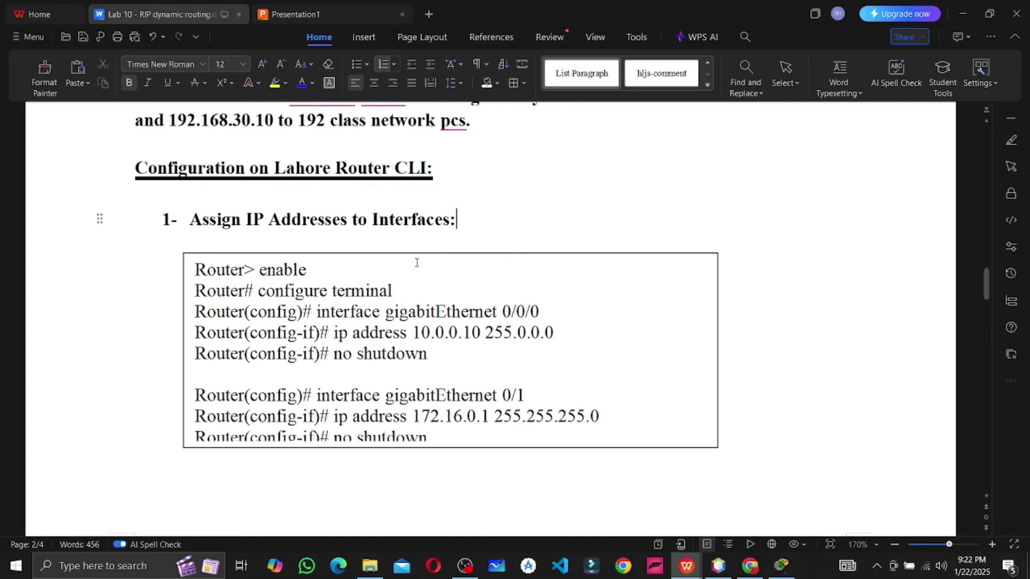
pyautogui.moveTo(197, 269); pyautogui.dragTo(590, 440)
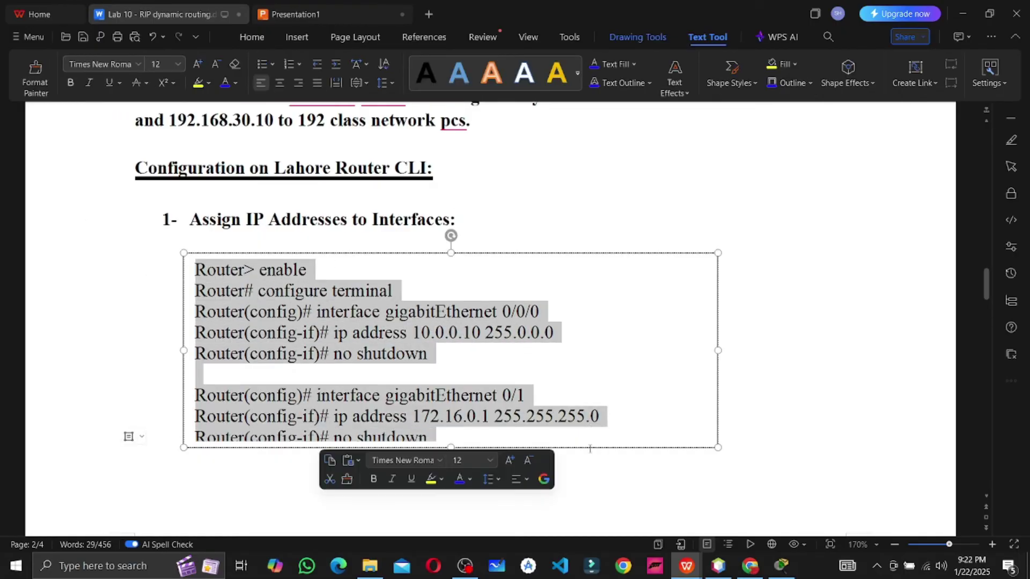
pyautogui.click(823, 341)
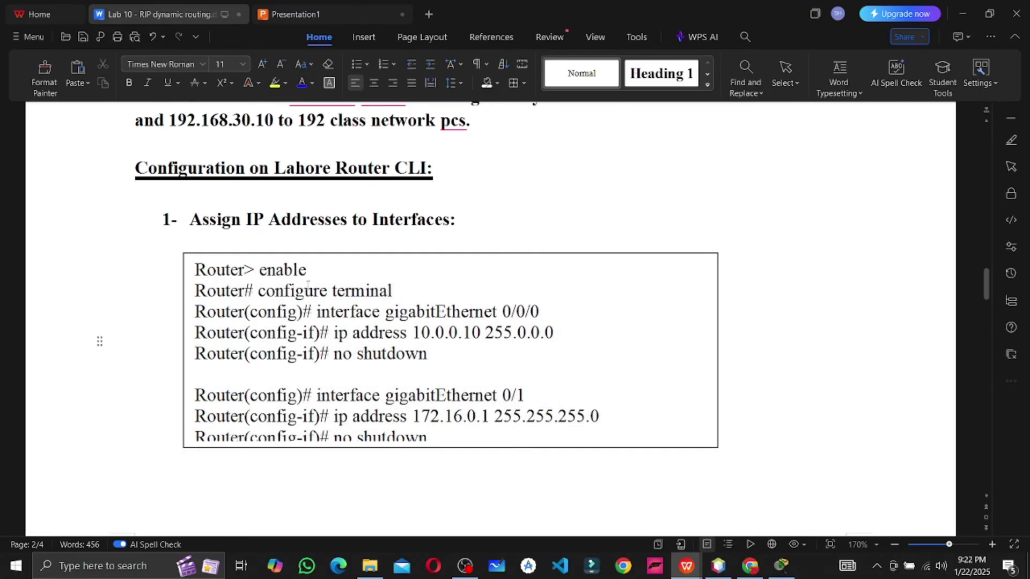
# Switch to Packet Tracer, open Router0's command line and decline the initial configuration dialog to reach the router prompt
pyautogui.hotkey('alt', 'Tab')
pyautogui.click(265, 159)
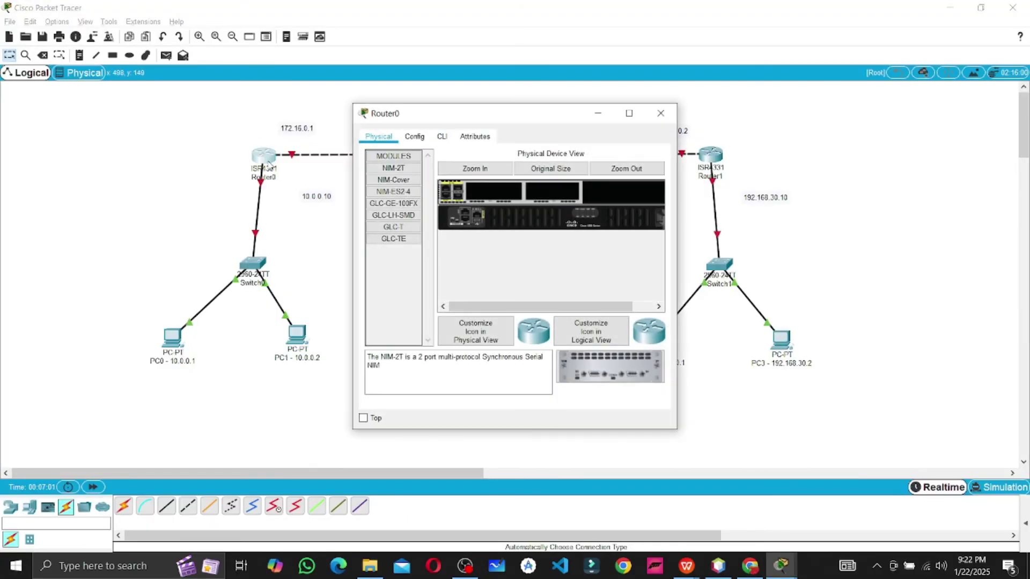
pyautogui.click(442, 137)
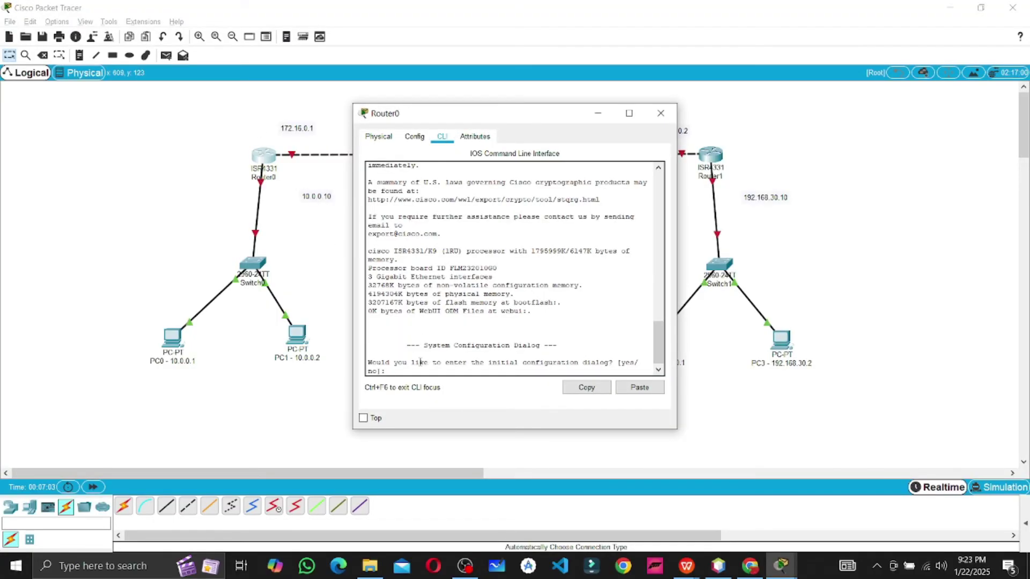
pyautogui.write('no')
pyautogui.press('Return')
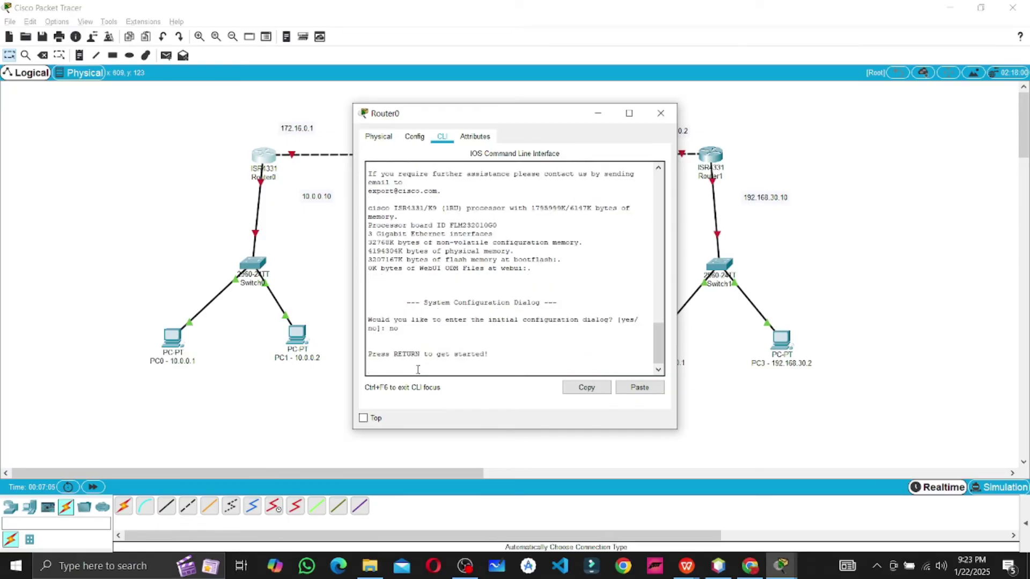
pyautogui.press('Return')
pyautogui.press('Return')
# Place the Router0 window beside the lab document's commands and enter global configuration mode with enable and configure terminal
pyautogui.click(950, 7)
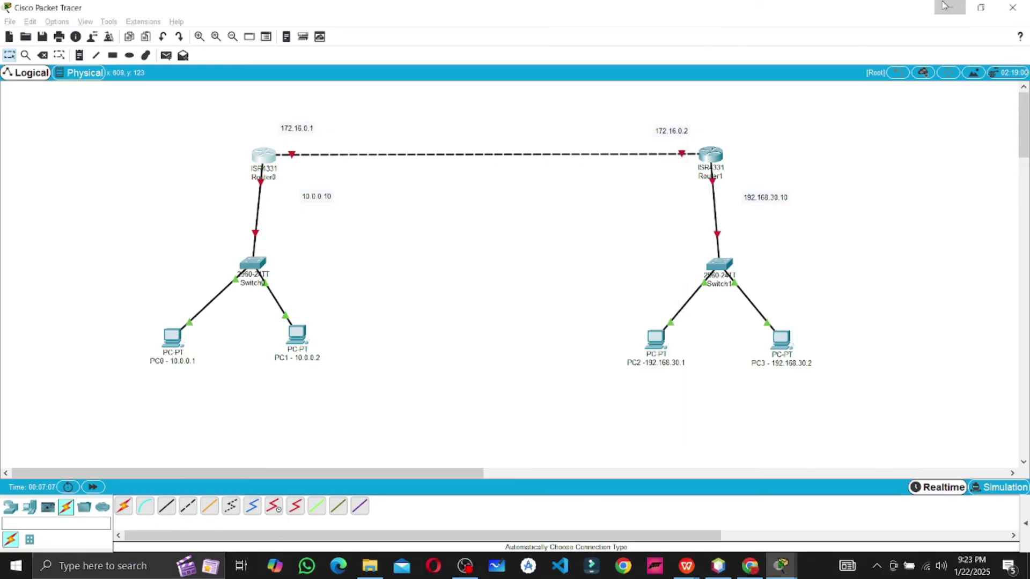
pyautogui.moveTo(442, 118); pyautogui.dragTo(716, 122)
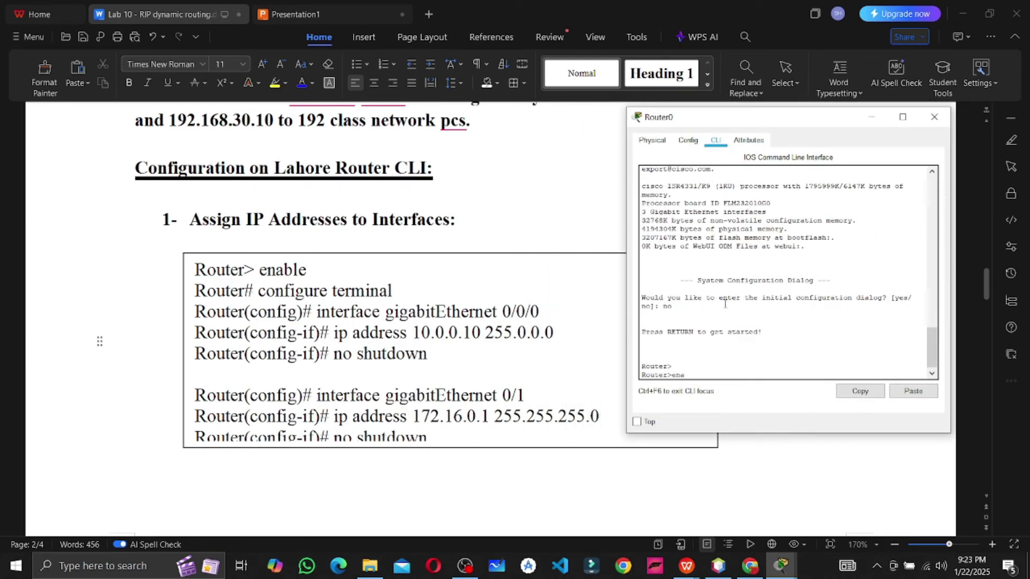
pyautogui.write('enable')
pyautogui.press('Return')
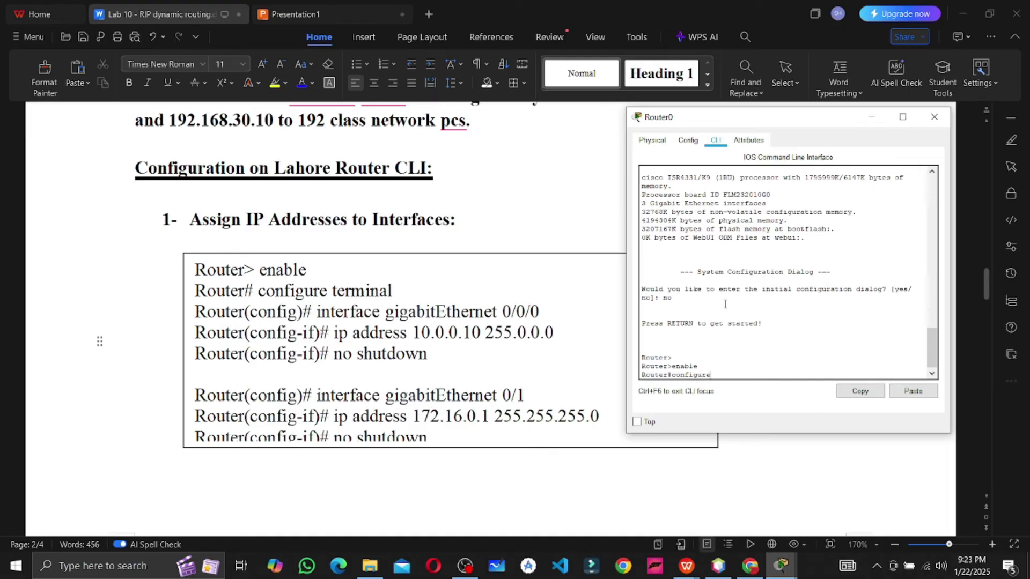
pyautogui.write('minal')
pyautogui.press('Return')
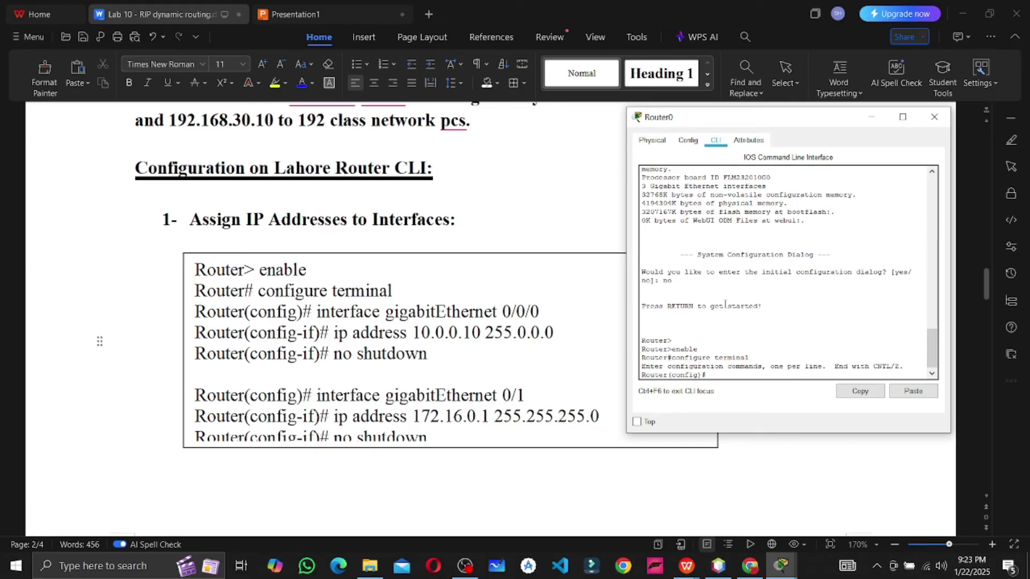
# Enter interface configuration mode for gigabitethernet 0/0/0 on Router0, trying 0/0 first
pyautogui.write('interface gigabitethernet 0/0')
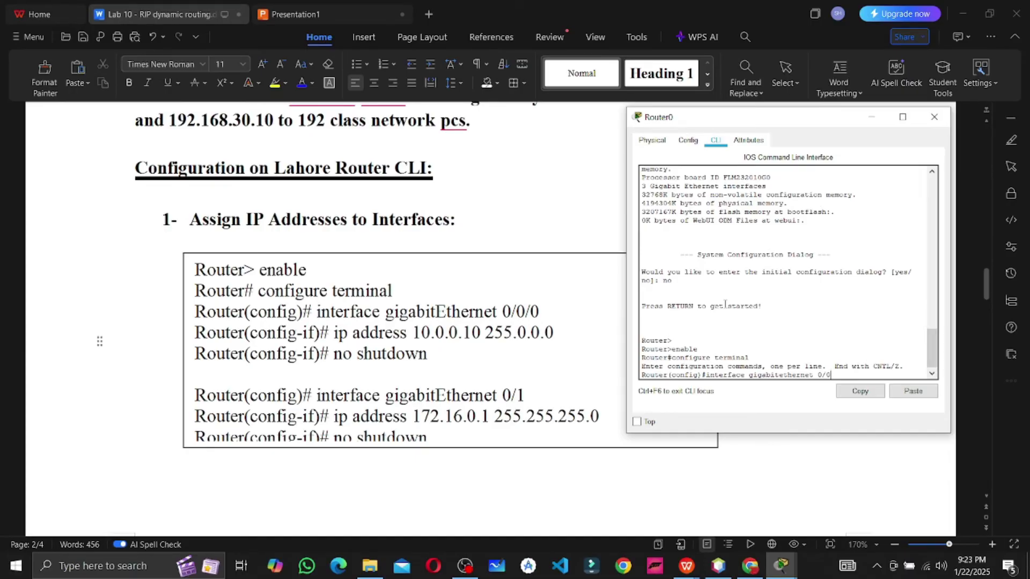
pyautogui.press('Return')
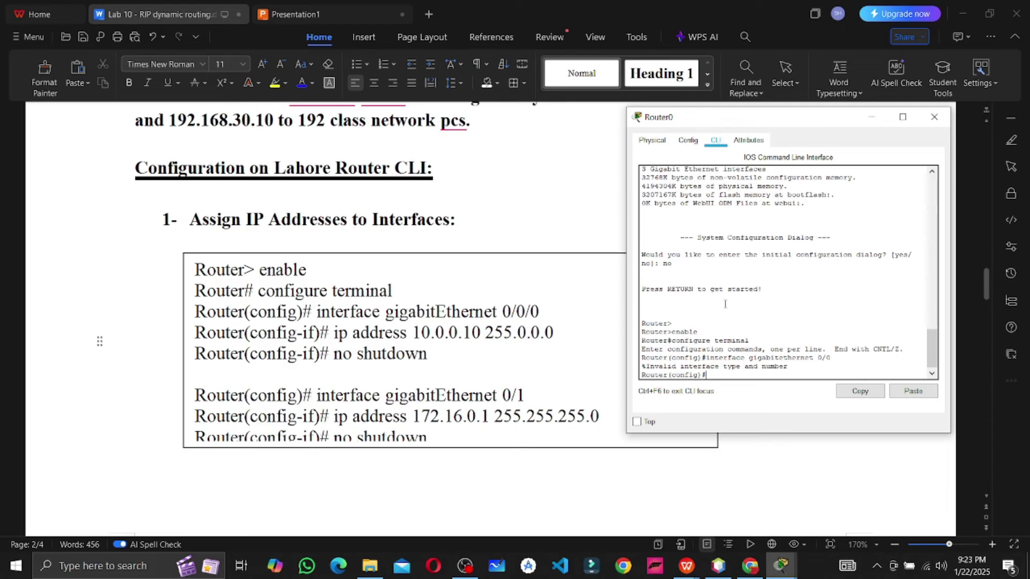
pyautogui.press('Up')
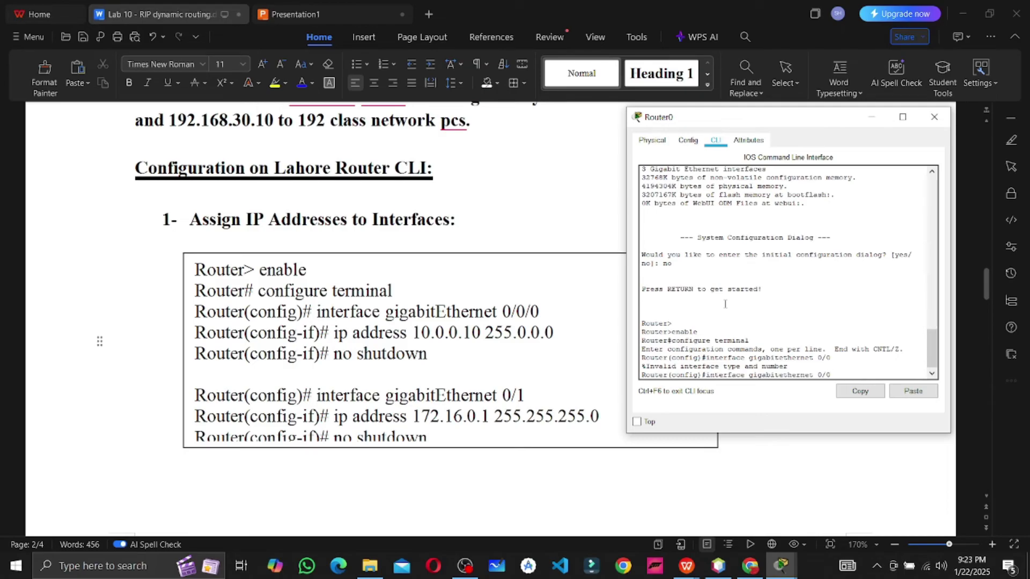
pyautogui.write('/0')
pyautogui.press('Return')
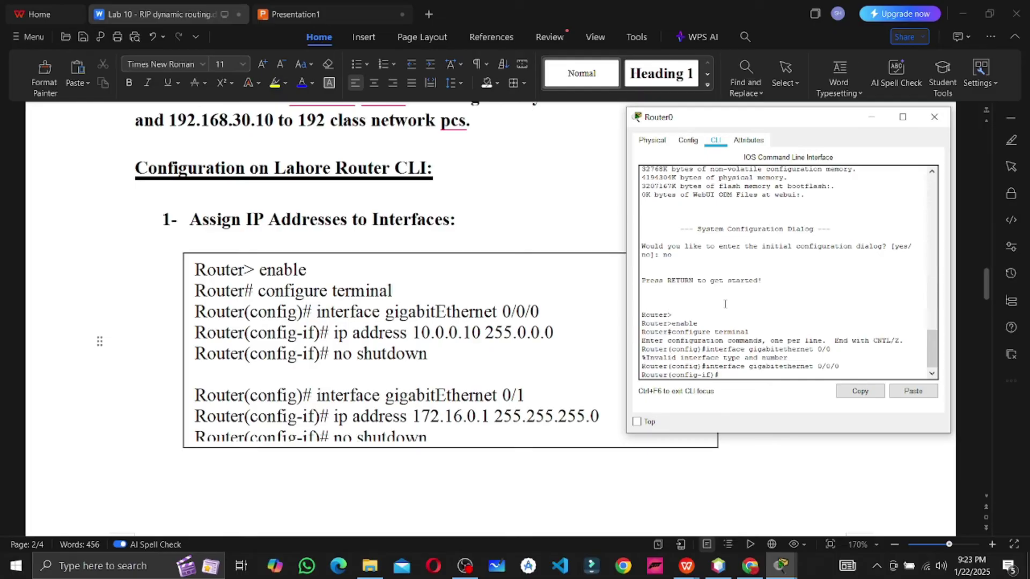
# Assign IP address 10.0.0.10 with mask 255.0.0.0 to gigabitethernet 0/0/0 and enable the interface with no shutdown
pyautogui.write('ip address 10.0.0.10 255.0.0.0')
pyautogui.press('Return')
pyautogui.write('no')
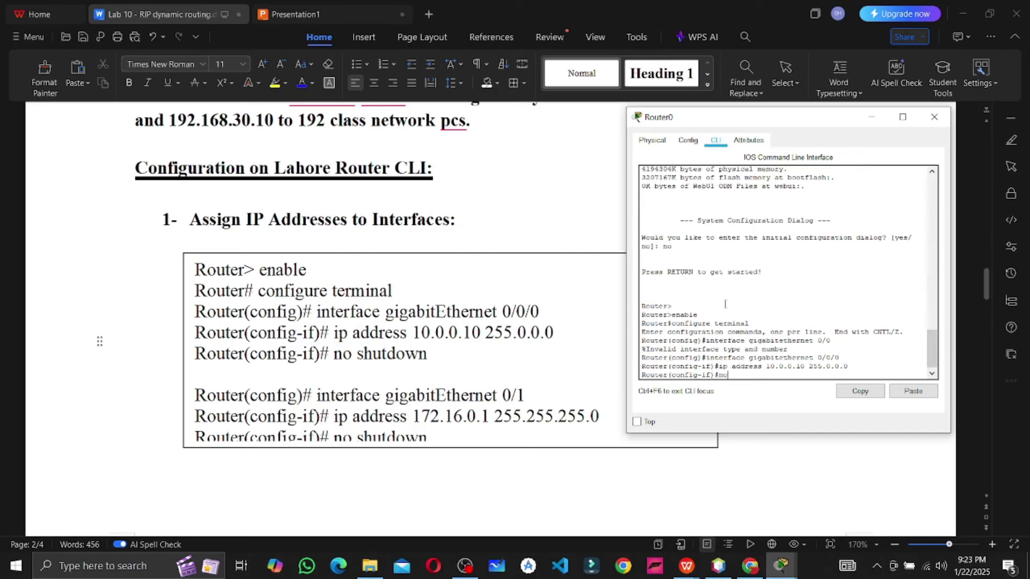
pyautogui.write(' shutdown')
pyautogui.press('Return')
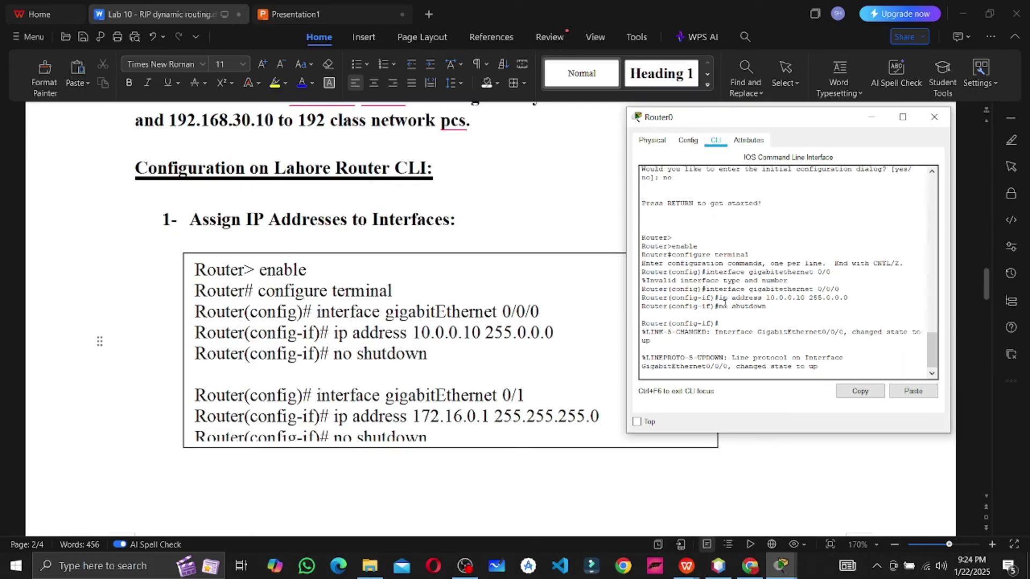
# Enter interface configuration mode for gigabitethernet 0/0/1 on Router0, trying 0/1 first, and enable the interface with no shutdown
pyautogui.write('interface gigabitethernet 0/1')
pyautogui.press('Return')
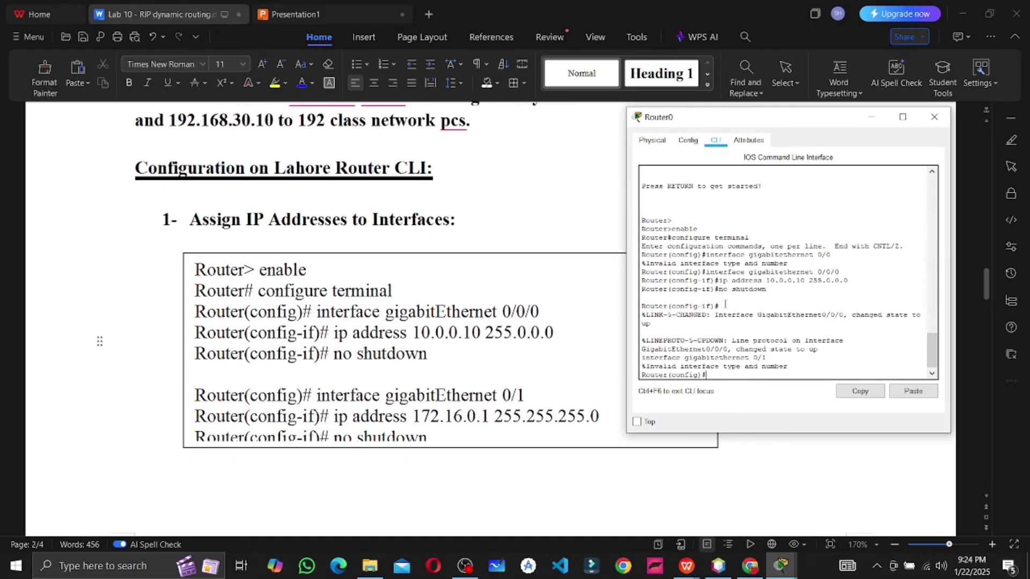
pyautogui.press('Up')
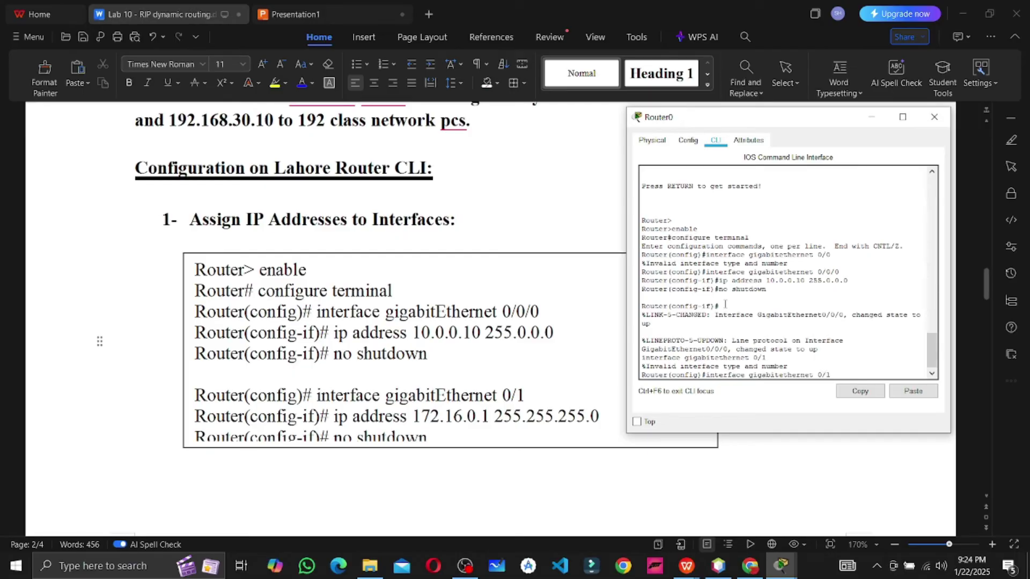
pyautogui.press('Left')
pyautogui.press('Left')
pyautogui.write('0/')
pyautogui.press('Return')
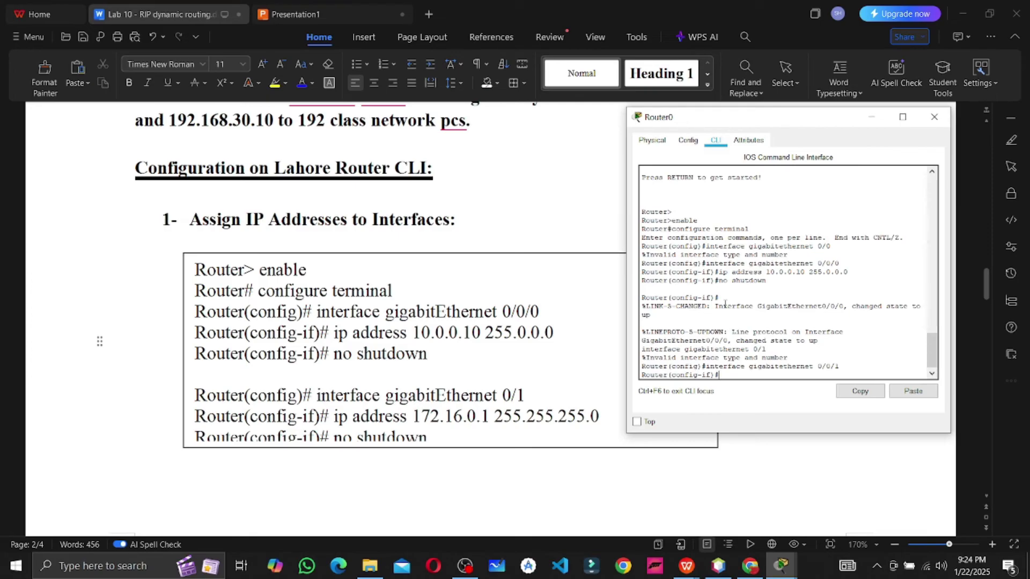
pyautogui.write('no s')
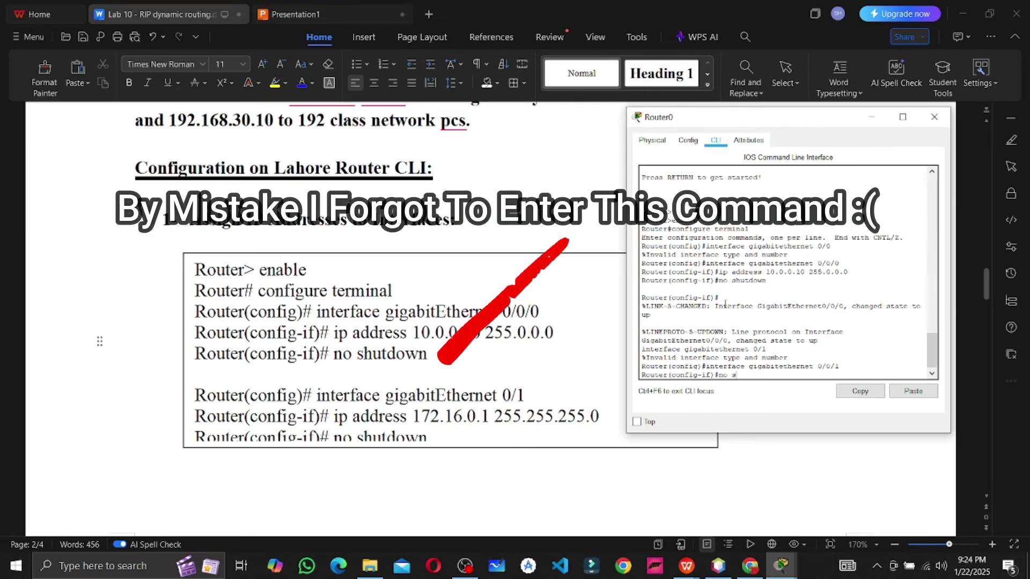
pyautogui.write('hutdown')
pyautogui.press('Return')
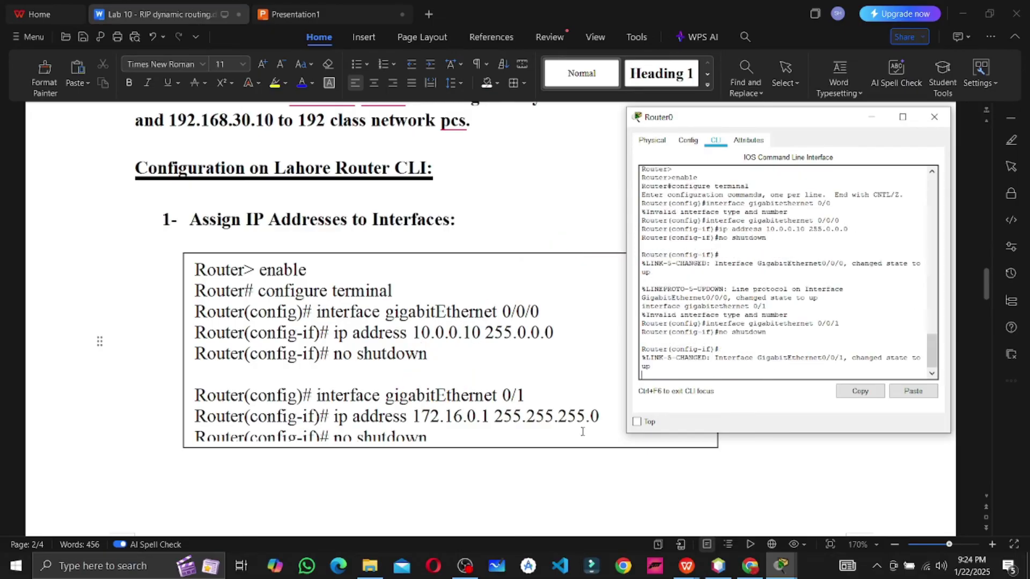
# Change the second interface in the lab document's Lahore commands to gigabitEthernet 0/0/1 and bring up its RIP commands beside Router0's command line
pyautogui.click(503, 396)
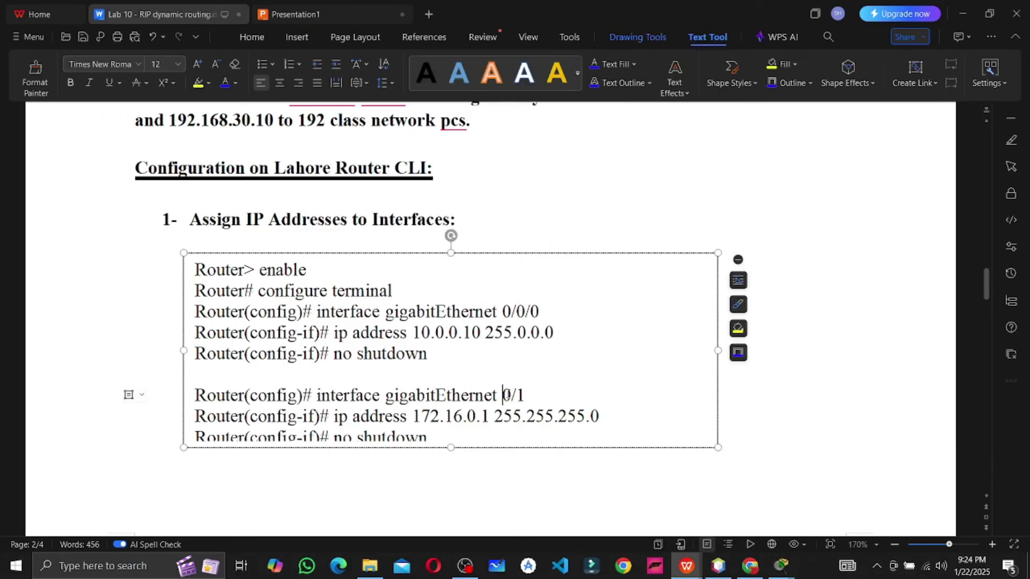
pyautogui.write('0/')
pyautogui.scroll(-3, 763, 372)
pyautogui.scroll(-10, 763, 372)
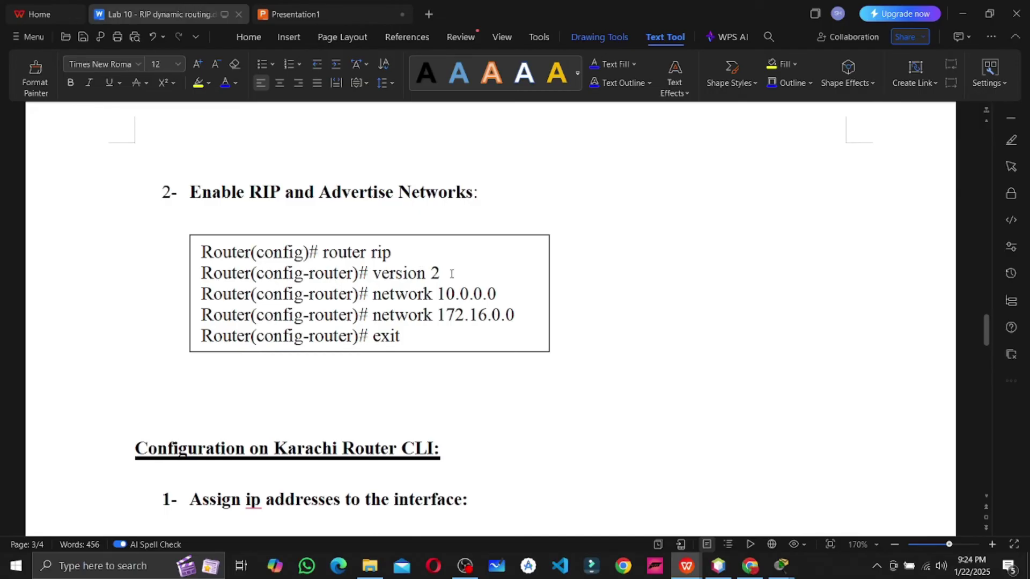
pyautogui.scroll(-1, 451, 275)
pyautogui.hotkey('alt', 'Tab')
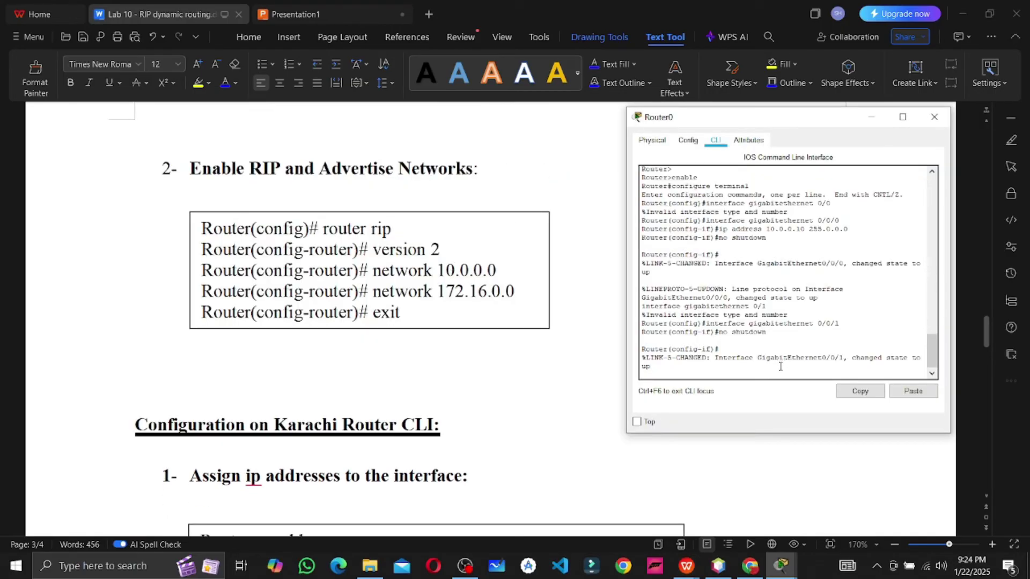
# Start RIP configuration on Router0 with router rip and set it to version 2
pyautogui.press('Return')
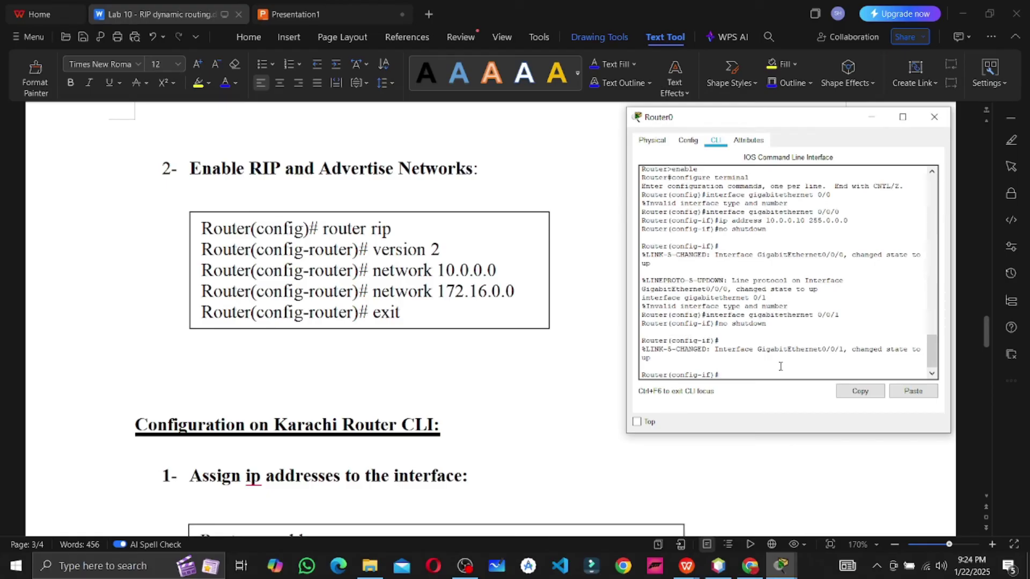
pyautogui.write('router rip')
pyautogui.press('Return')
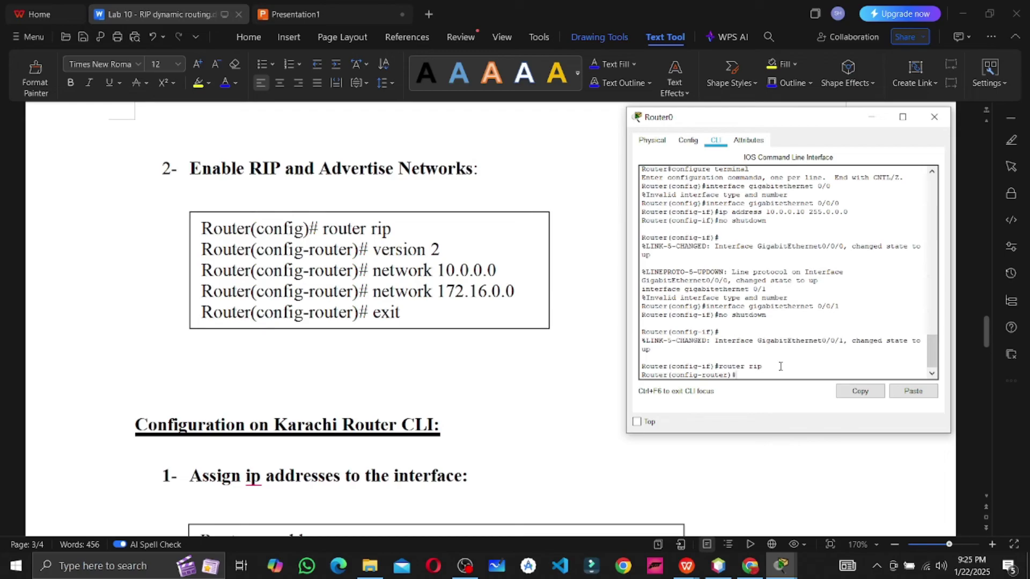
pyautogui.write('version 2')
pyautogui.press('Return')
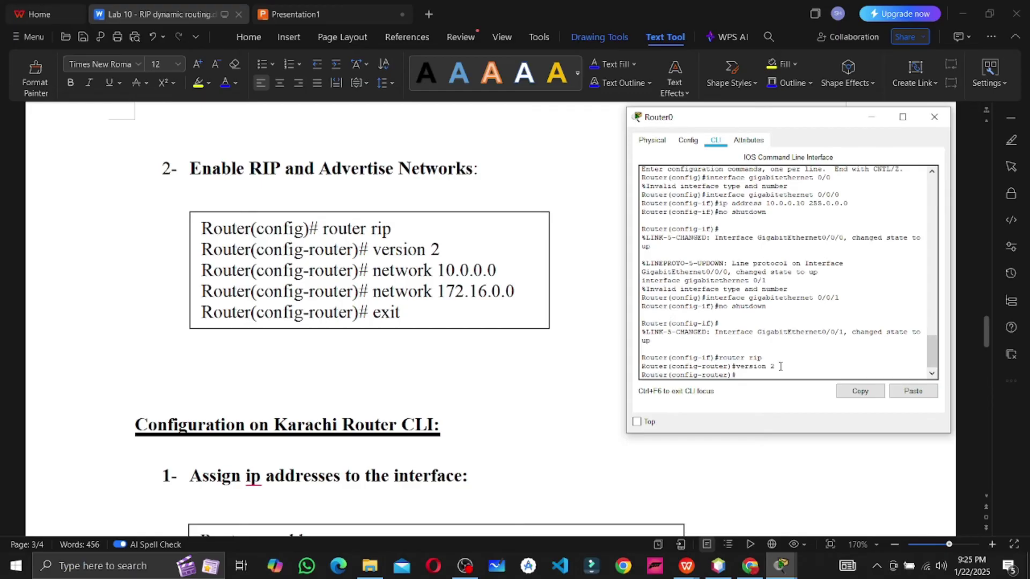
# Advertise networks 10.0.0.0 and 172.16.0.0 in RIP on Router0 and exit router configuration
pyautogui.write('network 10.0.0.0')
pyautogui.press('Return')
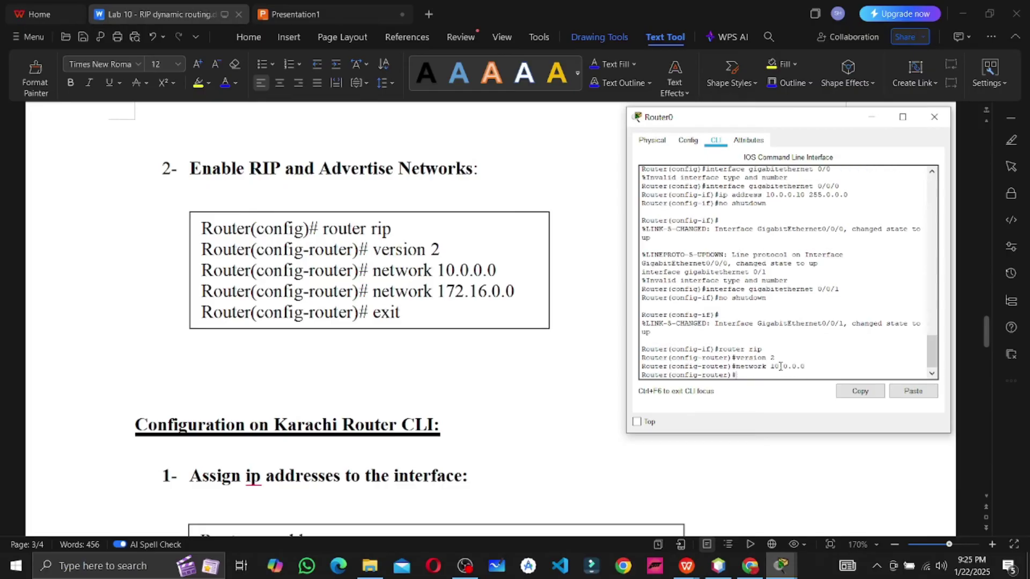
pyautogui.press('Up')
pyautogui.press('BackSpace')
pyautogui.press('BackSpace')
pyautogui.press('BackSpace')
pyautogui.press('BackSpace')
pyautogui.press('BackSpace')
pyautogui.press('BackSpace')
pyautogui.write('172.16.0.0')
pyautogui.press('Return')
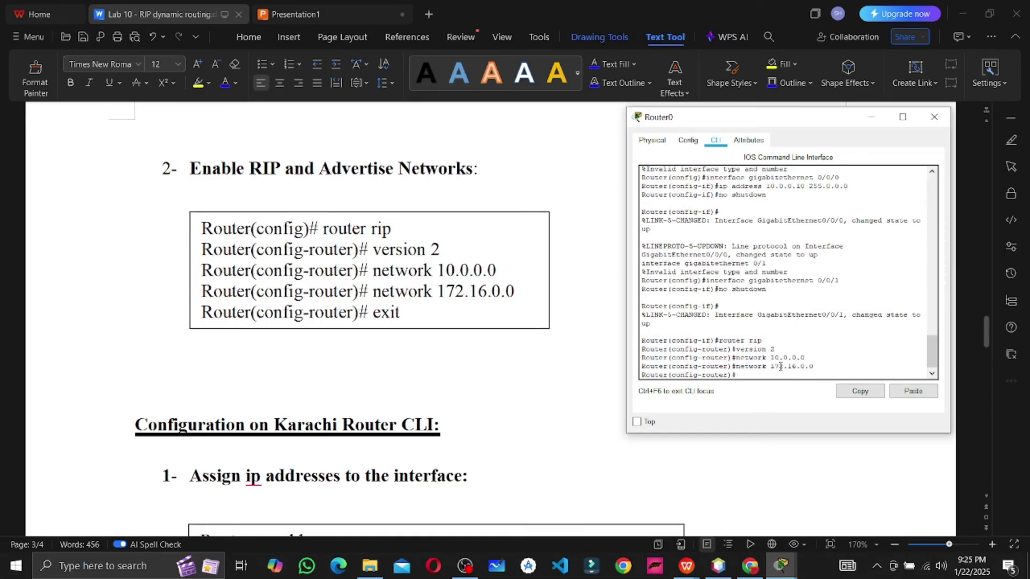
pyautogui.write('exit')
pyautogui.press('Return')
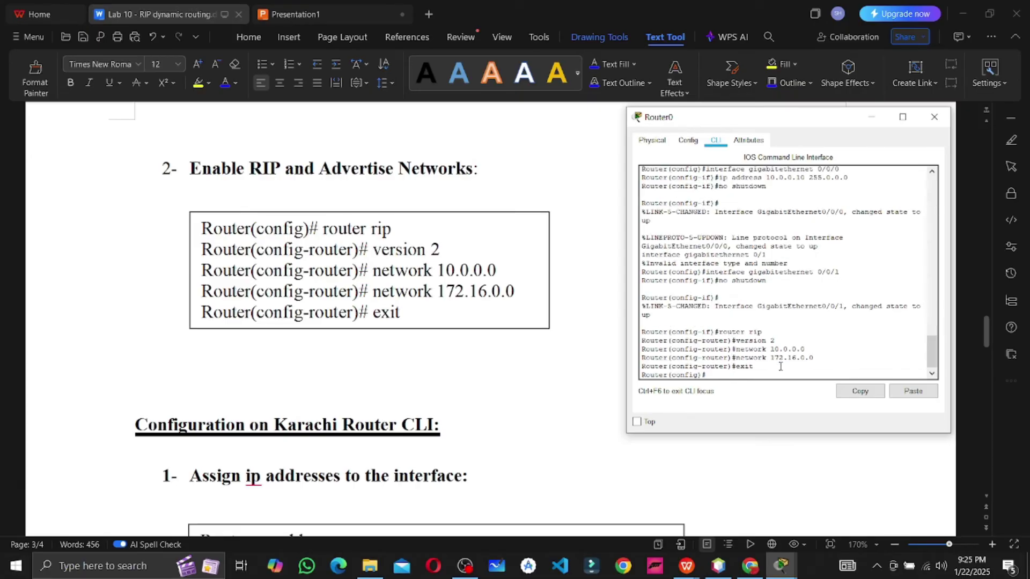
# Close Router0's window and open the command line of Router1 in Packet Tracer
pyautogui.scroll(-5, 510, 334)
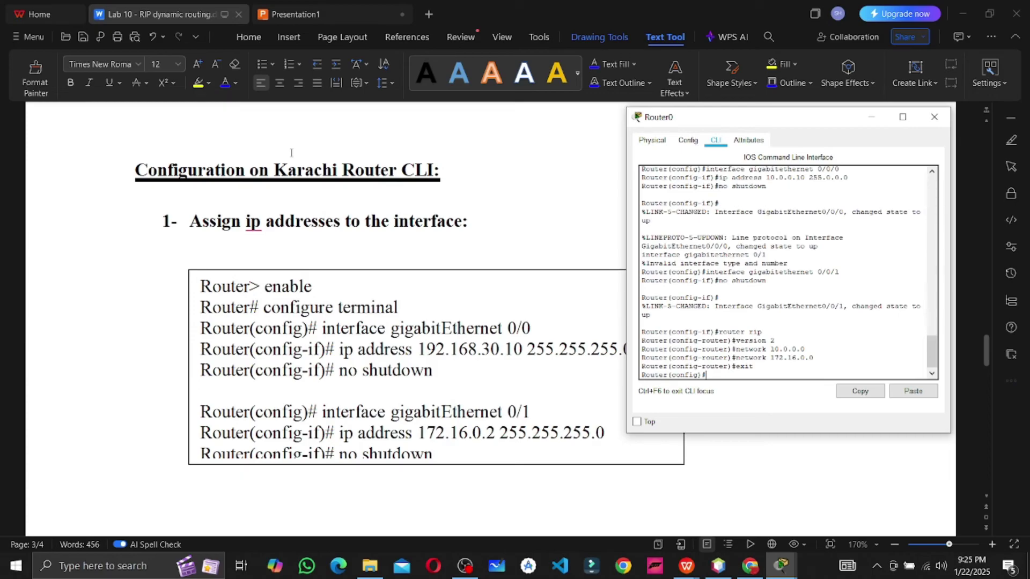
pyautogui.scroll(-1, 530, 272)
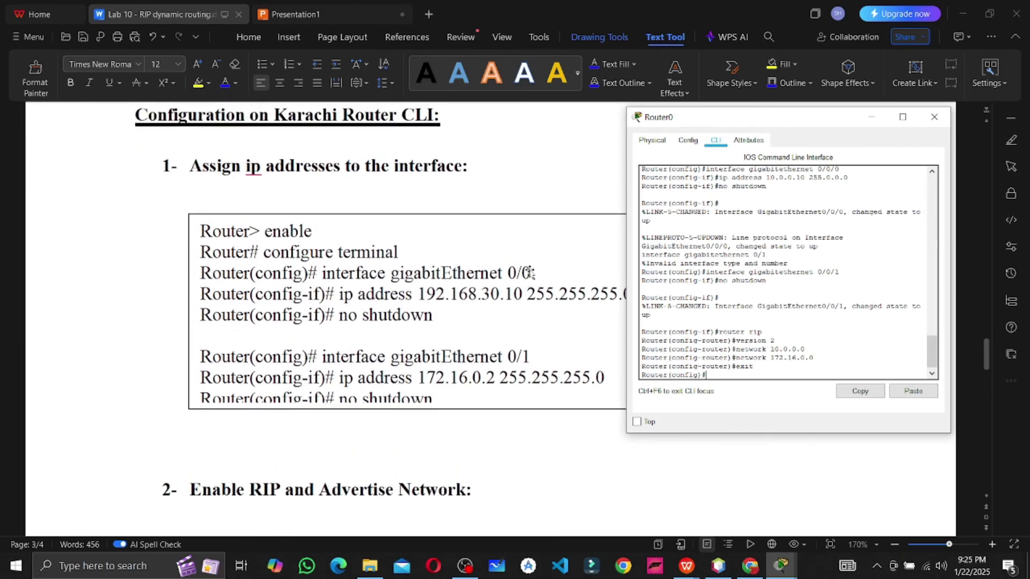
pyautogui.click(934, 117)
pyautogui.hotkey('alt', 'Tab')
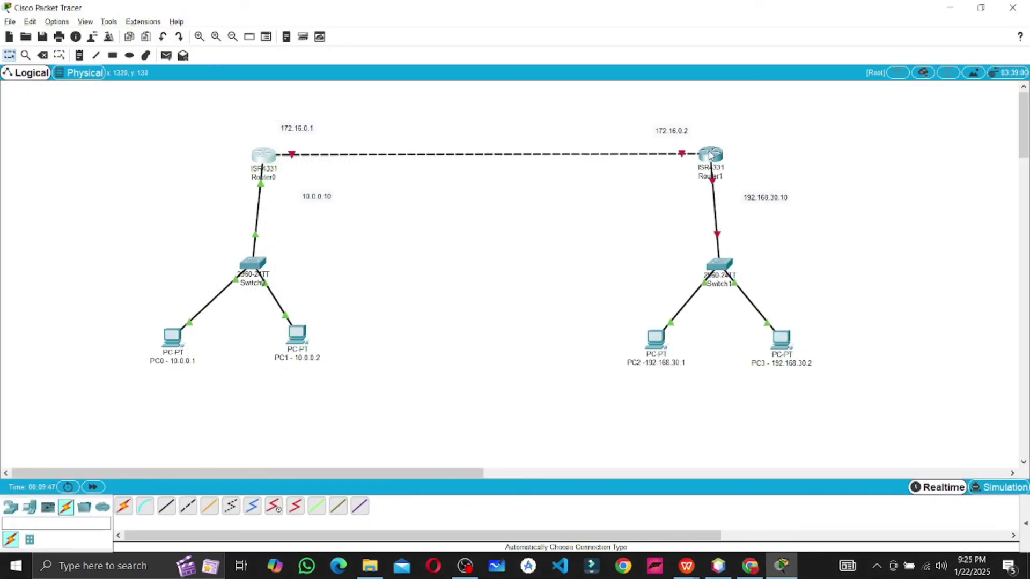
pyautogui.click(709, 156)
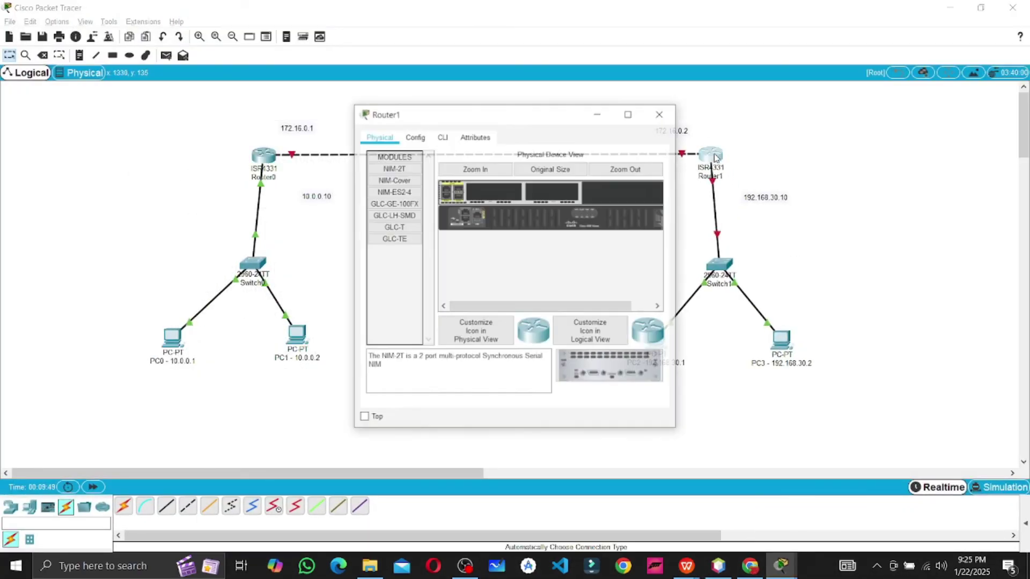
pyautogui.click(443, 138)
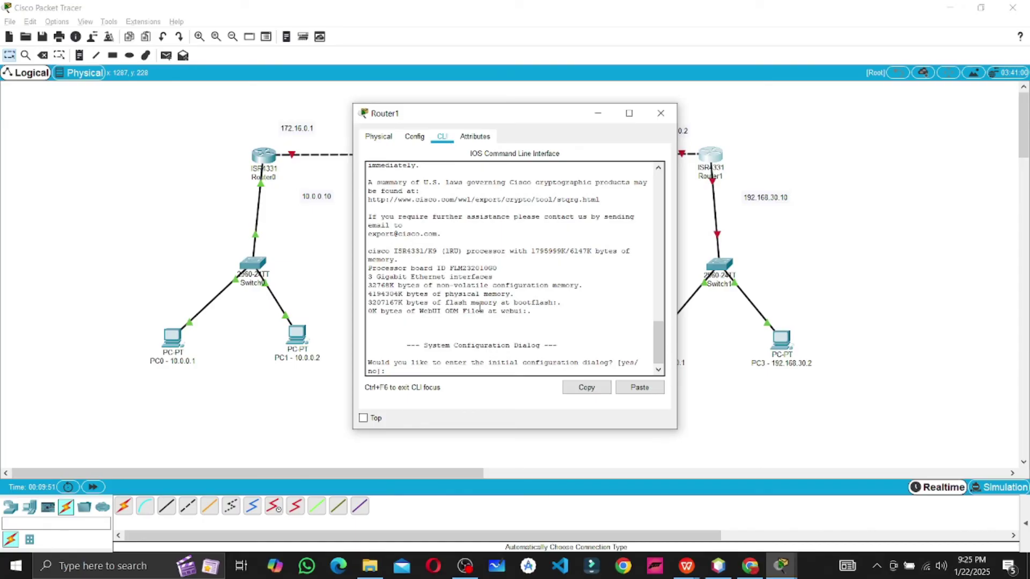
# Answer no to Router1's initial configuration dialog and place its command line beside the Karachi commands in the lab document
pyautogui.write('no')
pyautogui.press('Return')
pyautogui.press('Return')
pyautogui.press('Return')
pyautogui.click(939, 10)
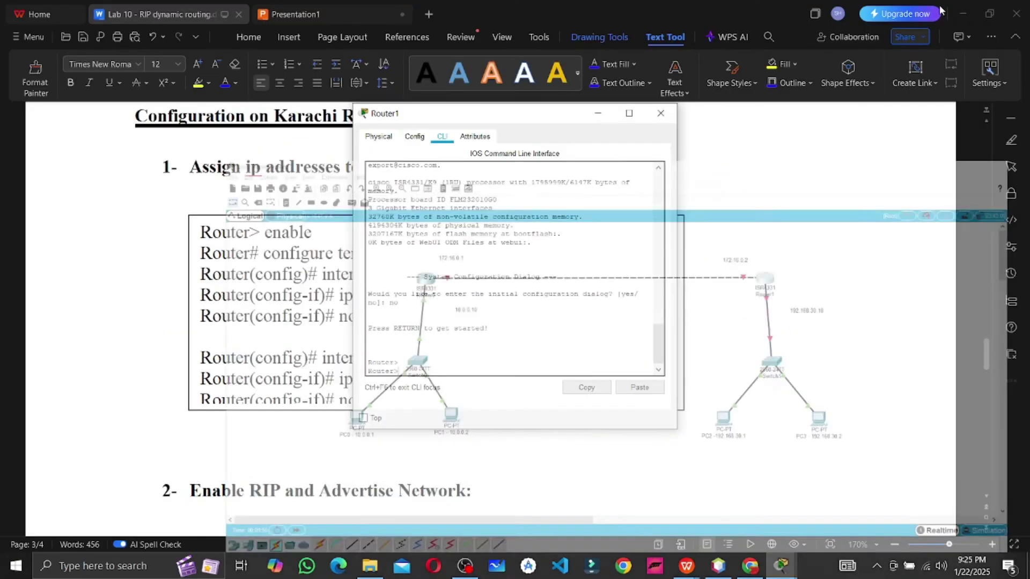
pyautogui.moveTo(442, 114); pyautogui.dragTo(778, 122)
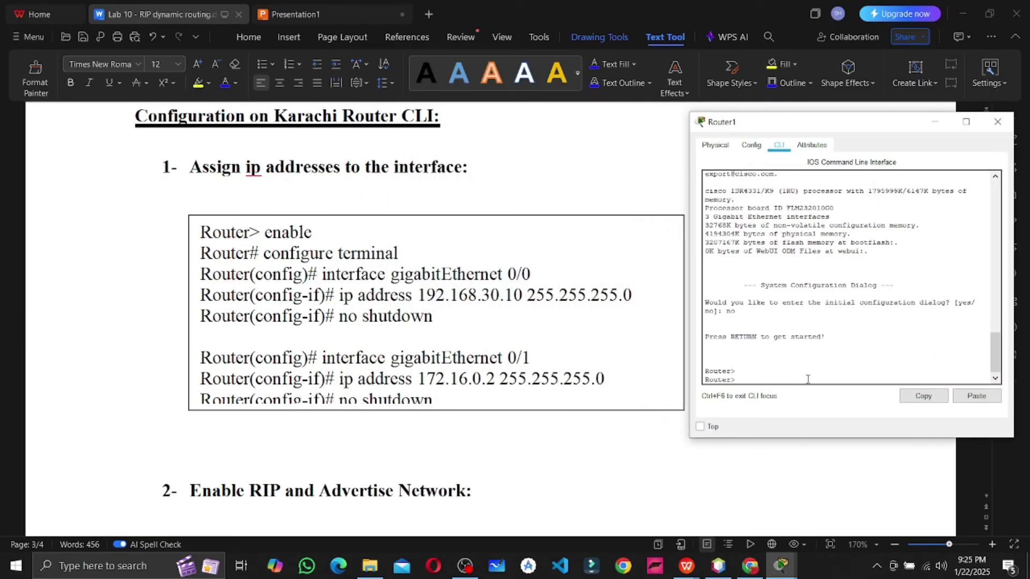
# Enter global configuration mode on Router1 with enable and configure terminal, and select interface gigabitethernet 0/0/0
pyautogui.write('enabl')
pyautogui.write('e')
pyautogui.press('Return')
pyautogui.write('co')
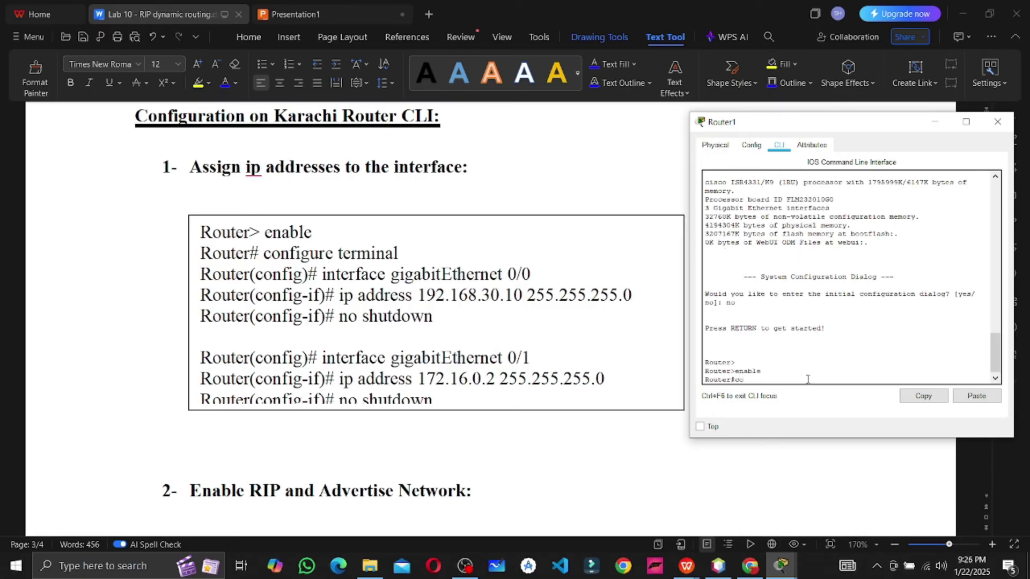
pyautogui.write('nfigure terminal')
pyautogui.press('Return')
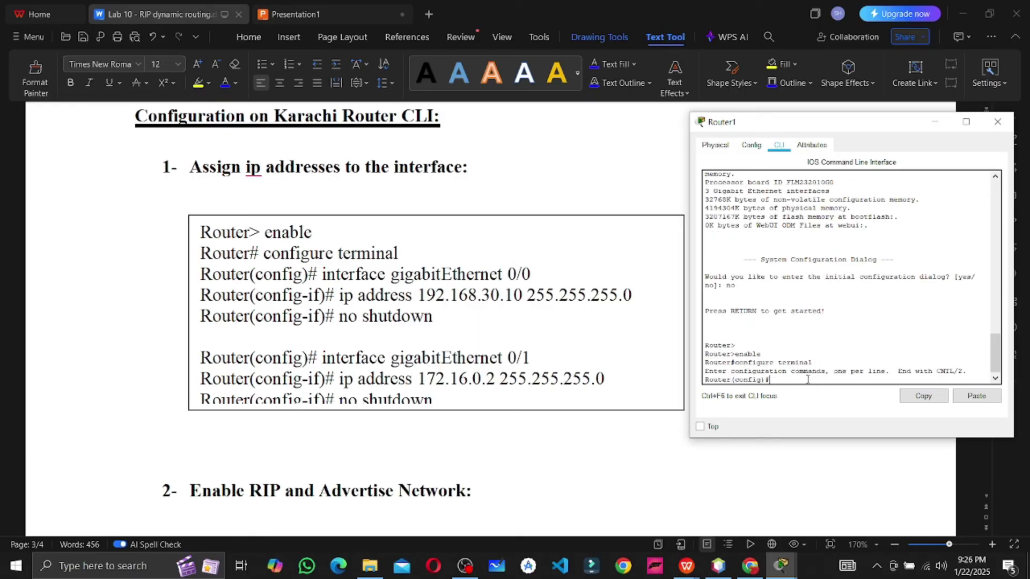
pyautogui.write('interface gigabitethernet 0/0/0')
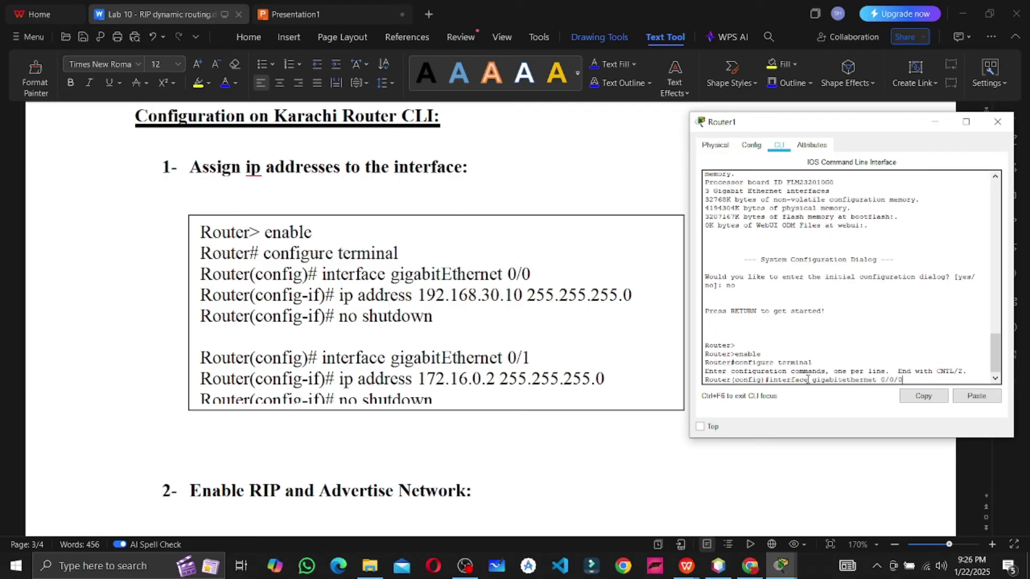
pyautogui.press('Return')
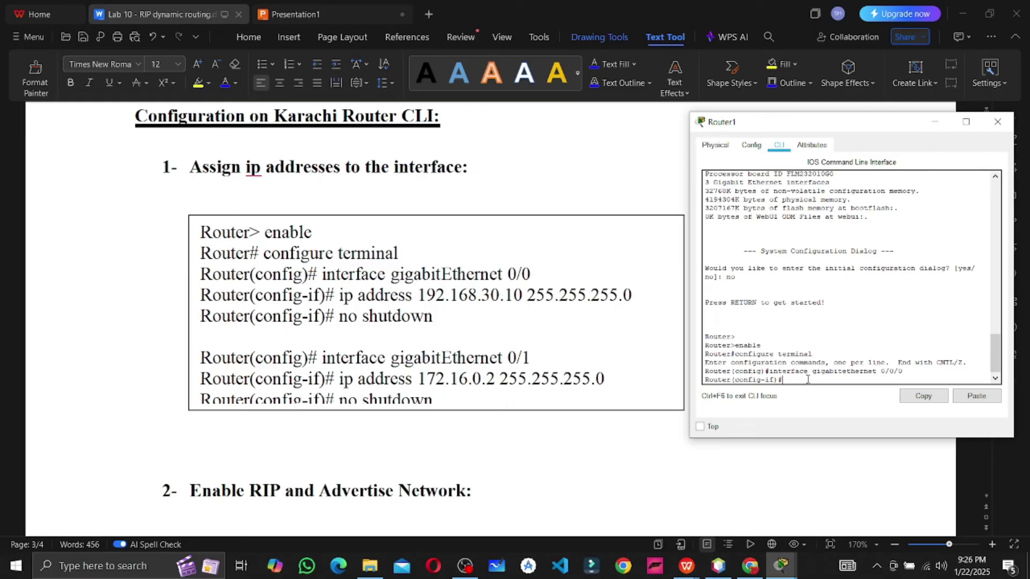
# Change the interfaces in the lab document's Karachi commands to gigabitEthernet 0/0/0 and 0/0/1, and return to Router1's command line
pyautogui.click(529, 272)
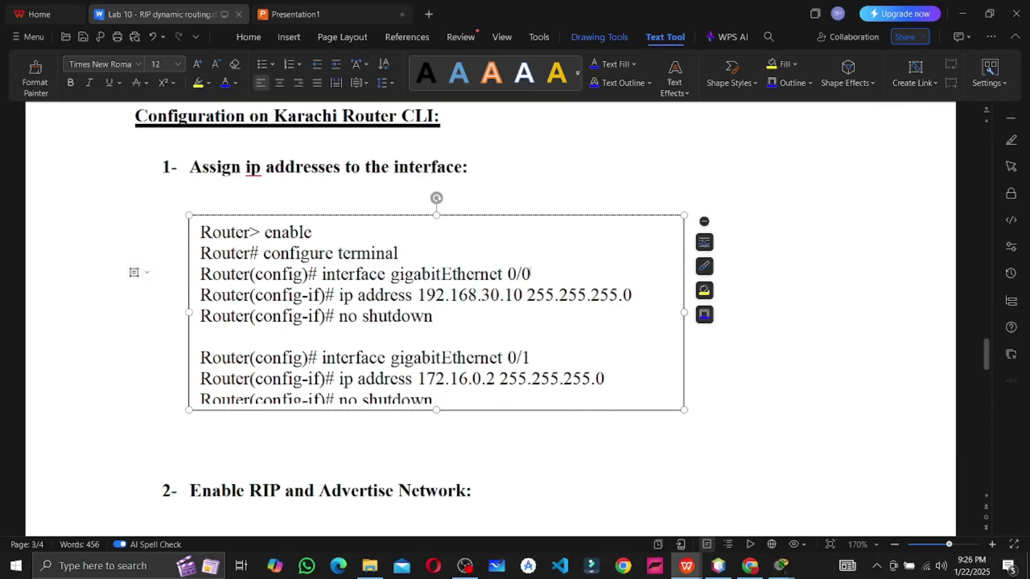
pyautogui.write('/0')
pyautogui.click(520, 357)
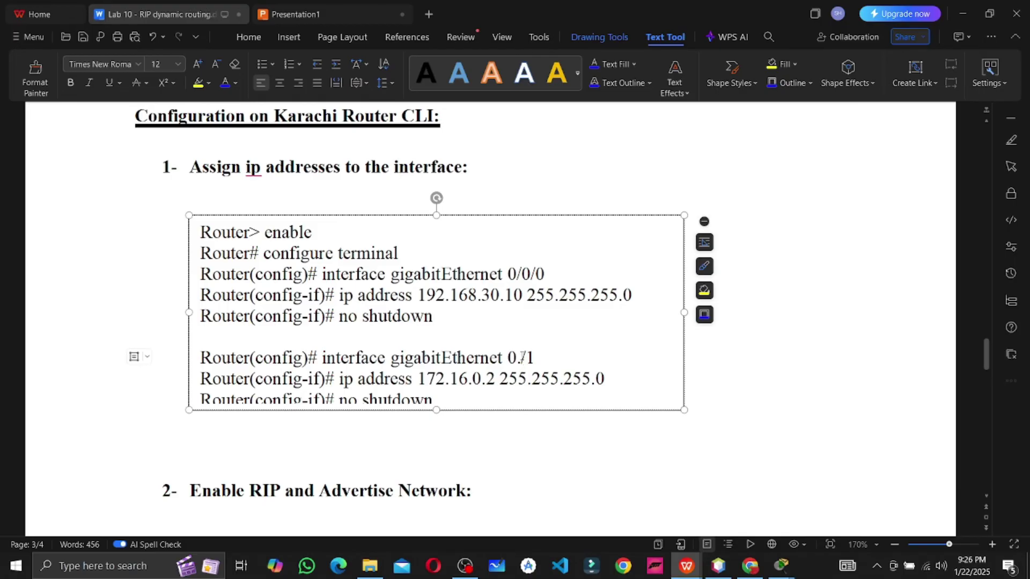
pyautogui.write('/0')
pyautogui.hotkey('alt', 'Tab')
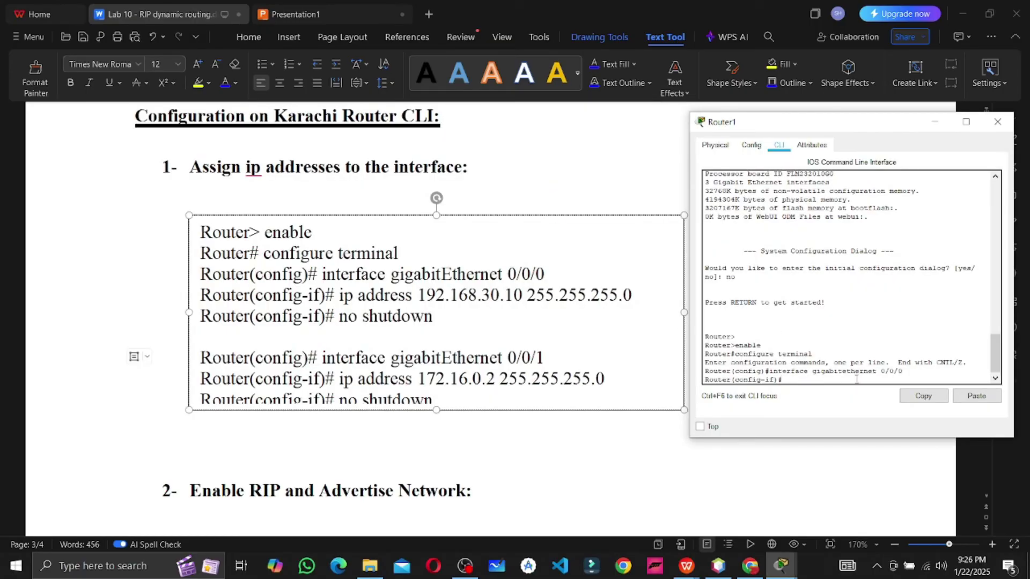
# Assign IP address 192.168.30.10 with mask 255.255.255.0 to Router1's gigabitethernet 0/0/0 and enable it with no shutdown
pyautogui.write('ip address 192.168.30.10 255.255.255.0')
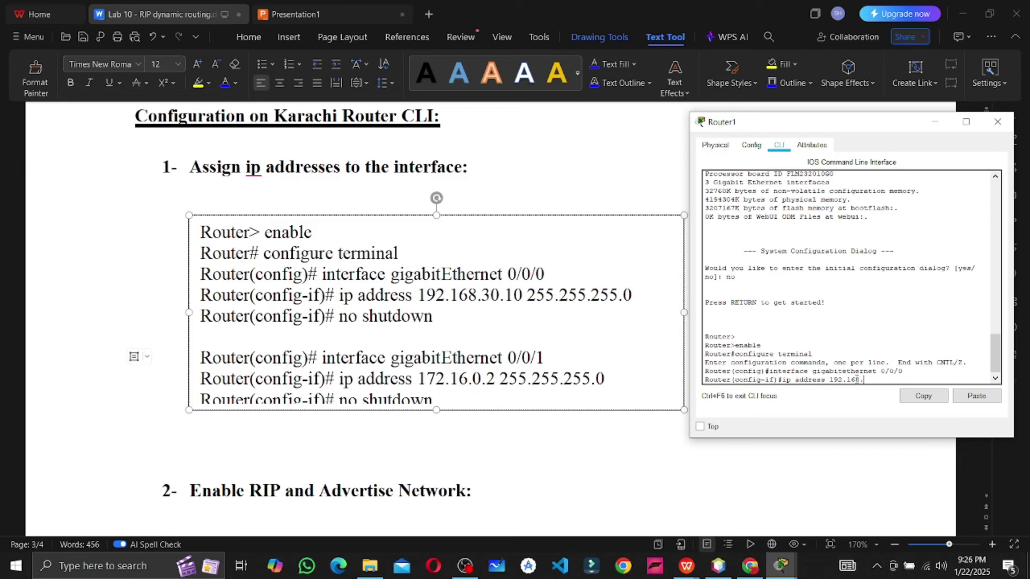
pyautogui.write('30.10 255.255.255.0')
pyautogui.press('Return')
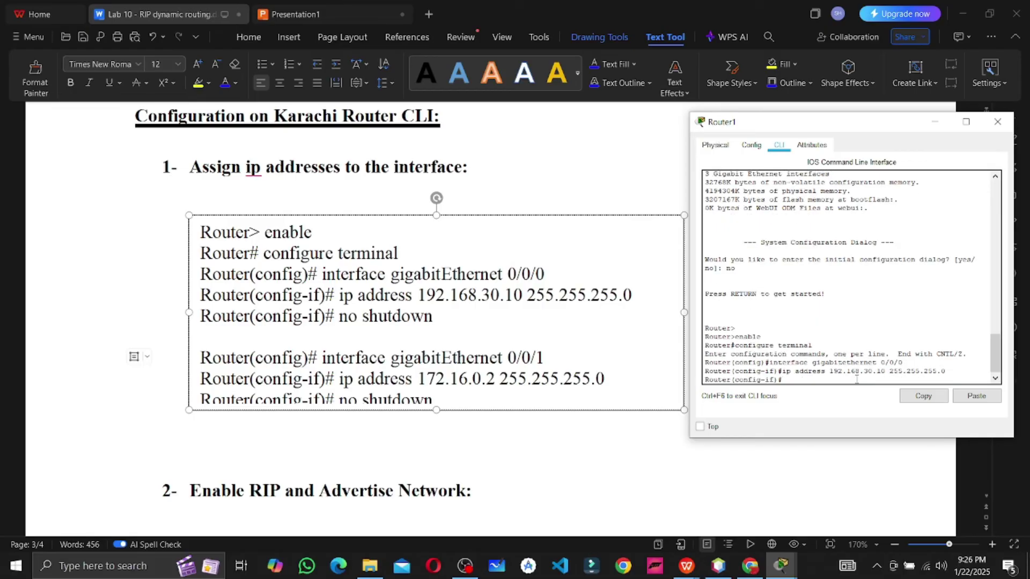
pyautogui.write('no shutdown')
pyautogui.press('Return')
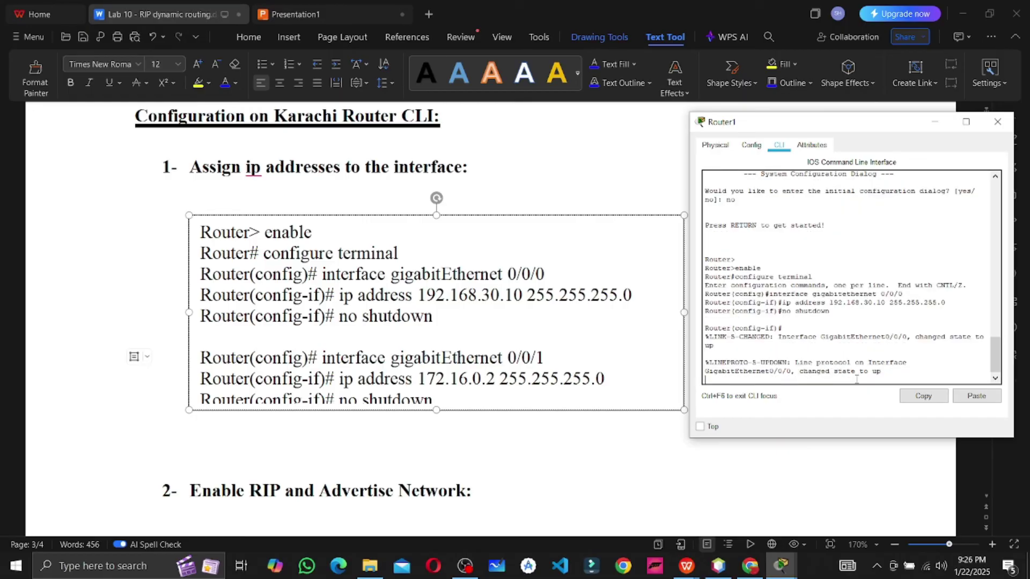
# Assign IP address 172.16.0.2 with mask 255.255.255.0 to Router1's gigabitethernet 0/0/1 and enable it with no shutdown
pyautogui.write('interface gigabitet')
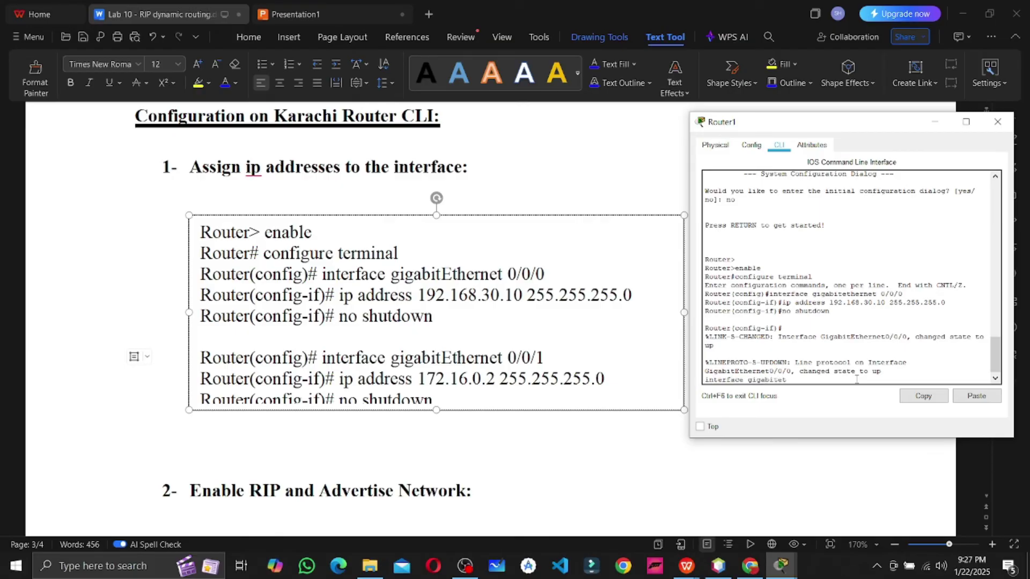
pyautogui.write('hernet 0/0/1')
pyautogui.press('Return')
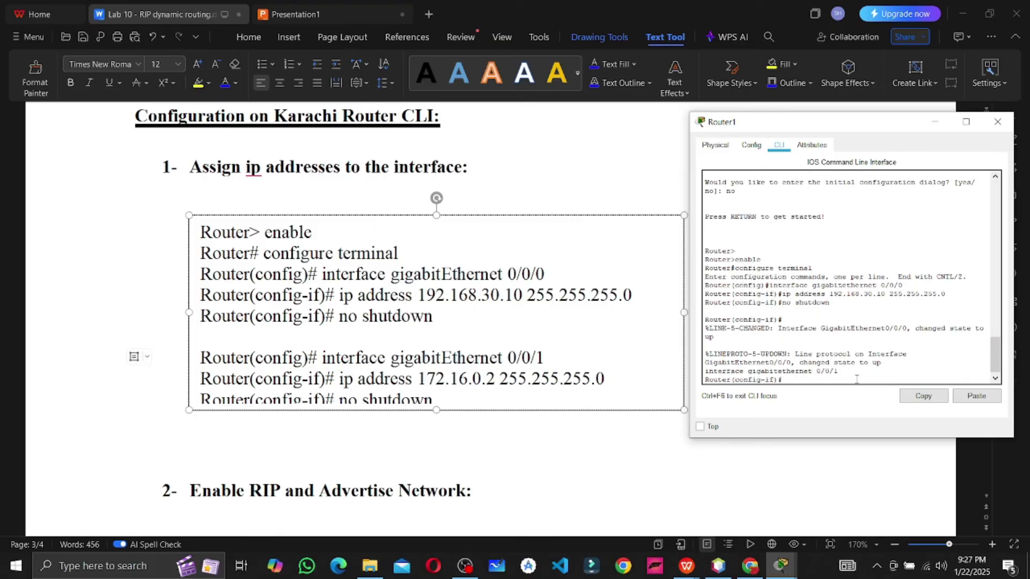
pyautogui.write('ip address 172.16.0.2 255.255.255.0')
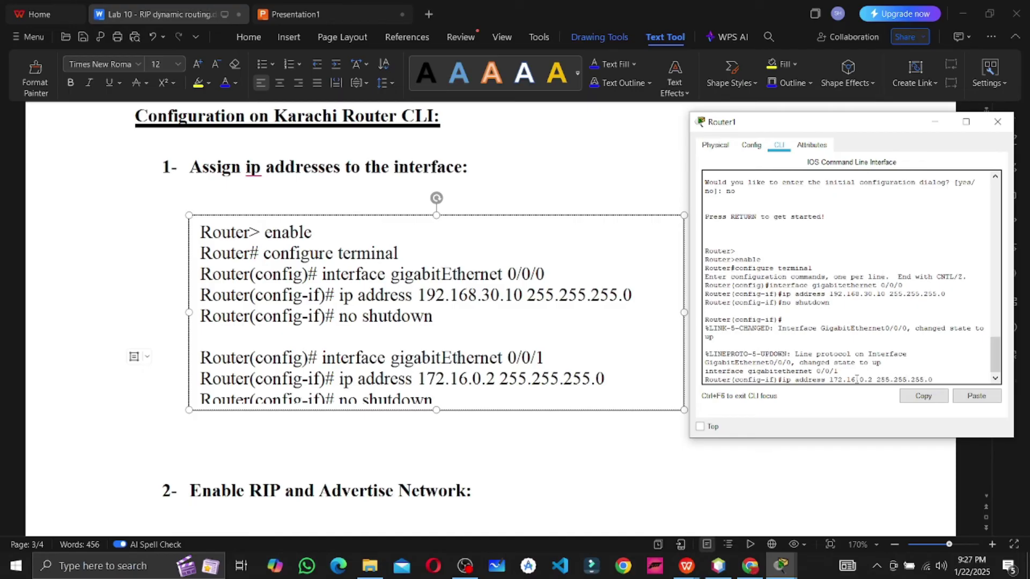
pyautogui.press('Return')
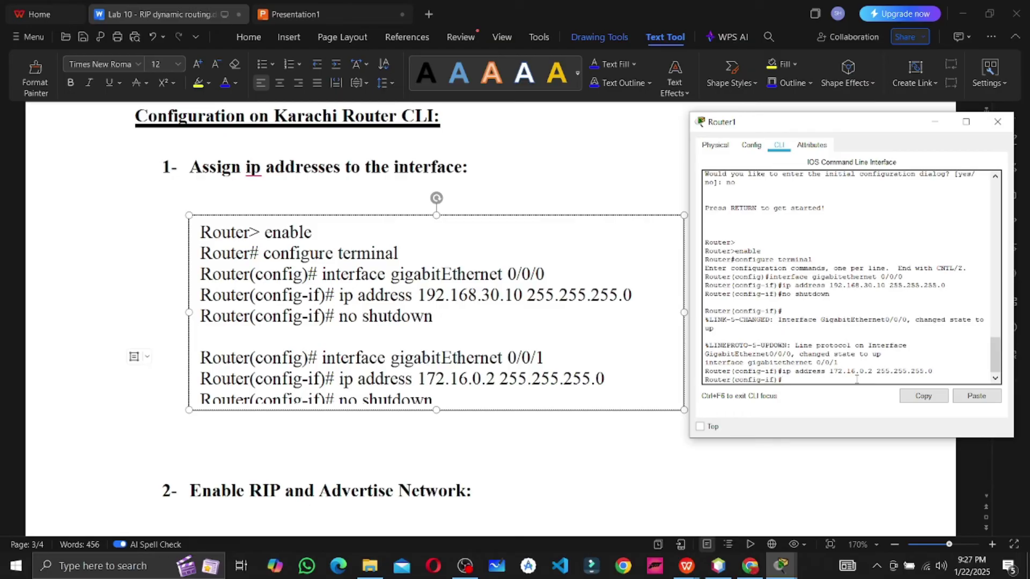
pyautogui.write('no swhutdowb')
pyautogui.press('Return')
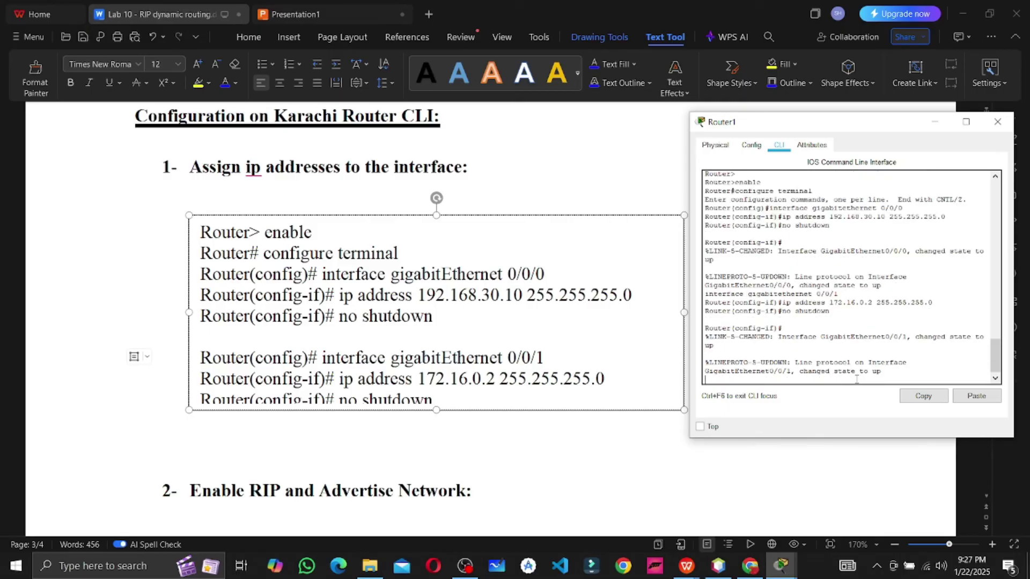
# Start RIP configuration on Router1 with router rip and set it to version 2
pyautogui.scroll(-5, 511, 346)
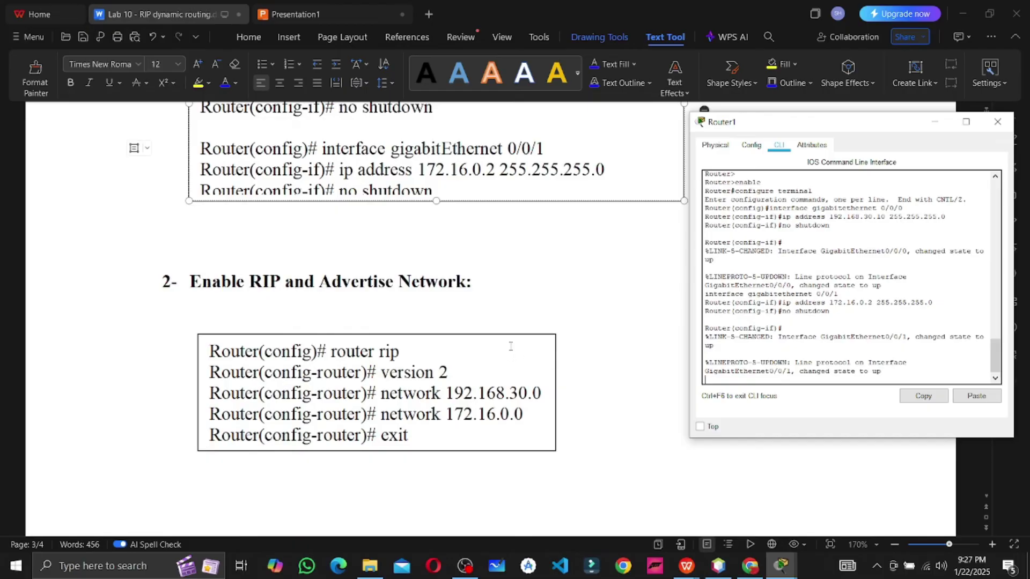
pyautogui.write('router rip')
pyautogui.press('Return')
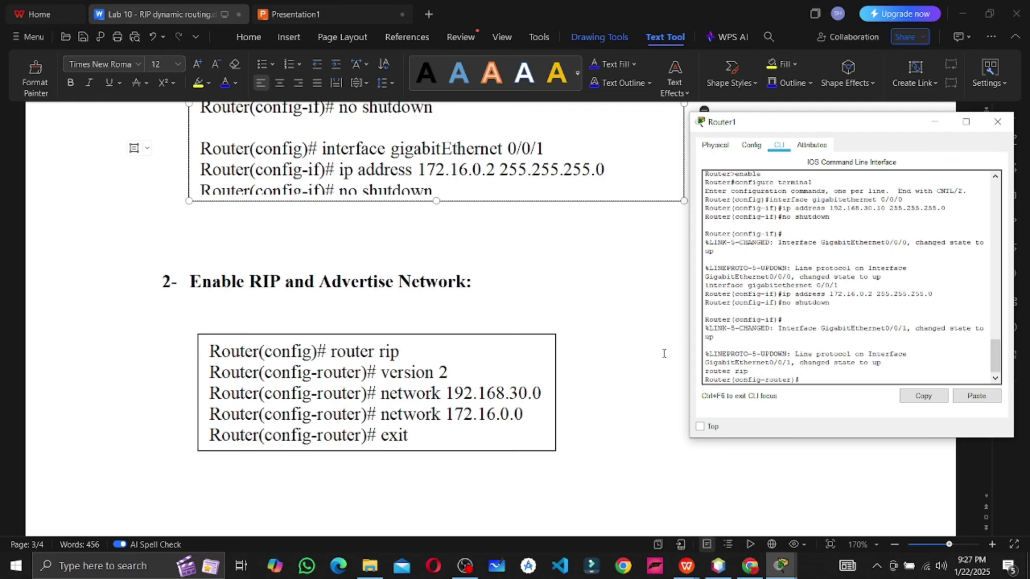
pyautogui.write('version 2')
pyautogui.press('Return')
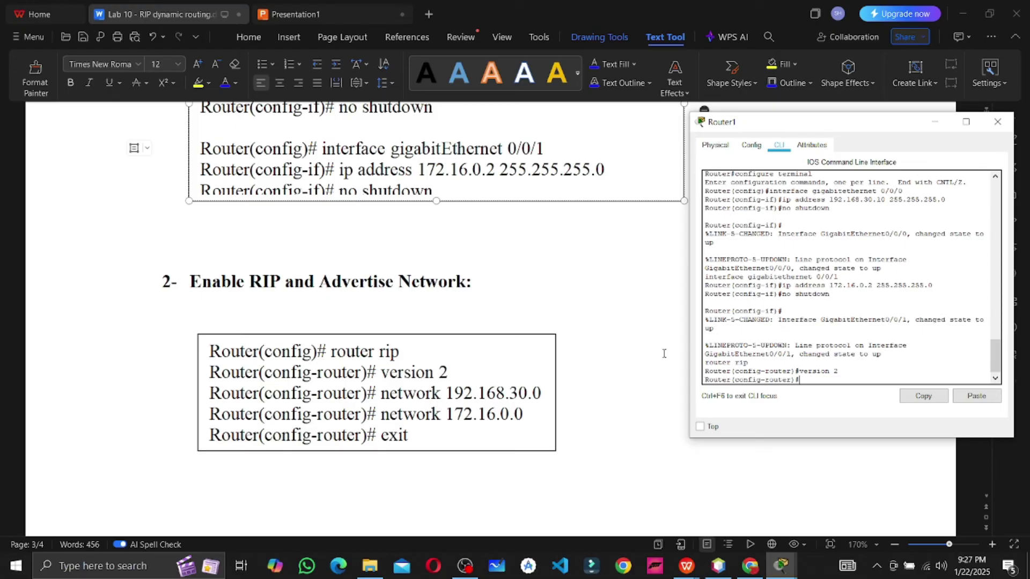
# Advertise networks 192.168.30.0 and 172.16.0.0 in RIP on Router1 and exit router configuration
pyautogui.write('network 192.168.30.0')
pyautogui.press('Return')
pyautogui.press('Up')
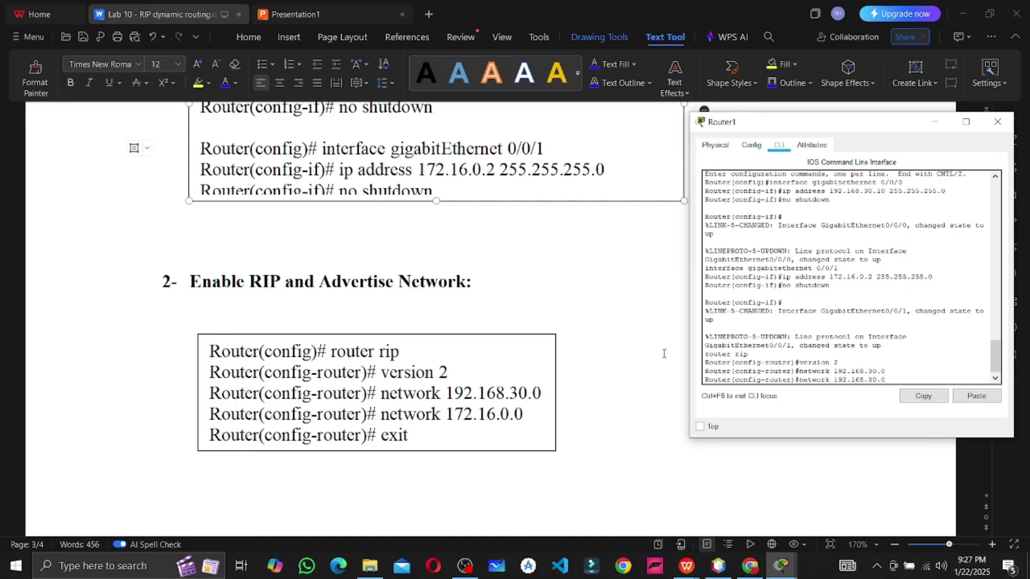
pyautogui.press('BackSpace')
pyautogui.press('BackSpace')
pyautogui.press('BackSpace')
pyautogui.press('BackSpace')
pyautogui.press('BackSpace')
pyautogui.press('BackSpace')
pyautogui.press('BackSpace')
pyautogui.press('BackSpace')
pyautogui.press('BackSpace')
pyautogui.write('72.16.0.0')
pyautogui.press('Return')
pyautogui.write('exit')
pyautogui.press('Return')
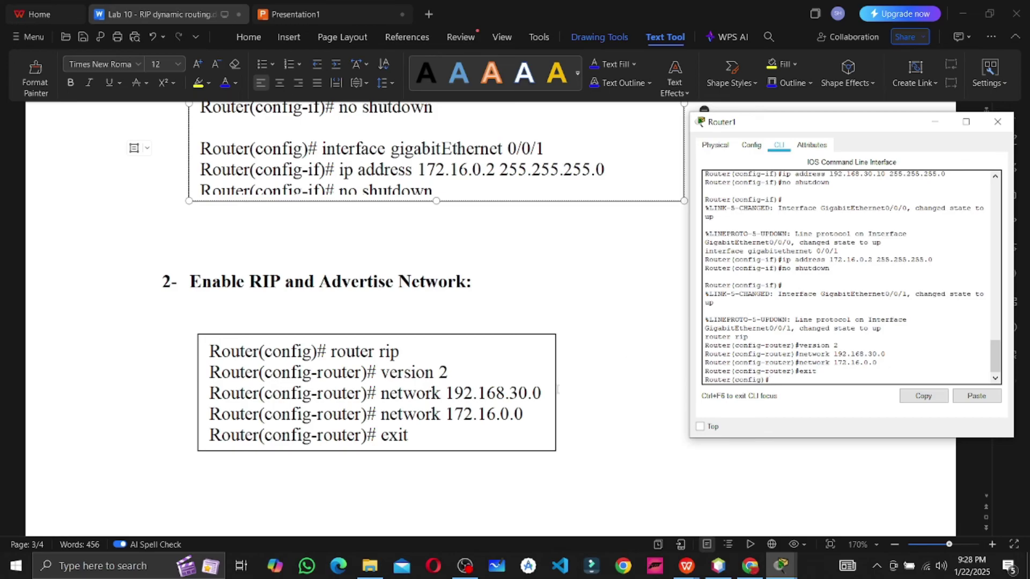
# Bring up the Verification section of the lab document and exit global configuration mode on Router1
pyautogui.scroll(-10, 526, 414)
pyautogui.scroll(-3, 526, 413)
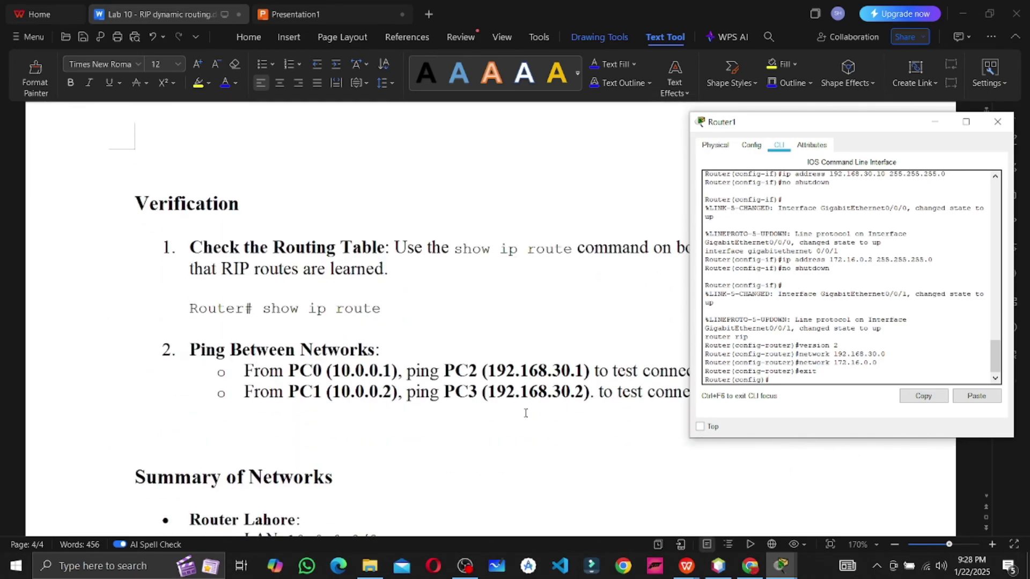
pyautogui.scroll(-1, 525, 413)
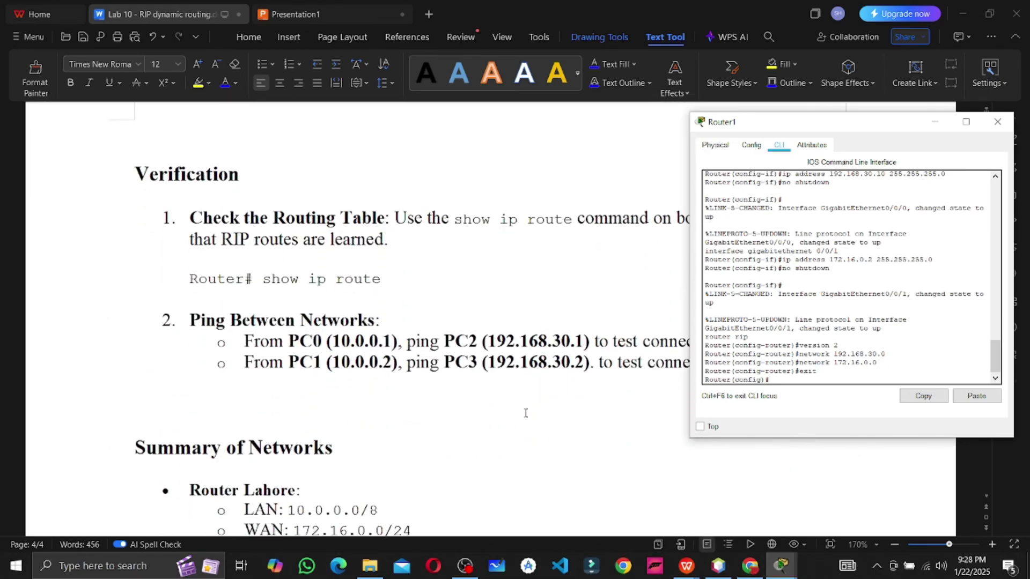
pyautogui.write('xit')
pyautogui.press('Return')
pyautogui.press('Return')
pyautogui.press('Return')
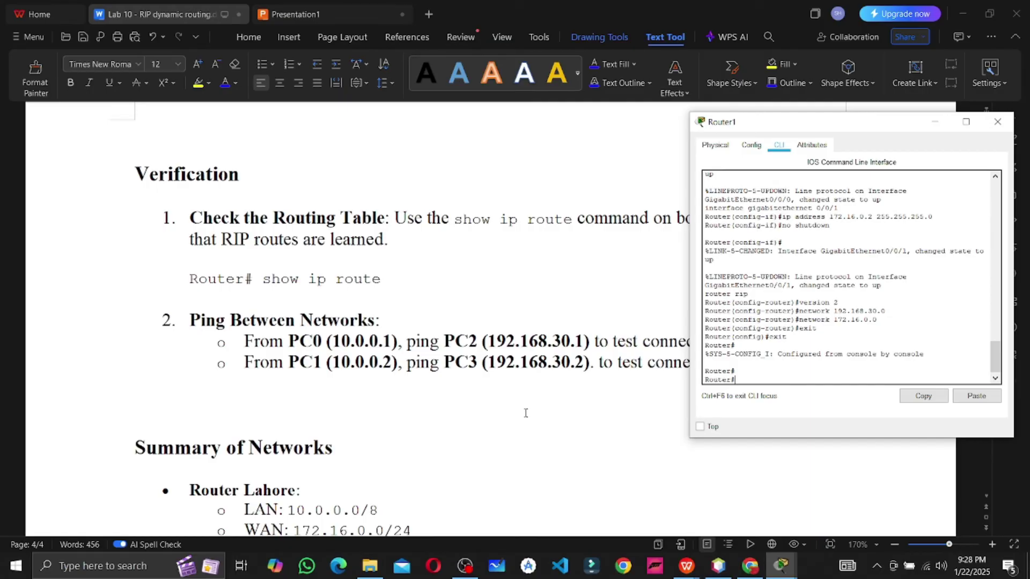
# Display Router1's routing table with show ip route and examine the entries for the 172.16.0.0 and 192.168.30.0 networks
pyautogui.write('show ip route')
pyautogui.press('Return')
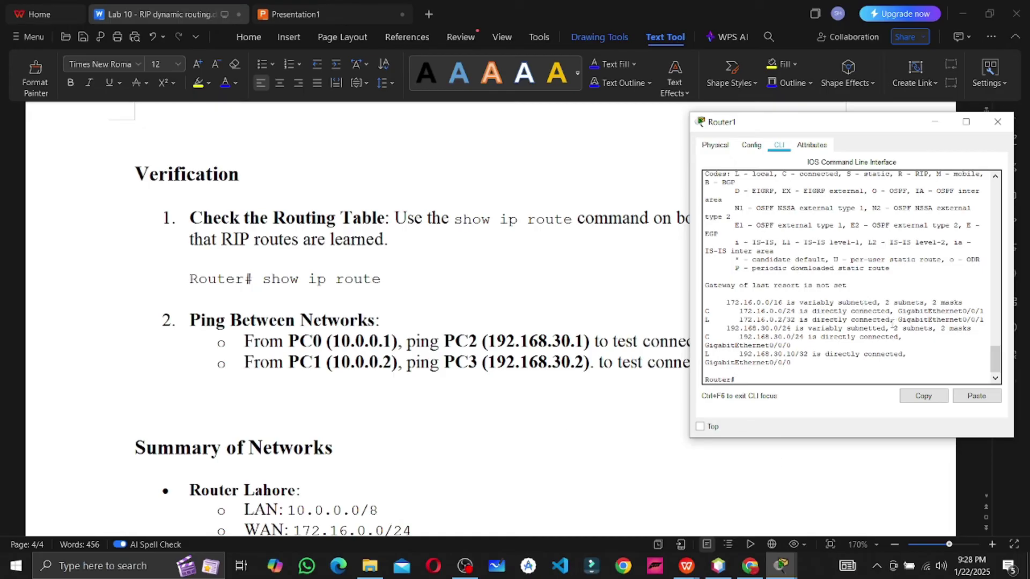
pyautogui.moveTo(955, 313); pyautogui.dragTo(855, 312)
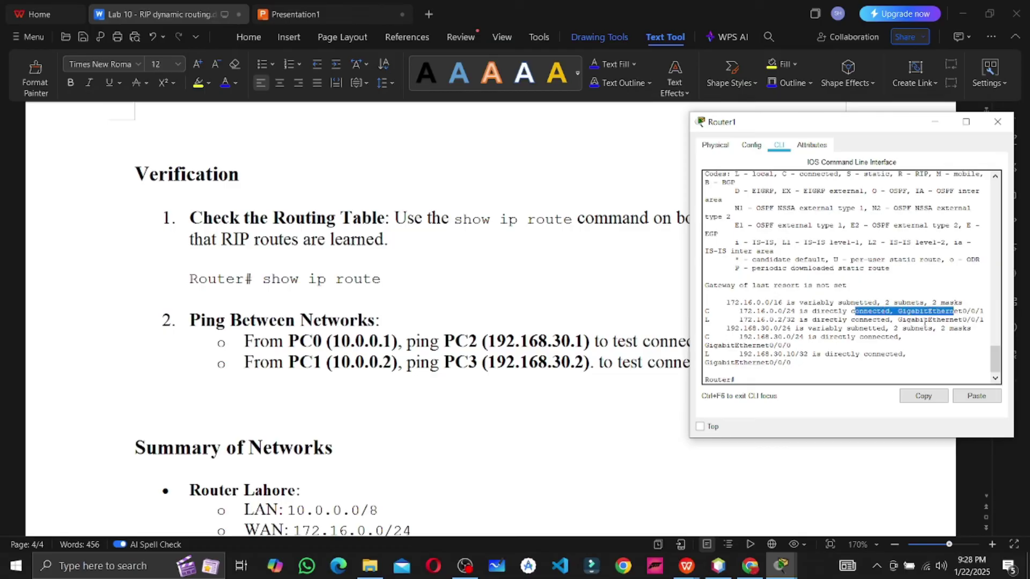
pyautogui.moveTo(925, 322); pyautogui.dragTo(829, 325)
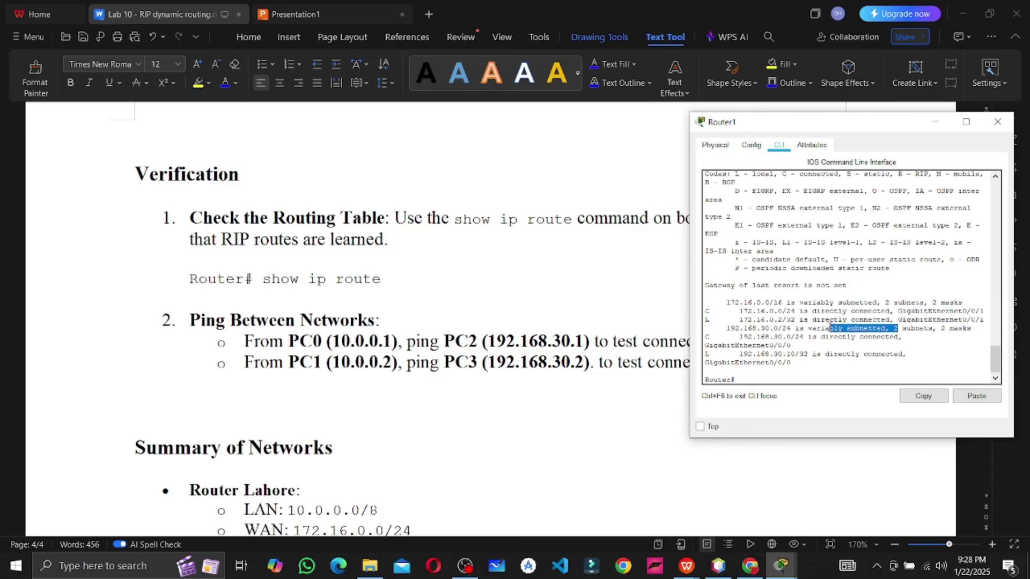
pyautogui.moveTo(937, 328); pyautogui.dragTo(816, 338)
pyautogui.moveTo(908, 354); pyautogui.dragTo(813, 355)
pyautogui.click(788, 346)
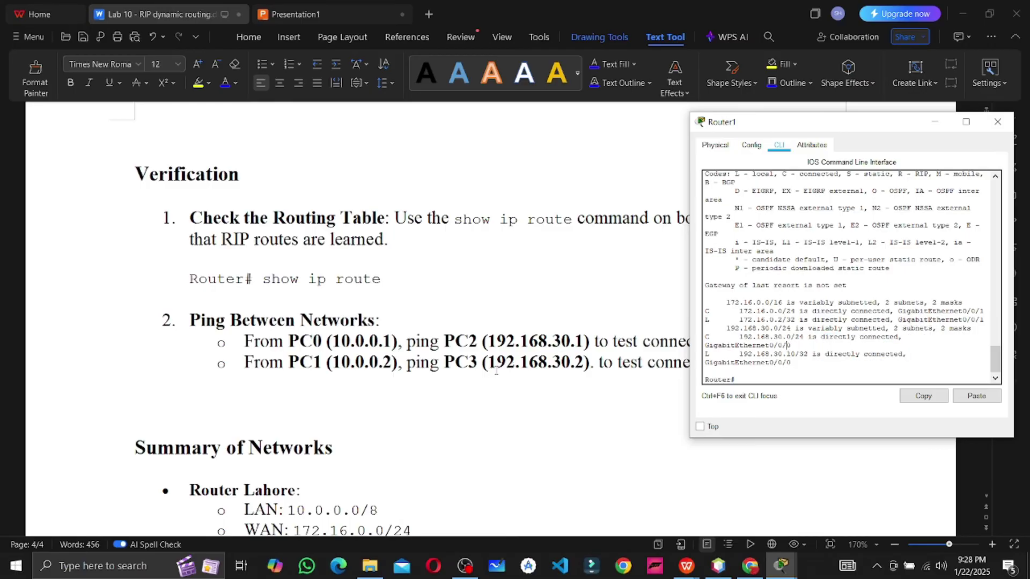
pyautogui.scroll(-1, 496, 370)
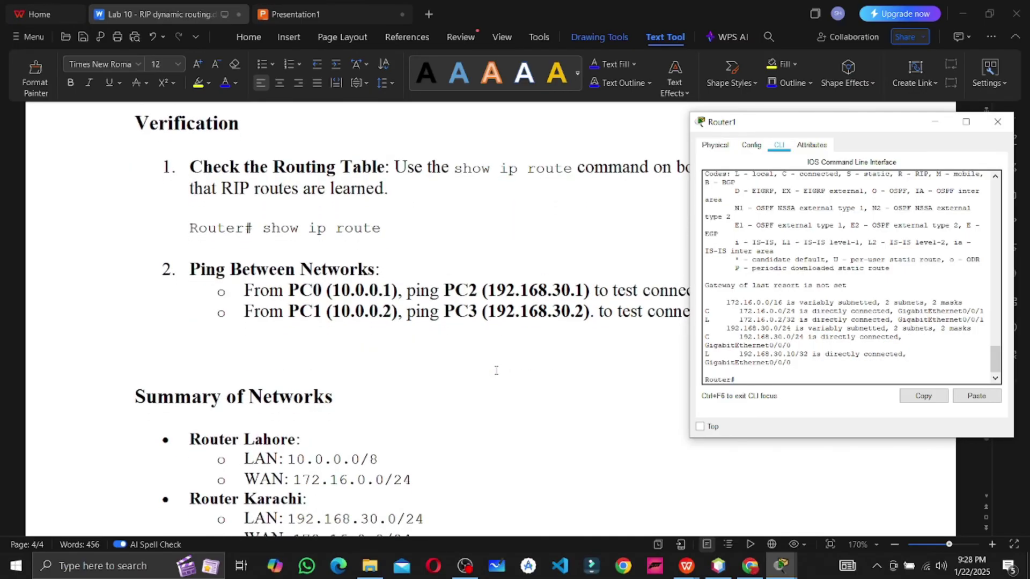
# Close Router1's window and review the Verification and Summary of Networks sections of the lab document
pyautogui.click(998, 122)
pyautogui.scroll(-6, 758, 286)
pyautogui.scroll(1, 756, 287)
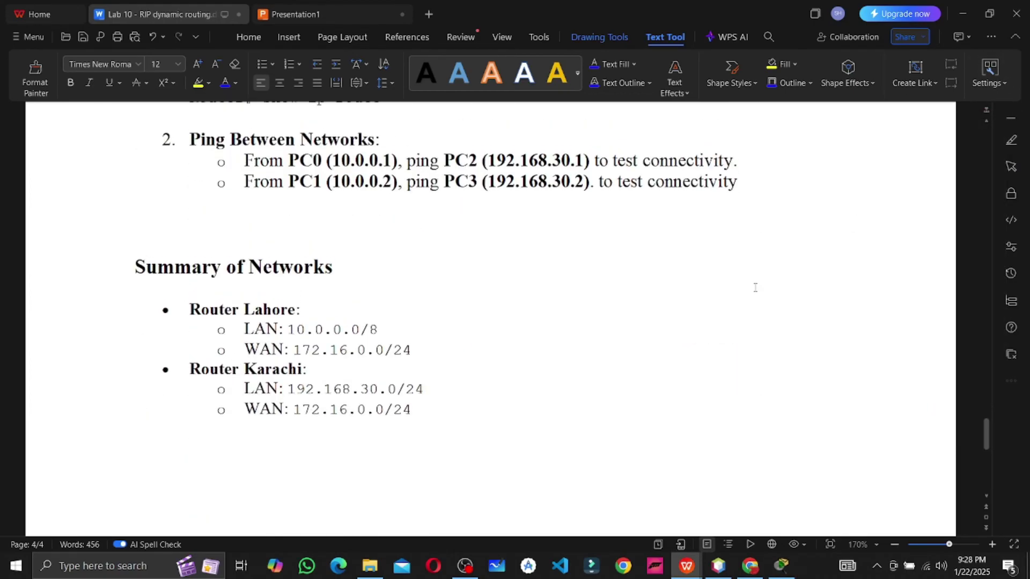
pyautogui.scroll(-7, 757, 287)
pyautogui.scroll(12, 755, 289)
pyautogui.scroll(5, 755, 288)
pyautogui.scroll(-3, 754, 274)
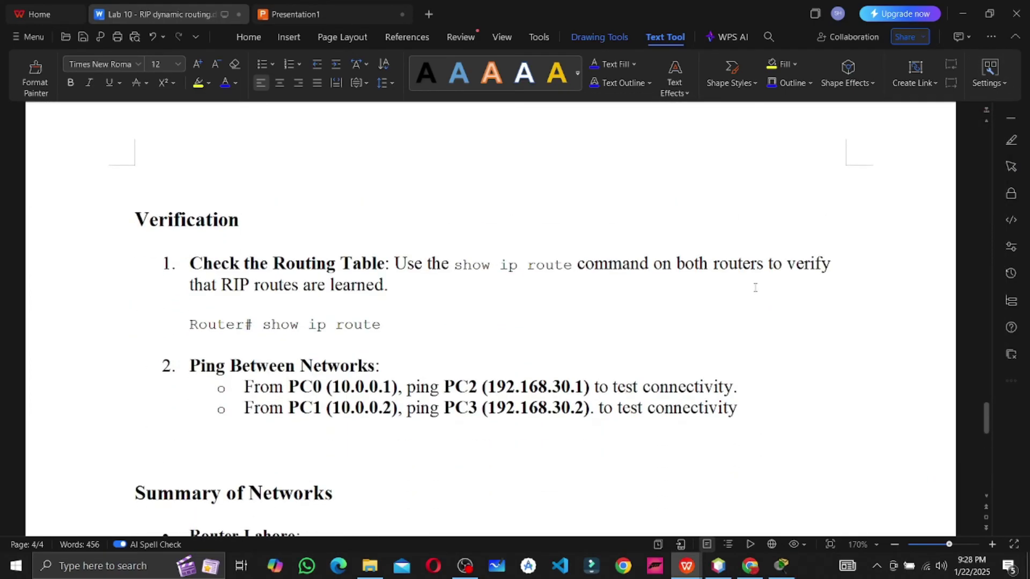
# Examine the lab document's instructions on static IP addresses and default gateways for the Lahore and Karachi PCs
pyautogui.scroll(7, 632, 263)
pyautogui.scroll(15, 632, 264)
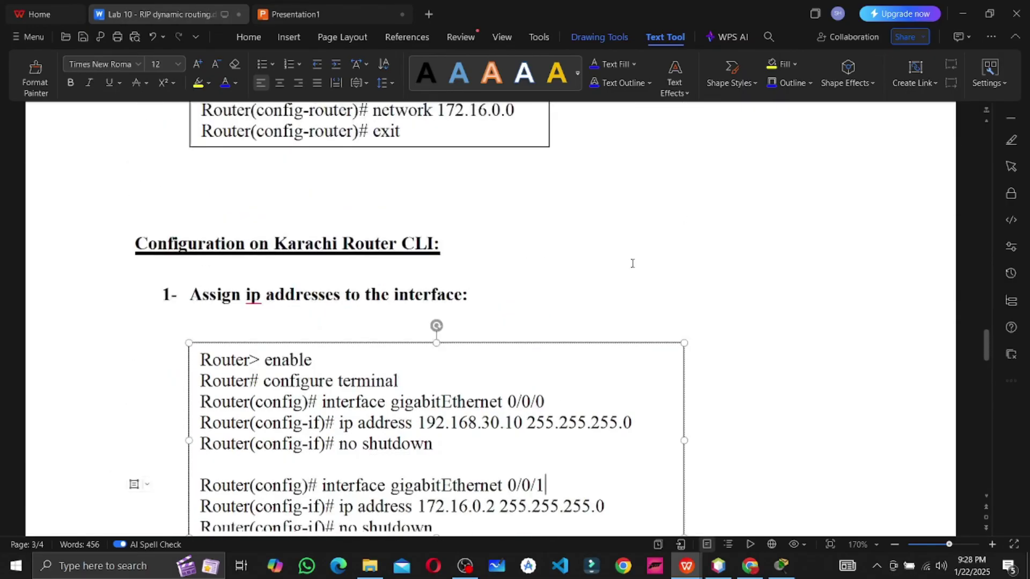
pyautogui.scroll(-3, 381, 303)
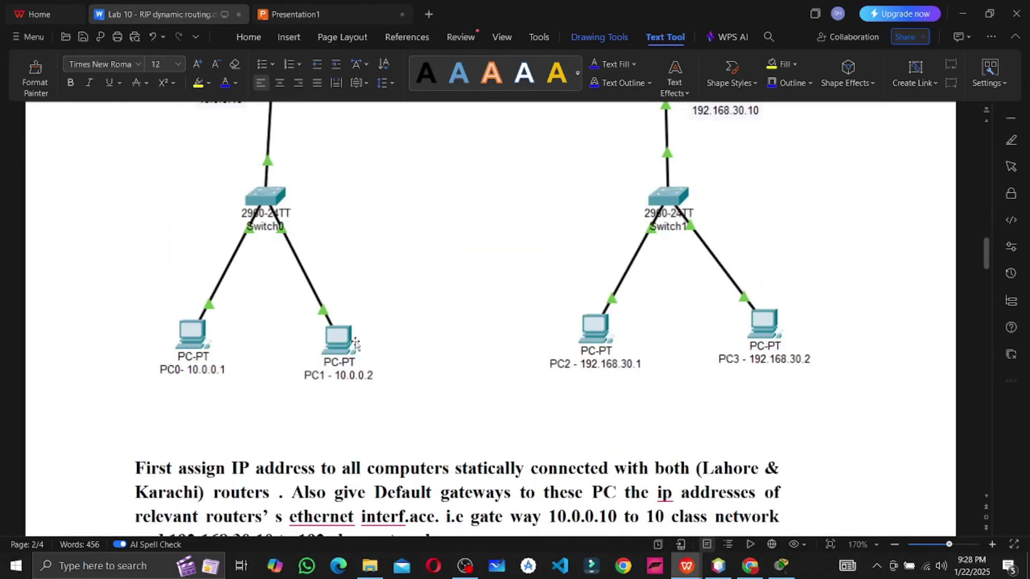
pyautogui.scroll(-4, 340, 344)
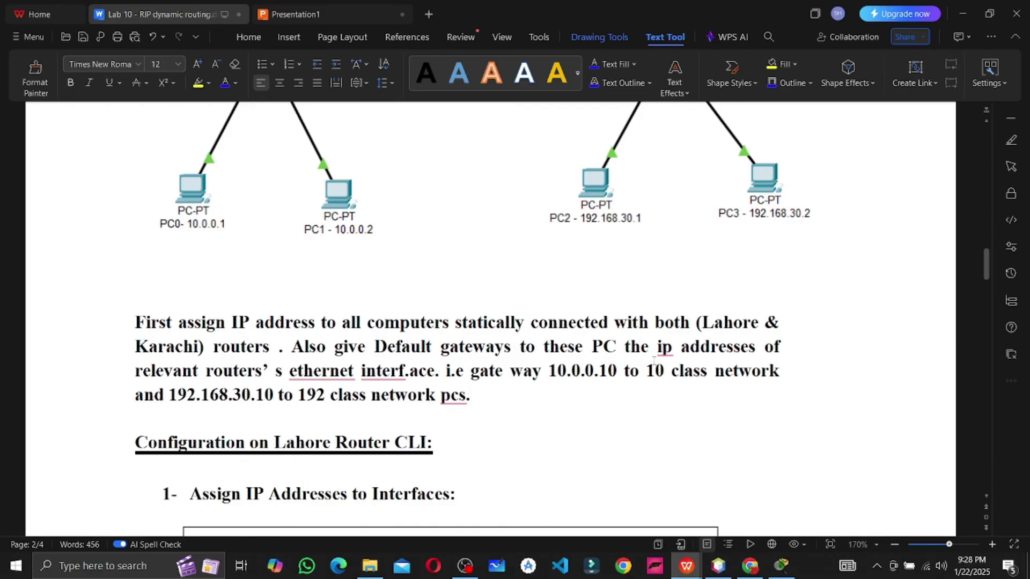
pyautogui.moveTo(542, 370); pyautogui.dragTo(617, 370)
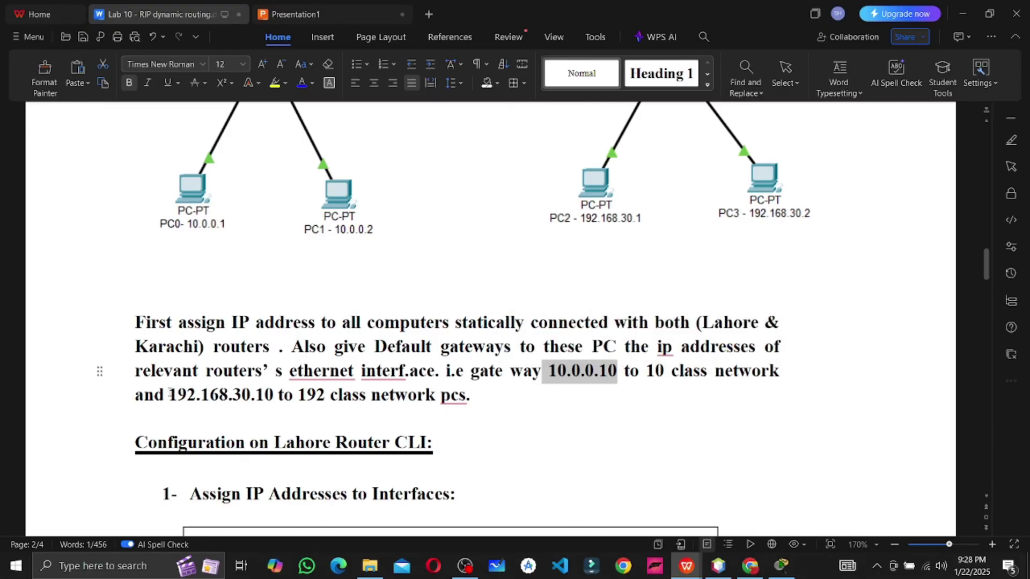
pyautogui.moveTo(169, 395); pyautogui.dragTo(274, 395)
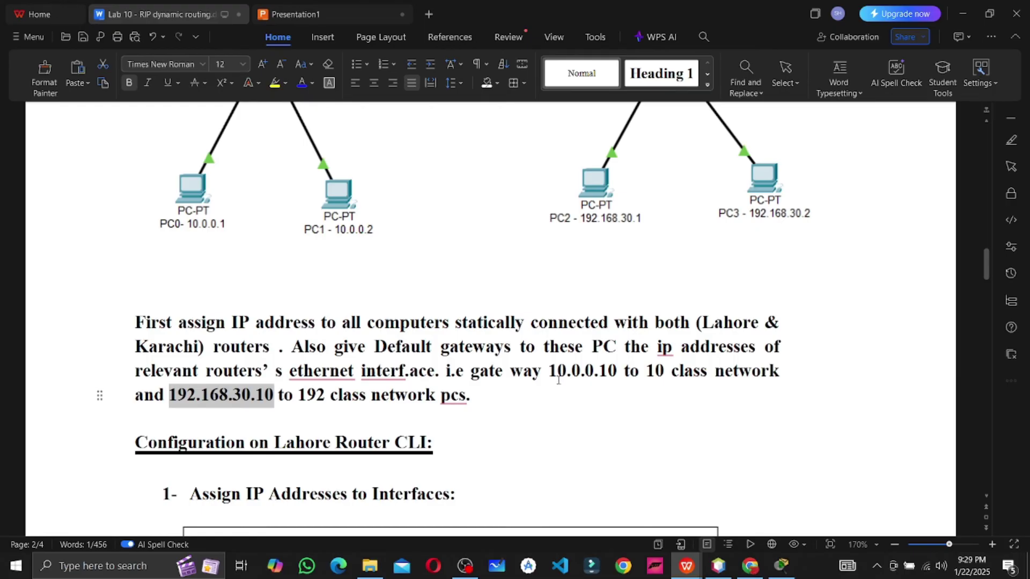
pyautogui.moveTo(548, 371); pyautogui.dragTo(616, 372)
# In Packet Tracer, assign PC0 the static IP address 10.0.0.1 with subnet mask 255.0.0.0
pyautogui.hotkey('alt', 'Tab')
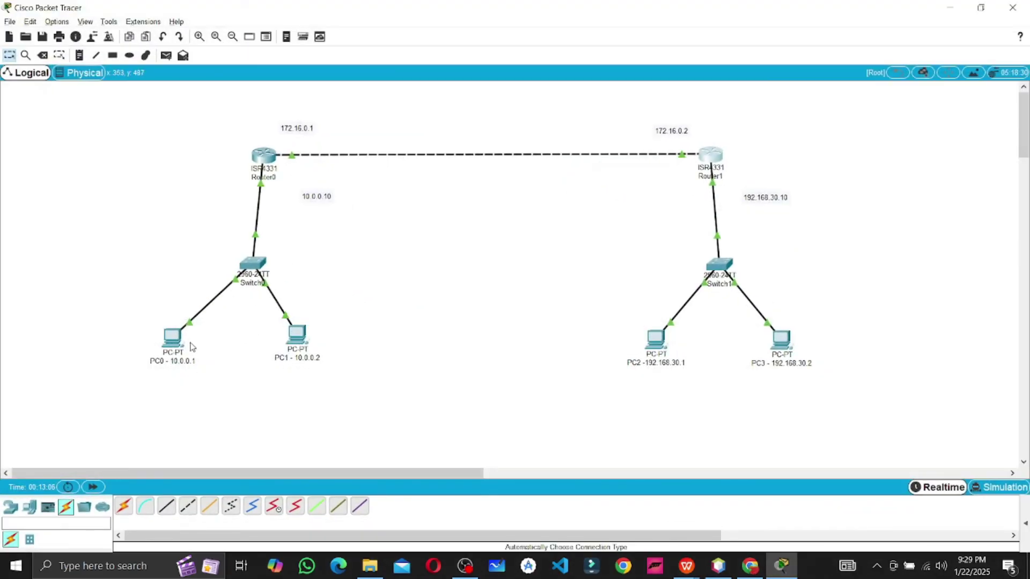
pyautogui.click(182, 340)
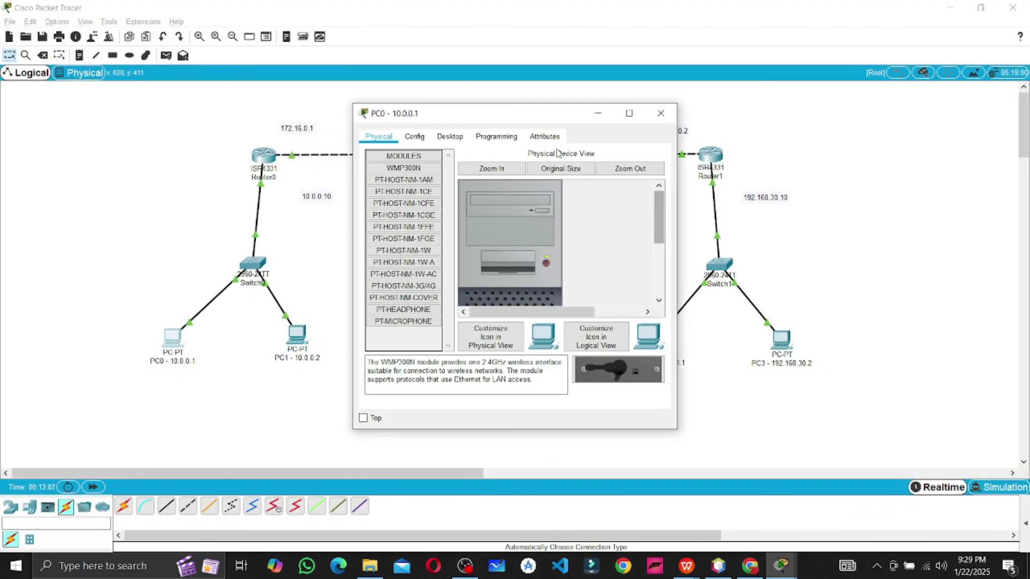
pyautogui.click(450, 137)
pyautogui.click(404, 182)
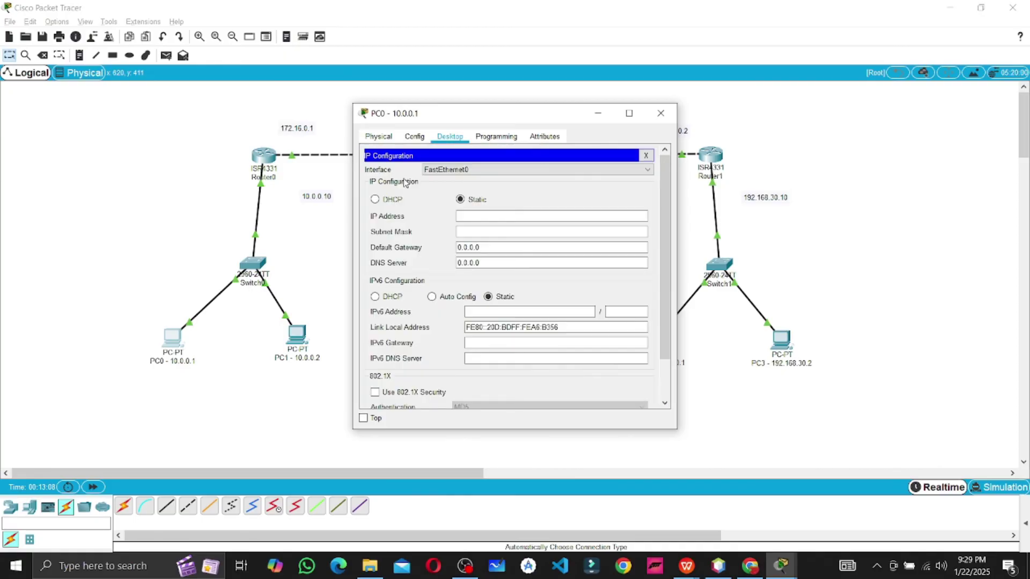
pyautogui.click(470, 214)
pyautogui.write('10')
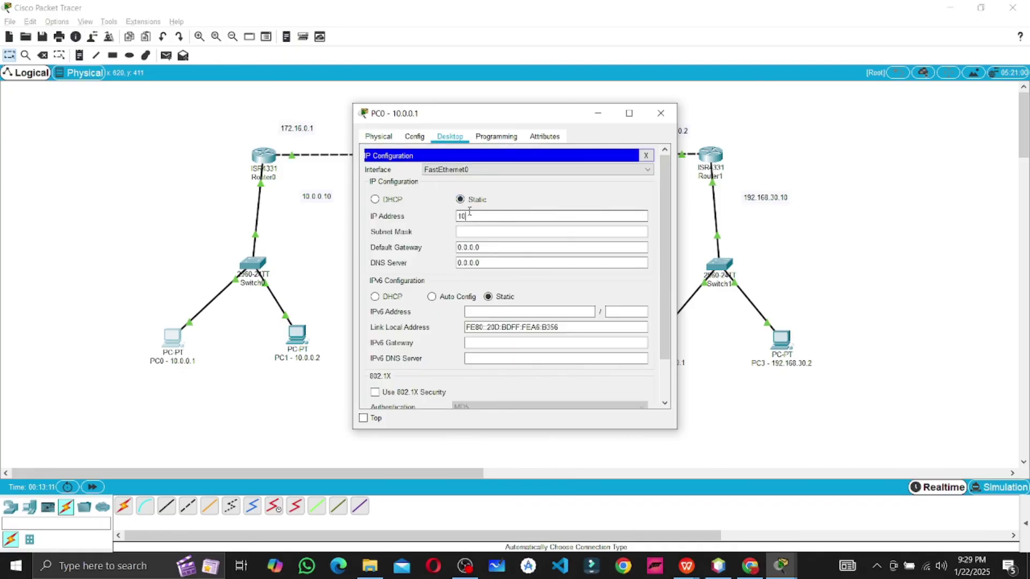
pyautogui.write('.0.0.1')
pyautogui.click(514, 229)
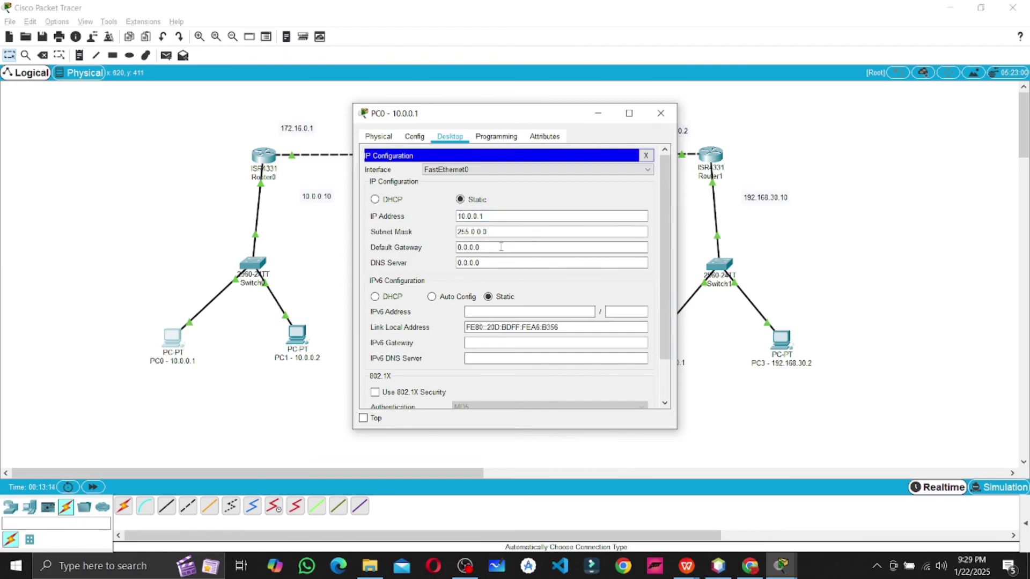
# Check the gateway in the lab document, set PC0's default gateway to 10.0.0.10 and close its window
pyautogui.doubleClick(500, 246)
pyautogui.hotkey('alt', 'Tab')
pyautogui.hotkey('alt', 'Tab')
pyautogui.hotkey('alt', 'Tab')
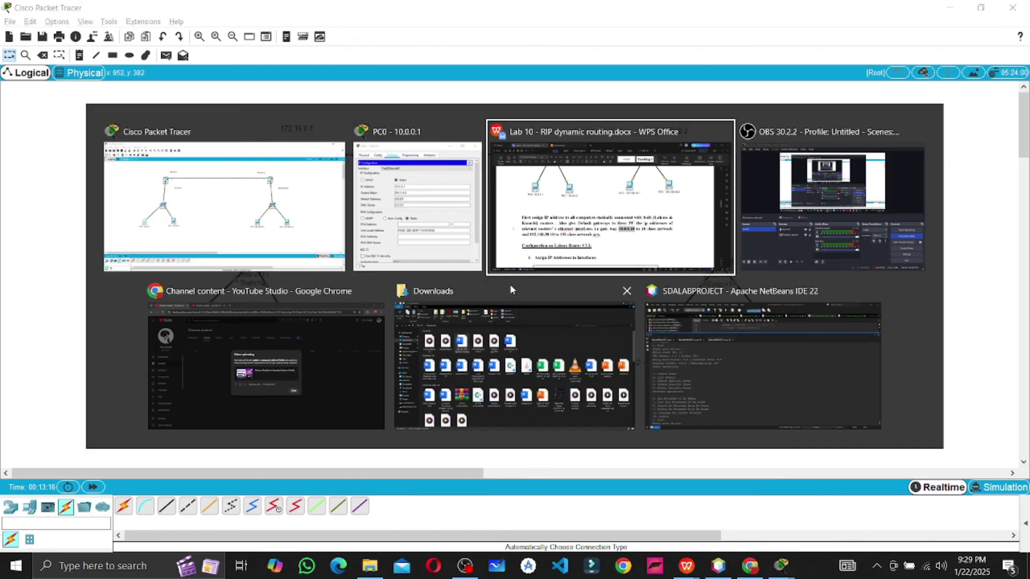
pyautogui.hotkey('alt', 'Tab')
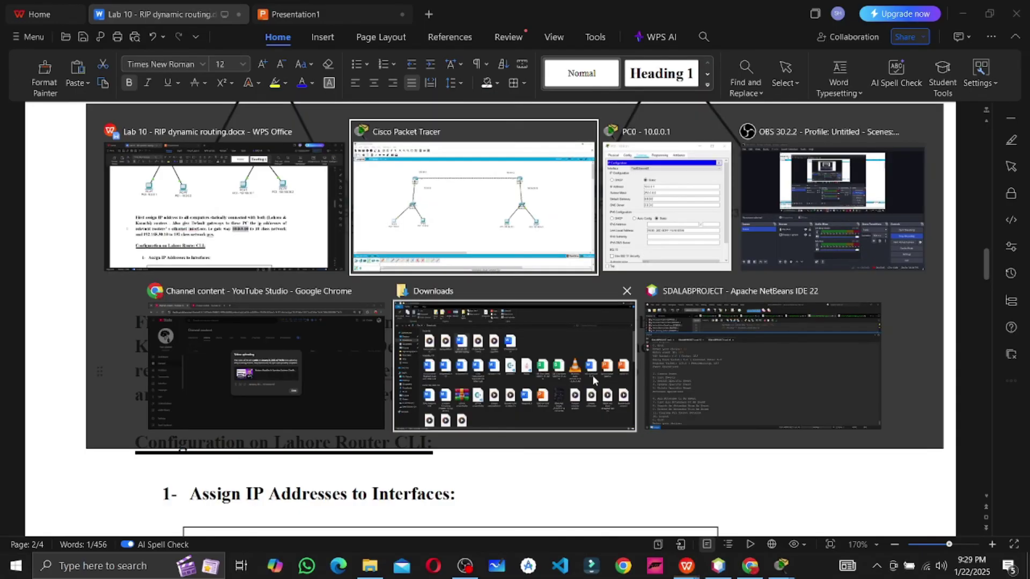
pyautogui.hotkey('alt', 'Tab')
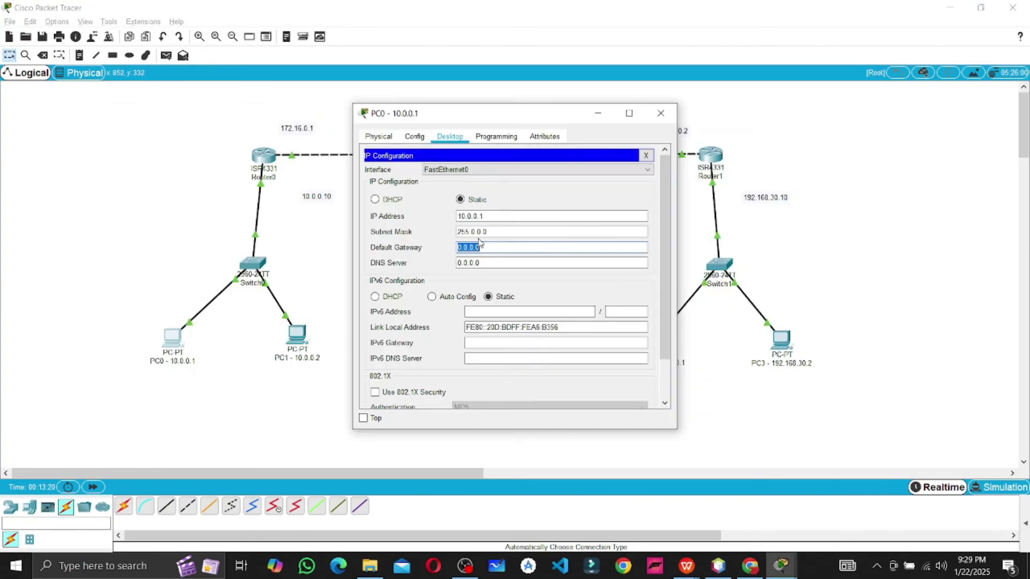
pyautogui.tripleClick(493, 249)
pyautogui.write('10.')
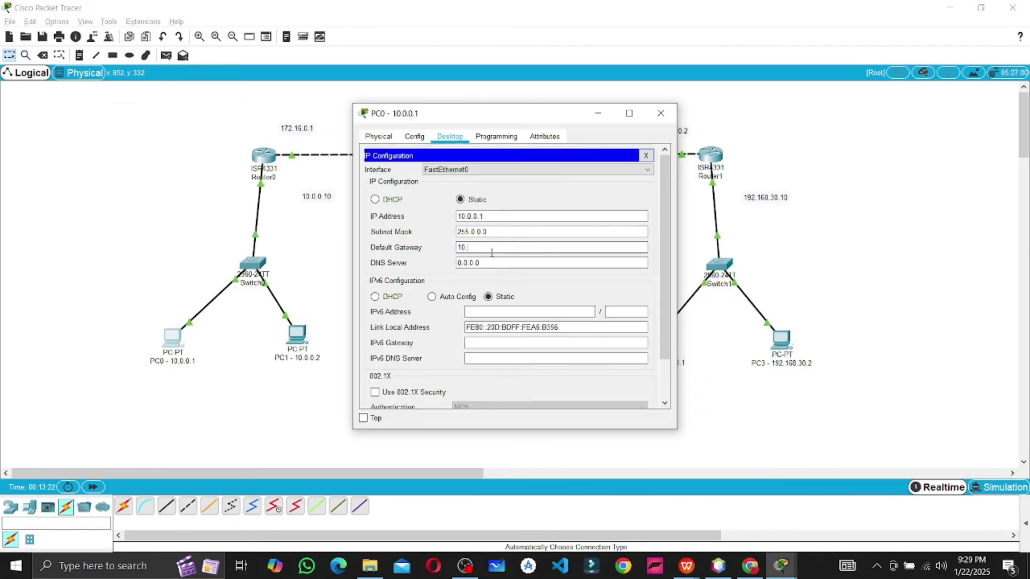
pyautogui.write('0.0.10')
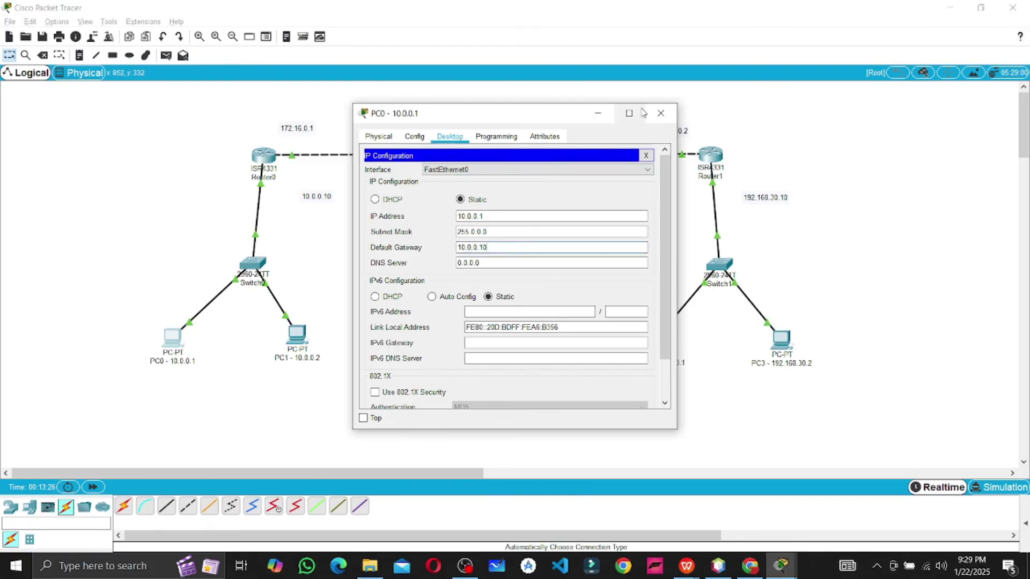
pyautogui.click(661, 113)
# Configure PC1 with static IP address 10.0.0.2, subnet mask 255.0.0.0 and default gateway 10.0.0.10, and close its window
pyautogui.click(297, 335)
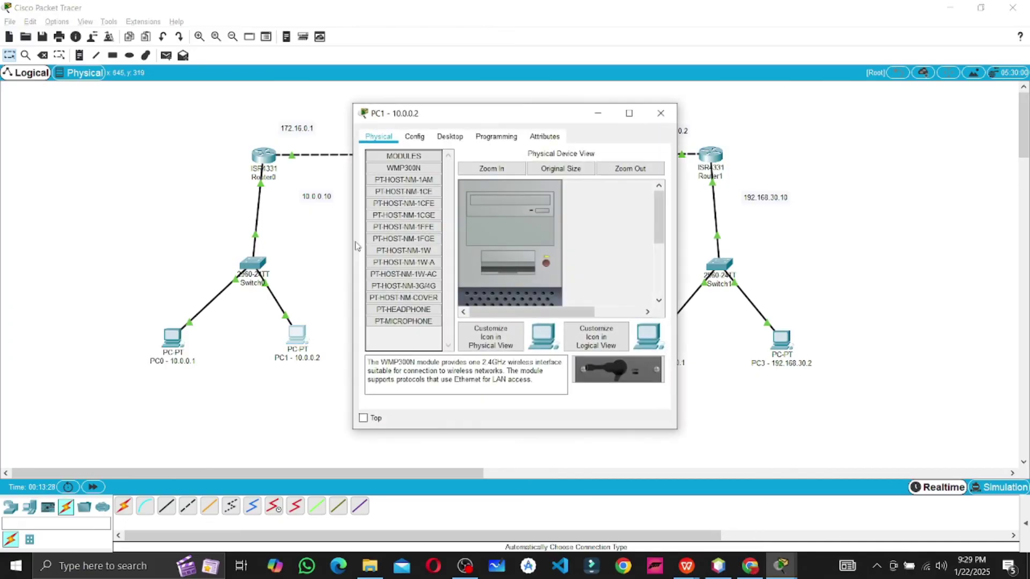
pyautogui.click(450, 136)
pyautogui.click(412, 171)
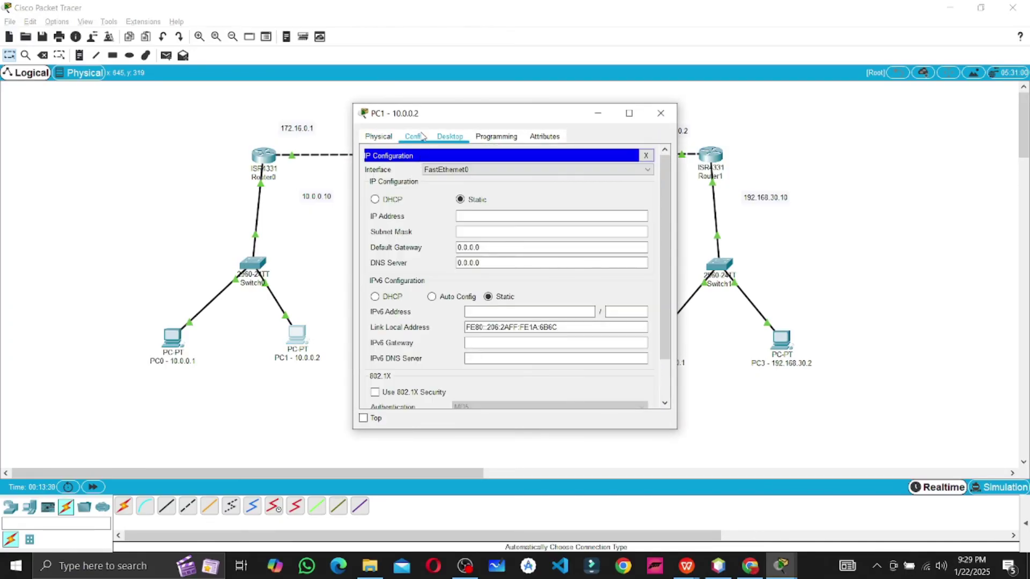
pyautogui.moveTo(421, 114); pyautogui.dragTo(612, 131)
pyautogui.click(667, 232)
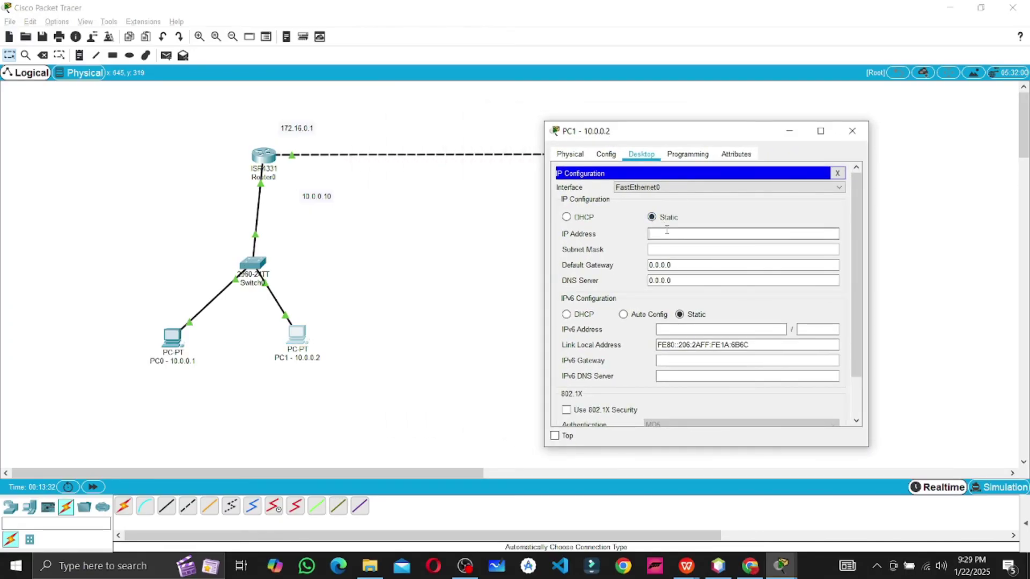
pyautogui.write('10.0.0.2')
pyautogui.press('Tab')
pyautogui.press('Tab')
pyautogui.write('1')
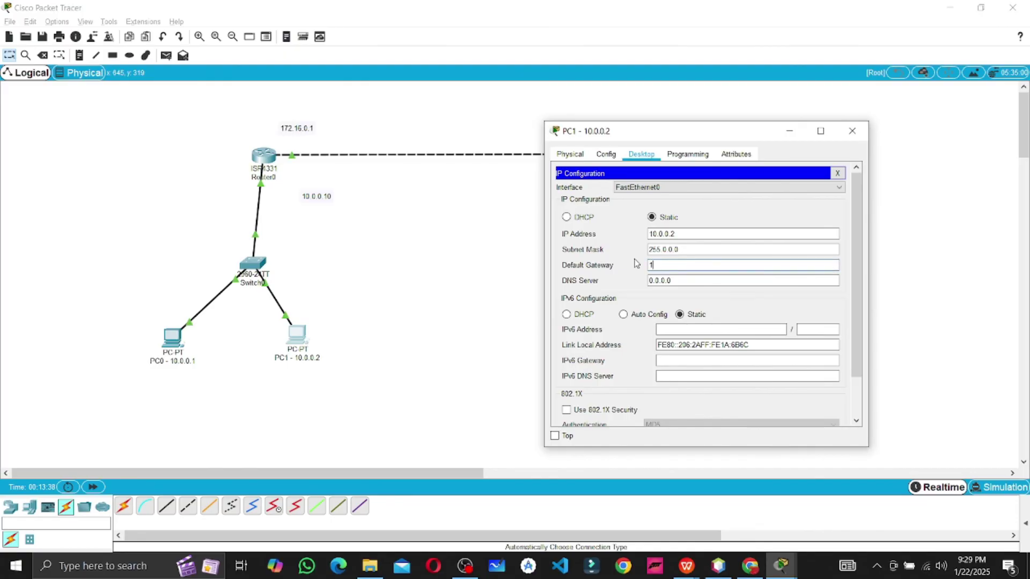
pyautogui.write('0.0.0.10')
pyautogui.click(853, 131)
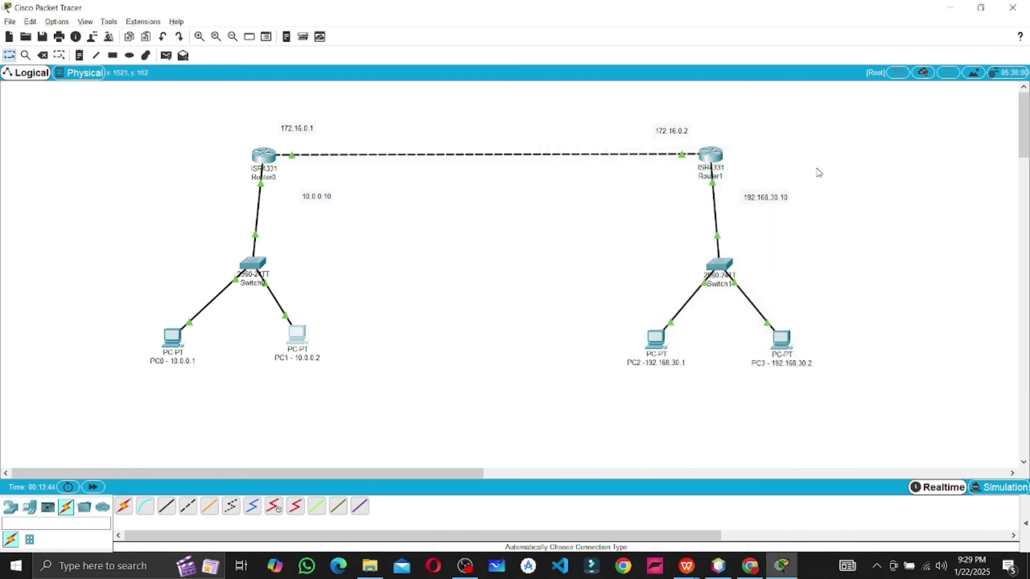
# Assign PC2 the static IP address 192.168.30.1 with subnet mask 255.255.255.0
pyautogui.click(665, 342)
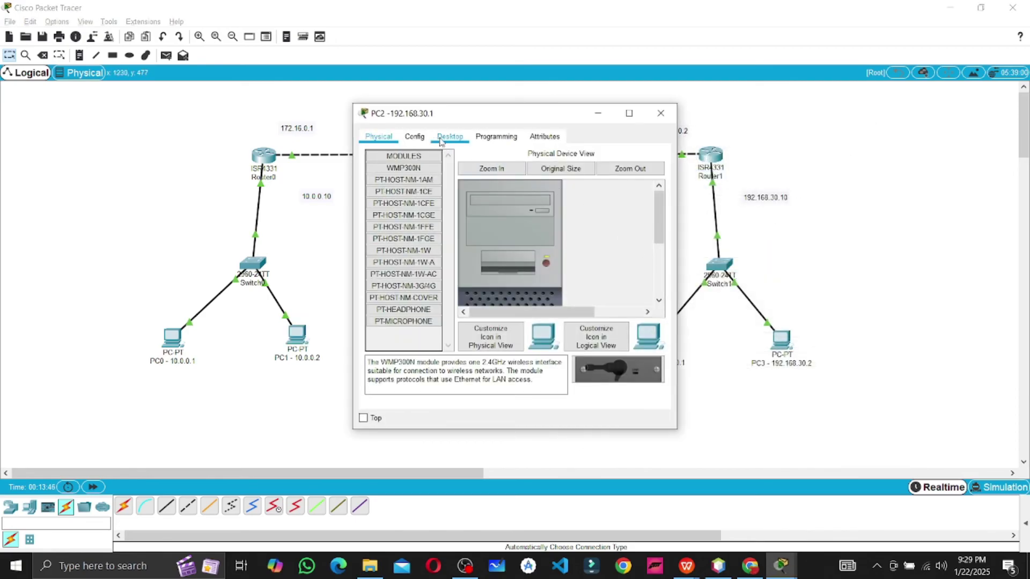
pyautogui.click(440, 141)
pyautogui.click(411, 163)
pyautogui.moveTo(456, 120); pyautogui.dragTo(314, 121)
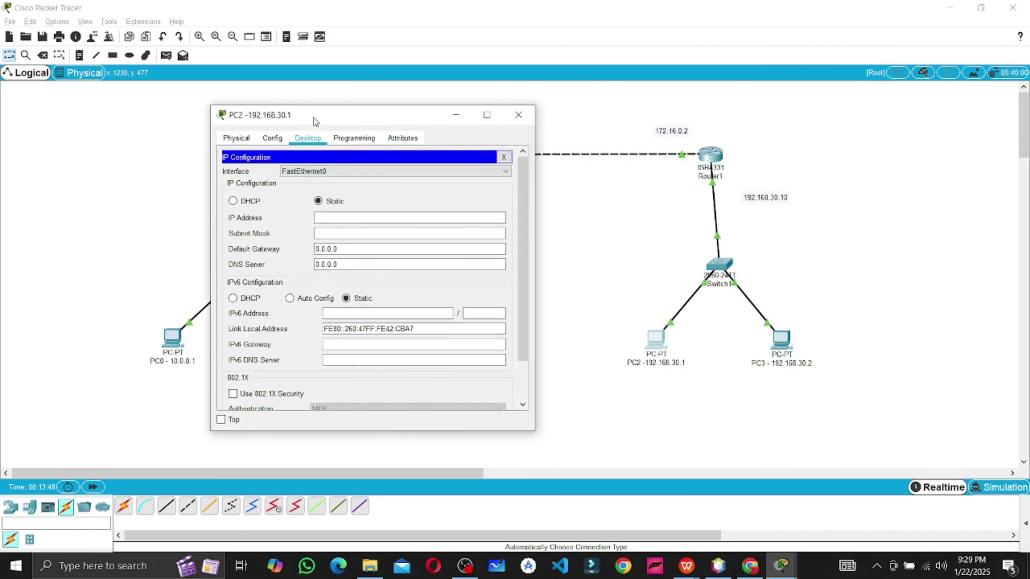
pyautogui.click(353, 219)
pyautogui.write('1')
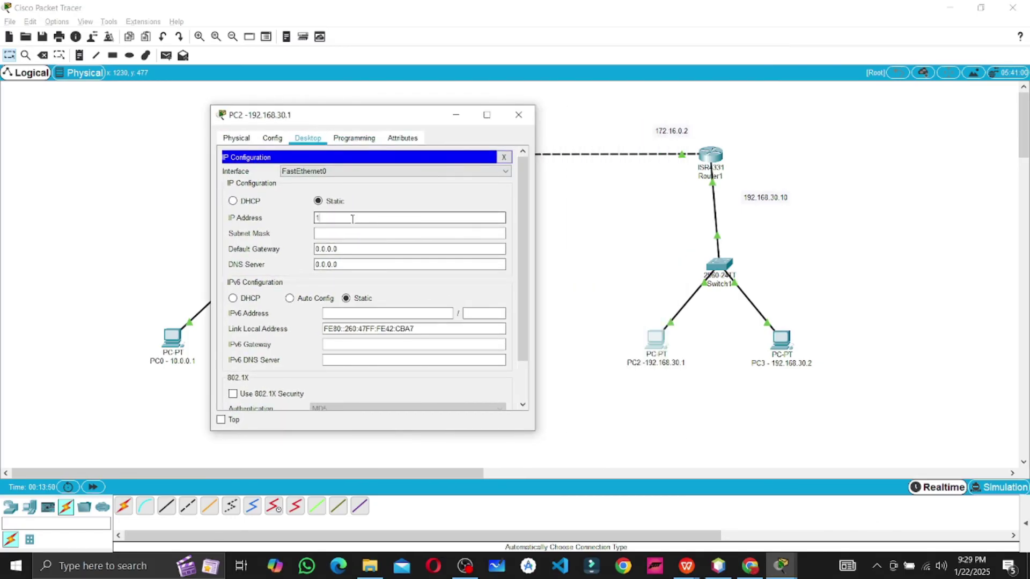
pyautogui.write('92.168.30.1')
pyautogui.press('Tab')
pyautogui.press('Tab')
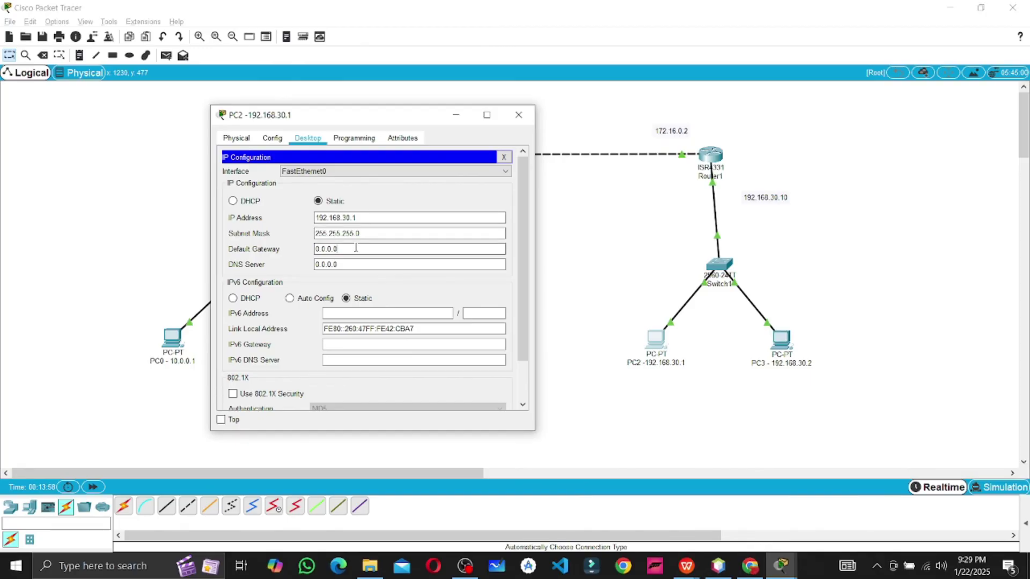
# Check the 192 network's gateway in the lab document, set PC2's default gateway to 192.168.30.10 and close its window
pyautogui.hotkey('alt', 'Tab')
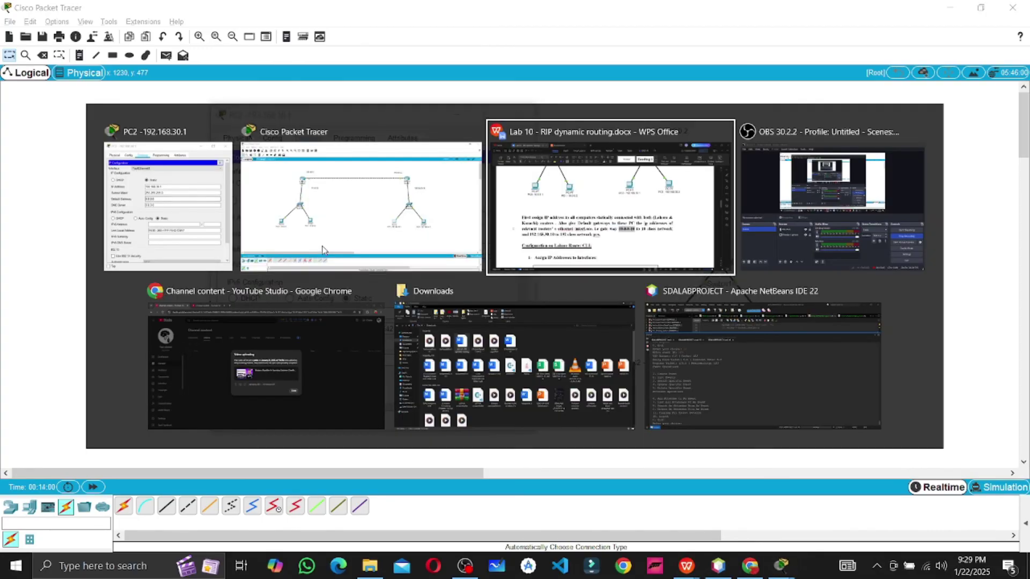
pyautogui.click(234, 404)
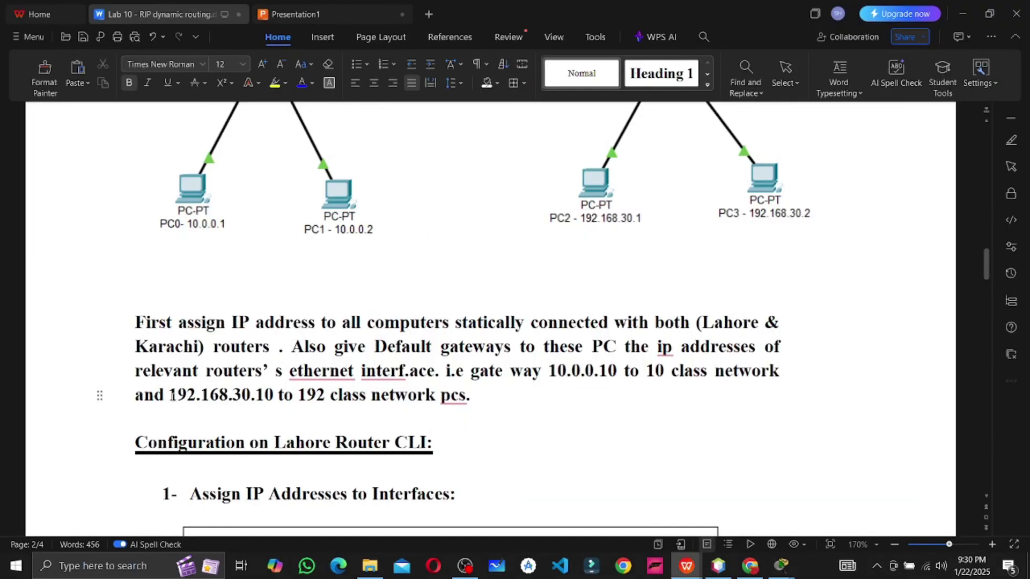
pyautogui.moveTo(168, 392); pyautogui.dragTo(273, 395)
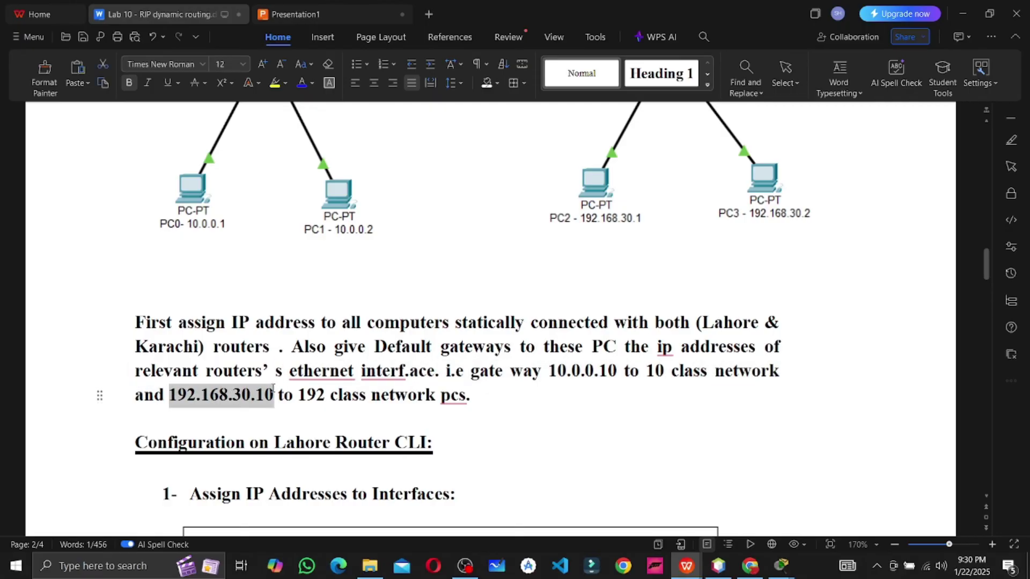
pyautogui.hotkey('alt', 'Tab')
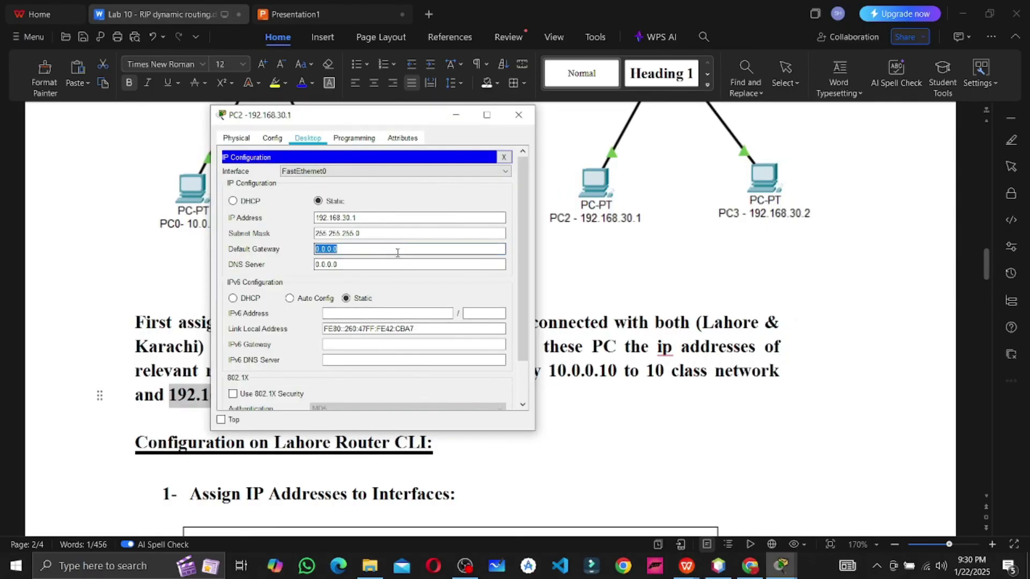
pyautogui.moveTo(379, 217); pyautogui.dragTo(312, 217)
pyautogui.hotkey('ctrl', 'c')
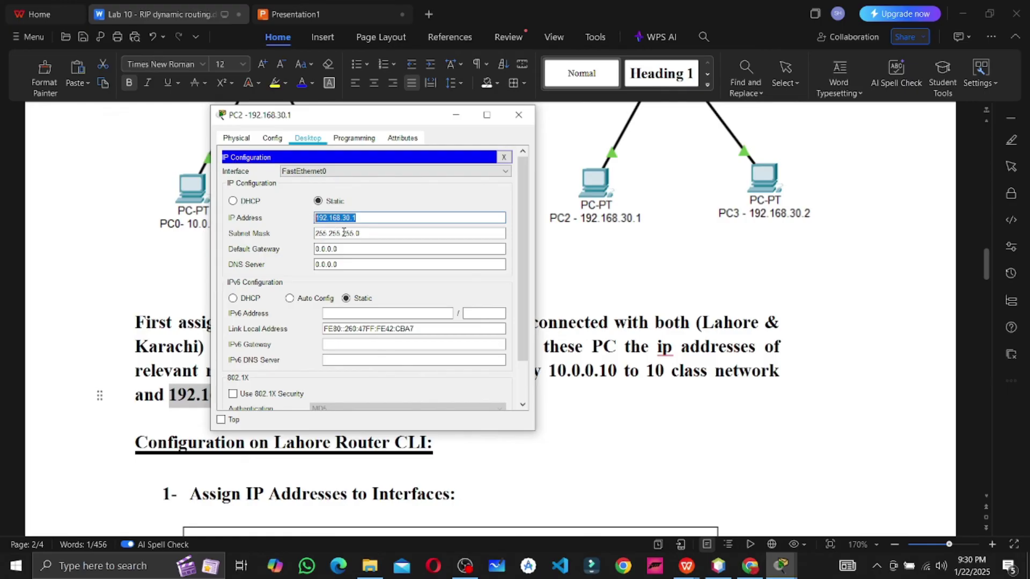
pyautogui.moveTo(359, 249); pyautogui.dragTo(314, 249)
pyautogui.hotkey('ctrl', 'v')
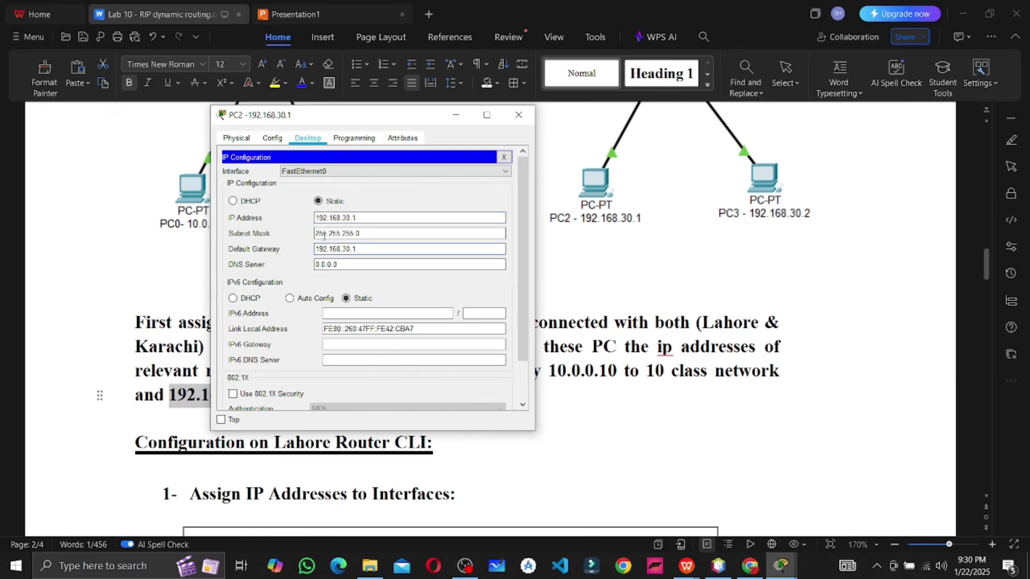
pyautogui.write('0')
pyautogui.click(518, 115)
# Assign PC3 the static IP address 192.168.30.2 with subnet mask 255.255.255.0
pyautogui.hotkey('alt', 'Tab')
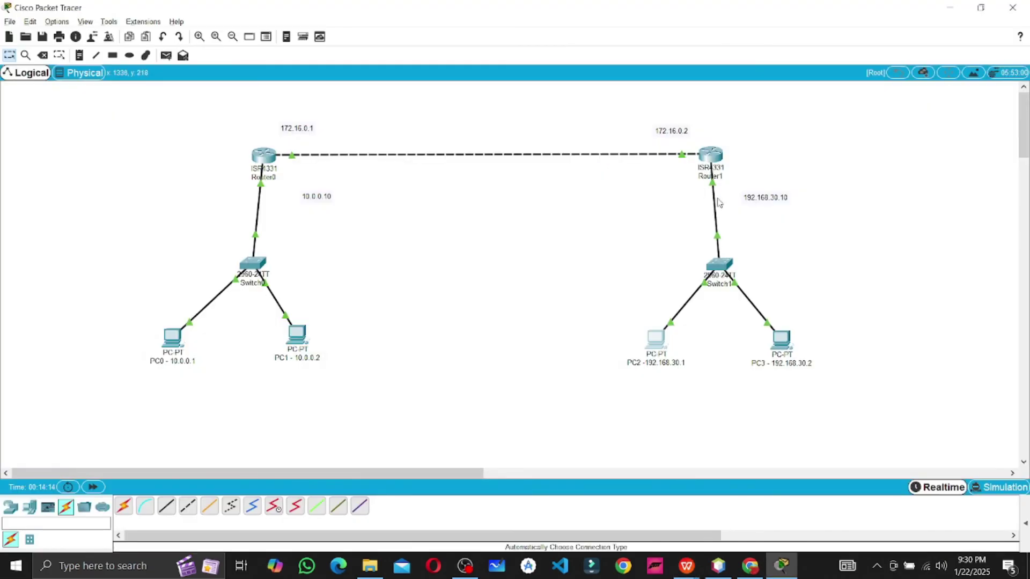
pyautogui.click(781, 338)
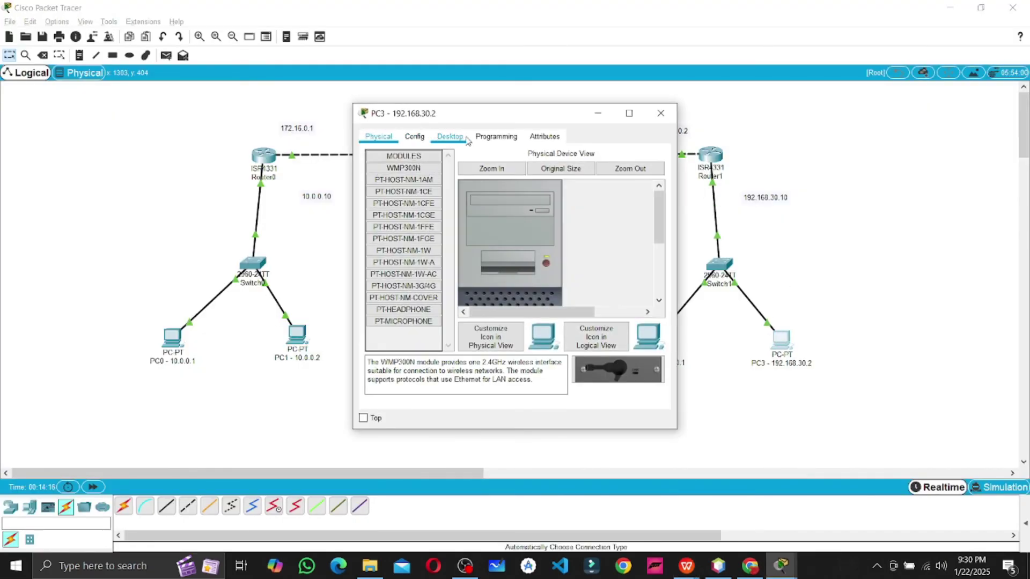
pyautogui.click(451, 138)
pyautogui.click(414, 175)
pyautogui.click(495, 215)
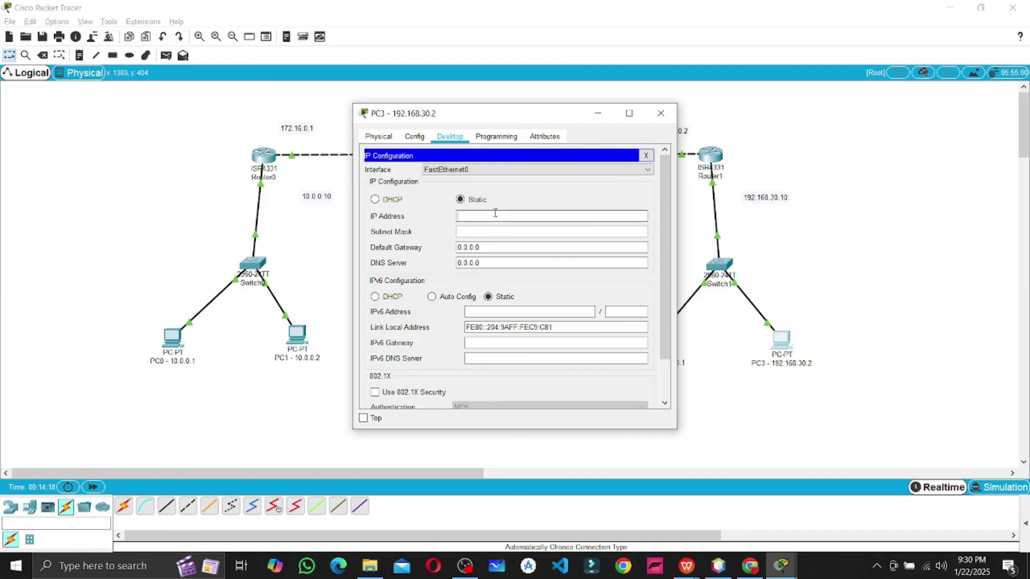
pyautogui.write('192.168.30.')
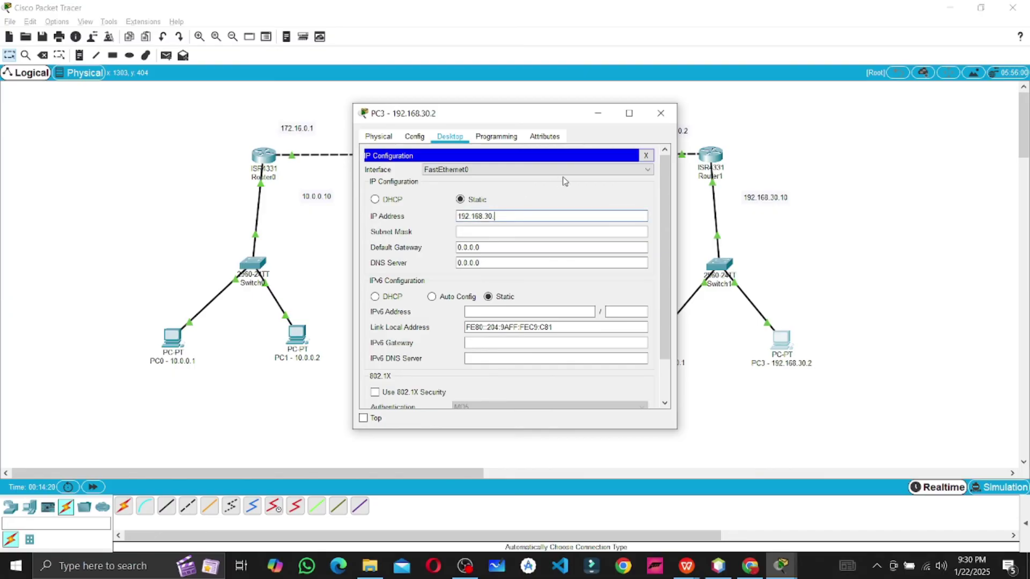
pyautogui.write('2')
pyautogui.click(493, 247)
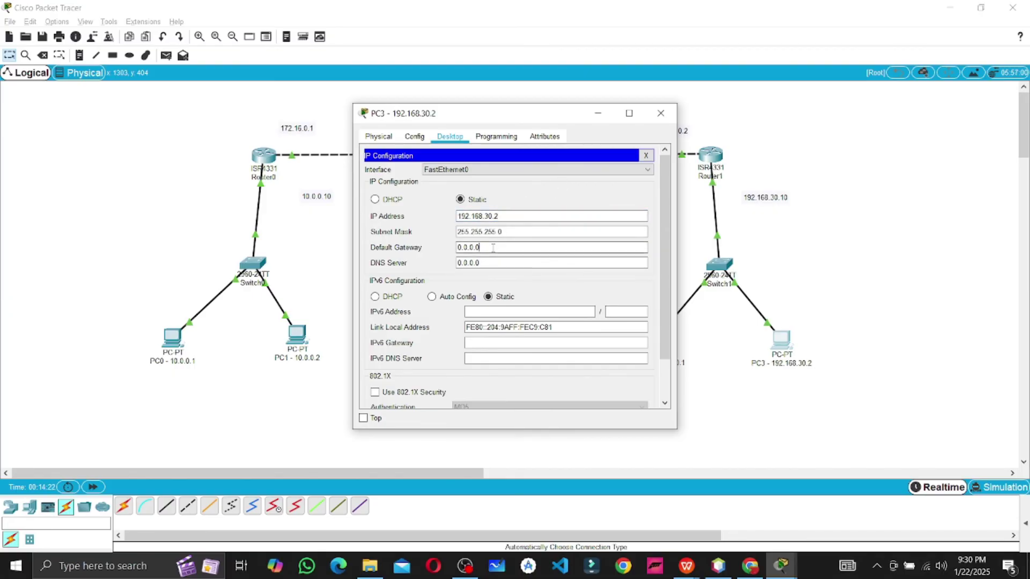
# Check the gateway in the lab document, set PC3's default gateway to 192.168.30.10 and close its window
pyautogui.doubleClick(493, 247)
pyautogui.write('192.168.30.1')
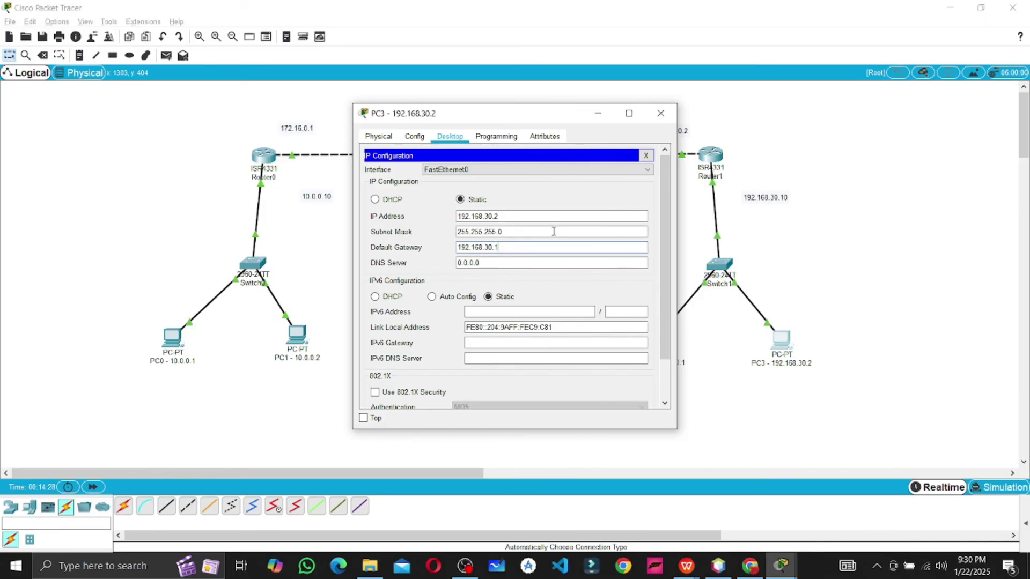
pyautogui.hotkey('alt', 'Tab')
pyautogui.press('Tab')
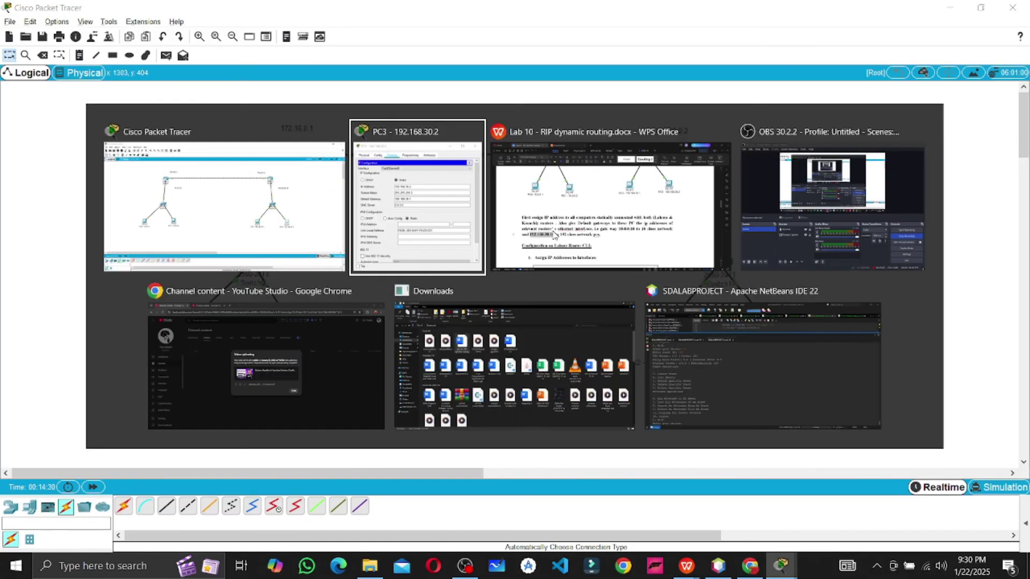
pyautogui.hotkey('alt', 'Tab')
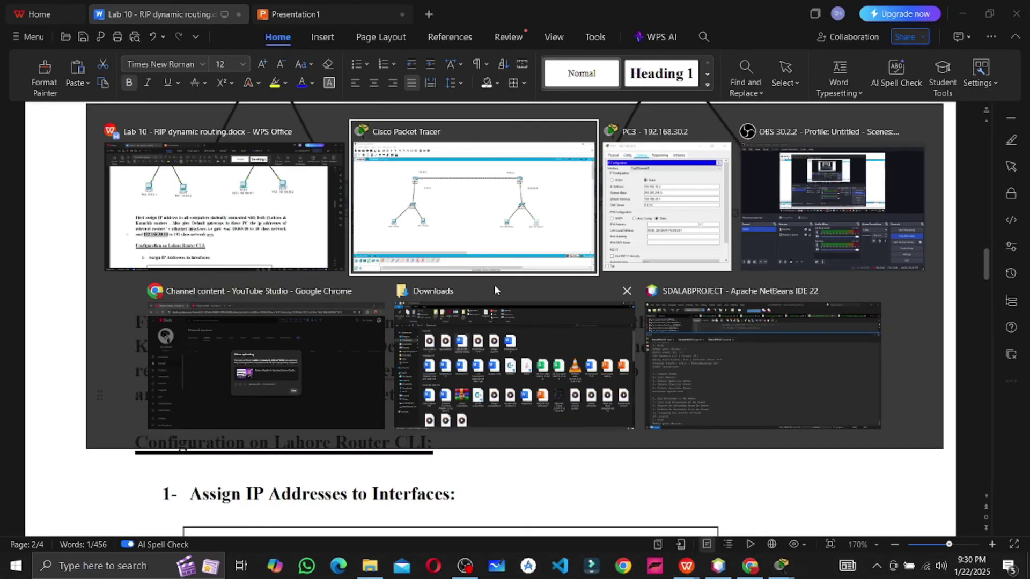
pyautogui.hotkey('alt', 'Tab')
pyautogui.press('Tab')
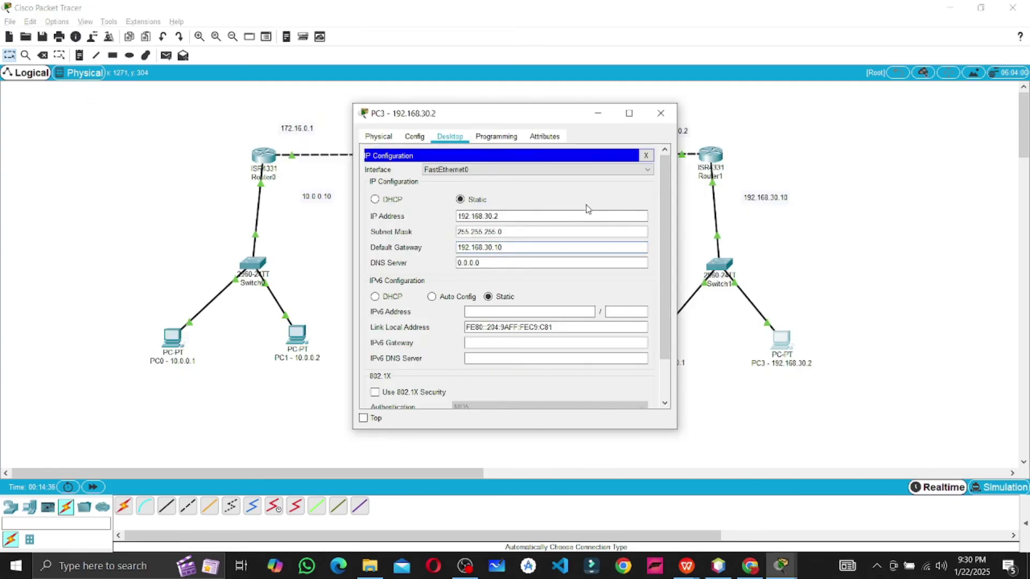
pyautogui.click(661, 113)
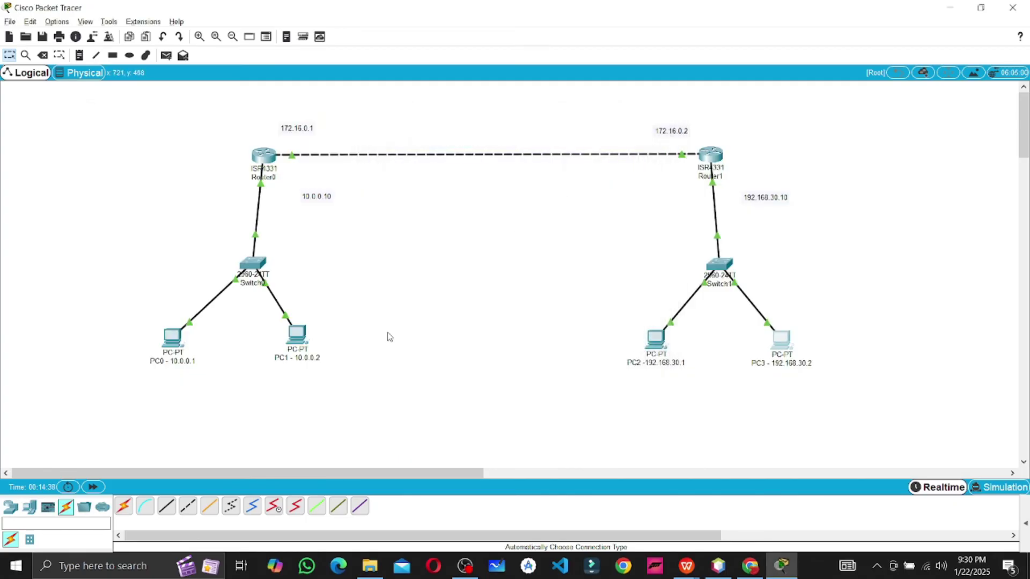
# Review the IP configuration of PC1 and PC2, closing each window after checking it
pyautogui.click(304, 337)
pyautogui.click(406, 188)
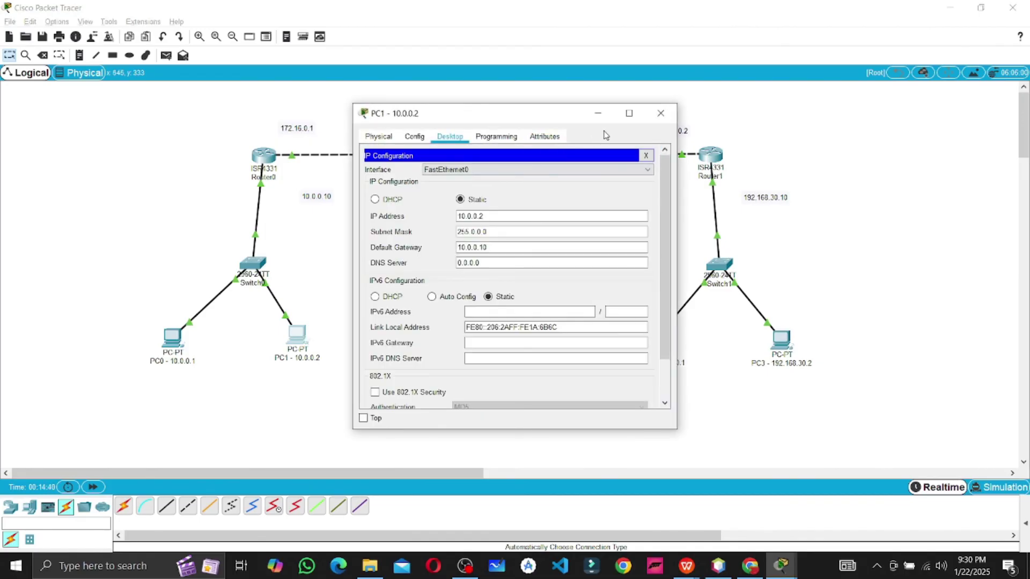
pyautogui.click(661, 113)
pyautogui.click(655, 333)
pyautogui.click(407, 177)
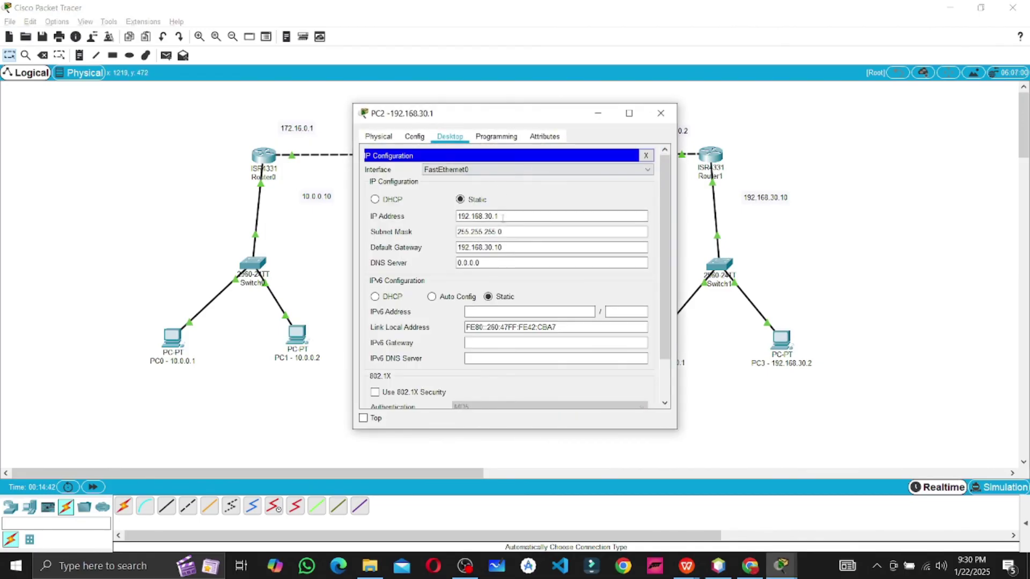
pyautogui.click(661, 114)
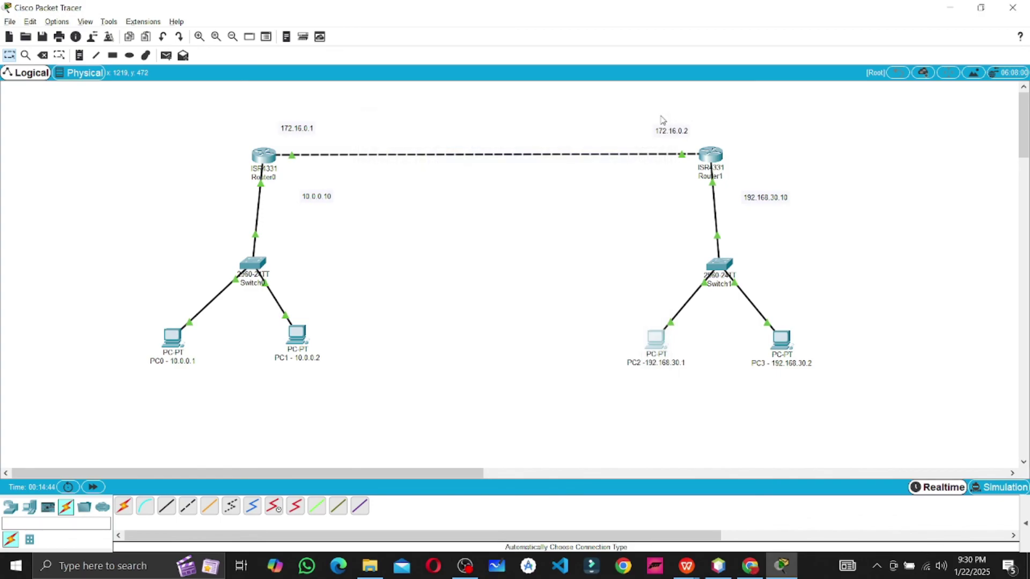
# Read the lab document's Verification section on checking the routing table and pinging between the two networks
pyautogui.hotkey('alt', 'Tab')
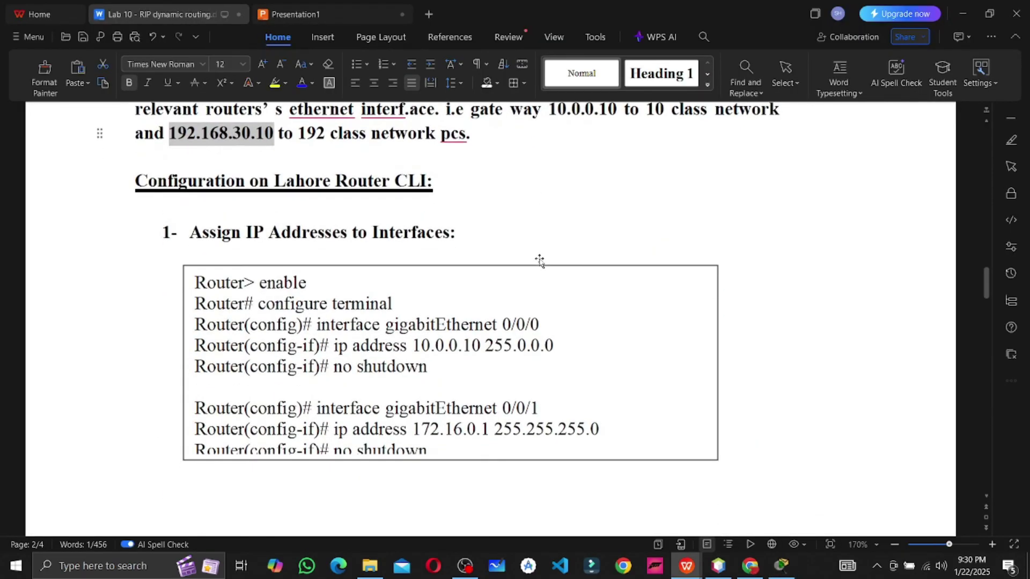
pyautogui.scroll(-20, 540, 261)
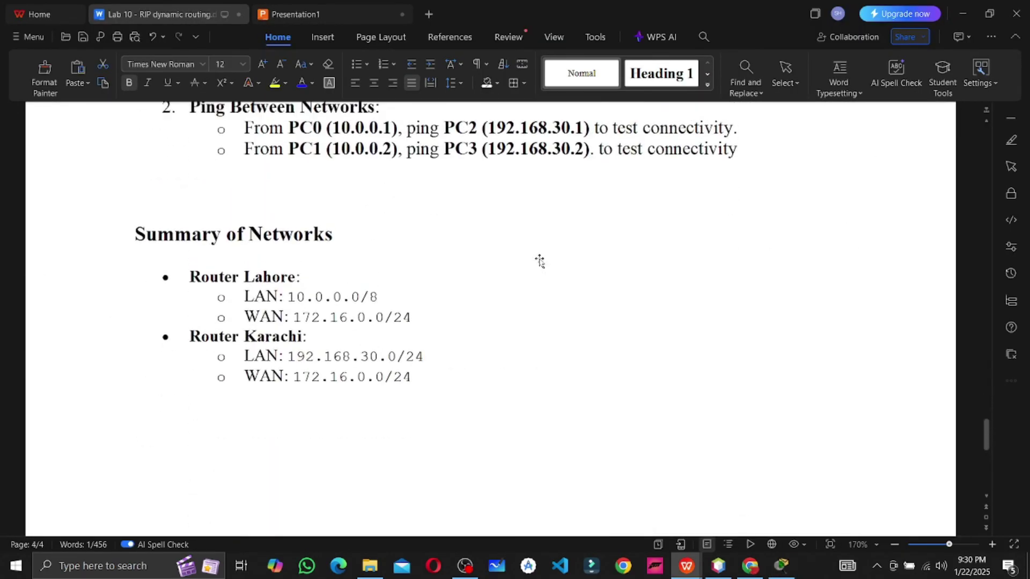
pyautogui.scroll(5, 539, 261)
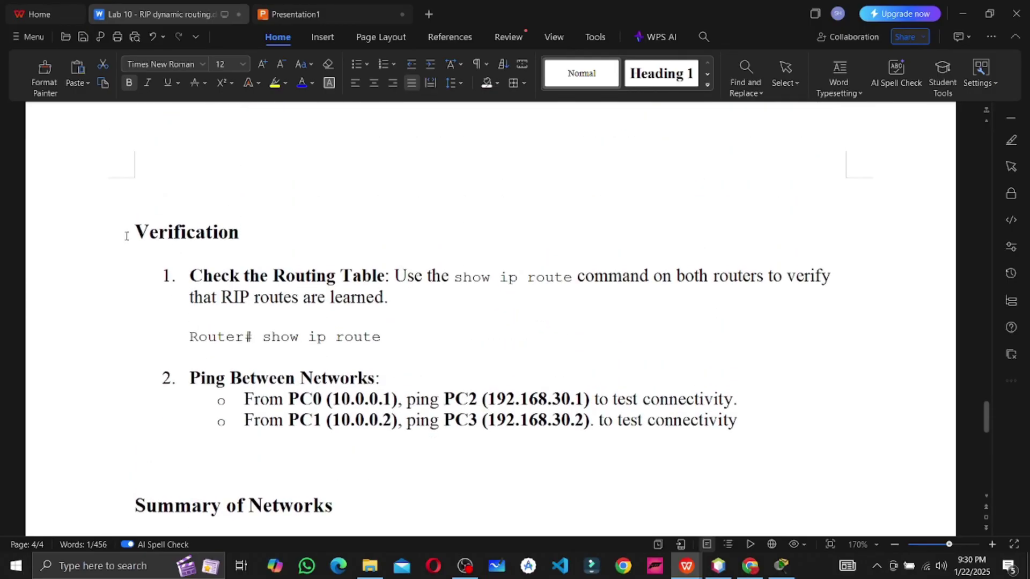
pyautogui.moveTo(126, 236); pyautogui.dragTo(289, 223)
pyautogui.click(352, 230)
pyautogui.scroll(-1, 265, 456)
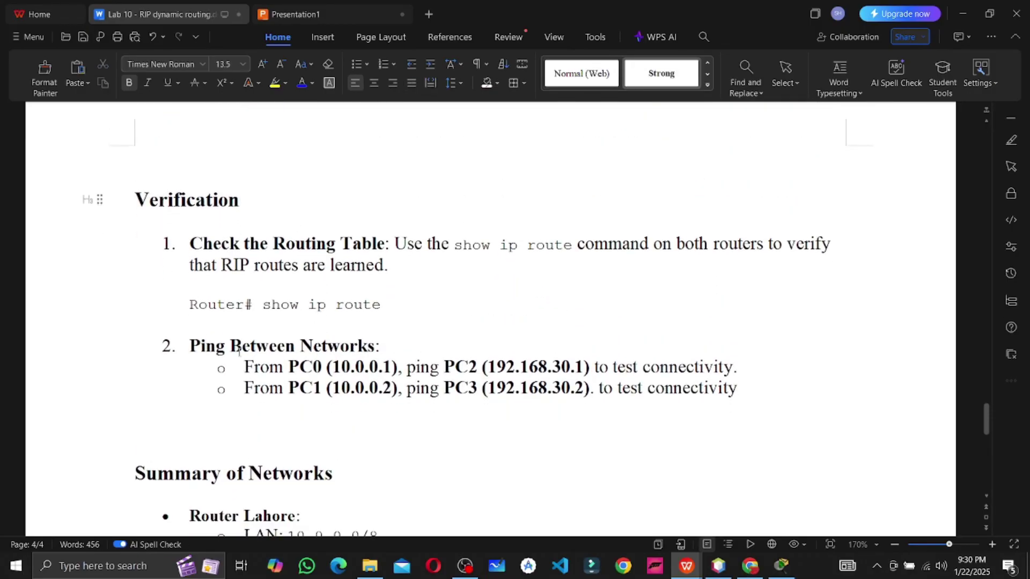
pyautogui.moveTo(190, 322); pyautogui.dragTo(362, 296)
pyautogui.click(385, 341)
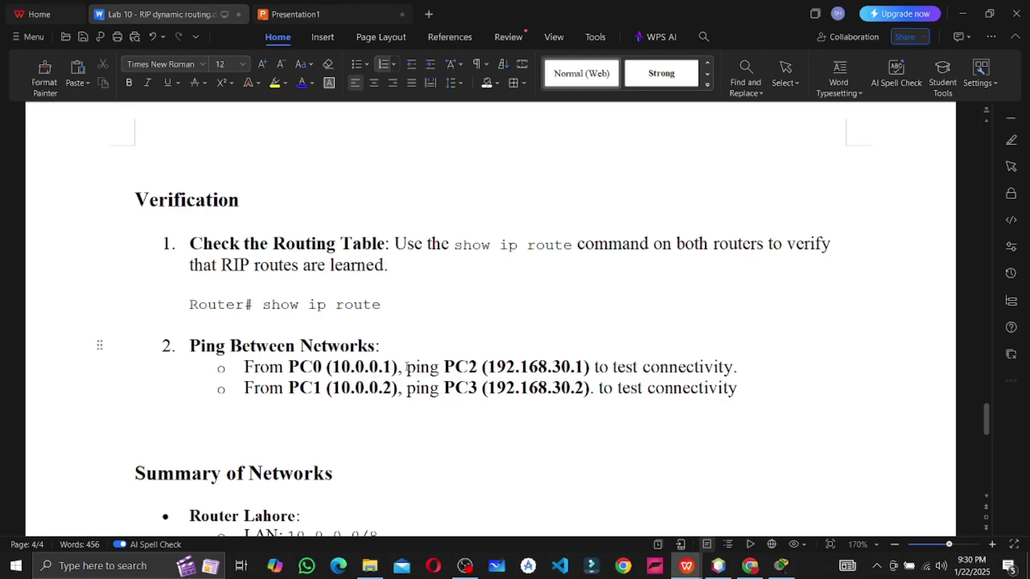
pyautogui.moveTo(335, 368); pyautogui.dragTo(393, 368)
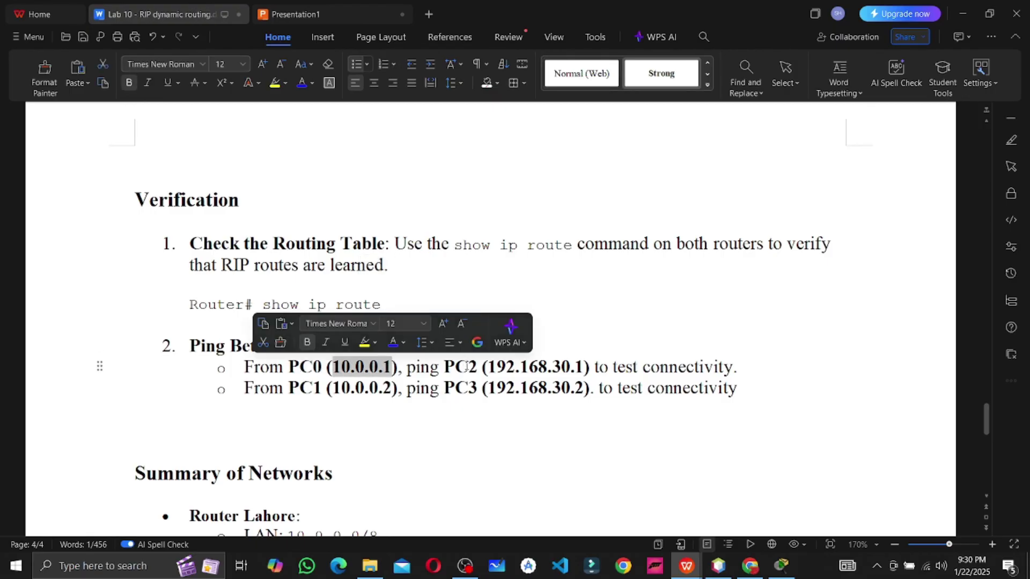
pyautogui.moveTo(466, 367); pyautogui.dragTo(589, 368)
pyautogui.click(687, 368)
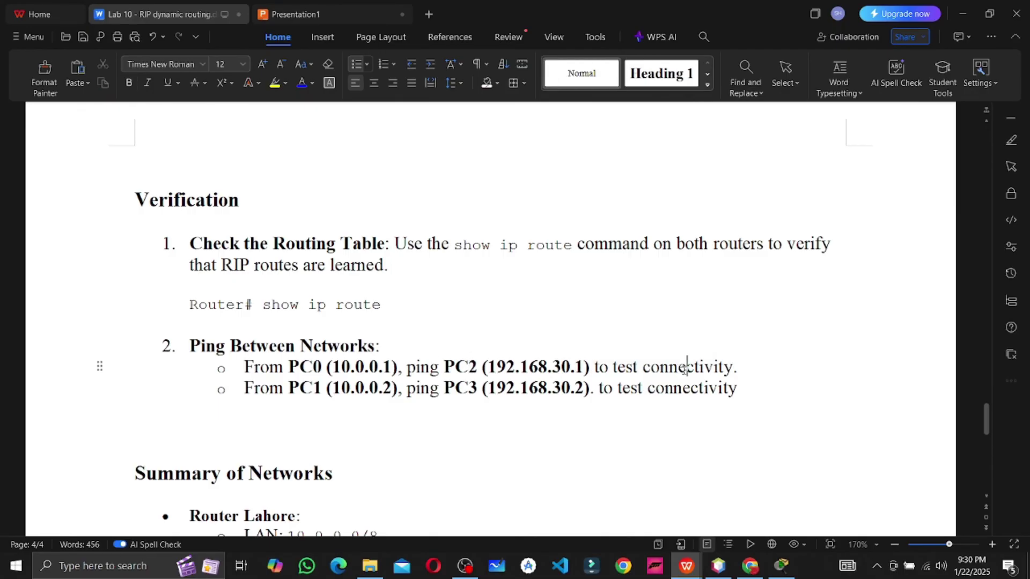
pyautogui.tripleClick(530, 369)
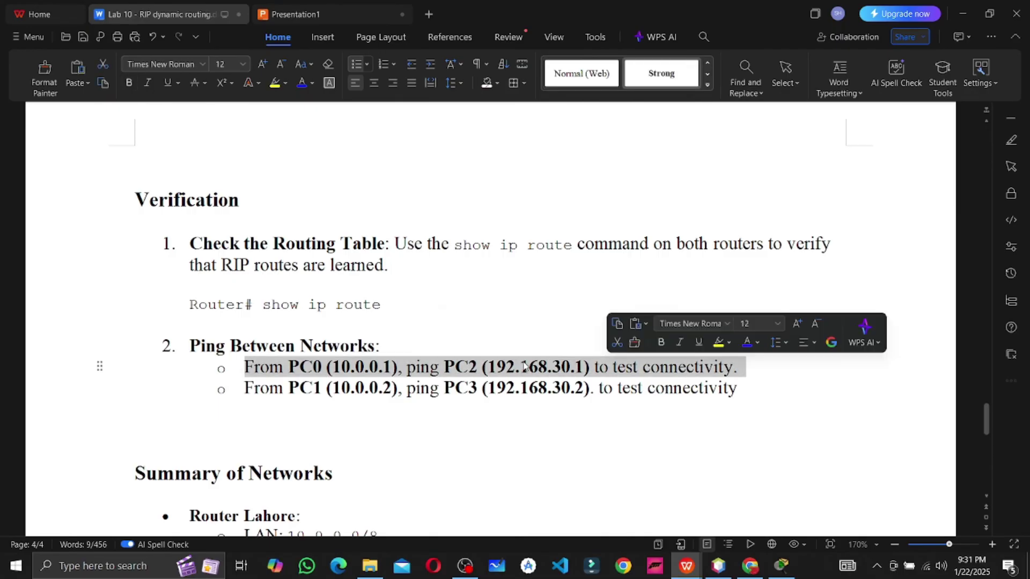
# Ping PC2 at 192.168.30.1 from PC0's command prompt, with its window placed beside the lab document's verification instructions
pyautogui.hotkey('alt', 'Tab')
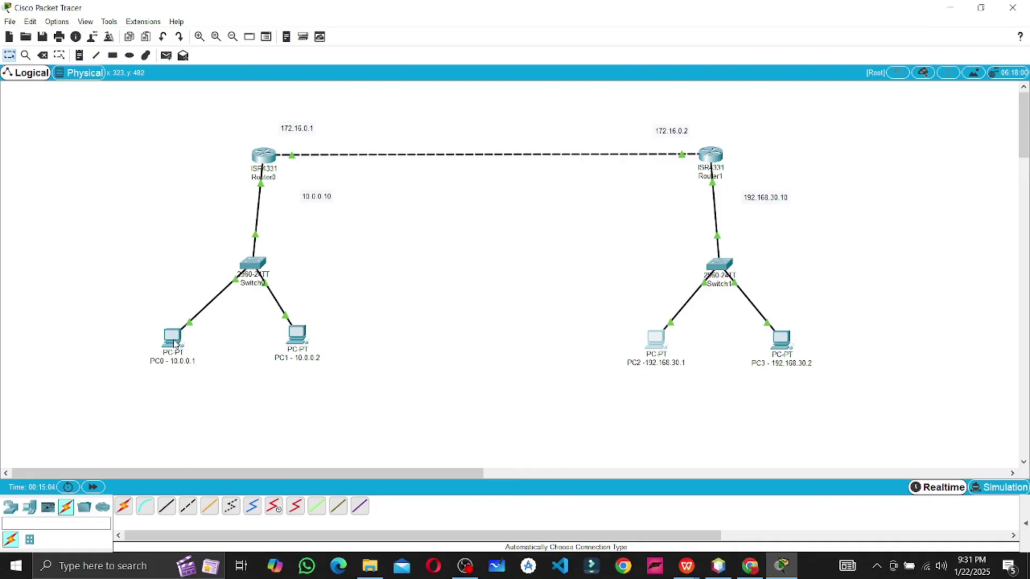
pyautogui.click(174, 341)
pyautogui.click(570, 194)
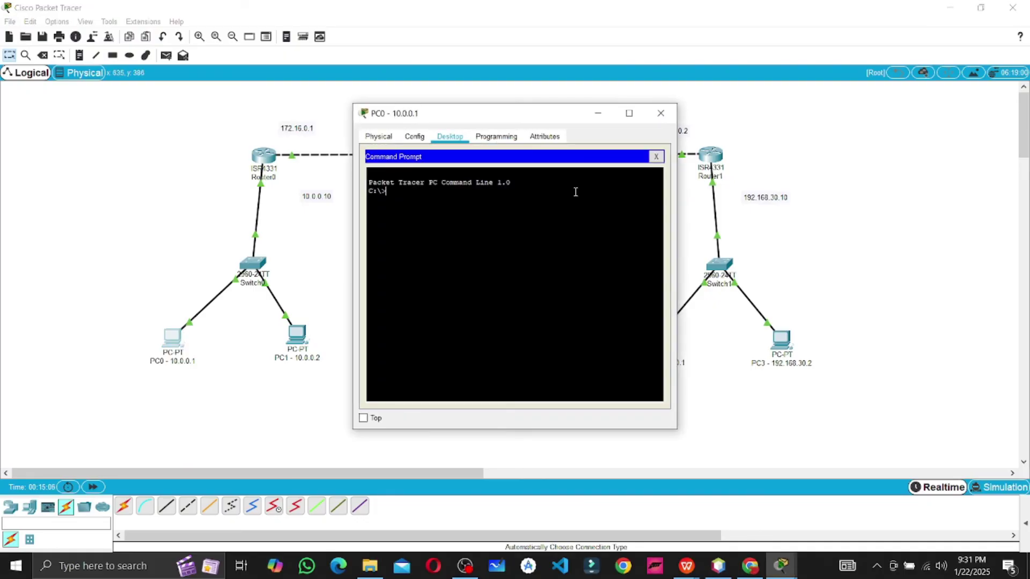
pyautogui.hotkey('alt', 'Tab')
pyautogui.hotkey('alt', 'Tab')
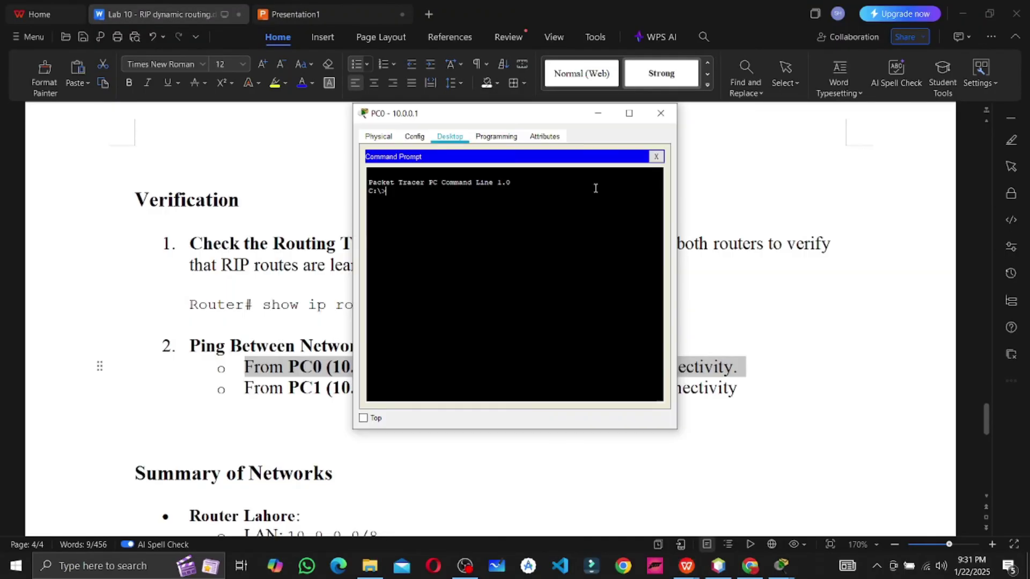
pyautogui.moveTo(424, 112); pyautogui.dragTo(757, 149)
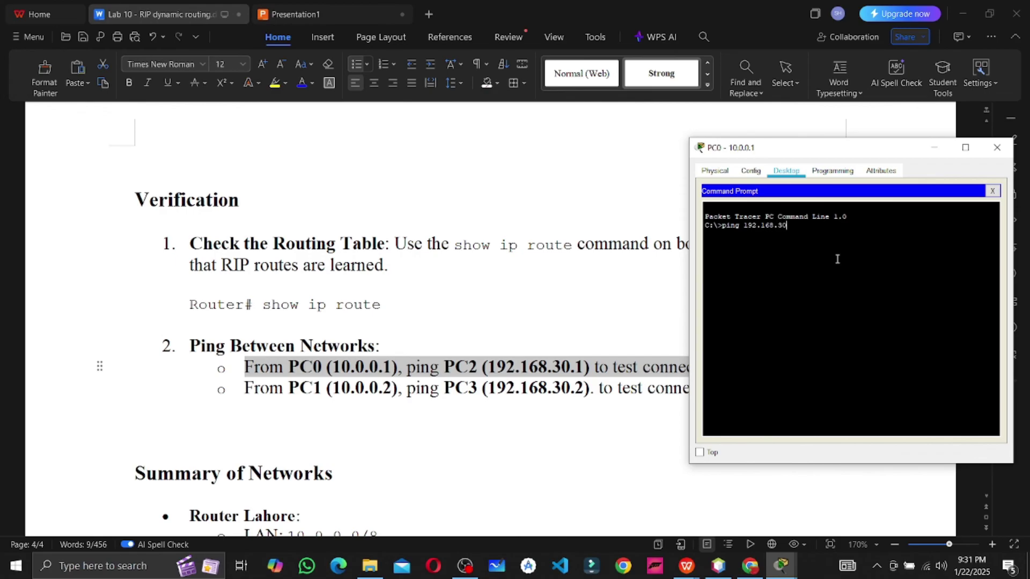
pyautogui.press('Return')
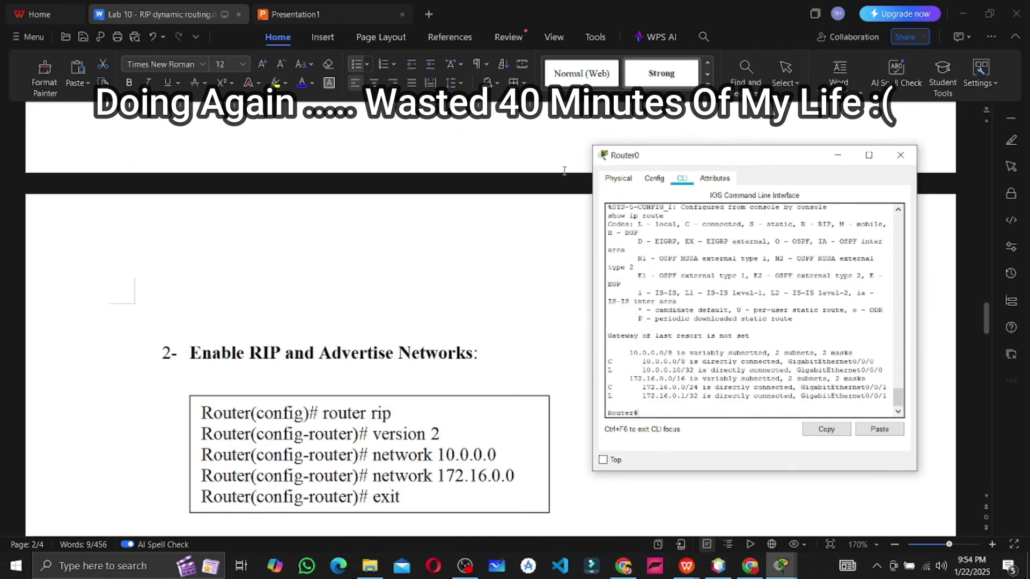
# Return to Packet Tracer and review PC0's ping history for 192.168.30.1 and 192.168.30.2 from the first attempts to the latest
pyautogui.hotkey('alt', 'Tab')
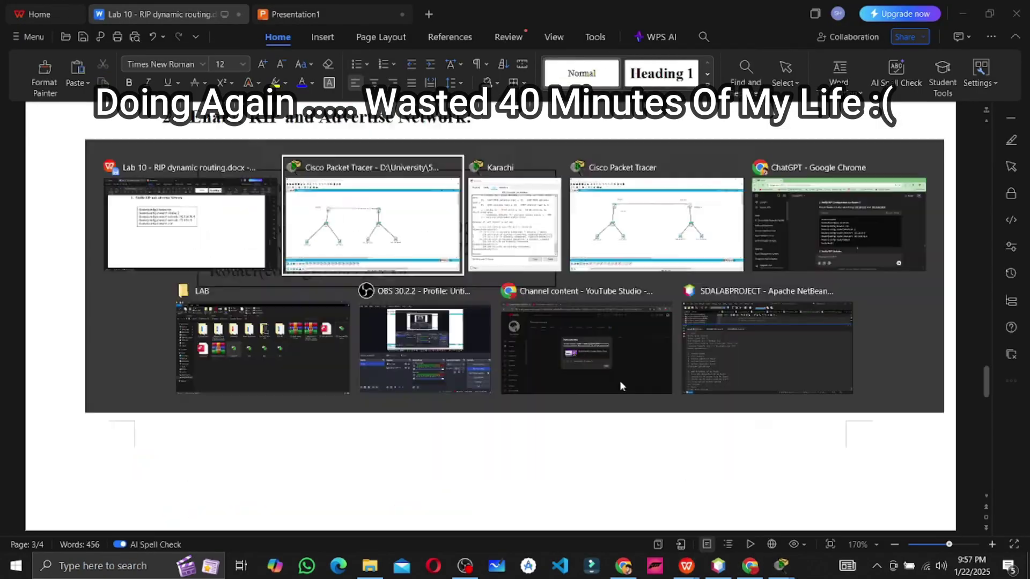
pyautogui.hotkey('alt', 'Tab')
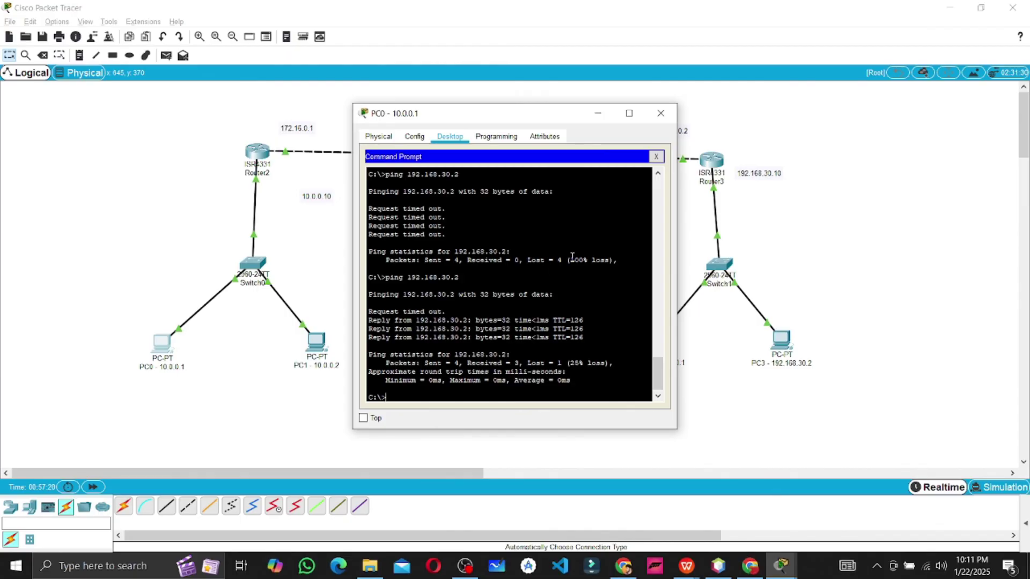
pyautogui.click(986, 573)
pyautogui.click(626, 329)
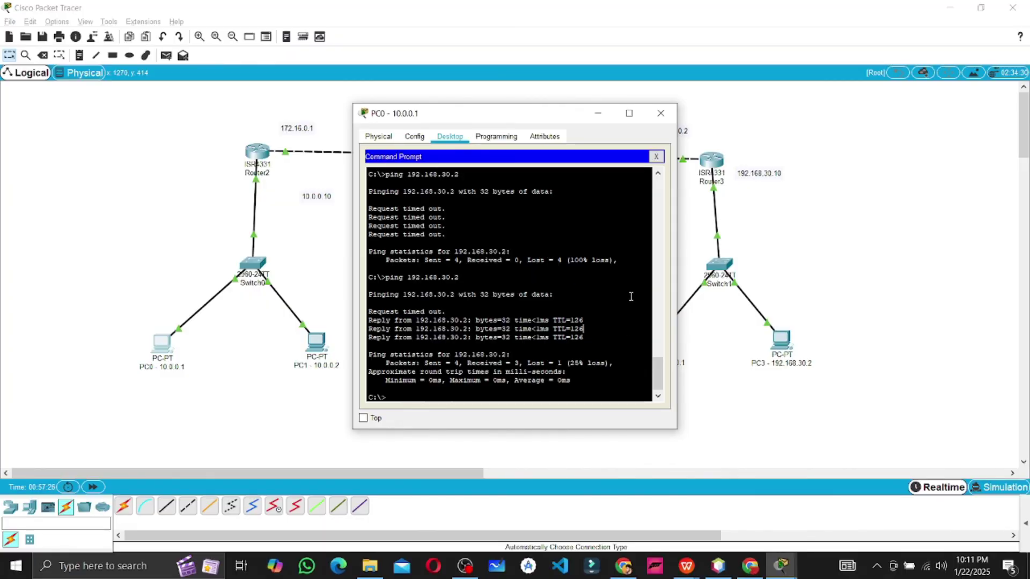
pyautogui.scroll(4, 630, 296)
pyautogui.scroll(10, 546, 261)
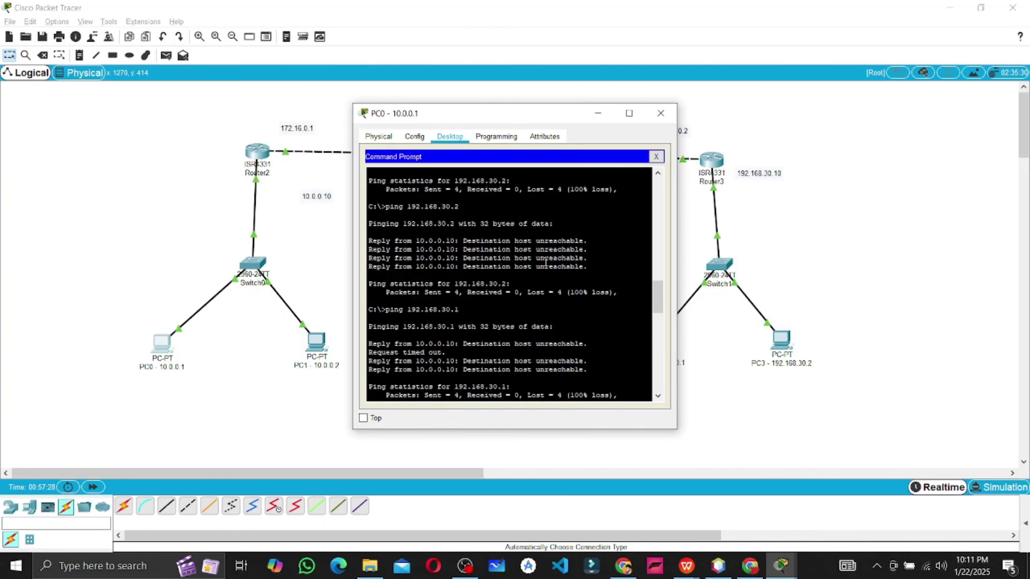
pyautogui.scroll(3, 551, 263)
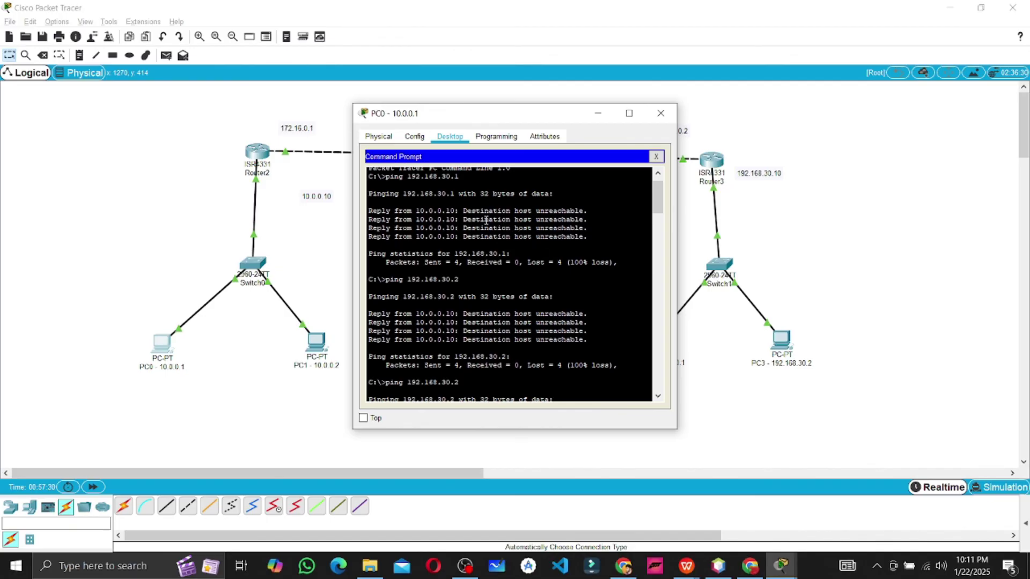
pyautogui.moveTo(463, 211); pyautogui.dragTo(584, 211)
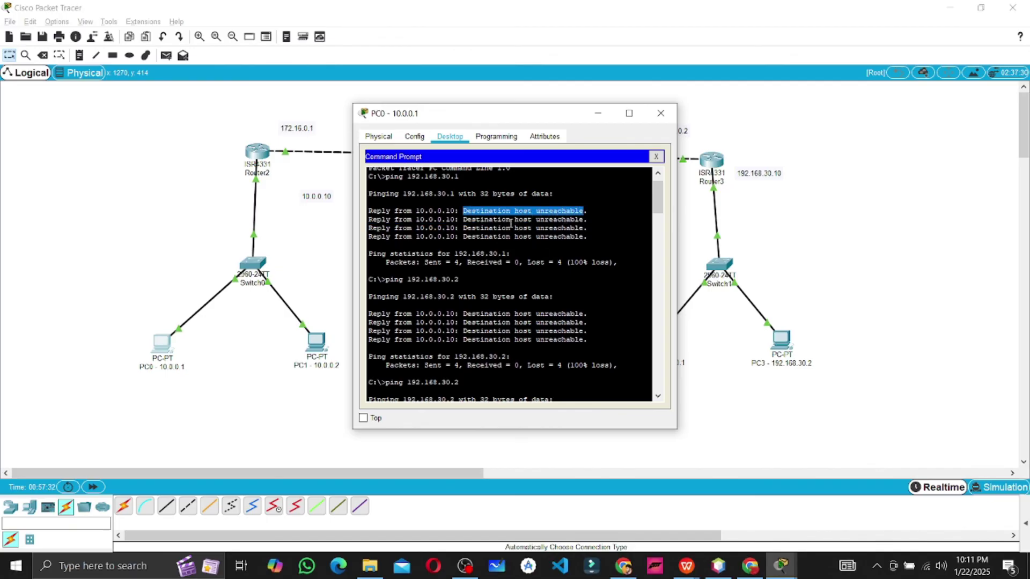
pyautogui.moveTo(467, 223); pyautogui.dragTo(589, 228)
pyautogui.scroll(-6, 577, 235)
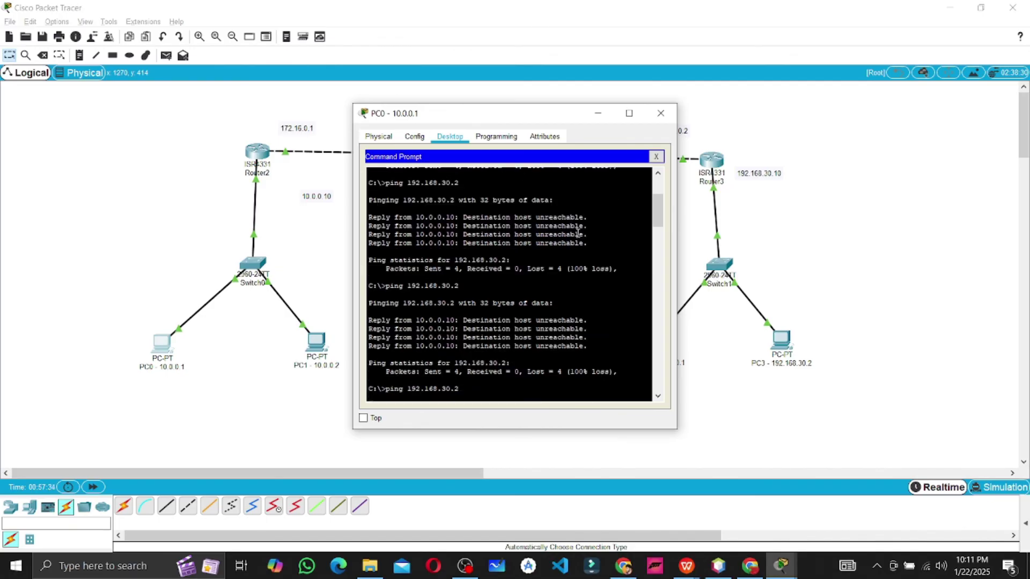
pyautogui.scroll(-10, 577, 235)
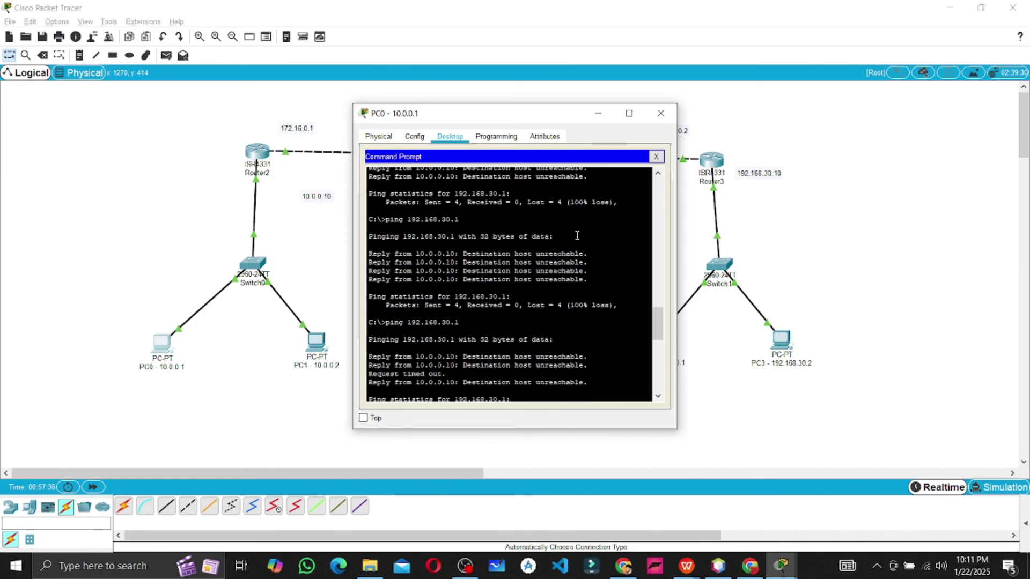
pyautogui.scroll(-6, 577, 236)
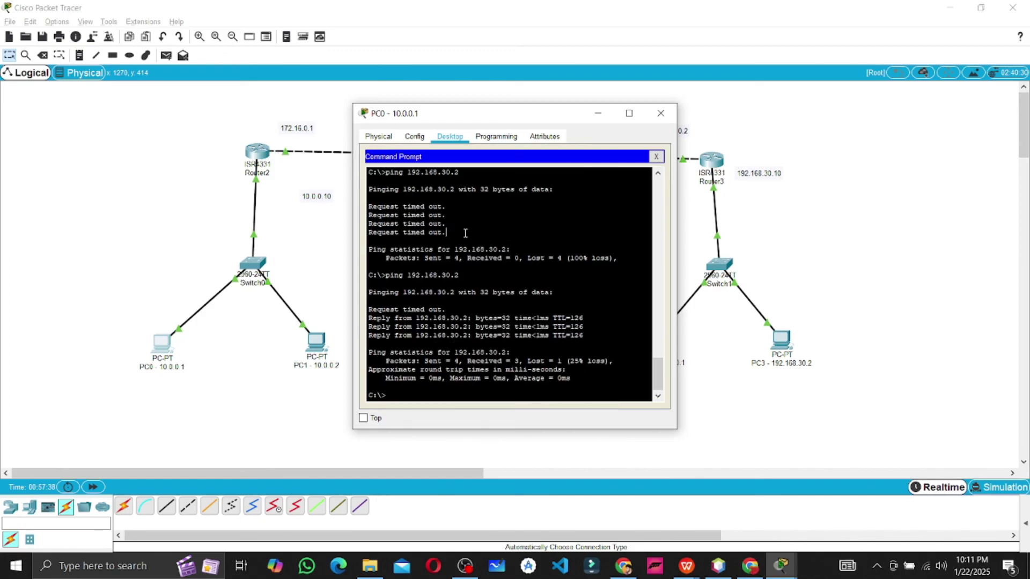
# Examine the replies and packet-loss statistics of PC0's pings to 192.168.30.2, and close the PC0 window
pyautogui.moveTo(465, 233); pyautogui.dragTo(368, 207)
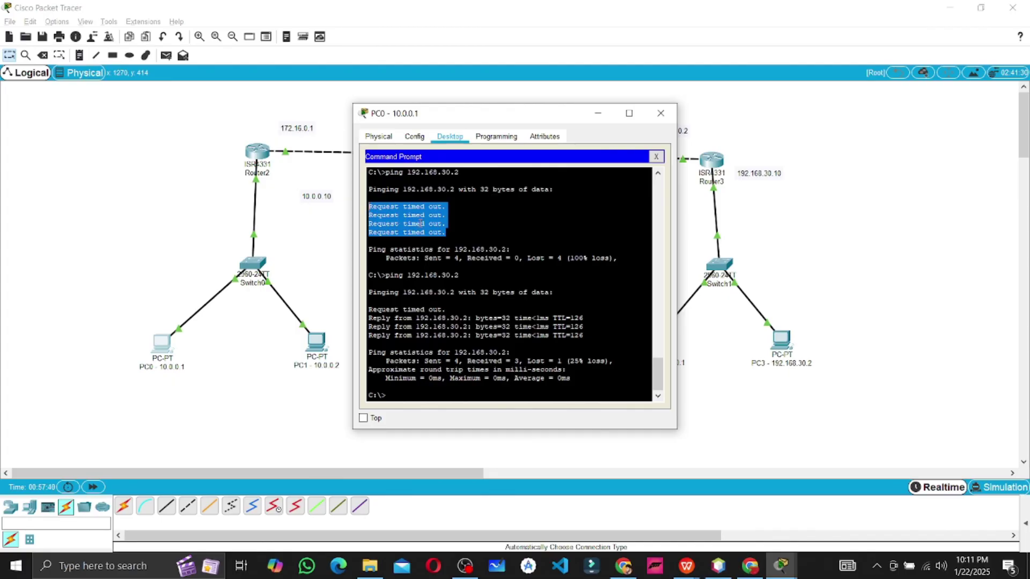
pyautogui.click(478, 293)
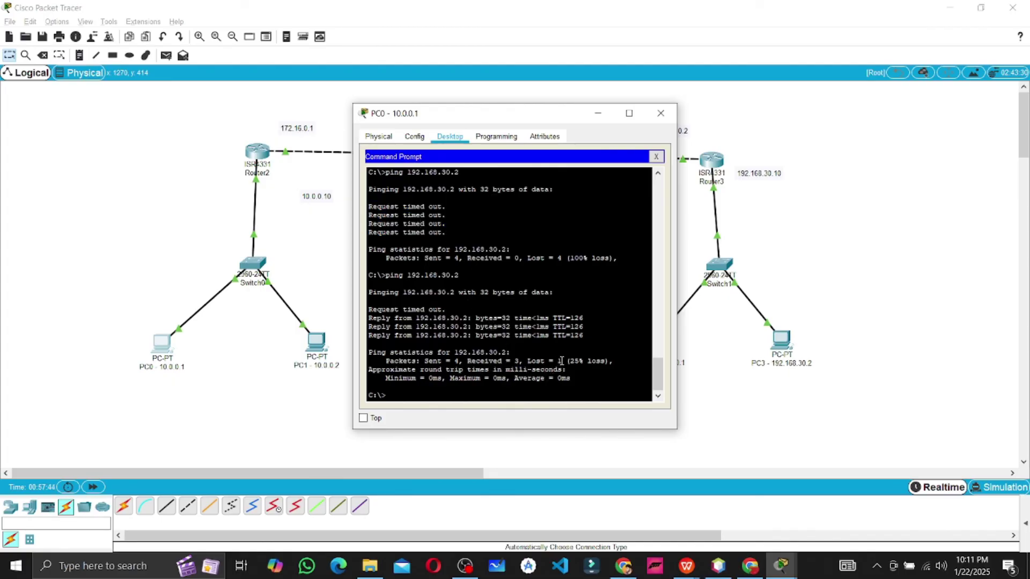
pyautogui.moveTo(561, 361)
pyautogui.mouseDown()
pyautogui.moveTo(445, 361)
pyautogui.moveTo(558, 356)
pyautogui.mouseUp()
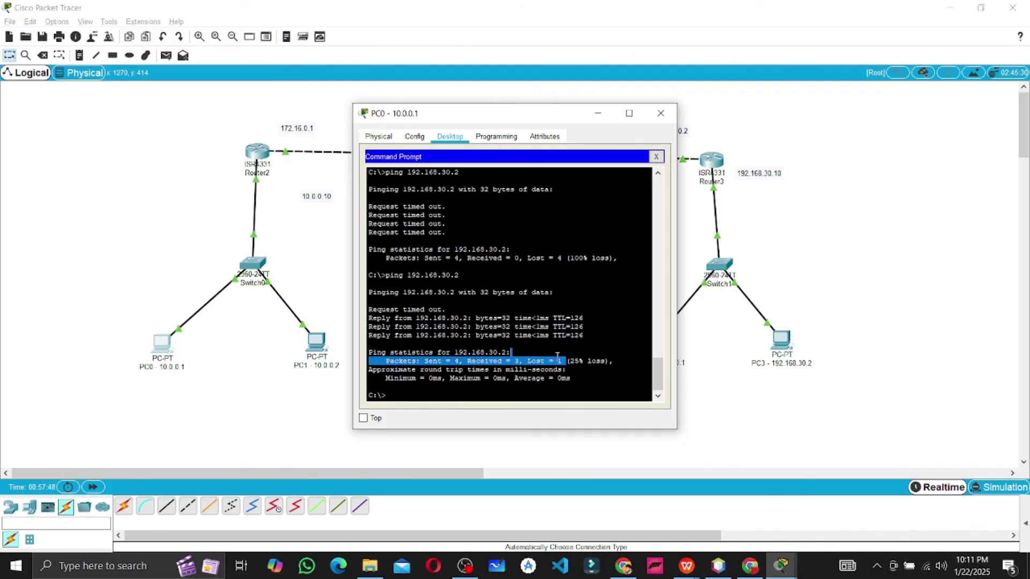
pyautogui.tripleClick(598, 361)
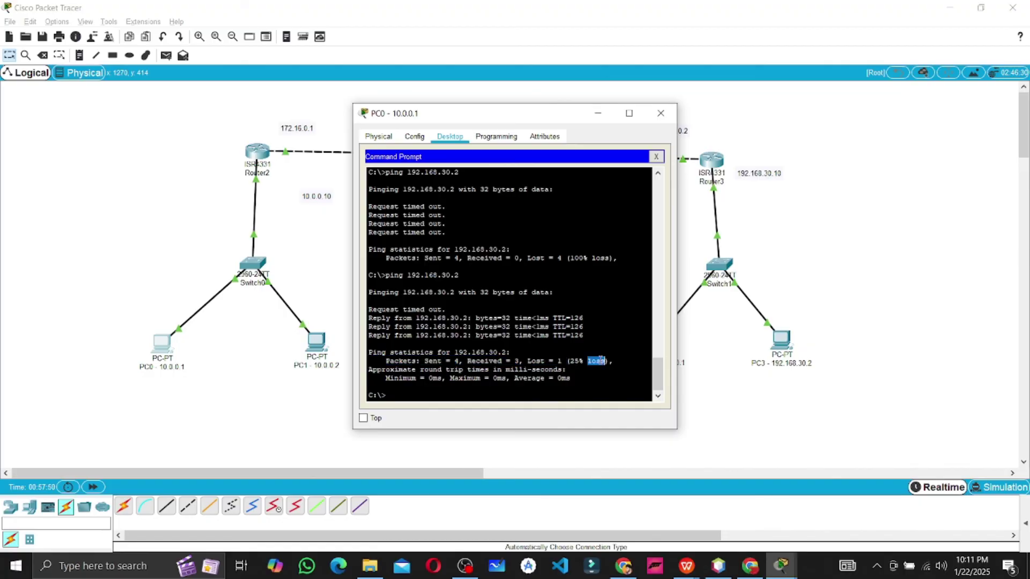
pyautogui.click(493, 389)
pyautogui.click(660, 113)
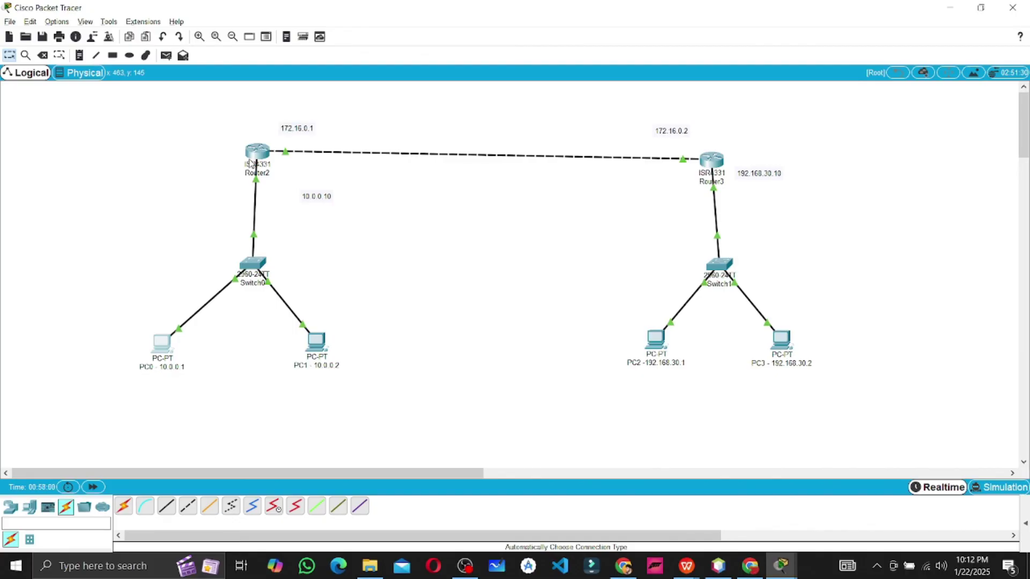
# Switch to the Lab 10 document in WPS Office and skim back from the Karachi router configuration to the RIP definition and key features
pyautogui.moveTo(249, 162)
pyautogui.moveTo(687, 566)
pyautogui.click(648, 523)
pyautogui.scroll(15, 557, 198)
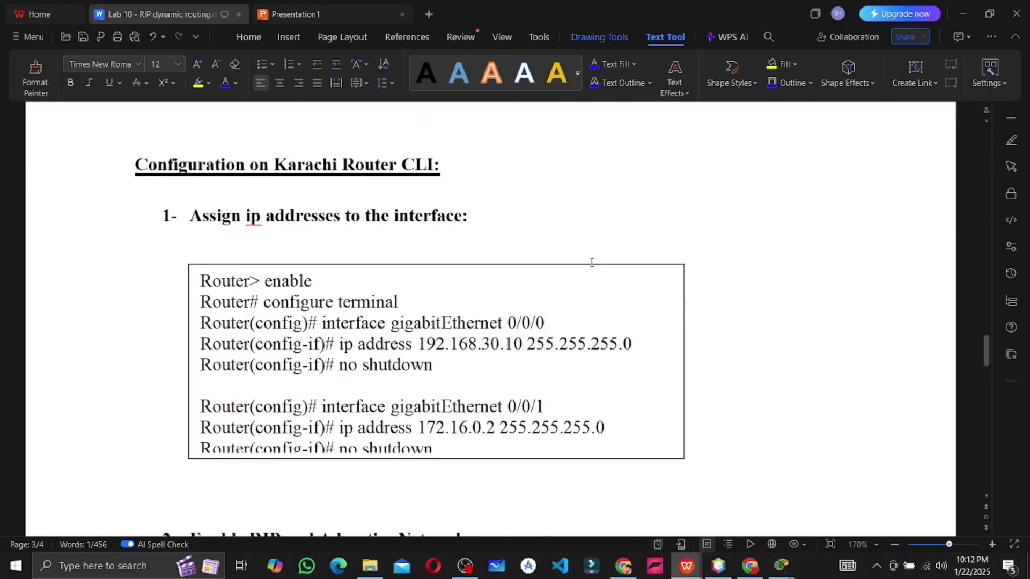
pyautogui.scroll(15, 574, 262)
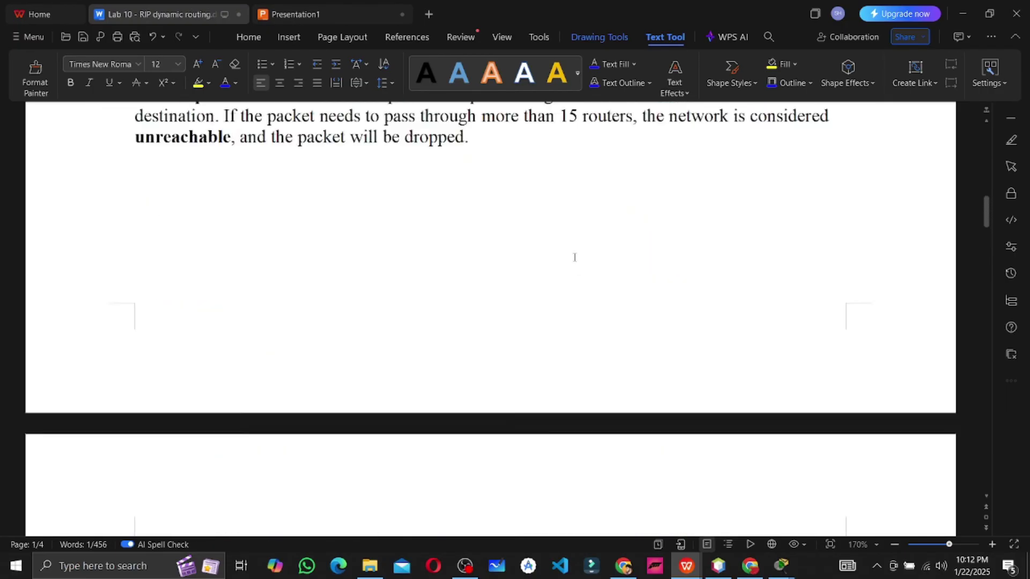
pyautogui.scroll(-20, 574, 253)
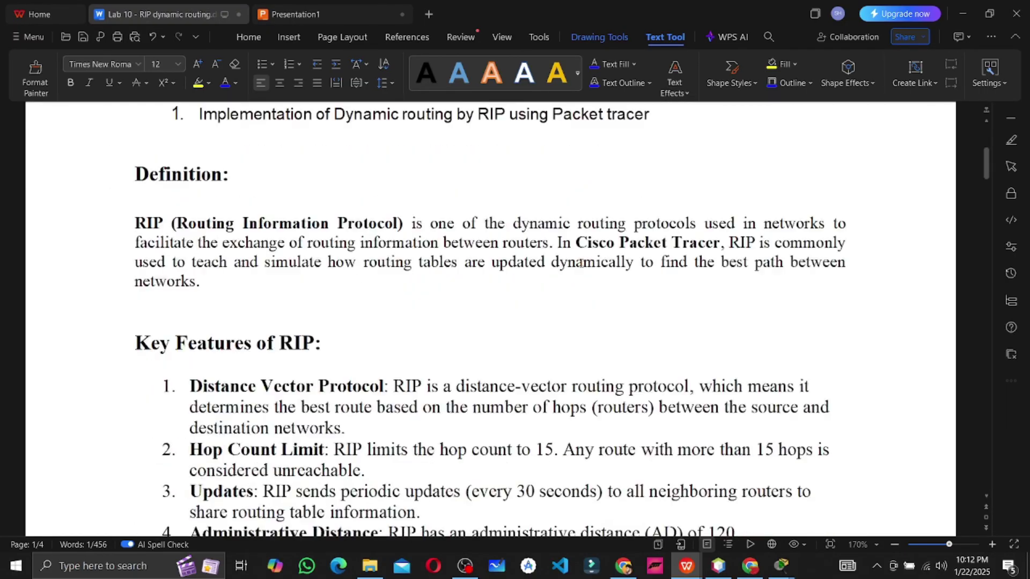
# Return to Packet Tracer and ping 192.168.30.1 from PC0's command prompt, dismissing the USB notification and checking the ping statistics
pyautogui.hotkey('alt', 'Tab')
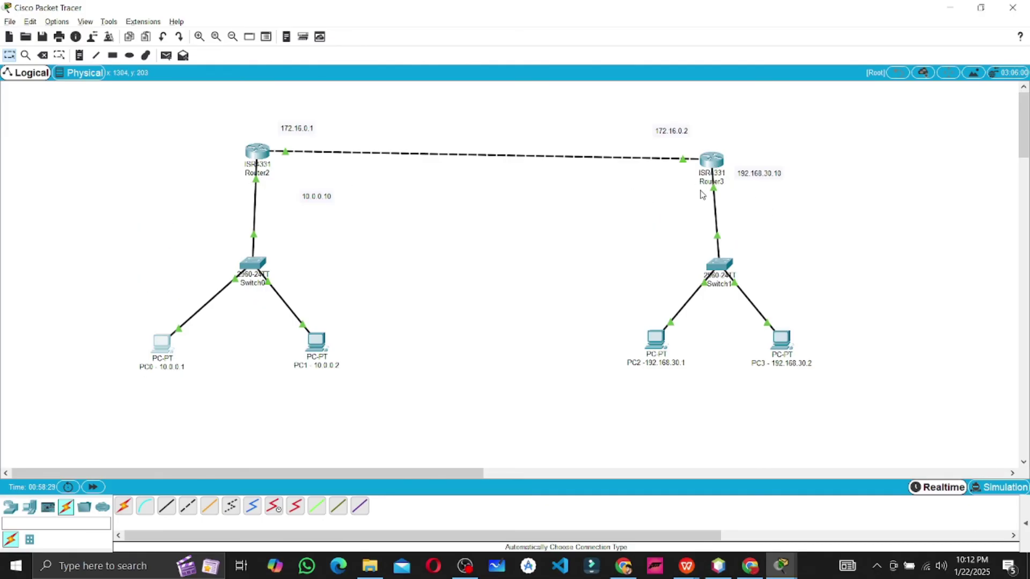
pyautogui.click(169, 348)
pyautogui.click(591, 180)
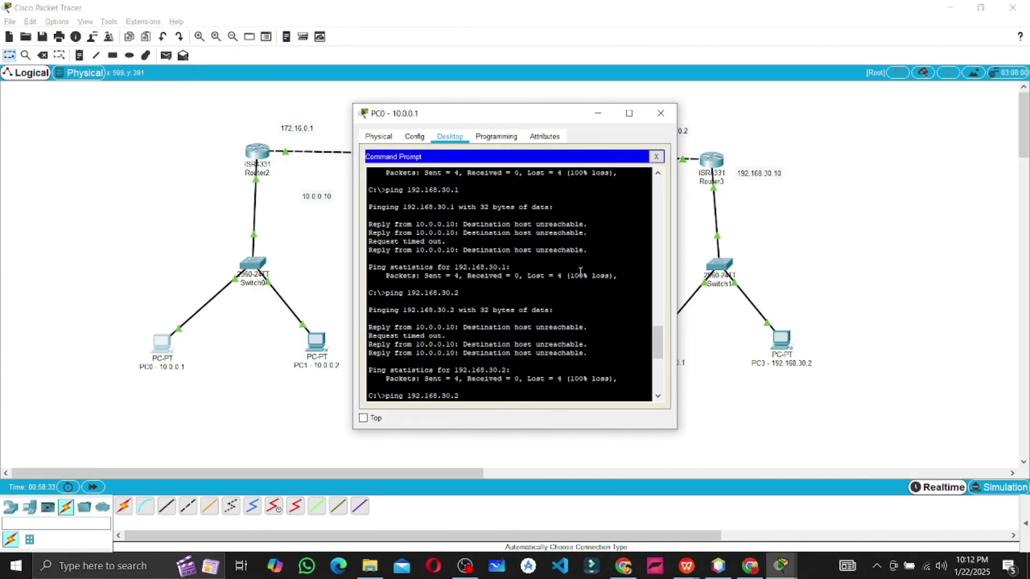
pyautogui.moveTo(453, 119); pyautogui.dragTo(307, 119)
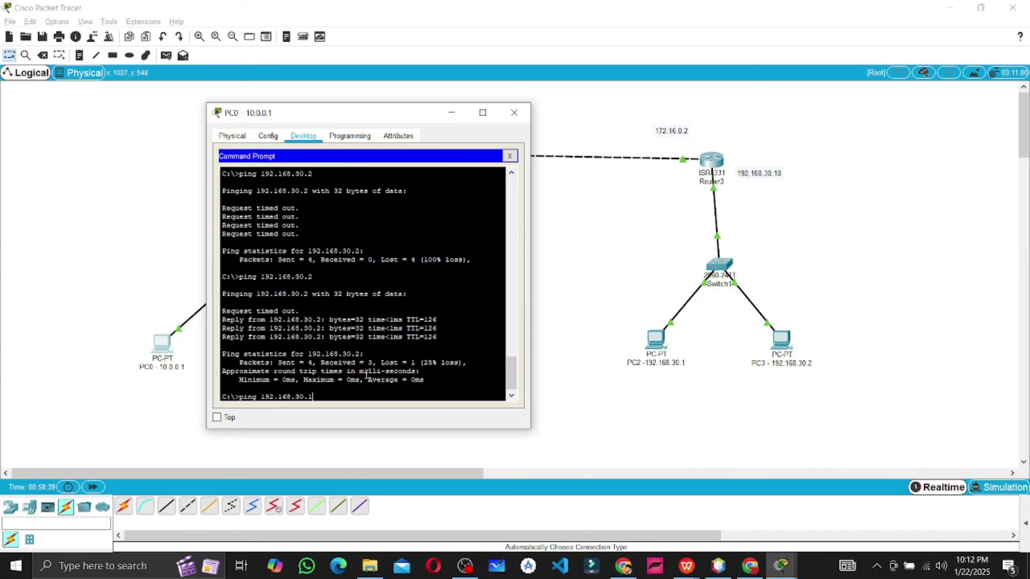
pyautogui.press('Return')
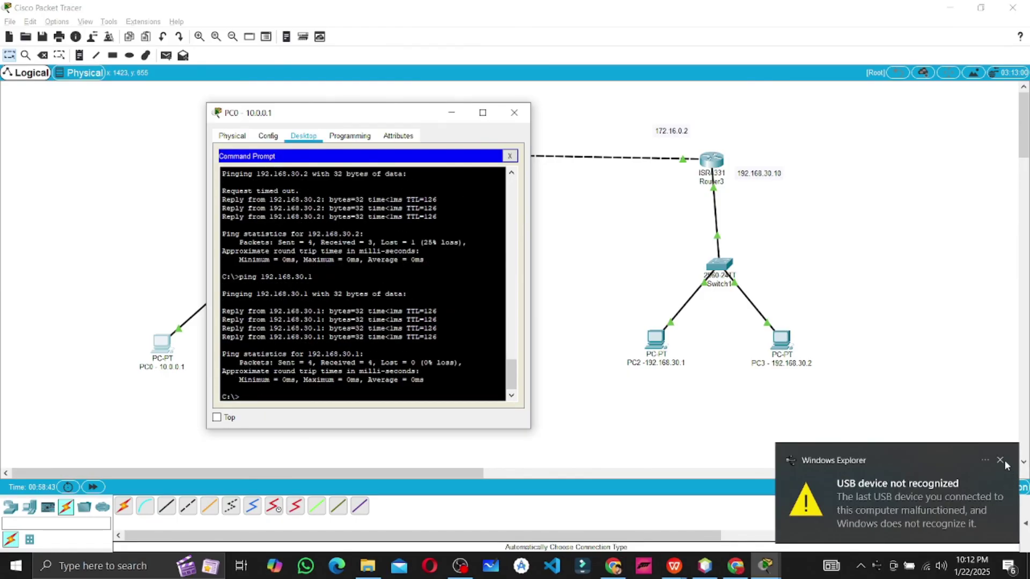
pyautogui.click(1000, 461)
pyautogui.moveTo(276, 361); pyautogui.dragTo(413, 363)
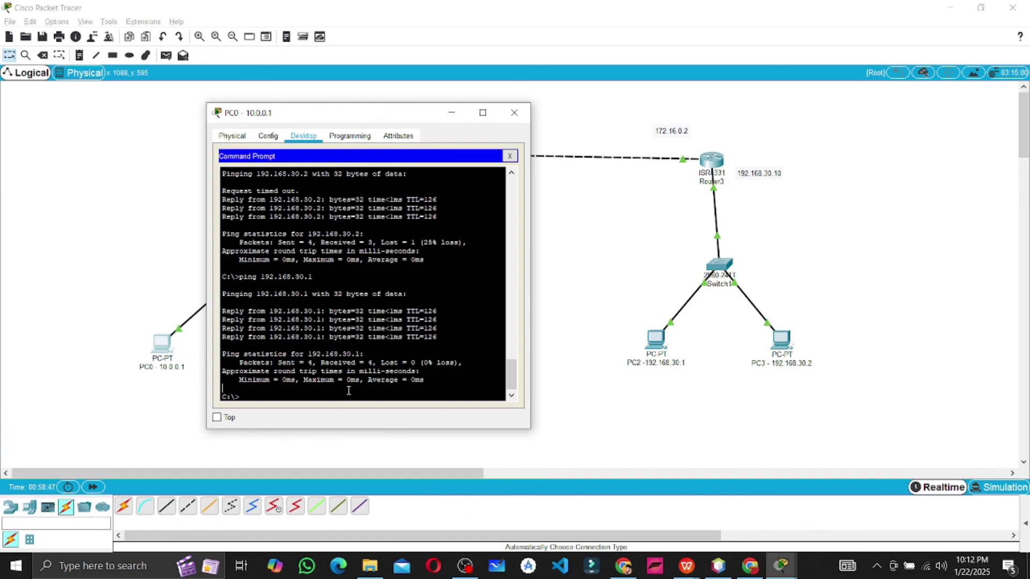
# Repeat the ping to 192.168.30.1 from PC0, check its packet statistics, and close the PC0 window
pyautogui.click(972, 566)
pyautogui.click(303, 392)
pyautogui.press('Up')
pyautogui.press('Return')
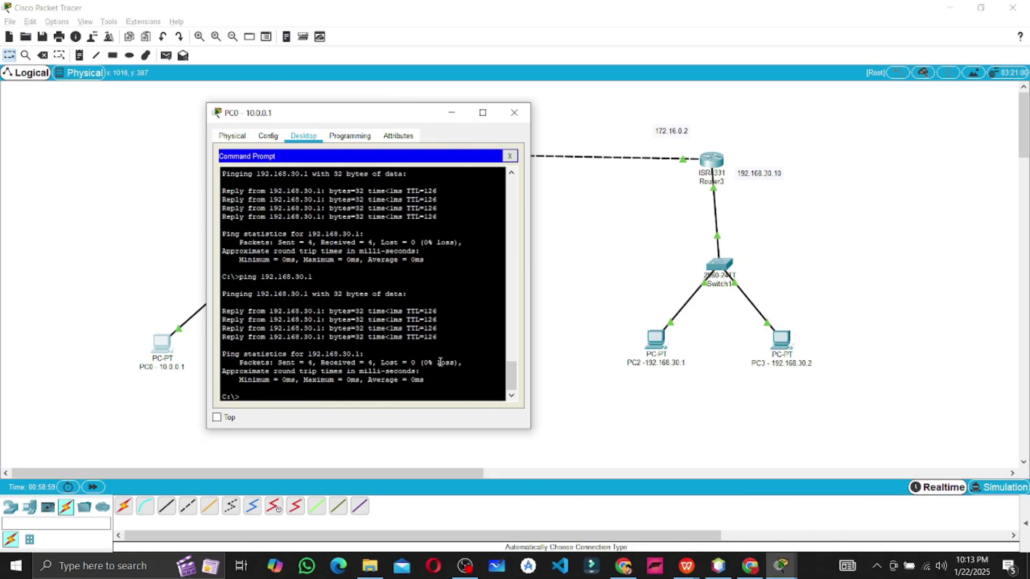
pyautogui.moveTo(440, 362); pyautogui.dragTo(271, 364)
pyautogui.click(312, 370)
pyautogui.click(514, 112)
# Open PC1's command prompt and ping PC3 at 192.168.30.2
pyautogui.click(327, 344)
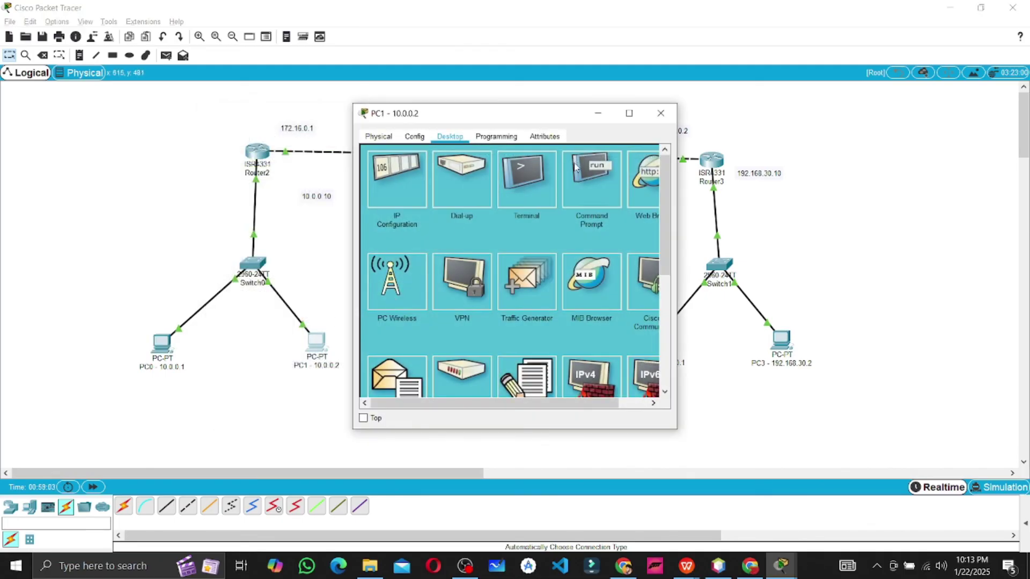
pyautogui.click(590, 171)
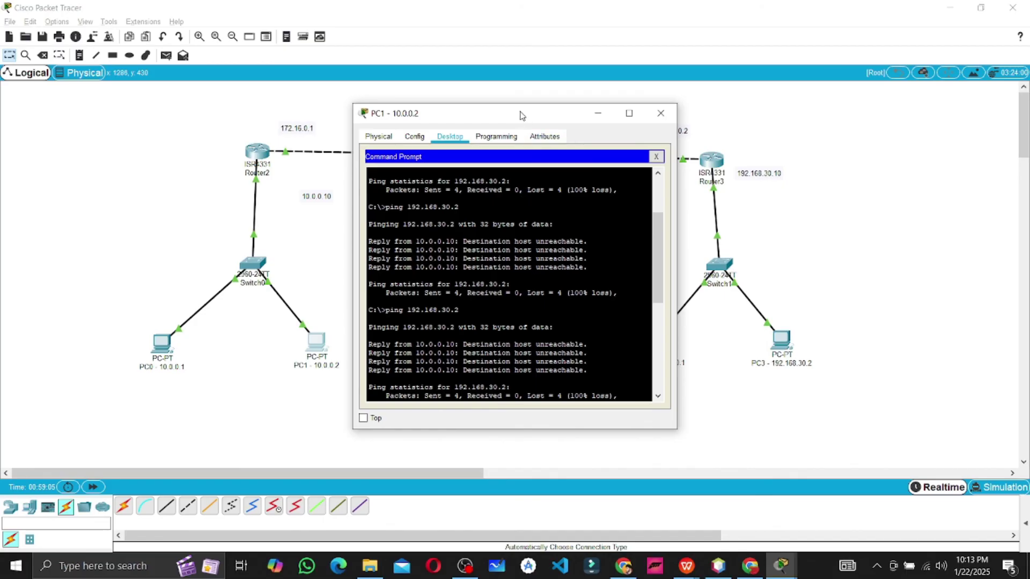
pyautogui.moveTo(524, 115); pyautogui.dragTo(464, 118)
pyautogui.press('Up')
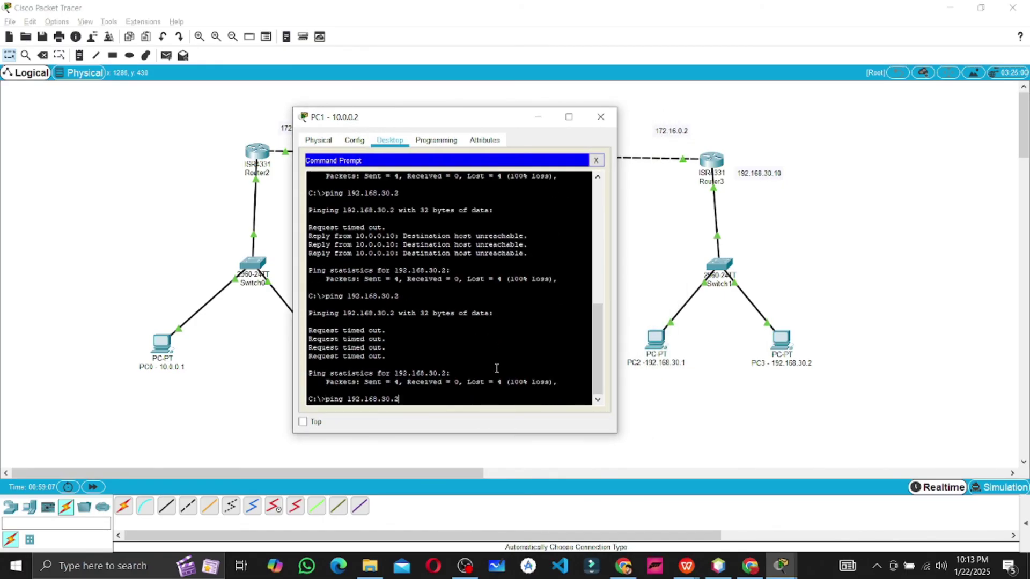
pyautogui.press('Return')
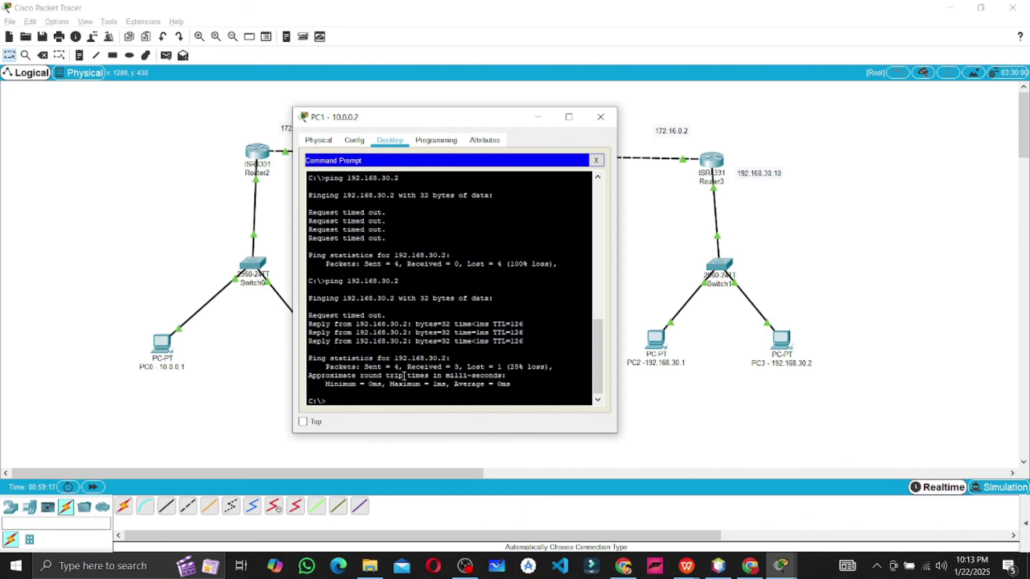
# Examine the sent, received and lost packet statistics of PC1's latest ping, and close the PC1 window
pyautogui.moveTo(468, 367); pyautogui.dragTo(362, 366)
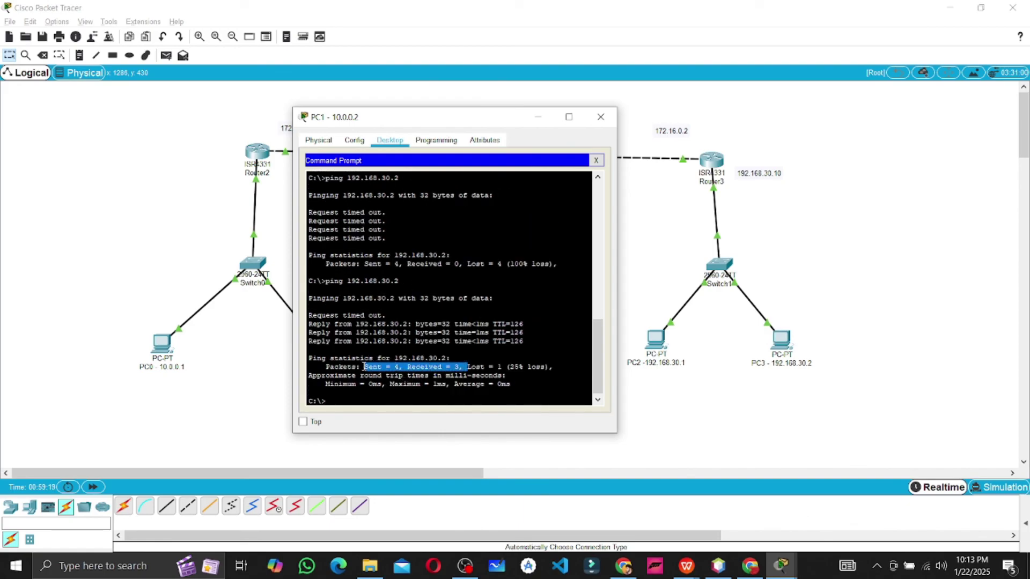
pyautogui.click(375, 366)
pyautogui.moveTo(545, 366); pyautogui.dragTo(514, 375)
pyautogui.click(321, 365)
pyautogui.click(516, 376)
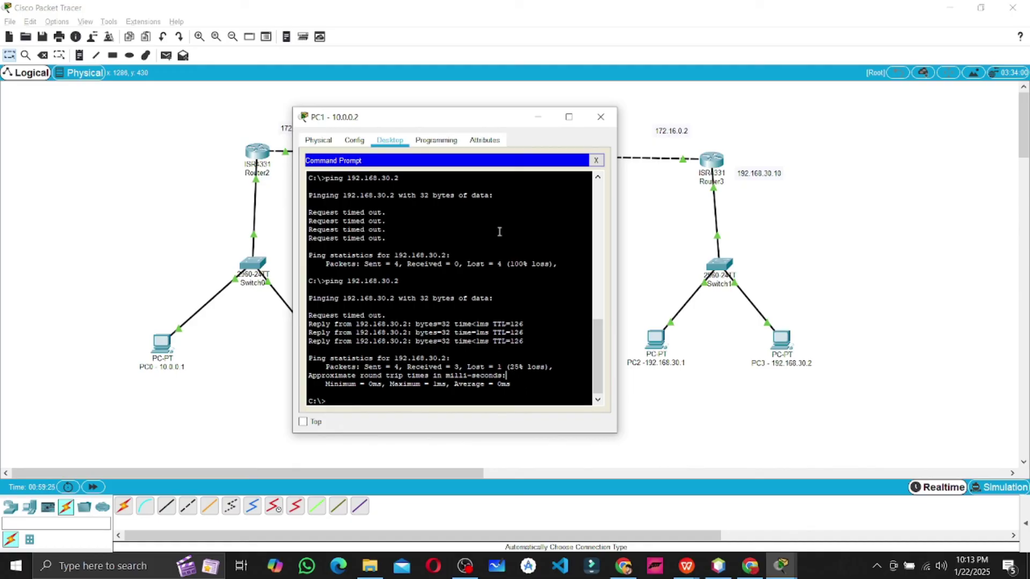
pyautogui.click(601, 117)
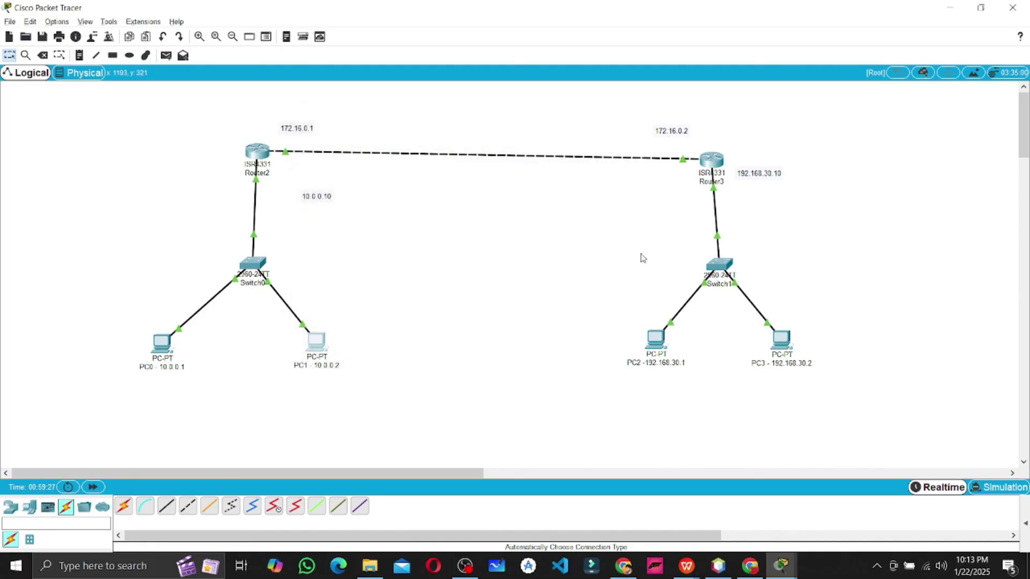
# Move Router3 up level with Router2, inspect the RIP route to 10.0.0.0/8 in its CLI, and close its window
pyautogui.moveTo(723, 163); pyautogui.dragTo(719, 153)
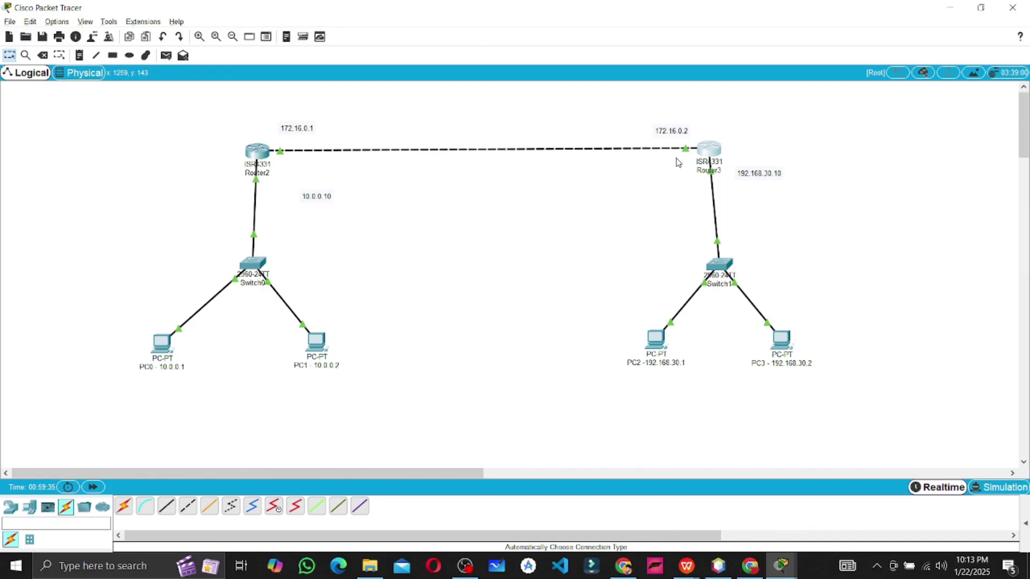
pyautogui.click(709, 150)
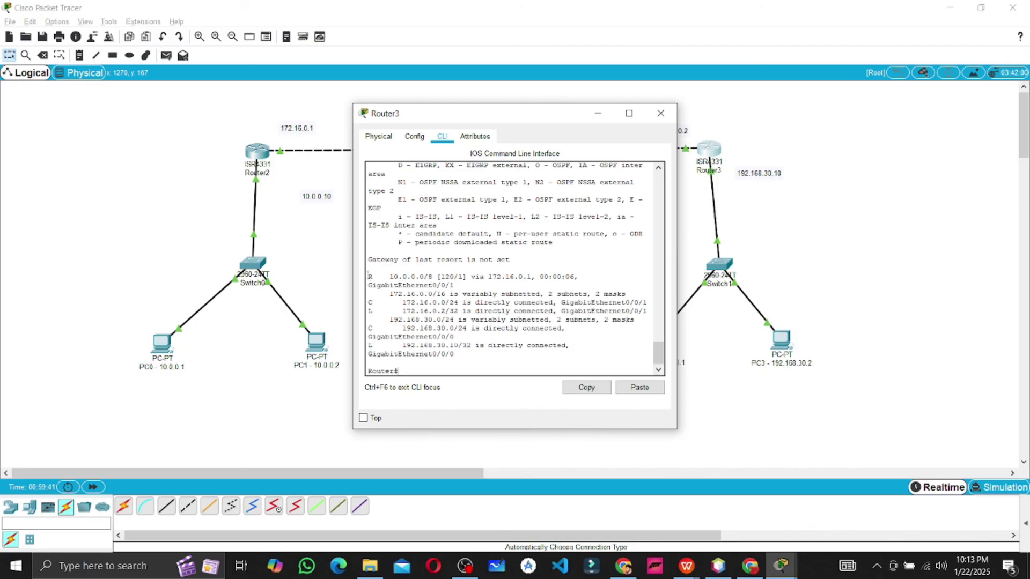
pyautogui.click(368, 273)
pyautogui.moveTo(576, 272); pyautogui.dragTo(494, 344)
pyautogui.click(660, 113)
# Display Router2's IP routing table again in its CLI, highlight the RIP route to 192.168.30.0/24, and close its window
pyautogui.click(270, 154)
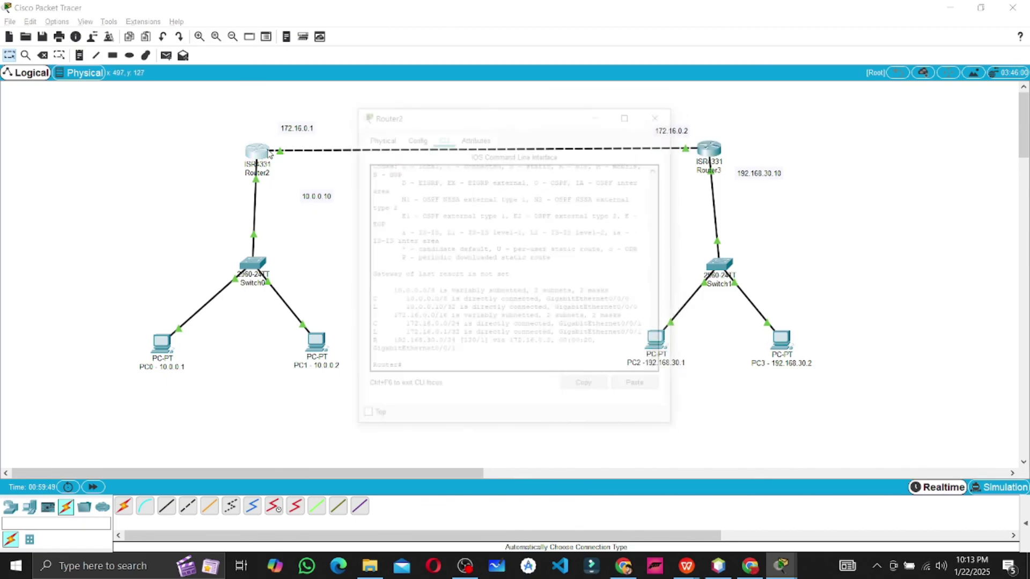
pyautogui.press('Up')
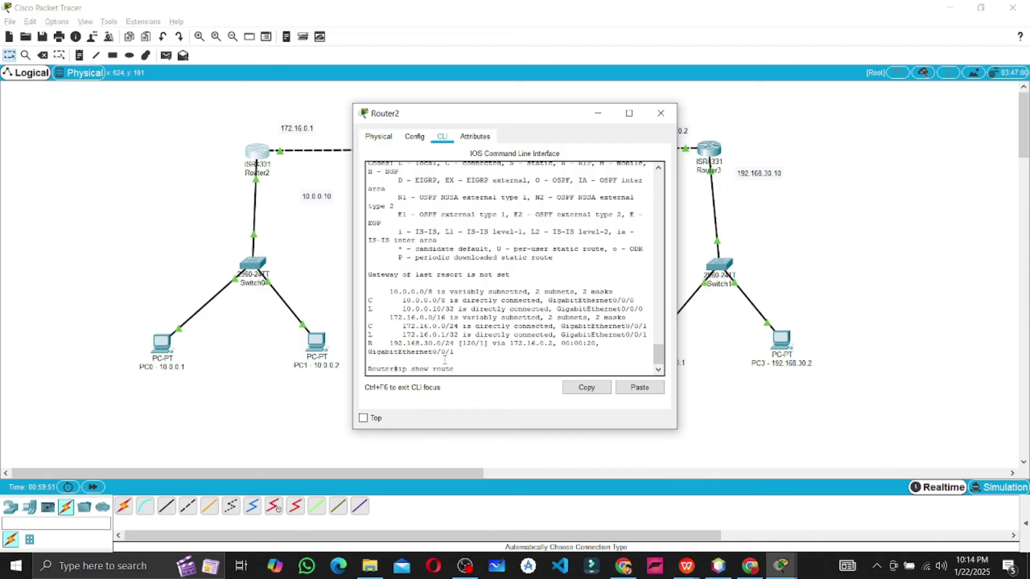
pyautogui.press('Return')
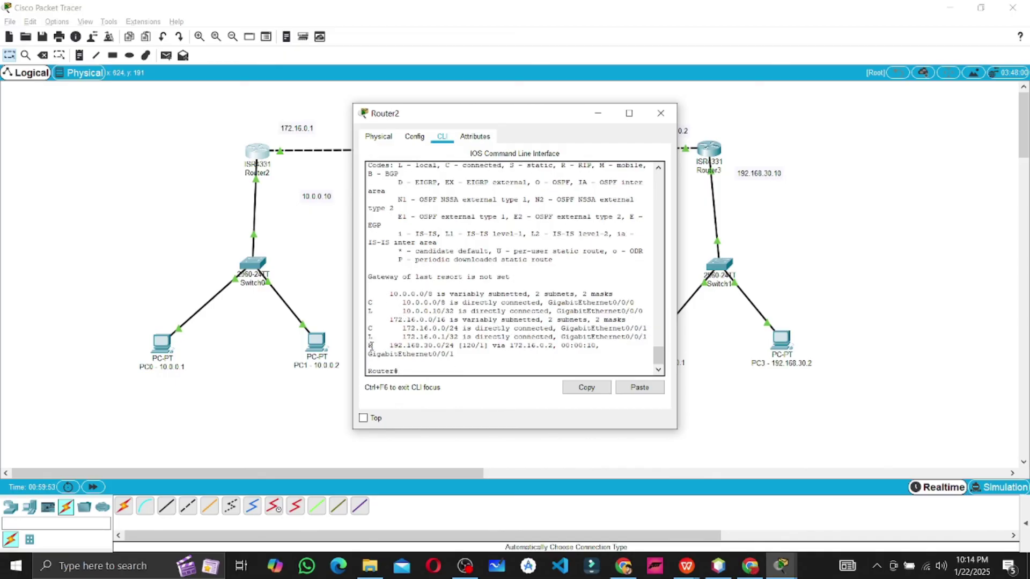
pyautogui.moveTo(371, 346); pyautogui.dragTo(569, 357)
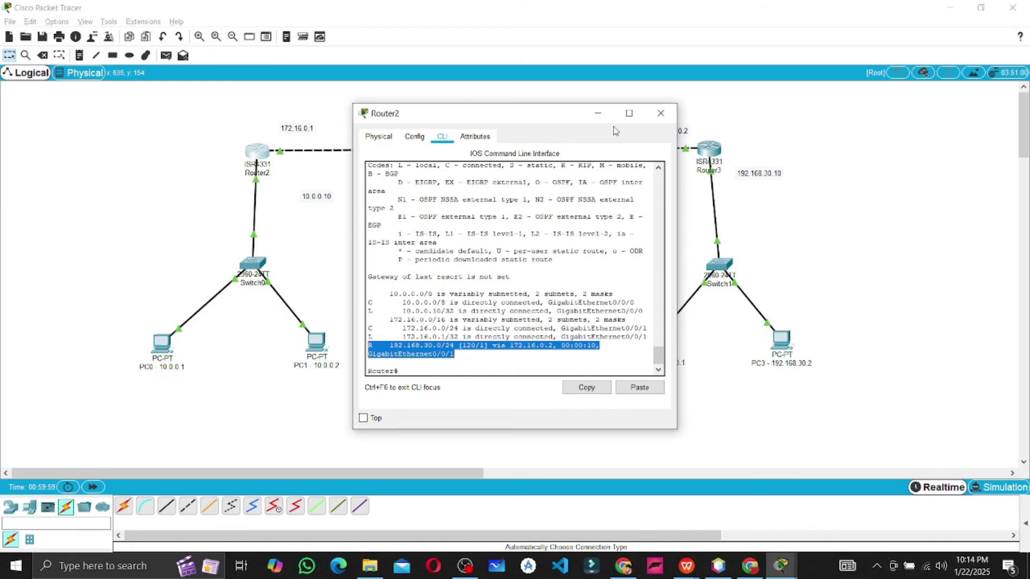
pyautogui.click(661, 113)
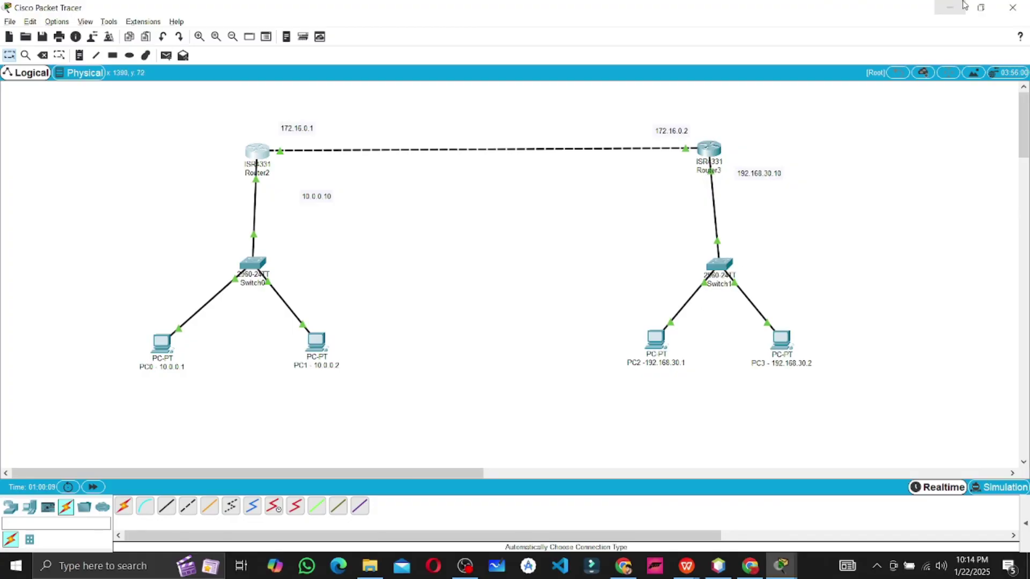
# Close the untitled topology and manual 10.pkt in Packet Tracer without saving, discarding the small router moves made in manual 10.pkt
pyautogui.click(1013, 7)
pyautogui.click(555, 291)
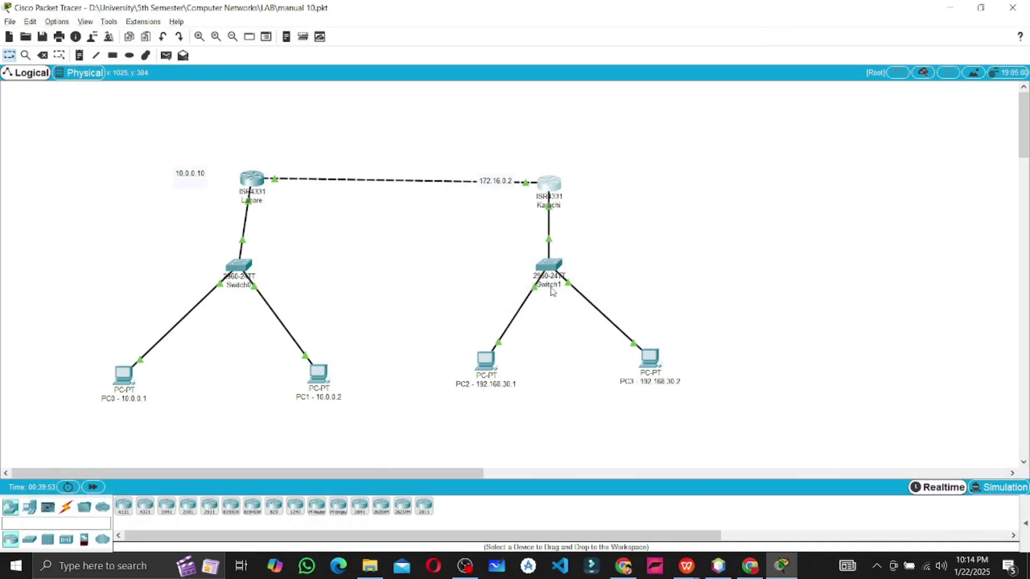
pyautogui.moveTo(248, 185)
pyautogui.mouseDown()
pyautogui.moveTo(194, 177)
pyautogui.moveTo(230, 178)
pyautogui.mouseUp()
pyautogui.moveTo(539, 190); pyautogui.dragTo(542, 173)
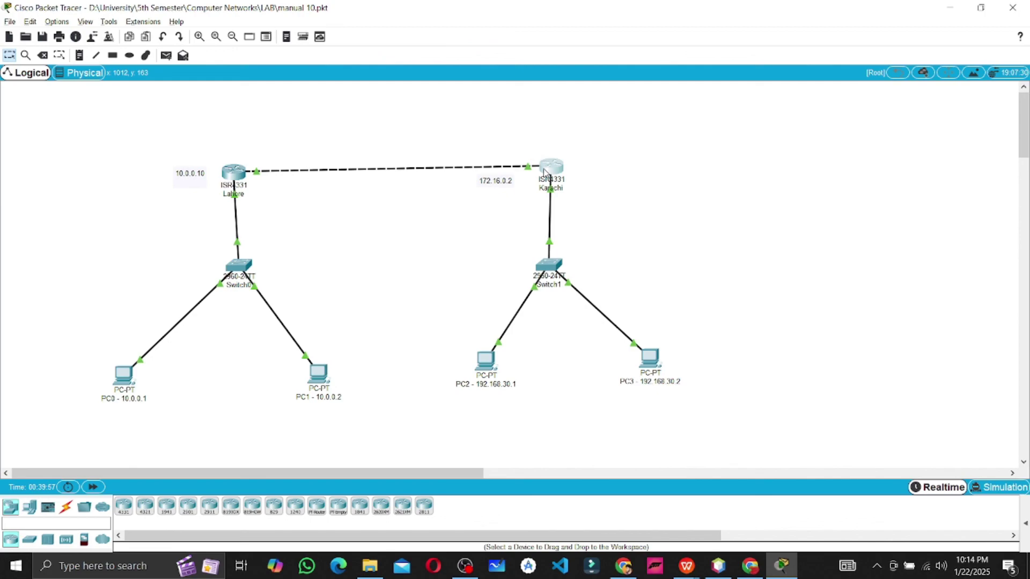
pyautogui.click(1012, 8)
pyautogui.click(556, 291)
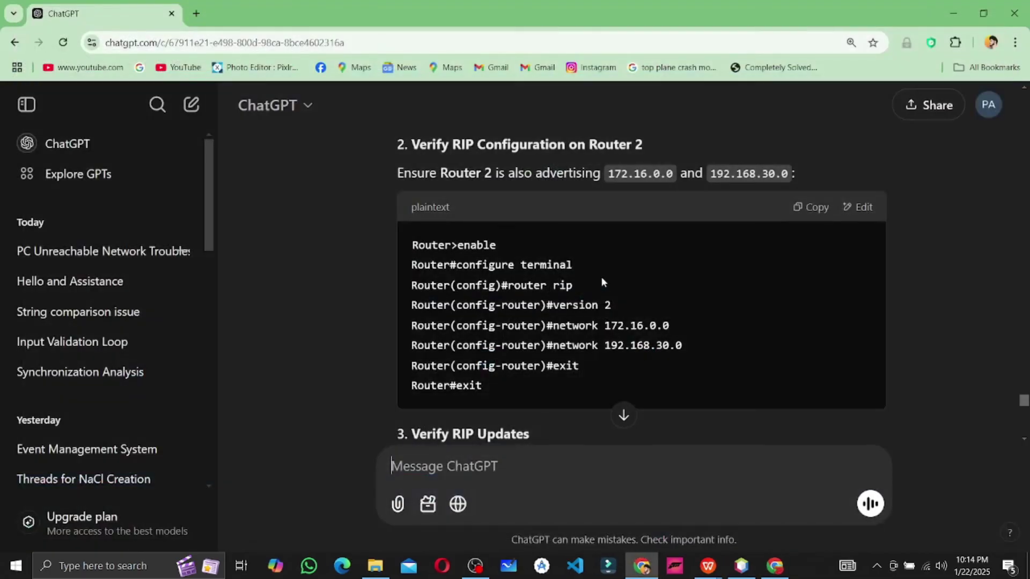
# Skim the ChatGPT conversation's RIP troubleshooting steps for both routers, including the configuration checklist and possible issues
pyautogui.scroll(-15, 561, 333)
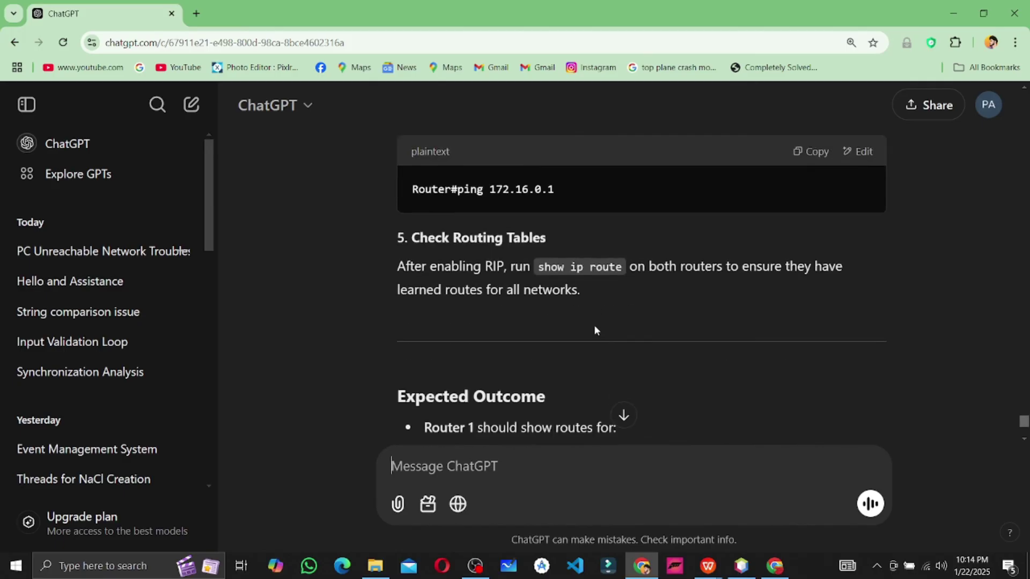
pyautogui.scroll(20, 607, 325)
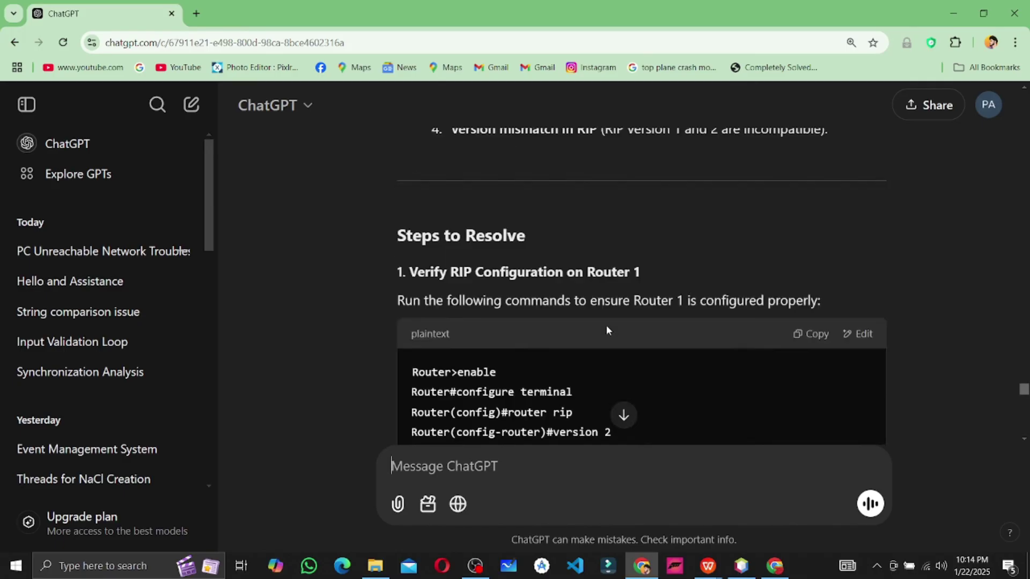
pyautogui.scroll(5, 601, 329)
pyautogui.scroll(-20, 602, 328)
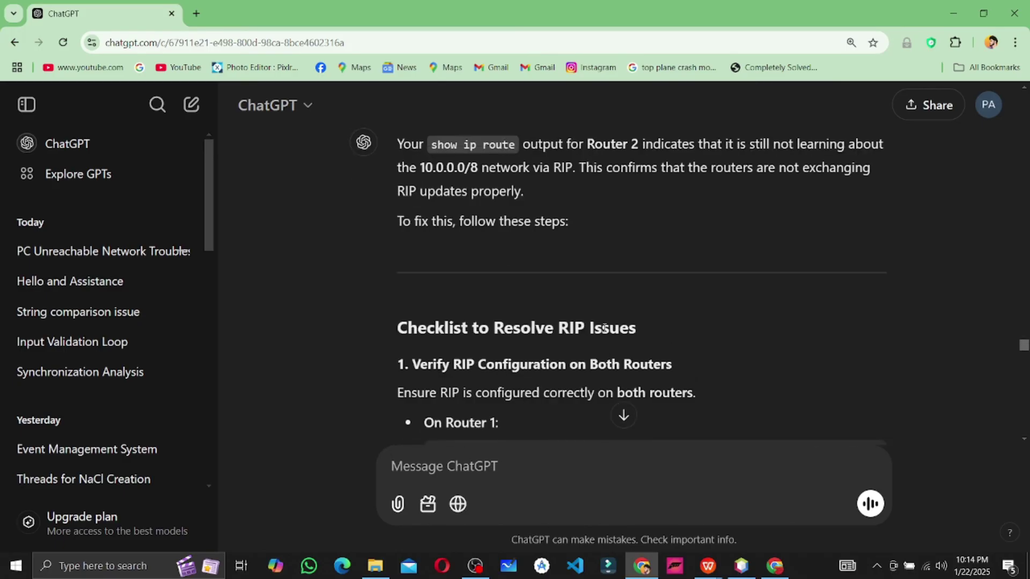
pyautogui.scroll(5, 643, 326)
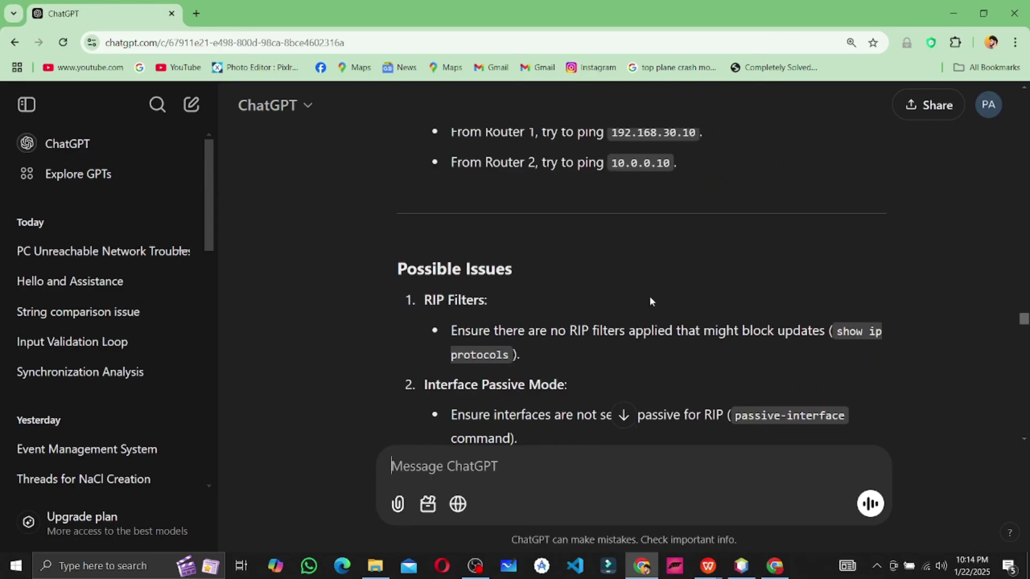
# Close the ChatGPT browser window and the LAB folder window, and refresh the desktop
pyautogui.click(1013, 13)
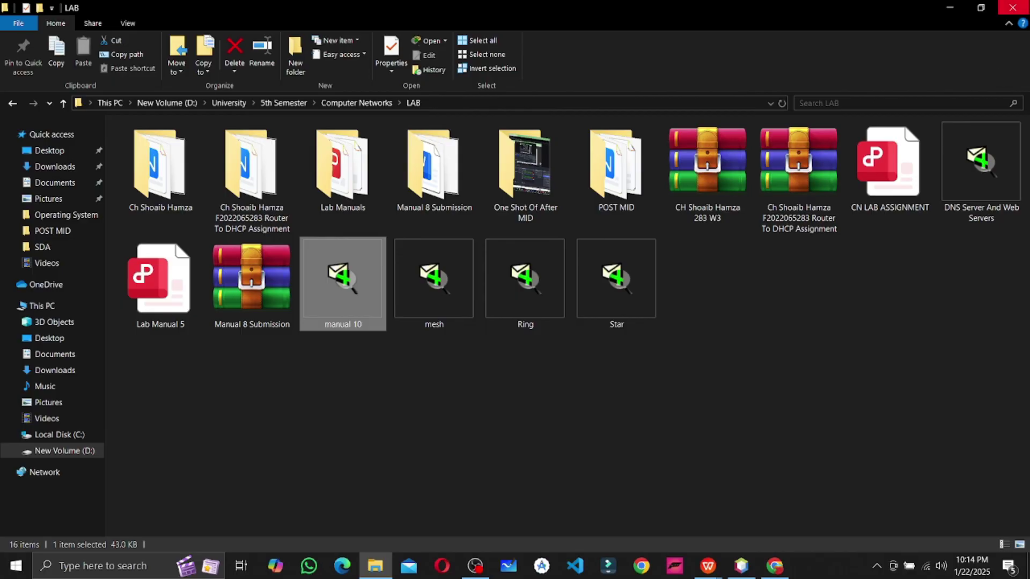
pyautogui.click(1013, 7)
pyautogui.rightClick(693, 138)
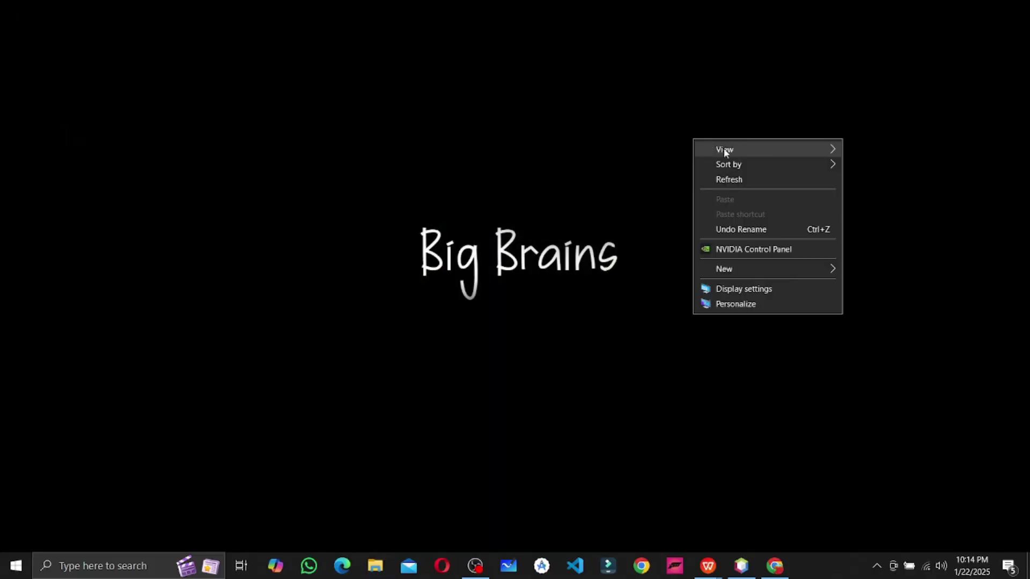
pyautogui.click(741, 182)
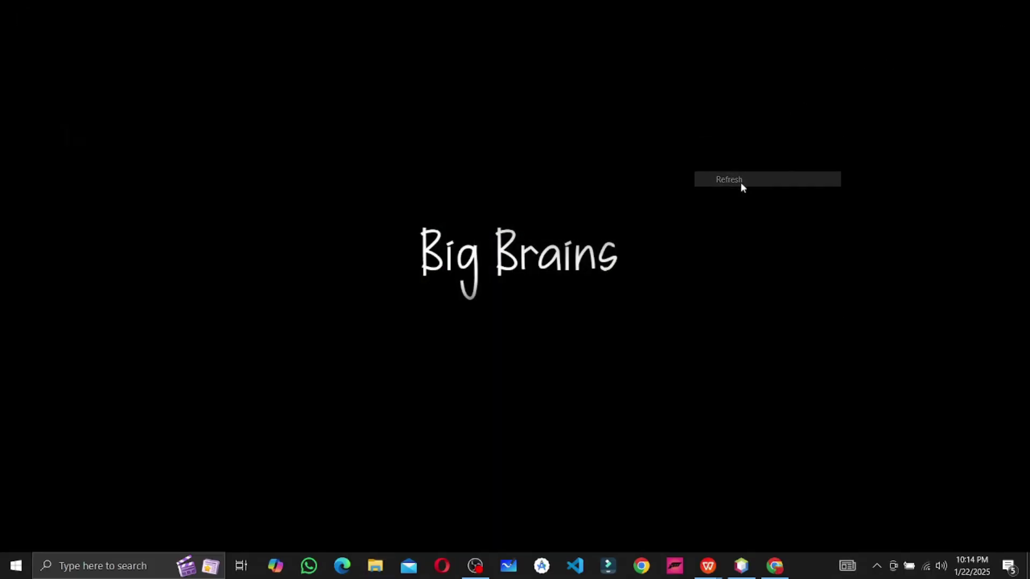
pyautogui.click(973, 566)
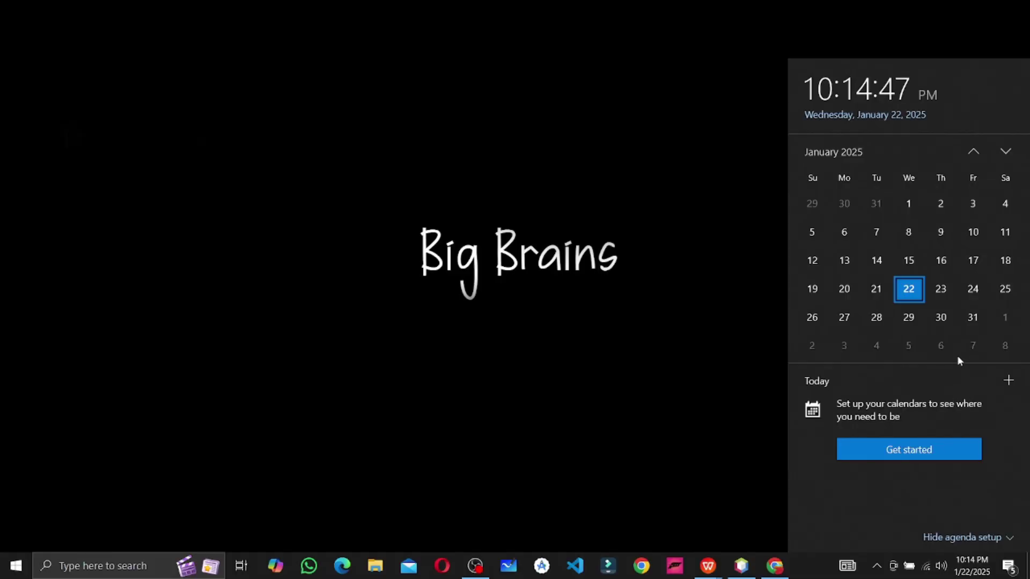
pyautogui.click(557, 480)
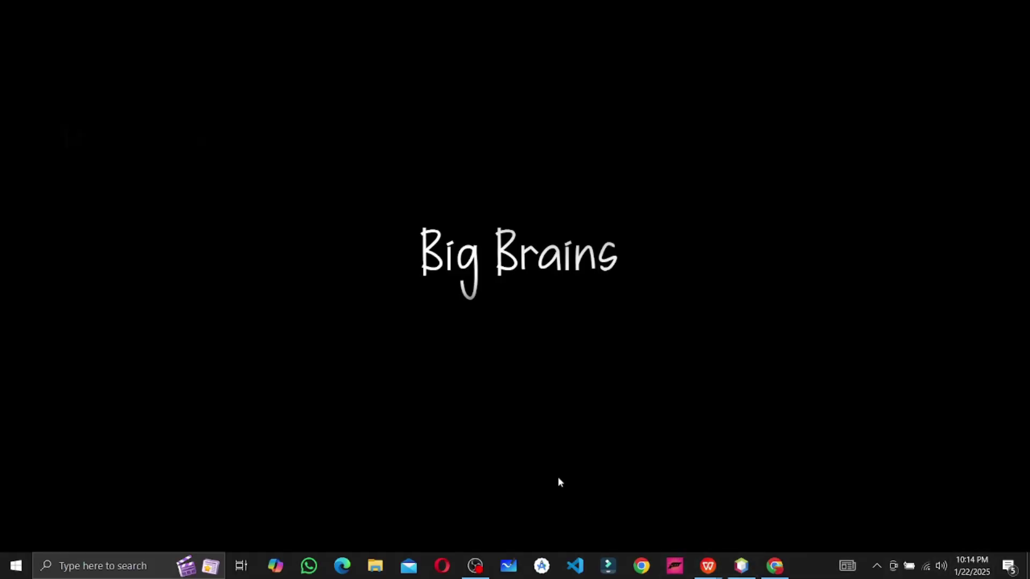
# Switch to OBS, dismiss the Windows Explorer USB device notification, and refresh the desktop
pyautogui.click(476, 566)
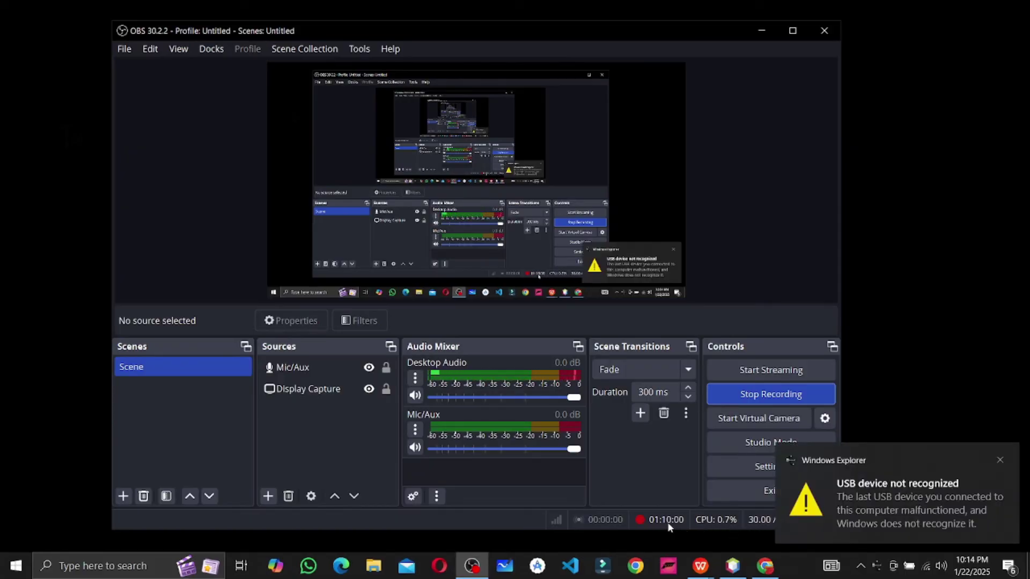
pyautogui.click(1000, 462)
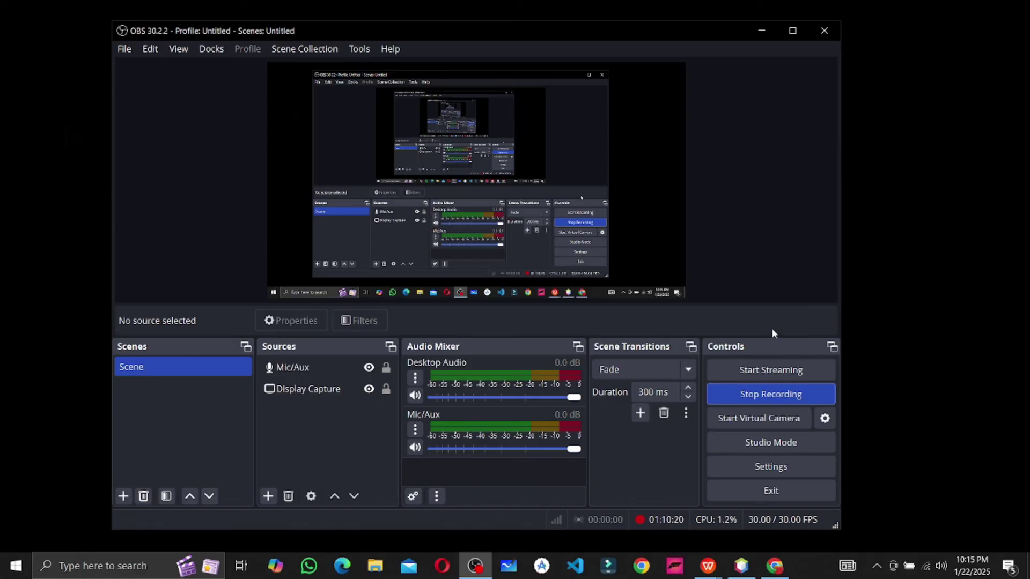
pyautogui.rightClick(855, 229)
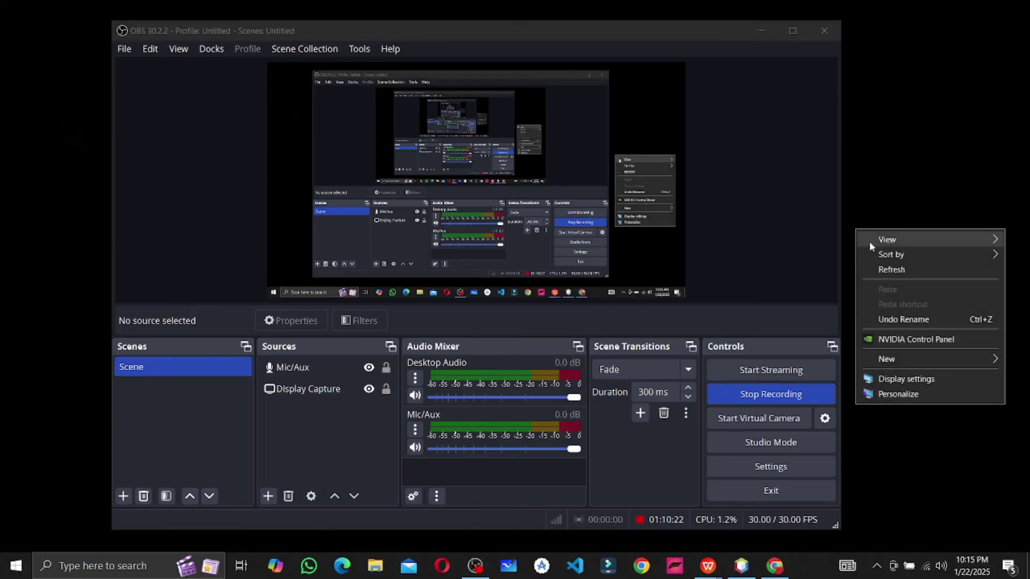
pyautogui.click(884, 269)
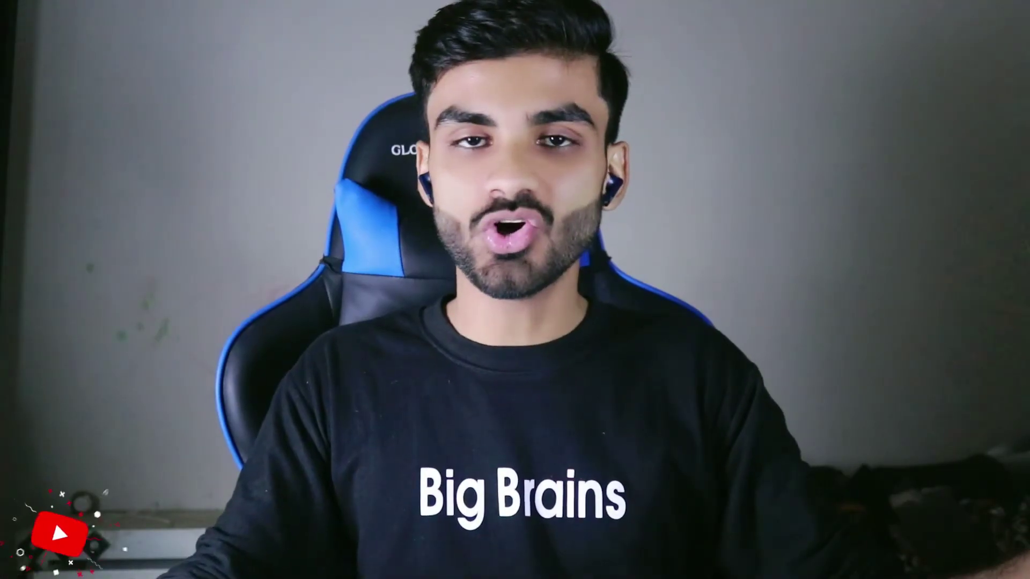